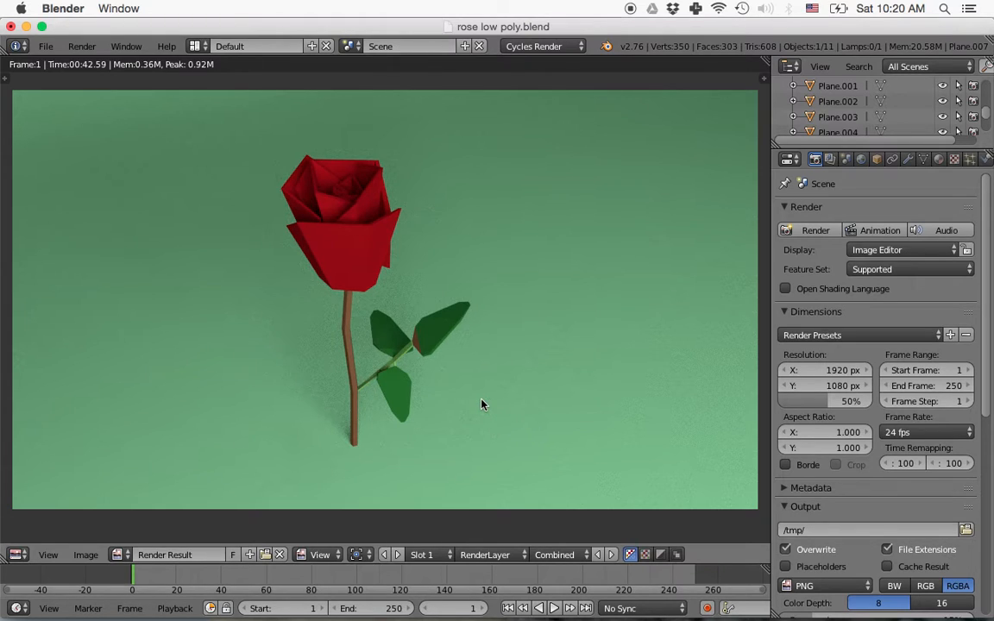
# Leave the render view, save the current rose file over itself, and reload the start-up file for a new scene.
pyautogui.press('Escape')
pyautogui.press('super+n')
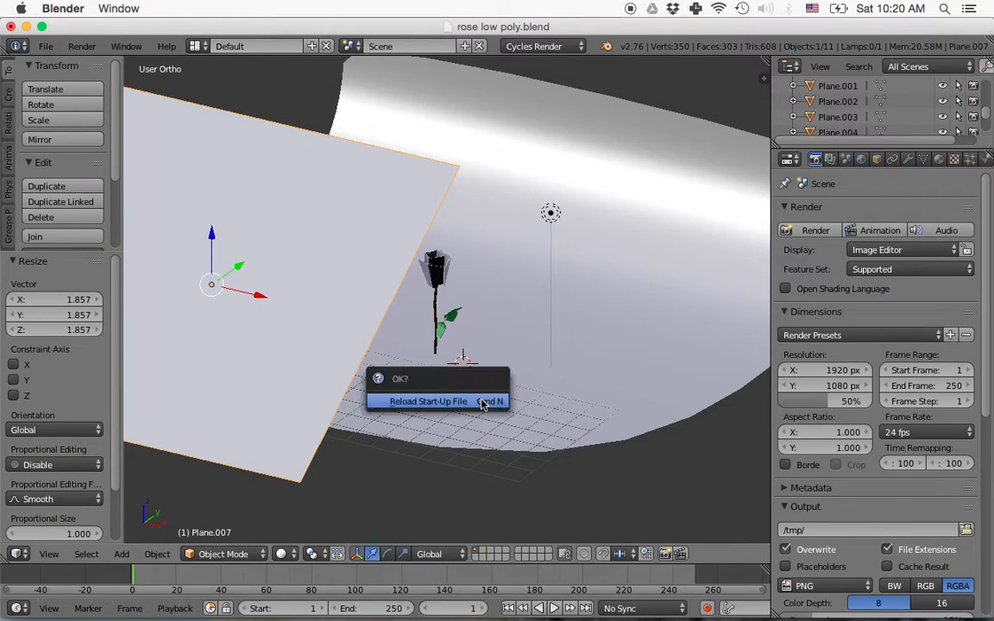
pyautogui.click(450, 459)
pyautogui.press('super+s')
pyautogui.click(451, 461)
pyautogui.press('super+n')
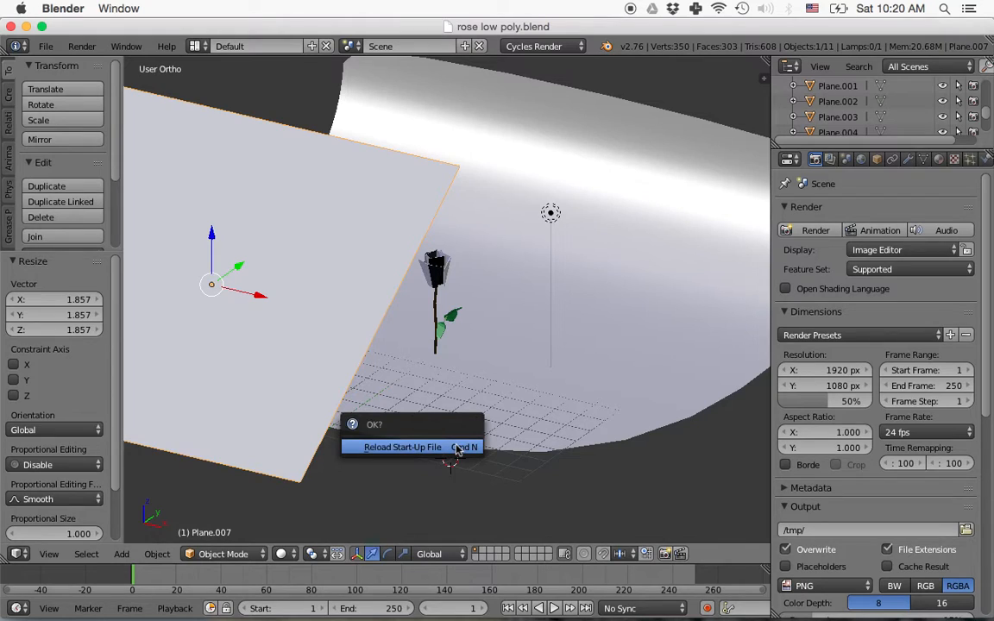
pyautogui.click(458, 447)
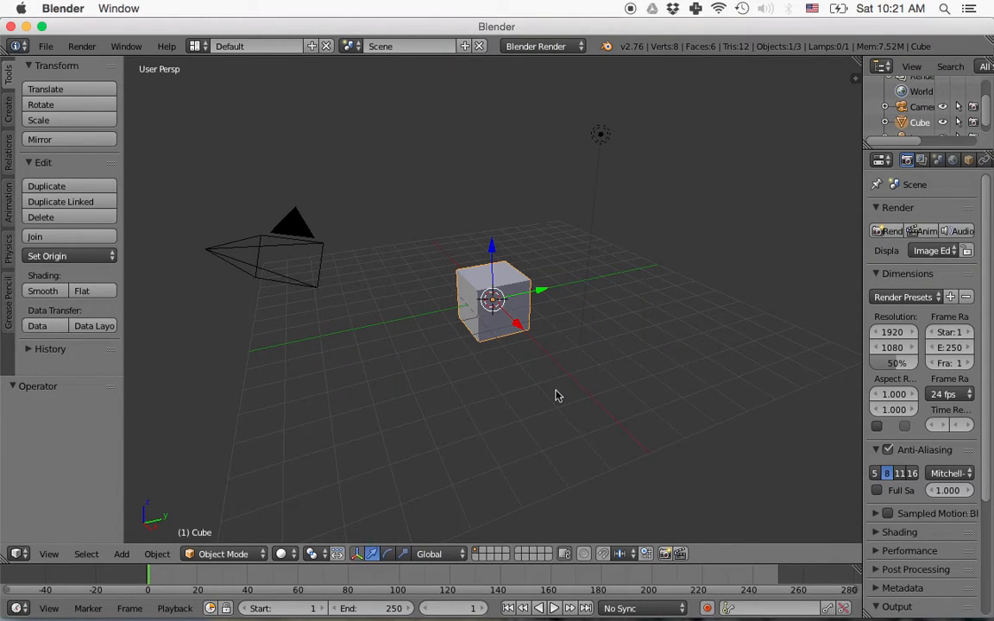
# Delete the default cube and add a cylinder mesh with 5 vertices in its place.
pyautogui.press('x')
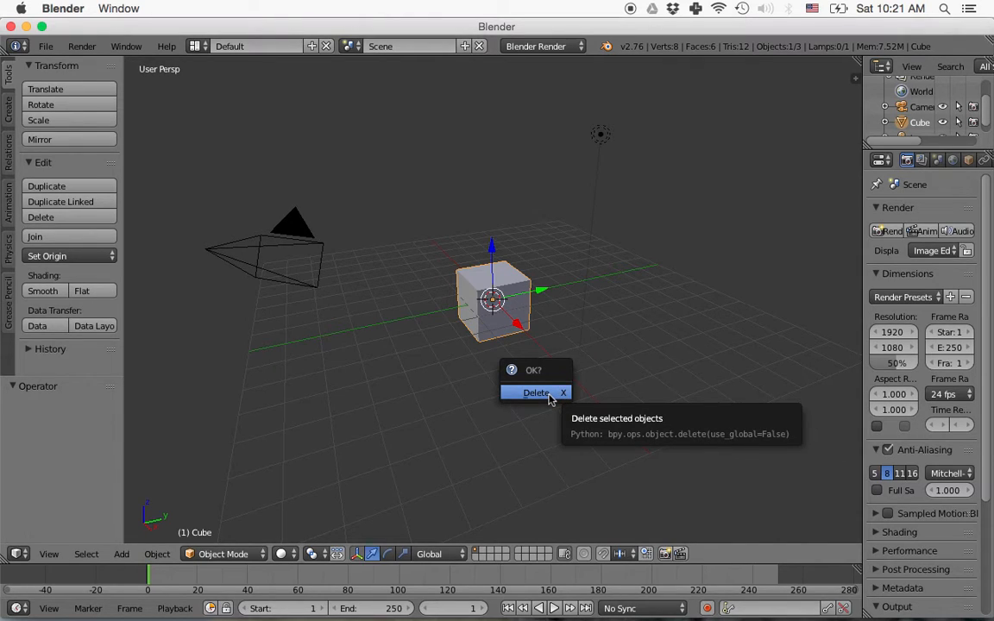
pyautogui.click(550, 397)
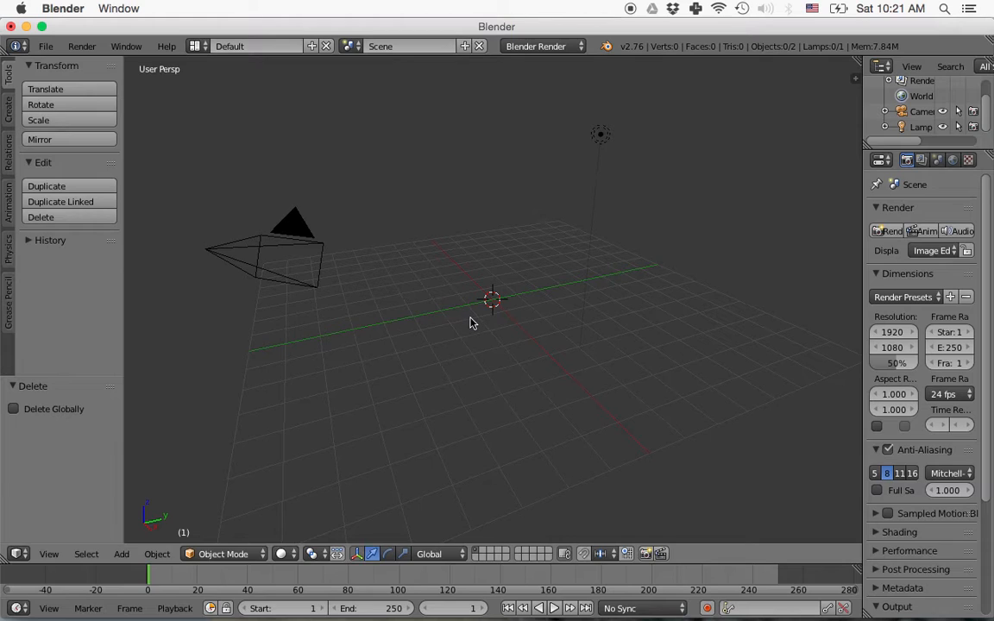
pyautogui.hotkey('shift', 'a')
pyautogui.moveTo(473, 321)
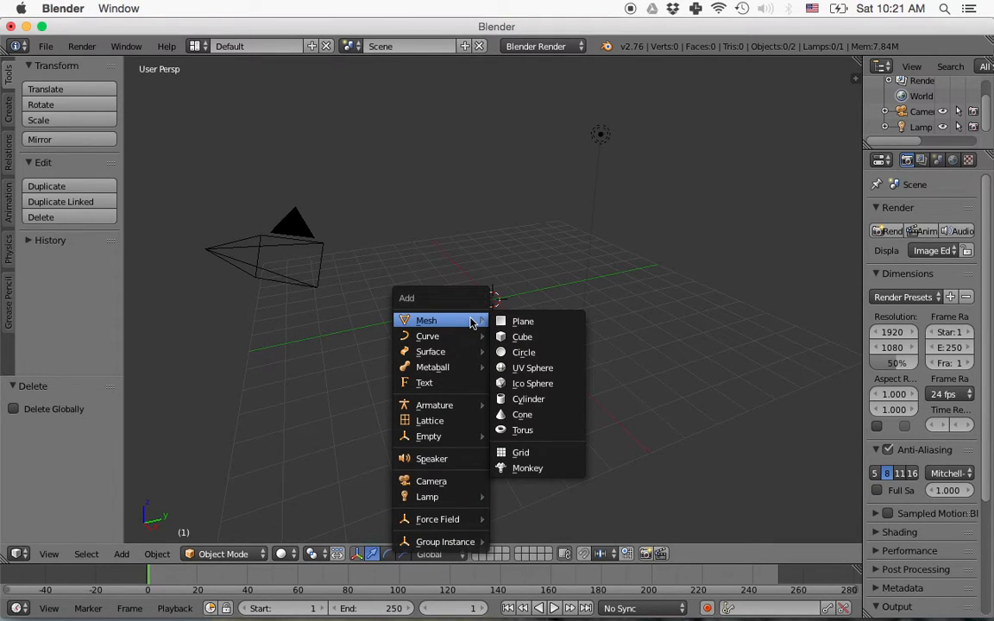
pyautogui.click(527, 399)
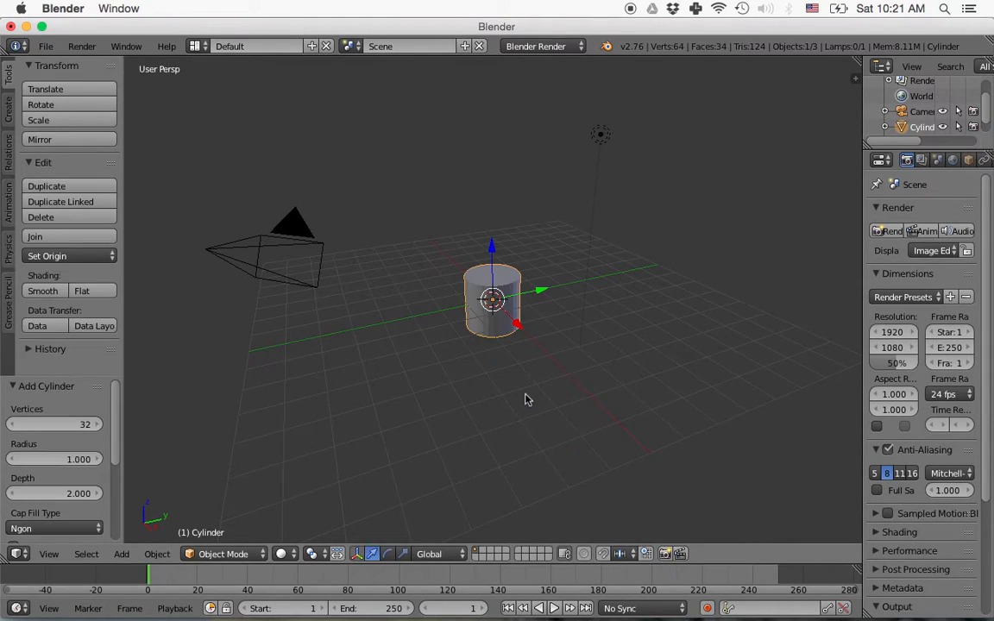
pyautogui.click(80, 425)
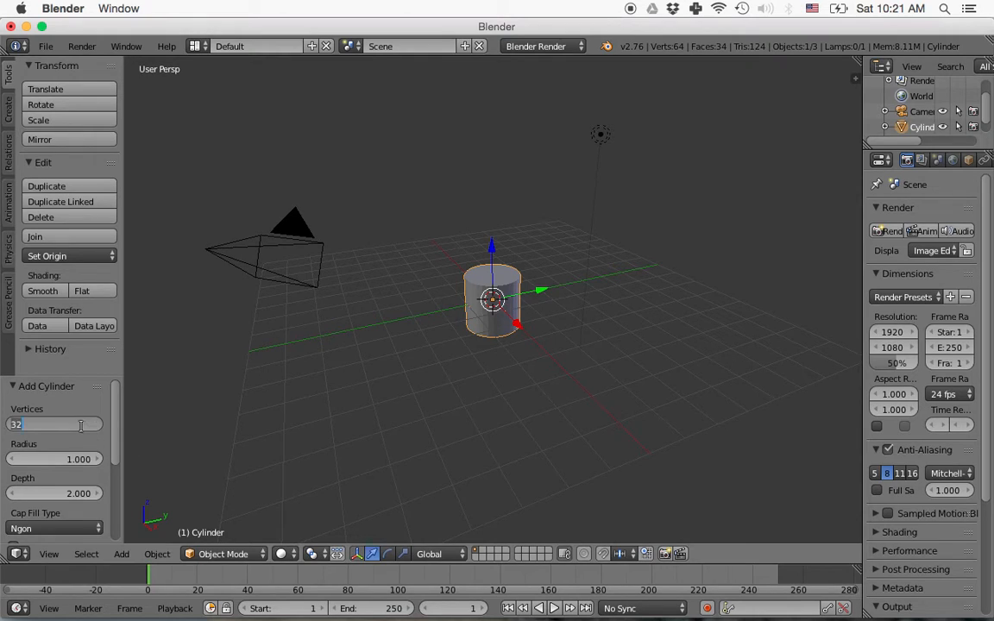
pyautogui.press('Return')
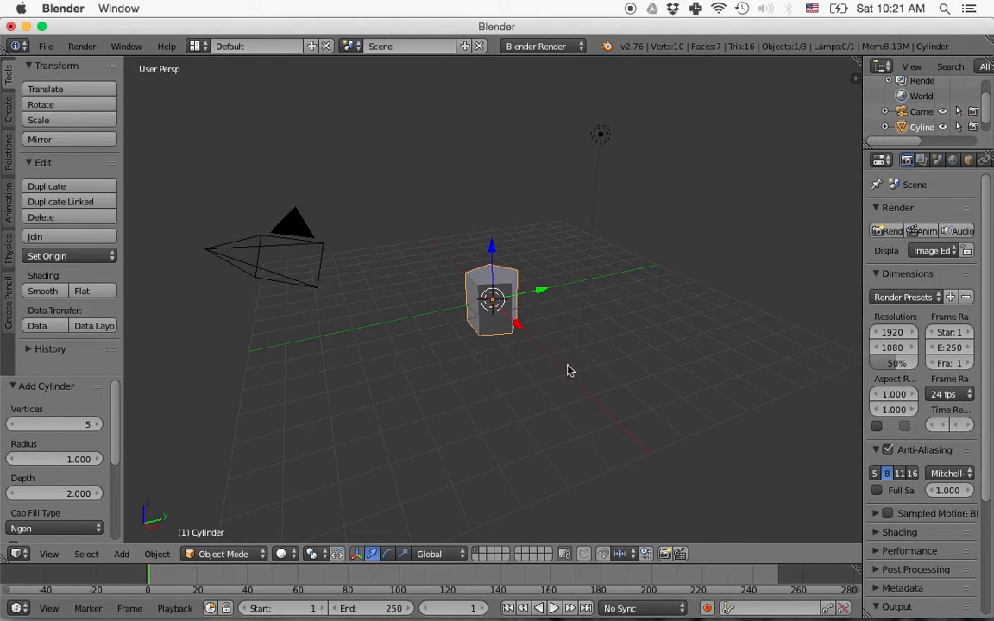
# Scale the cylinder down uniformly in three passes, by about 0.165, 0.3 and 0.838, to make it stem-thin.
pyautogui.press('s')
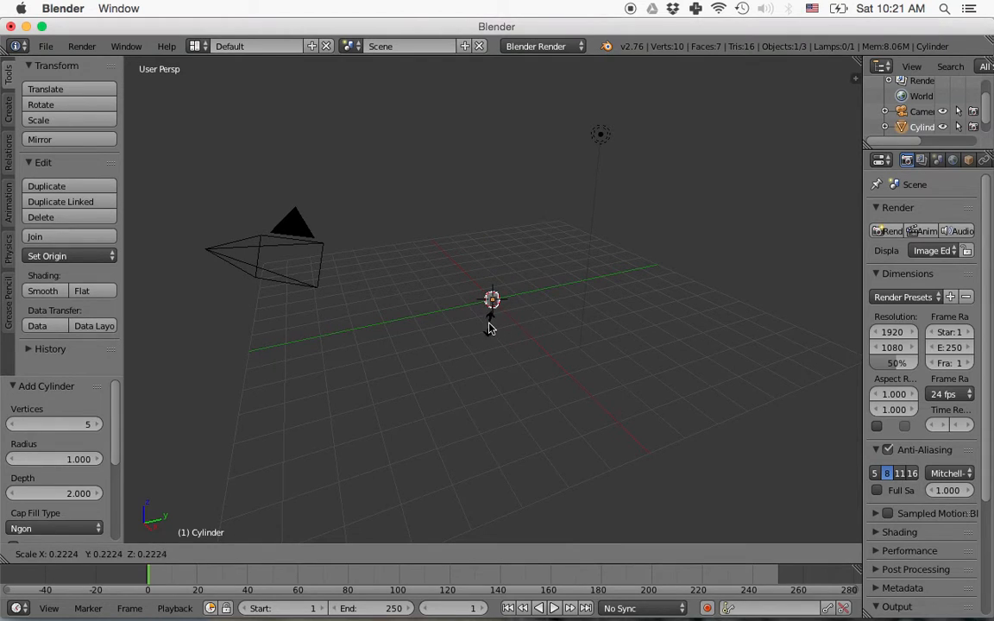
pyautogui.click(507, 365)
pyautogui.scroll(5, 507, 365)
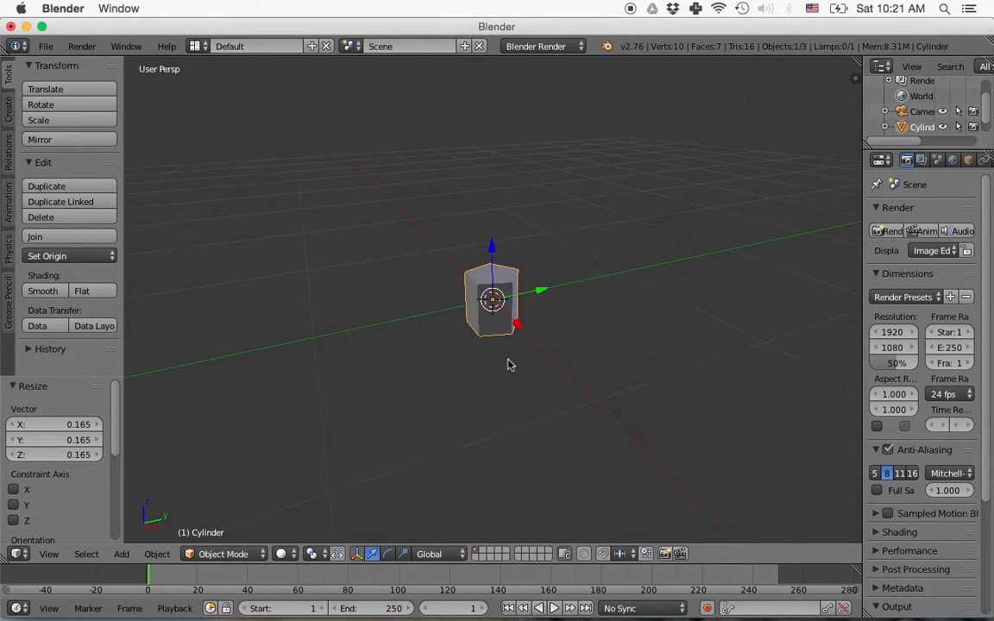
pyautogui.press('s')
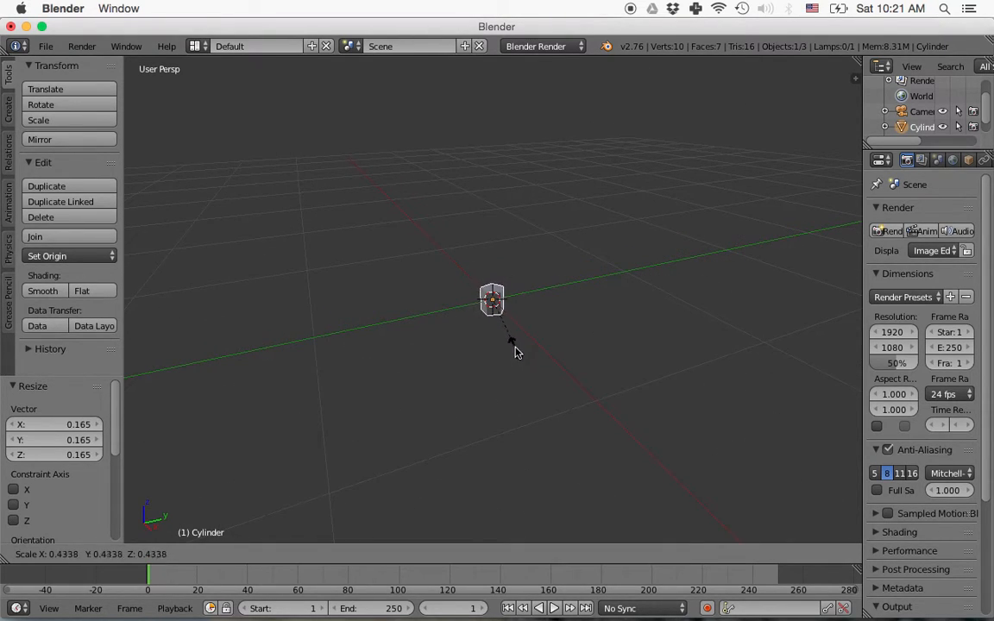
pyautogui.click(530, 352)
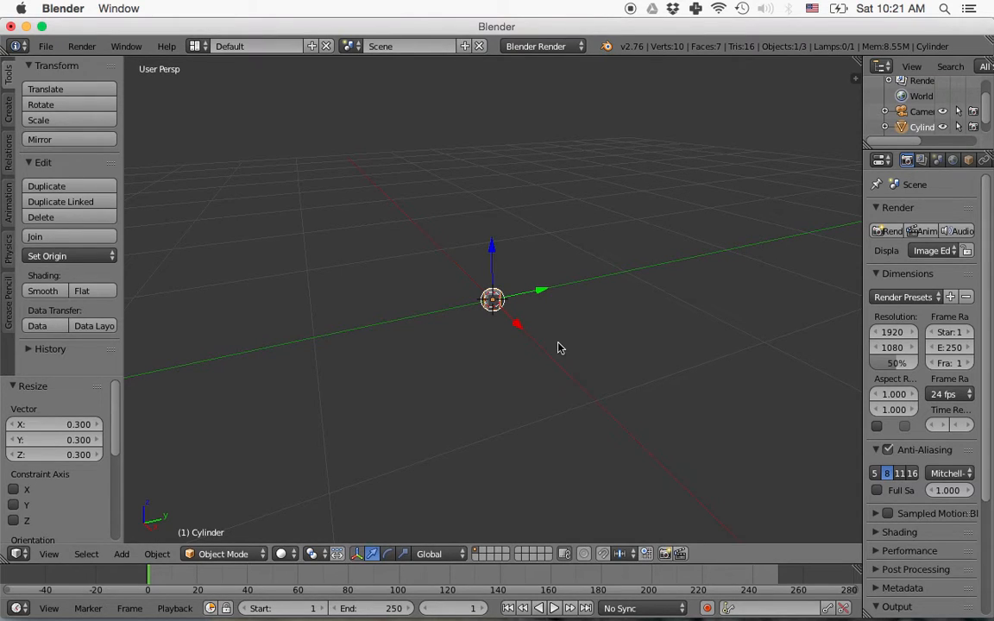
pyautogui.press('s')
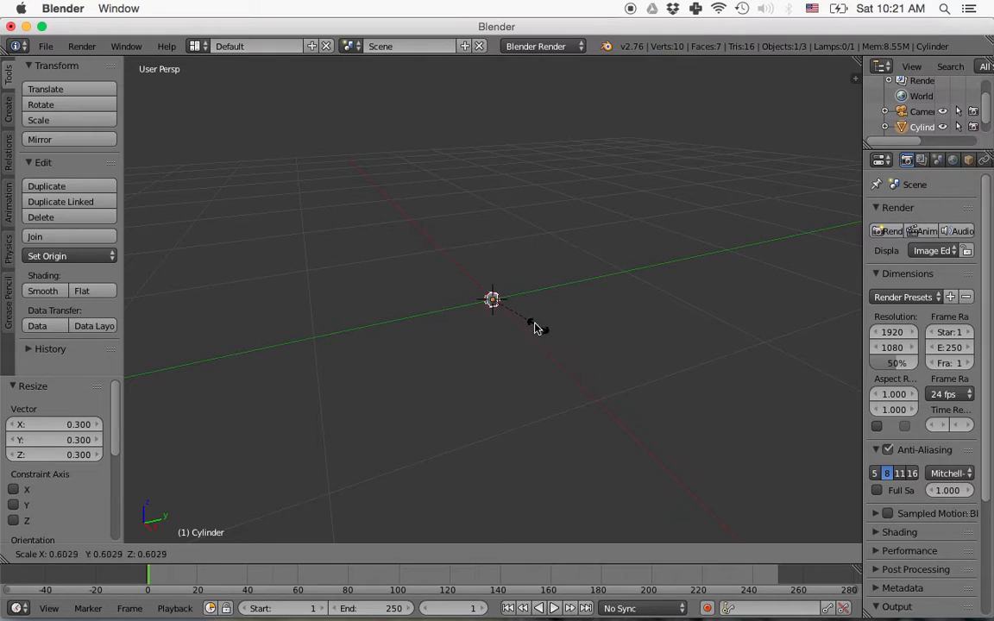
pyautogui.click(590, 366)
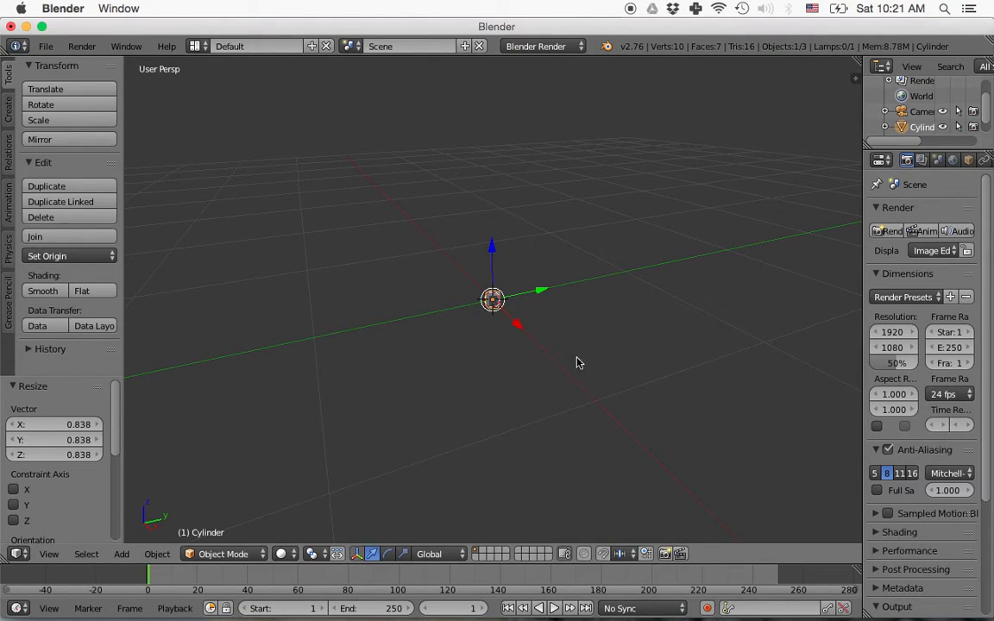
# Enter Edit Mode on the cylinder and start the Screencast Keys display.
pyautogui.press('Tab')
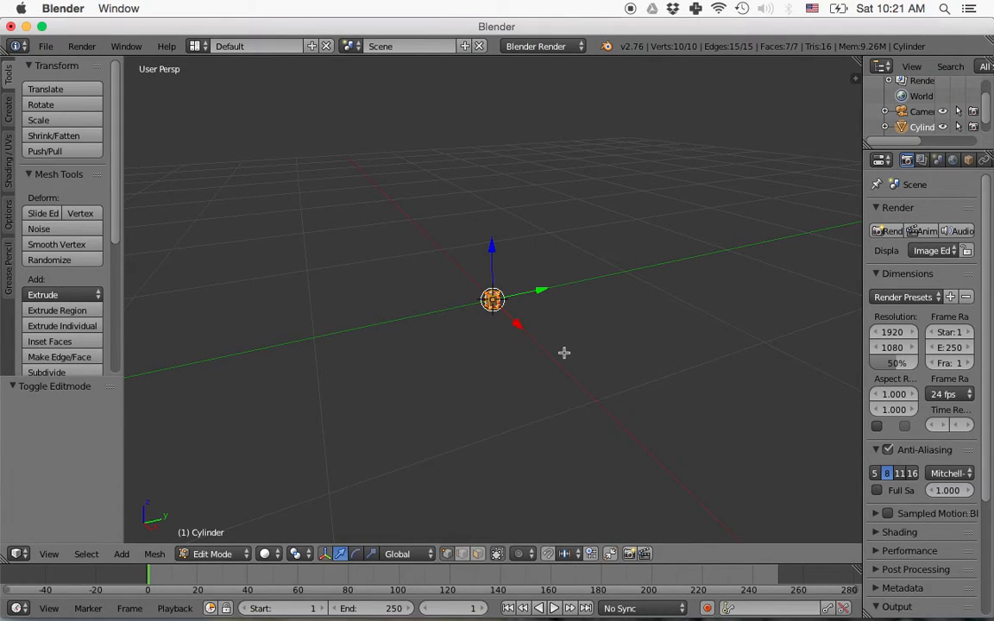
pyautogui.scroll(5, 505, 339)
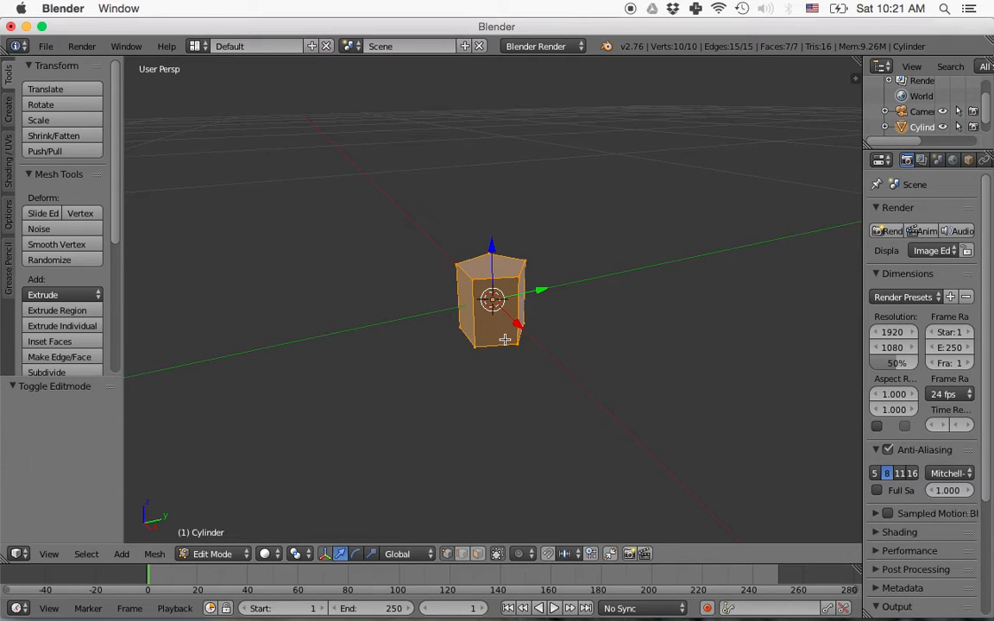
pyautogui.press('n')
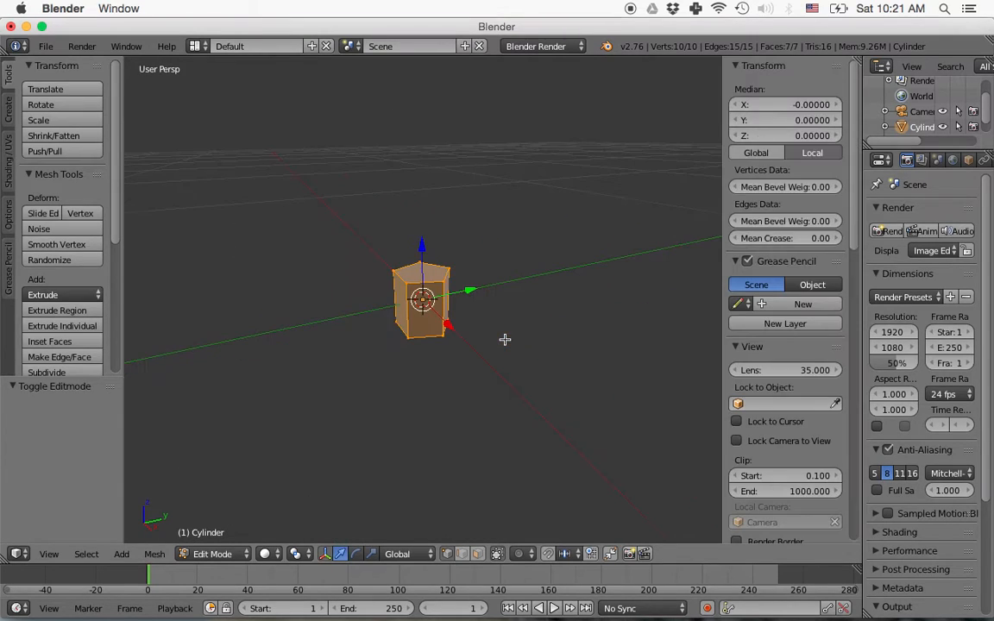
pyautogui.scroll(-10, 775, 447)
pyautogui.scroll(-12, 775, 447)
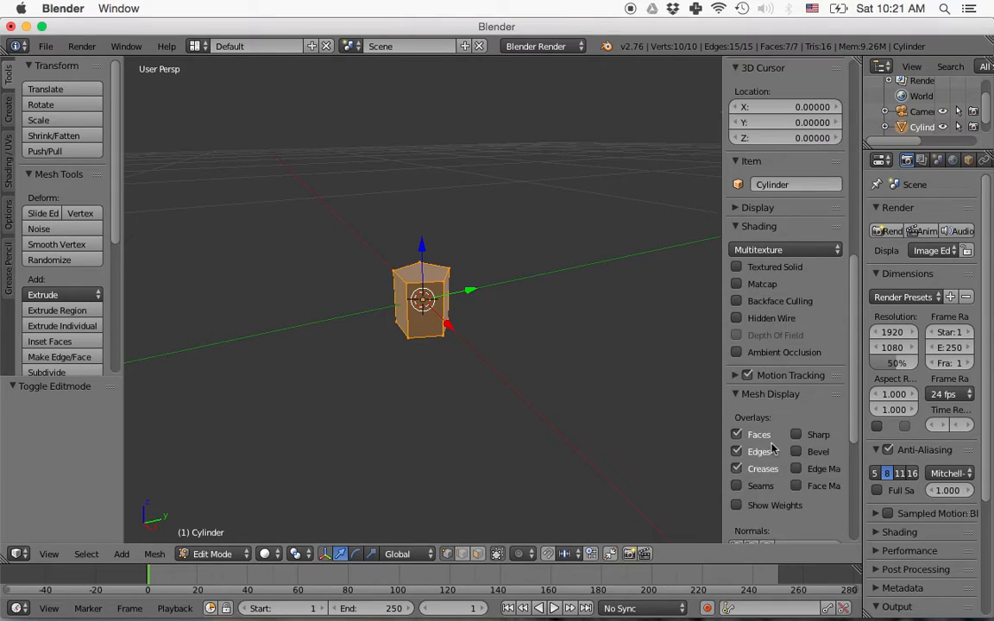
pyautogui.click(781, 530)
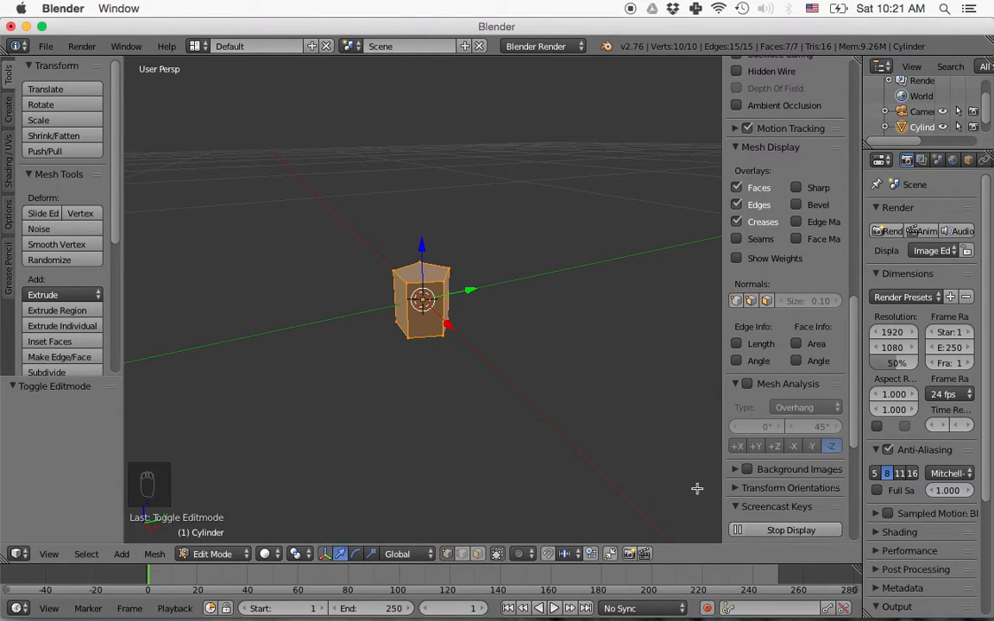
pyautogui.press('n')
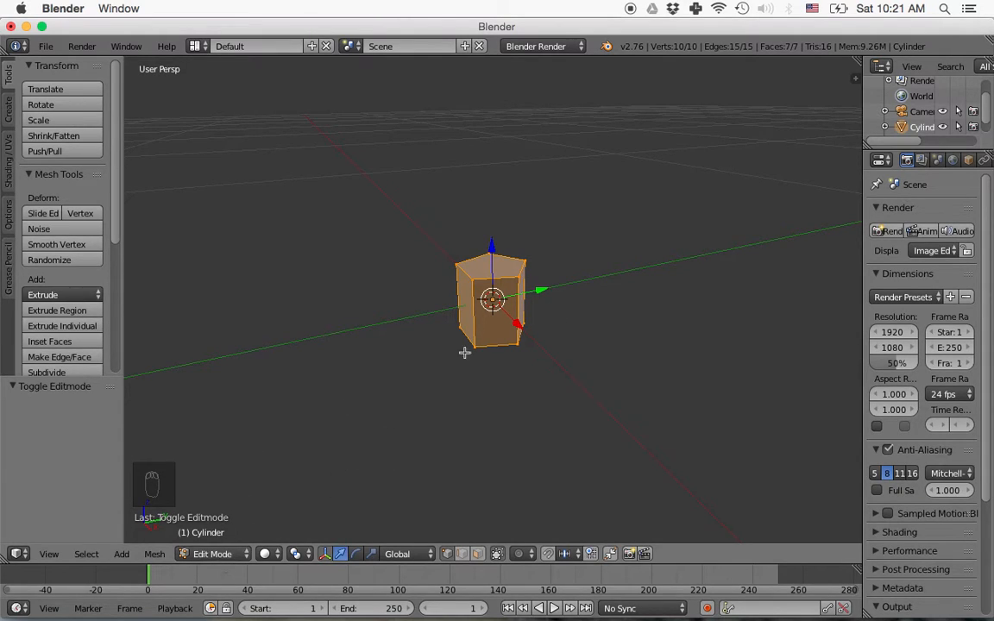
# Switch to face selection and select the top face of the cylinder.
pyautogui.rightClick(476, 275)
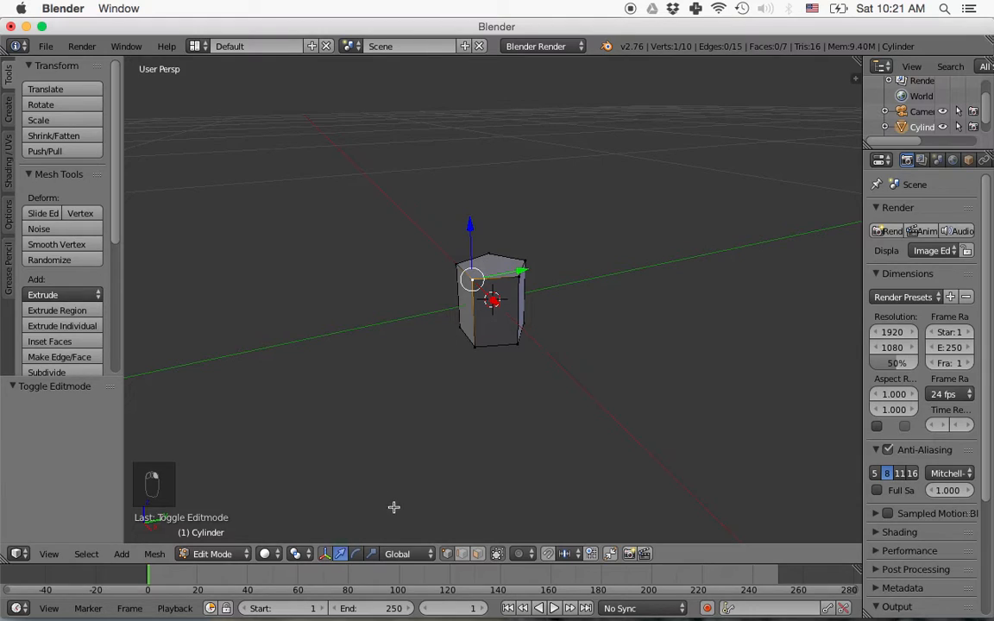
pyautogui.click(479, 556)
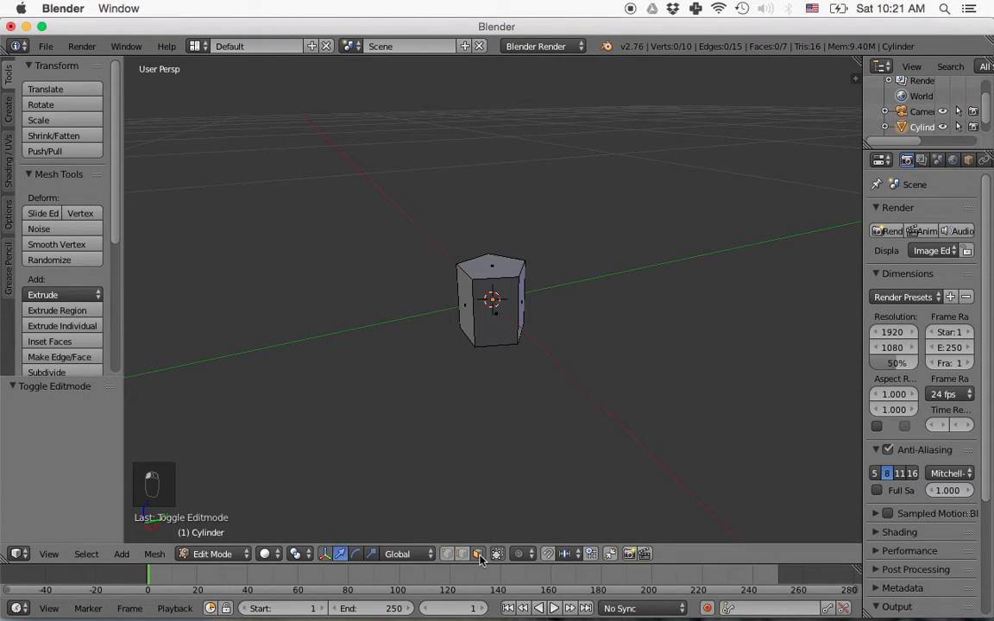
pyautogui.rightClick(439, 245)
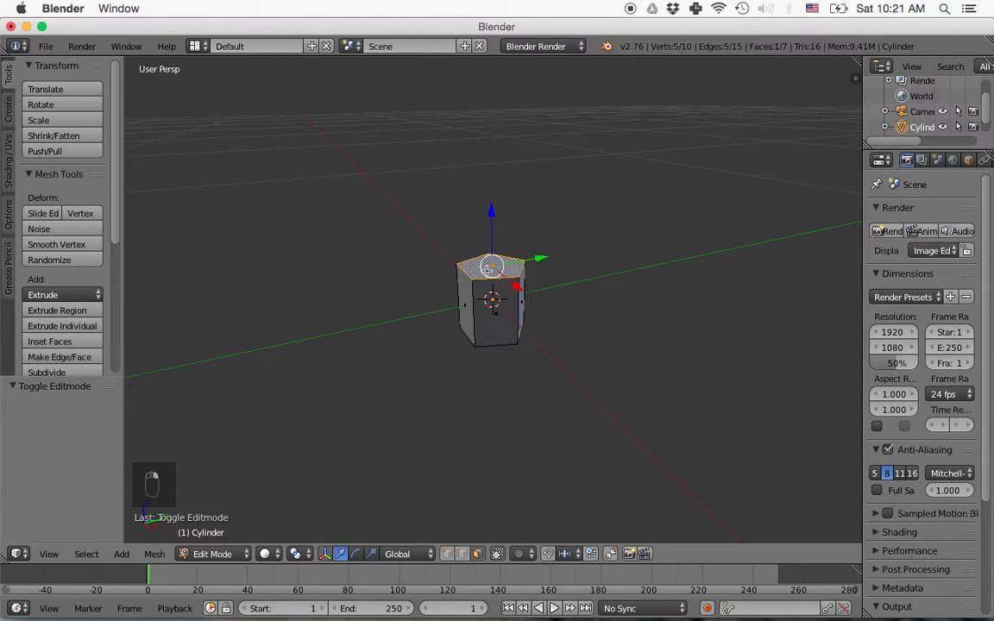
pyautogui.scroll(-6, 516, 438)
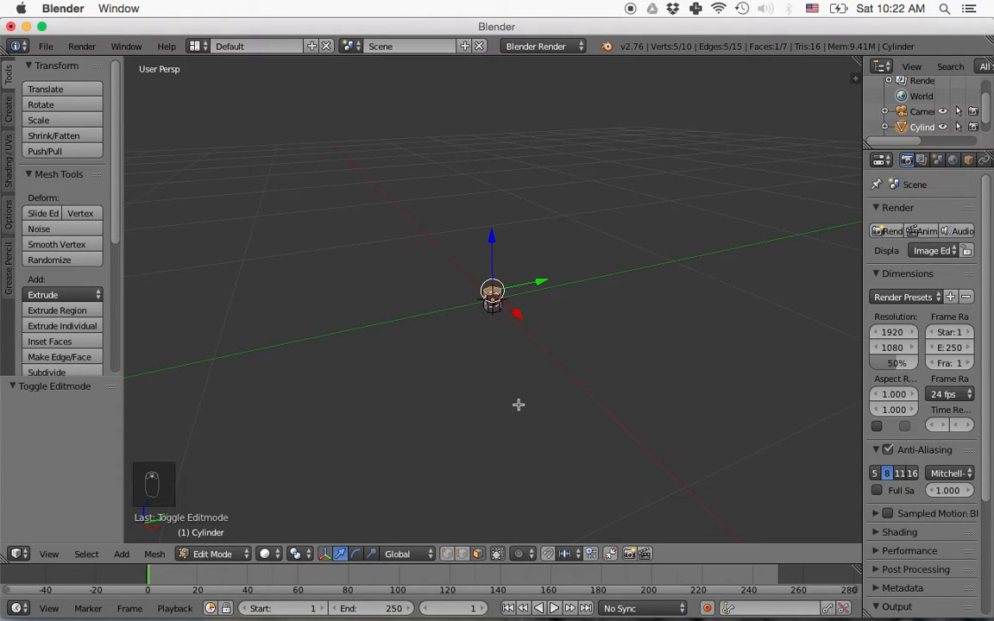
pyautogui.press('e')
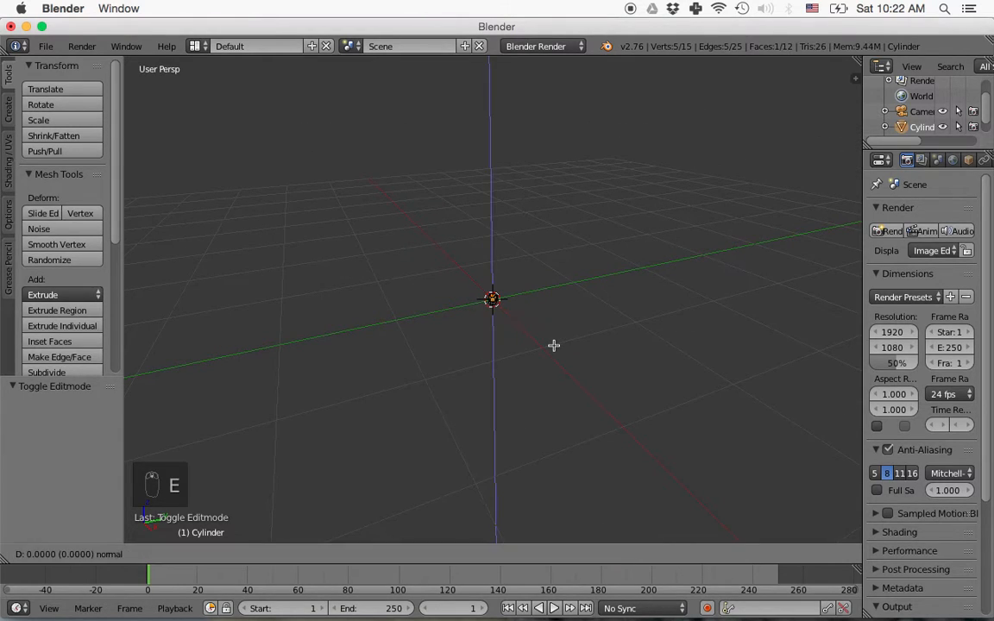
pyautogui.rightClick(555, 345)
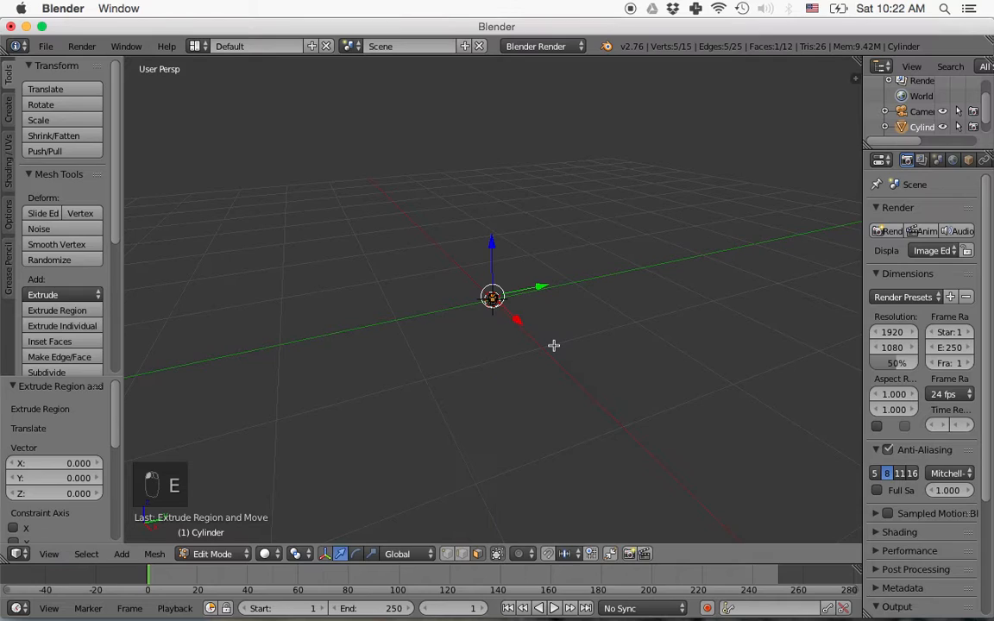
pyautogui.press('super+z')
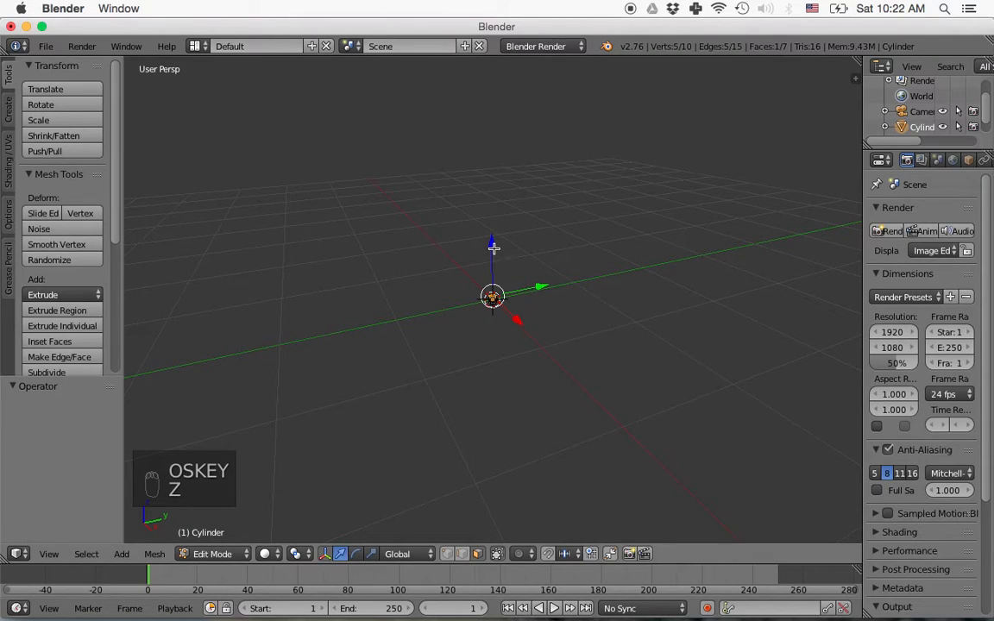
# Raise the cylinder's top face about 0.73 along Z and extrude it upward twice, by about 0.9 and 1.18, to form the stem.
pyautogui.press('e')
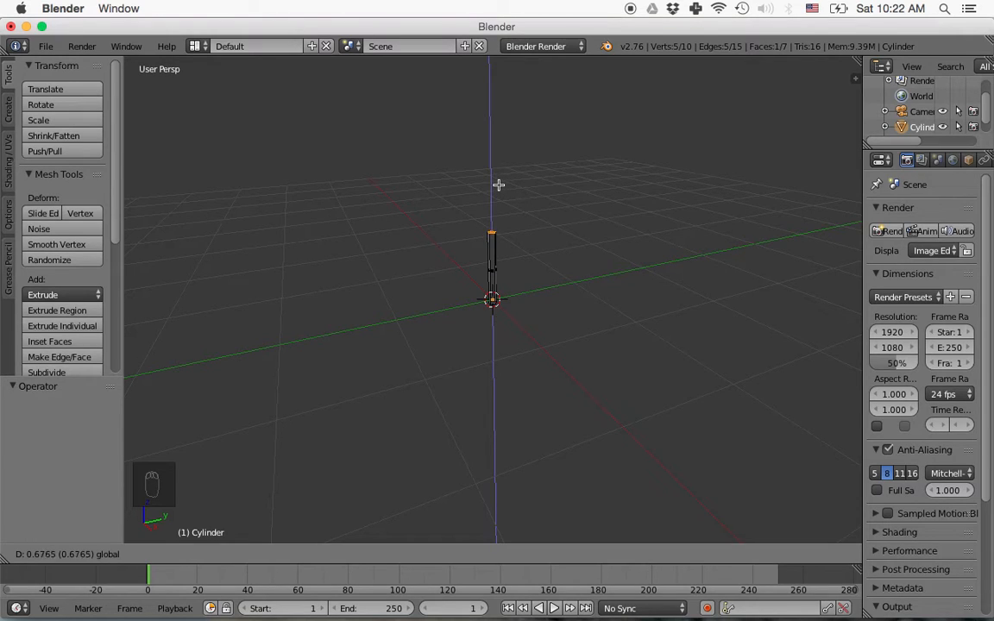
pyautogui.click(498, 178)
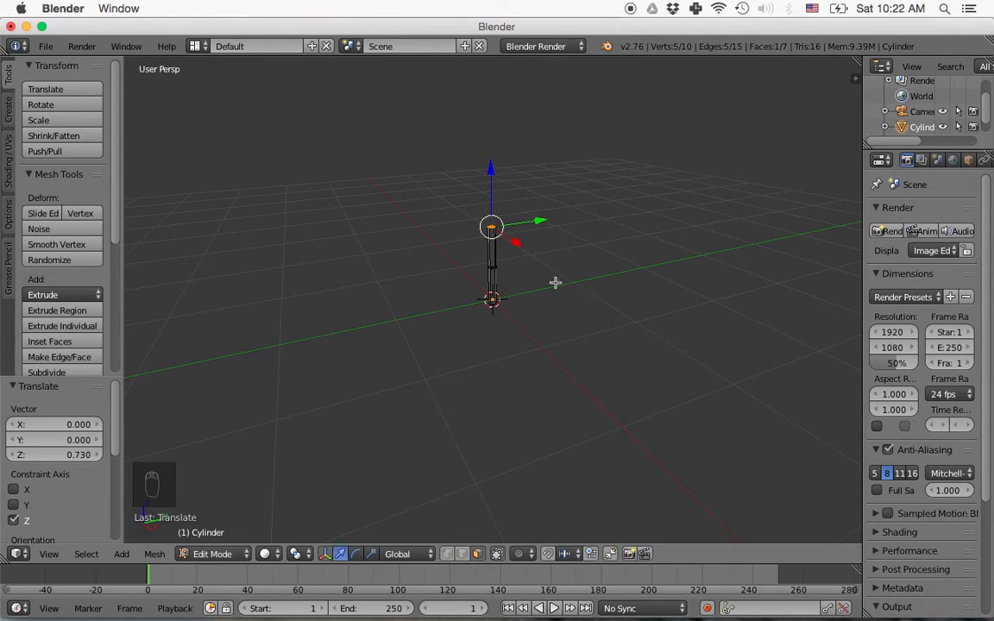
pyautogui.press('e')
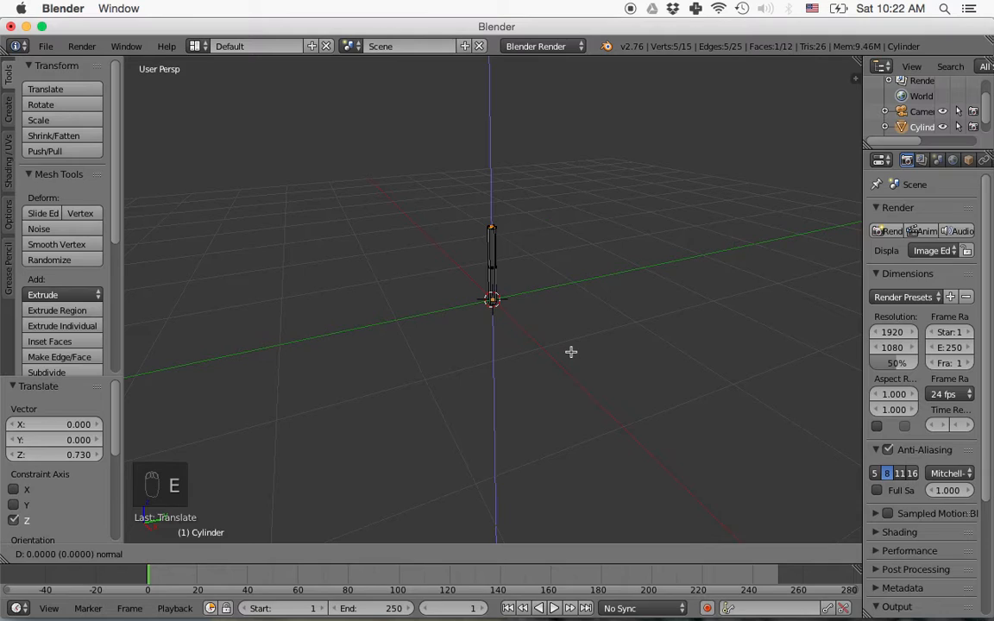
pyautogui.click(573, 250)
pyautogui.scroll(-2, 544, 293)
pyautogui.moveTo(533, 286); pyautogui.dragTo(584, 358, button='middle')
pyautogui.press('e')
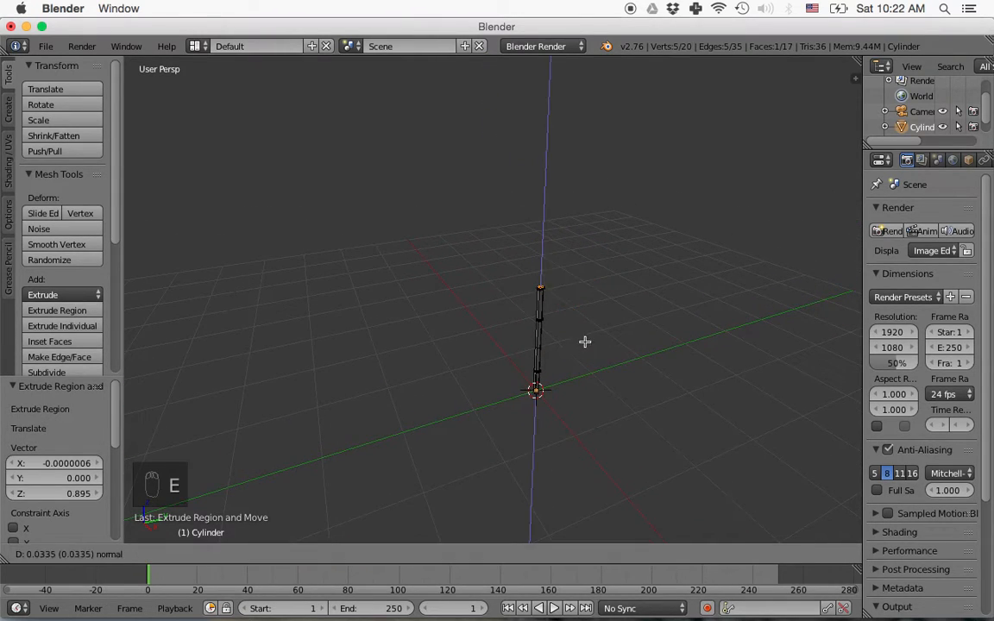
pyautogui.click(584, 263)
# Switch to edge selection, select the stem's lower inner edge loop and move it about 0.032 along X.
pyautogui.press('KP_1')
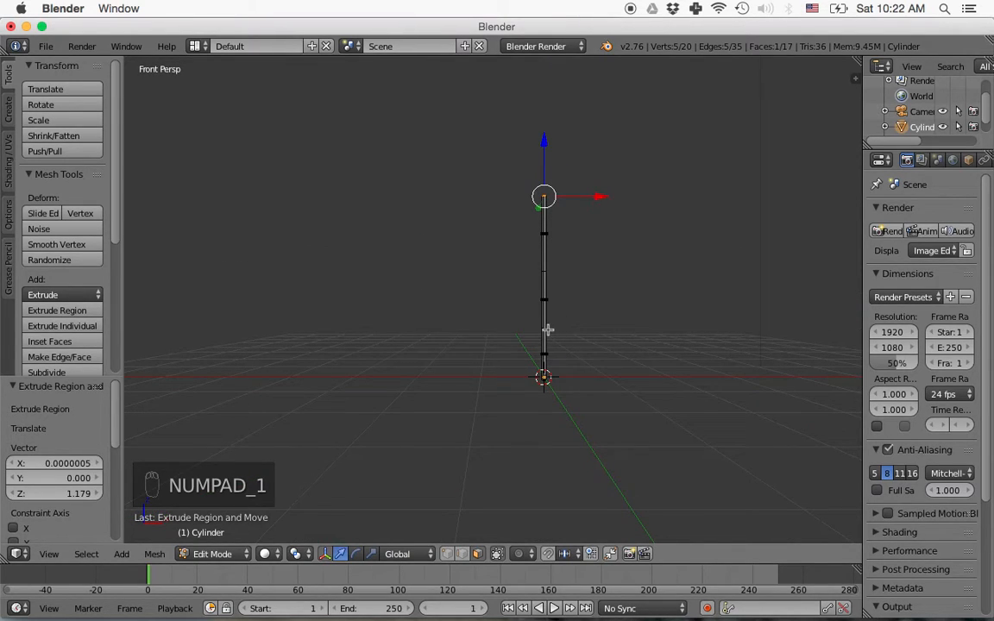
pyautogui.scroll(4, 565, 340)
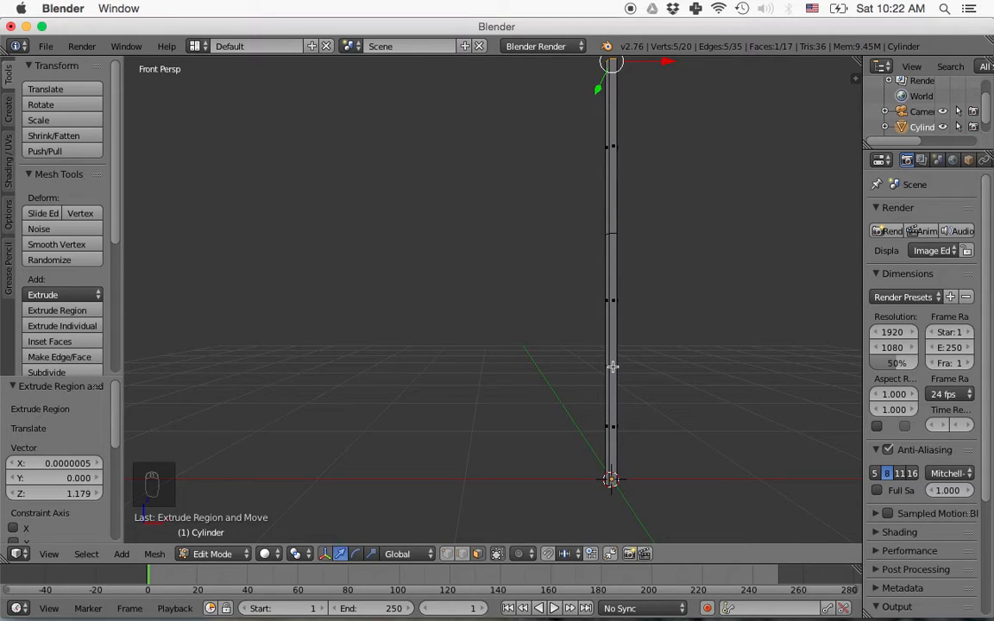
pyautogui.click(462, 553)
pyautogui.keyDown('alt'); pyautogui.rightClick(613, 368); pyautogui.keyUp('alt')
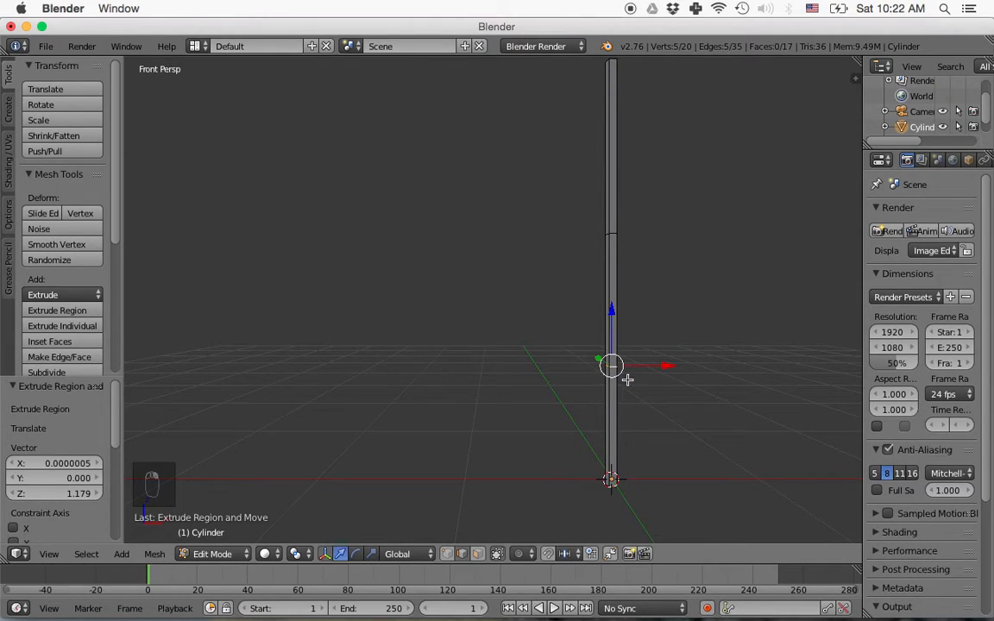
pyautogui.press('g')
pyautogui.press('x')
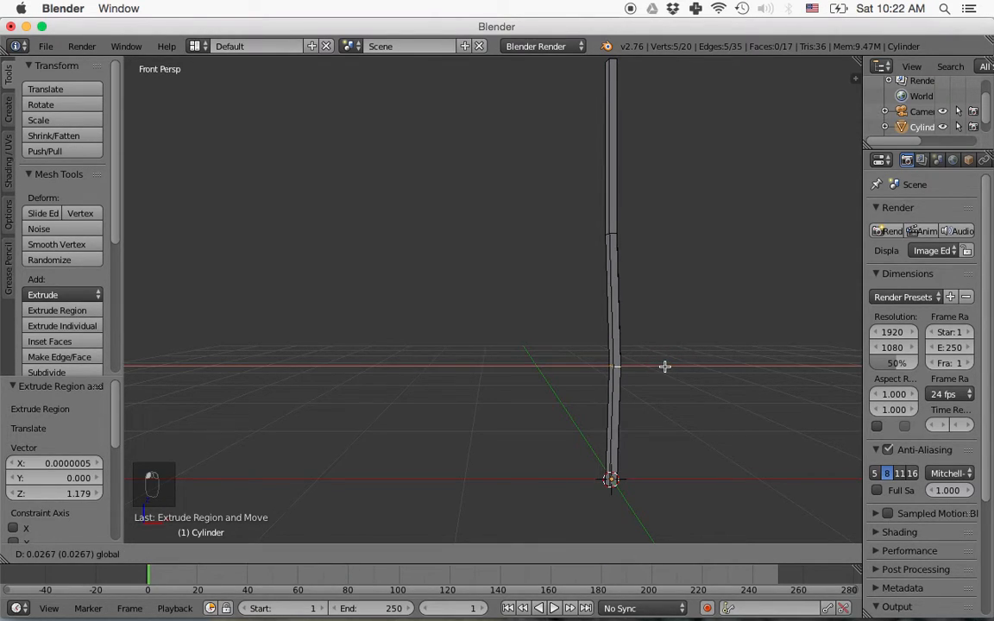
pyautogui.click(664, 368)
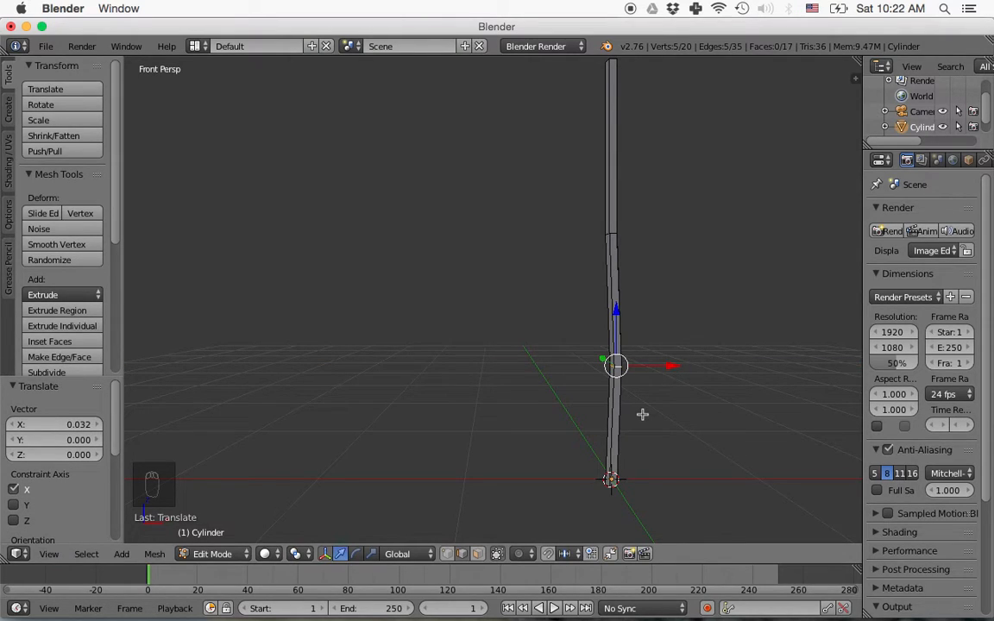
# Rotate the stem's lower inner edge loop about 18° around the Z axis.
pyautogui.press('r')
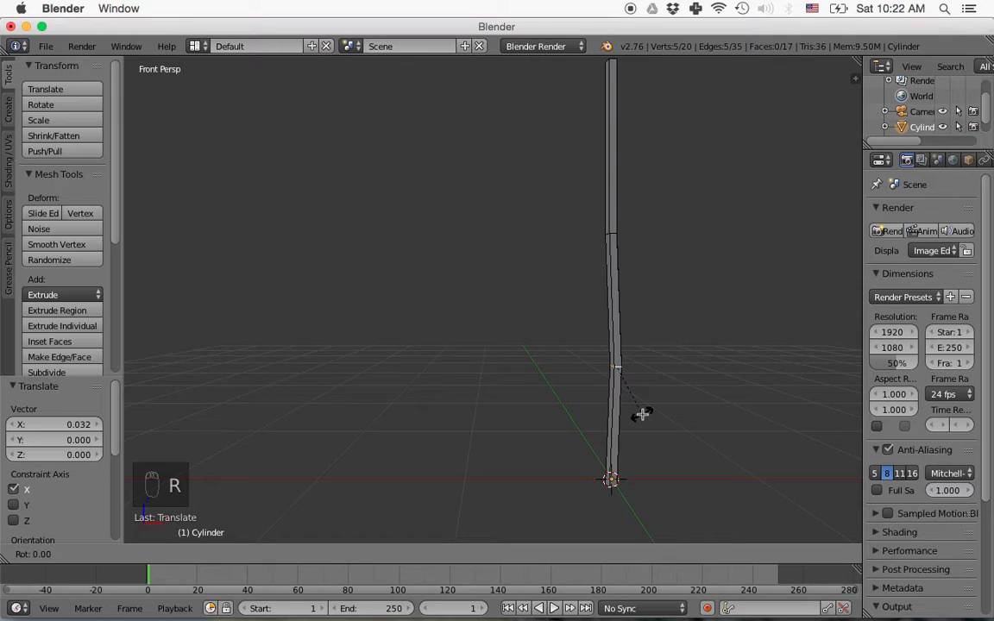
pyautogui.press('z')
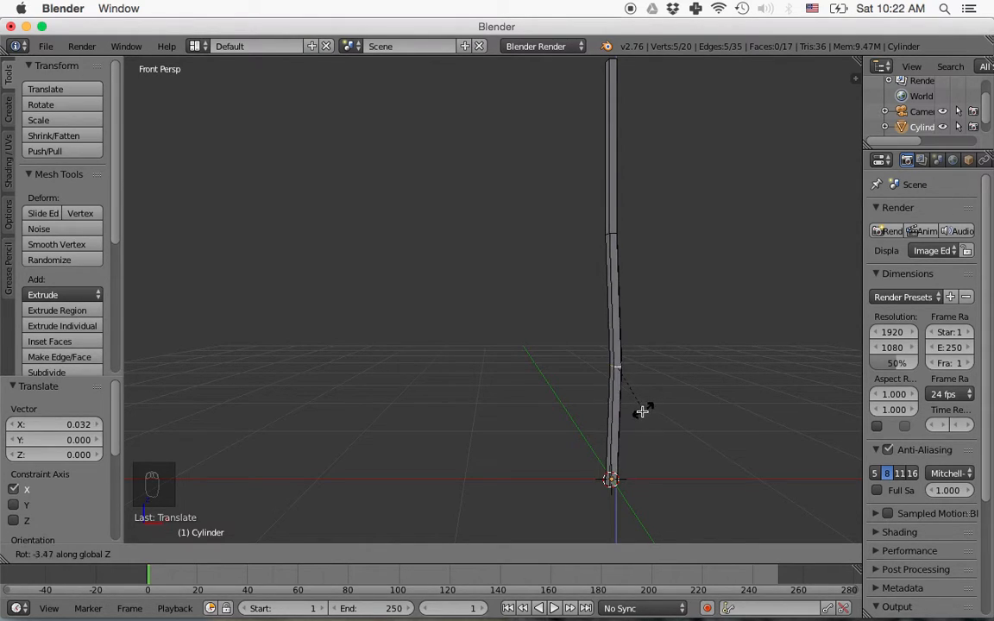
pyautogui.click(623, 412)
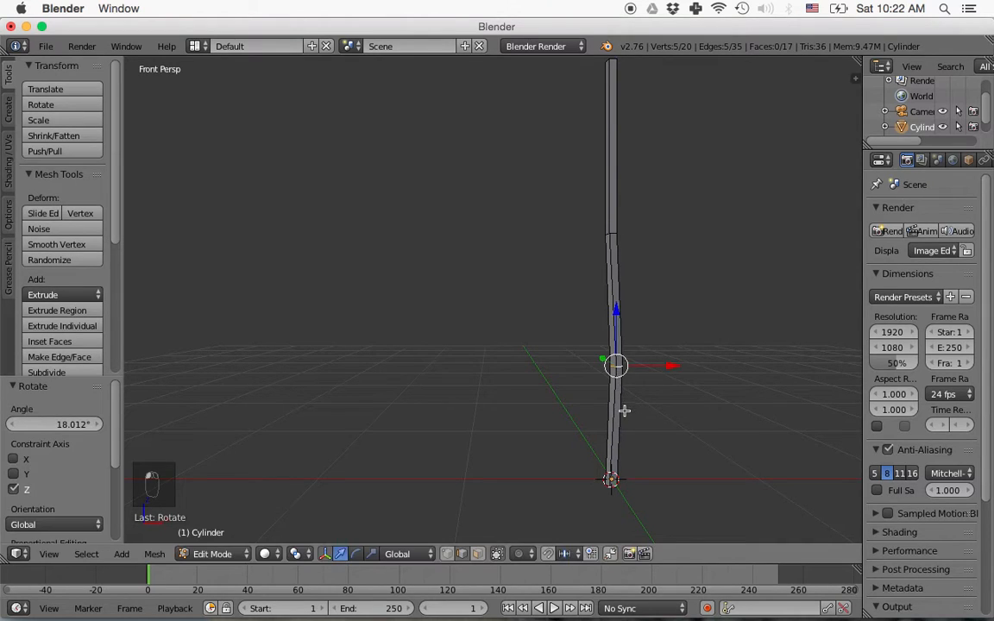
# Select the stem's upper inner edge loop and move it about -0.032 along X.
pyautogui.keyDown('alt'); pyautogui.rightClick(614, 233); pyautogui.keyUp('alt')
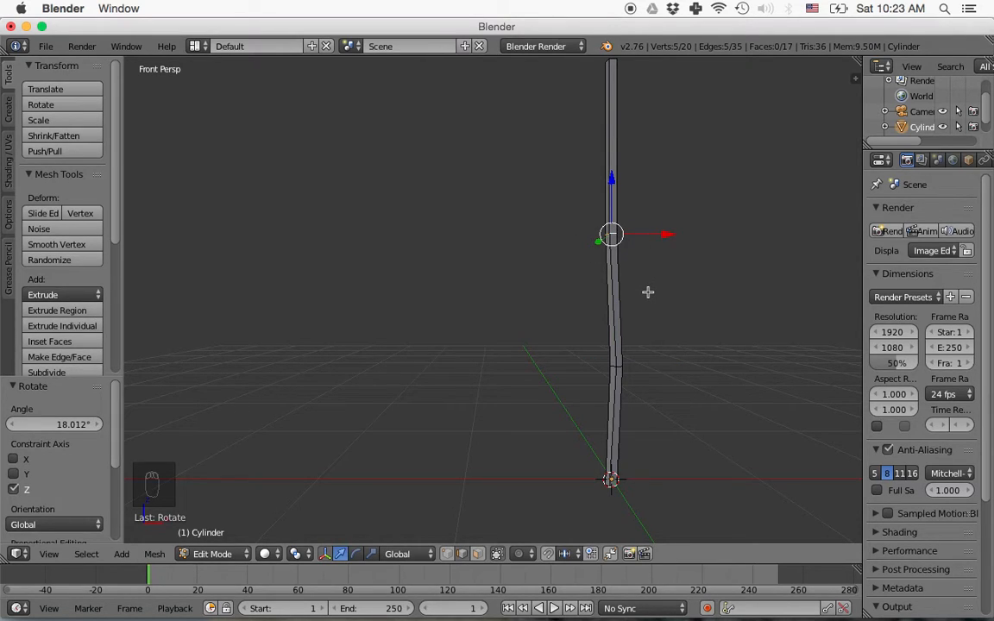
pyautogui.press('KP_1')
pyautogui.press('g')
pyautogui.press('x')
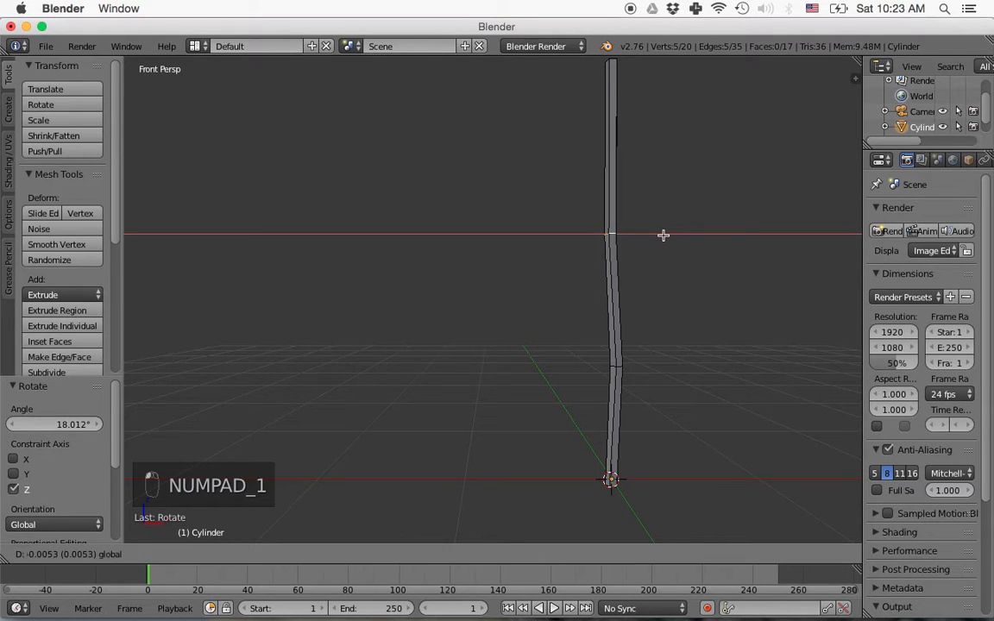
pyautogui.click(660, 236)
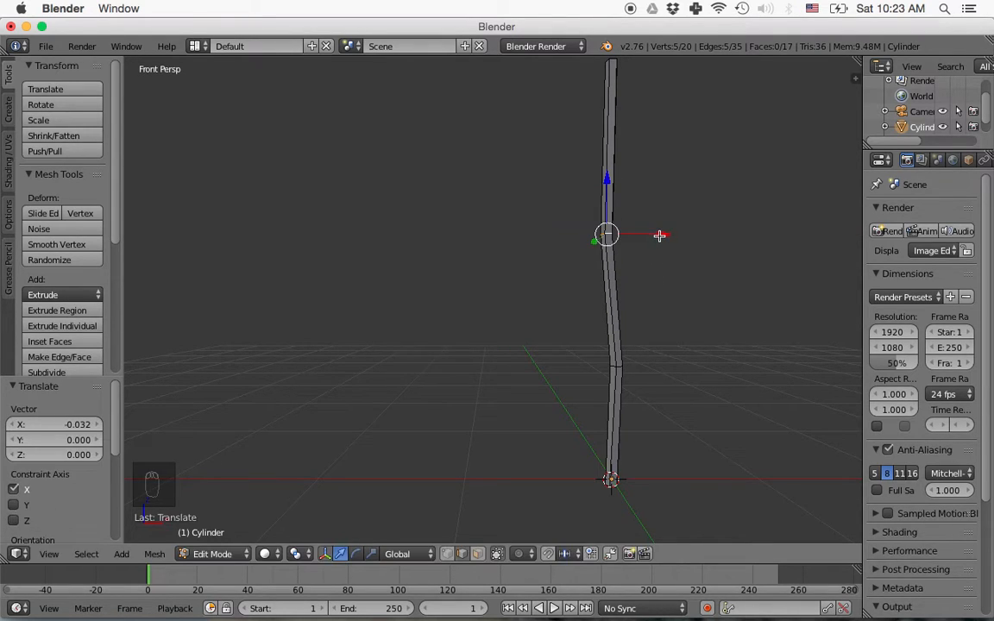
# Rotate the stem's upper inner edge loop about 41.5° around the Z axis.
pyautogui.press('r')
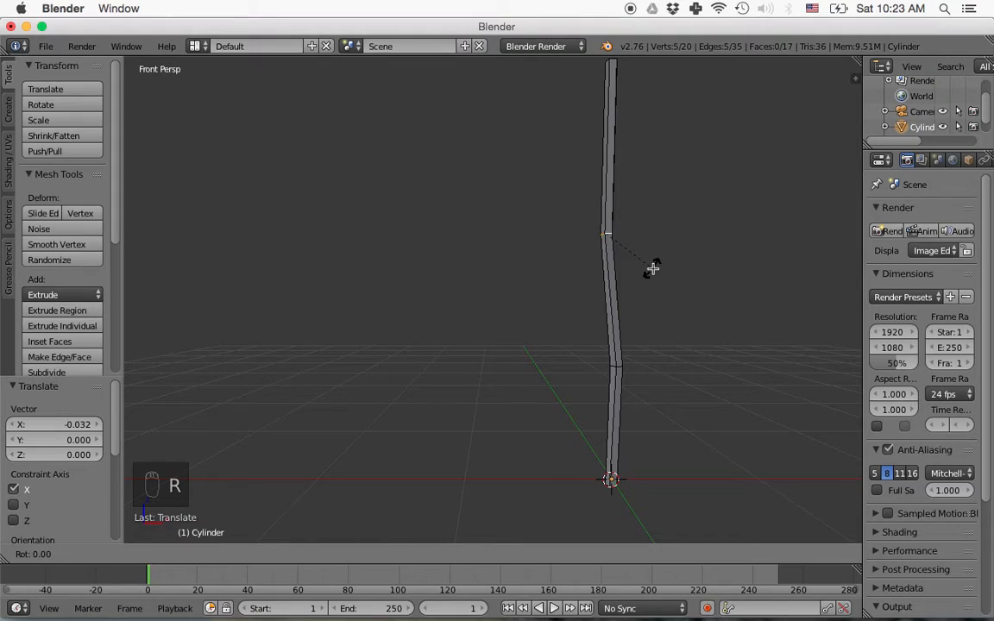
pyautogui.press('z')
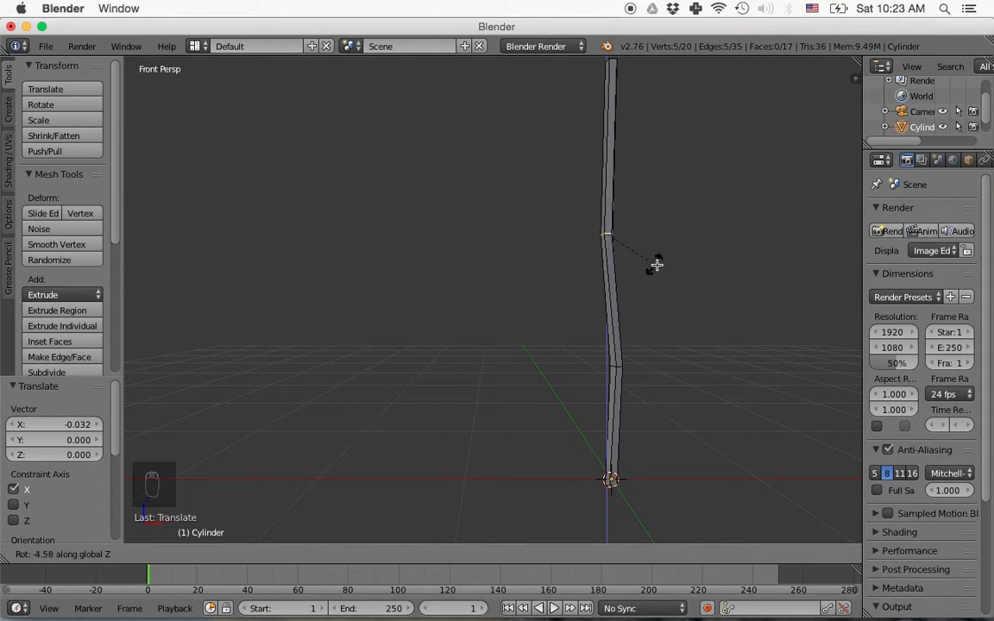
pyautogui.click(612, 266)
pyautogui.scroll(-2, 626, 263)
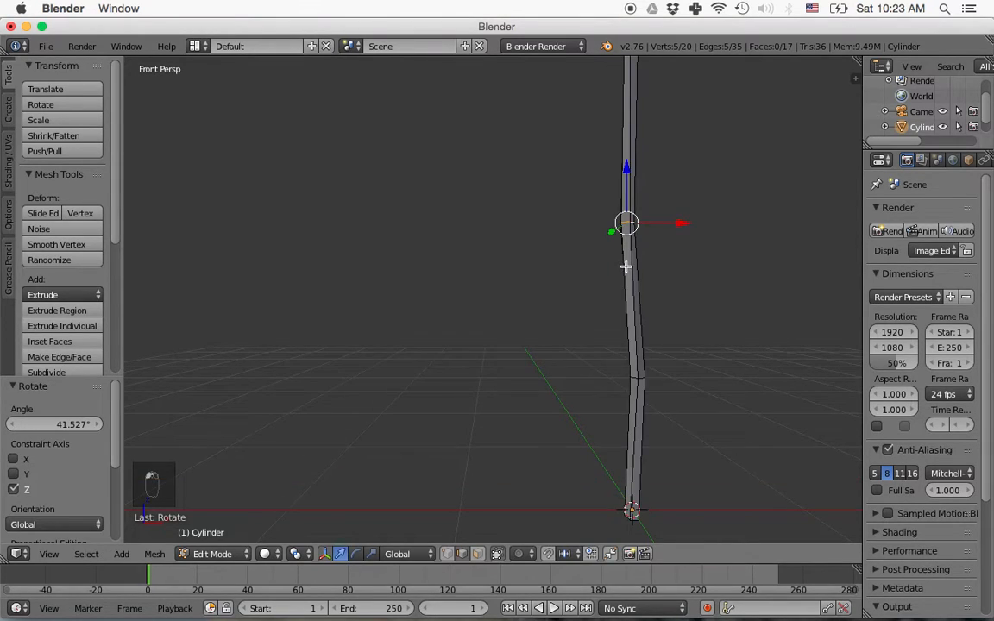
pyautogui.keyDown('shift'); pyautogui.moveTo(653, 235); pyautogui.dragTo(630, 277, button='middle'); pyautogui.keyUp('shift')
pyautogui.hotkey('ctrl', 'z')
pyautogui.hotkey('ctrl', 'shift', 'z')
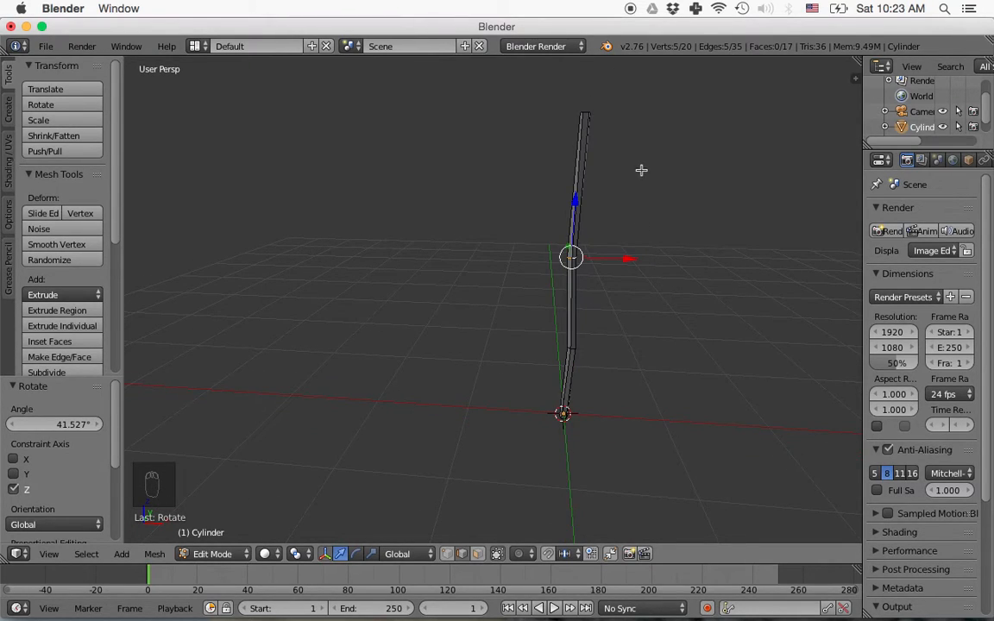
# Deselect all of the stem's geometry and return to Object Mode.
pyautogui.moveTo(637, 176); pyautogui.dragTo(575, 257, button='middle')
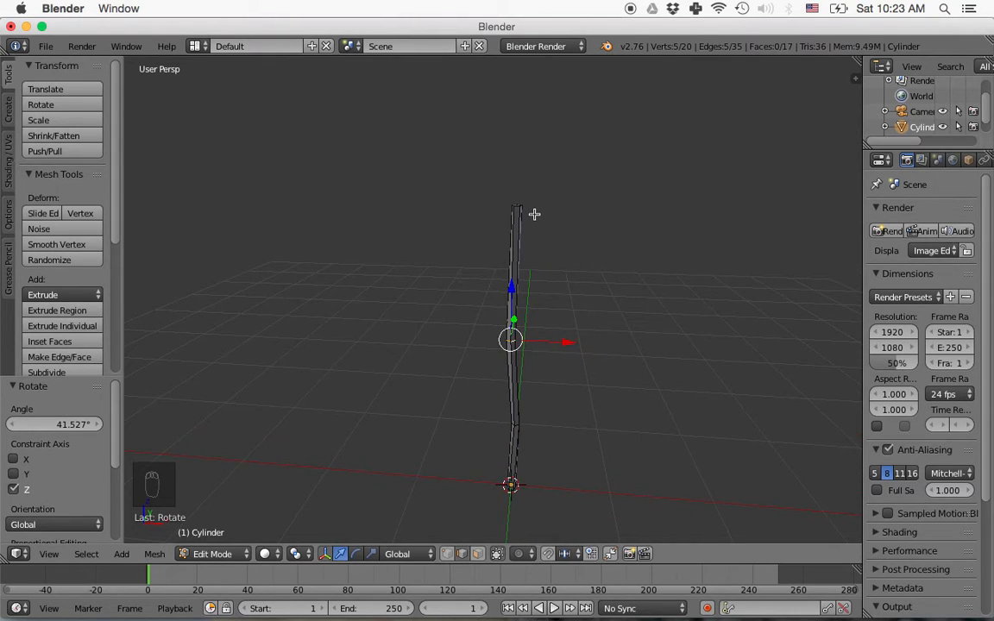
pyautogui.keyDown('shift'); pyautogui.moveTo(553, 214); pyautogui.dragTo(541, 299, button='middle'); pyautogui.keyUp('shift')
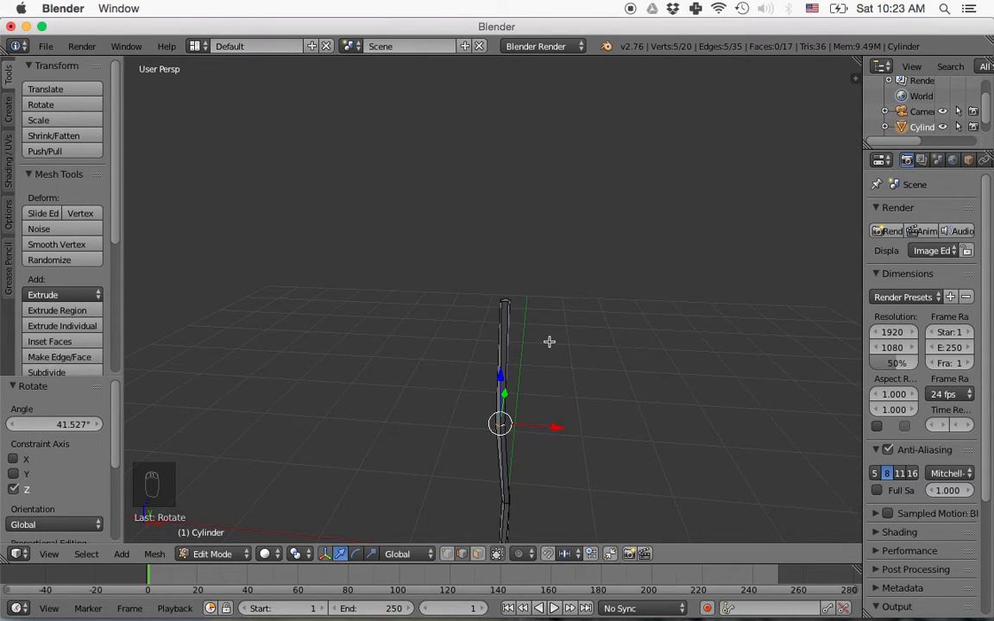
pyautogui.press('a')
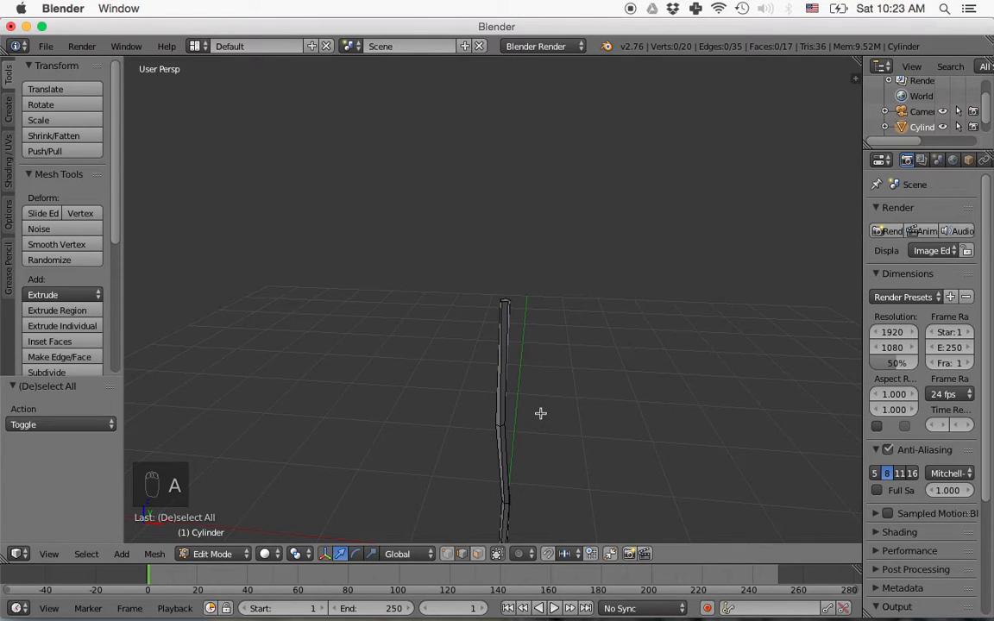
pyautogui.press('Tab')
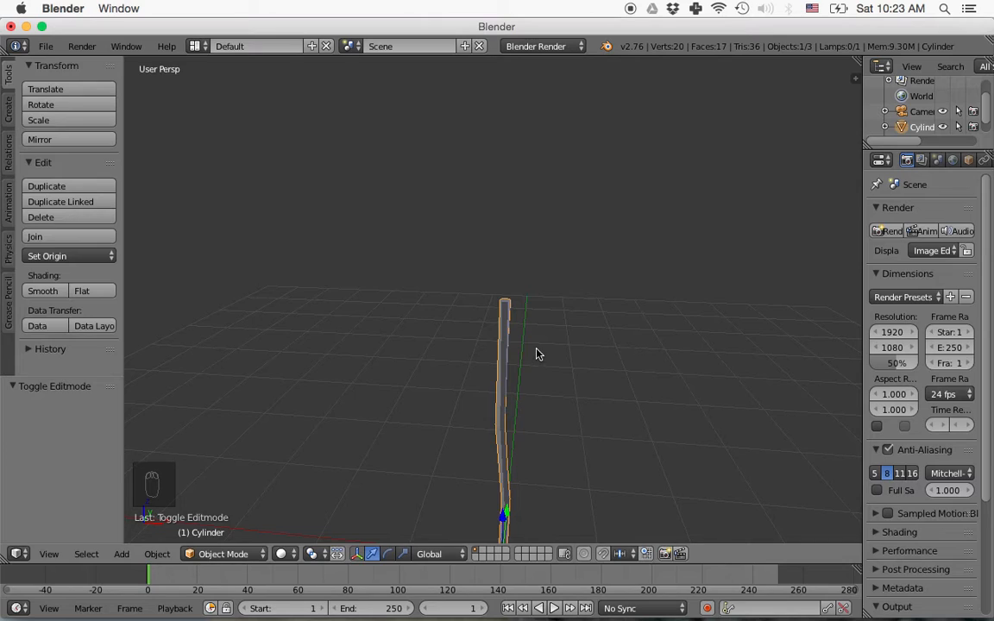
# Add a plane mesh and raise it about 2.815 along Z to the top of the stem.
pyautogui.hotkey('shift', 'a')
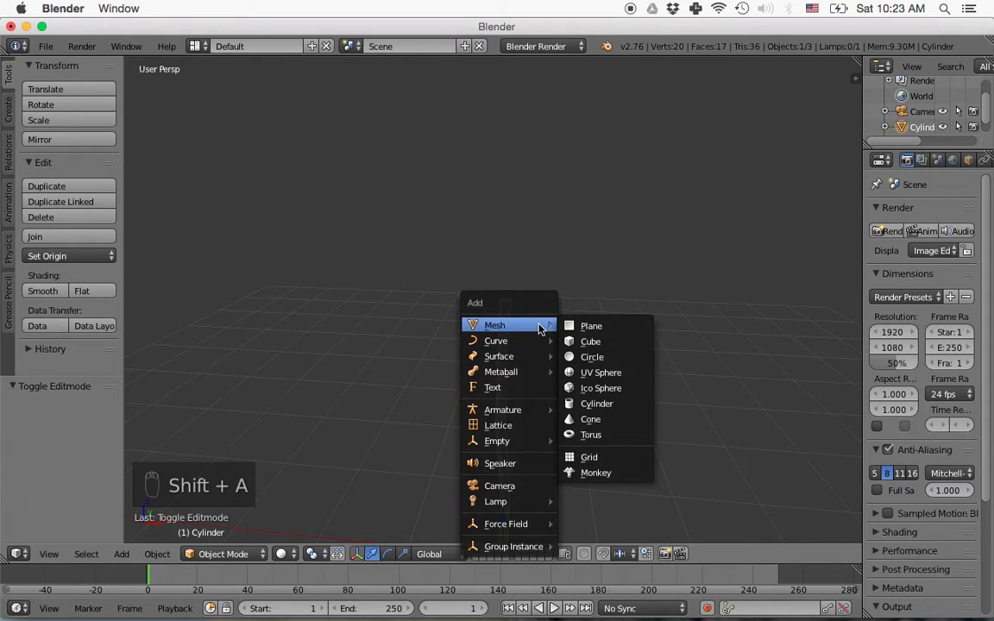
pyautogui.click(584, 326)
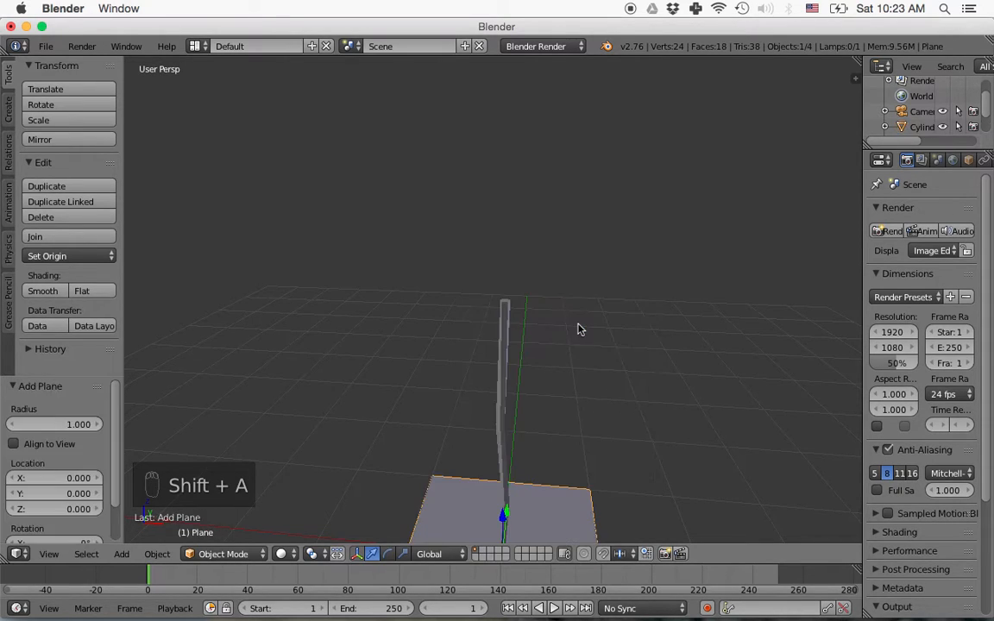
pyautogui.scroll(-2, 549, 509)
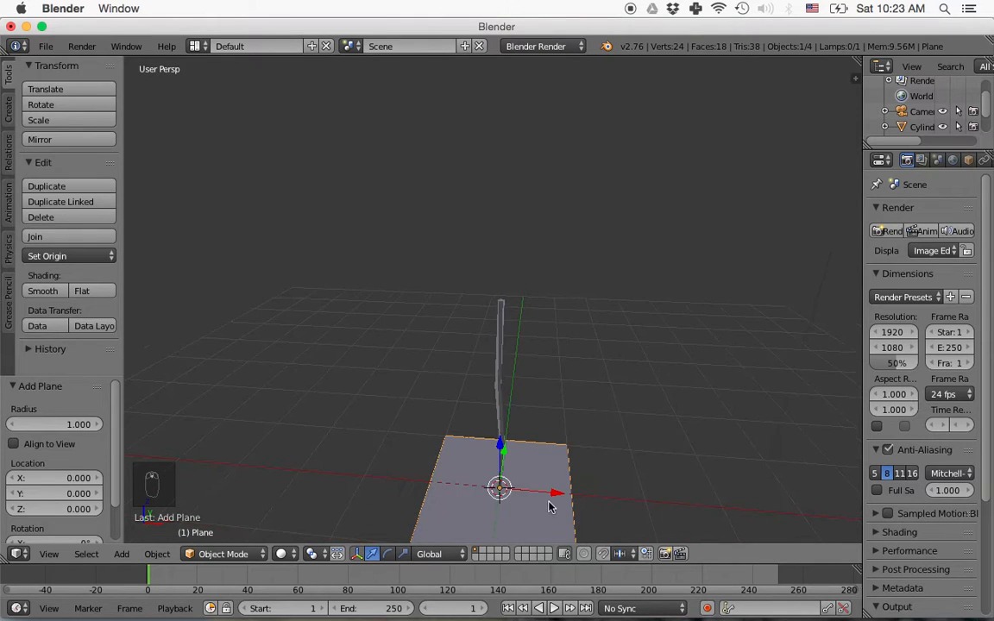
pyautogui.moveTo(501, 446); pyautogui.dragTo(500, 266)
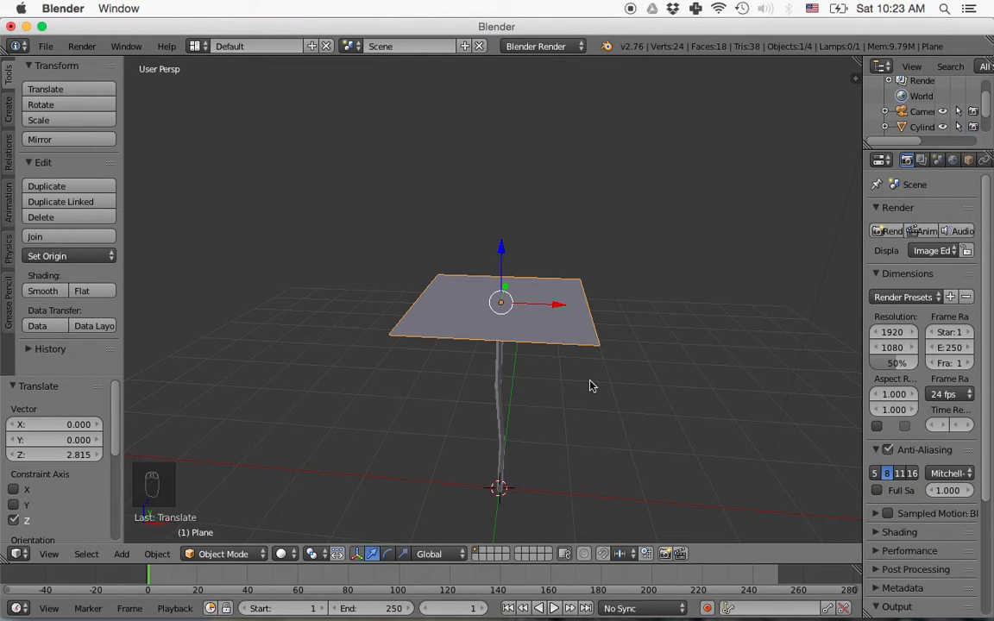
# Rotate the plane 90° around the Y axis so it stands upright.
pyautogui.press('r')
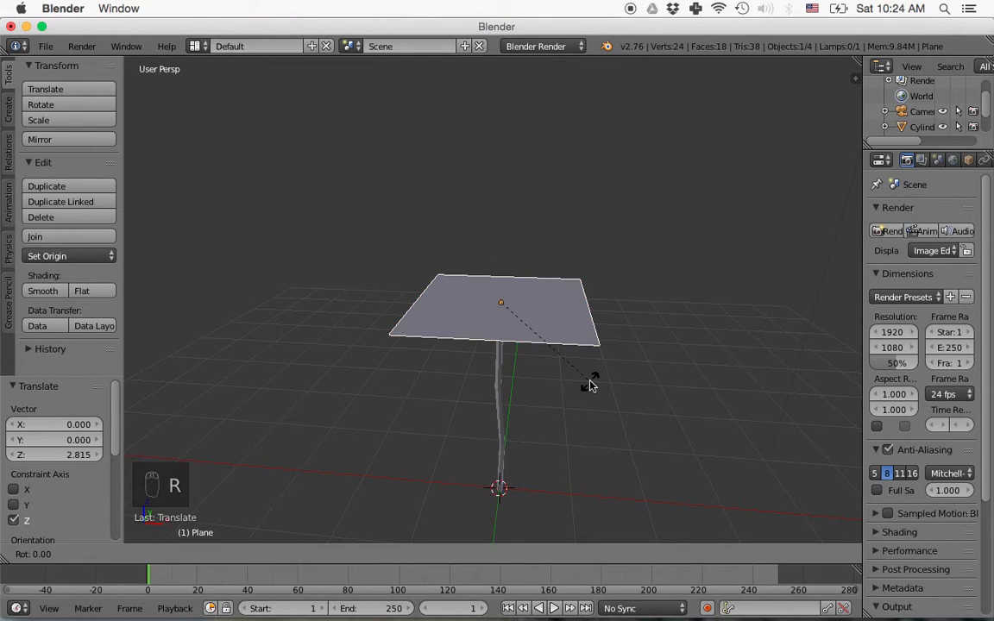
pyautogui.press('y')
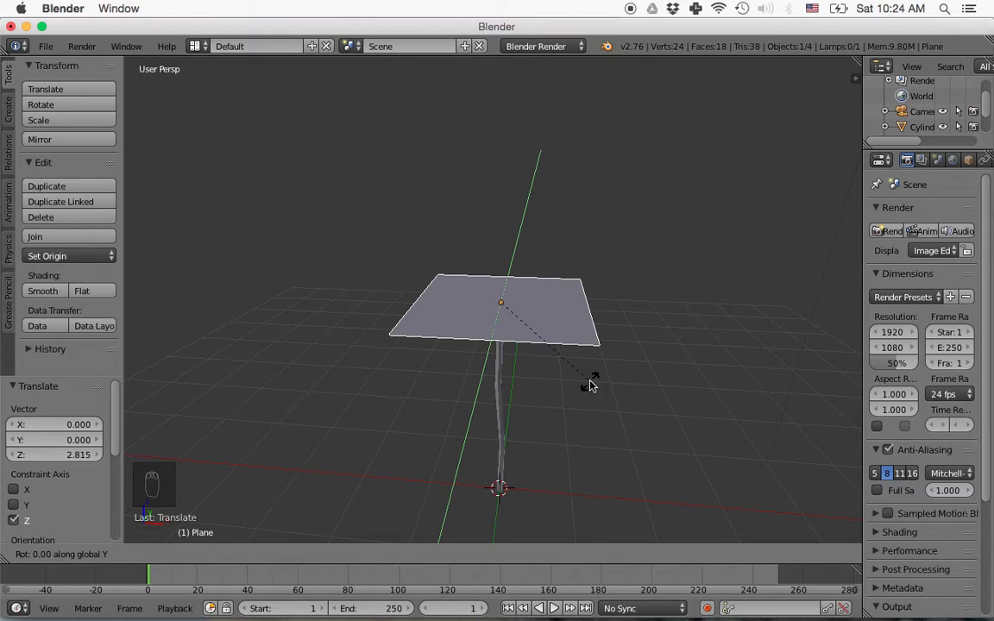
pyautogui.write('90')
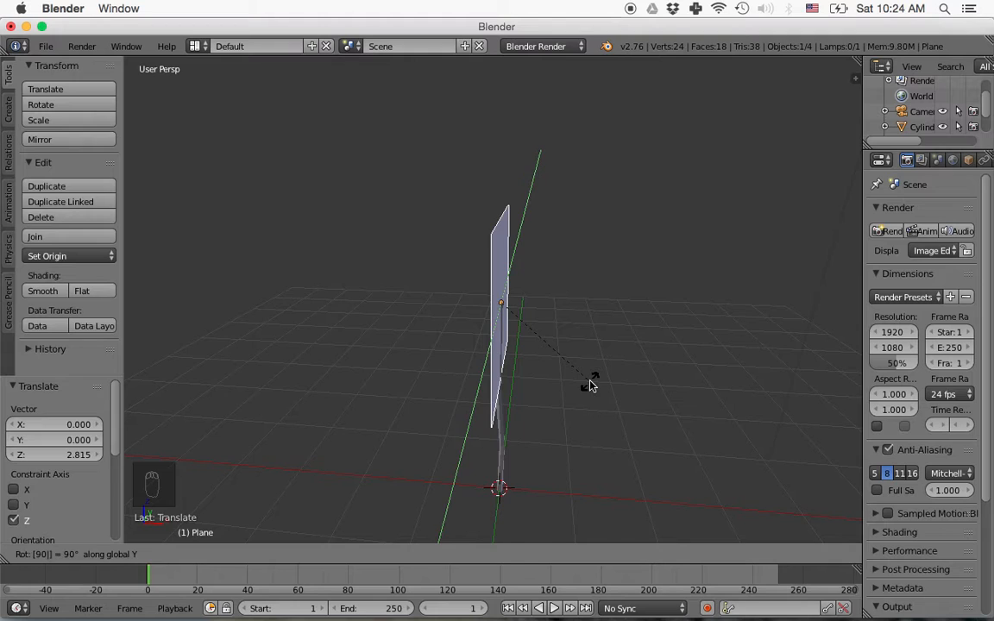
pyautogui.press('Return')
# Scale the plane down uniformly to petal size and raise it about 0.393 along Z.
pyautogui.moveTo(488, 423); pyautogui.dragTo(553, 400, button='middle')
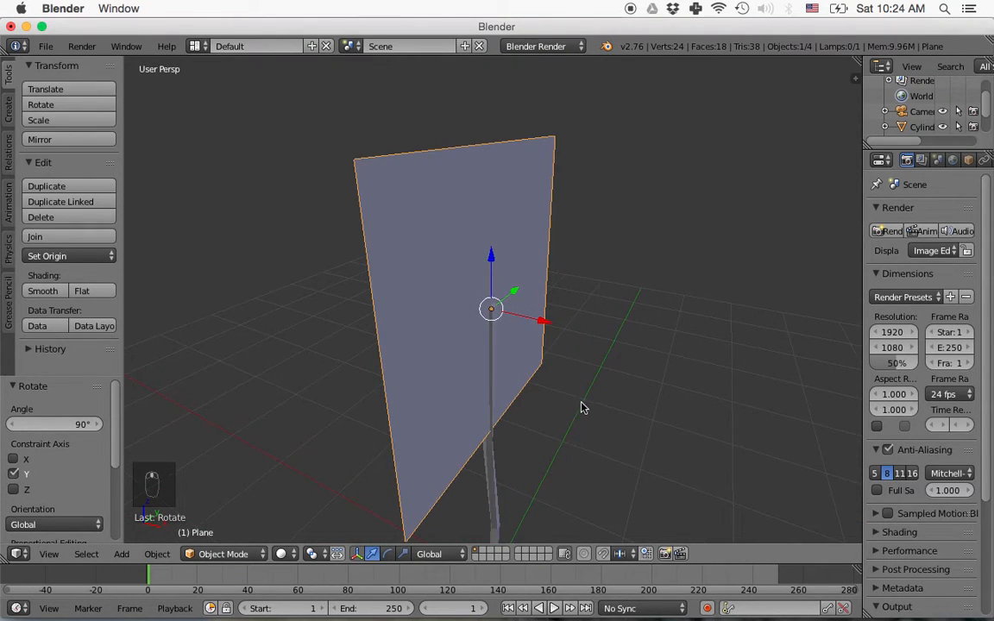
pyautogui.press('s')
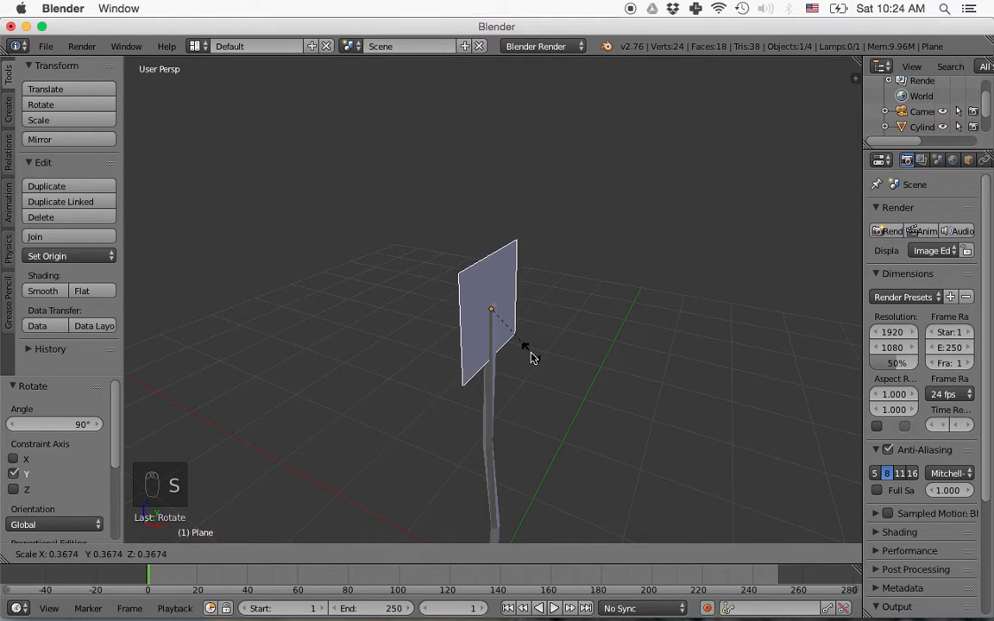
pyautogui.click(516, 345)
pyautogui.moveTo(494, 268); pyautogui.dragTo(494, 210)
# View the plane from the right side and enlarge it uniformly by about 1.092.
pyautogui.scroll(-4, 535, 328)
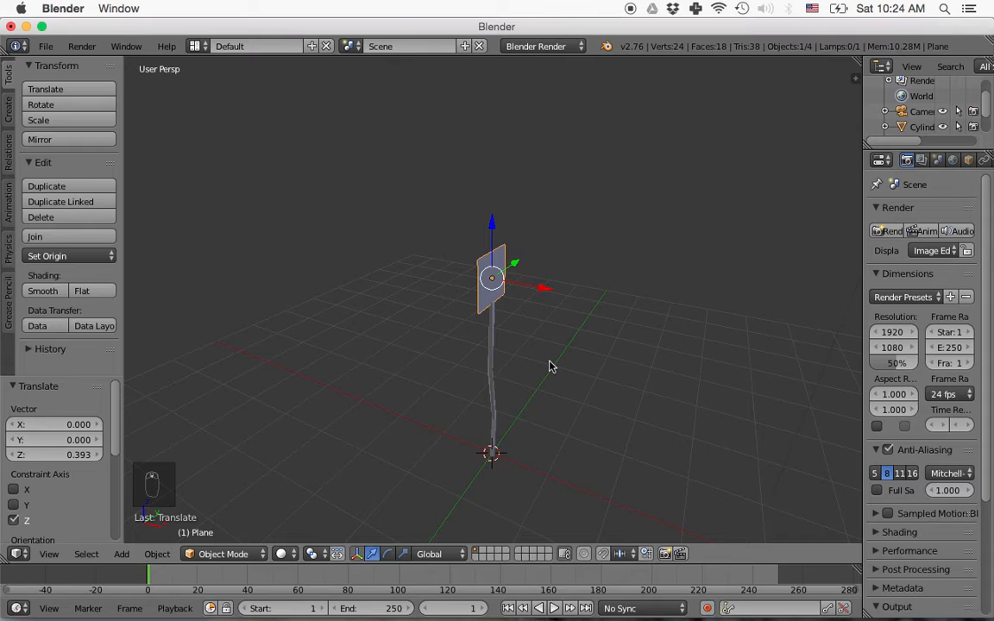
pyautogui.press('KP_1')
pyautogui.press('KP_3')
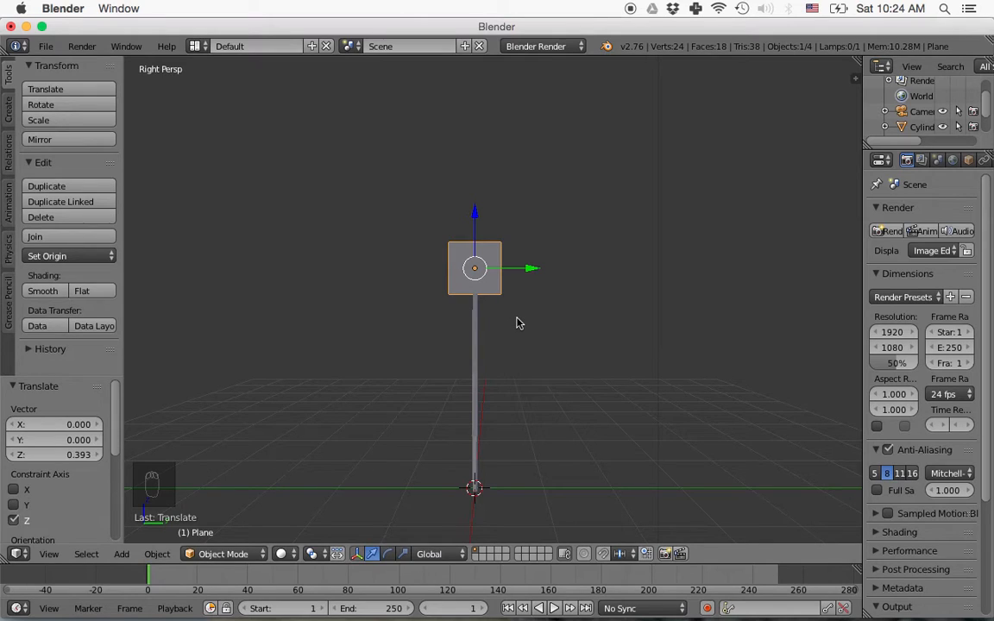
pyautogui.press('s')
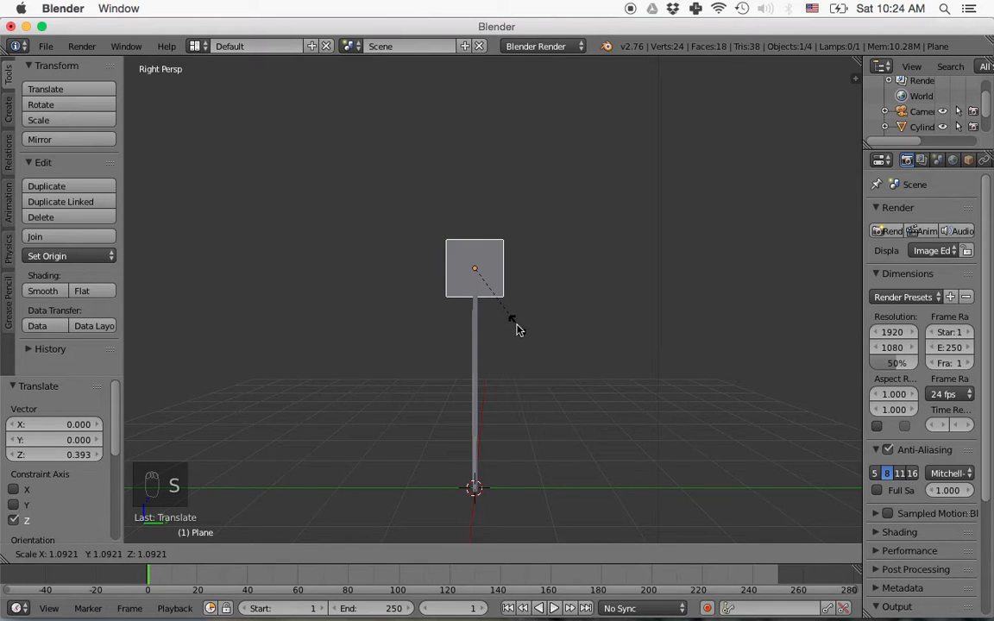
pyautogui.click(516, 329)
# Enter Edit Mode on the plane above the stem.
pyautogui.moveTo(506, 337); pyautogui.dragTo(555, 388, button='middle')
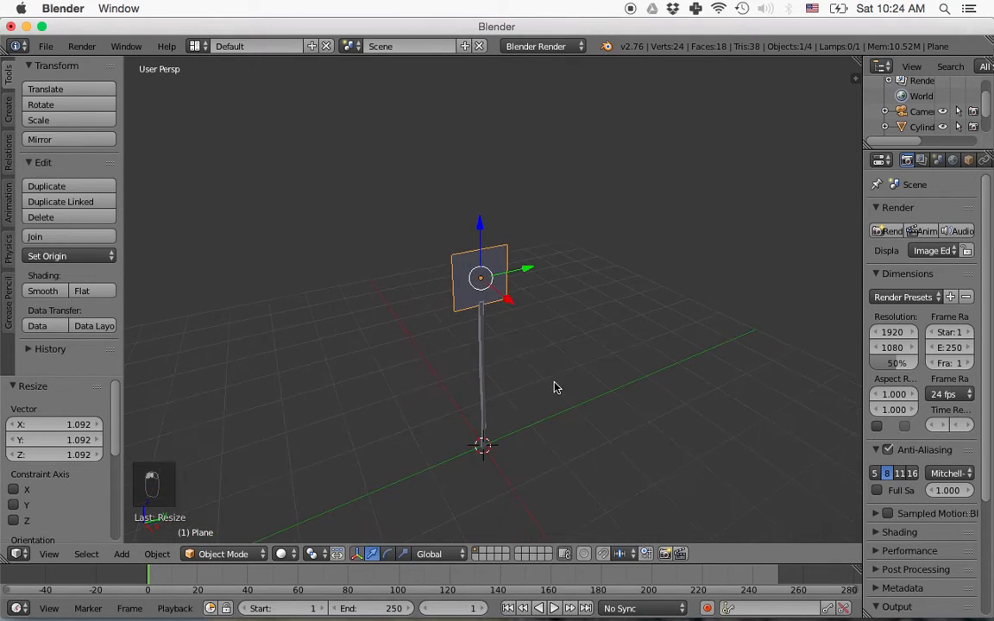
pyautogui.scroll(5, 531, 345)
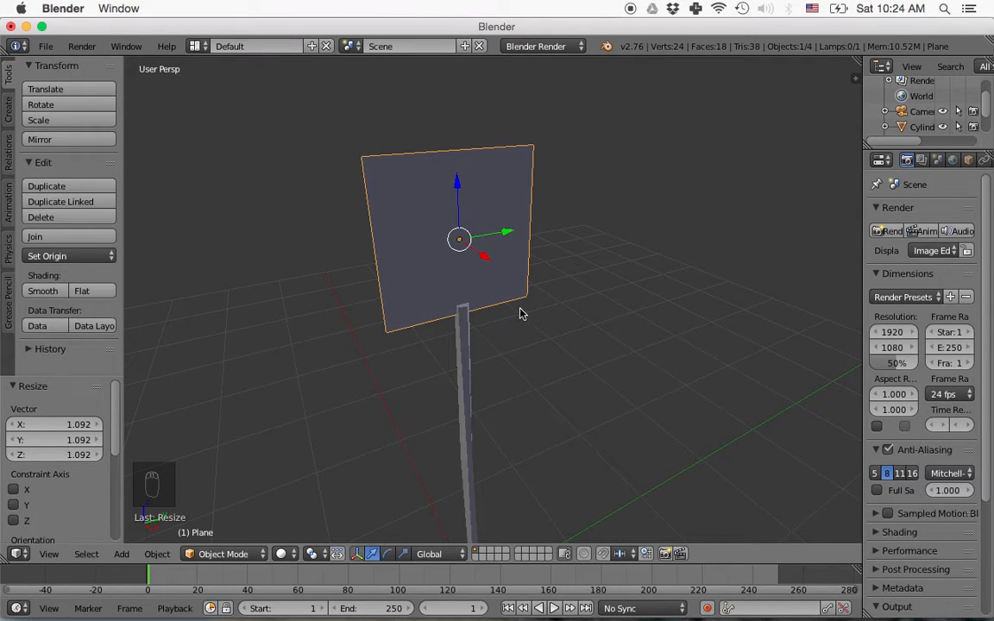
pyautogui.moveTo(433, 291); pyautogui.dragTo(582, 344, button='middle')
pyautogui.press('e')
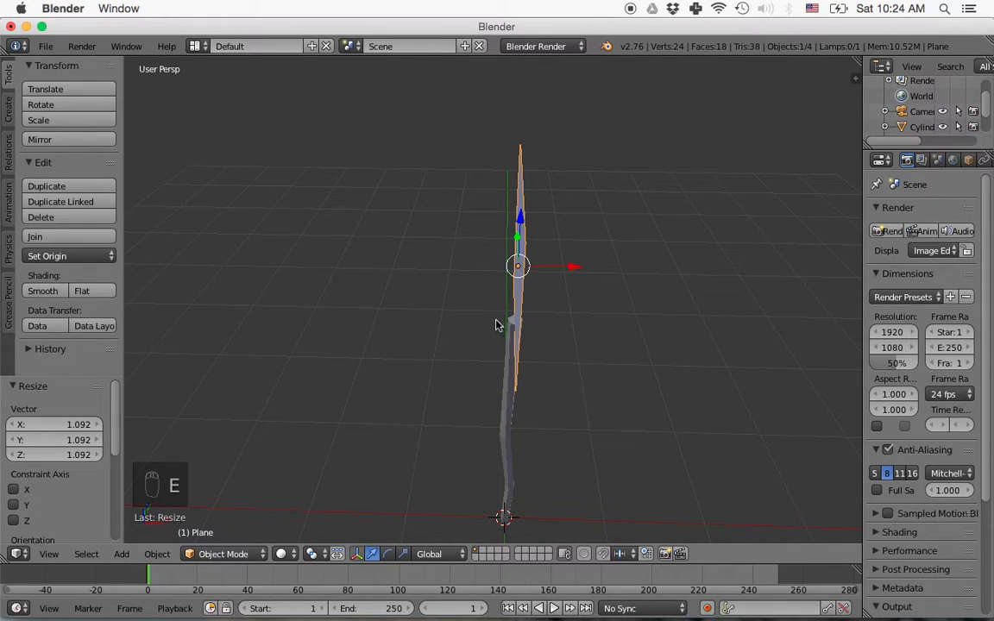
pyautogui.press('Tab')
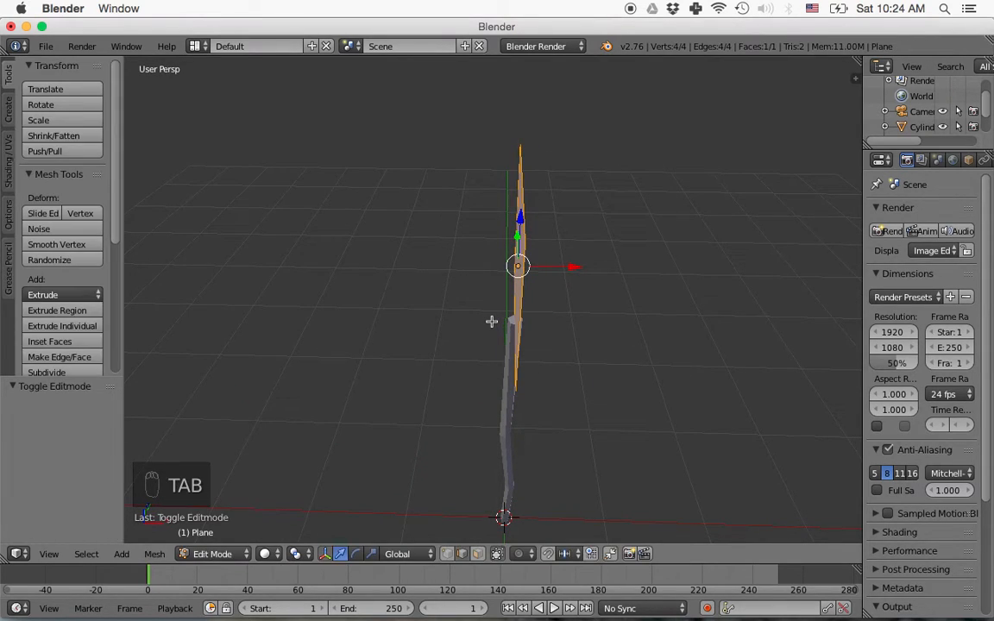
# Extrude the upright plane about 0.027 along its normal to give the petal thickness.
pyautogui.moveTo(541, 316); pyautogui.dragTo(543, 358, button='middle')
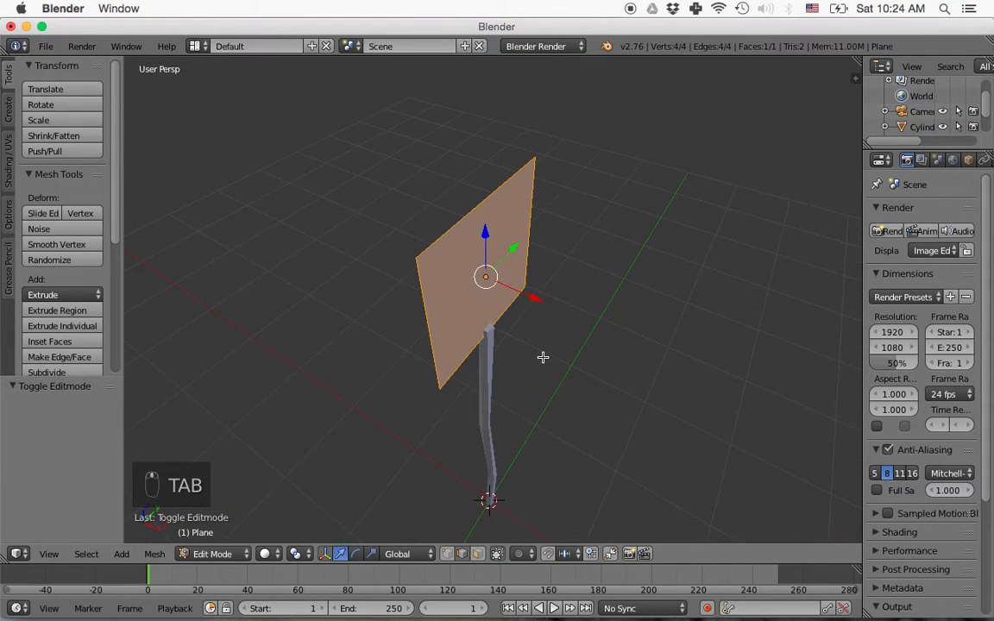
pyautogui.press('e')
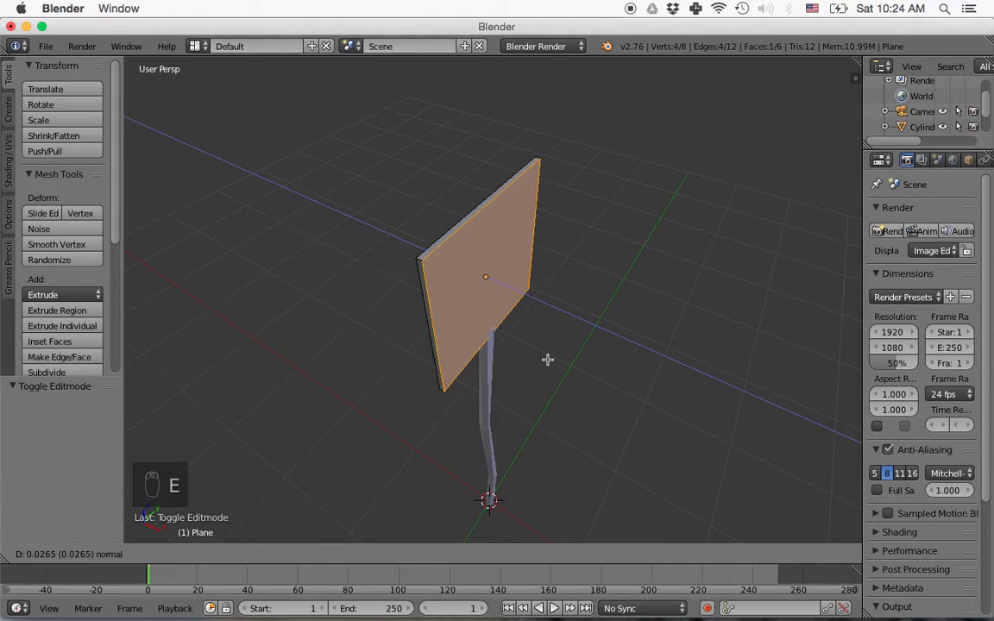
pyautogui.click(547, 359)
# Add two evenly spaced vertical loop cuts across the thickened petal without sliding them.
pyautogui.moveTo(532, 365); pyautogui.dragTo(454, 334, button='middle')
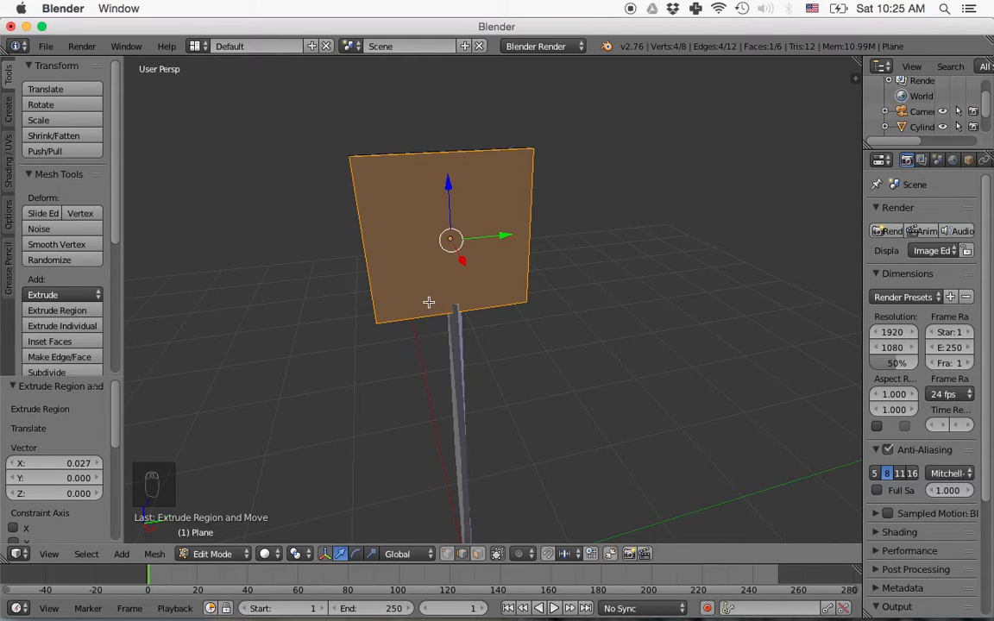
pyautogui.hotkey('ctrl', 'r')
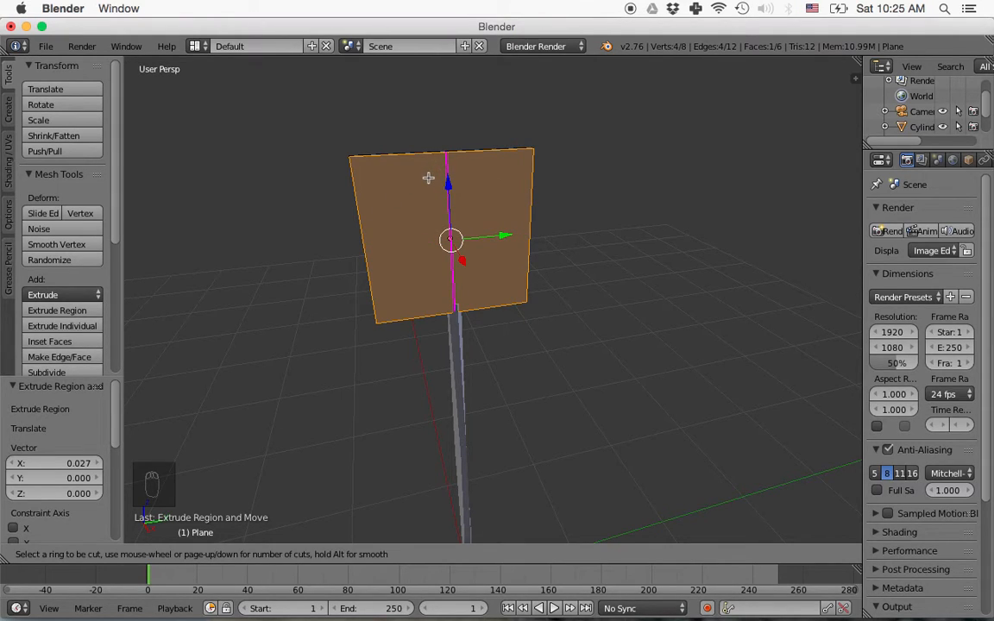
pyautogui.scroll(-1, 428, 178)
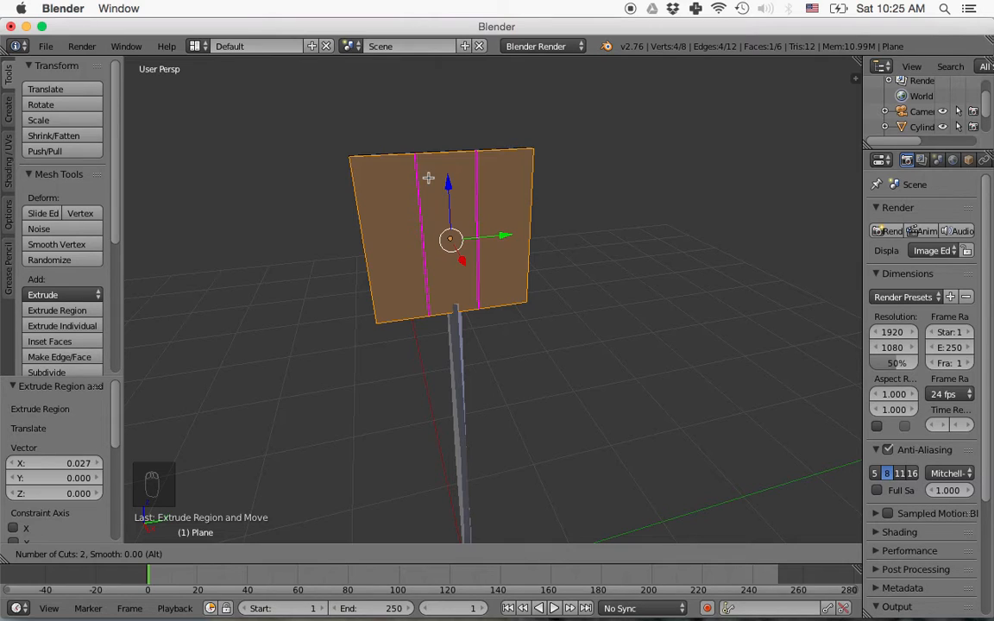
pyautogui.click(428, 178)
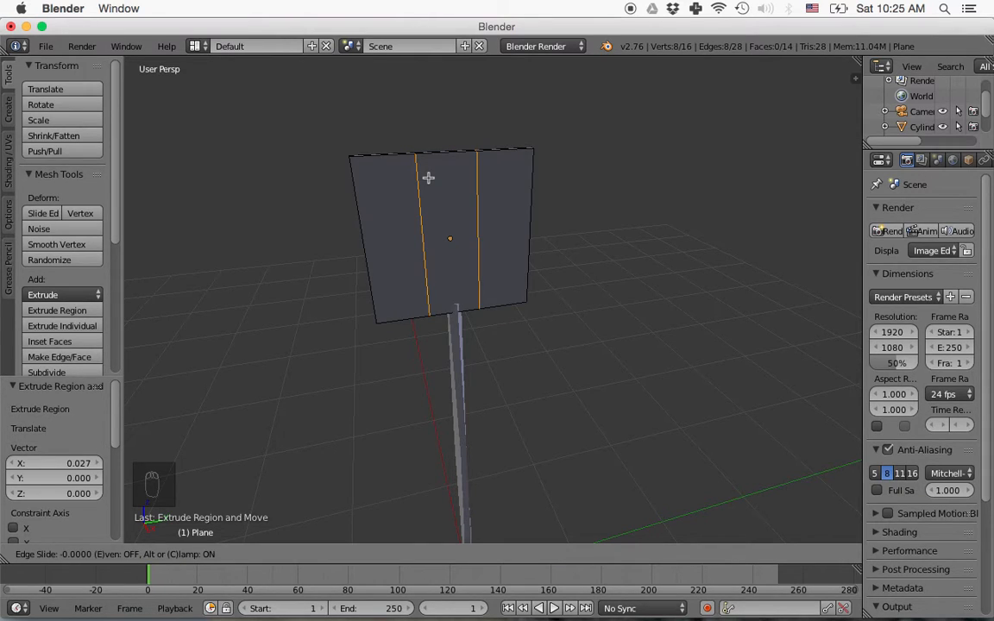
pyautogui.rightClick(428, 177)
# In face selection mode, move the petal's narrow front end face about -0.134 along X.
pyautogui.moveTo(499, 239); pyautogui.dragTo(646, 261, button='middle')
pyautogui.moveTo(586, 308)
pyautogui.mouseDown(button='middle')
pyautogui.moveTo(648, 319)
pyautogui.moveTo(587, 309)
pyautogui.mouseUp(button='middle')
pyautogui.moveTo(537, 341); pyautogui.dragTo(533, 386, button='middle')
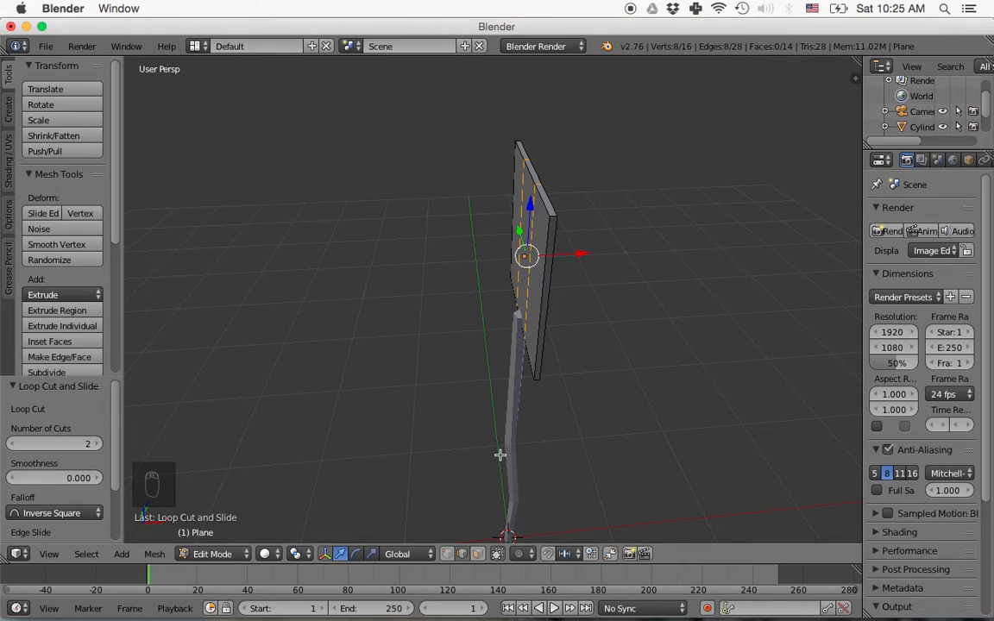
pyautogui.click(477, 554)
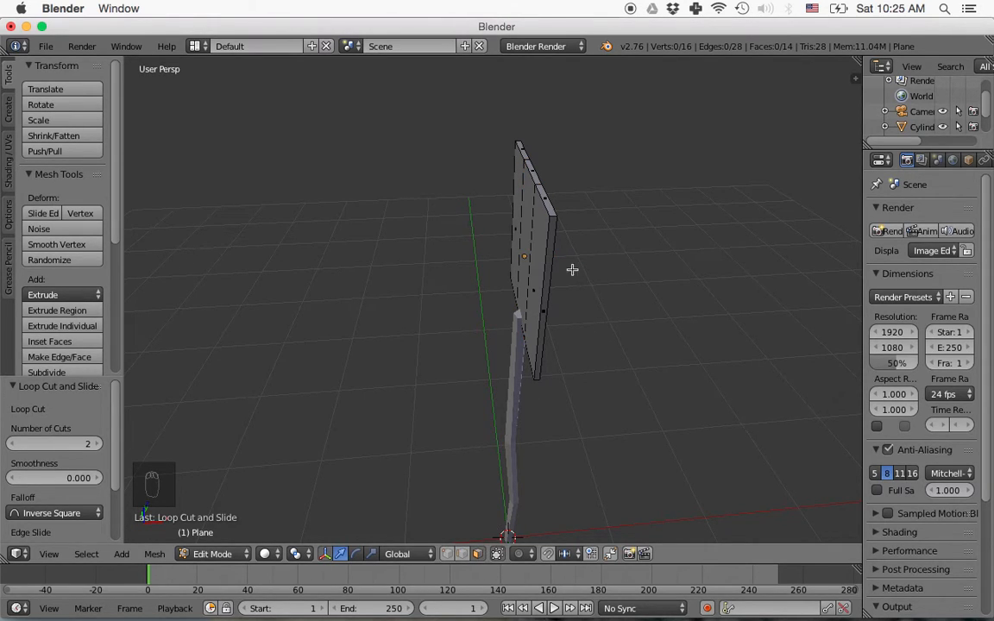
pyautogui.rightClick(544, 291)
pyautogui.moveTo(577, 301); pyautogui.dragTo(571, 346, button='middle')
pyautogui.moveTo(587, 388); pyautogui.dragTo(555, 388)
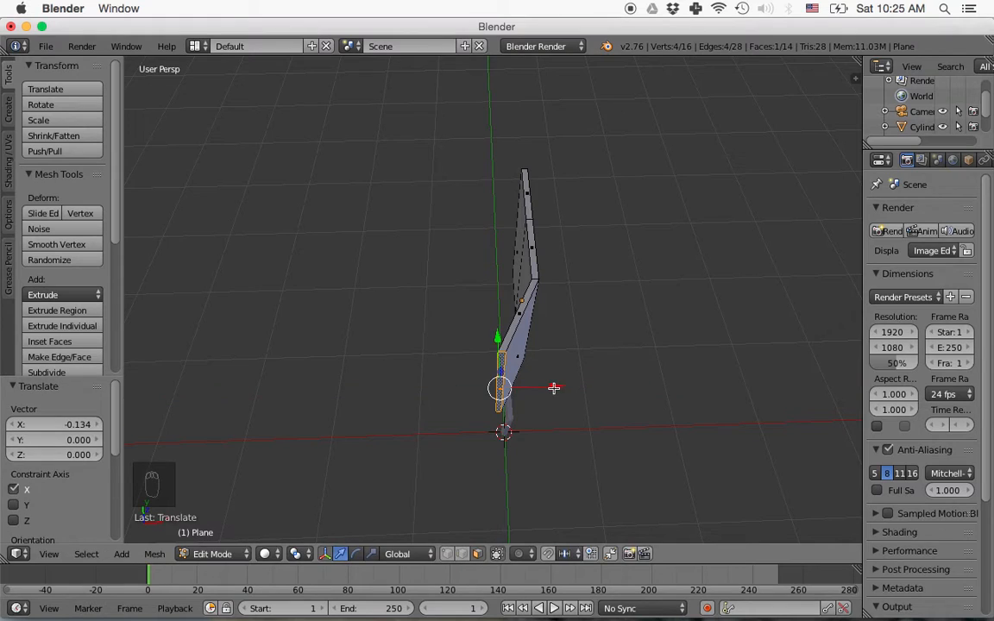
# Fold the same front end face inward along Y and shift it about 0.045 along X.
pyautogui.moveTo(555, 388); pyautogui.dragTo(545, 357, button='middle')
pyautogui.moveTo(544, 349); pyautogui.dragTo(511, 265)
pyautogui.moveTo(566, 291); pyautogui.dragTo(570, 293)
# Select the opposite narrow end face and move it about -0.176 along X and about -0.445 along Y.
pyautogui.moveTo(570, 293); pyautogui.dragTo(337, 309, button='middle')
pyautogui.rightClick(453, 296)
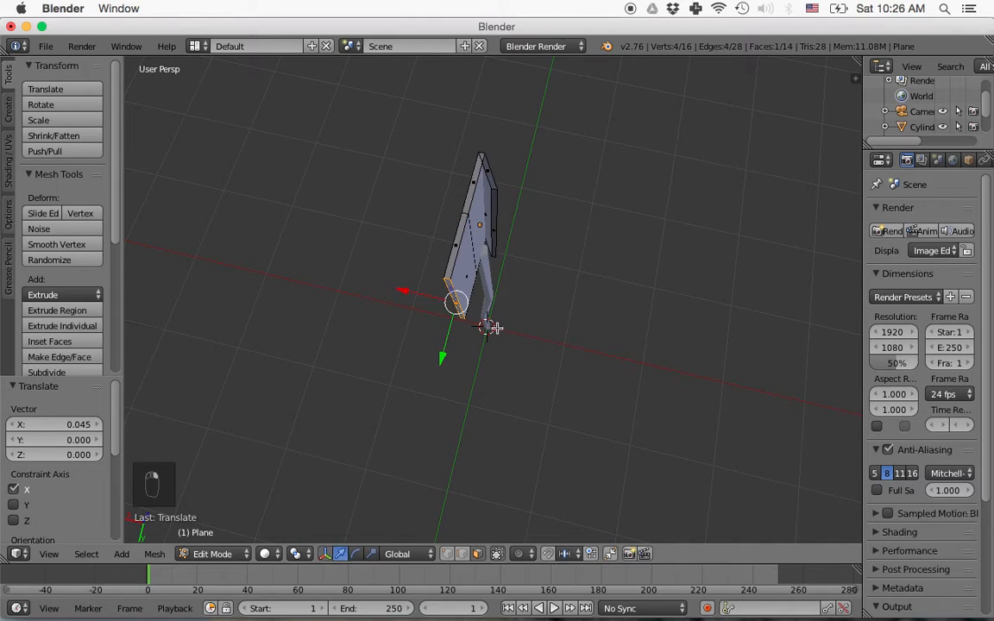
pyautogui.moveTo(500, 329)
pyautogui.mouseDown(button='middle')
pyautogui.moveTo(504, 342)
pyautogui.moveTo(521, 339)
pyautogui.moveTo(500, 338)
pyautogui.mouseUp(button='middle')
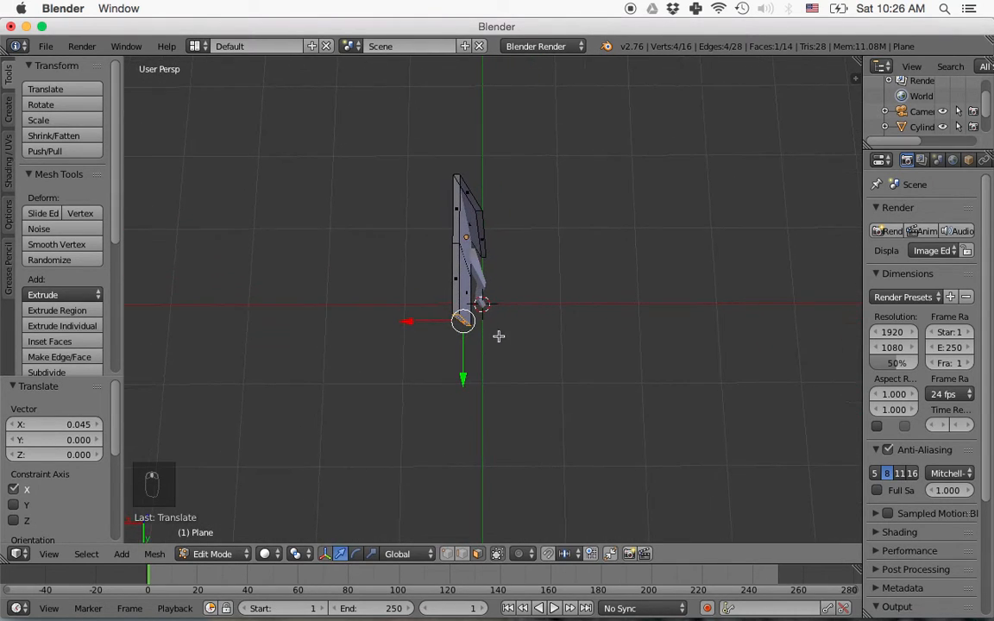
pyautogui.press('g')
pyautogui.press('x')
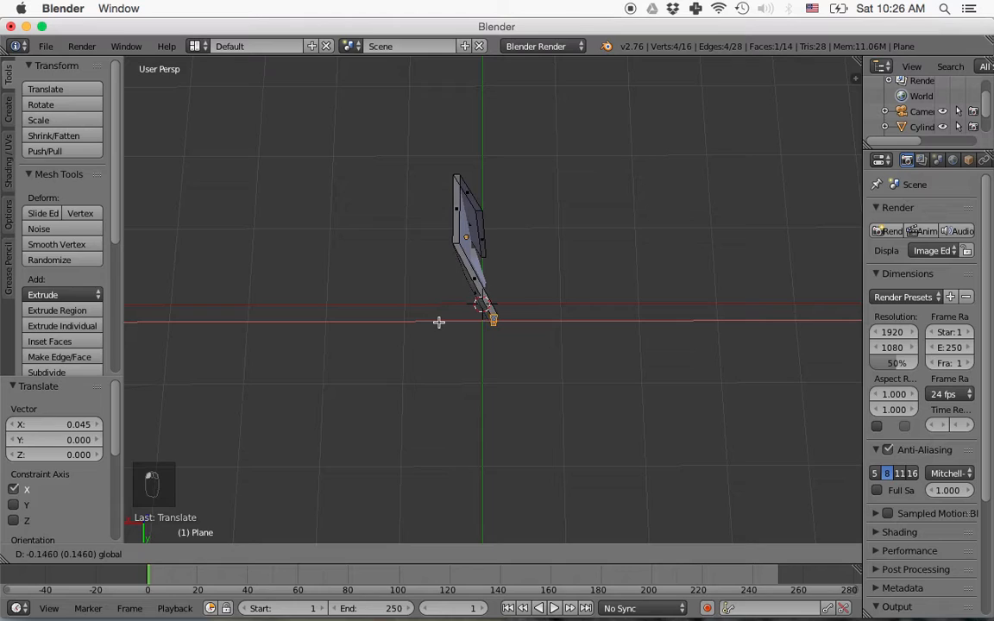
pyautogui.click(445, 323)
pyautogui.press('g')
pyautogui.press('y')
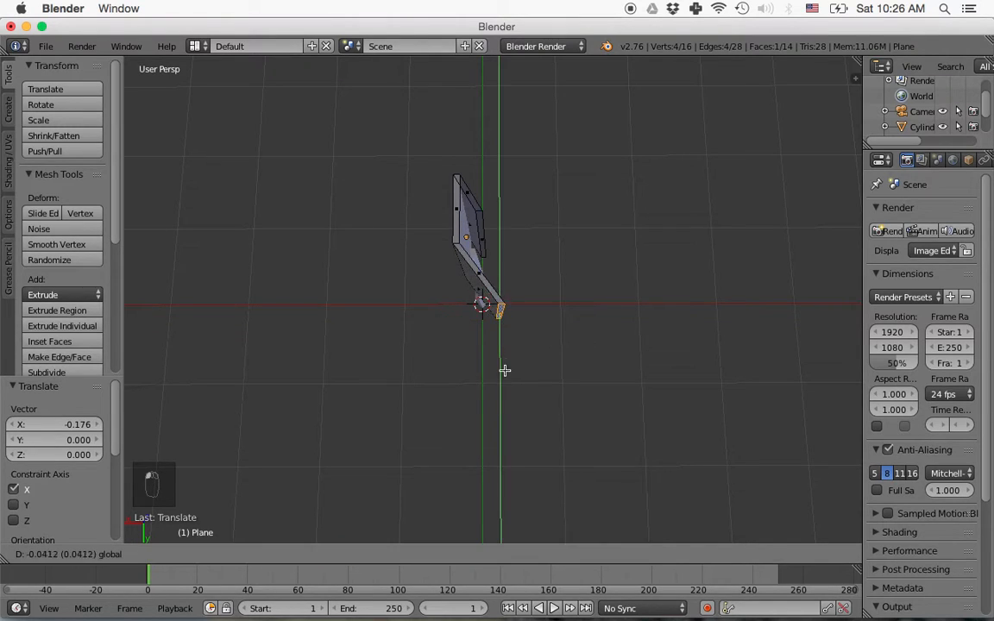
pyautogui.click(517, 294)
# Lower the top edge at the front panel's folded-in end by about 0.123 along Z.
pyautogui.moveTo(531, 284); pyautogui.dragTo(484, 298, button='middle')
pyautogui.moveTo(560, 289)
pyautogui.mouseDown(button='middle')
pyautogui.moveTo(482, 287)
pyautogui.moveTo(415, 263)
pyautogui.moveTo(657, 357)
pyautogui.moveTo(555, 326)
pyautogui.moveTo(533, 334)
pyautogui.moveTo(546, 308)
pyautogui.moveTo(587, 349)
pyautogui.moveTo(528, 329)
pyautogui.moveTo(513, 271)
pyautogui.moveTo(556, 282)
pyautogui.moveTo(559, 293)
pyautogui.mouseUp(button='middle')
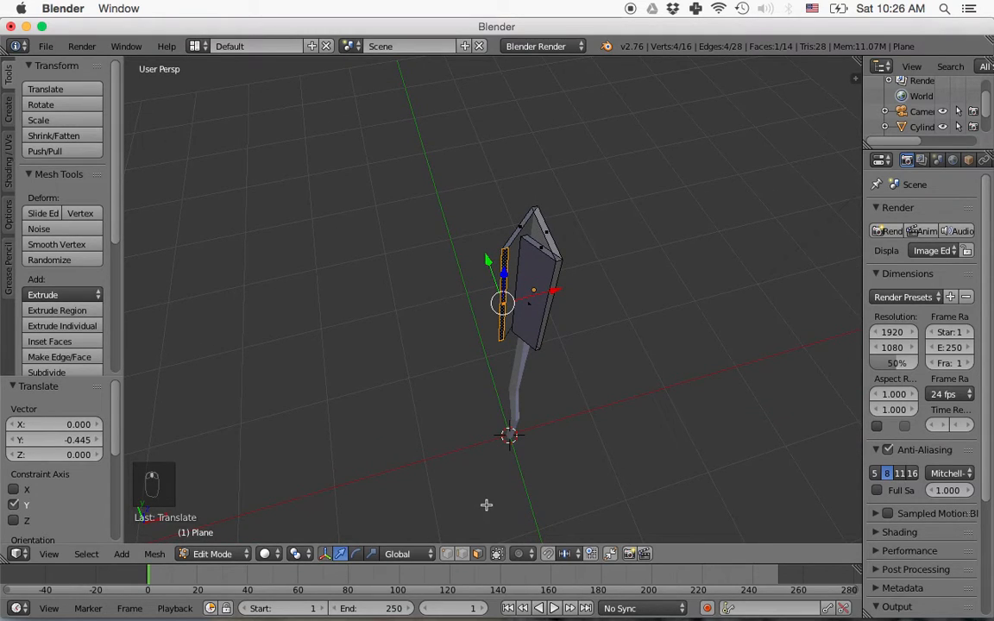
pyautogui.scroll(2, 570, 369)
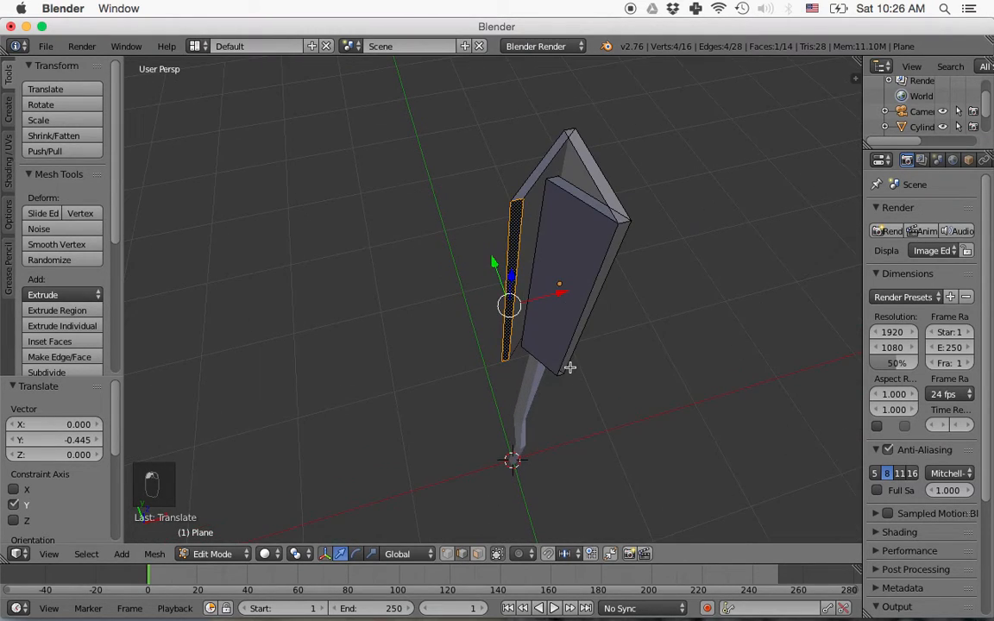
pyautogui.rightClick(554, 178)
pyautogui.press('g')
pyautogui.press('z')
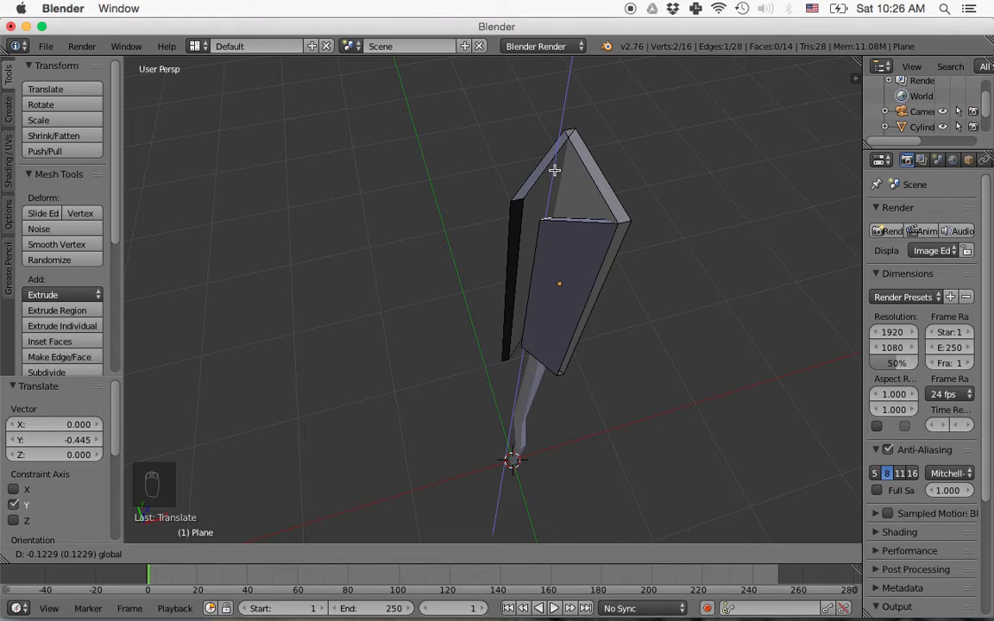
pyautogui.click(554, 170)
# Adjust the top edge of the front fold along Y, finishing with a move of about -0.031.
pyautogui.rightClick(624, 222)
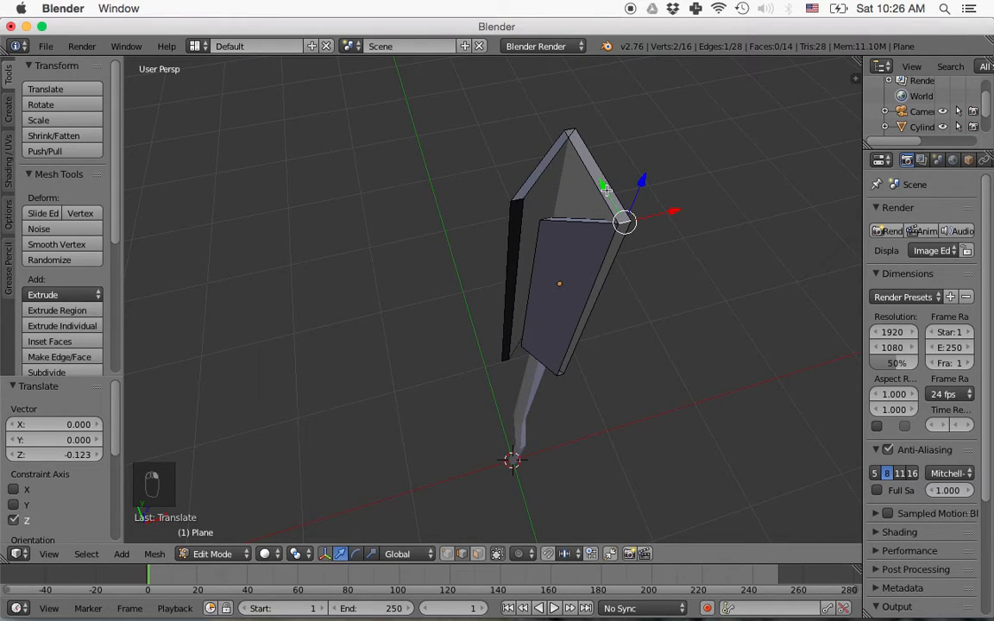
pyautogui.moveTo(604, 185); pyautogui.dragTo(592, 166)
pyautogui.moveTo(592, 166); pyautogui.dragTo(504, 282, button='middle')
pyautogui.moveTo(429, 322); pyautogui.dragTo(406, 336)
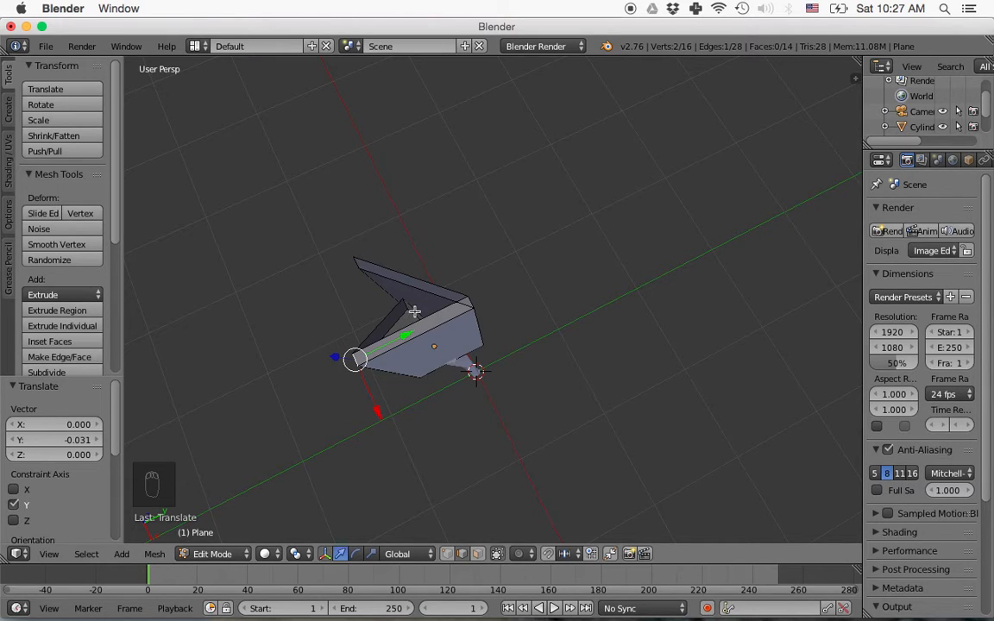
# Deselect all geometry and examine the folded petal in wireframe display.
pyautogui.moveTo(441, 357); pyautogui.dragTo(567, 352, button='middle')
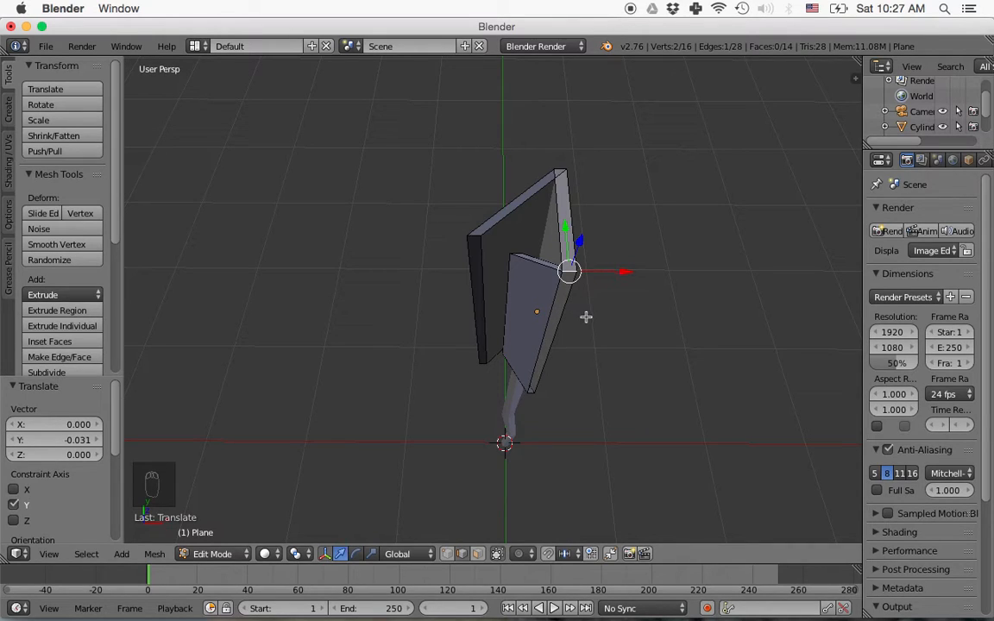
pyautogui.press('a')
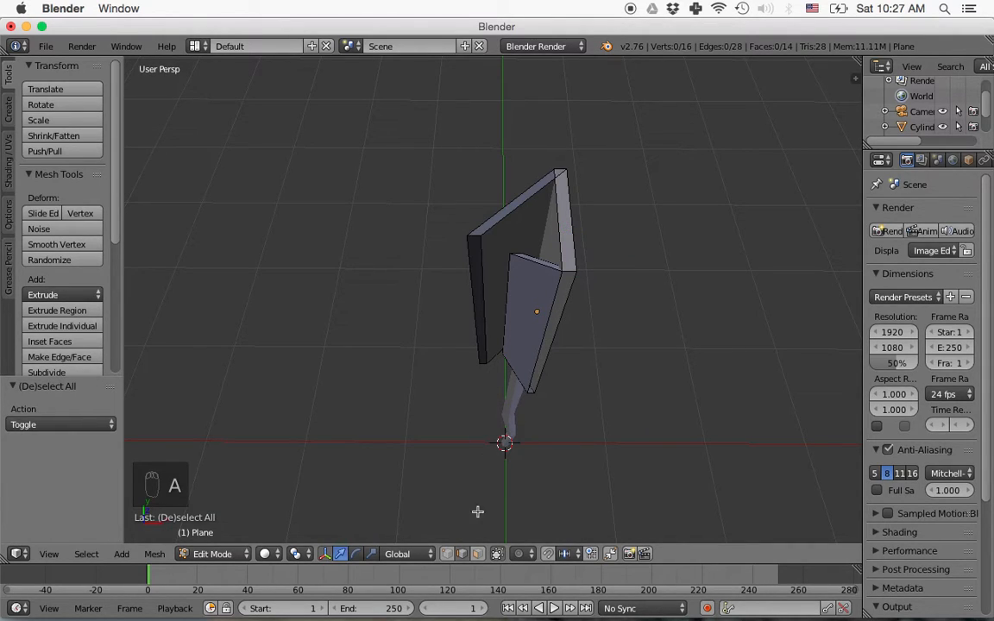
pyautogui.press('z')
pyautogui.moveTo(579, 349)
pyautogui.mouseDown(button='middle')
pyautogui.moveTo(544, 375)
pyautogui.moveTo(564, 360)
pyautogui.moveTo(563, 341)
pyautogui.mouseUp(button='middle')
pyautogui.press('z')
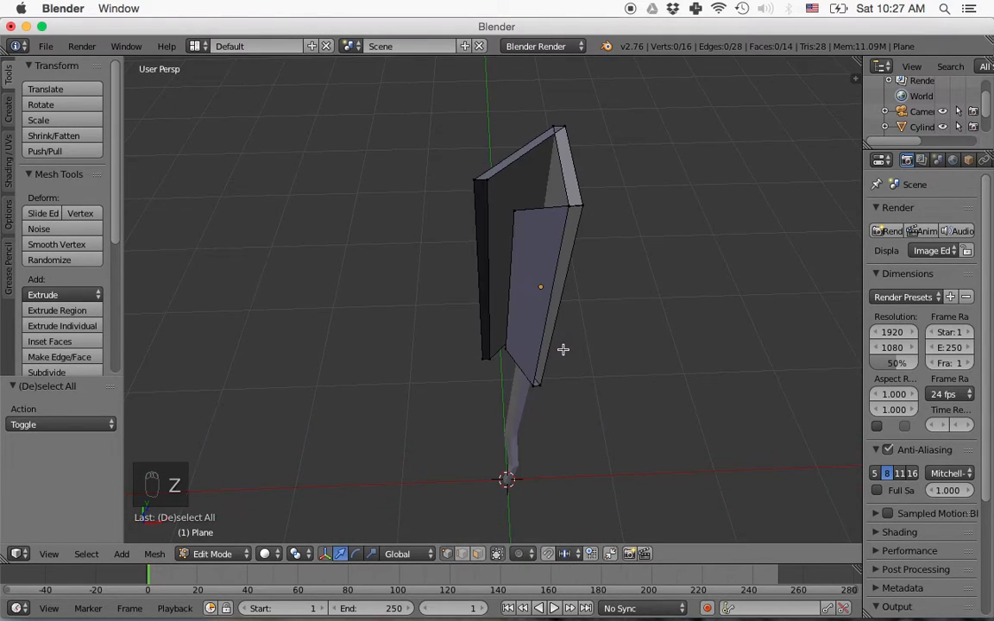
# Try lowering the top edge of the back fold by about 0.059 along Z.
pyautogui.moveTo(602, 329); pyautogui.dragTo(424, 318, button='middle')
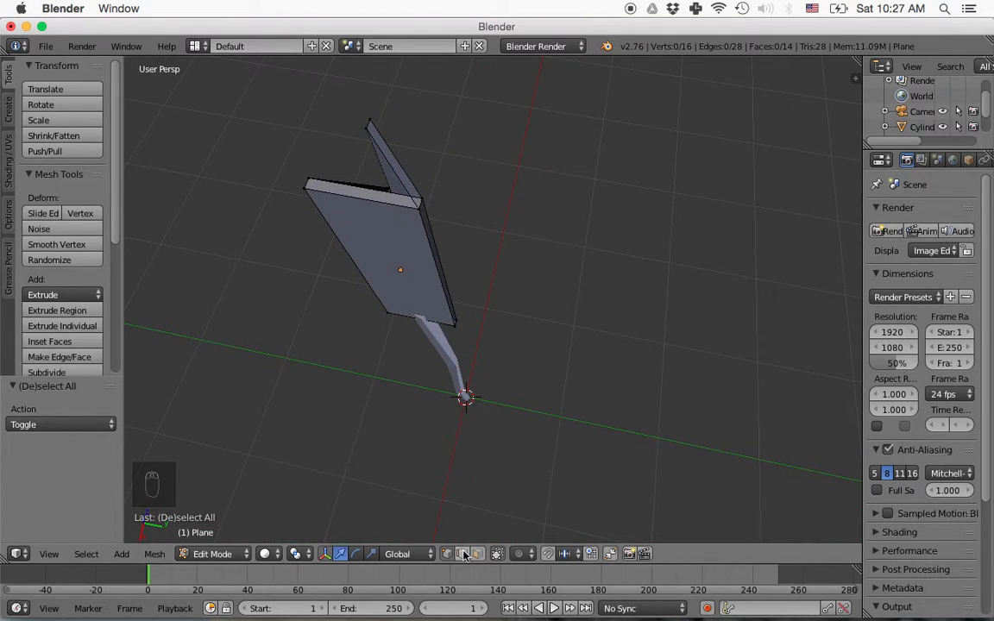
pyautogui.rightClick(420, 202)
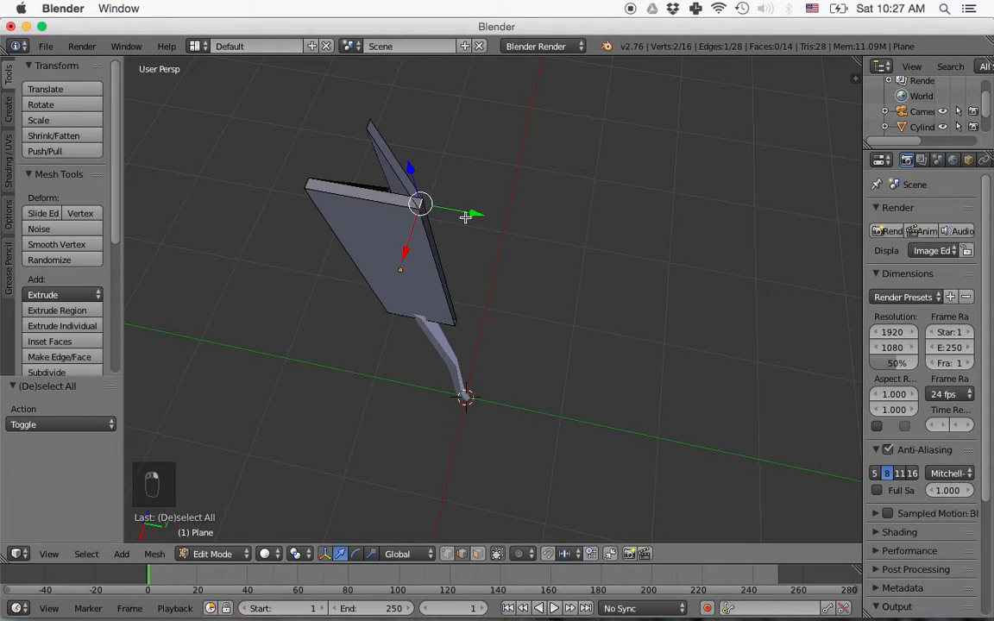
pyautogui.press('g')
pyautogui.press('z')
pyautogui.click(417, 191)
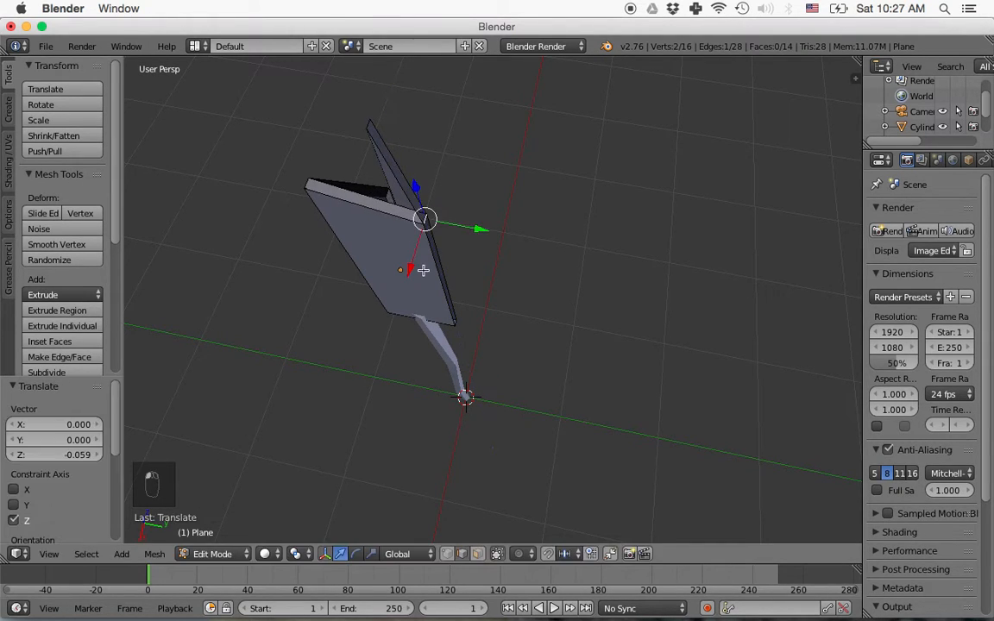
pyautogui.moveTo(418, 191); pyautogui.dragTo(606, 257, button='middle')
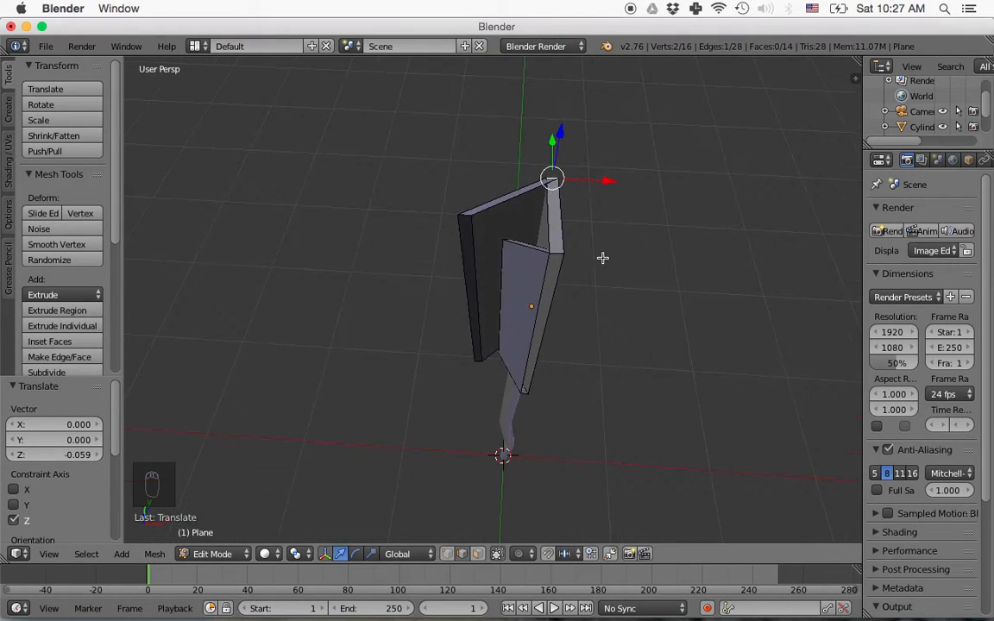
pyautogui.press('super+z')
# Lower the top edge of the front fold by about 0.053 along Z.
pyautogui.rightClick(556, 251)
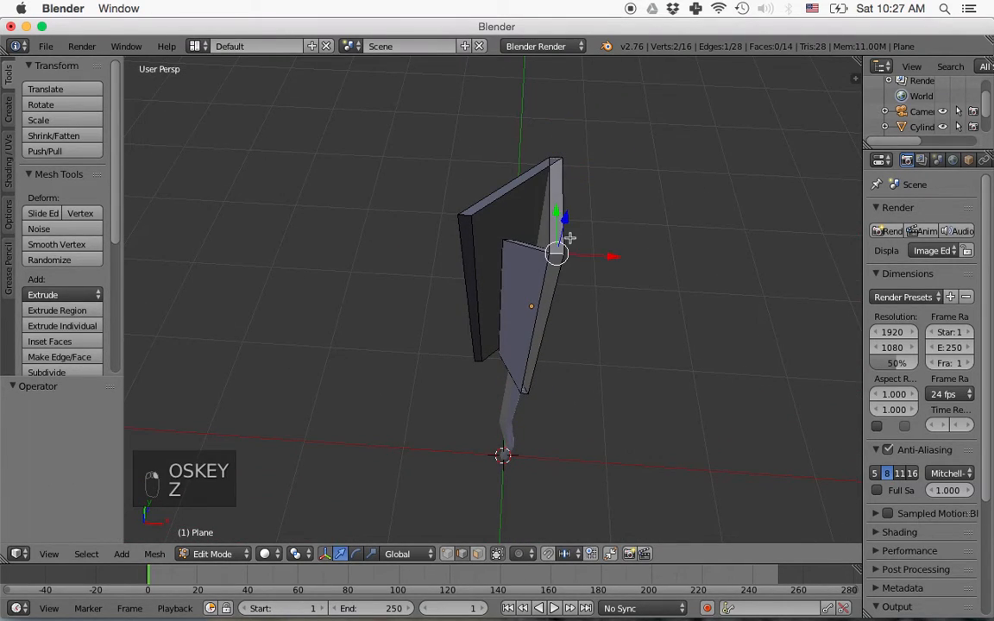
pyautogui.moveTo(565, 221); pyautogui.dragTo(562, 238)
pyautogui.moveTo(563, 238); pyautogui.dragTo(572, 295, button='middle')
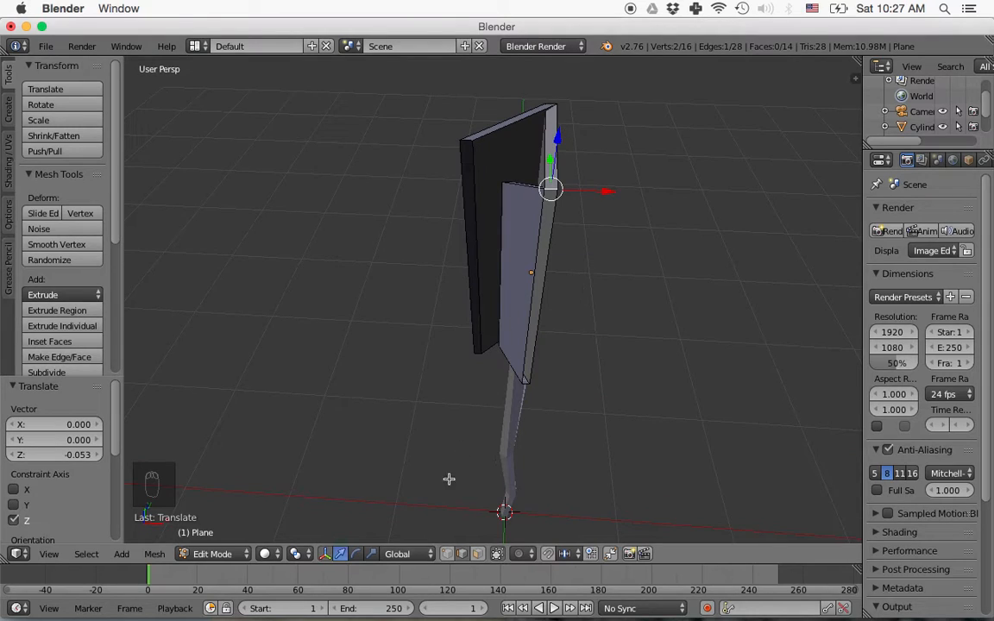
# Select the free end face of the longer back panel and extrude it about 0.248 toward negative Y.
pyautogui.press('a')
pyautogui.rightClick(473, 243)
pyautogui.moveTo(512, 273); pyautogui.dragTo(520, 357, button='middle')
pyautogui.press('e')
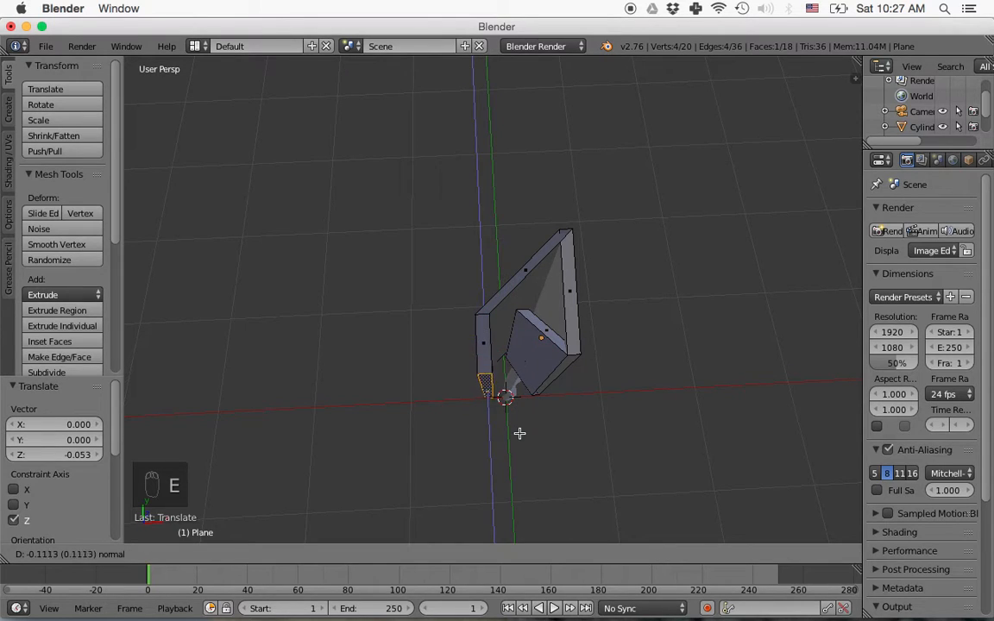
pyautogui.click(518, 478)
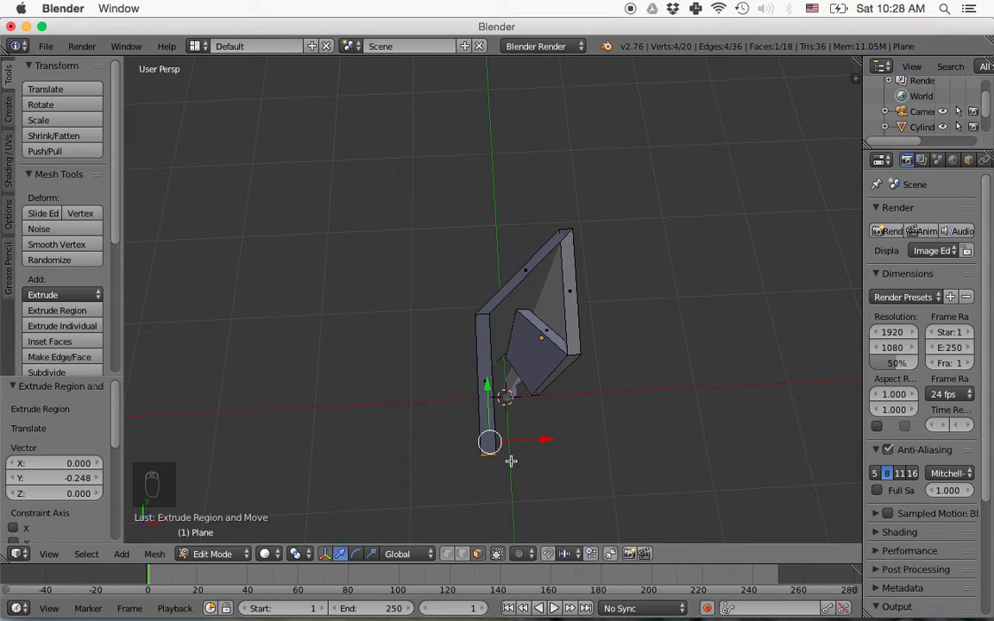
# Move the extruded end face about 0.236 along X to wrap it around the inner panel.
pyautogui.moveTo(502, 461); pyautogui.dragTo(501, 442, button='middle')
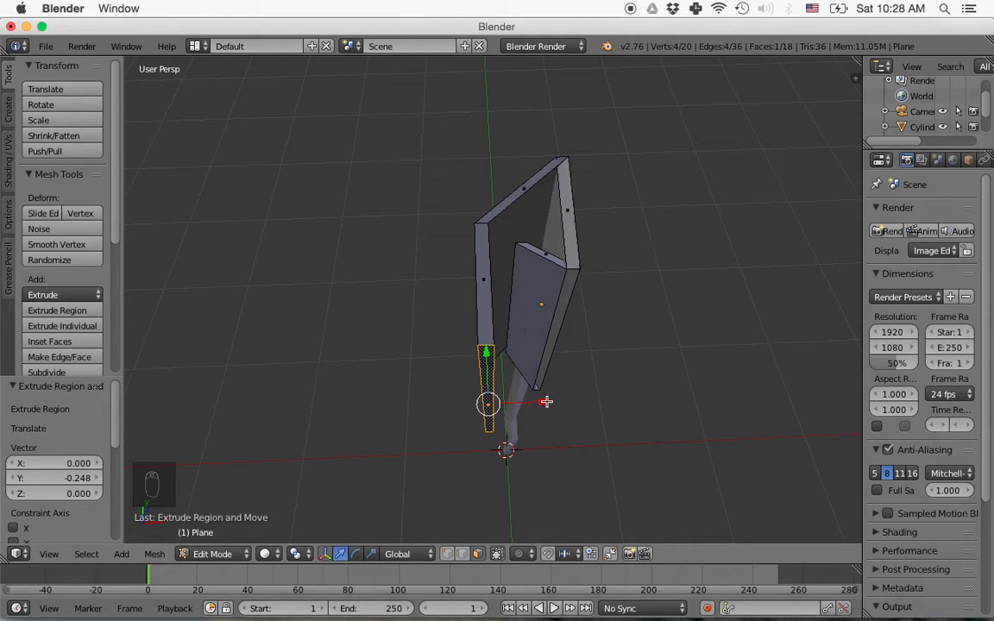
pyautogui.moveTo(542, 402); pyautogui.dragTo(630, 386)
pyautogui.moveTo(630, 386); pyautogui.dragTo(546, 427, button='middle')
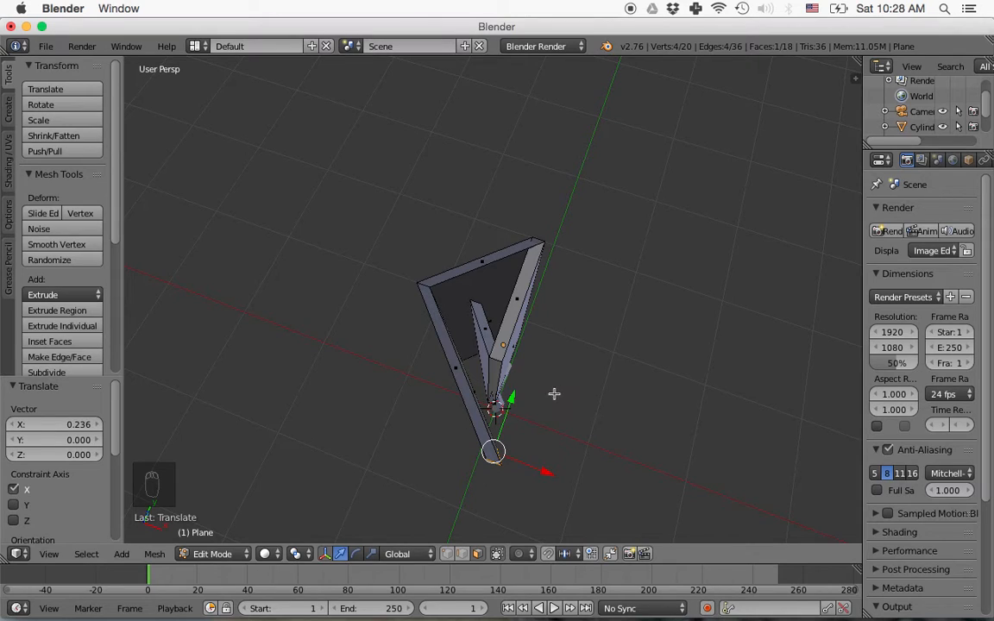
# Rotate the extruded end face around Z and move it about 0.056 along Y.
pyautogui.moveTo(534, 470)
pyautogui.mouseDown(button='middle')
pyautogui.moveTo(541, 448)
pyautogui.moveTo(534, 455)
pyautogui.mouseUp(button='middle')
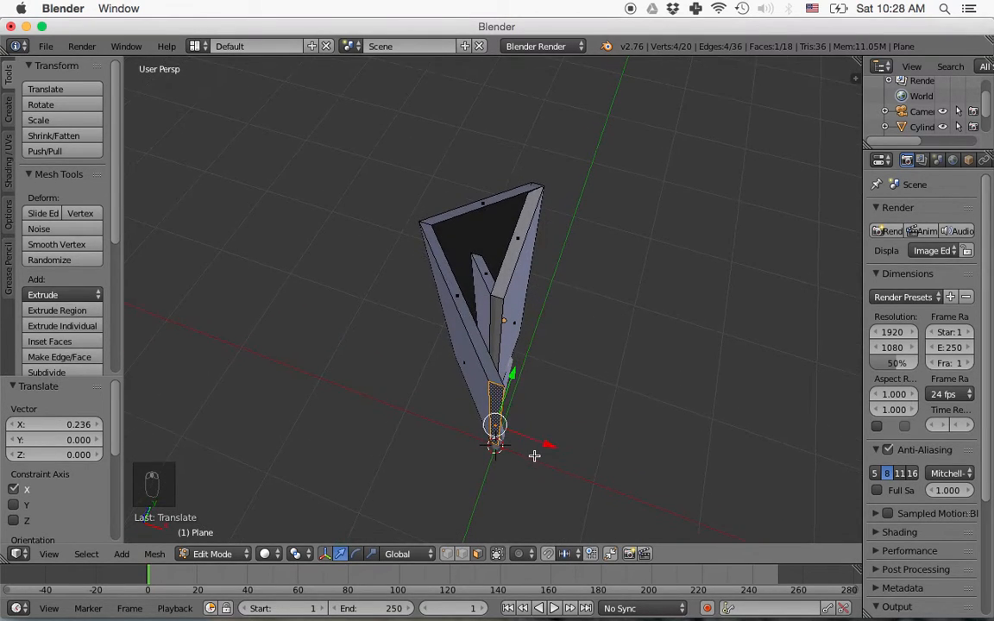
pyautogui.press('r')
pyautogui.press('z')
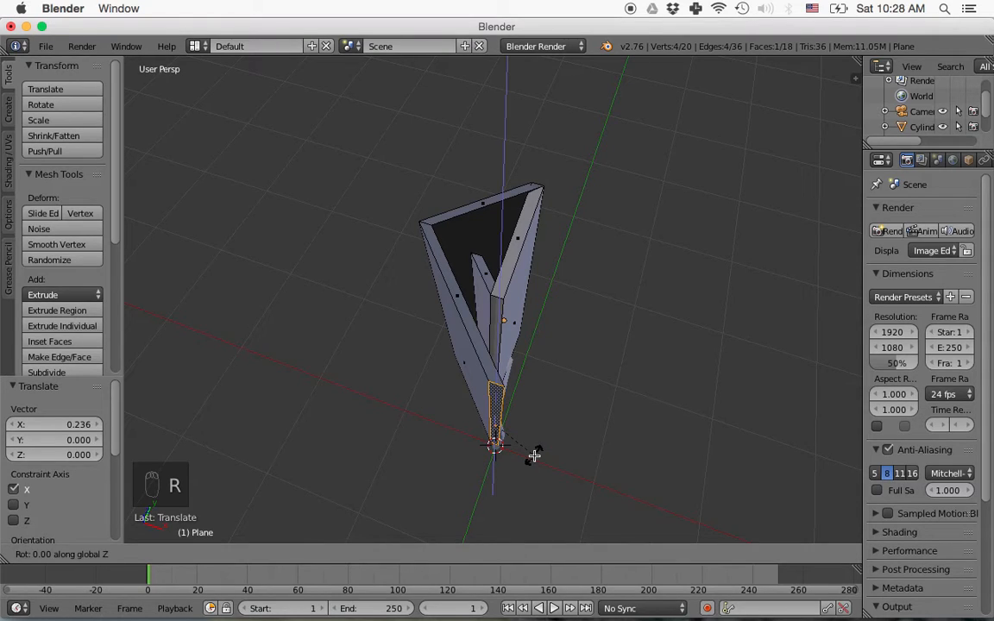
pyautogui.click(512, 389)
pyautogui.moveTo(543, 443); pyautogui.dragTo(506, 349)
# Extrude the spiral's end face about 0.16 outward, then move it toward positive Y and about 0.082 toward negative X.
pyautogui.press('KP_7')
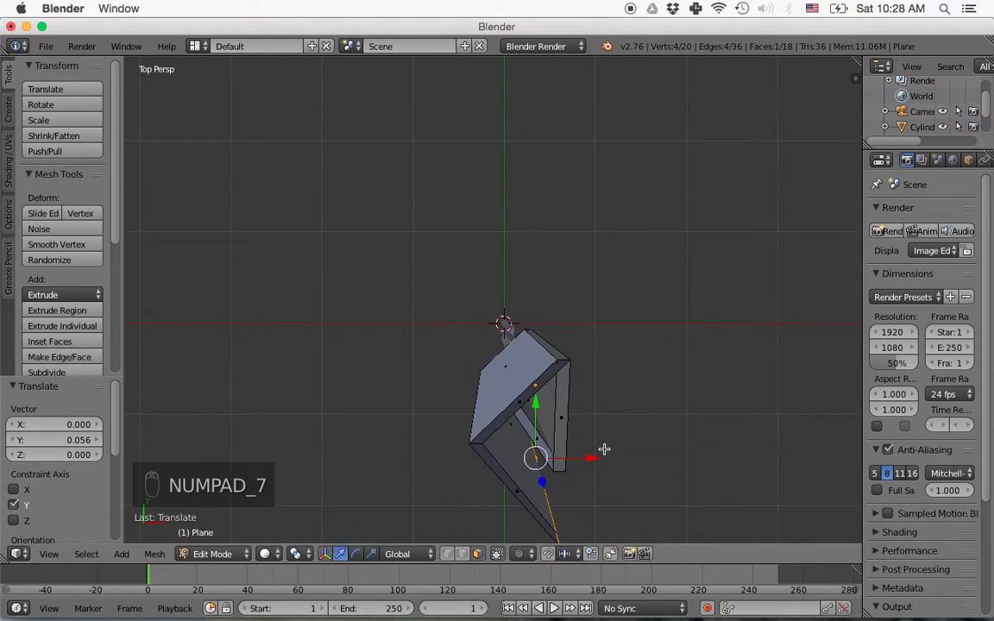
pyautogui.keyDown('shift'); pyautogui.moveTo(611, 423); pyautogui.dragTo(586, 334, button='middle'); pyautogui.keyUp('shift')
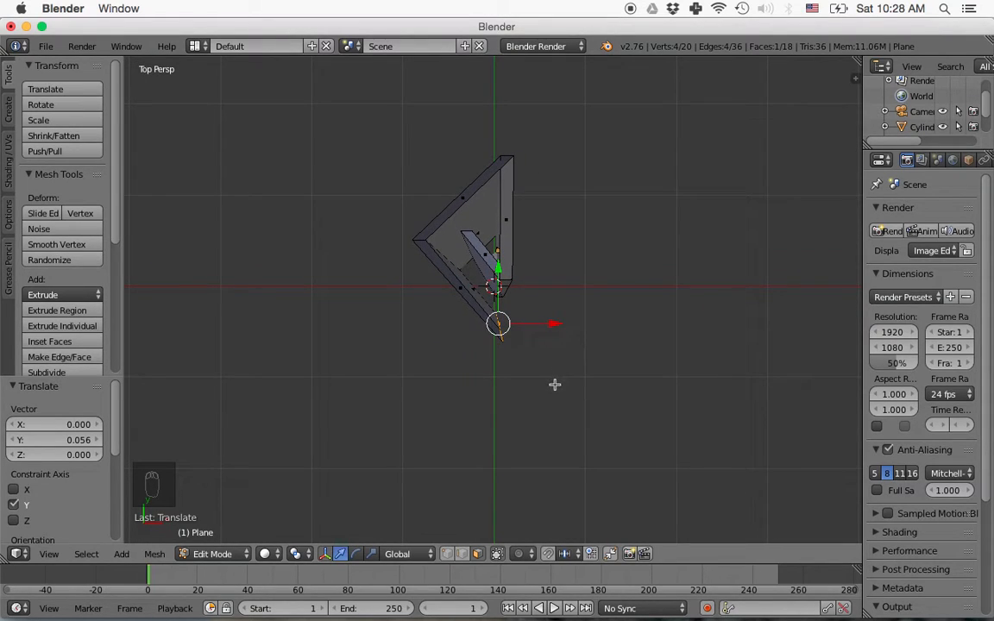
pyautogui.press('e')
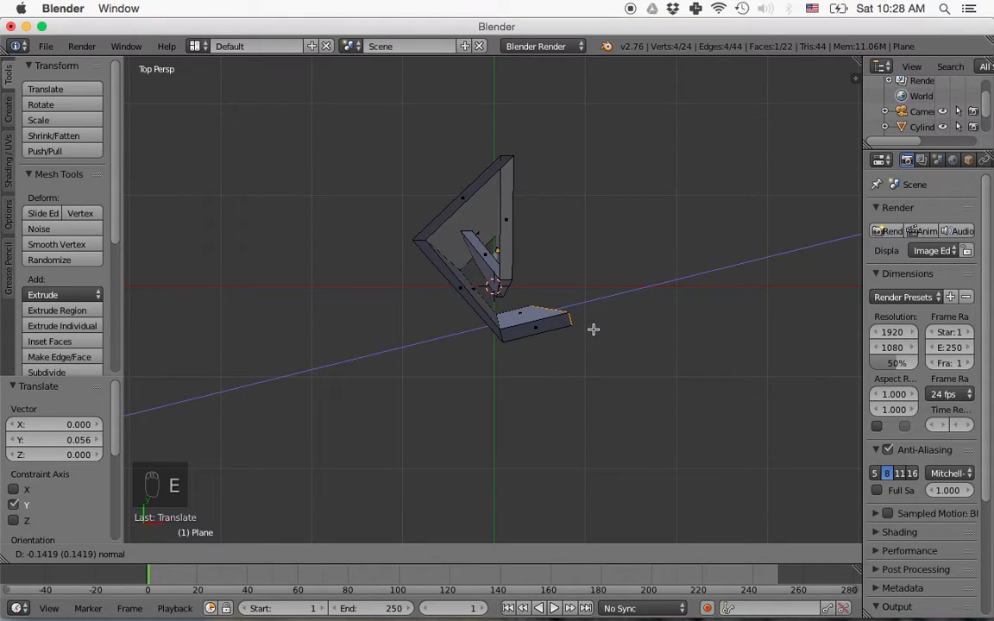
pyautogui.click(600, 324)
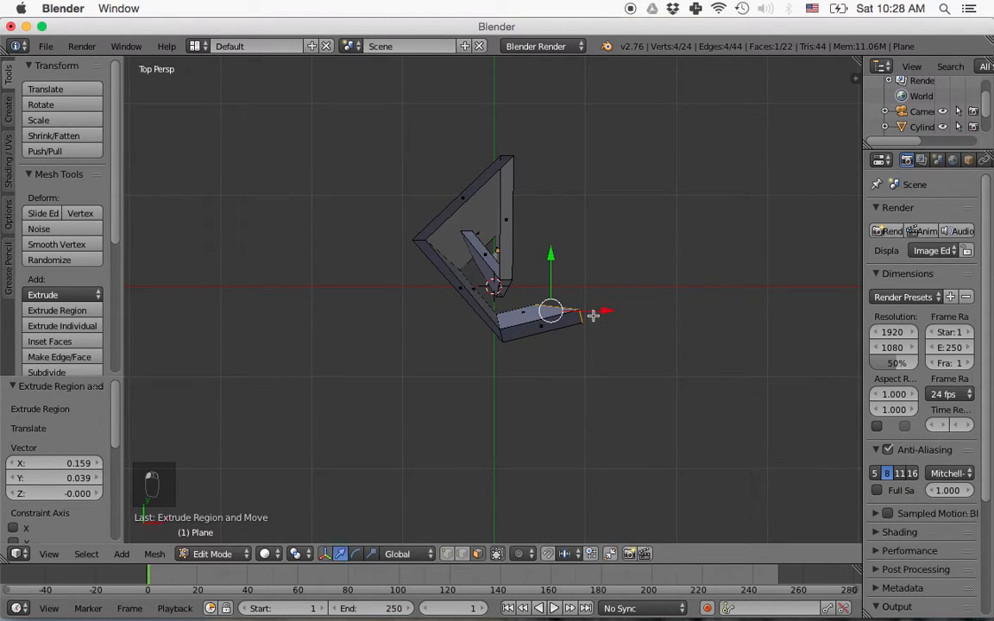
pyautogui.moveTo(552, 259); pyautogui.dragTo(553, 231)
pyautogui.moveTo(603, 277); pyautogui.dragTo(578, 297)
# Rotate the extruded end face about 86.6° around the Z axis.
pyautogui.moveTo(578, 297); pyautogui.dragTo(545, 317, button='middle')
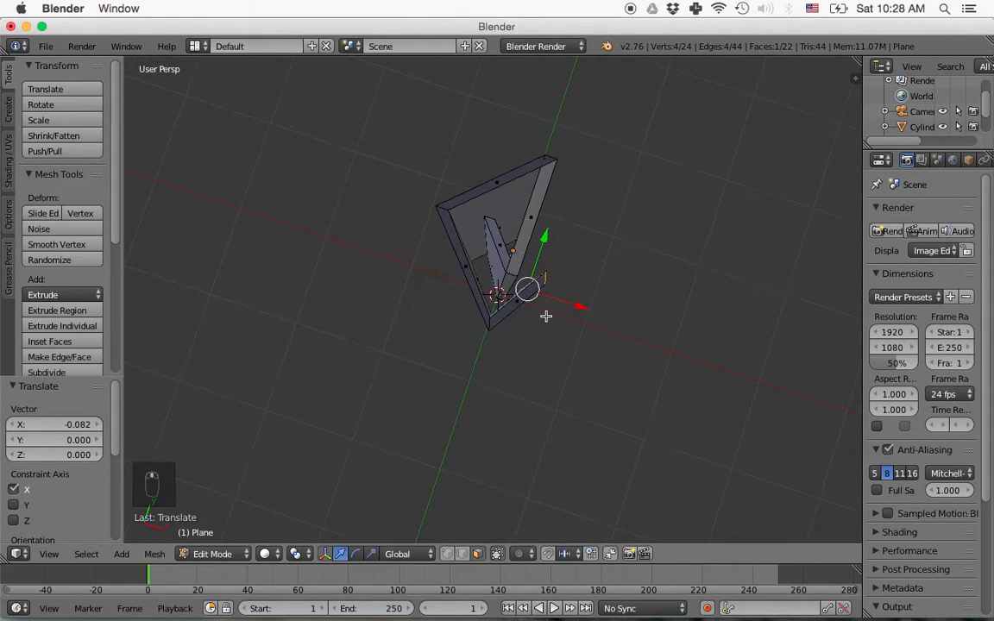
pyautogui.press('r')
pyautogui.press('z')
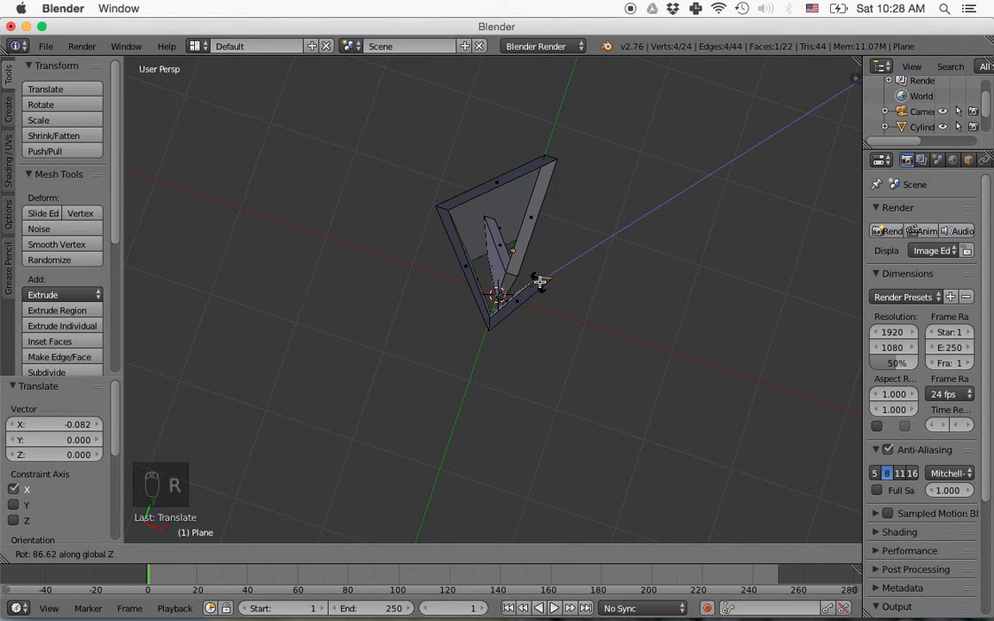
pyautogui.click(540, 282)
# Extrude the end face about 0.28 alongside the outer panel and move it about 0.036 along X.
pyautogui.press('e')
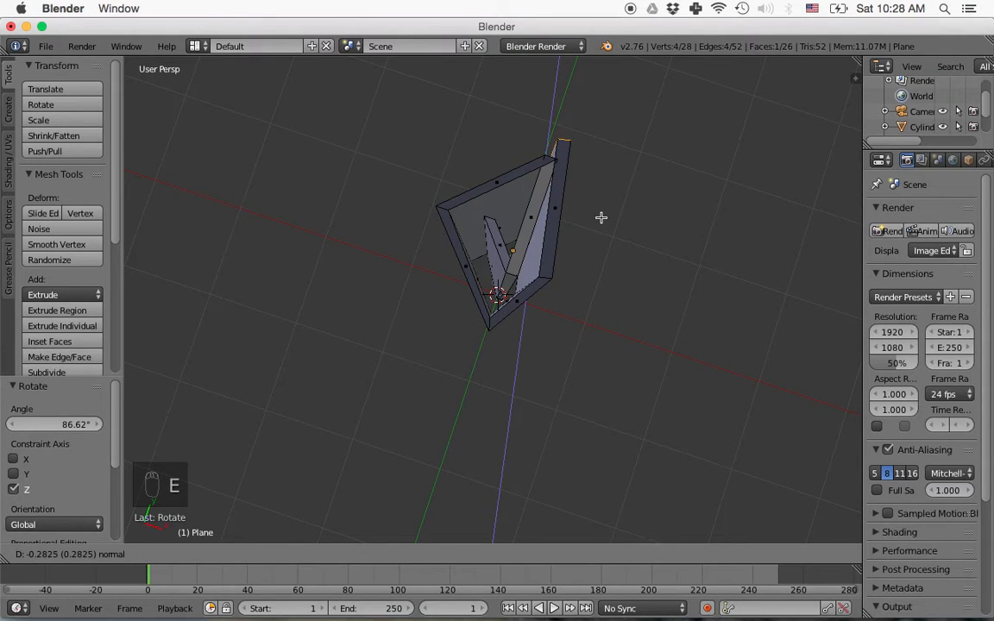
pyautogui.click(603, 214)
pyautogui.moveTo(603, 208); pyautogui.dragTo(543, 235, button='middle')
pyautogui.moveTo(626, 288); pyautogui.dragTo(636, 299)
# Rotate the new end face about 75.4° around Z and move it about 0.006 toward negative Y.
pyautogui.moveTo(636, 299); pyautogui.dragTo(410, 286, button='middle')
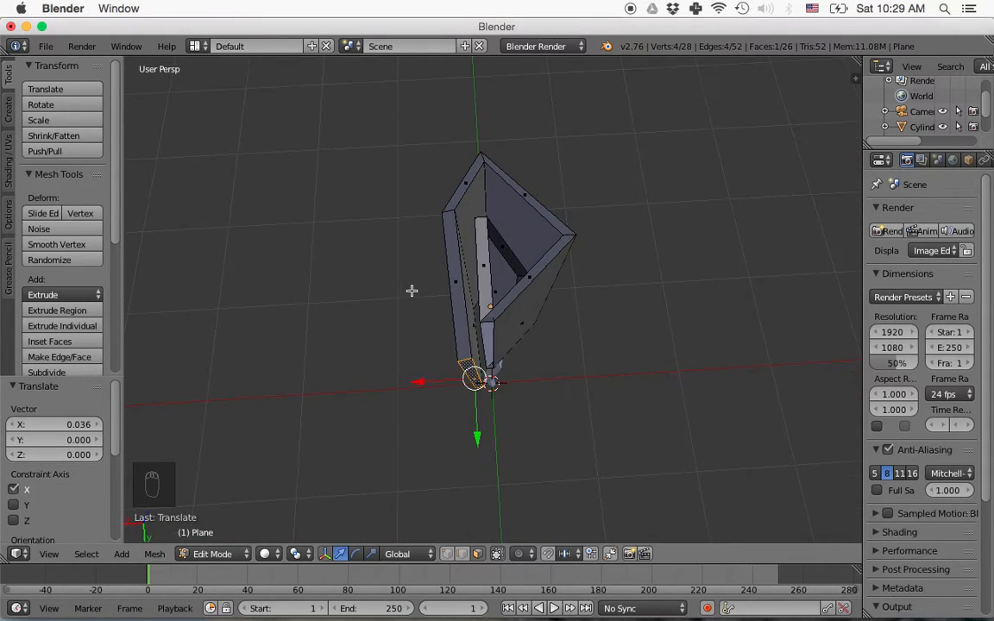
pyautogui.press('r')
pyautogui.press('z')
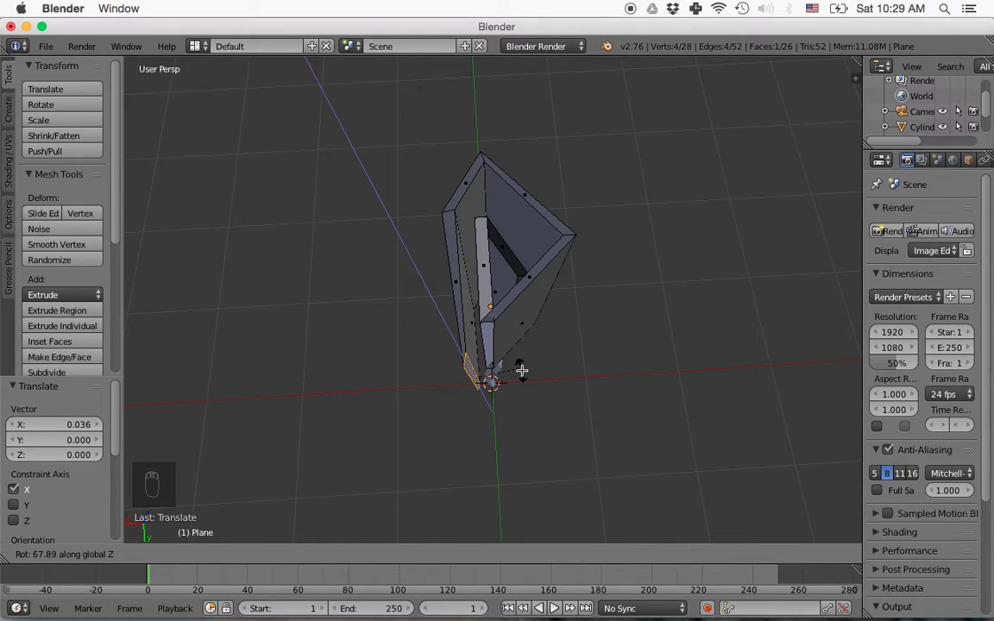
pyautogui.click(515, 366)
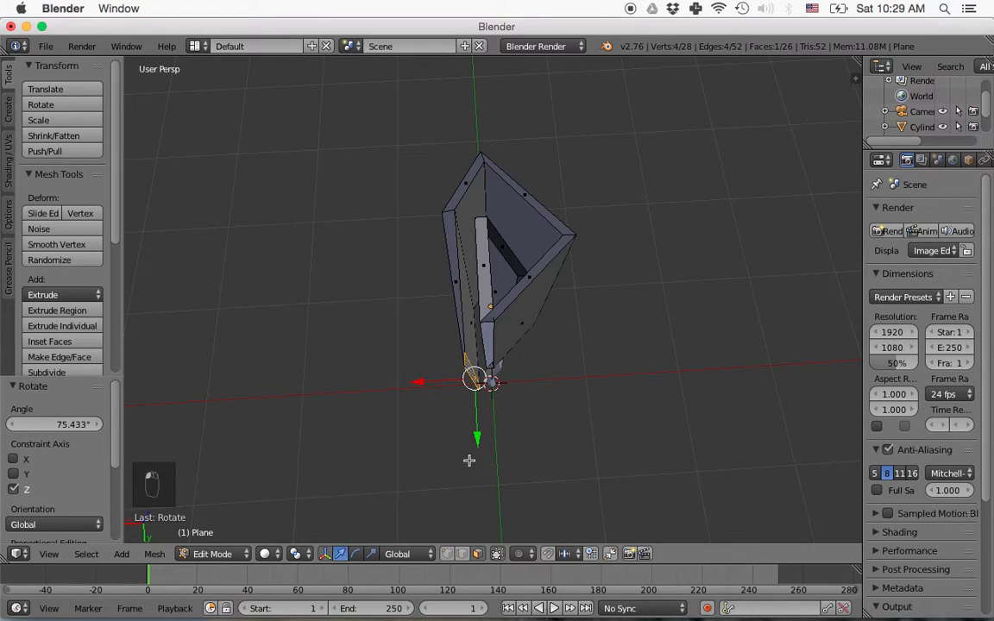
pyautogui.press('g')
pyautogui.press('y')
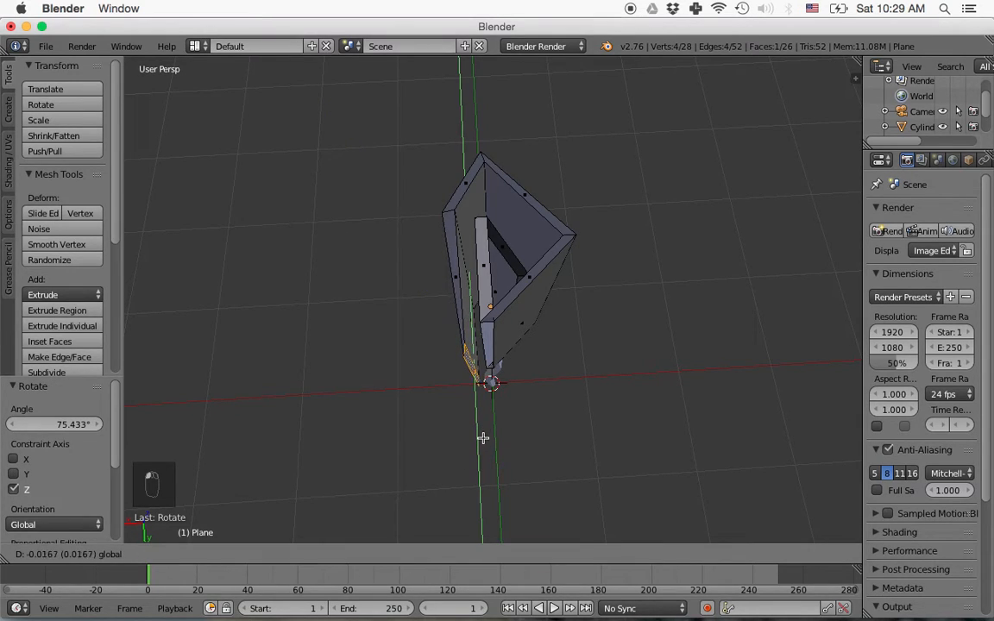
pyautogui.click(482, 440)
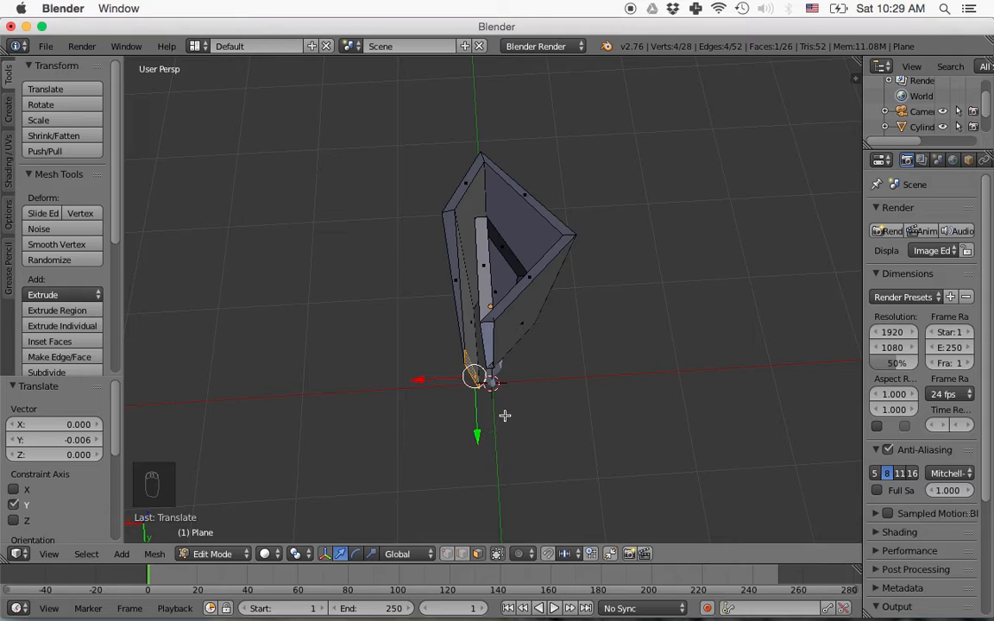
# Extrude the end face about 0.19 around the back of the spiral and move it about 0.071 toward negative Y.
pyautogui.press('e')
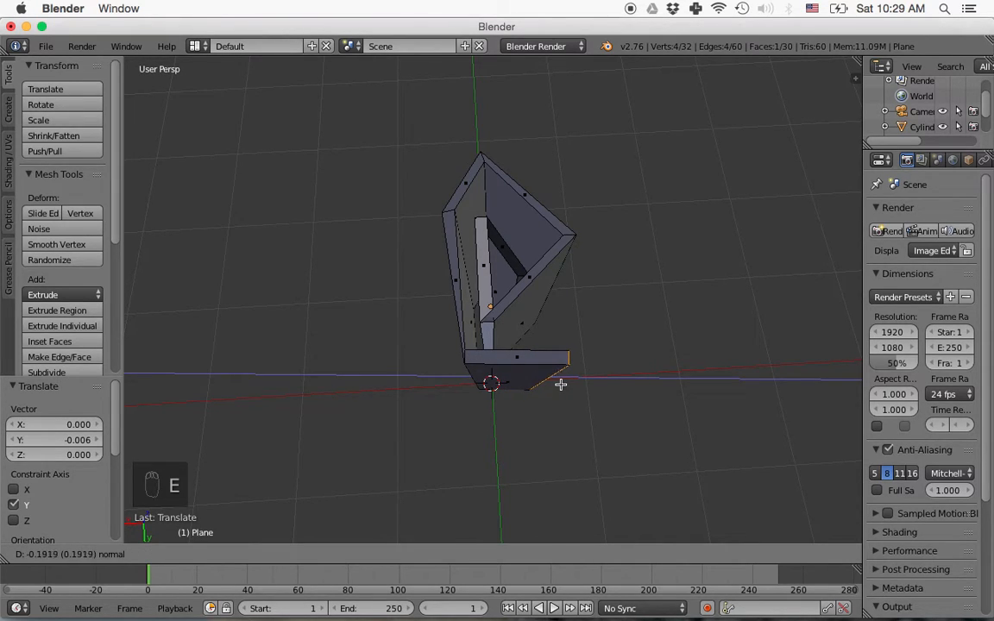
pyautogui.click(560, 387)
pyautogui.moveTo(548, 437); pyautogui.dragTo(545, 412)
# Rotate the end face about 74° around Z and extrude it about 0.27 as the next outer petal panel.
pyautogui.press('r')
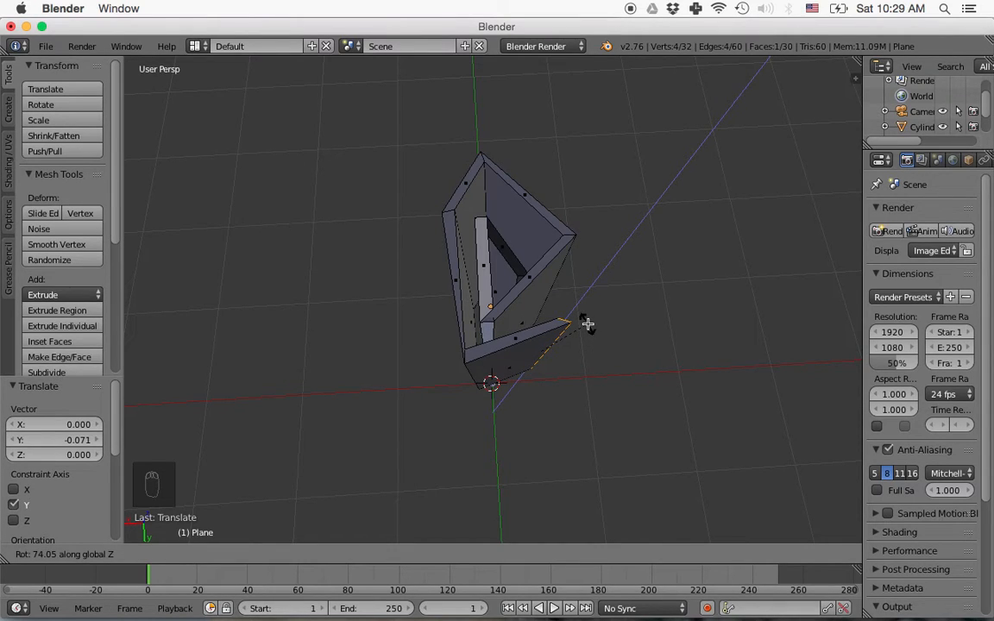
pyautogui.click(586, 324)
pyautogui.moveTo(595, 339); pyautogui.dragTo(571, 455, button='middle')
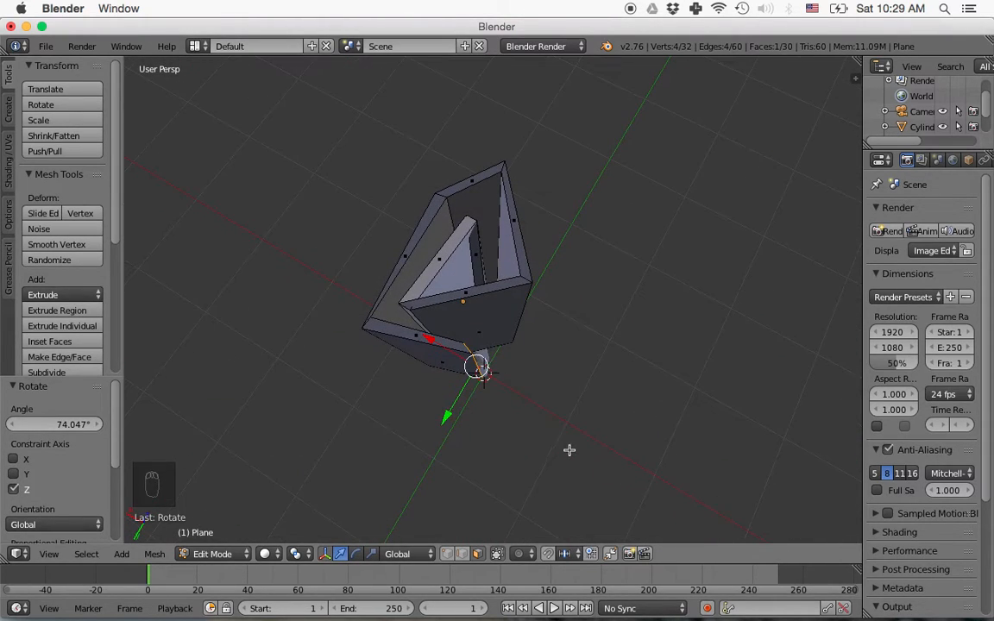
pyautogui.press('e')
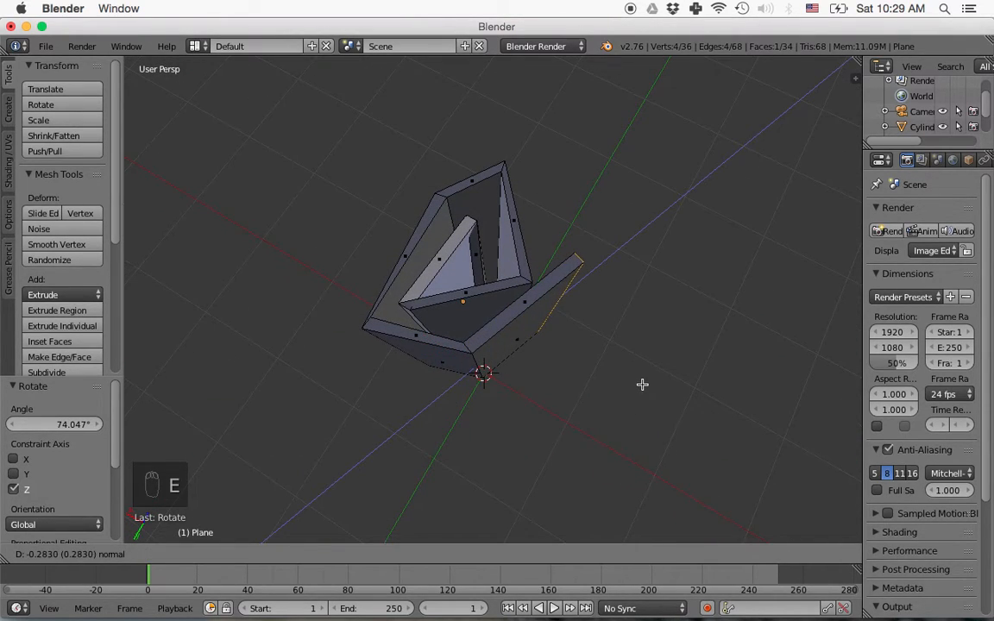
pyautogui.click(640, 387)
# Lower the top edge of the last panel's free end about 0.051 along Z.
pyautogui.moveTo(640, 387); pyautogui.dragTo(498, 422, button='middle')
pyautogui.scroll(-1, 499, 422)
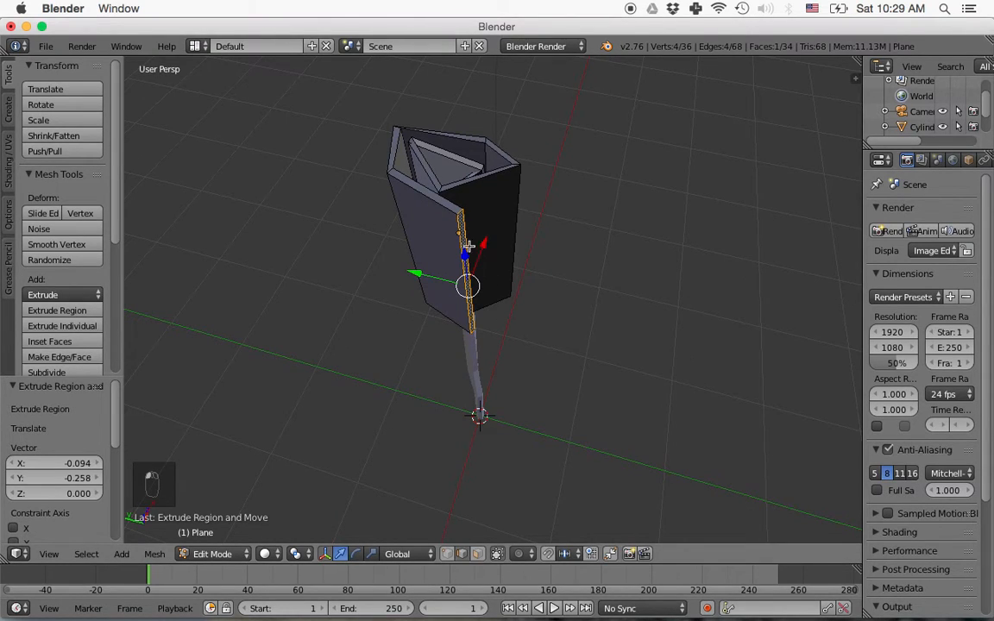
pyautogui.moveTo(456, 177); pyautogui.dragTo(459, 186)
# Select the top edge at the inner panel's corner beside the free end and move it about 0.025 along X.
pyautogui.moveTo(504, 253); pyautogui.dragTo(427, 300, button='middle')
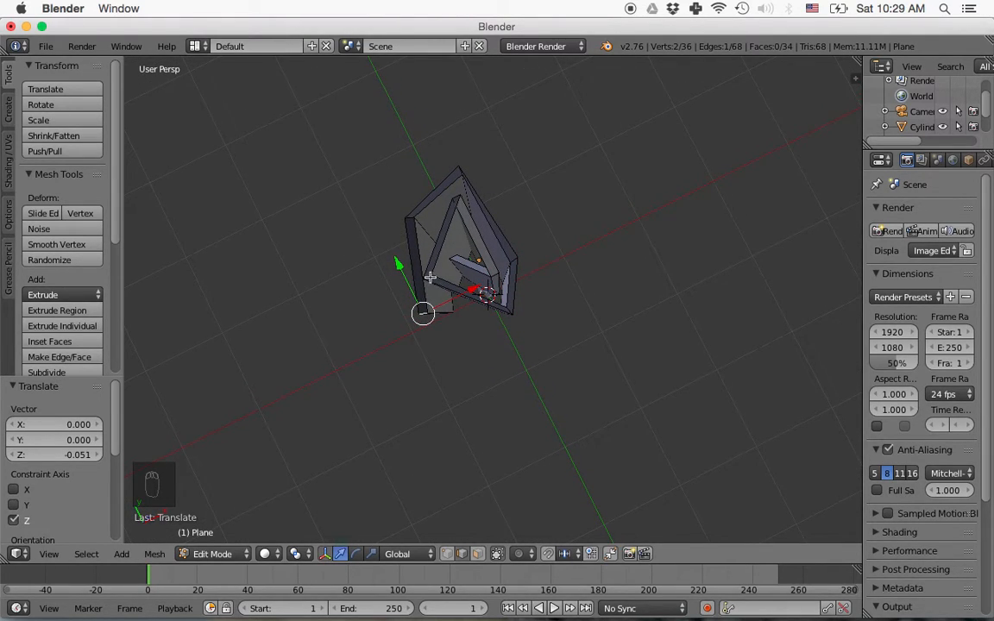
pyautogui.rightClick(429, 276)
pyautogui.moveTo(478, 254); pyautogui.dragTo(485, 250)
# Leave mesh editing, add a new plane and raise it about 3.272 along Z to the height of the petals.
pyautogui.moveTo(536, 334); pyautogui.dragTo(535, 258, button='middle')
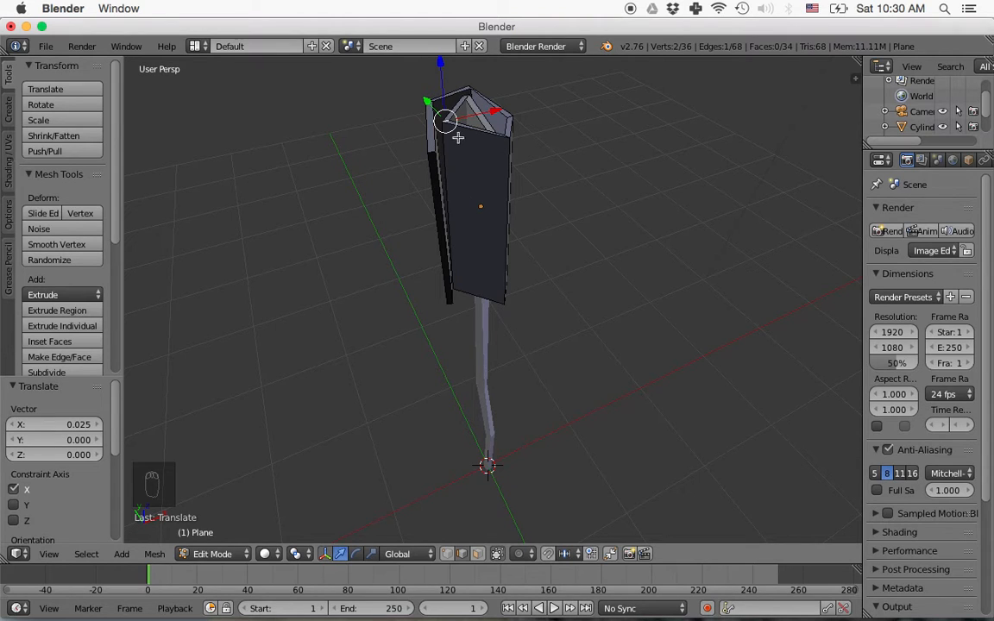
pyautogui.moveTo(465, 123); pyautogui.dragTo(513, 163, button='middle')
pyautogui.moveTo(662, 278); pyautogui.dragTo(656, 303, button='middle')
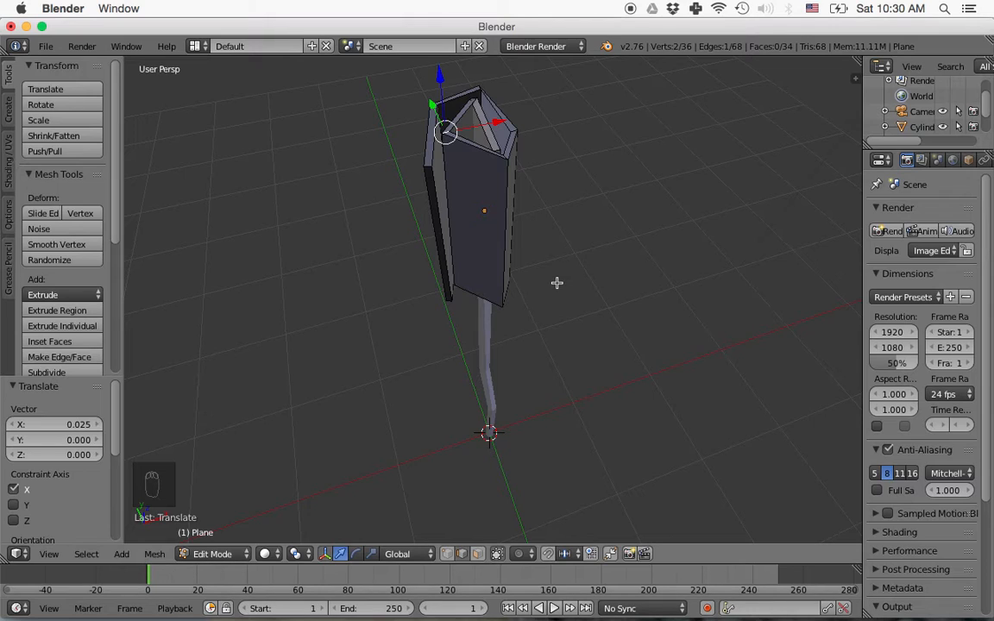
pyautogui.press('Tab')
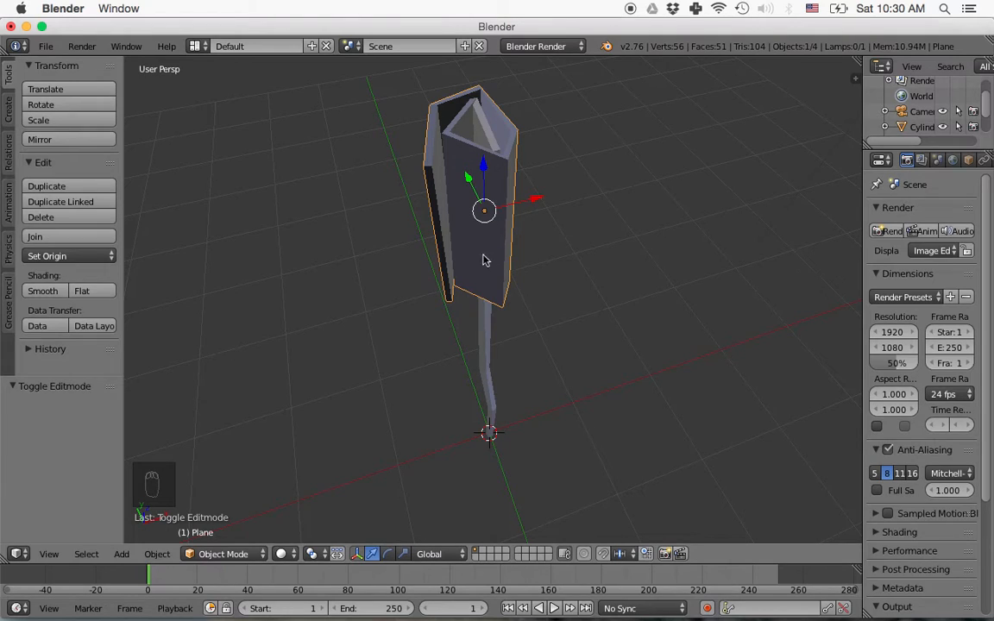
pyautogui.press('super')
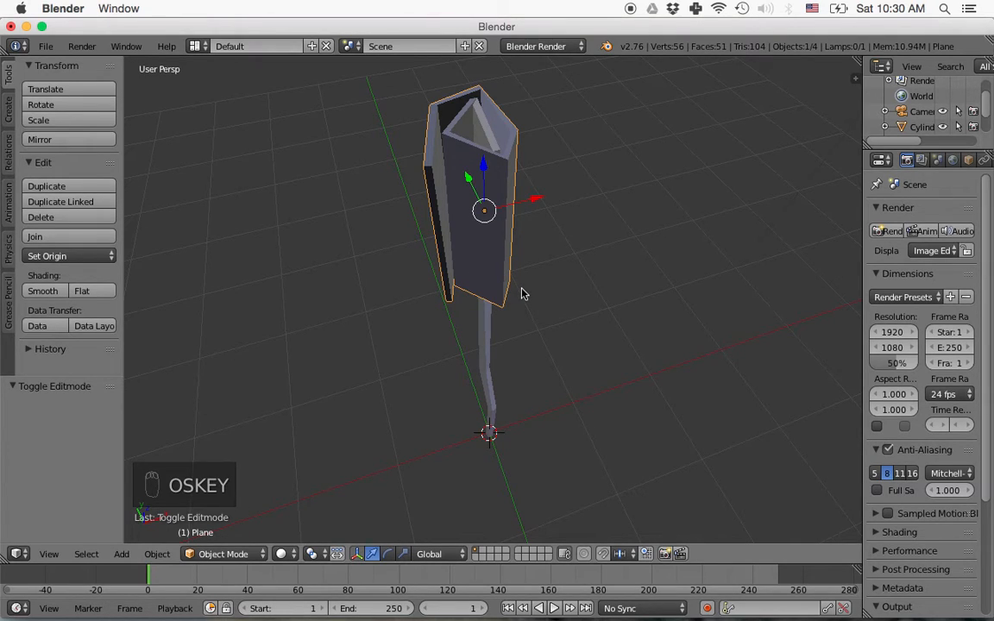
pyautogui.hotkey('shift', 'a')
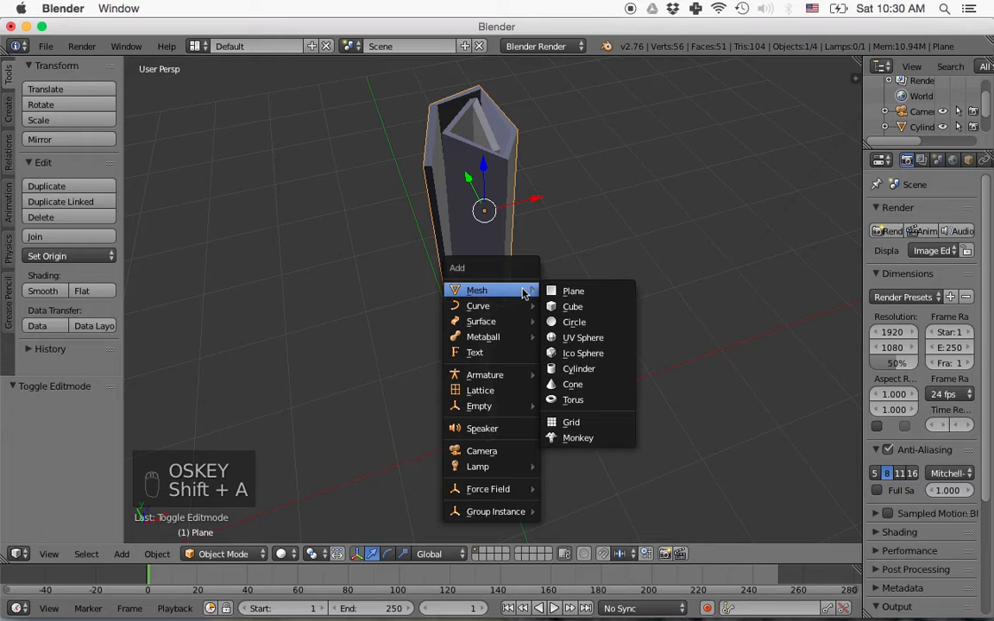
pyautogui.click(562, 293)
pyautogui.moveTo(489, 420); pyautogui.dragTo(494, 212)
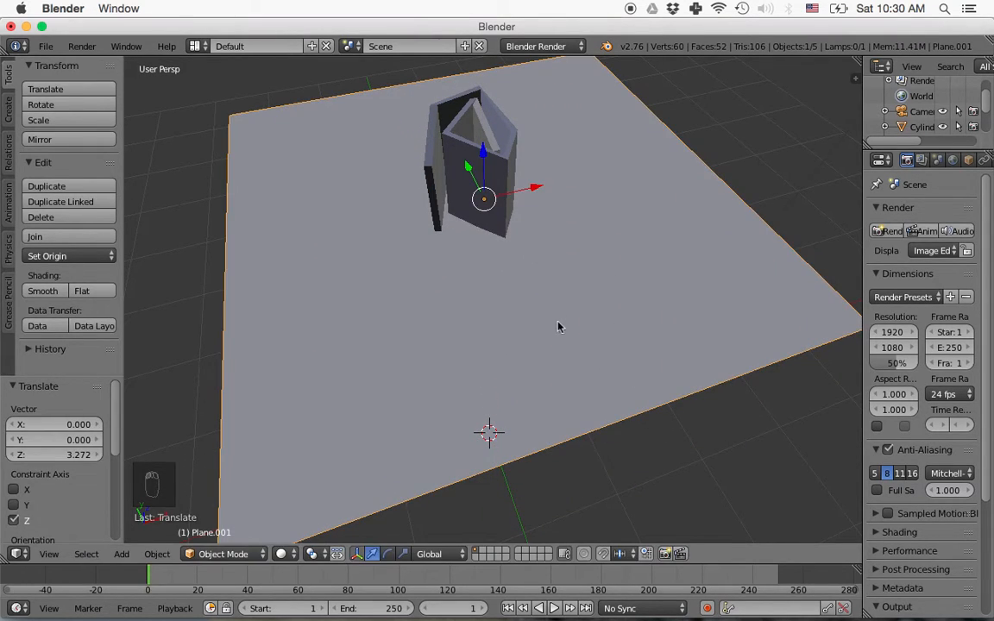
# Rotate the new plane 90° around the X axis so it stands upright.
pyautogui.press('r')
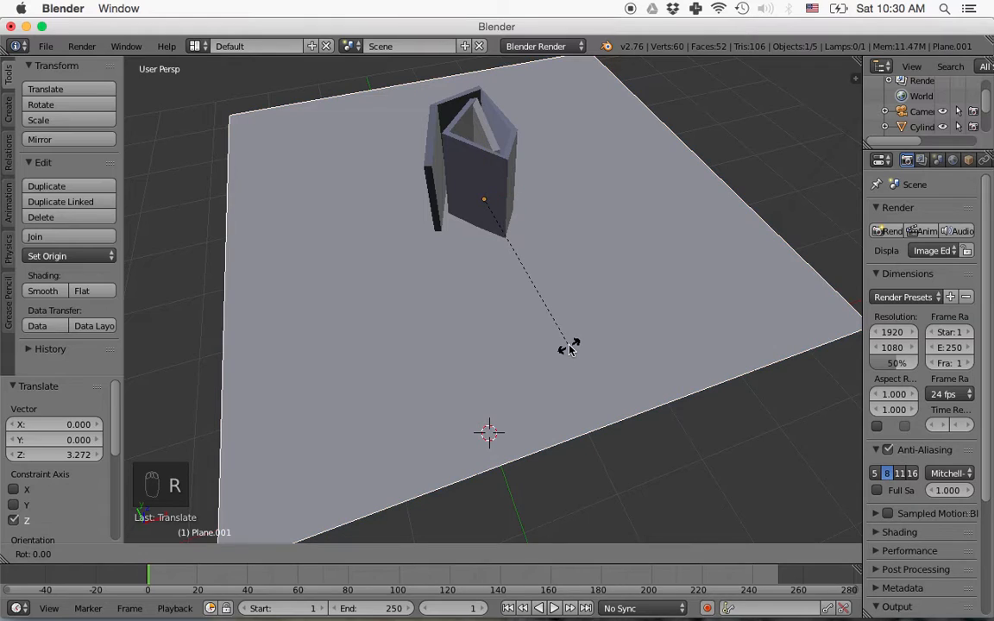
pyautogui.press('x')
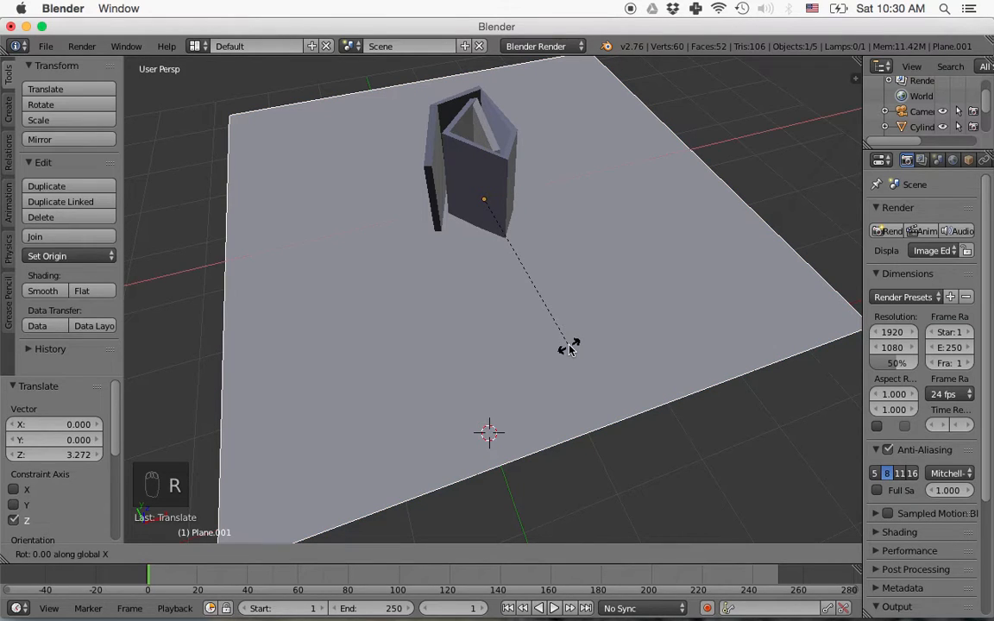
pyautogui.write('90')
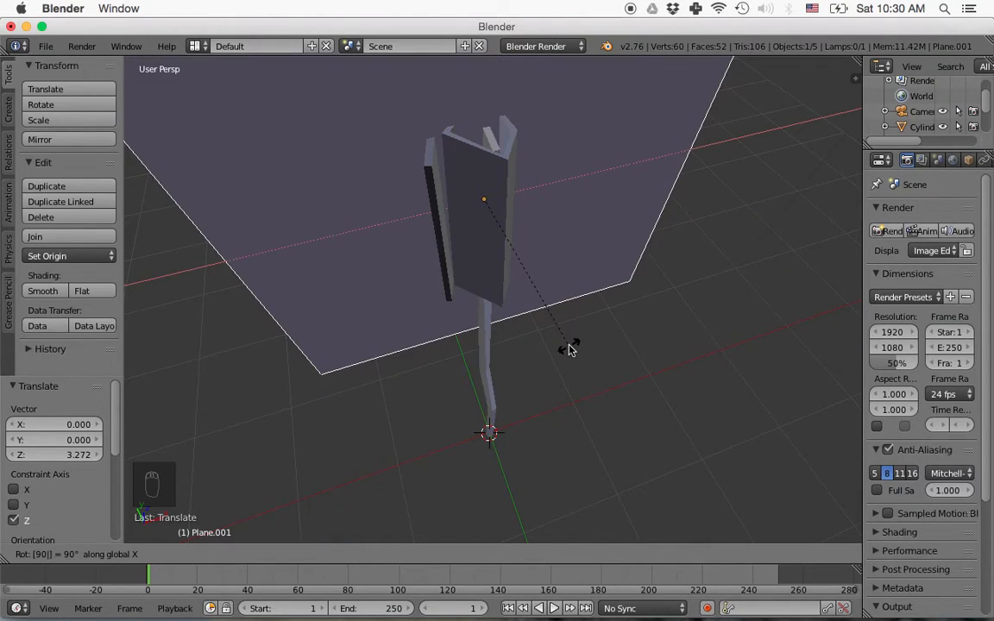
pyautogui.press('Return')
# Scale the upright plane to about 0.449 and lower it about 0.020 along Z.
pyautogui.moveTo(570, 348); pyautogui.dragTo(521, 342, button='middle')
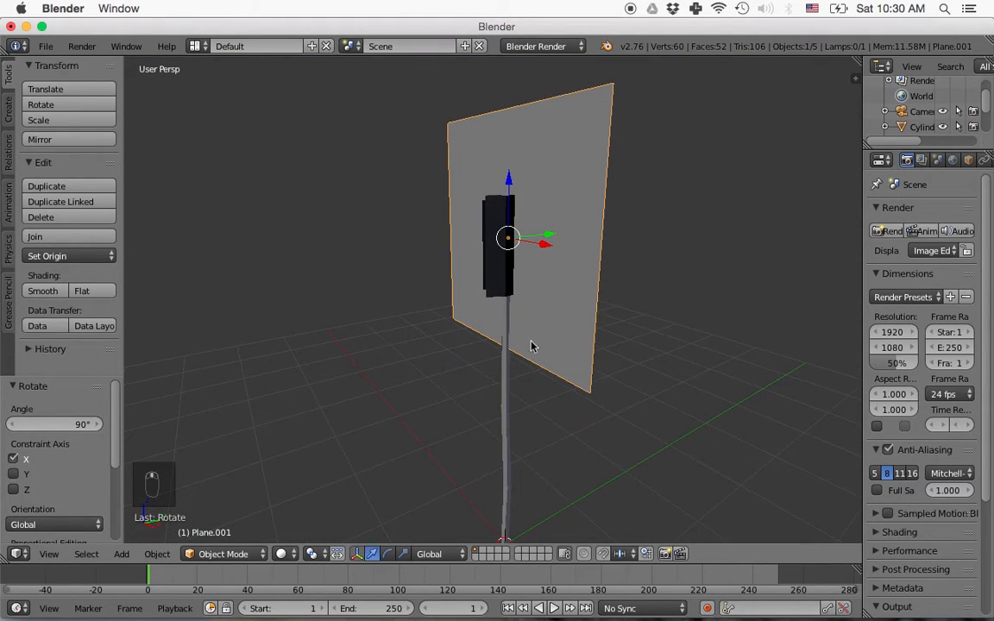
pyautogui.press('s')
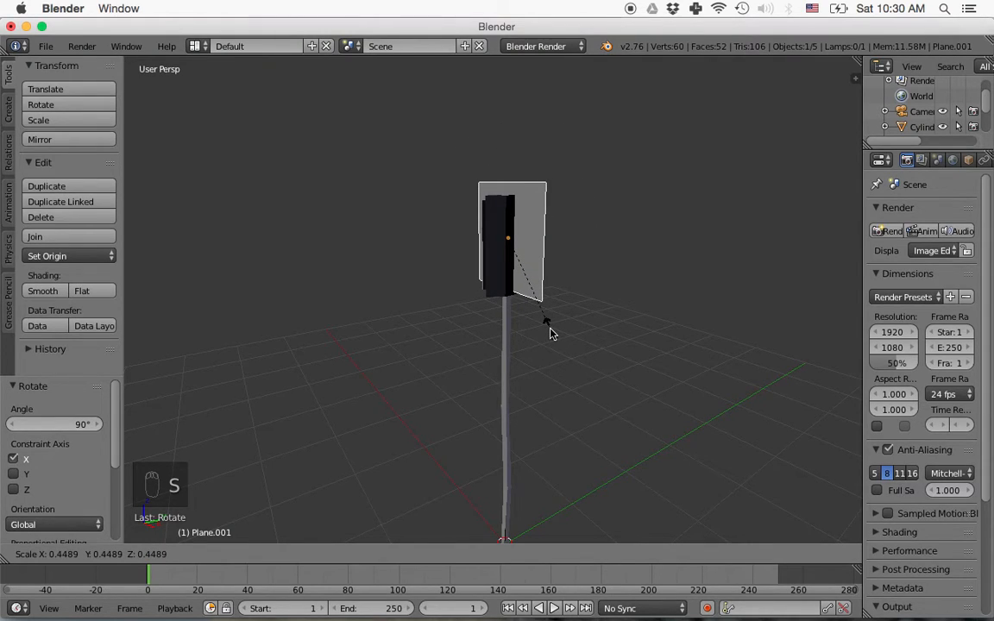
pyautogui.click(551, 333)
pyautogui.moveTo(509, 179); pyautogui.dragTo(511, 185)
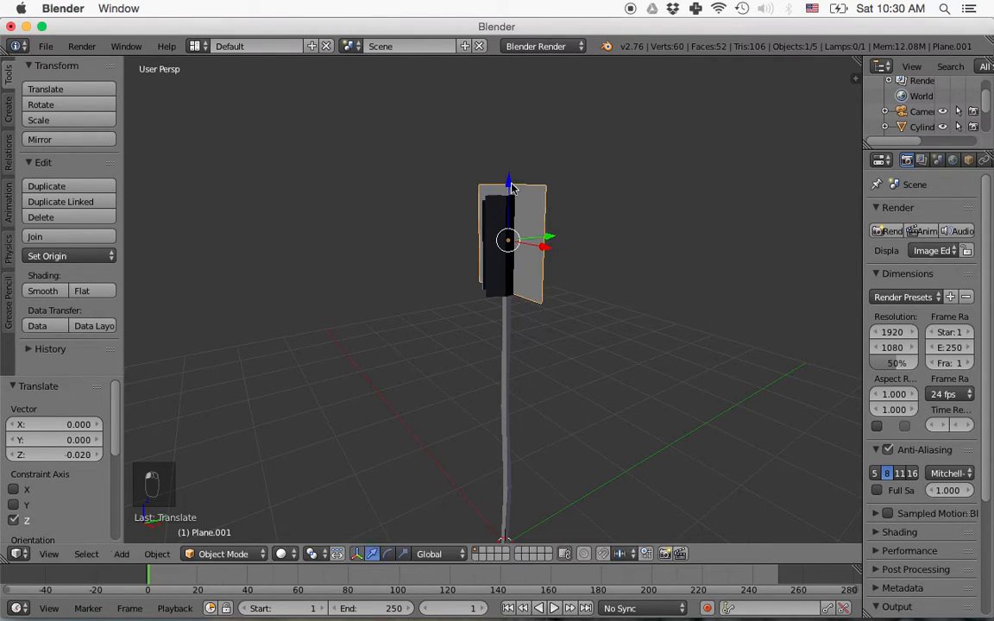
# Move the upright plane about 0.301 toward negative Y, clear of the petal spiral.
pyautogui.moveTo(600, 310); pyautogui.dragTo(535, 367, button='middle')
pyautogui.moveTo(567, 257); pyautogui.dragTo(530, 259)
pyautogui.moveTo(530, 259); pyautogui.dragTo(561, 328, button='middle')
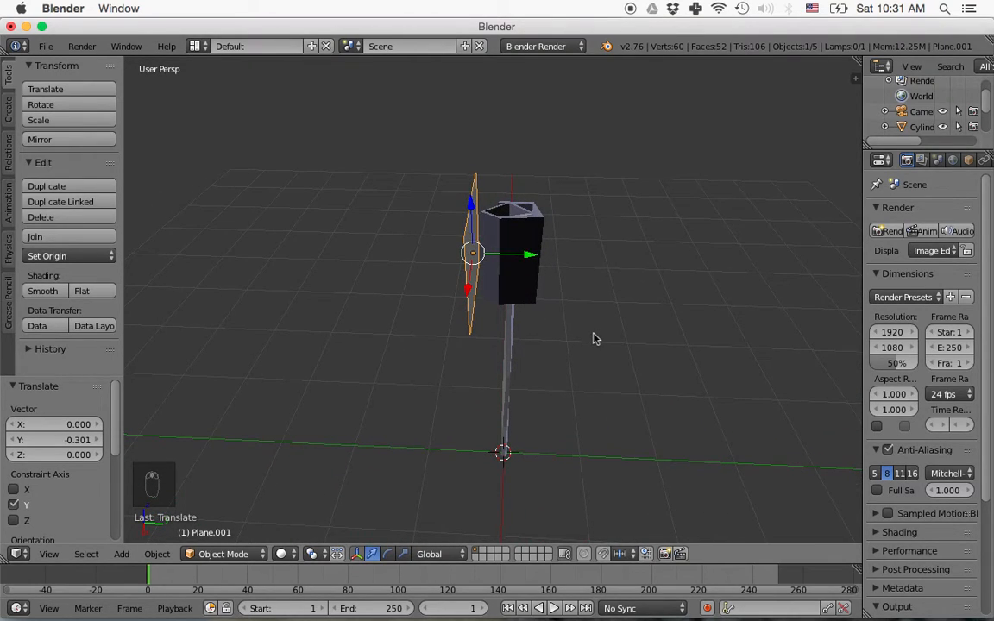
# Edit the plane's mesh and extrude its face about 0.036 along Y to give it thickness.
pyautogui.press('Tab')
pyautogui.press('e')
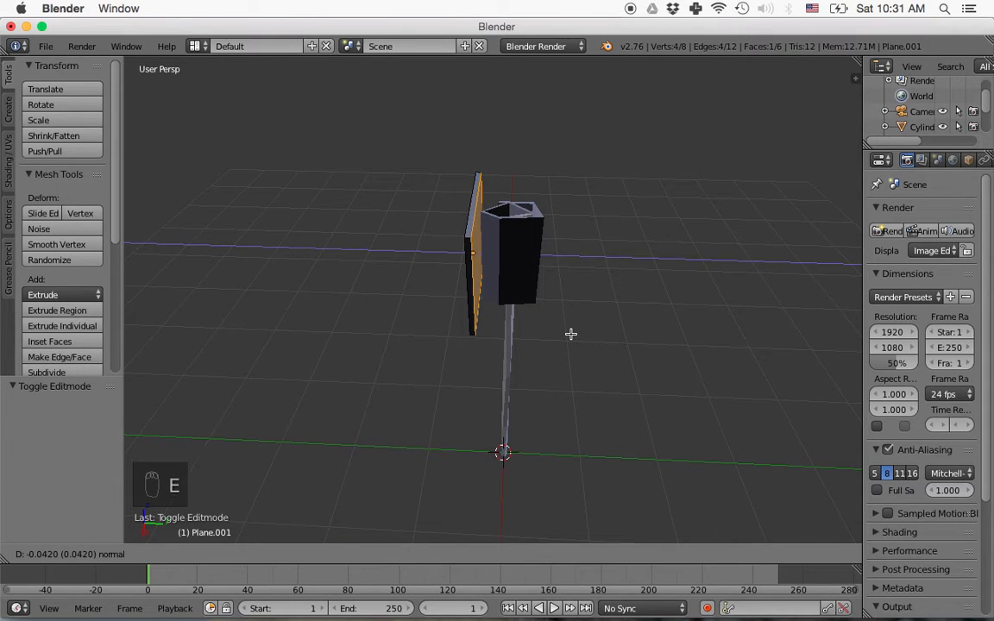
pyautogui.click(566, 341)
# Add two evenly spaced vertical loop cuts to the thickened plane, without sliding them.
pyautogui.moveTo(559, 355); pyautogui.dragTo(654, 328, button='middle')
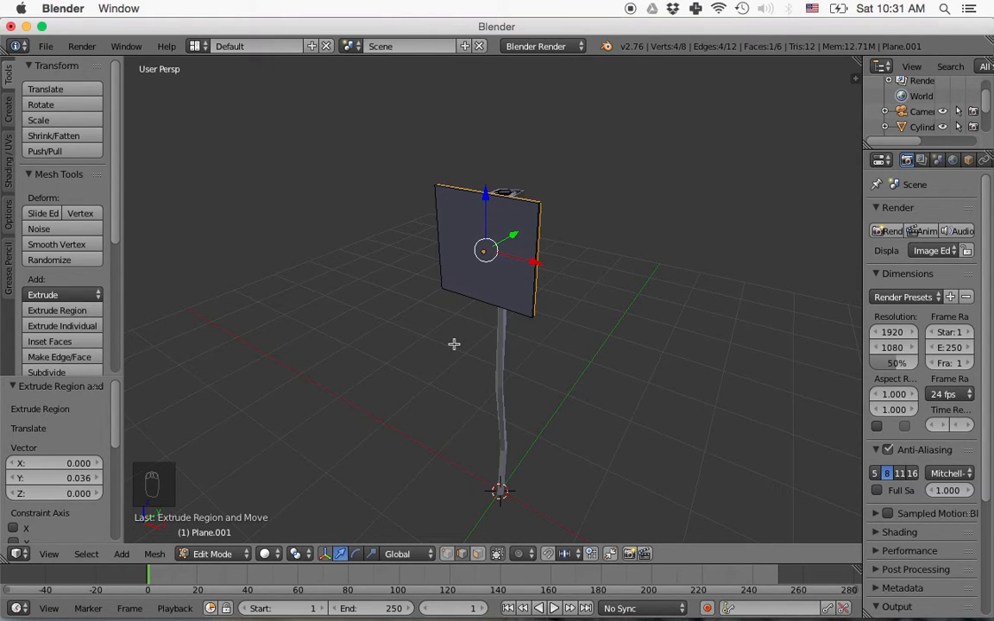
pyautogui.hotkey('ctrl', 'r')
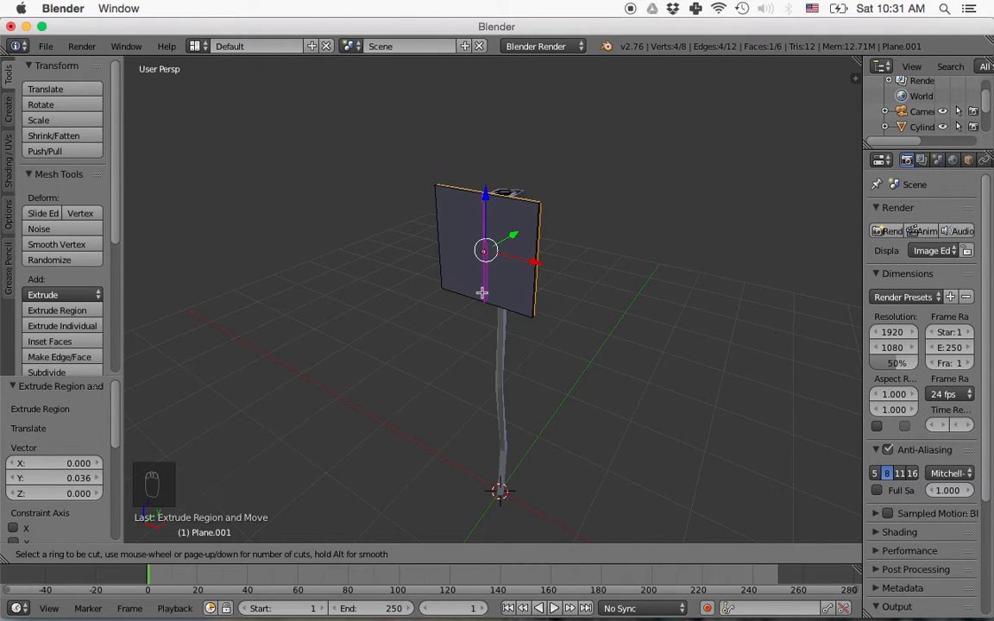
pyautogui.scroll(1, 482, 293)
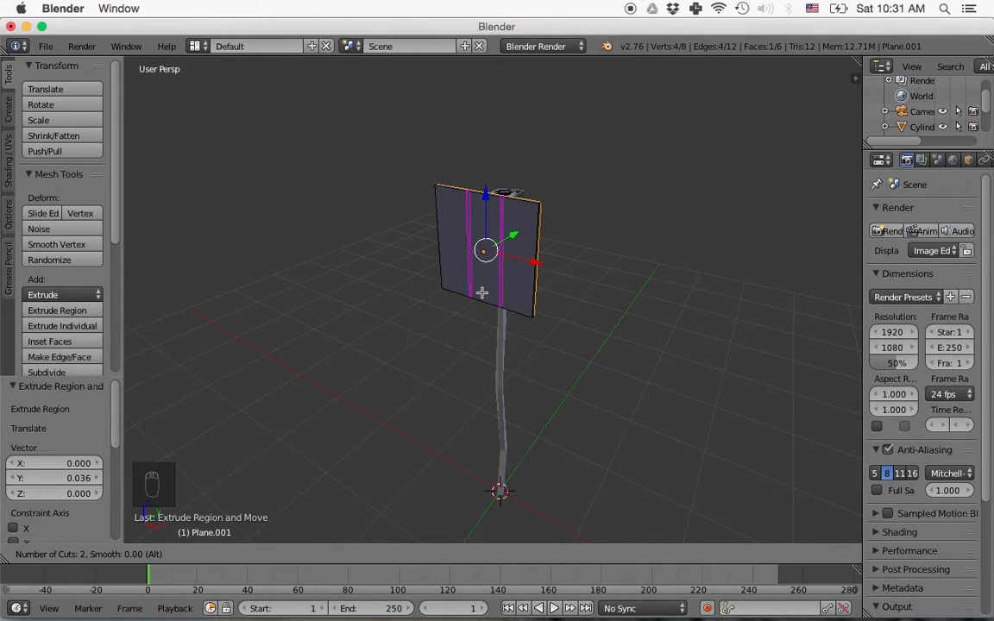
pyautogui.click(482, 293)
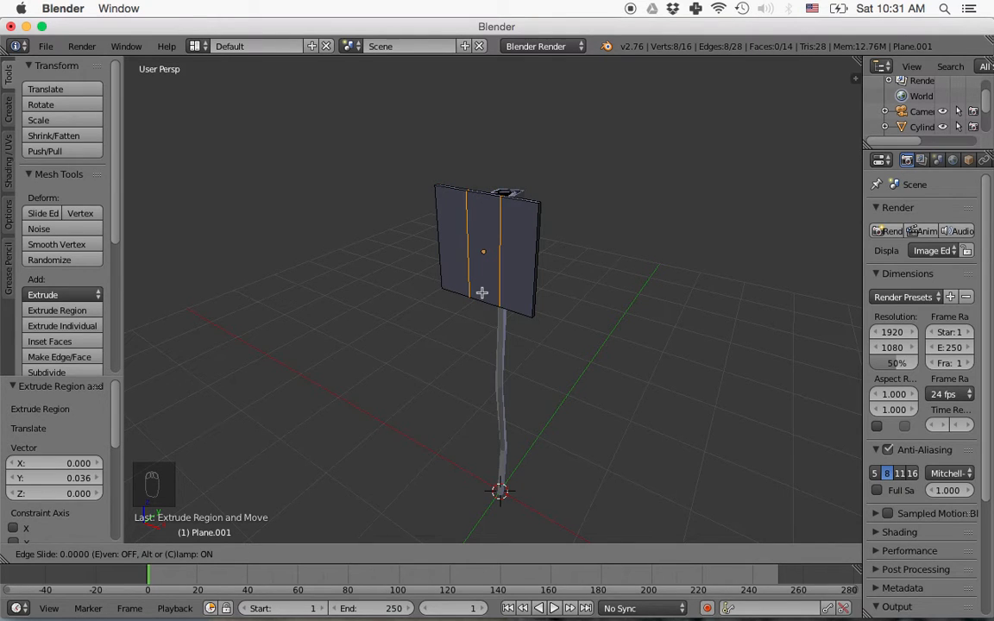
pyautogui.click(482, 293)
# Fold one outer end of the plane toward the petal spiral by moving its end face about 0.275 along Y.
pyautogui.moveTo(482, 294); pyautogui.dragTo(475, 361, button='middle')
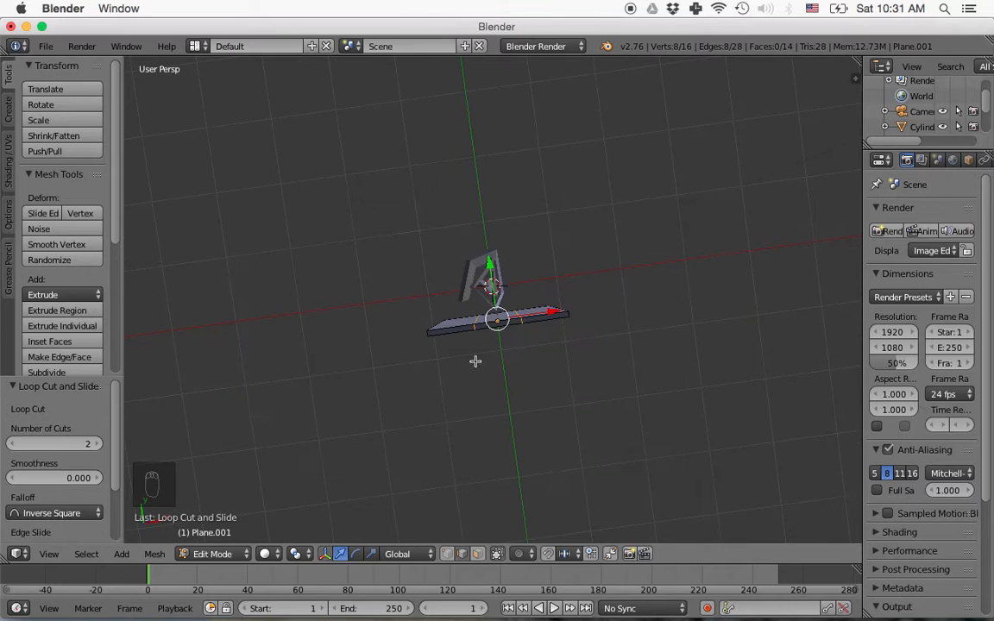
pyautogui.moveTo(442, 322); pyautogui.dragTo(371, 285, button='middle')
pyautogui.press('a')
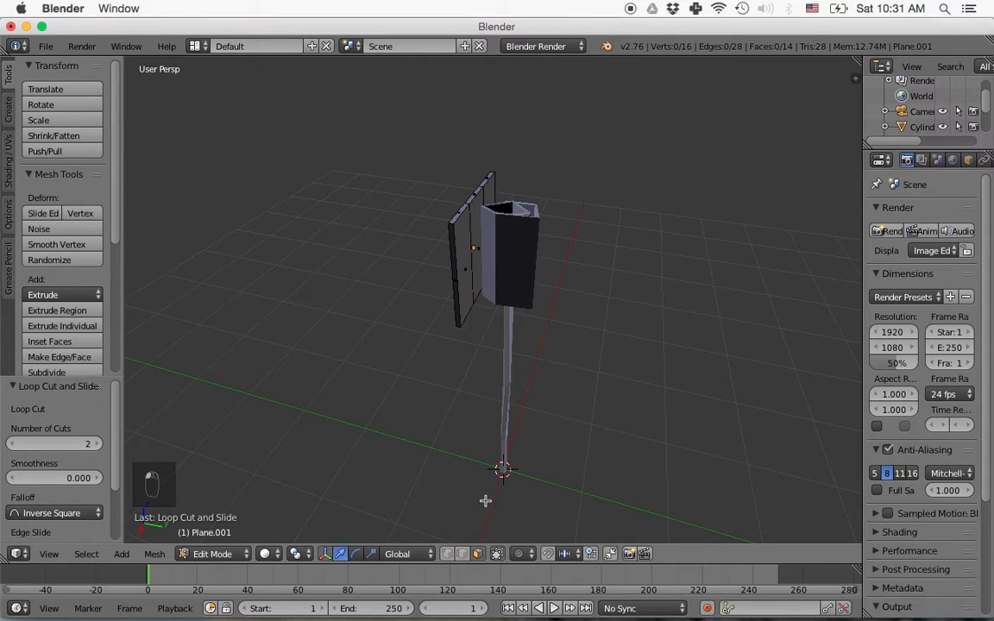
pyautogui.keyDown('alt'); pyautogui.rightClick(457, 293); pyautogui.keyUp('alt')
pyautogui.moveTo(456, 292); pyautogui.dragTo(483, 317, button='middle')
pyautogui.moveTo(505, 296); pyautogui.dragTo(544, 295)
# Fold the plane's opposite end toward the spiral by moving its end face about 0.323 along Y.
pyautogui.moveTo(541, 315); pyautogui.dragTo(525, 259, button='middle')
pyautogui.keyDown('alt'); pyautogui.rightClick(544, 270); pyautogui.keyUp('alt')
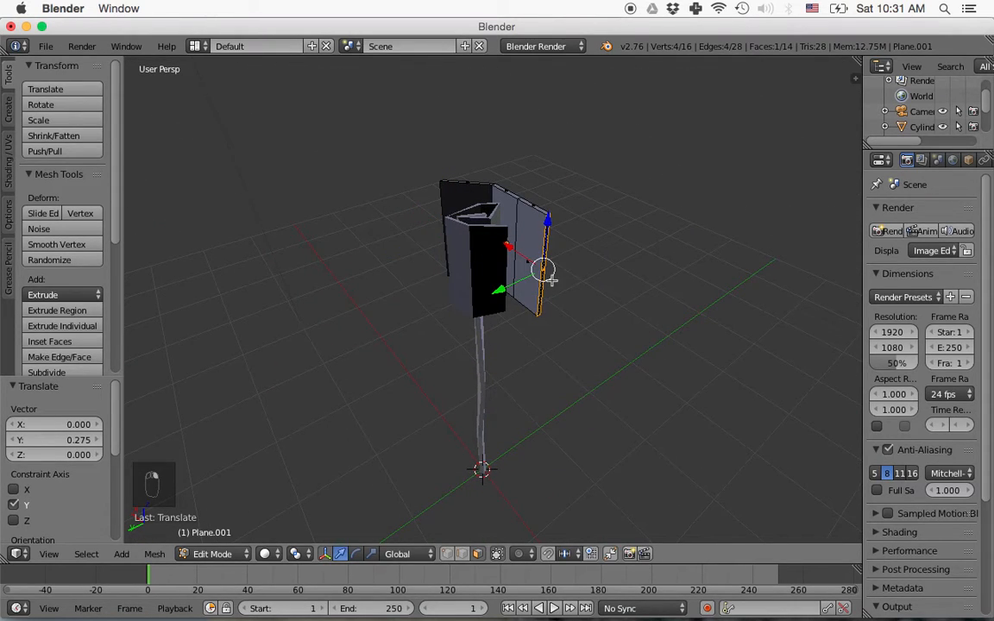
pyautogui.moveTo(503, 289); pyautogui.dragTo(464, 307)
# Widen the petal's middle section by moving the top edge at the negative X fold about 0.136 toward negative X.
pyautogui.moveTo(510, 304); pyautogui.dragTo(529, 331, button='middle')
pyautogui.scroll(3, 498, 304)
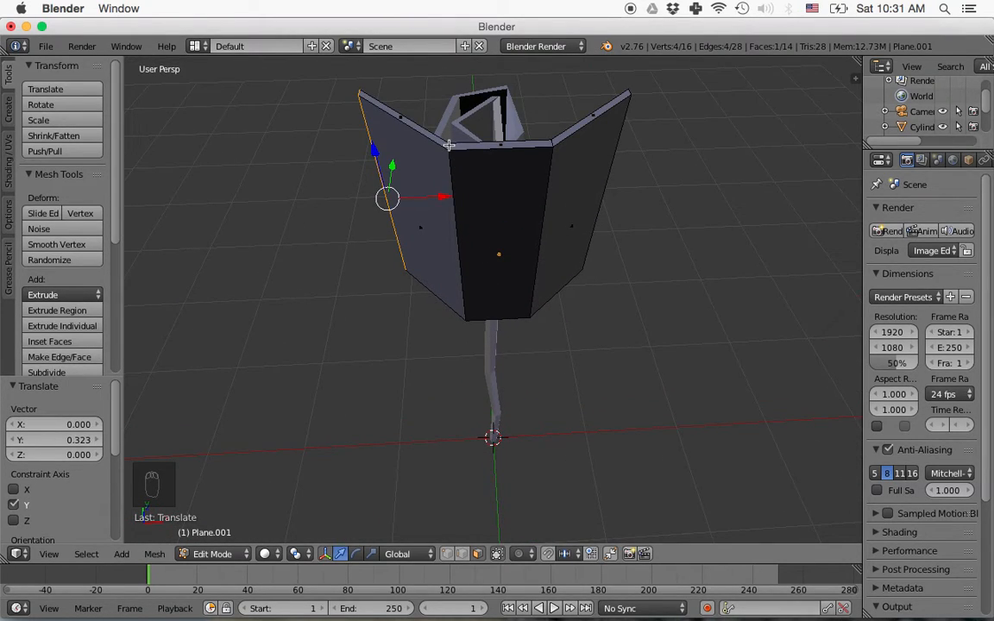
pyautogui.click(462, 555)
pyautogui.rightClick(448, 148)
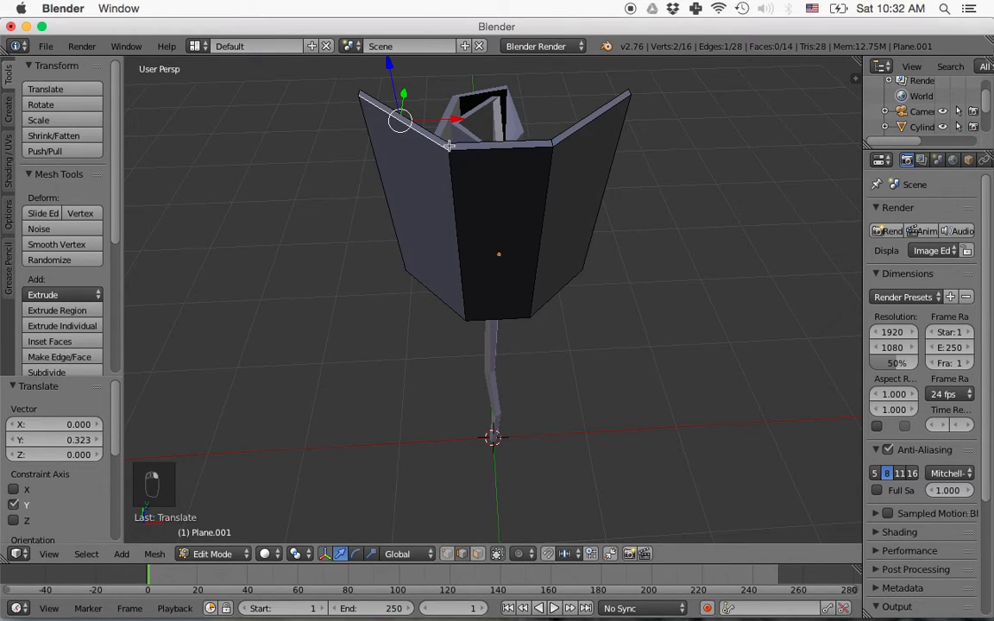
pyautogui.rightClick(481, 158)
pyautogui.press('g')
pyautogui.press('x')
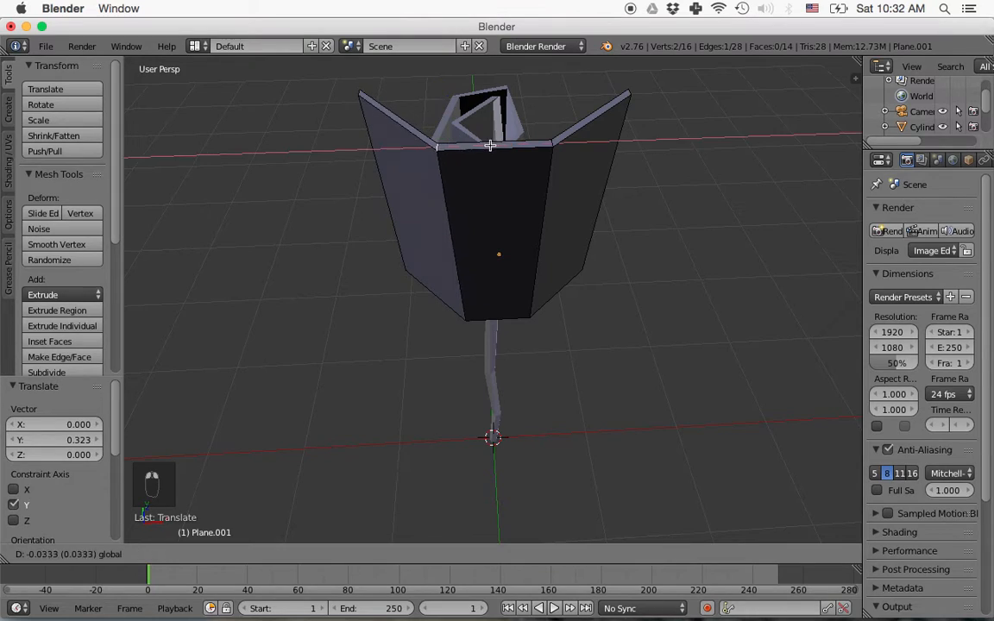
pyautogui.click(526, 148)
# Move the top edge at the petal's other fold about 0.070 toward positive X.
pyautogui.rightClick(552, 141)
pyautogui.press('g')
pyautogui.press('x')
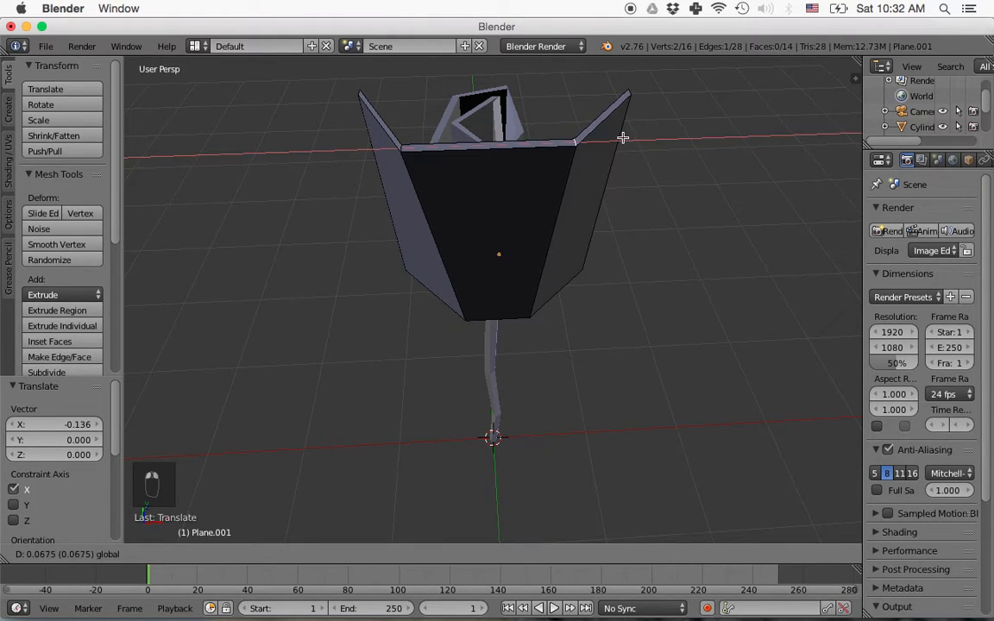
pyautogui.click(625, 140)
# Lower the outer top edge at one end of the petal about 0.261 along Z.
pyautogui.moveTo(669, 277); pyautogui.dragTo(500, 242, button='middle')
pyautogui.rightClick(541, 130)
pyautogui.moveTo(604, 164); pyautogui.dragTo(571, 200, button='middle')
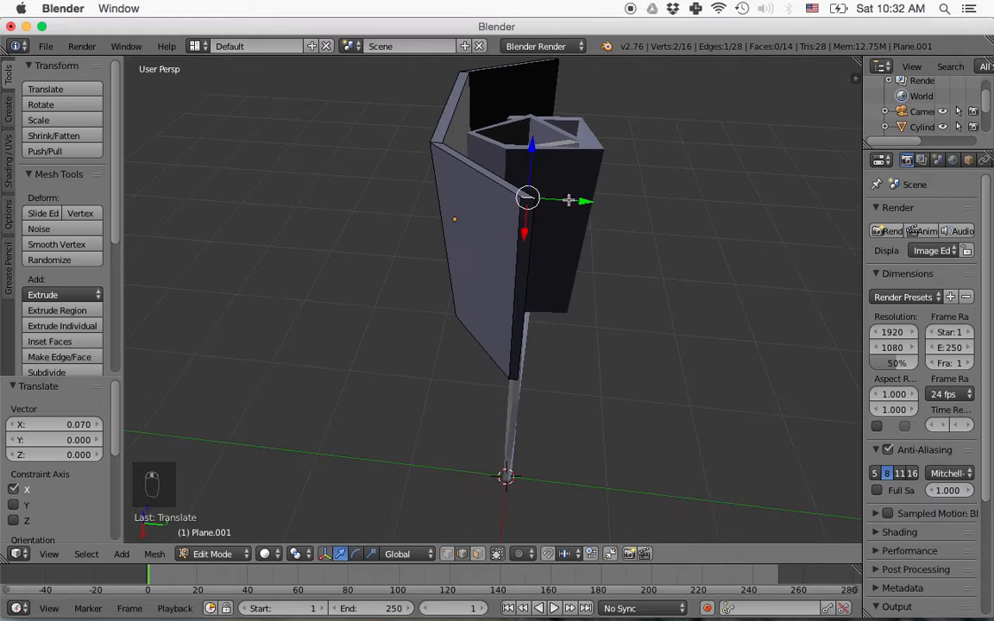
pyautogui.moveTo(532, 152); pyautogui.dragTo(537, 226)
# Lower the outer top edge at the petal's opposite end about 0.263 along Z.
pyautogui.moveTo(561, 257); pyautogui.dragTo(385, 244, button='middle')
pyautogui.moveTo(632, 127); pyautogui.dragTo(574, 164, button='middle')
pyautogui.rightClick(560, 163)
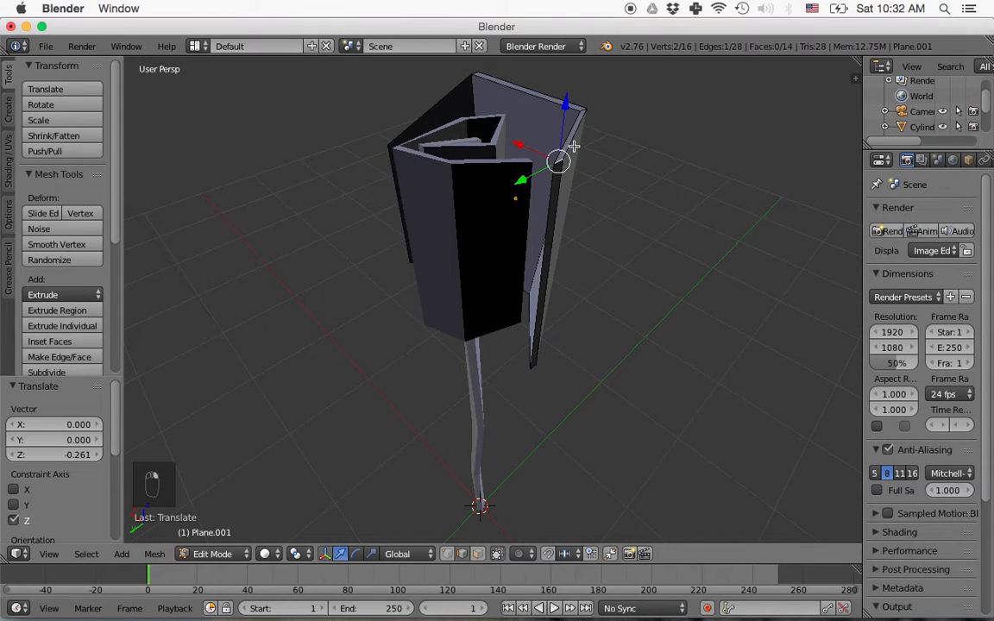
pyautogui.press('g')
pyautogui.press('z')
pyautogui.click(595, 229)
# Rotate the petal's negative X end face around Z and move it about 0.110 along X.
pyautogui.moveTo(595, 228)
pyautogui.mouseDown(button='middle')
pyautogui.moveTo(641, 231)
pyautogui.moveTo(717, 210)
pyautogui.moveTo(644, 233)
pyautogui.moveTo(603, 216)
pyautogui.mouseUp(button='middle')
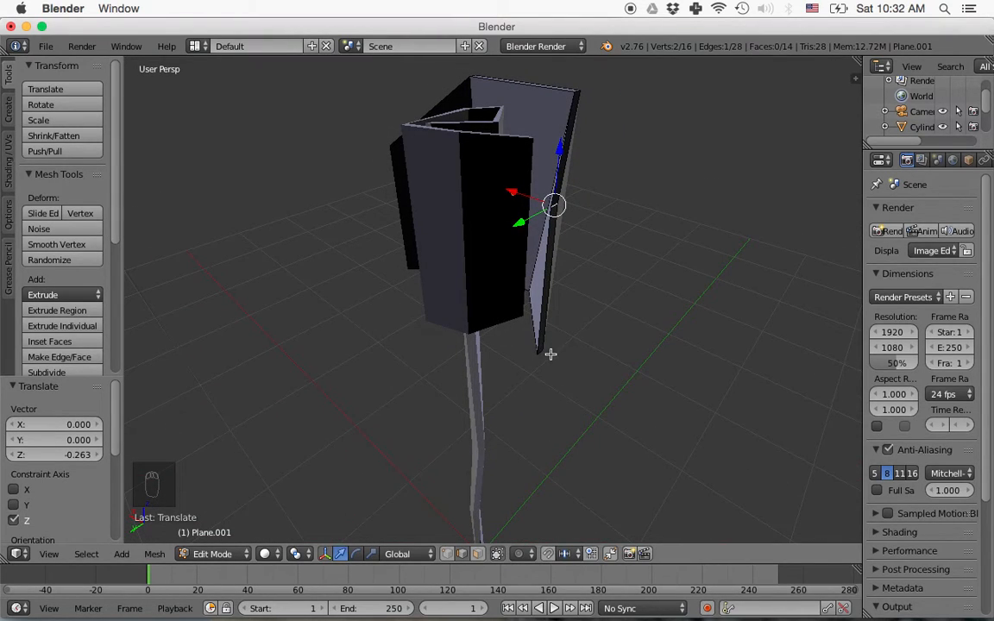
pyautogui.click(479, 554)
pyautogui.rightClick(546, 277)
pyautogui.moveTo(572, 290); pyautogui.dragTo(564, 382, button='middle')
pyautogui.press('r')
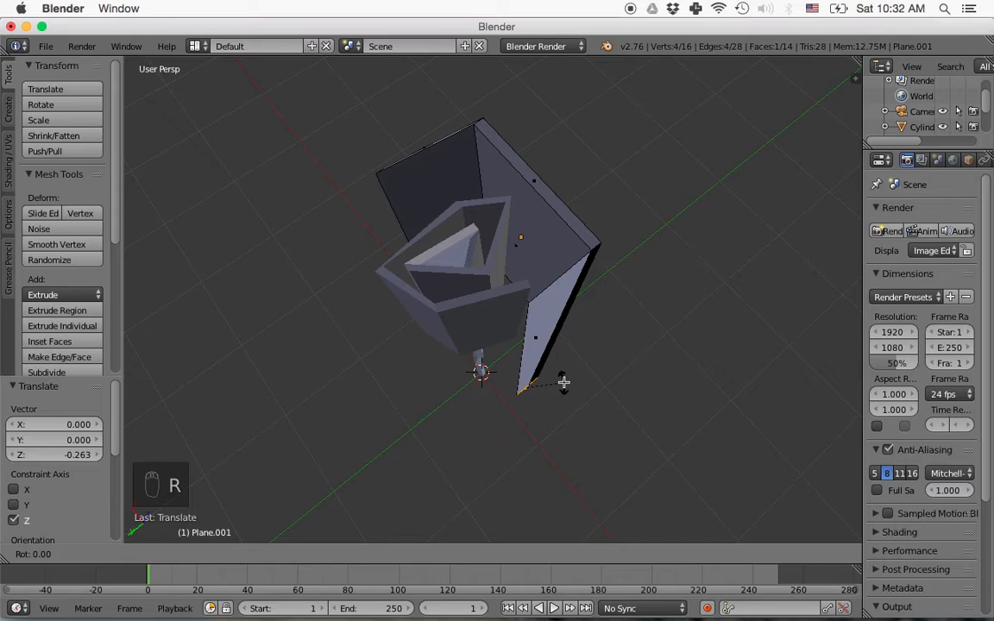
pyautogui.press('z')
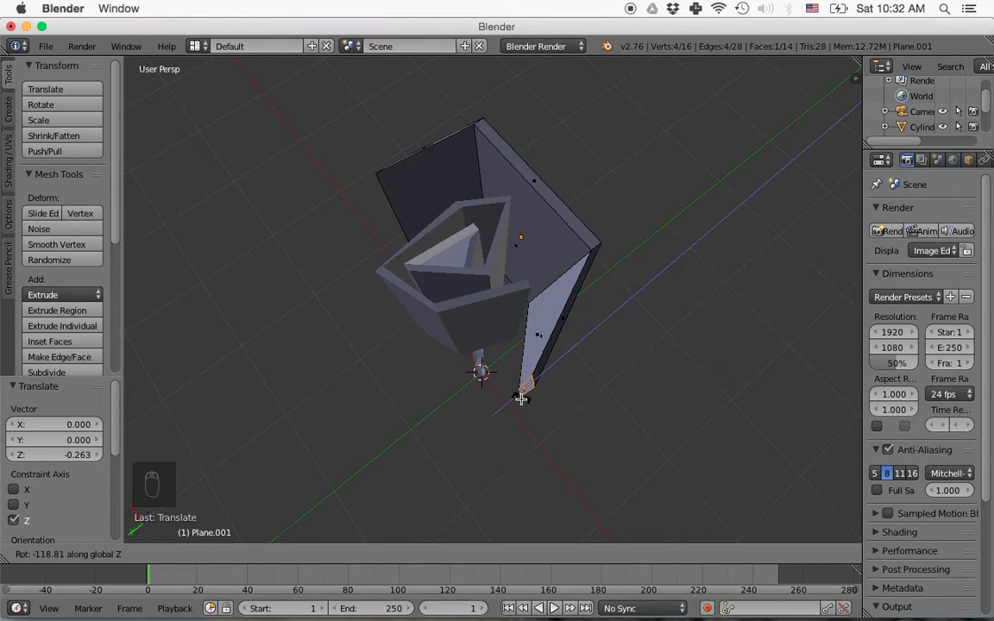
pyautogui.click(518, 398)
pyautogui.moveTo(496, 356); pyautogui.dragTo(473, 328)
# Move the top corner vertex at the adjoining fold about 0.019 along X to even out the petal's thickness.
pyautogui.moveTo(571, 388); pyautogui.dragTo(440, 379, button='middle')
pyautogui.click(462, 556)
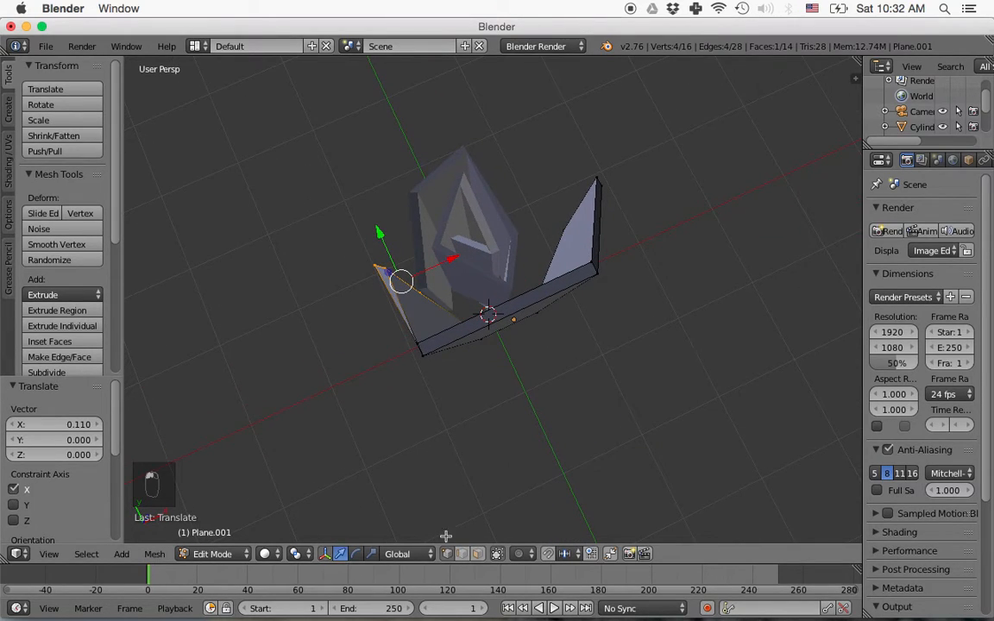
pyautogui.rightClick(417, 344)
pyautogui.moveTo(470, 320); pyautogui.dragTo(478, 317)
# Rotate the petal's opposite end face about 101.3° around Z and move it about 0.119 toward negative X.
pyautogui.moveTo(523, 380); pyautogui.dragTo(397, 399, button='middle')
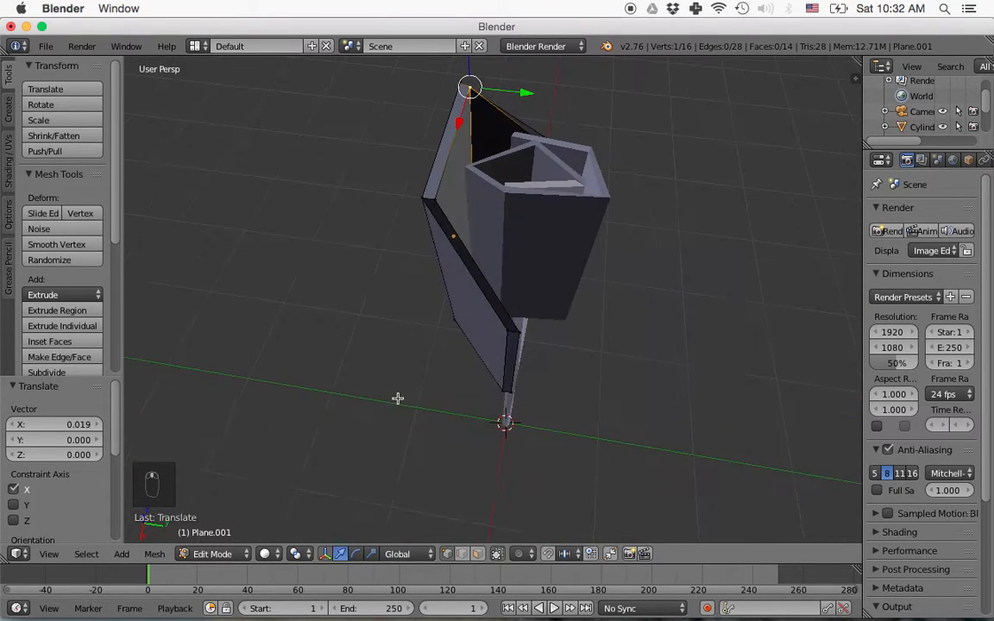
pyautogui.press('a')
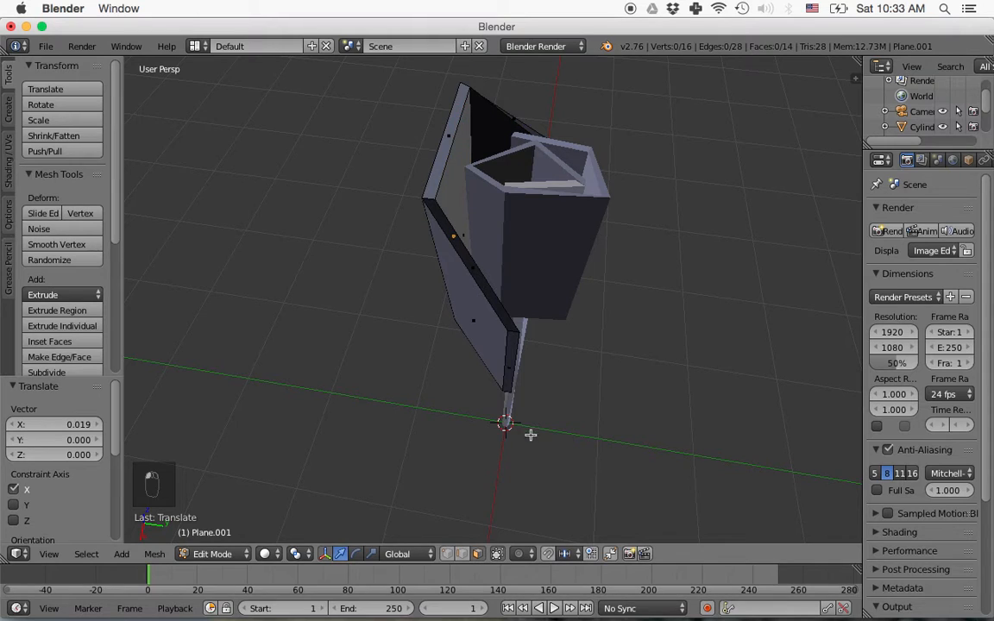
pyautogui.rightClick(511, 380)
pyautogui.moveTo(597, 437)
pyautogui.mouseDown(button='middle')
pyautogui.moveTo(587, 462)
pyautogui.moveTo(597, 456)
pyautogui.mouseUp(button='middle')
pyautogui.press('r')
pyautogui.press('z')
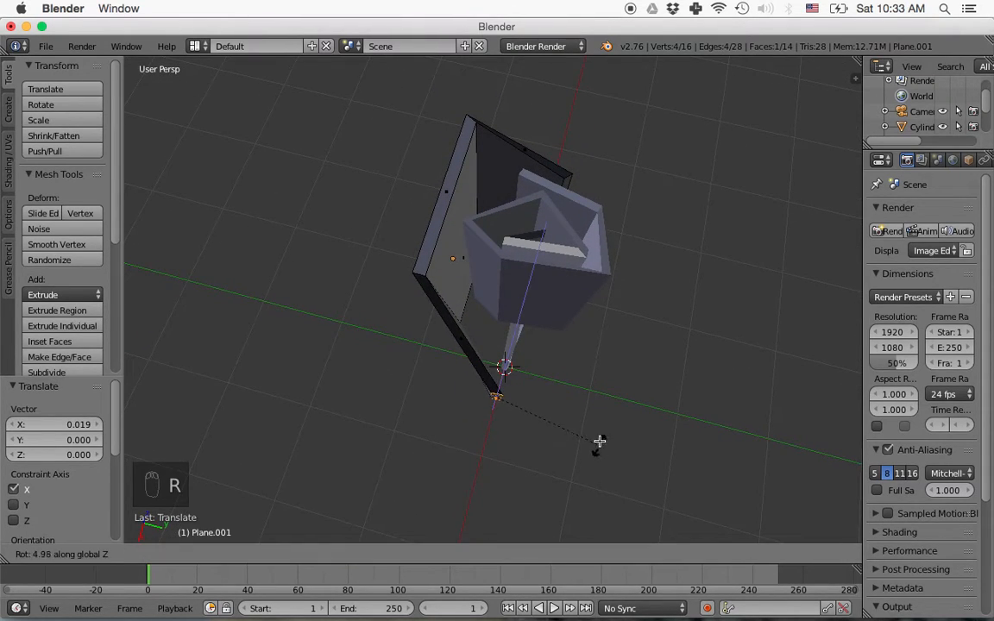
pyautogui.click(523, 352)
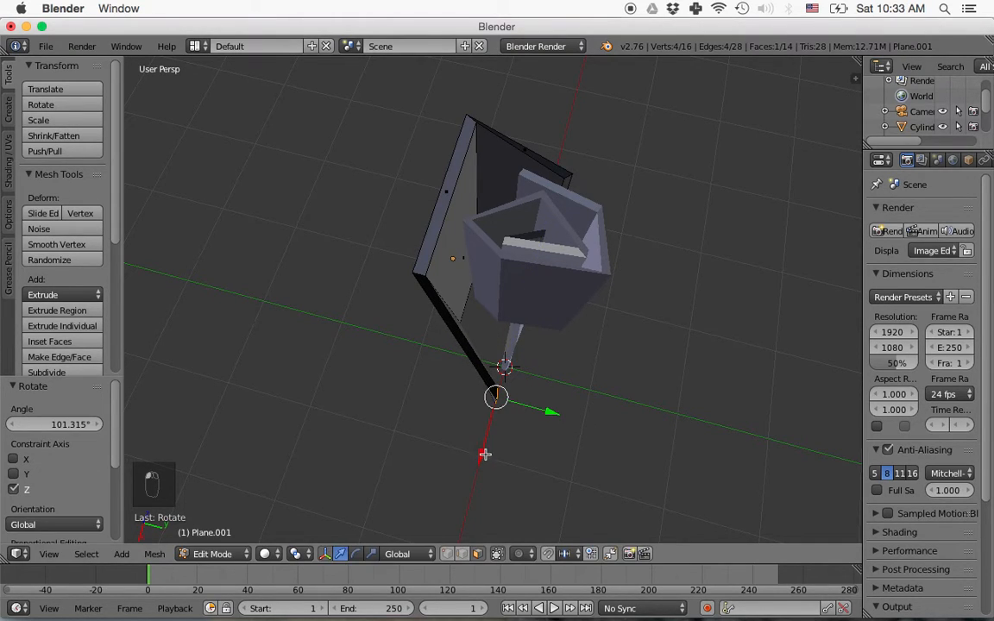
pyautogui.moveTo(480, 458); pyautogui.dragTo(494, 429)
# Shift the top corner vertex at that end's fold about 0.008 toward negative Y and 0.018 toward negative X.
pyautogui.click(448, 554)
pyautogui.rightClick(425, 276)
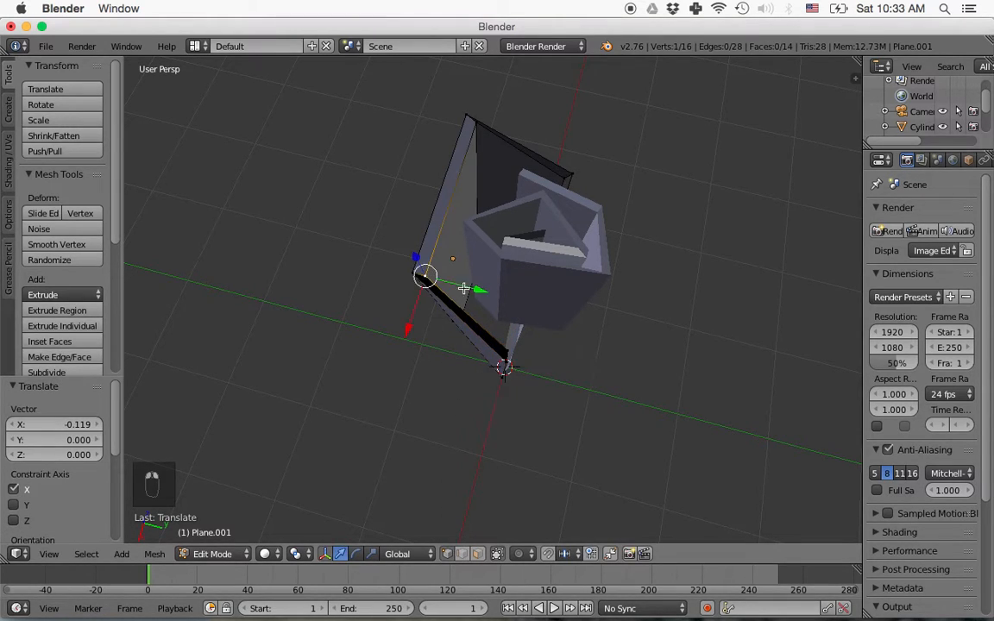
pyautogui.moveTo(471, 290); pyautogui.dragTo(467, 290)
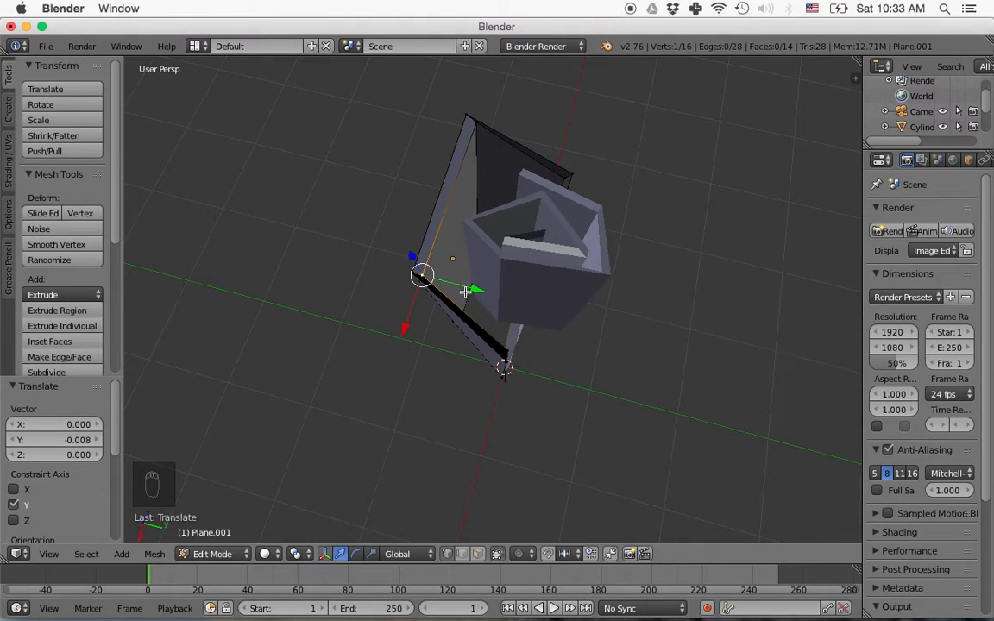
pyautogui.moveTo(405, 326); pyautogui.dragTo(405, 322)
# Move the bottom edge at the petal's positive X fold about 0.051 along Y, toward the spiral.
pyautogui.moveTo(548, 407); pyautogui.dragTo(485, 217, button='middle')
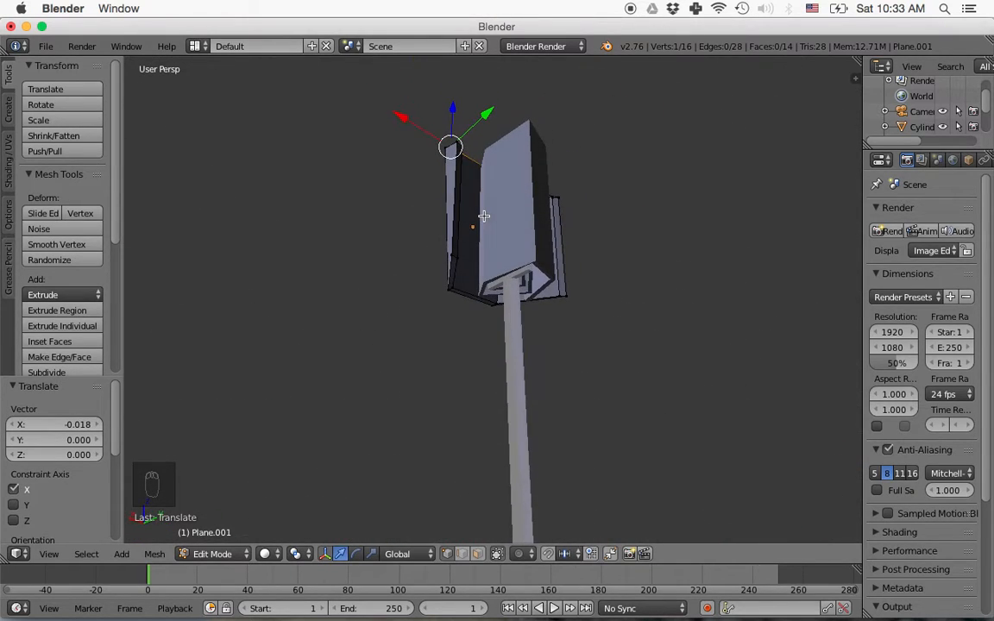
pyautogui.moveTo(455, 280); pyautogui.dragTo(539, 250, button='middle')
pyautogui.rightClick(466, 271)
pyautogui.scroll(5, 488, 316)
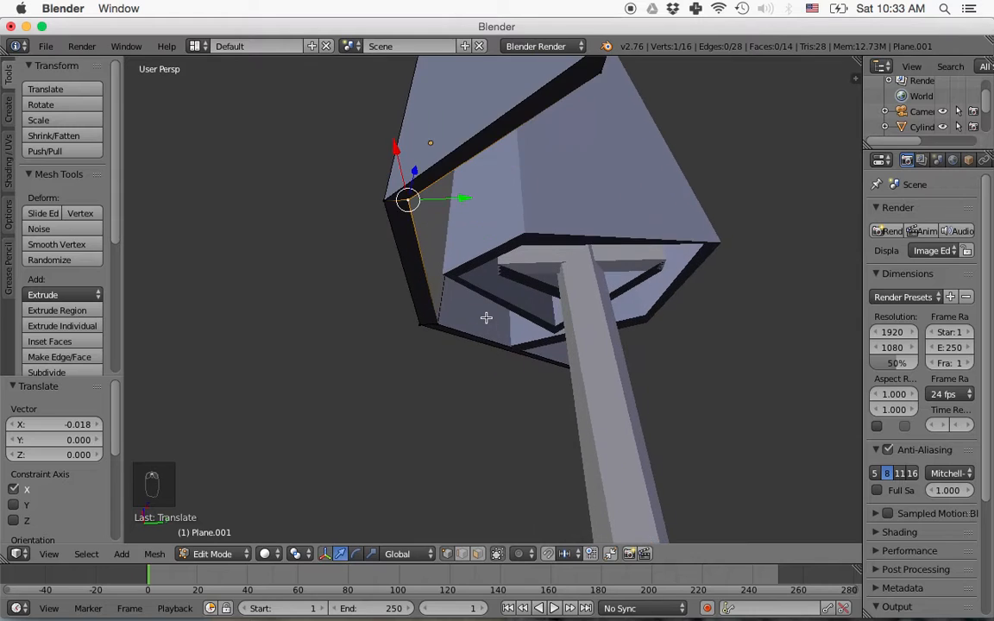
pyautogui.press('a')
pyautogui.rightClick(400, 202)
pyautogui.press('g')
pyautogui.press('y')
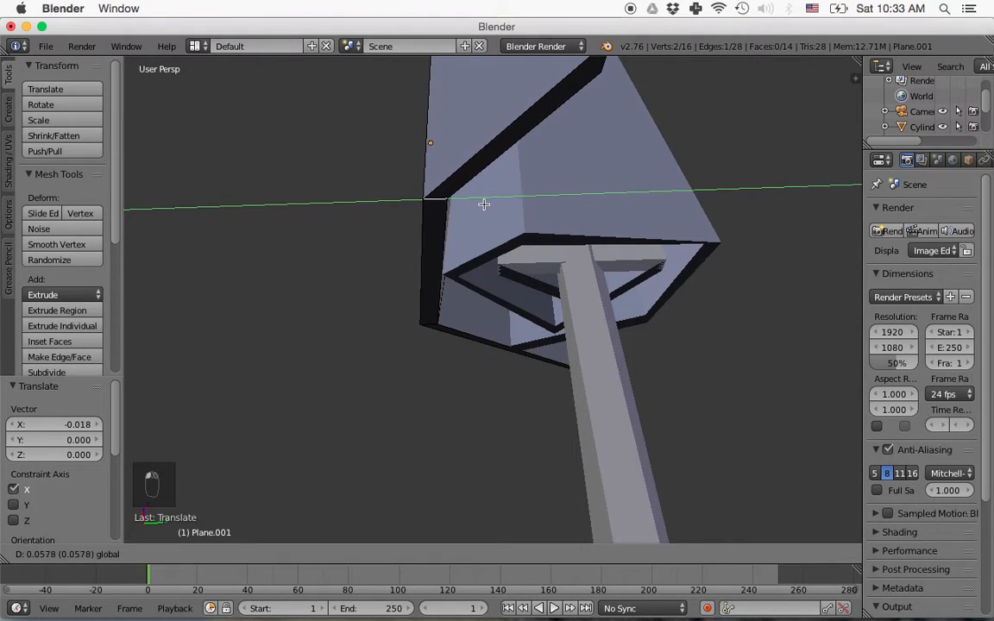
pyautogui.click(480, 204)
# Move the bottom face of the petal's middle section about 0.035 along Y, toward the stem.
pyautogui.moveTo(480, 207); pyautogui.dragTo(468, 392, button='middle')
pyautogui.scroll(-9, 468, 392)
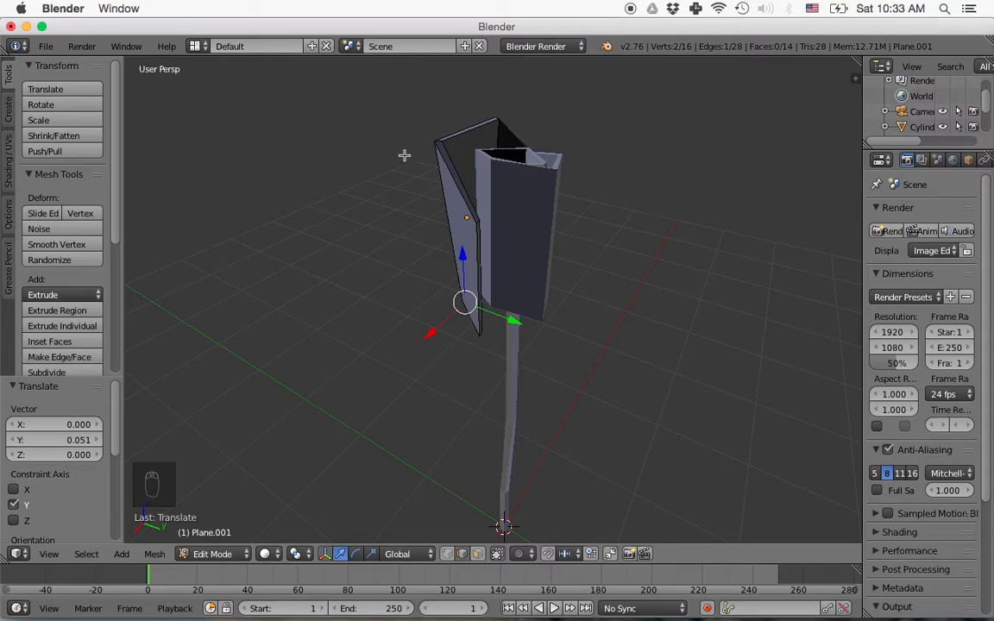
pyautogui.moveTo(504, 345); pyautogui.dragTo(507, 167, button='middle')
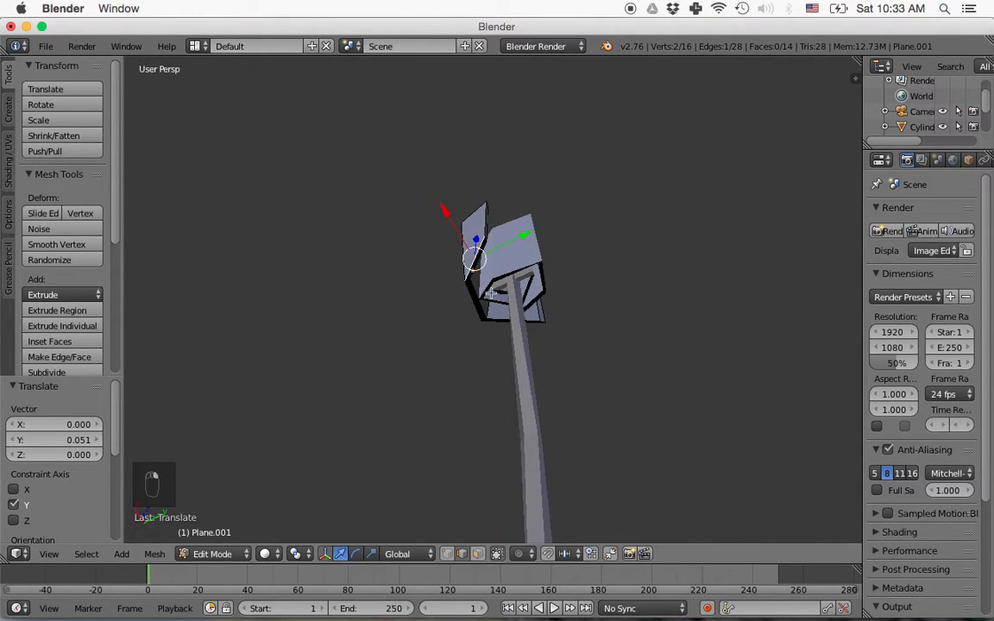
pyautogui.scroll(5, 477, 267)
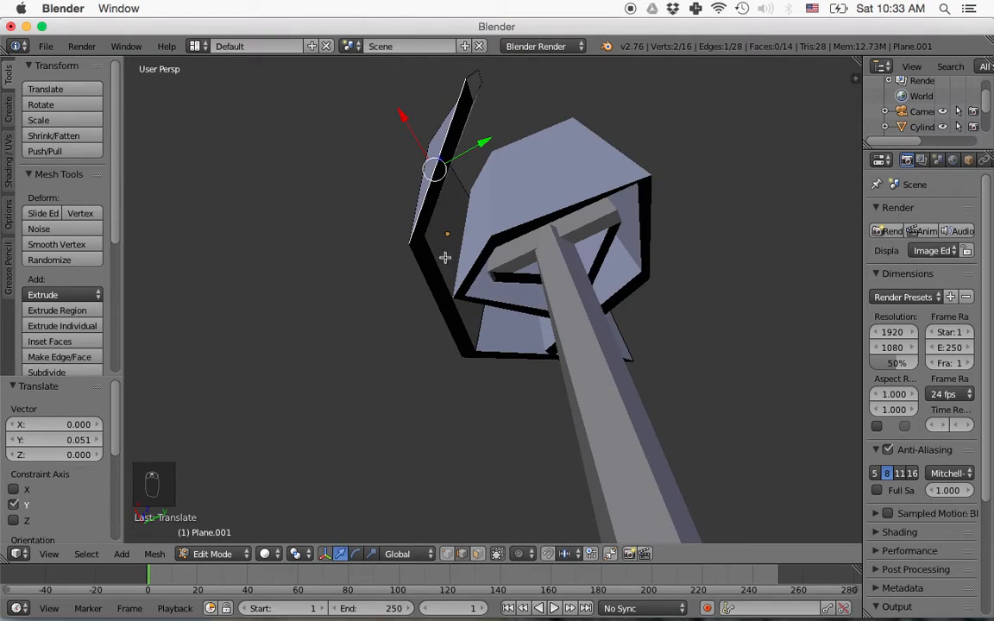
pyautogui.click(477, 555)
pyautogui.rightClick(443, 298)
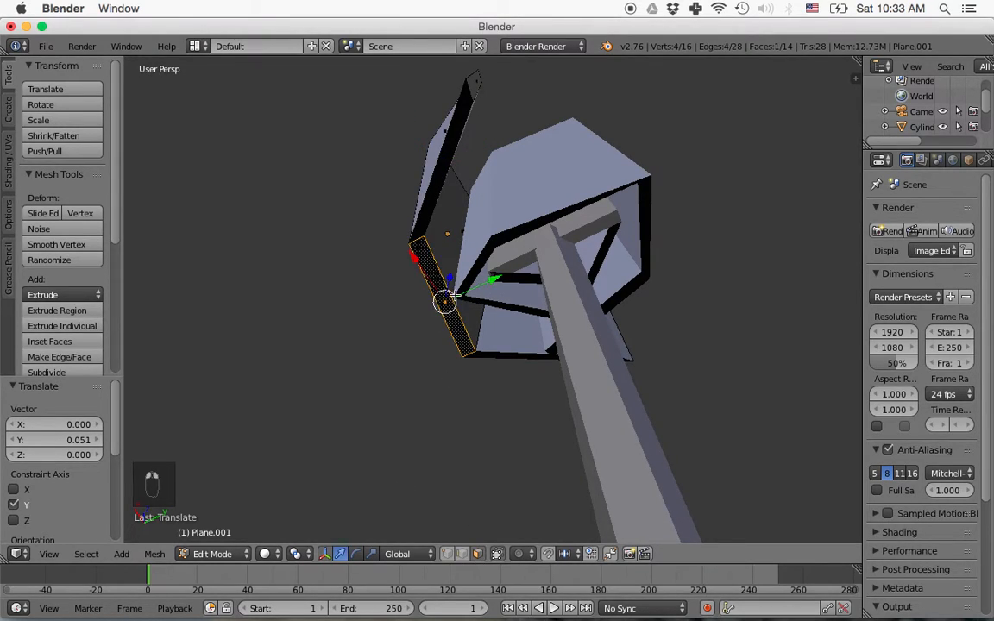
pyautogui.moveTo(491, 279); pyautogui.dragTo(505, 274)
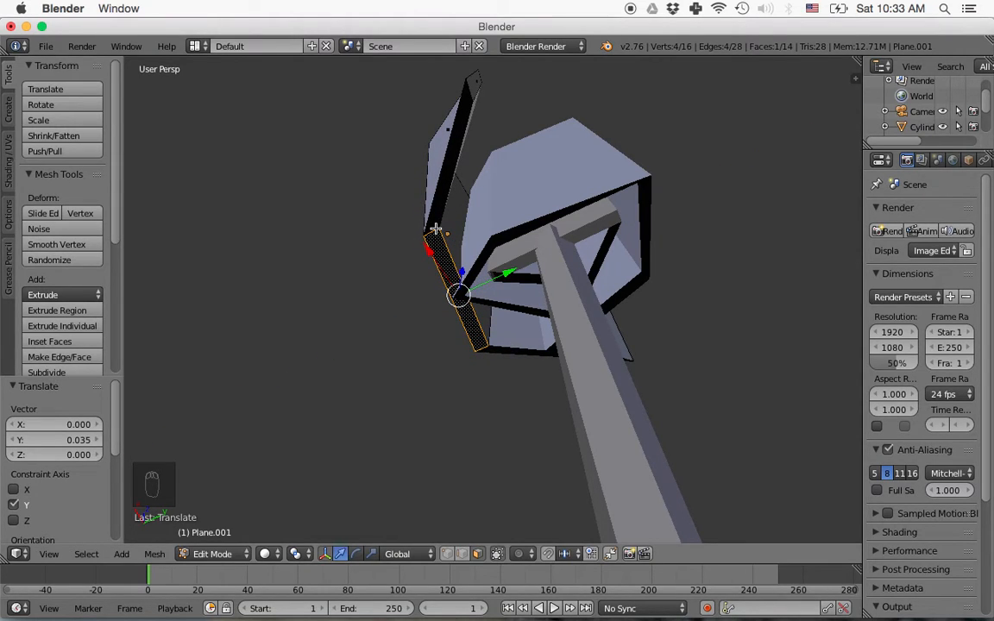
# Move the bottom faces of both side sections inward along X, shifting the negative X one about 0.025.
pyautogui.rightClick(440, 216)
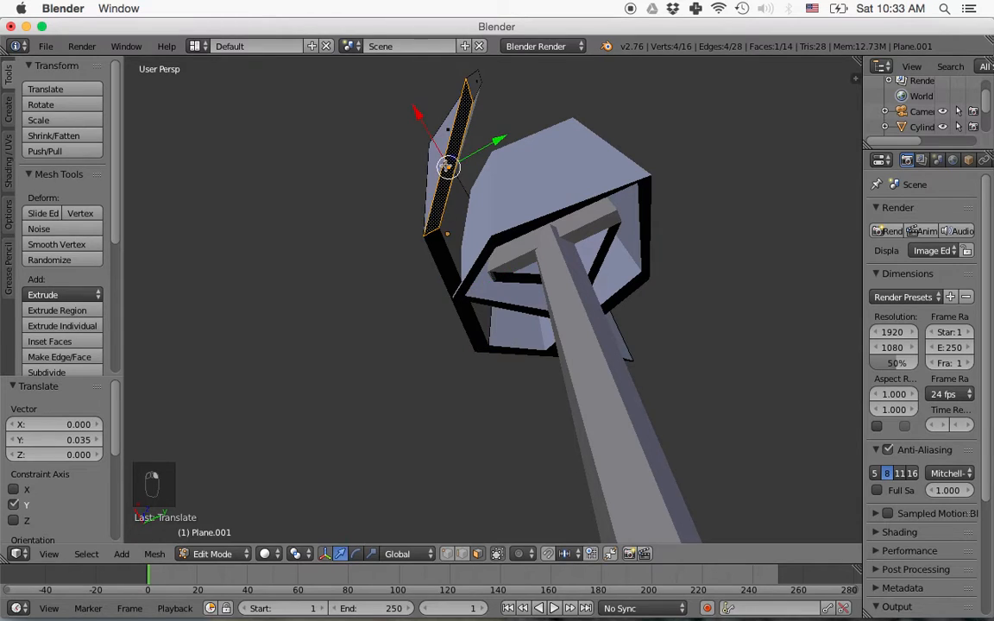
pyautogui.moveTo(423, 119); pyautogui.dragTo(446, 152)
pyautogui.moveTo(532, 366); pyautogui.dragTo(532, 306, button='middle')
pyautogui.rightClick(506, 384)
pyautogui.moveTo(539, 362); pyautogui.dragTo(536, 330)
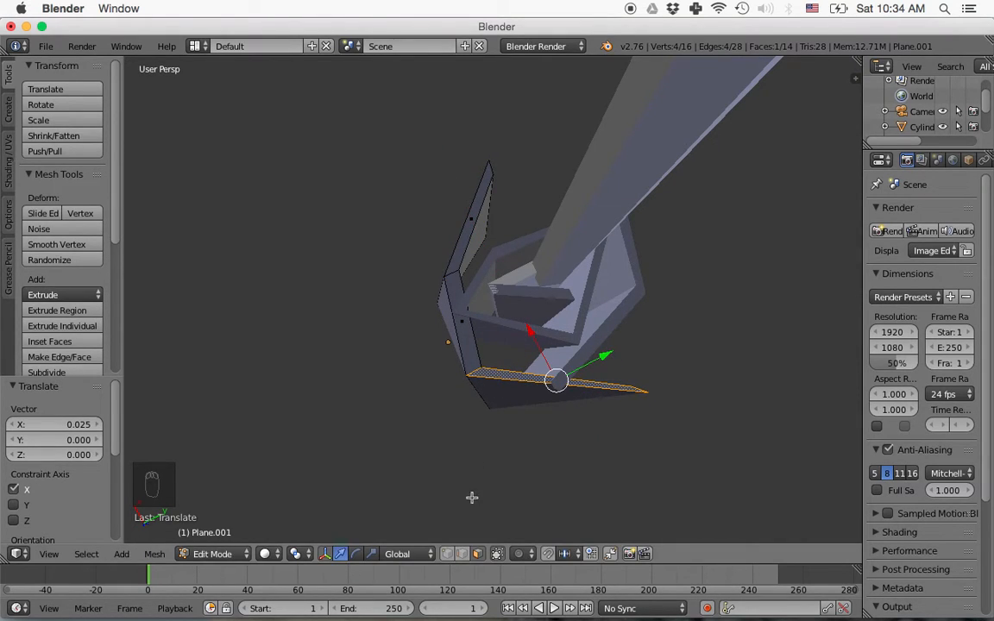
# Move the bottom edge at the petal's negative X fold about 0.047 along Y, toward the spiral.
pyautogui.rightClick(478, 371)
pyautogui.moveTo(518, 342); pyautogui.dragTo(539, 338)
pyautogui.click(542, 334)
pyautogui.moveTo(542, 336); pyautogui.dragTo(550, 444, button='middle')
pyautogui.moveTo(561, 259); pyautogui.dragTo(556, 411, button='middle')
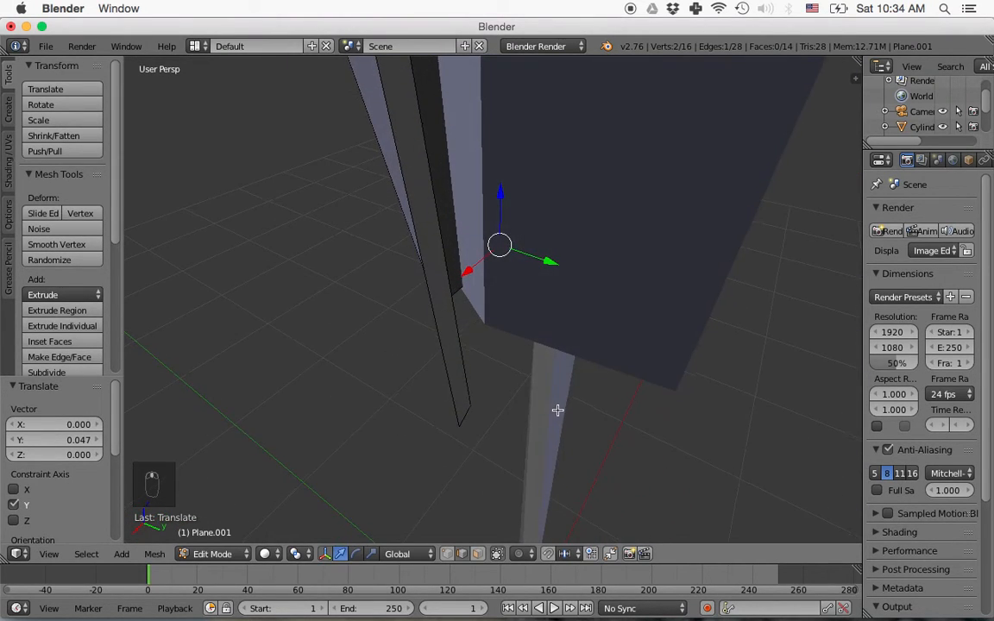
pyautogui.scroll(-7, 557, 404)
pyautogui.moveTo(504, 279); pyautogui.dragTo(572, 332, button='middle')
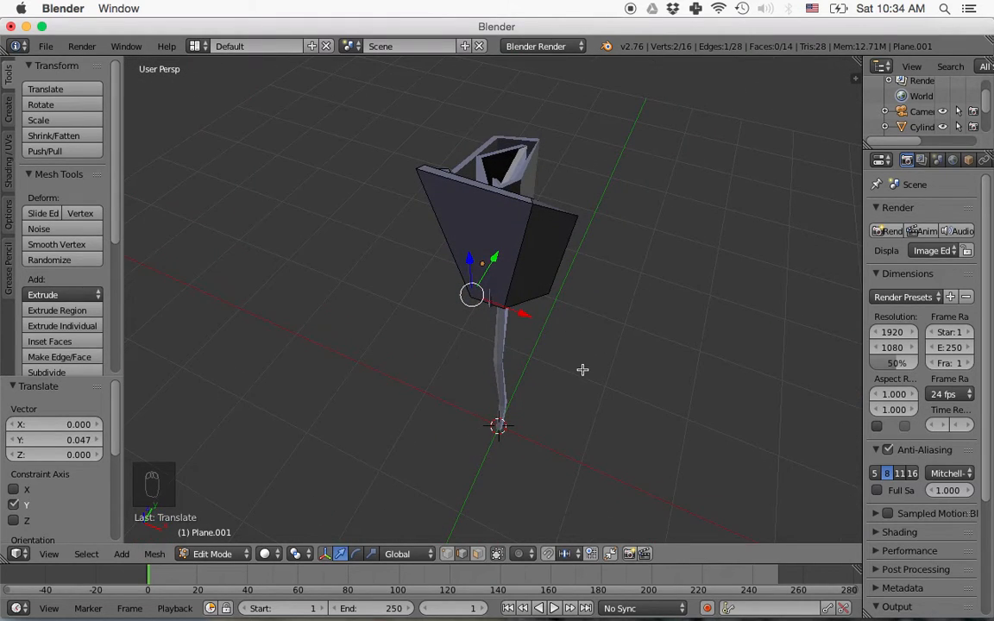
# Duplicate the outer petal, offset about 0.014, 0.192 and -0.008 in X, Y and Z, and move the copy about 0.218 along X.
pyautogui.press('Tab')
pyautogui.moveTo(583, 377); pyautogui.dragTo(524, 378, button='middle')
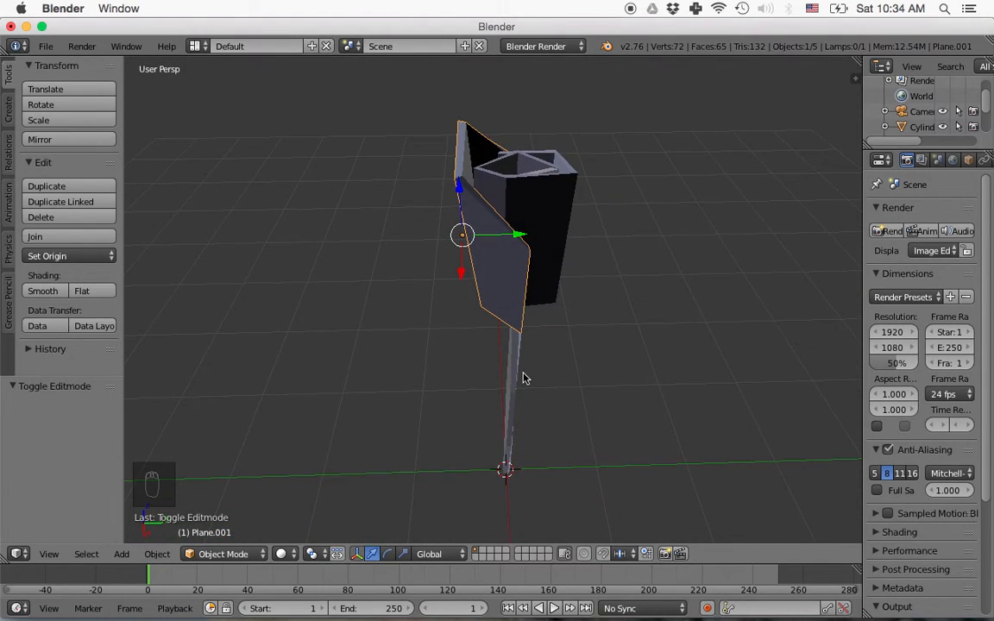
pyautogui.hotkey('shift', 'd')
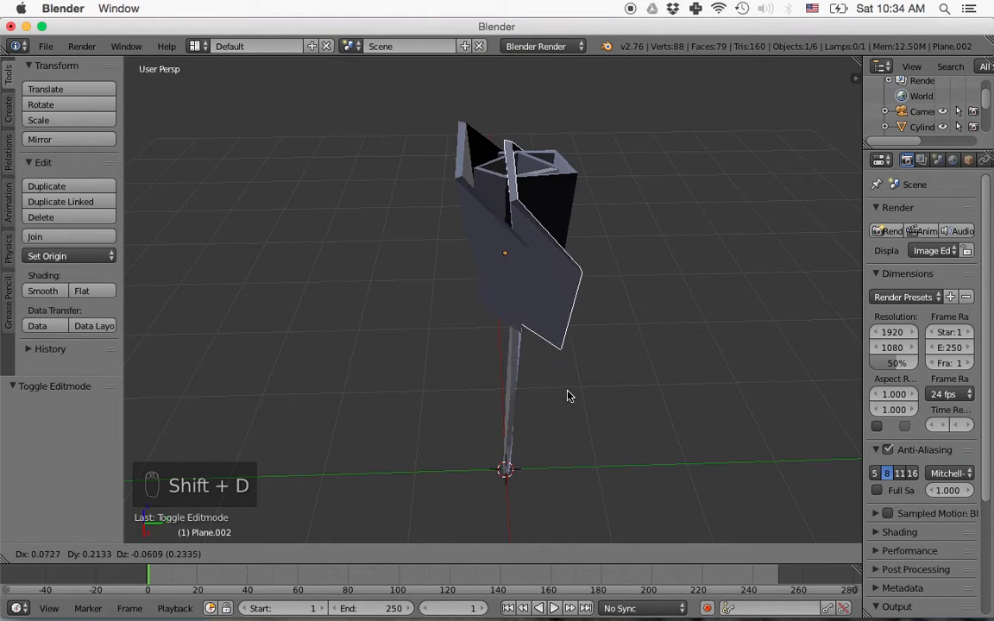
pyautogui.click(565, 385)
pyautogui.moveTo(565, 385); pyautogui.dragTo(450, 456, button='middle')
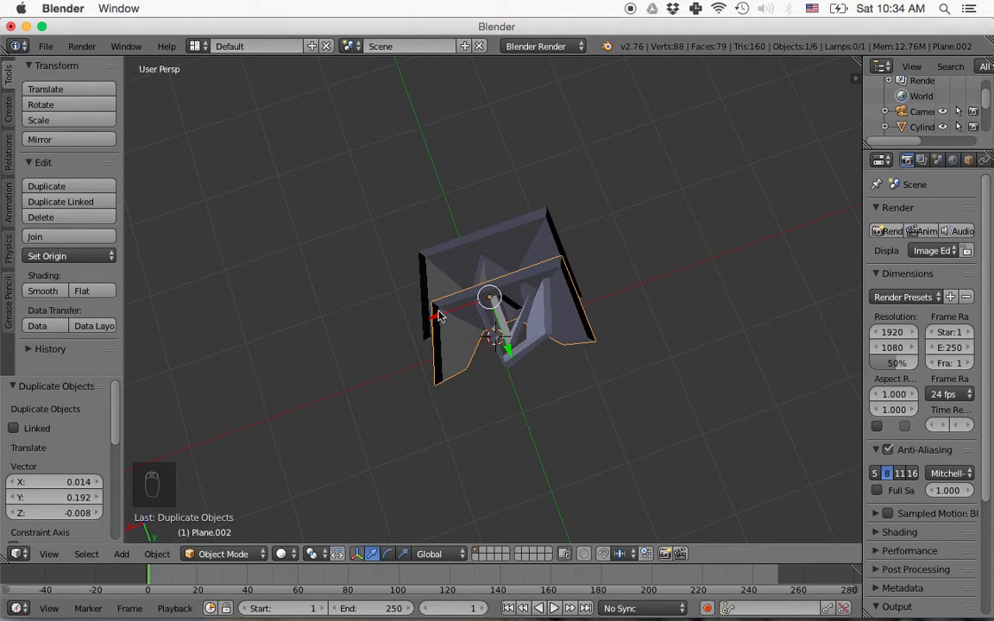
pyautogui.press('g')
pyautogui.press('x')
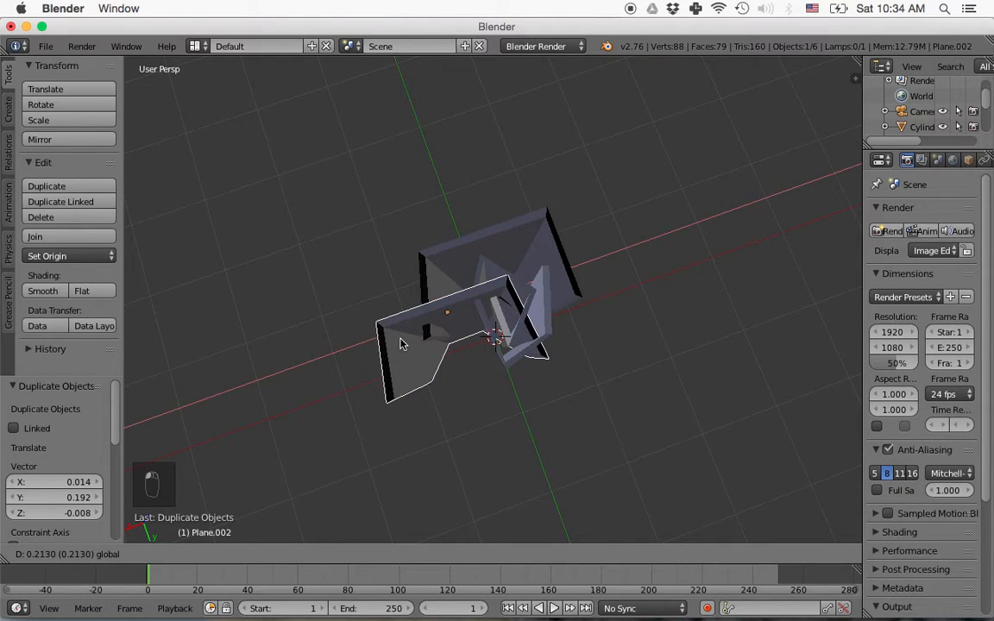
pyautogui.click(402, 344)
# Rotate the duplicated petal about 129.6° around the Z axis and move it about 0.337 along Y.
pyautogui.press('r')
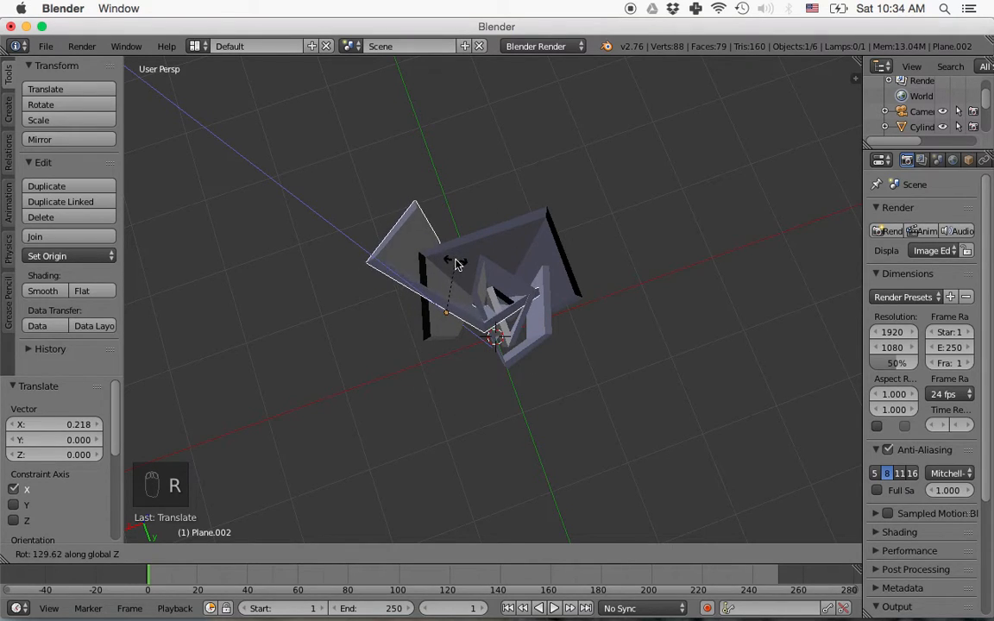
pyautogui.click(406, 227)
pyautogui.press('g')
pyautogui.press('y')
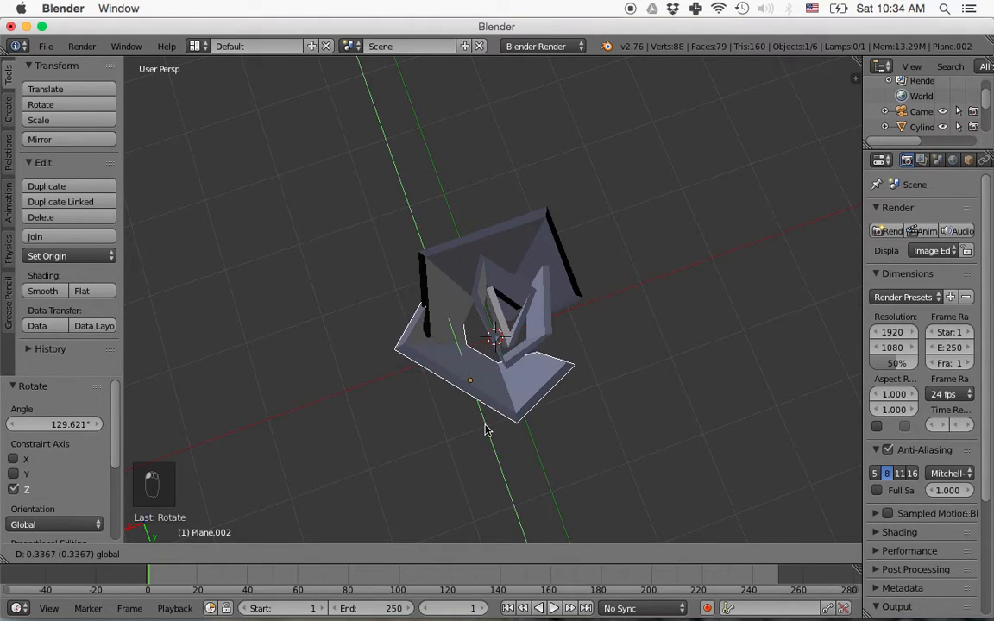
pyautogui.click(485, 430)
# Refine the duplicated petal's rotation around Z and shift it about -0.026 along X.
pyautogui.press('r')
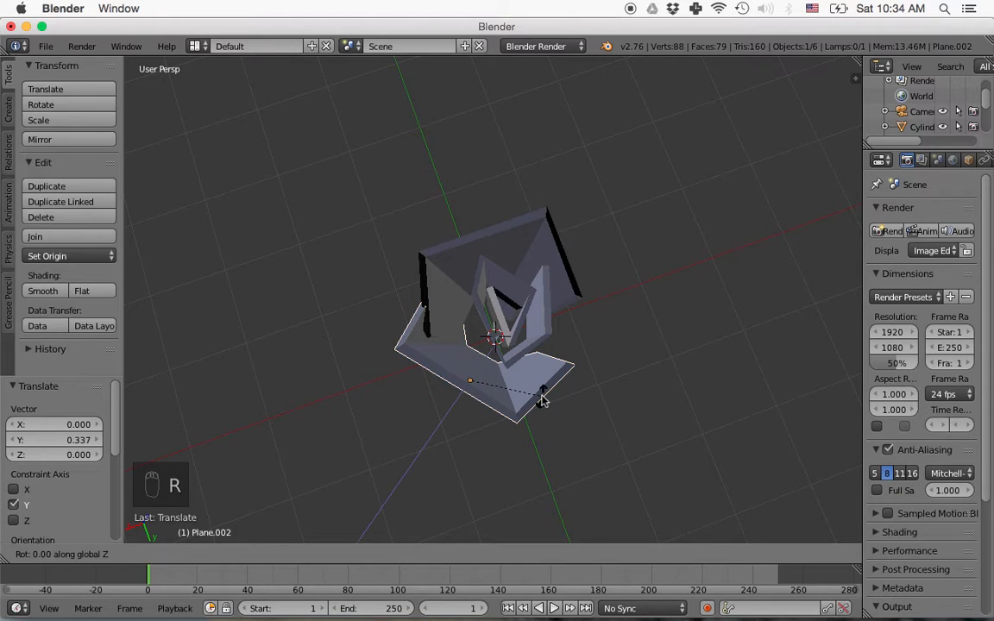
pyautogui.click(545, 382)
pyautogui.moveTo(545, 386)
pyautogui.mouseDown(button='middle')
pyautogui.moveTo(509, 397)
pyautogui.moveTo(549, 400)
pyautogui.mouseUp(button='middle')
pyautogui.moveTo(469, 397)
pyautogui.mouseDown()
pyautogui.moveTo(489, 394)
pyautogui.moveTo(475, 401)
pyautogui.mouseUp()
# Scale the three bottom faces of the duplicated petal to about 0.84.
pyautogui.moveTo(476, 401); pyautogui.dragTo(540, 203, button='middle')
pyautogui.moveTo(554, 341); pyautogui.dragTo(556, 272, button='middle')
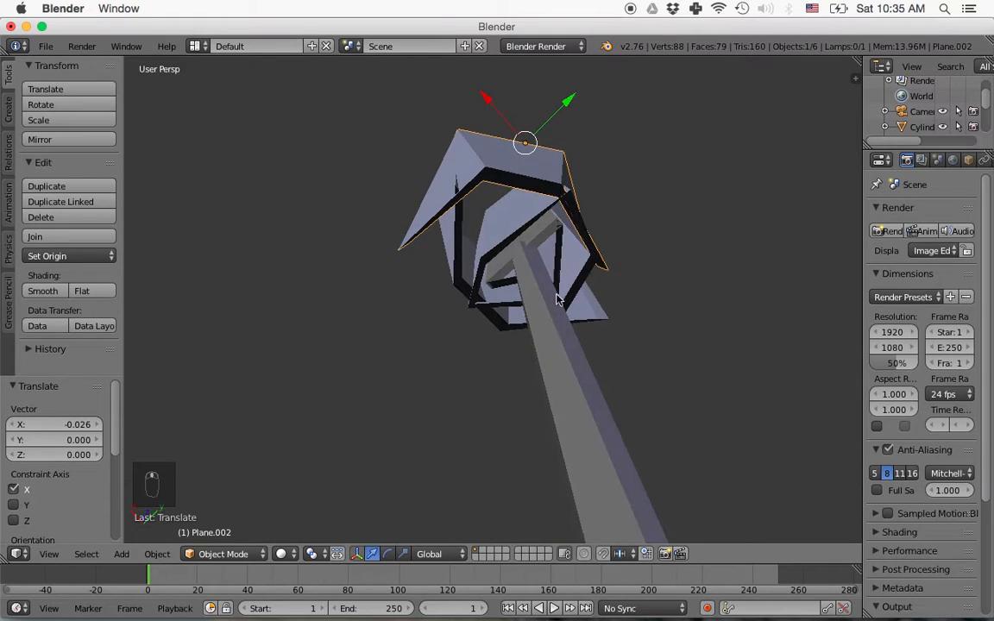
pyautogui.press('Tab')
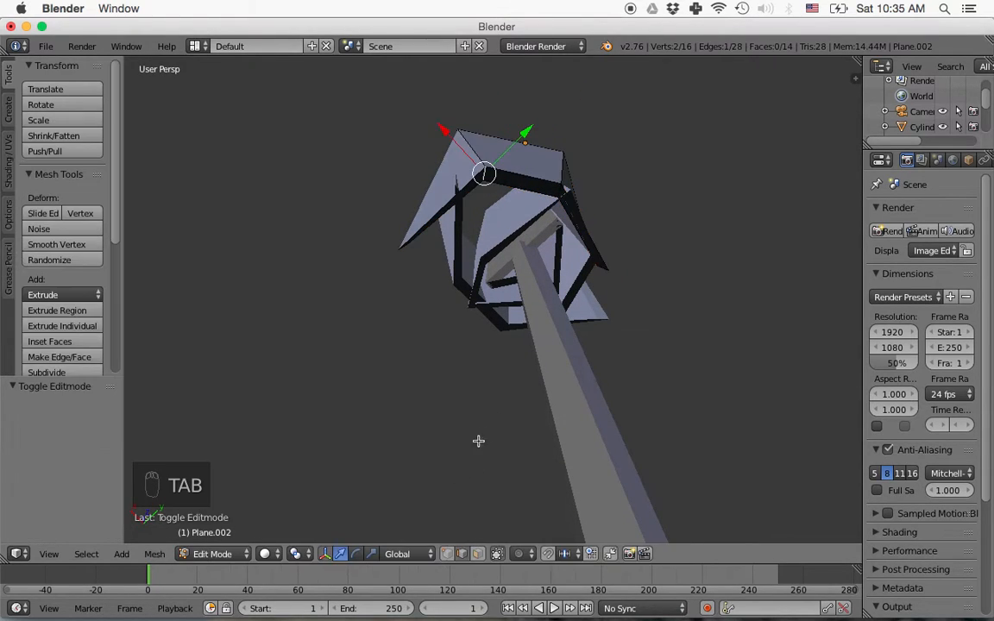
pyautogui.click(480, 556)
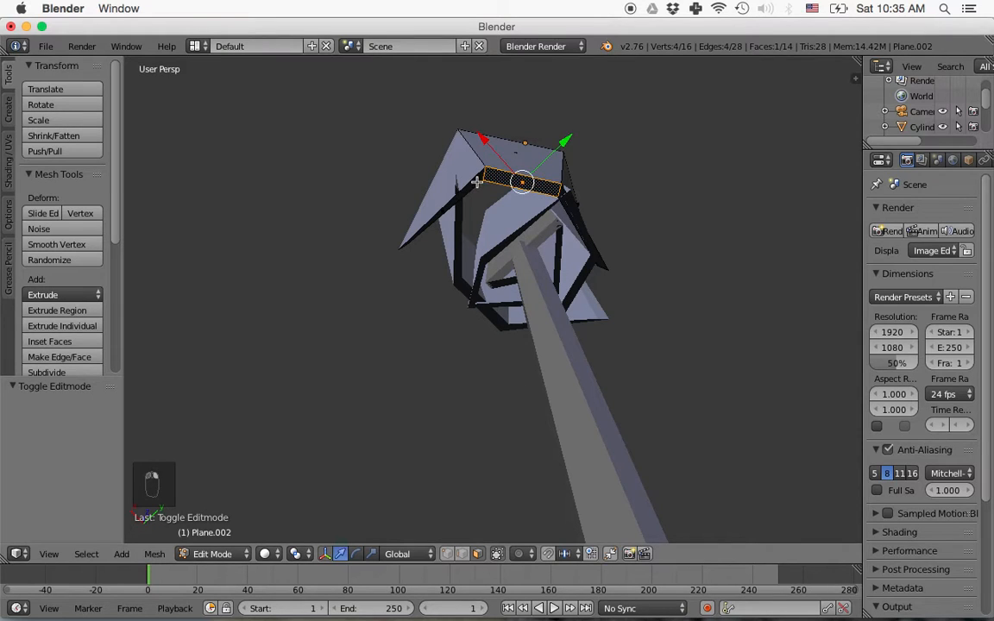
pyautogui.scroll(3, 590, 239)
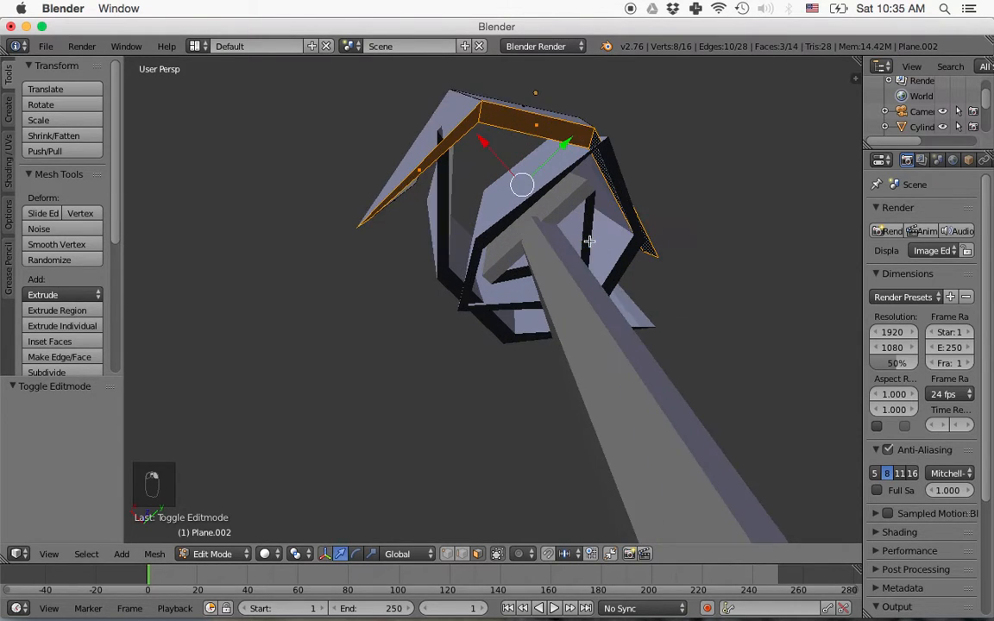
pyautogui.moveTo(605, 214); pyautogui.dragTo(584, 240, button='middle')
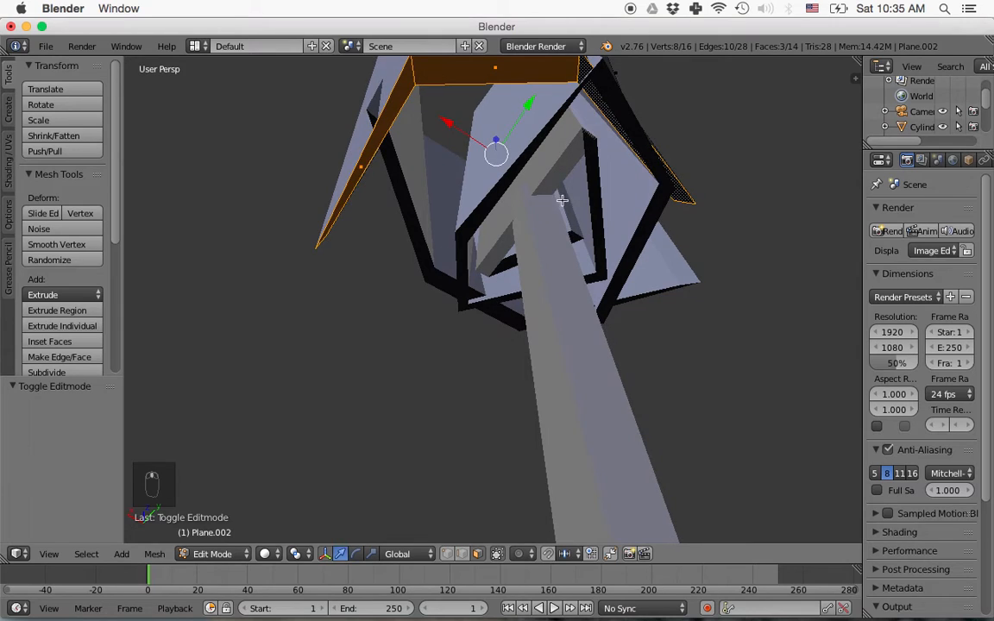
pyautogui.press('s')
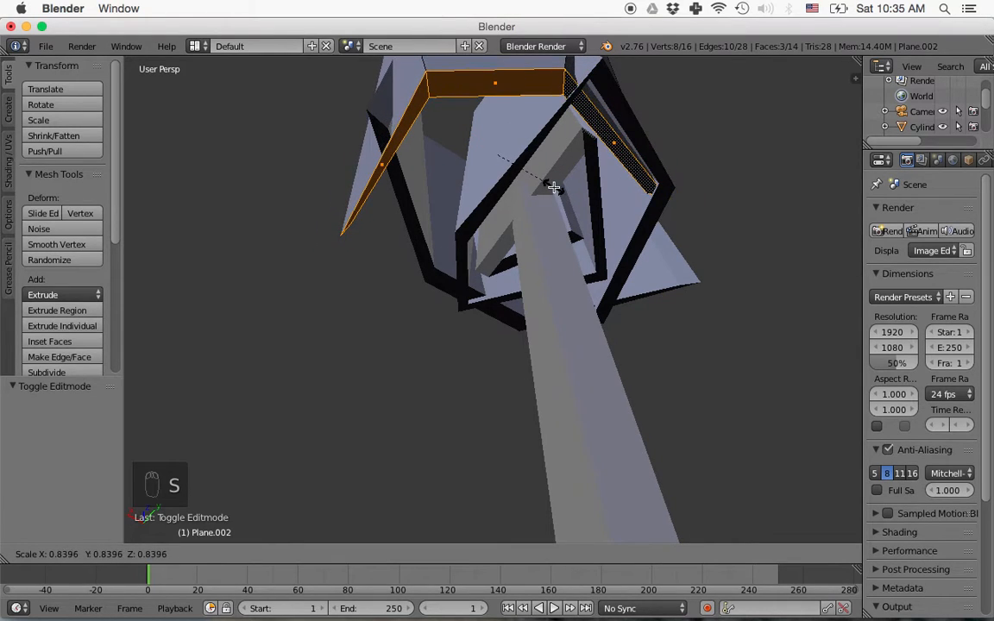
pyautogui.click(553, 187)
# Select both outer petals together and move them about 0.035 along X.
pyautogui.moveTo(568, 207); pyautogui.dragTo(493, 319, button='middle')
pyautogui.scroll(-3, 493, 320)
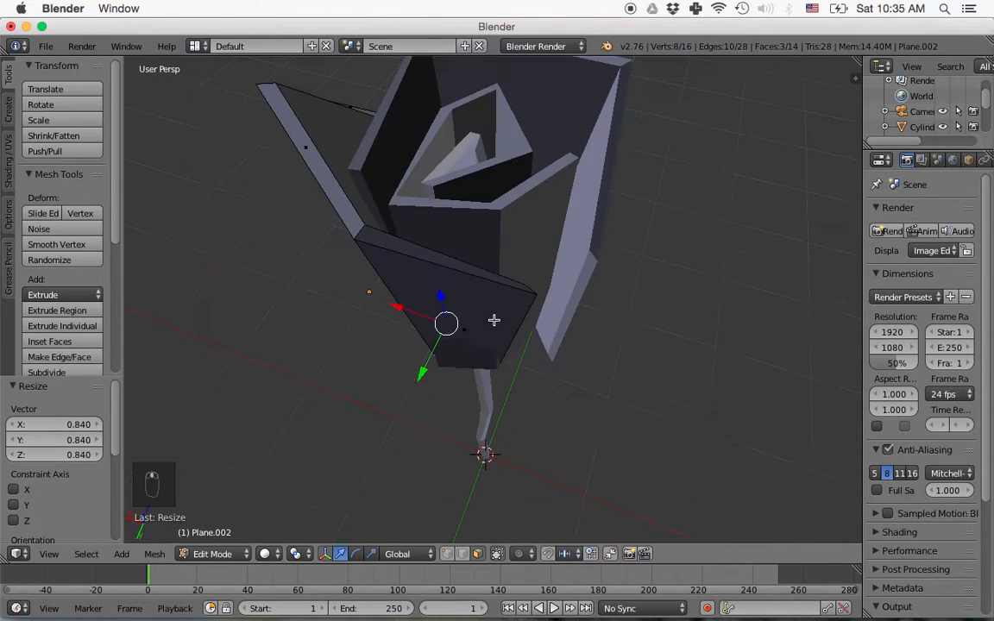
pyautogui.moveTo(537, 266); pyautogui.dragTo(651, 298, button='middle')
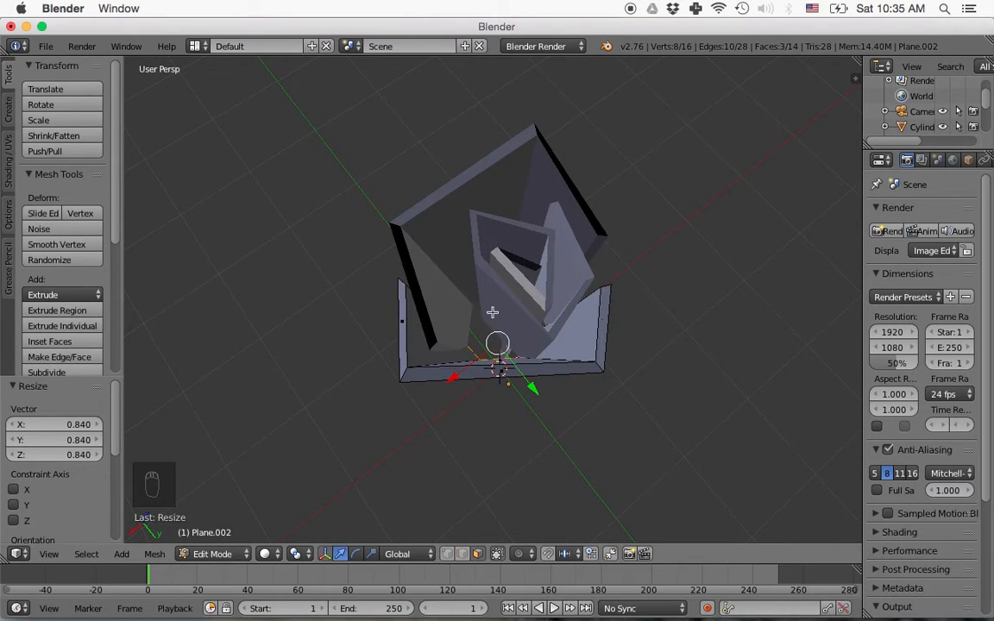
pyautogui.press('Tab')
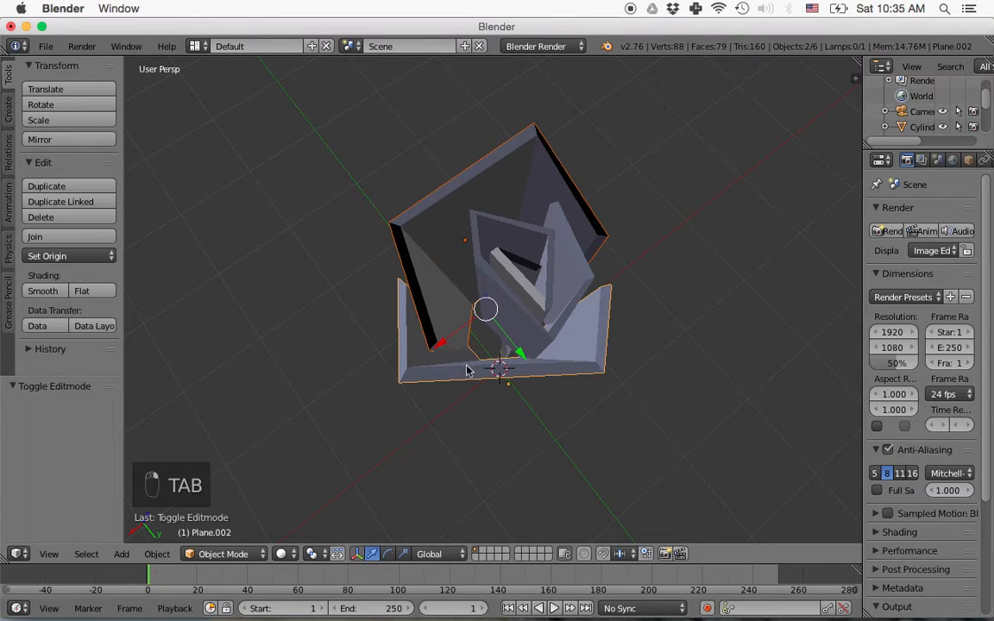
pyautogui.moveTo(470, 329); pyautogui.dragTo(537, 316)
pyautogui.moveTo(537, 316); pyautogui.dragTo(466, 325, button='middle')
pyautogui.moveTo(426, 320); pyautogui.dragTo(423, 322)
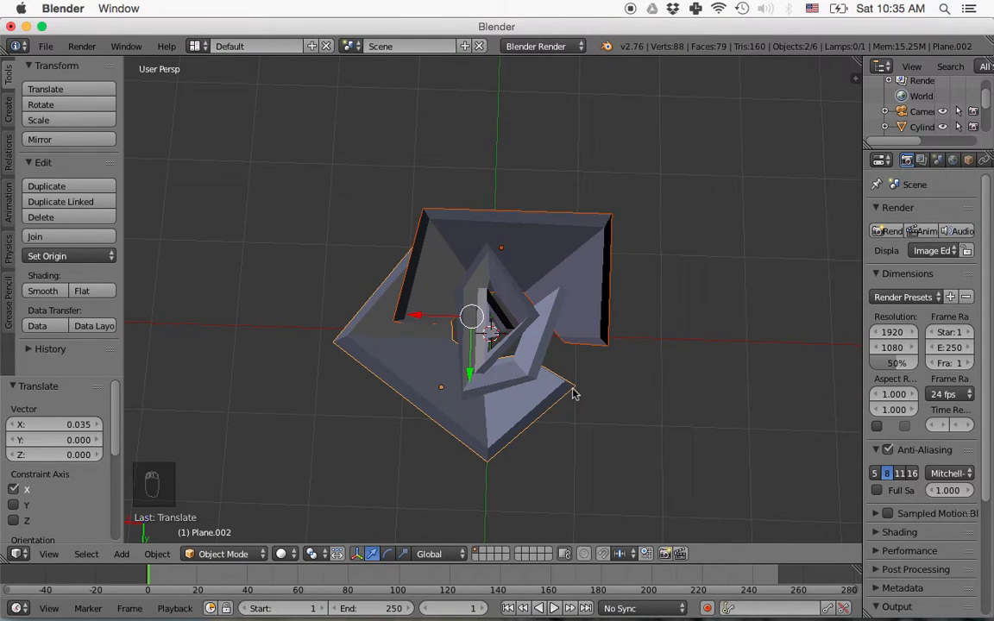
pyautogui.press('s')
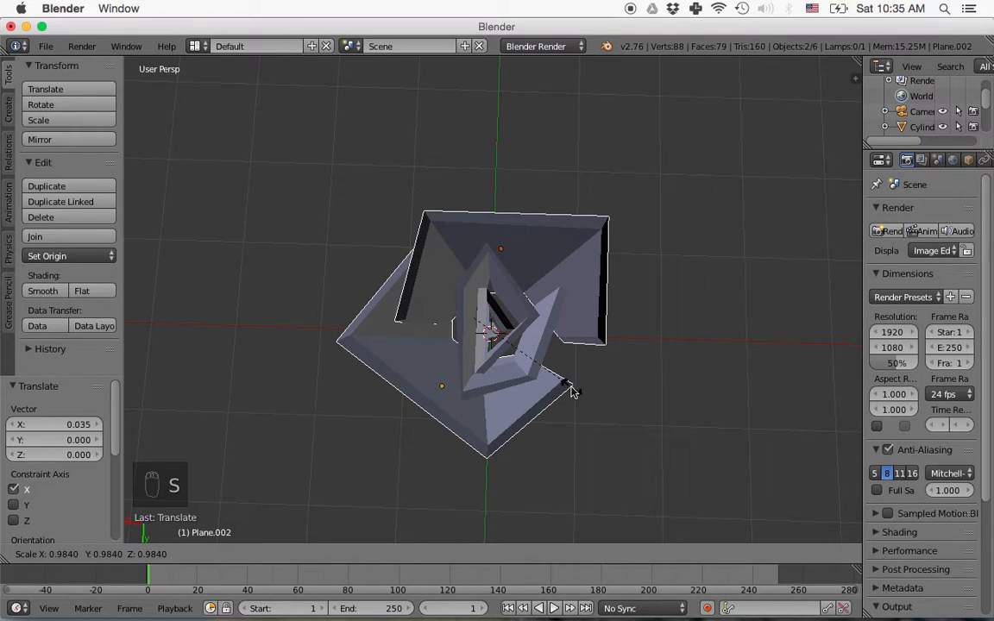
pyautogui.click(571, 391)
pyautogui.press('super+z')
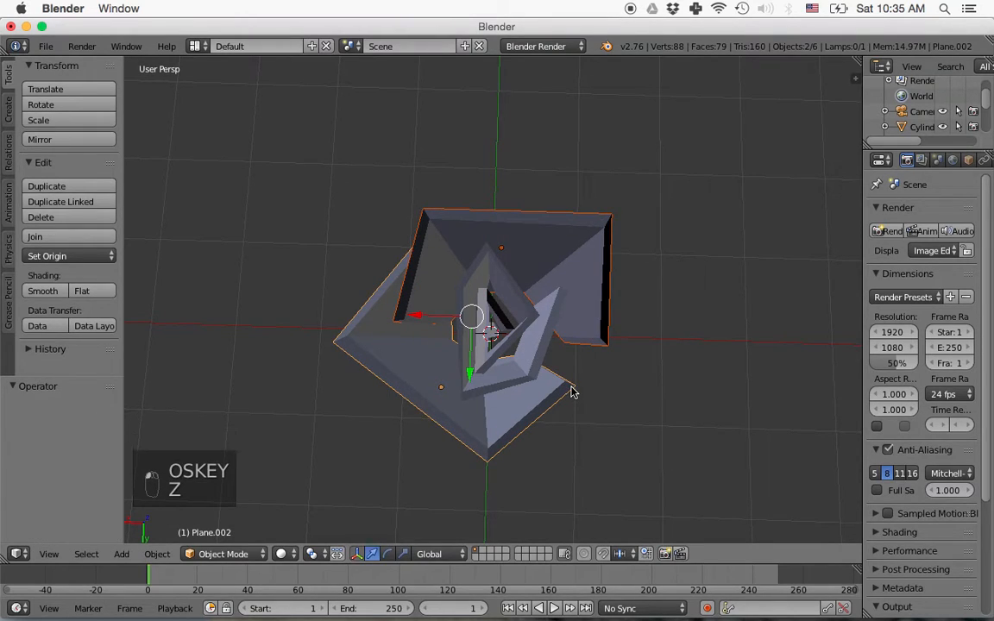
# Scale both outer petals to about 0.785 along X and about 0.847 along Y.
pyautogui.press('s')
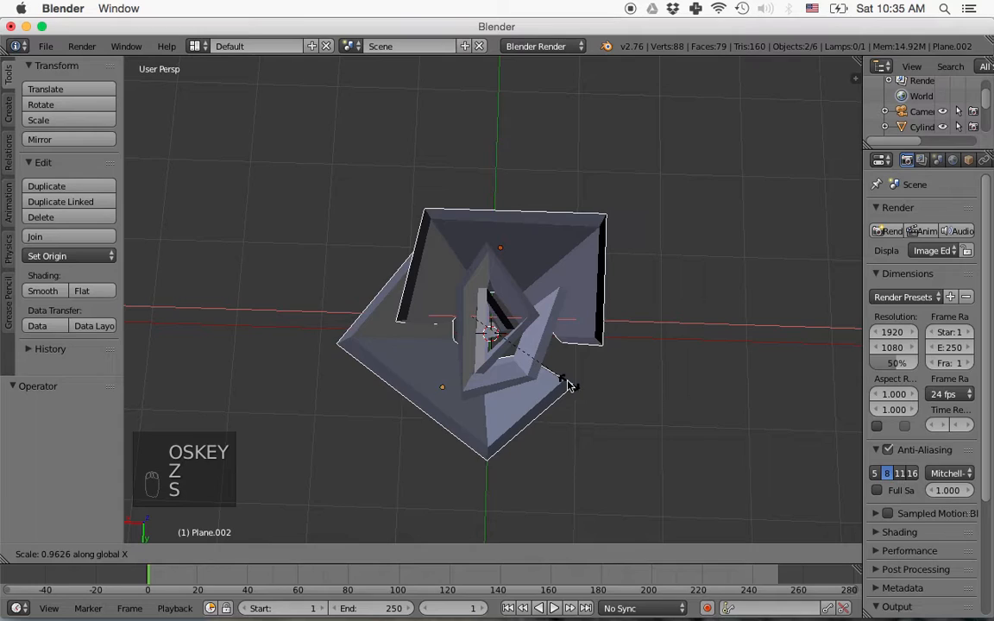
pyautogui.click(552, 375)
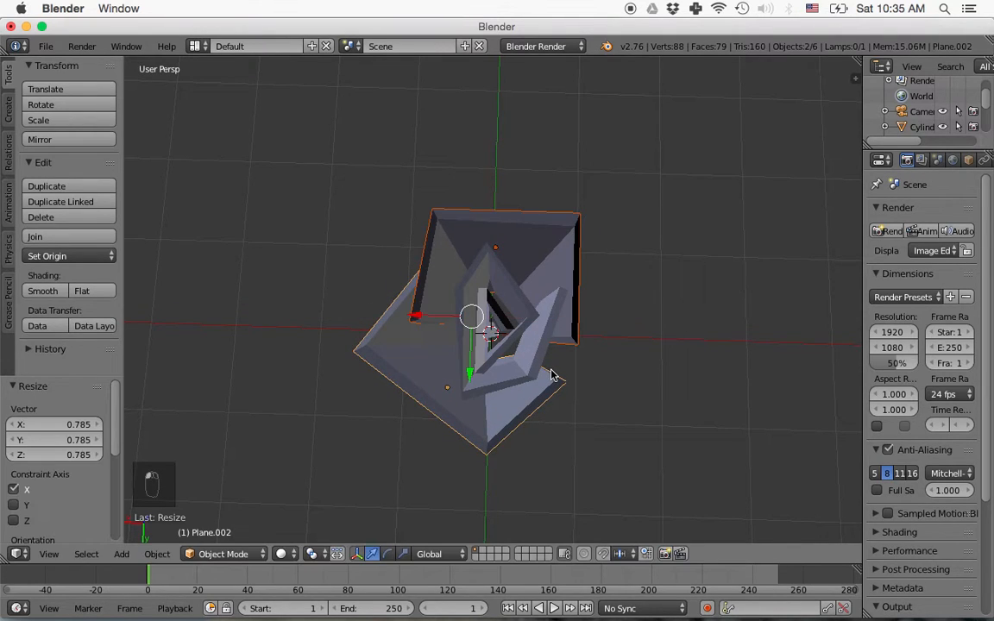
pyautogui.press('s')
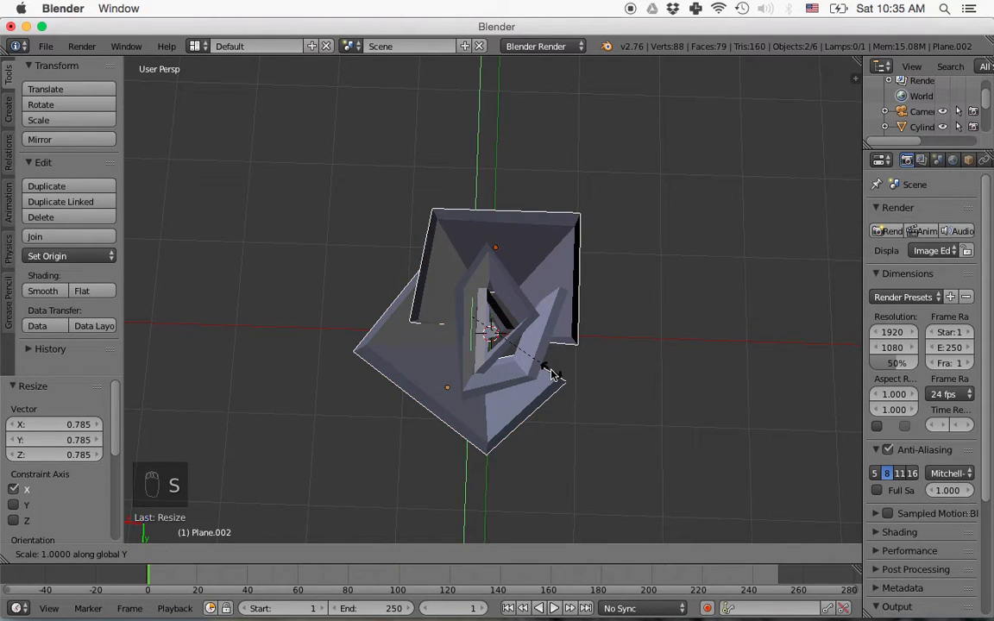
pyautogui.click(554, 370)
# Deselect both petals and adjust the position of the duplicated petal's bottom faces near the stem.
pyautogui.moveTo(555, 370); pyautogui.dragTo(498, 405, button='middle')
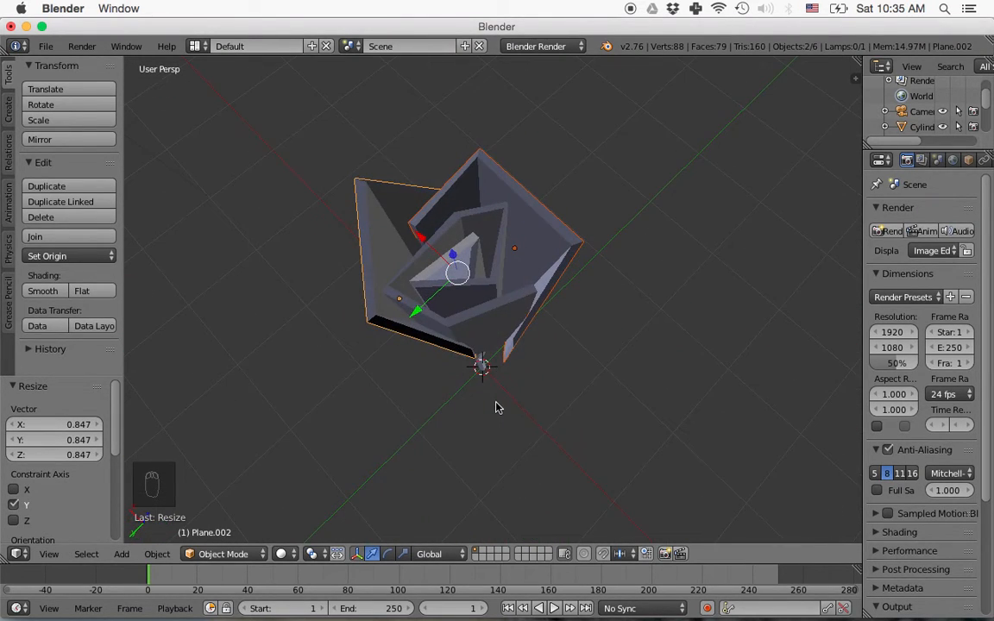
pyautogui.press('Tab')
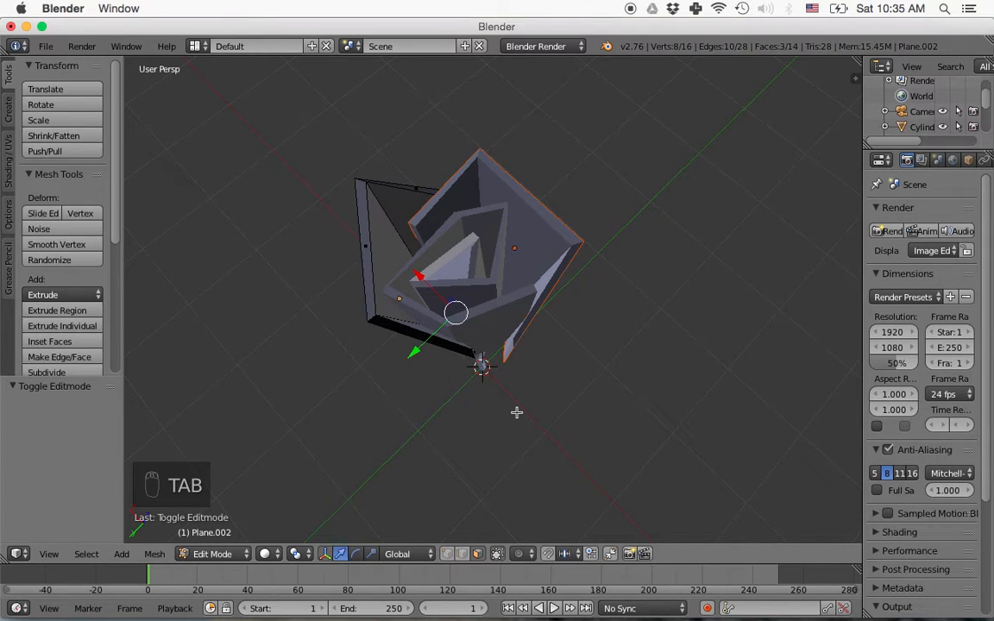
pyautogui.press('Tab')
pyautogui.press('a')
pyautogui.press('a')
pyautogui.press('a')
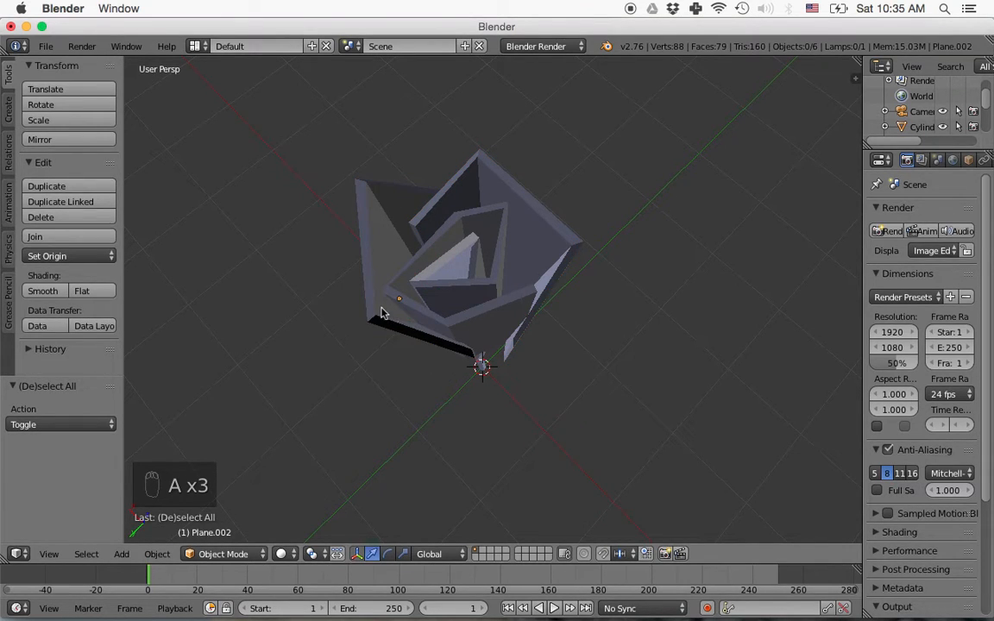
pyautogui.moveTo(398, 339); pyautogui.dragTo(586, 324, button='middle')
pyautogui.press('Tab')
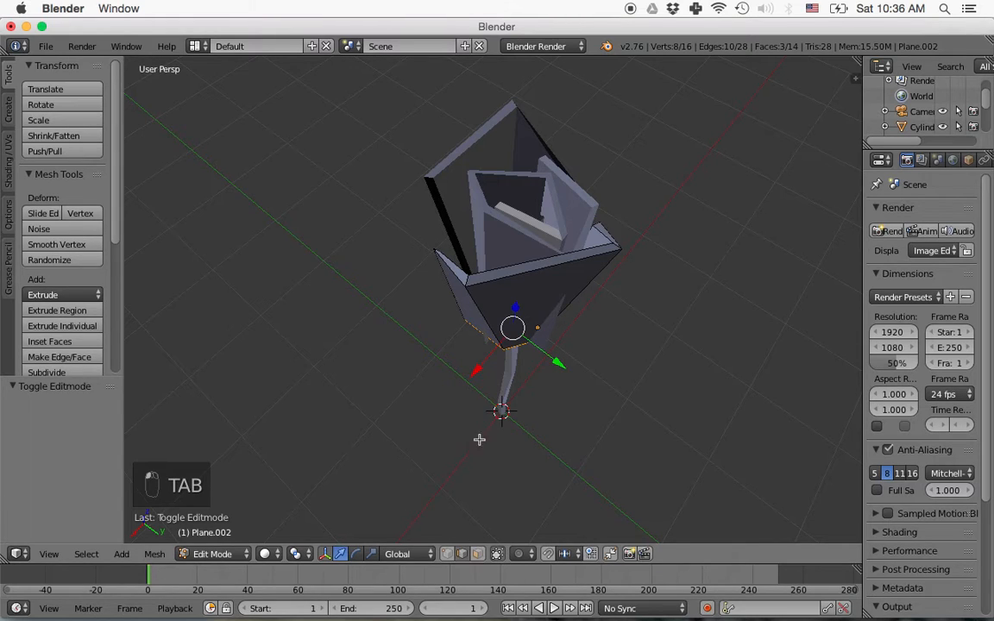
pyautogui.moveTo(509, 314); pyautogui.dragTo(532, 324)
# Duplicate the second outer petal, offsetting the copy about -0.165 in X, -0.137 in Y and 0.006 in Z.
pyautogui.moveTo(533, 324); pyautogui.dragTo(394, 365, button='middle')
pyautogui.press('Tab')
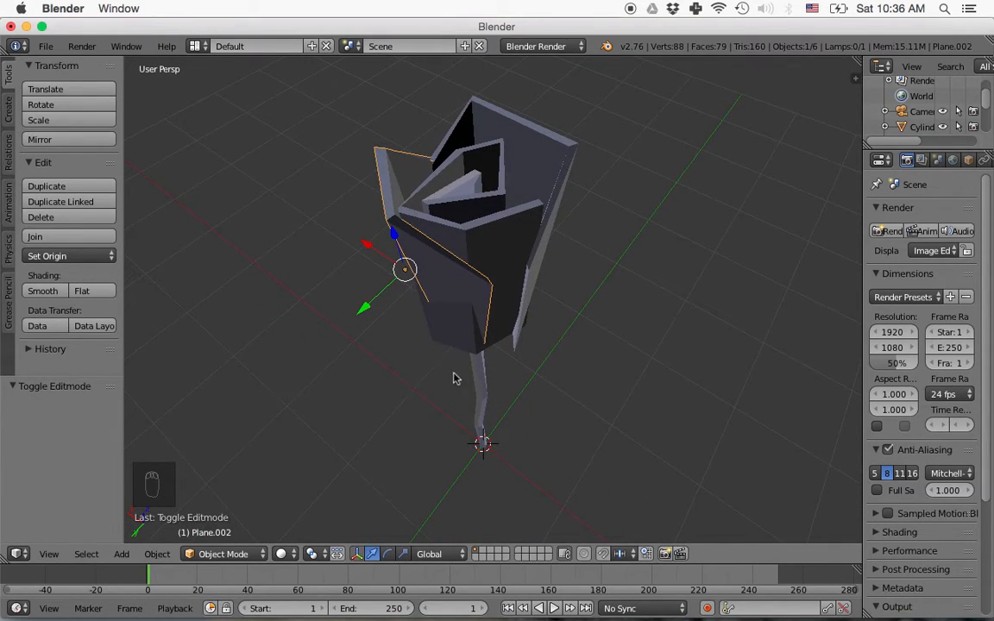
pyautogui.hotkey('shift', 'd')
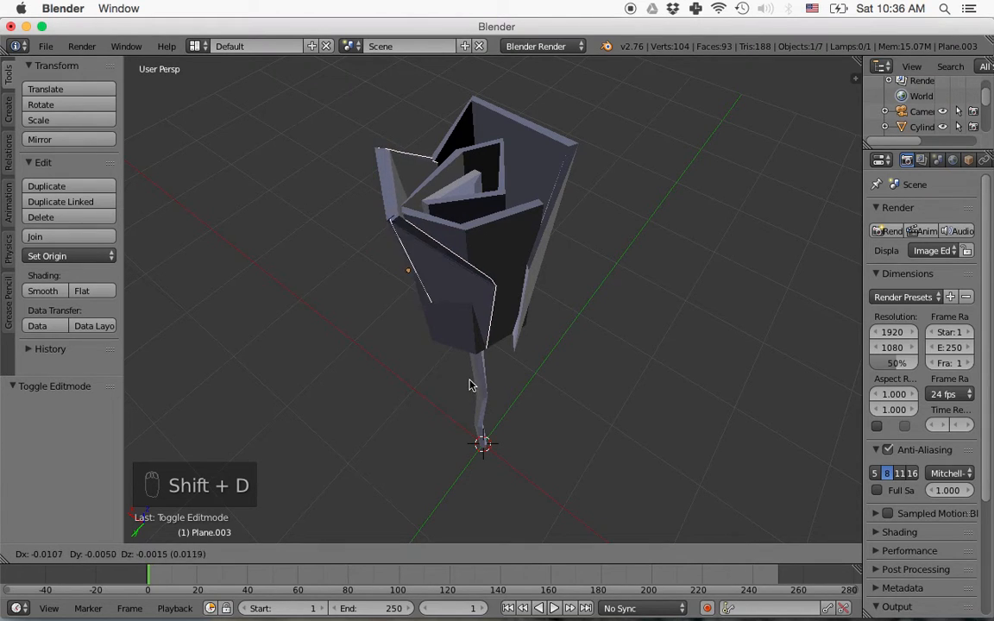
pyautogui.click(524, 380)
# Rotate the third outer petal about 116.65° around the Z axis and move it about -0.327 along X.
pyautogui.moveTo(543, 382); pyautogui.dragTo(516, 423, button='middle')
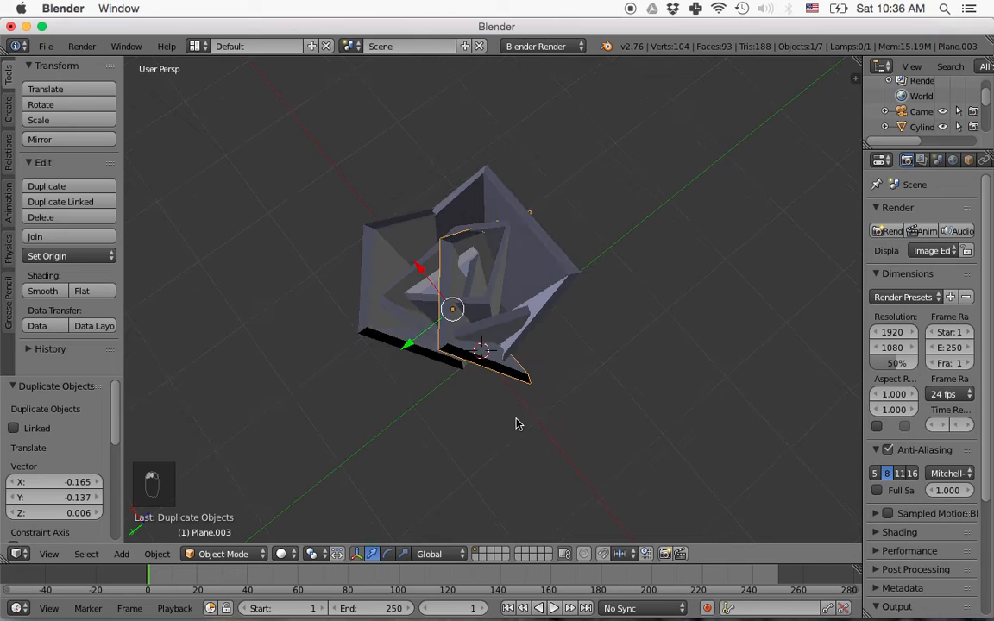
pyautogui.press('r')
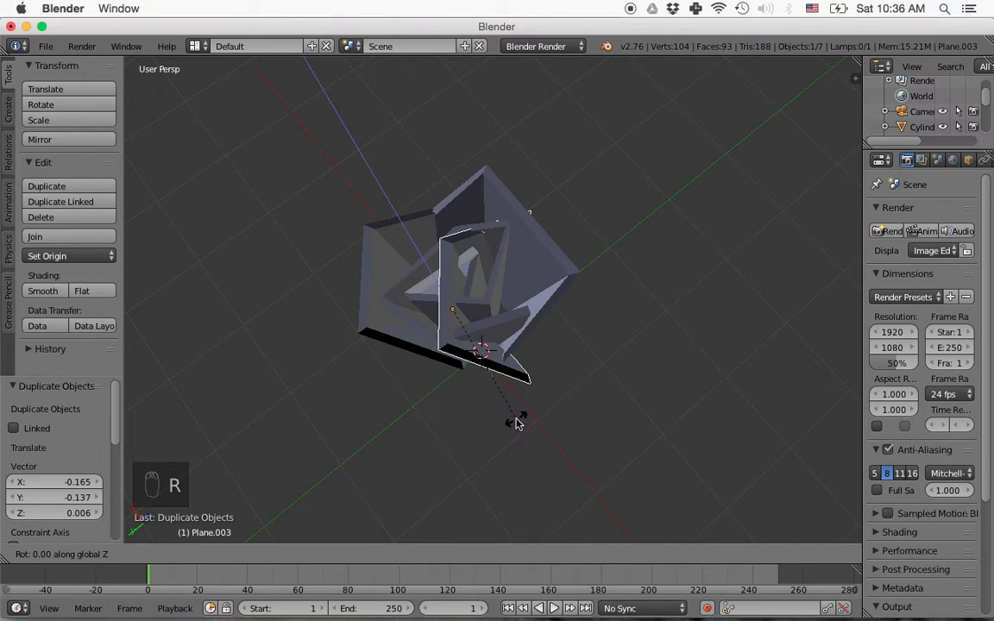
pyautogui.click(503, 231)
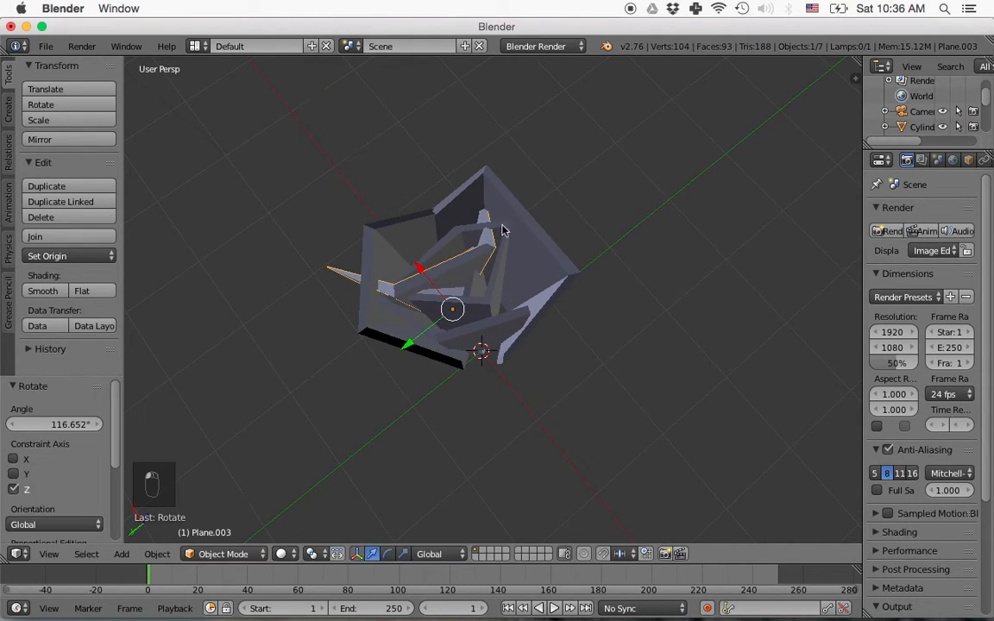
pyautogui.press('g')
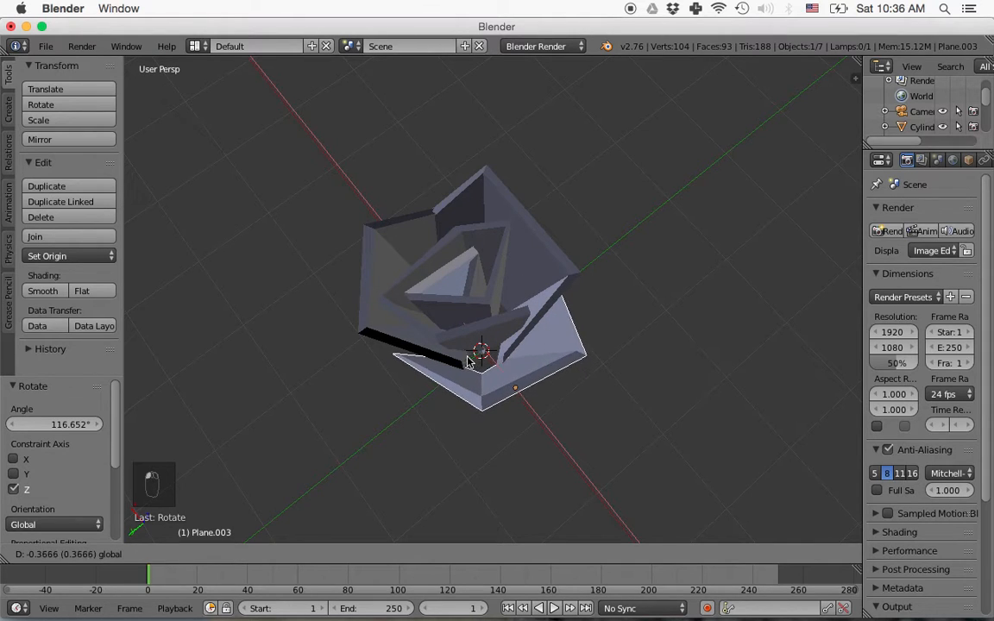
pyautogui.click(462, 356)
# Duplicate the third outer petal, offsetting the copy about 0.177 in X, -0.127 in Y and 0.065 in Z.
pyautogui.moveTo(466, 354); pyautogui.dragTo(399, 354, button='middle')
pyautogui.hotkey('shift', 'd')
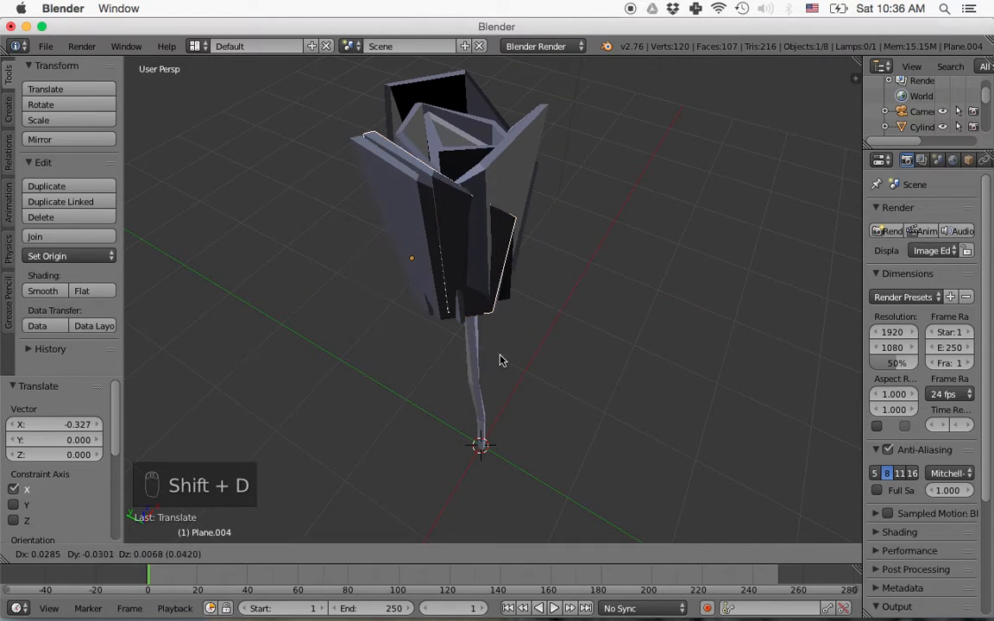
pyautogui.click(541, 329)
# Rotate the fourth outer petal and reposition it around the rose, finishing with a shift of about 0.102 along Y.
pyautogui.moveTo(582, 350); pyautogui.dragTo(542, 411, button='middle')
pyautogui.press('r')
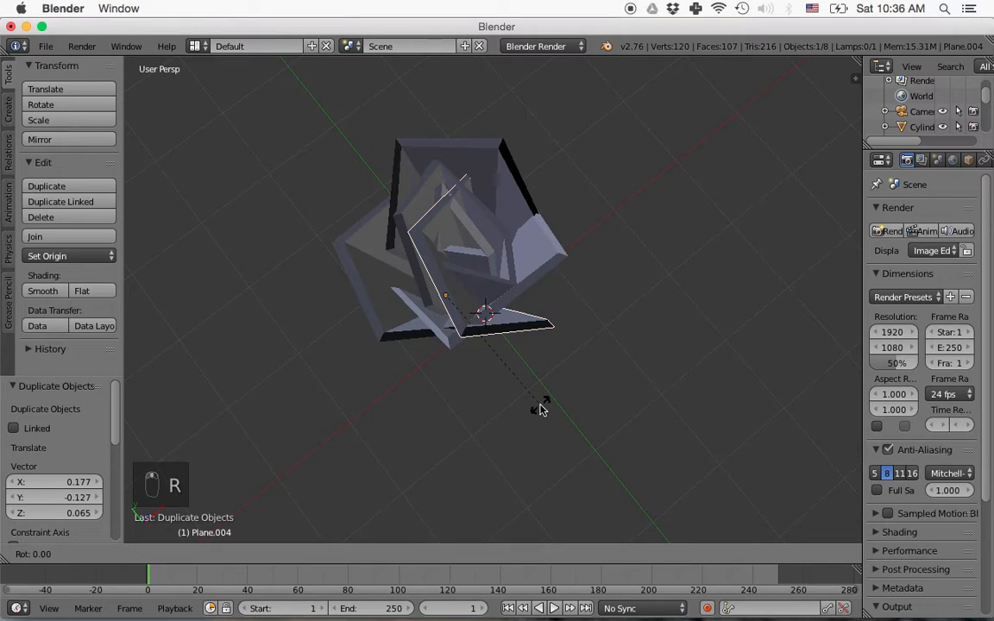
pyautogui.click(549, 275)
pyautogui.moveTo(419, 258); pyautogui.dragTo(468, 319)
pyautogui.moveTo(539, 330); pyautogui.dragTo(368, 298)
pyautogui.press('KP_7')
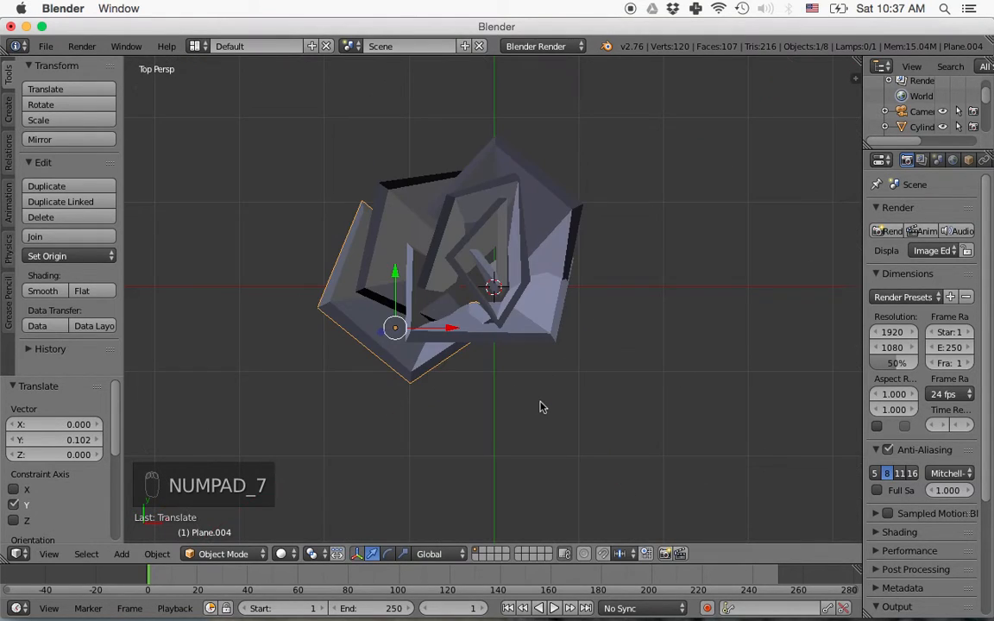
# Move the fourth outer petal about 0.028 along X and about -0.071 along Z.
pyautogui.press('KP_5')
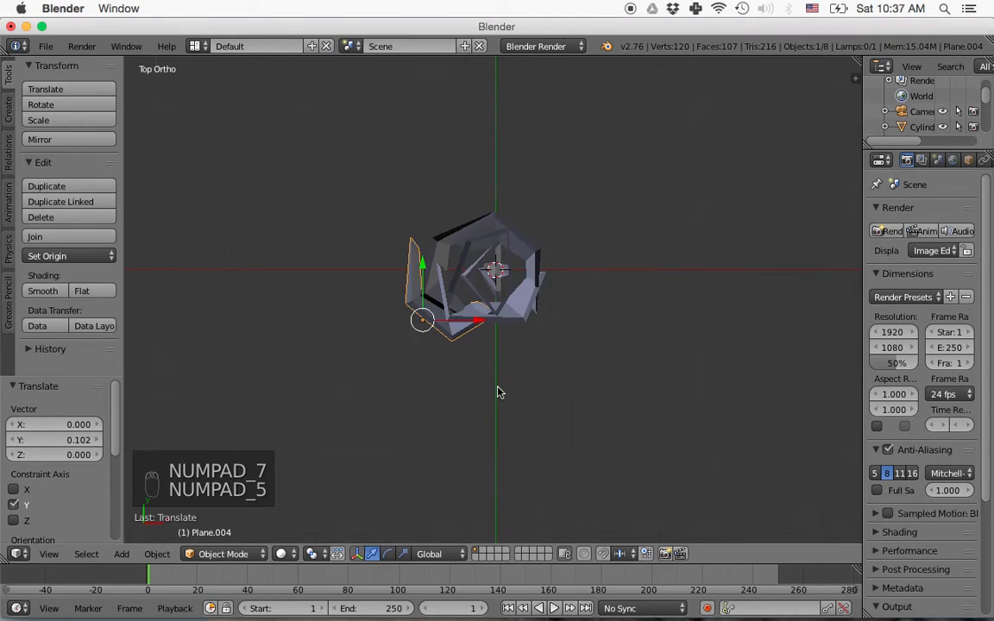
pyautogui.scroll(5, 492, 372)
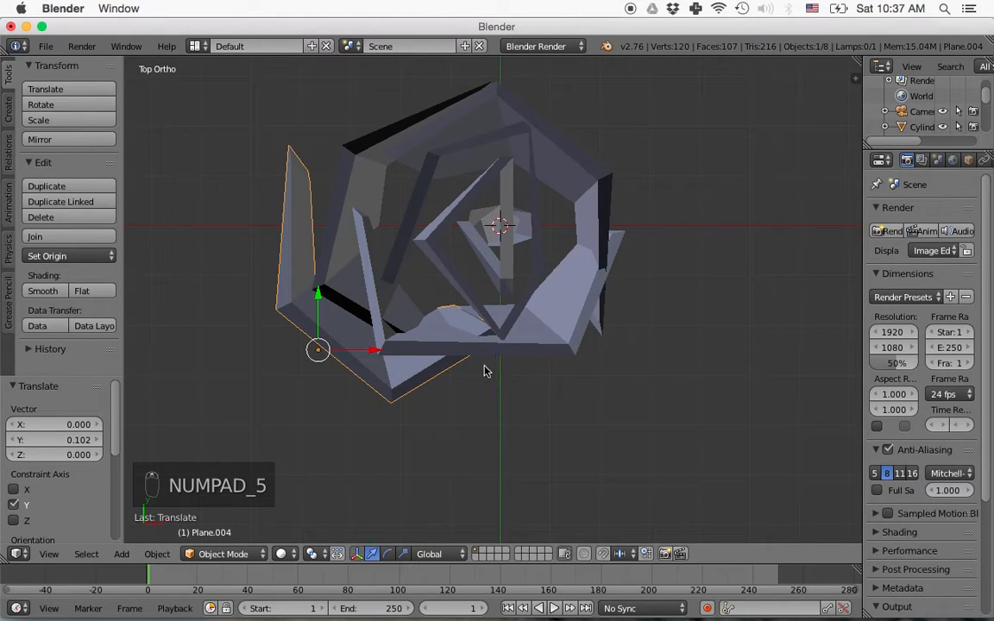
pyautogui.moveTo(373, 358); pyautogui.dragTo(392, 367)
pyautogui.moveTo(423, 407); pyautogui.dragTo(535, 221, button='middle')
pyautogui.scroll(-4, 491, 295)
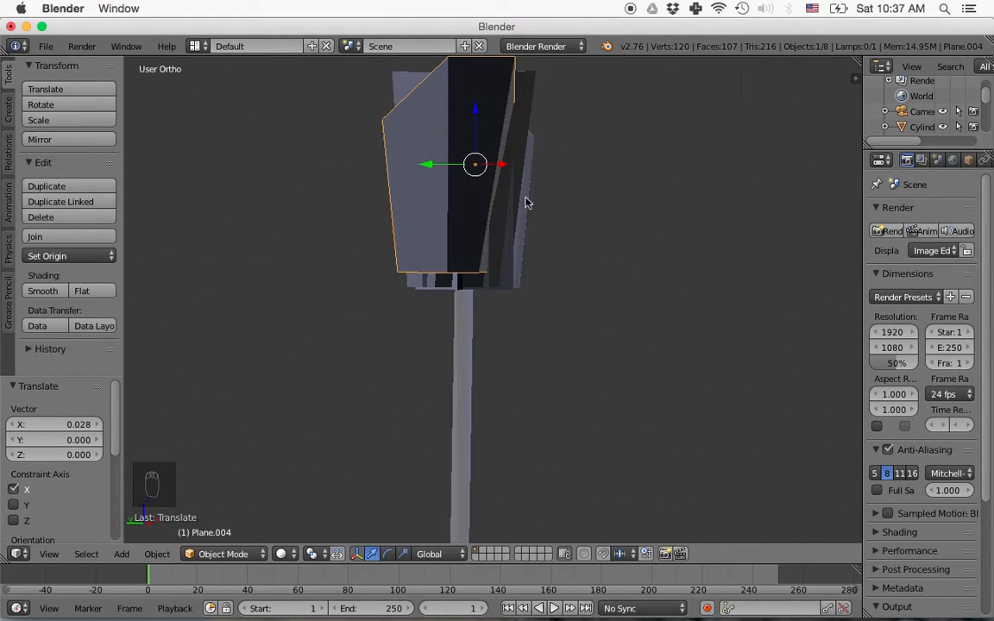
pyautogui.moveTo(472, 112); pyautogui.dragTo(475, 131)
pyautogui.moveTo(583, 255); pyautogui.dragTo(607, 311, button='middle')
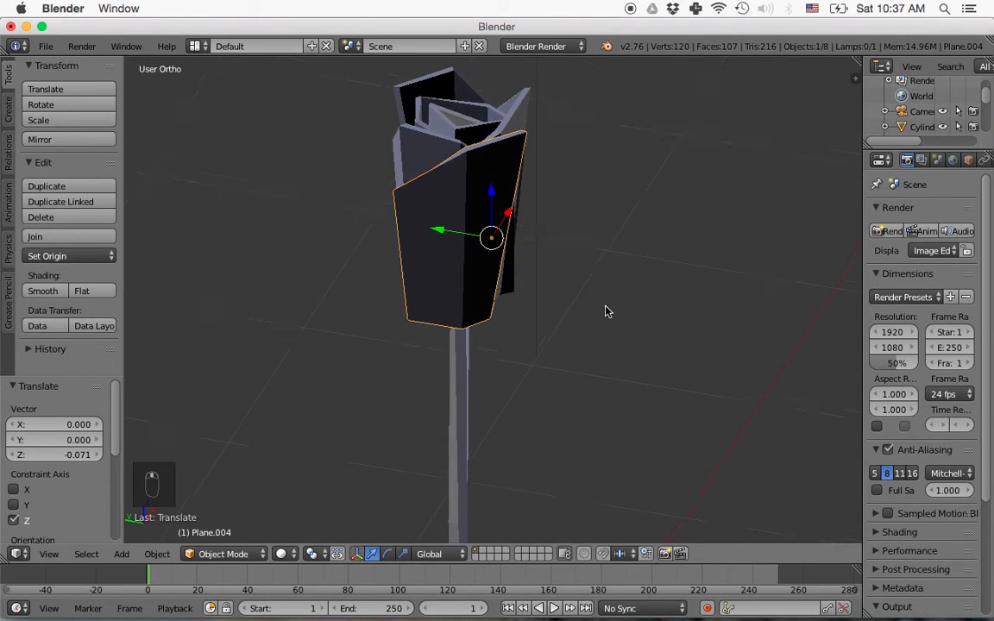
# Scale the fourth outer petal along Z by about 0.729 and again by about 1.201, and move it about -0.036 along Z.
pyautogui.press('s')
pyautogui.press('z')
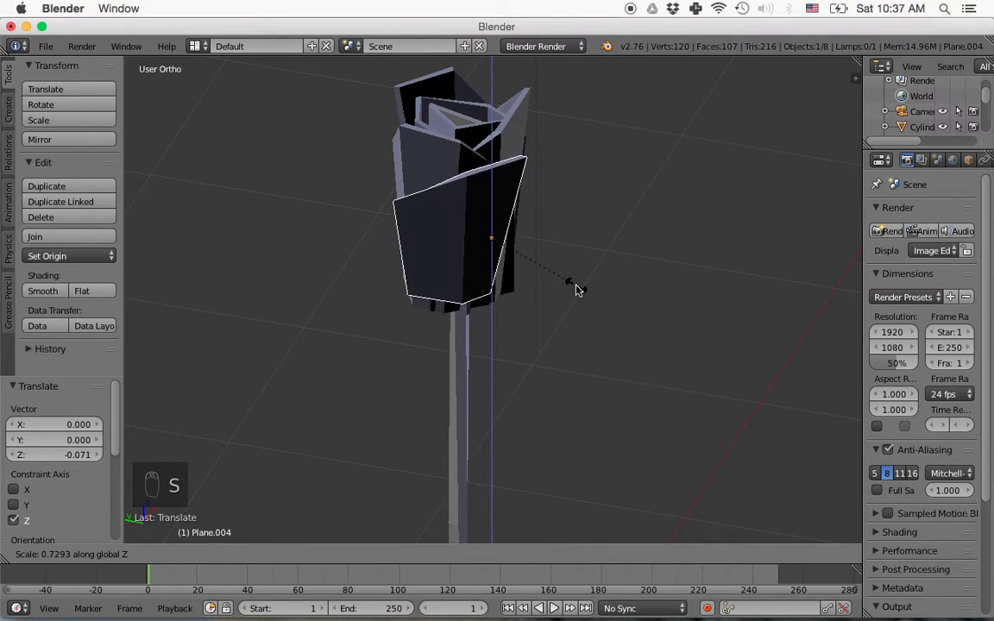
pyautogui.click(578, 290)
pyautogui.moveTo(579, 291); pyautogui.dragTo(544, 320, button='middle')
pyautogui.moveTo(520, 303); pyautogui.dragTo(556, 286, button='middle')
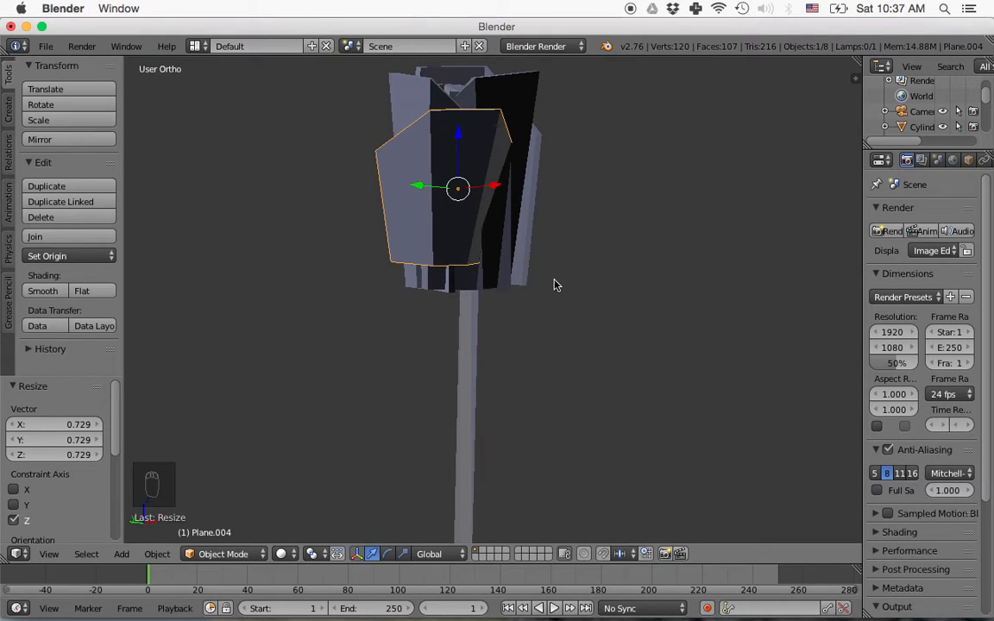
pyautogui.press('s')
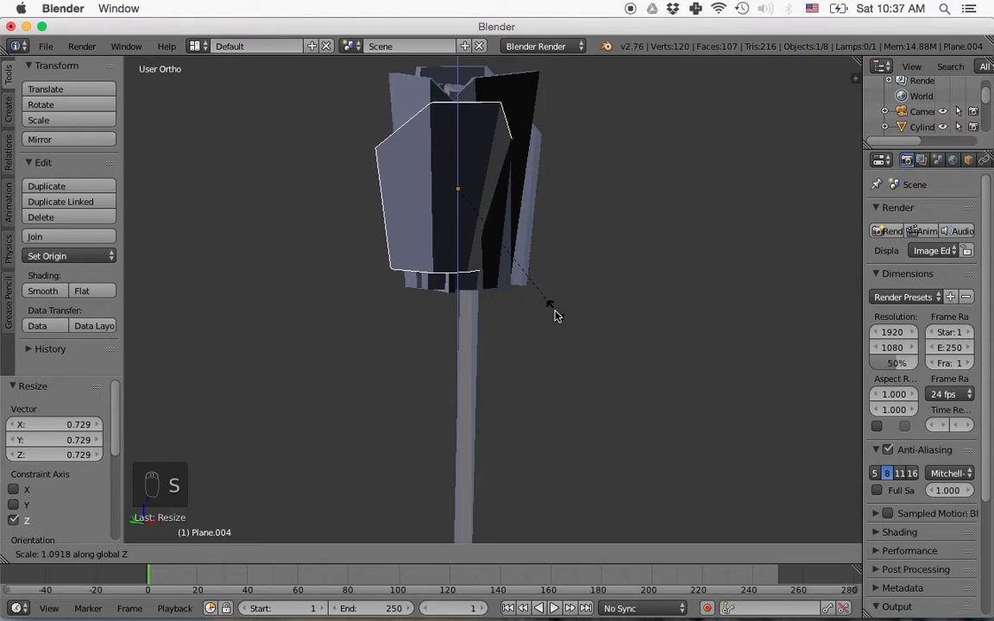
pyautogui.click(559, 328)
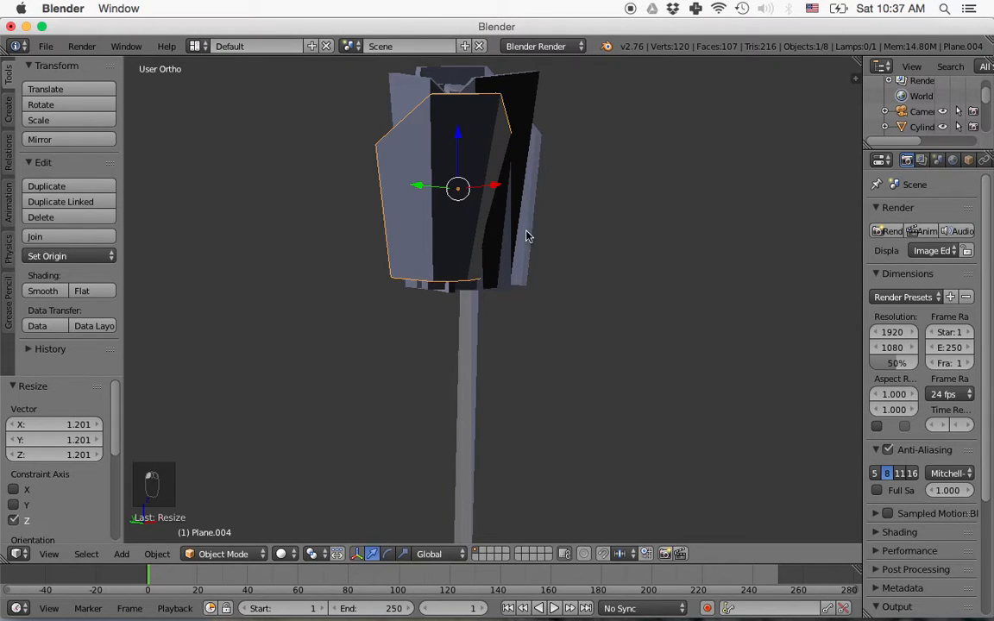
pyautogui.moveTo(460, 138)
pyautogui.mouseDown()
pyautogui.moveTo(462, 158)
pyautogui.moveTo(468, 153)
pyautogui.mouseUp()
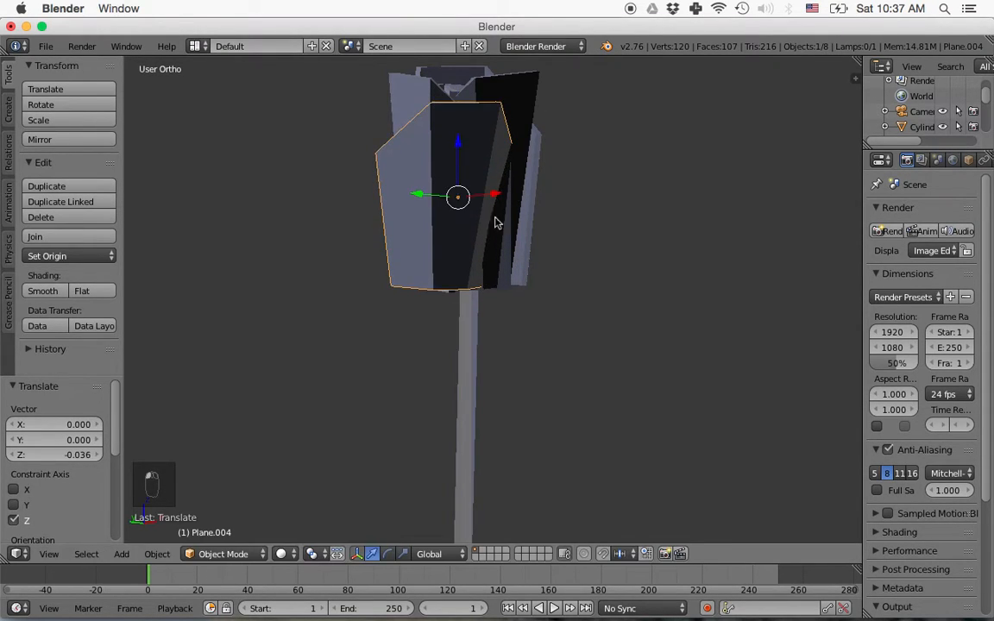
# Rotate the fourth outer petal about -9.495° around the Z axis.
pyautogui.moveTo(497, 220); pyautogui.dragTo(509, 377, button='middle')
pyautogui.press('r')
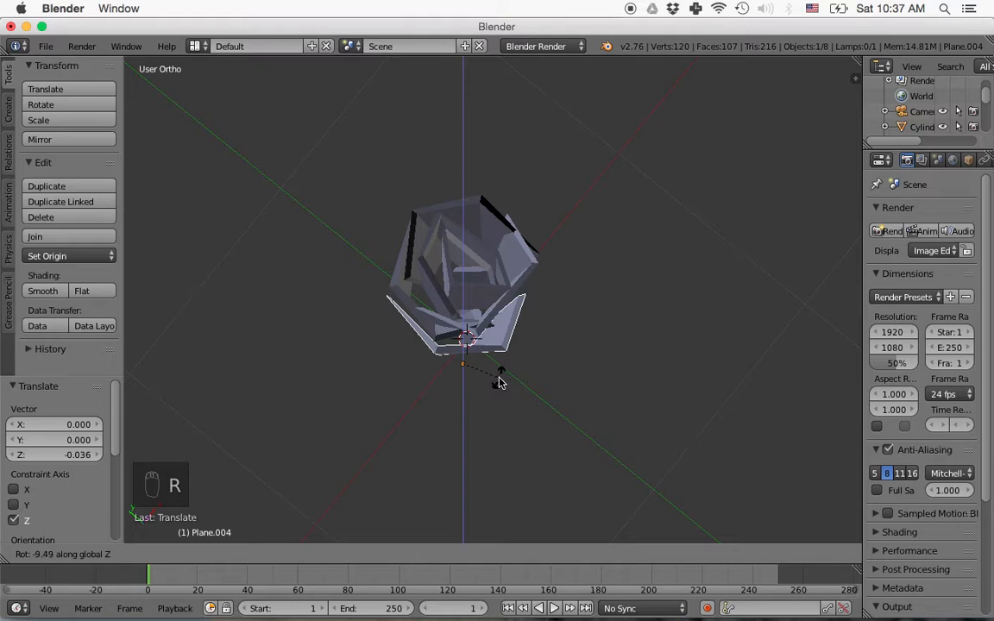
pyautogui.click(499, 383)
# Move the three bottom faces of the fourth outer petal along X toward the stem and about 0.045 along Y.
pyautogui.moveTo(506, 382); pyautogui.dragTo(422, 346, button='middle')
pyautogui.scroll(-5, 489, 249)
pyautogui.scroll(3, 562, 332)
pyautogui.scroll(4, 476, 314)
pyautogui.scroll(-1, 476, 315)
pyautogui.moveTo(475, 316); pyautogui.dragTo(520, 147, button='middle')
pyautogui.moveTo(479, 310); pyautogui.dragTo(499, 255, button='middle')
pyautogui.scroll(4, 496, 279)
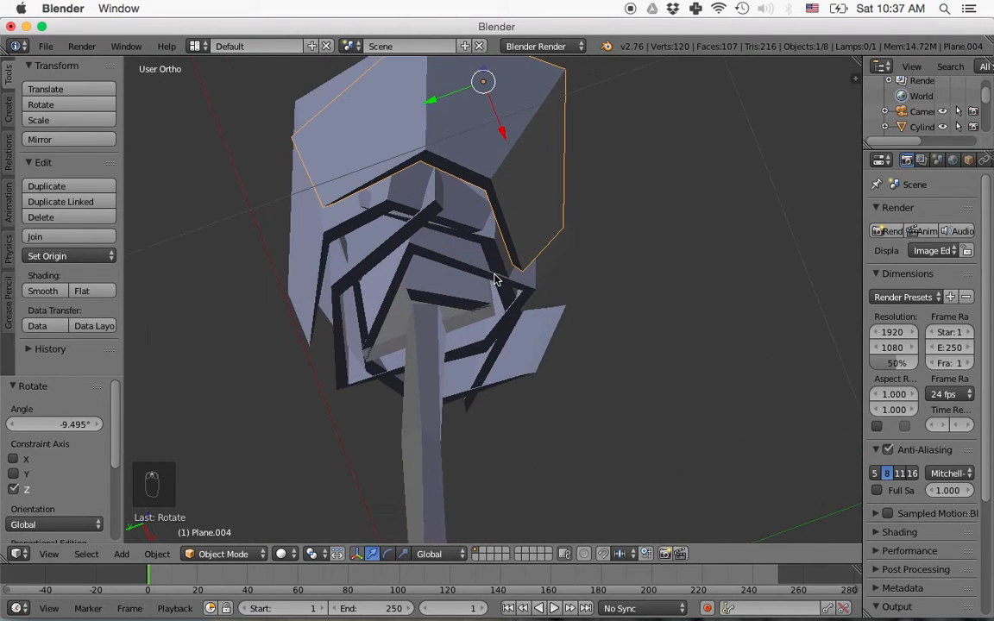
pyautogui.press('Tab')
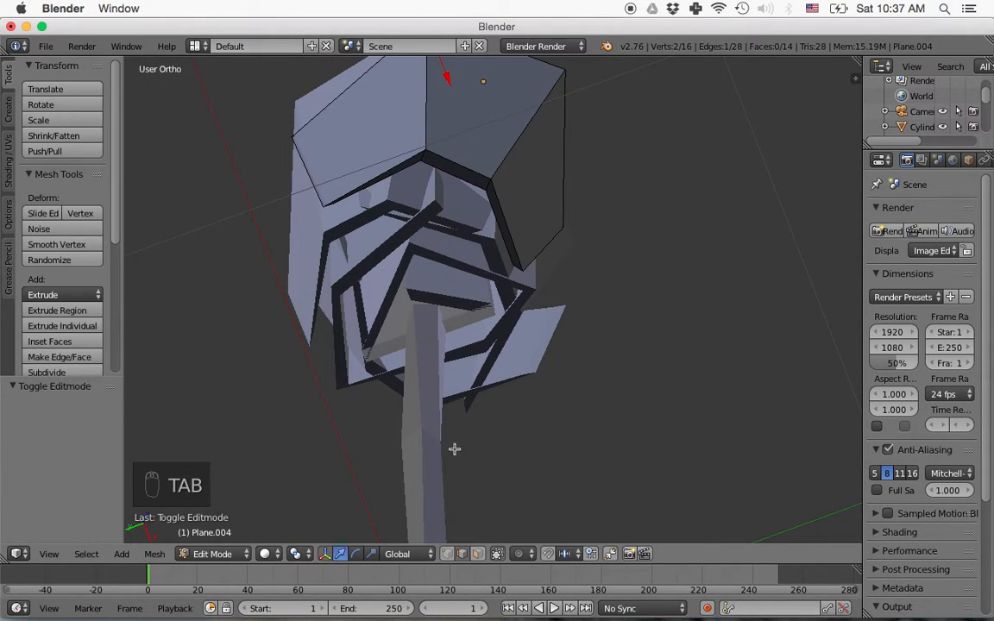
pyautogui.keyDown('shift'); pyautogui.rightClick(405, 165); pyautogui.keyUp('shift')
pyautogui.keyDown('shift'); pyautogui.rightClick(499, 212); pyautogui.keyUp('shift')
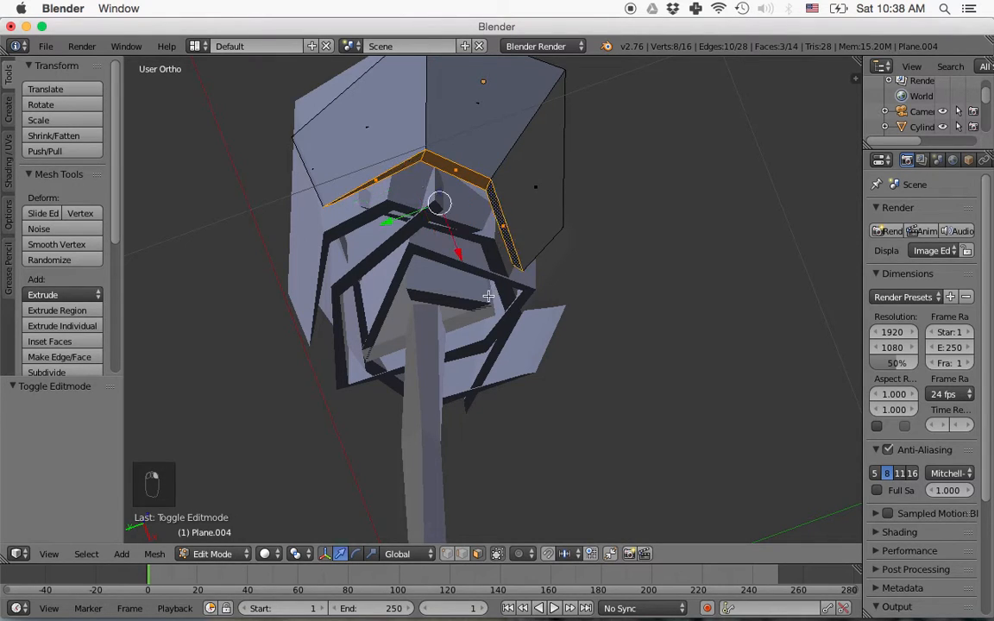
pyautogui.moveTo(459, 258); pyautogui.dragTo(475, 287)
pyautogui.moveTo(402, 254); pyautogui.dragTo(383, 262)
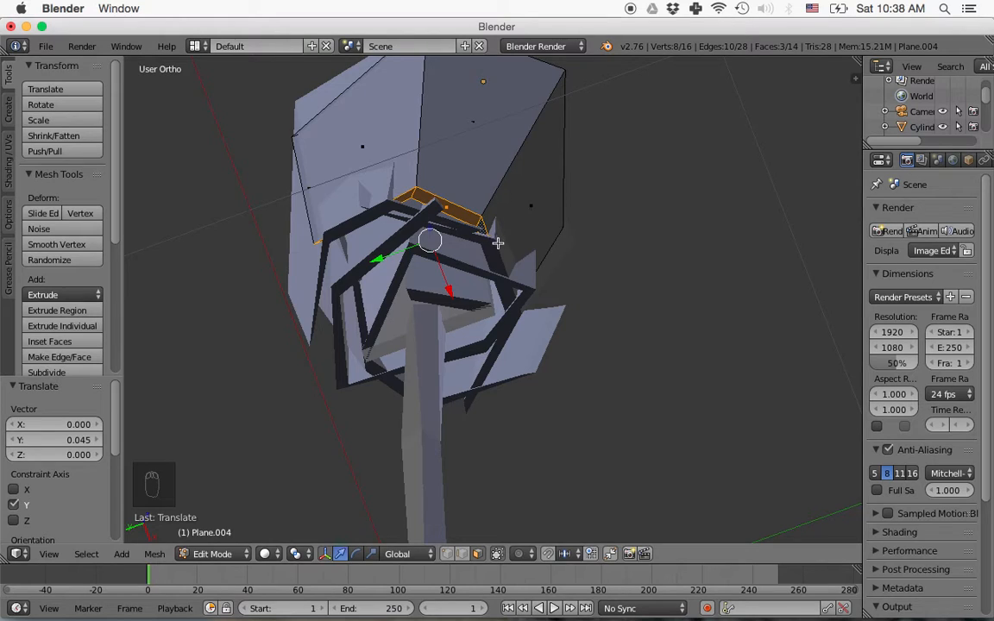
pyautogui.moveTo(504, 231); pyautogui.dragTo(512, 288, button='middle')
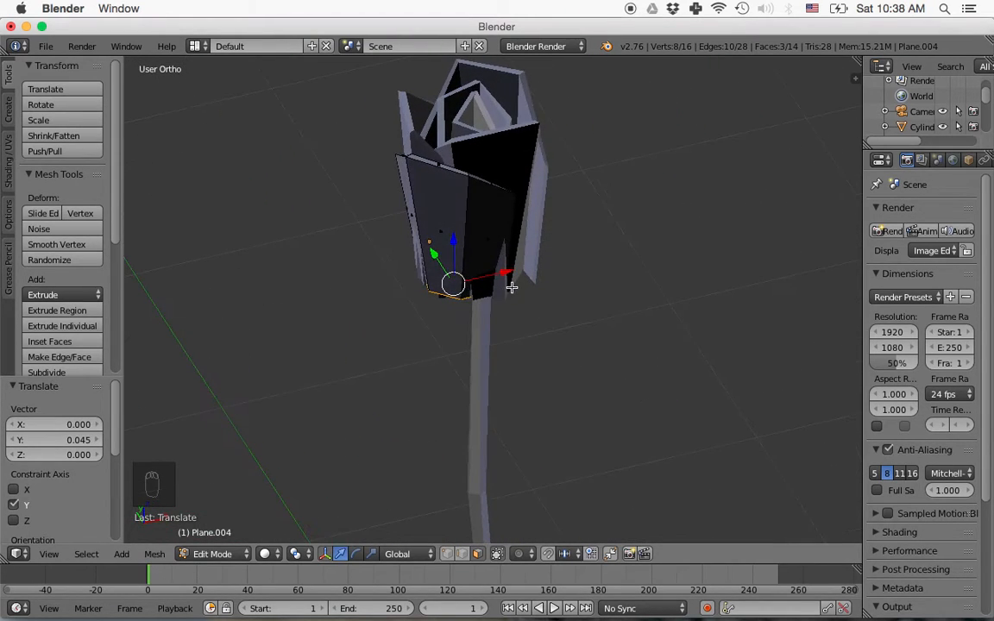
pyautogui.press('Tab')
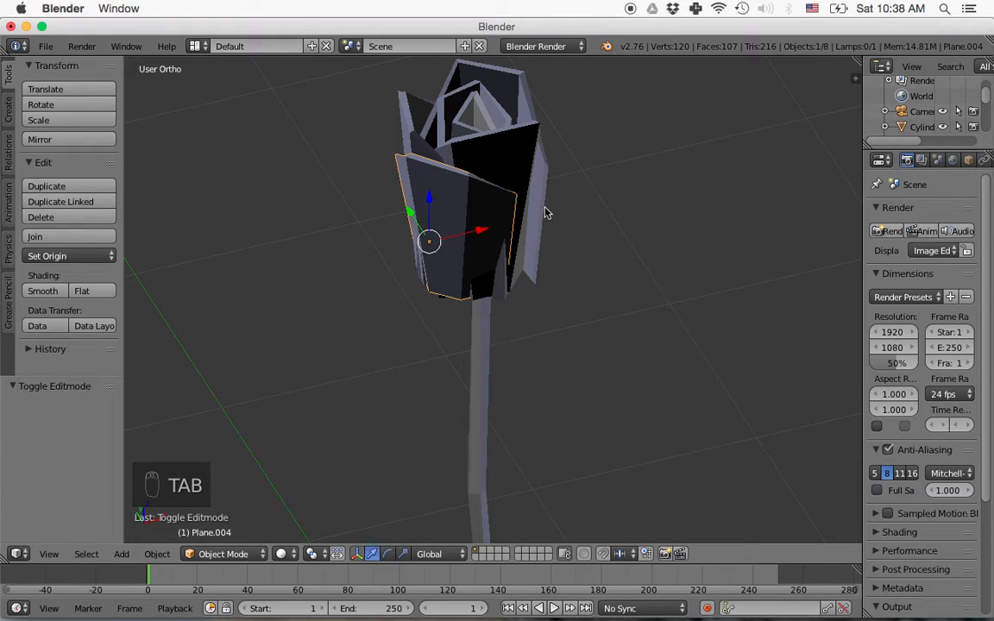
# Duplicate the fourth outer petal with an offset of about 0.273, -0.065, 0.052 and rotate the copy about 71.44° around Z.
pyautogui.hotkey('shift', 'd')
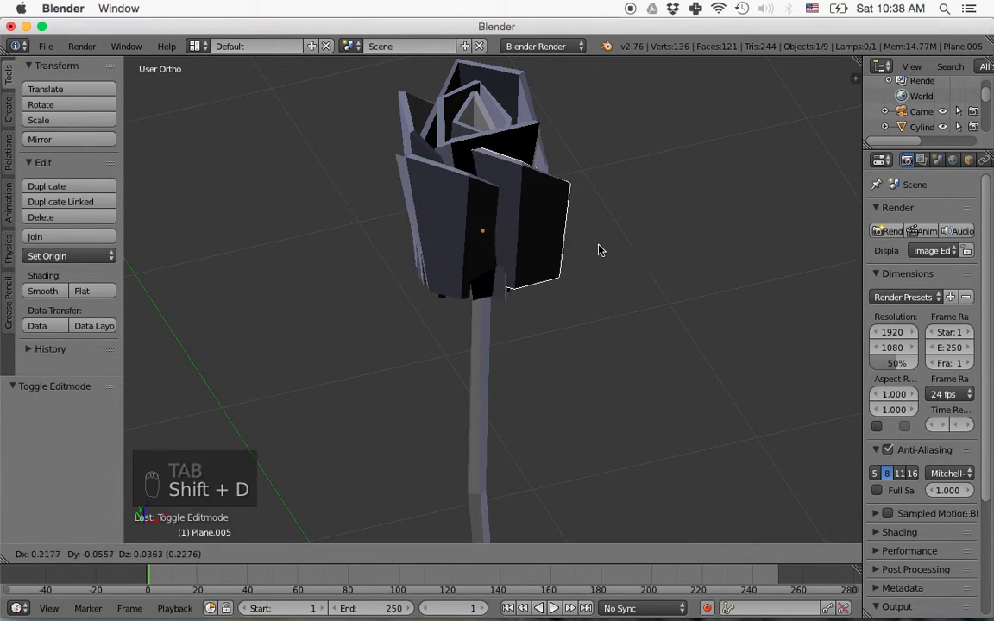
pyautogui.click(608, 245)
pyautogui.moveTo(608, 245); pyautogui.dragTo(536, 304, button='middle')
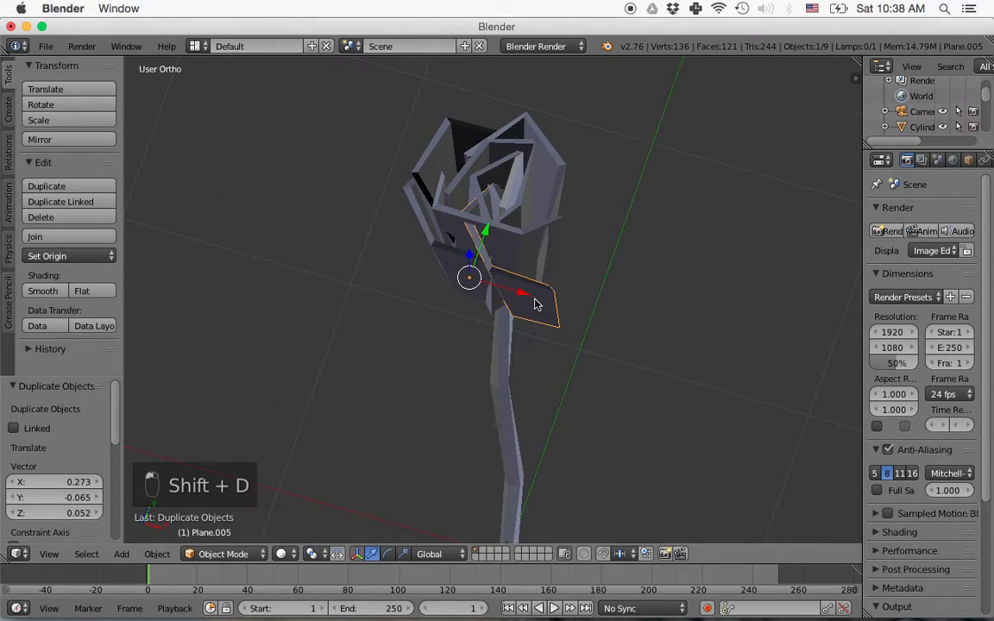
pyautogui.press('r')
pyautogui.press('z')
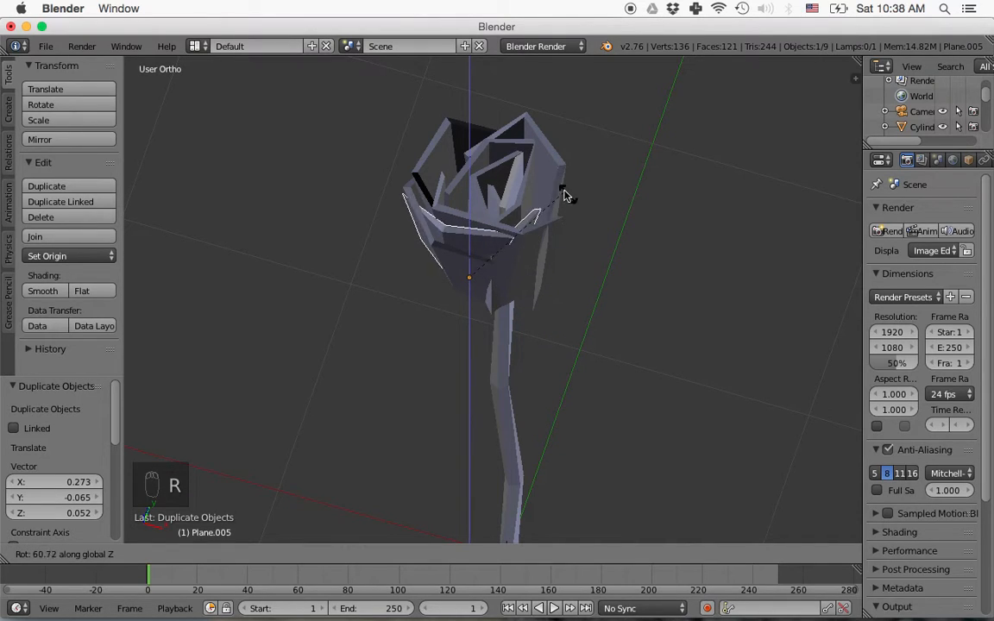
pyautogui.click(539, 194)
# Move the fifth outer petal against the rose, shifting it about 0.230 along X, outward along Y and about -0.036 along Z.
pyautogui.press('g')
pyautogui.press('x')
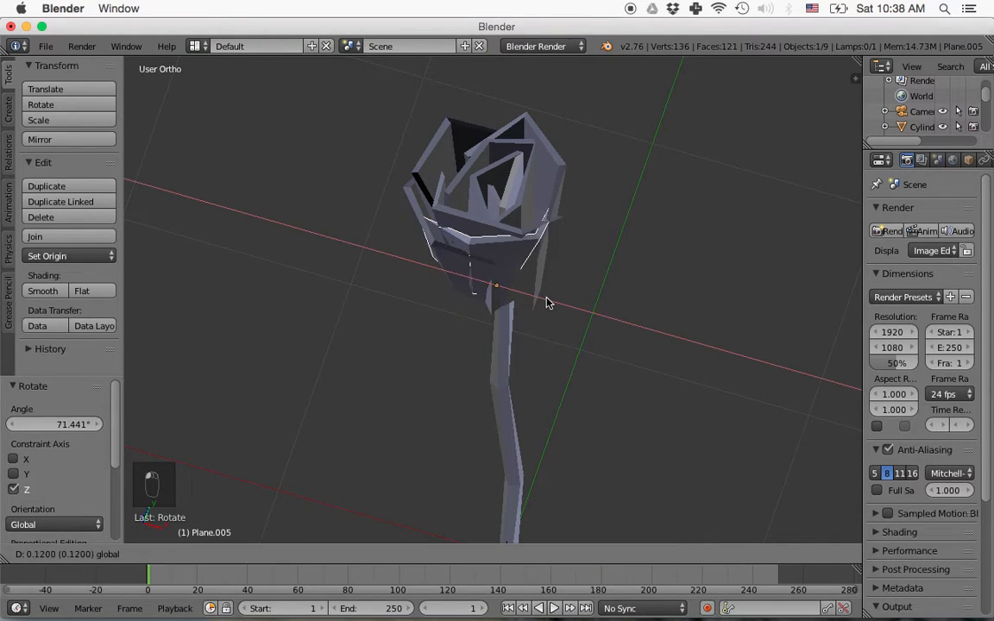
pyautogui.click(511, 279)
pyautogui.press('g')
pyautogui.press('z')
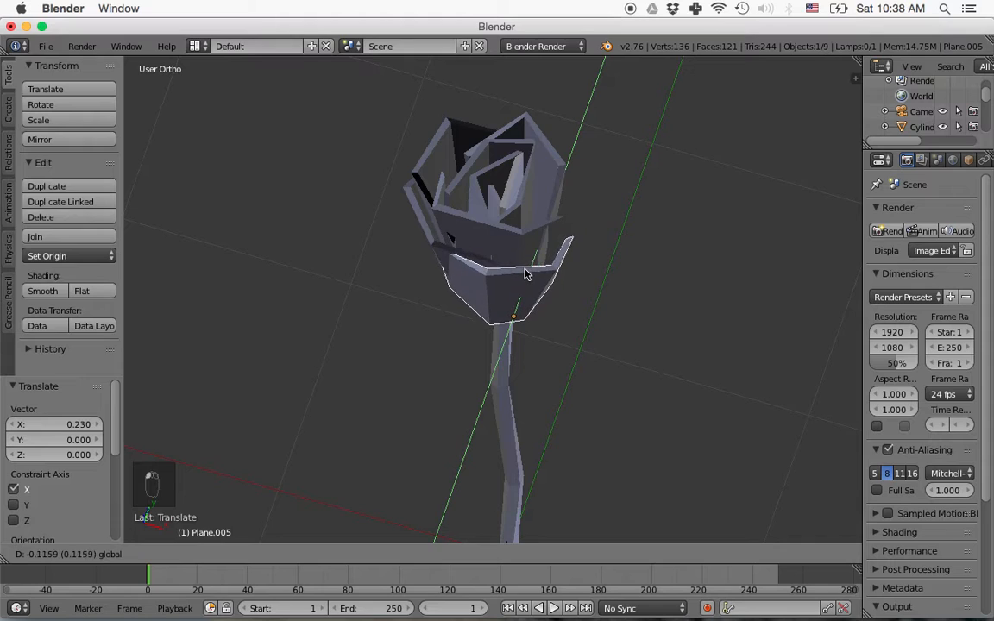
pyautogui.click(519, 283)
pyautogui.moveTo(519, 283); pyautogui.dragTo(396, 286, button='middle')
pyautogui.press('g')
pyautogui.press('z')
pyautogui.click(577, 184)
# Duplicate the fifth outer petal with an offset of about -0.056, 0.366, -0.135 and rotate the copy about 94.385° around Z.
pyautogui.hotkey('shift', 'd')
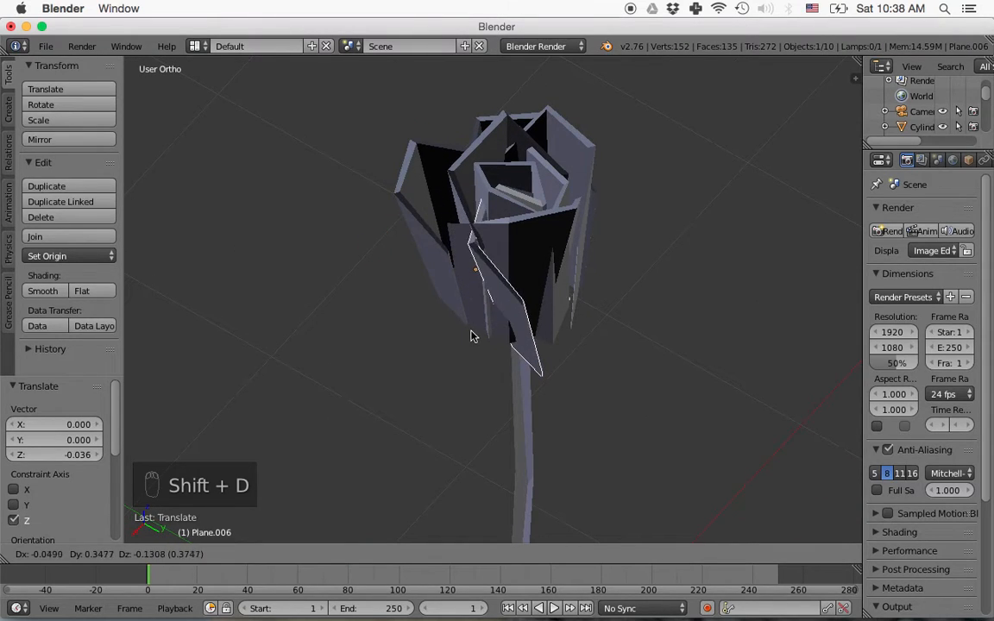
pyautogui.click(508, 322)
pyautogui.press('r')
pyautogui.press('z')
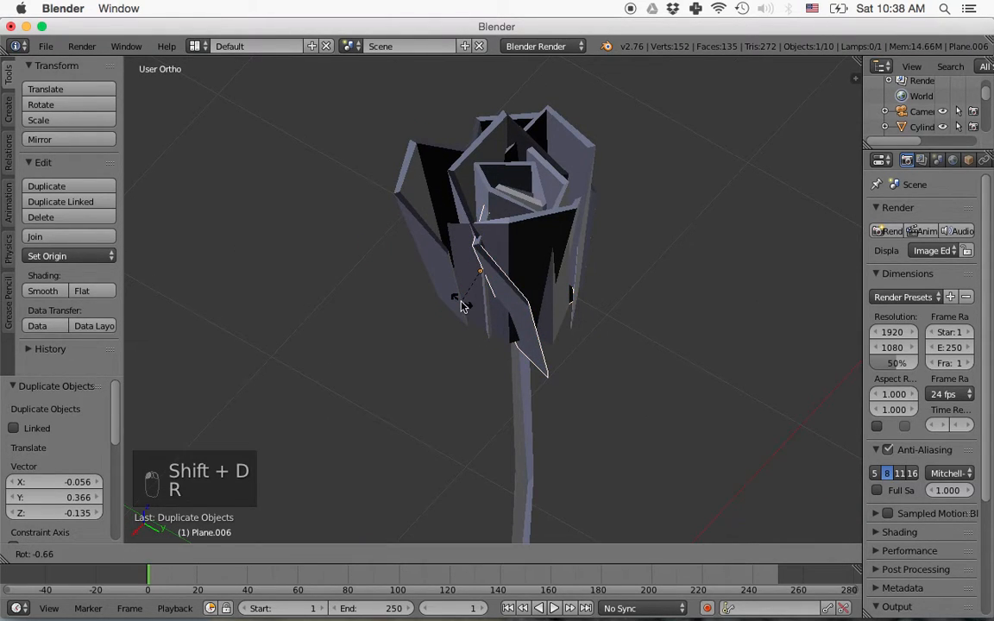
pyautogui.click(531, 303)
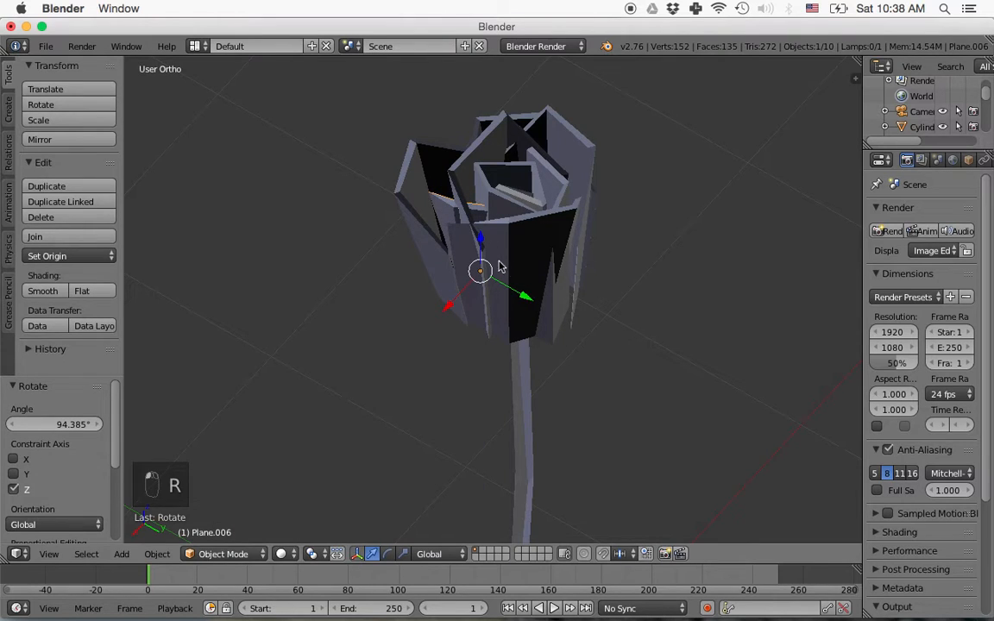
# Reposition the sixth outer petal along Y and about 0.262 along X, rotate it slightly around Z and shift it about -0.062 along Y.
pyautogui.moveTo(524, 297); pyautogui.dragTo(583, 330)
pyautogui.moveTo(523, 345); pyautogui.dragTo(475, 376)
pyautogui.moveTo(517, 353); pyautogui.dragTo(525, 406, button='middle')
pyautogui.press('r')
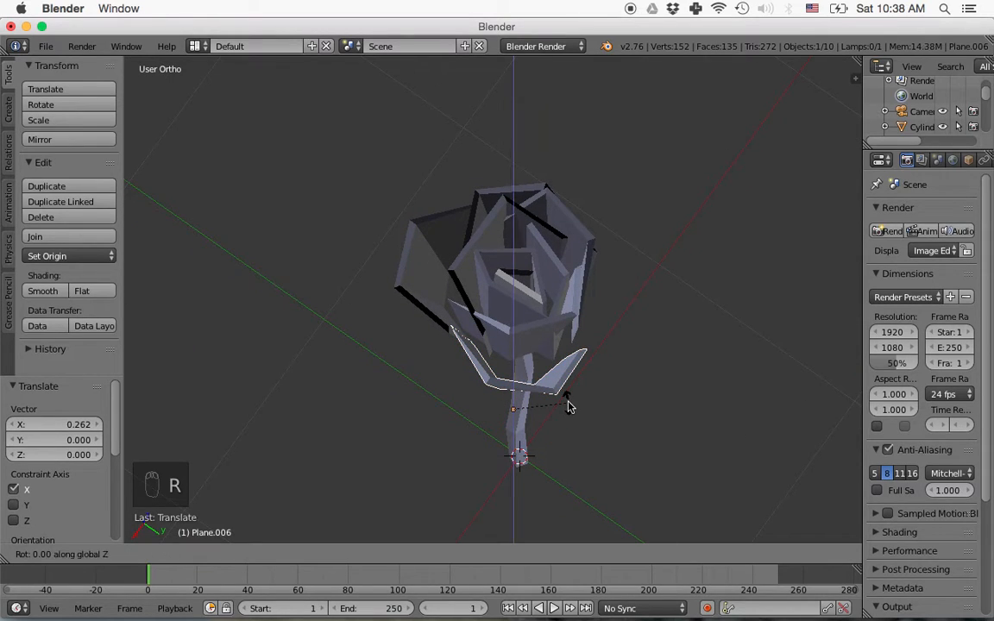
pyautogui.click(568, 397)
pyautogui.moveTo(558, 440); pyautogui.dragTo(543, 433)
# Raise the sixth outer petal about 0.113 along Z and lower the fifth outer petal about 0.036.
pyautogui.moveTo(540, 423); pyautogui.dragTo(579, 246, button='middle')
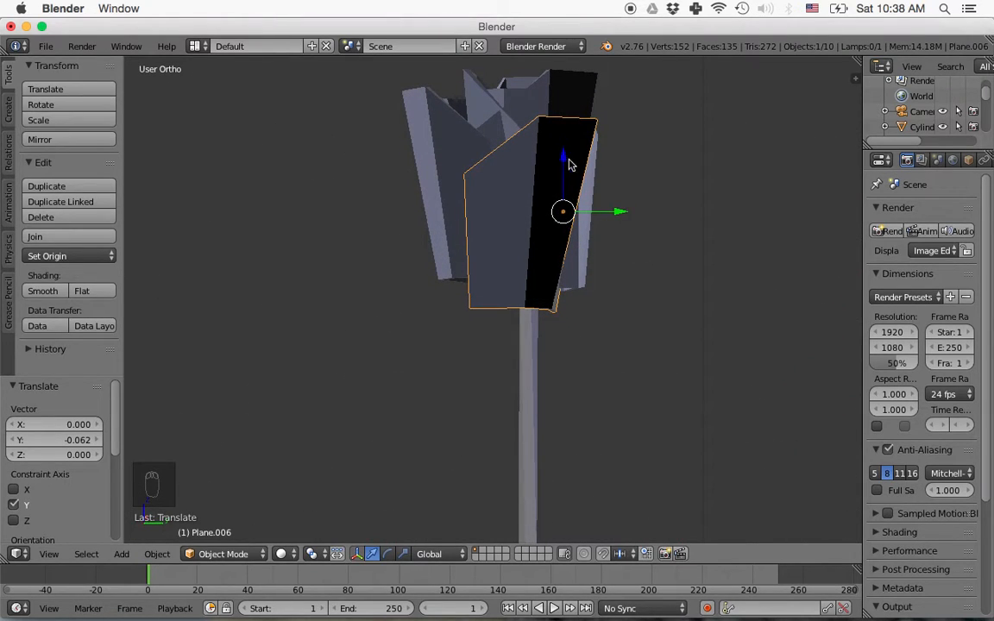
pyautogui.press('KP_1')
pyautogui.press('KP_3')
pyautogui.moveTo(576, 192); pyautogui.dragTo(569, 148)
pyautogui.rightClick(457, 185)
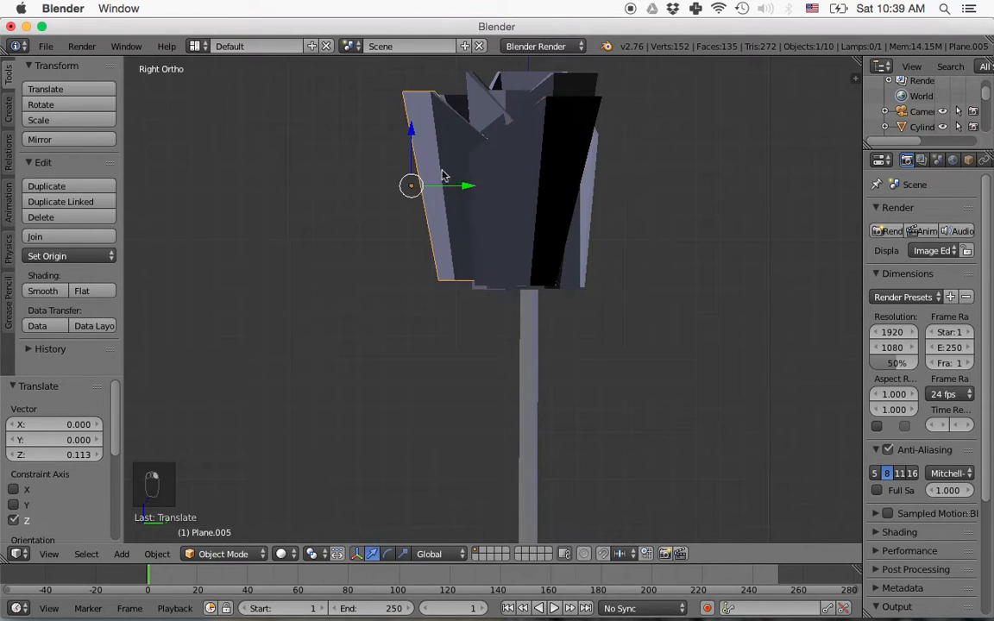
pyautogui.moveTo(410, 135); pyautogui.dragTo(424, 151)
# Move the sixth outer petal about 0.251 along X, away from the rose.
pyautogui.rightClick(531, 183)
pyautogui.moveTo(531, 186); pyautogui.dragTo(483, 238, button='middle')
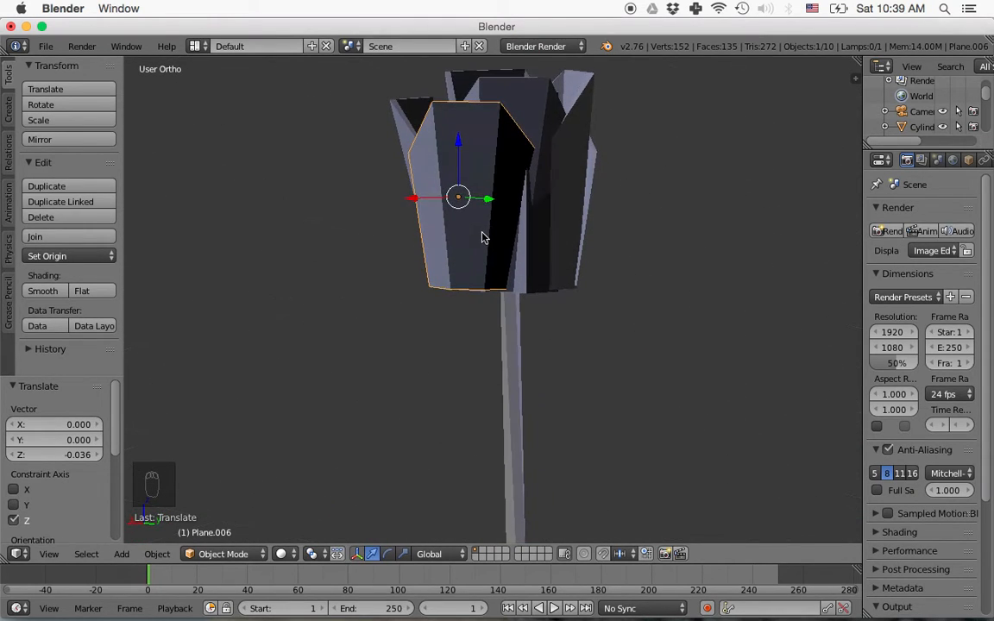
pyautogui.moveTo(517, 270); pyautogui.dragTo(512, 311, button='middle')
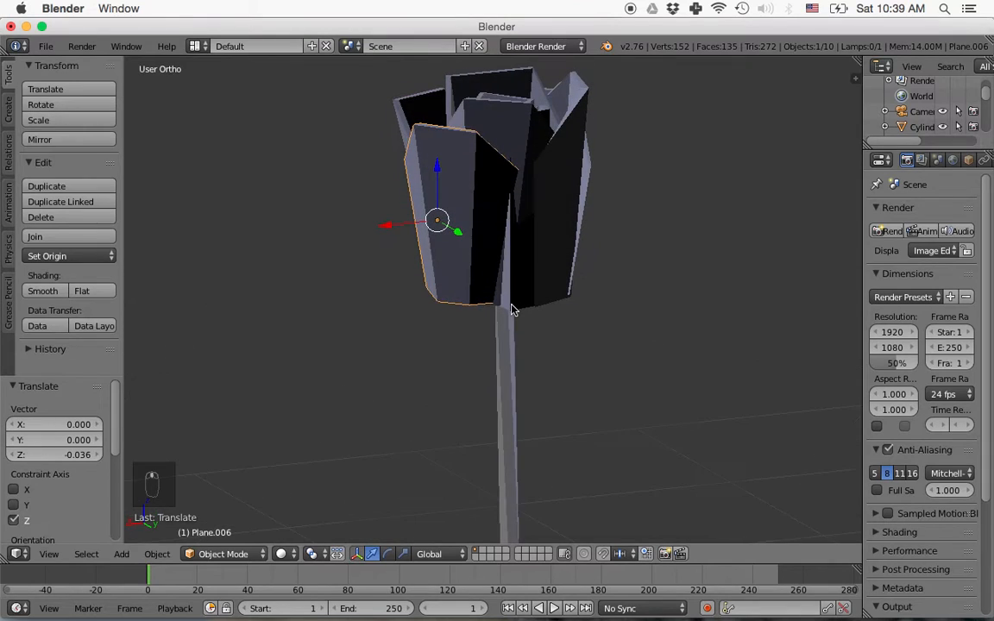
pyautogui.press('g')
pyautogui.press('x')
pyautogui.click(359, 246)
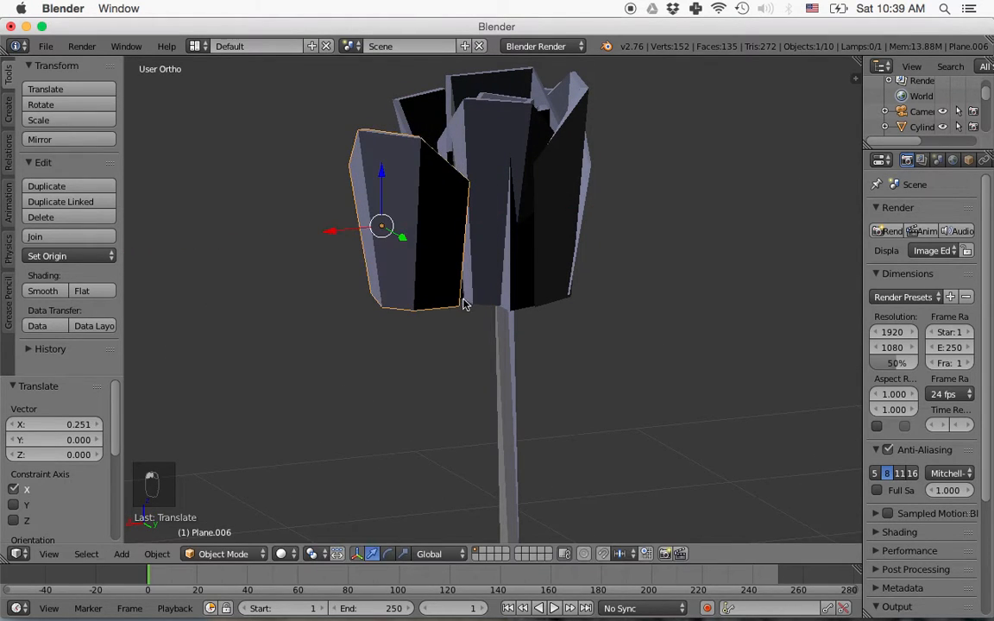
# Move the side end face of the sixth outer petal about 0.120 along Y in Edit Mode.
pyautogui.moveTo(359, 246); pyautogui.dragTo(344, 425, button='middle')
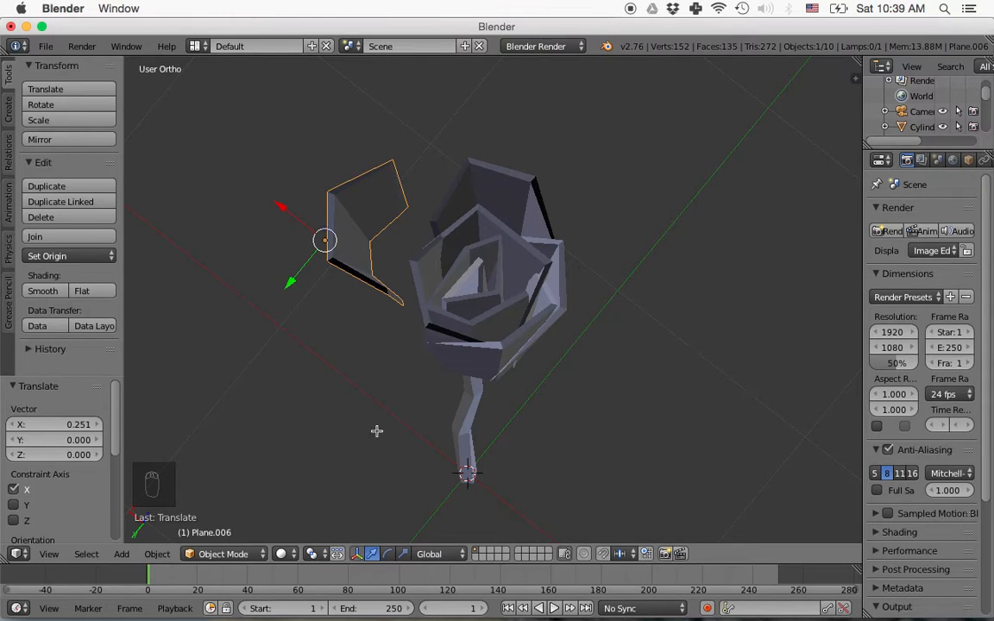
pyautogui.press('Tab')
pyautogui.scroll(3, 395, 349)
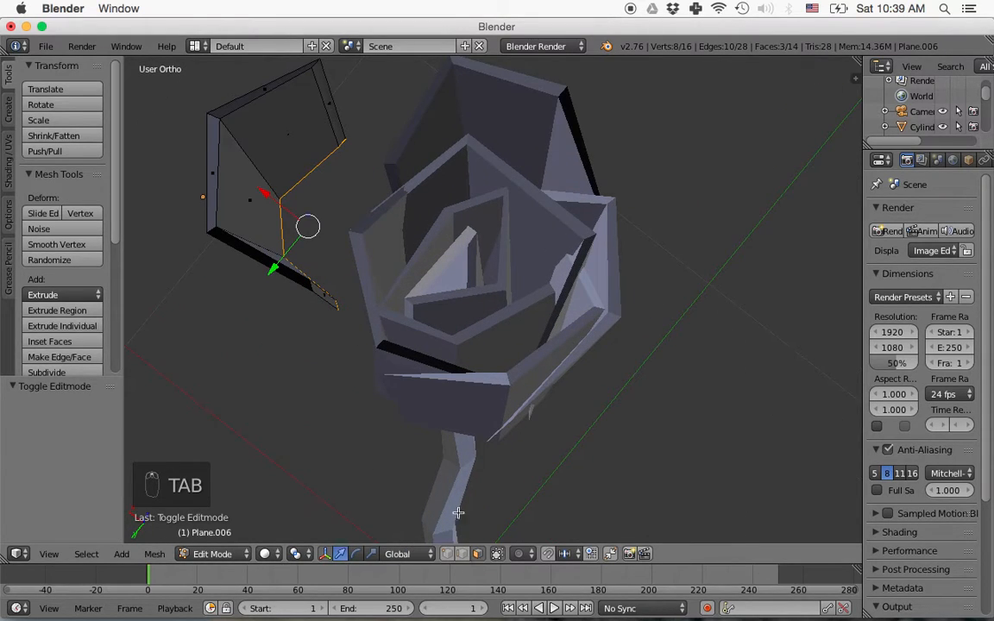
pyautogui.rightClick(326, 295)
pyautogui.click(324, 296)
pyautogui.moveTo(293, 338); pyautogui.dragTo(290, 369)
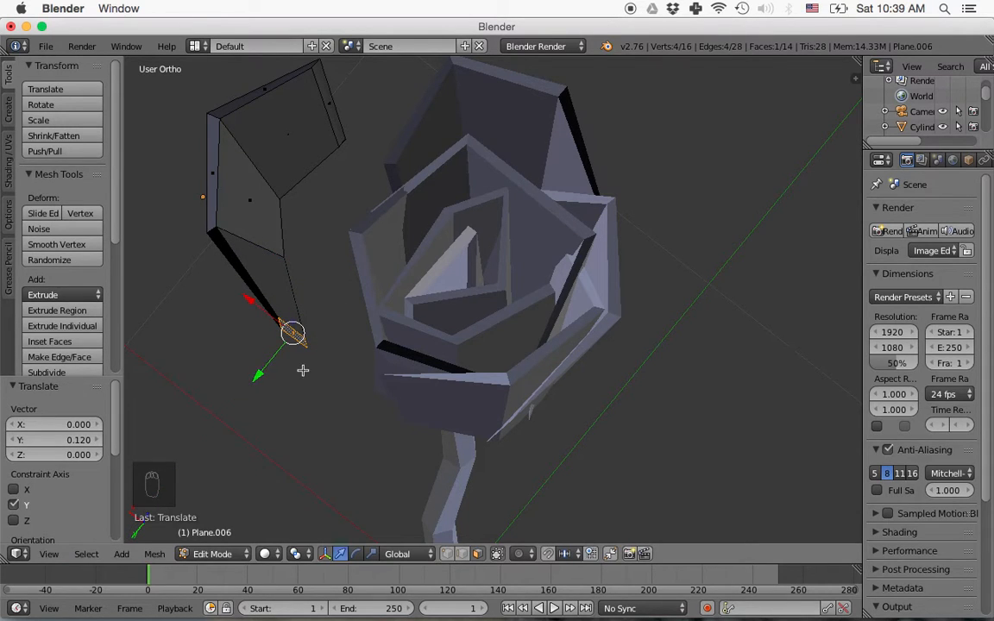
pyautogui.press('Tab')
# Move the sixth outer petal about -0.252 along X, back against the rose.
pyautogui.moveTo(312, 360); pyautogui.dragTo(412, 291, button='middle')
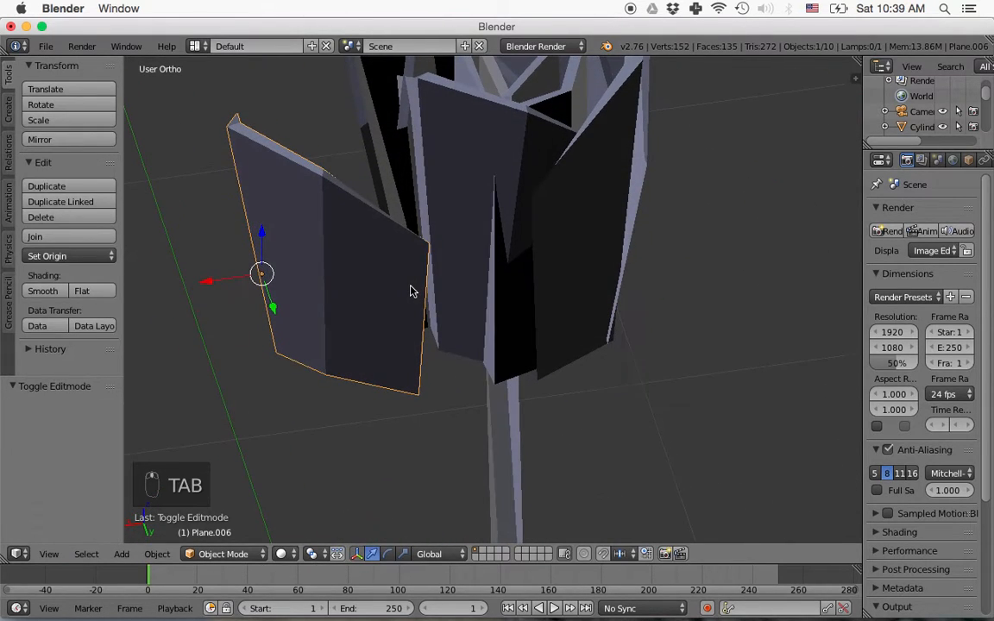
pyautogui.moveTo(215, 279); pyautogui.dragTo(313, 265)
pyautogui.moveTo(313, 266); pyautogui.dragTo(315, 234, button='middle')
pyautogui.scroll(-5, 400, 332)
pyautogui.moveTo(461, 310); pyautogui.dragTo(406, 327, button='middle')
pyautogui.press('KP_1')
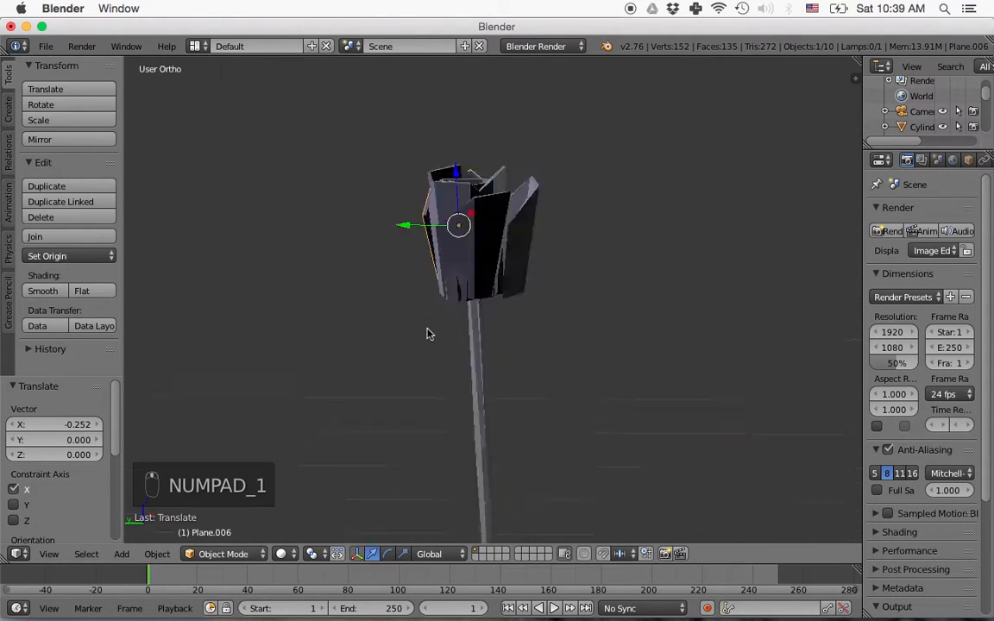
# Move the fifth outer petal about -0.115 along X.
pyautogui.moveTo(541, 312); pyautogui.dragTo(570, 377, button='middle')
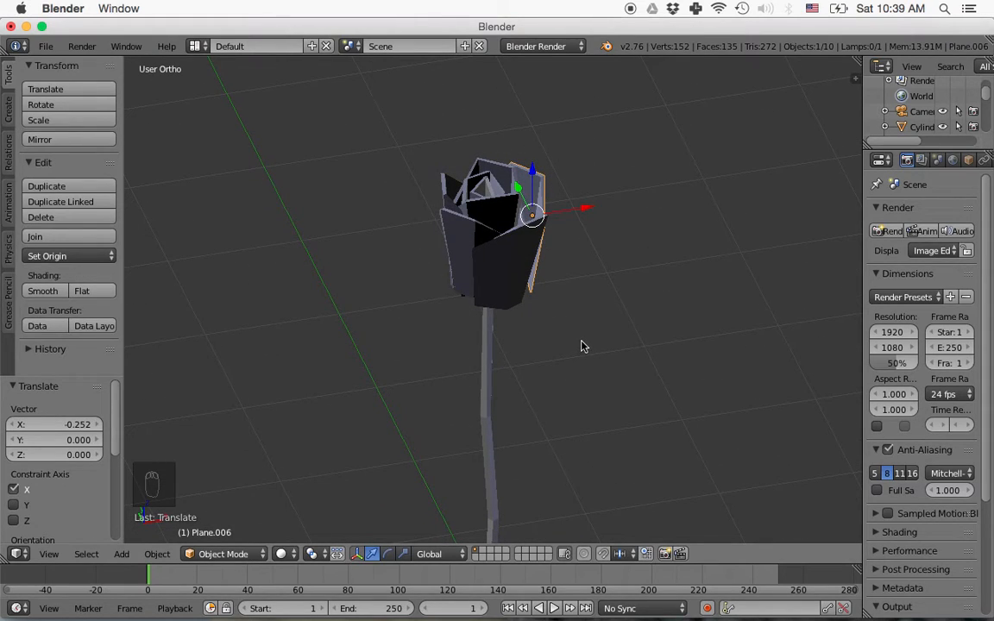
pyautogui.press('a')
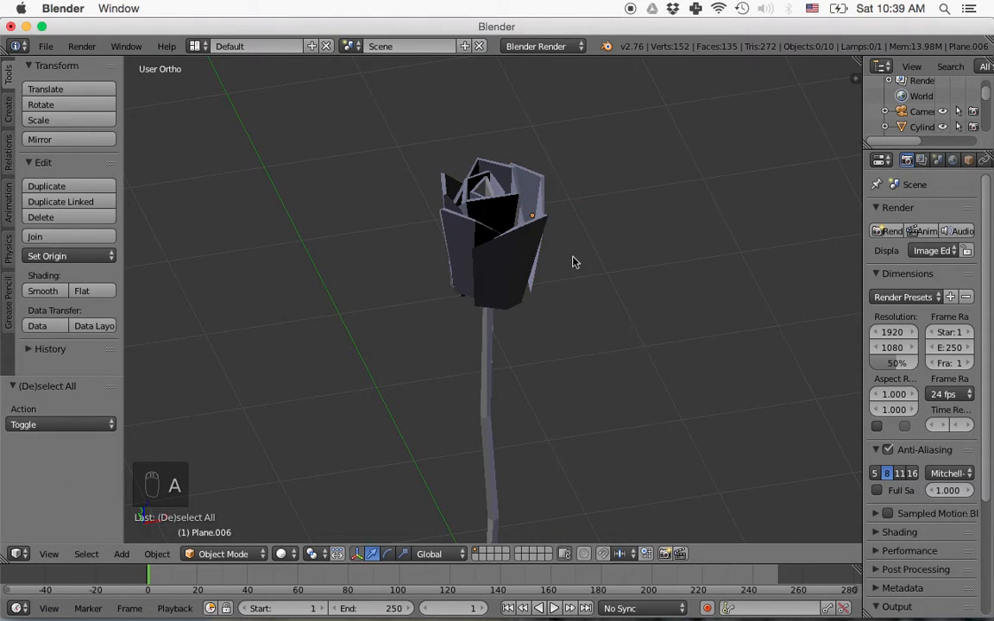
pyautogui.moveTo(576, 261); pyautogui.dragTo(547, 304, button='middle')
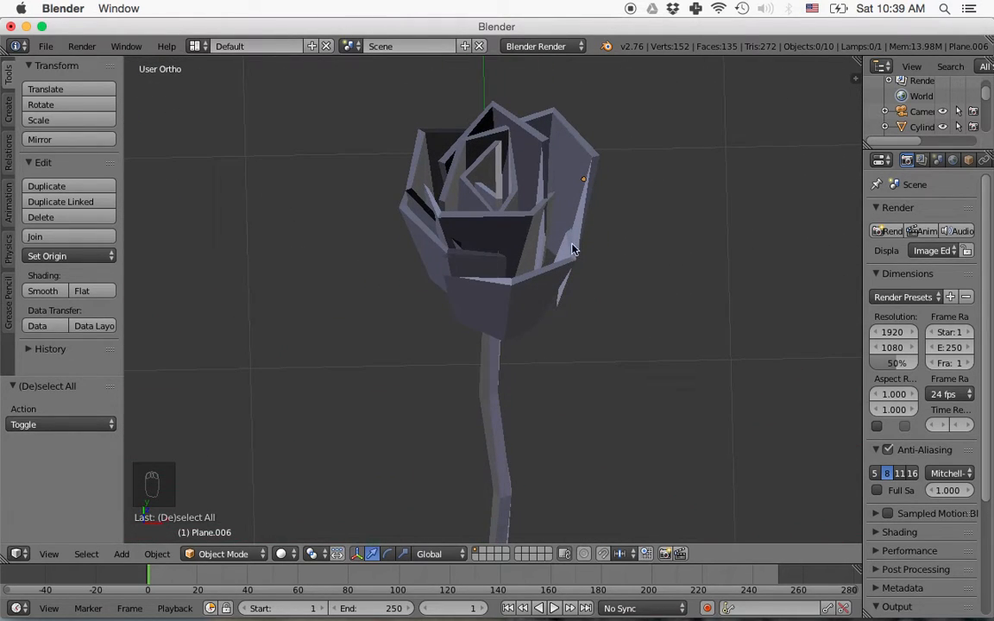
pyautogui.moveTo(623, 231); pyautogui.dragTo(437, 249, button='middle')
pyautogui.press('g')
pyautogui.press('x')
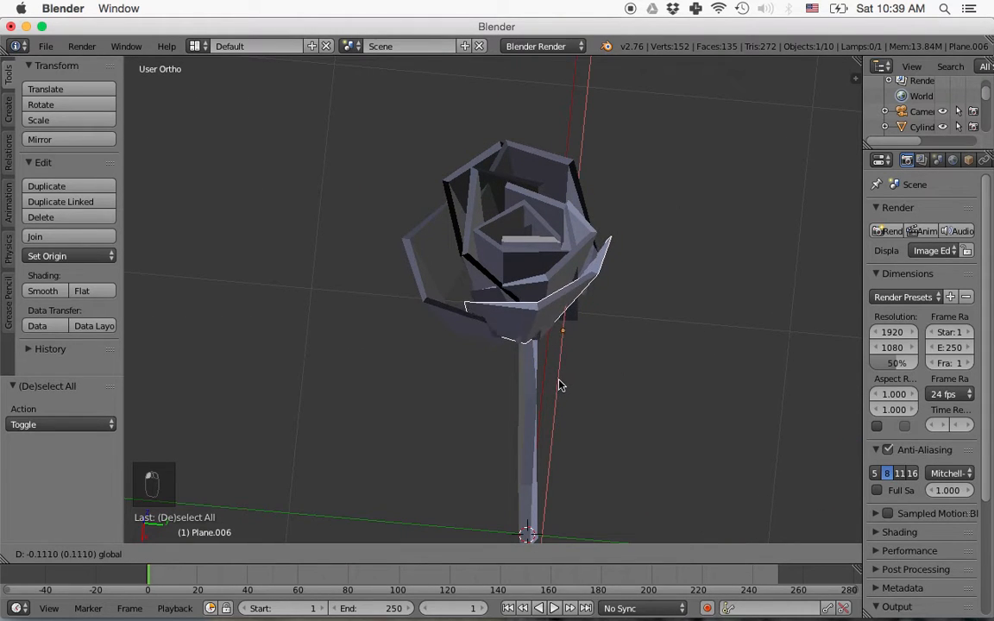
pyautogui.click(569, 391)
# Move the fifth outer petal about 0.039 along Y.
pyautogui.moveTo(568, 391); pyautogui.dragTo(749, 349, button='middle')
pyautogui.press('KP_1')
pyautogui.moveTo(663, 344); pyautogui.dragTo(690, 430, button='middle')
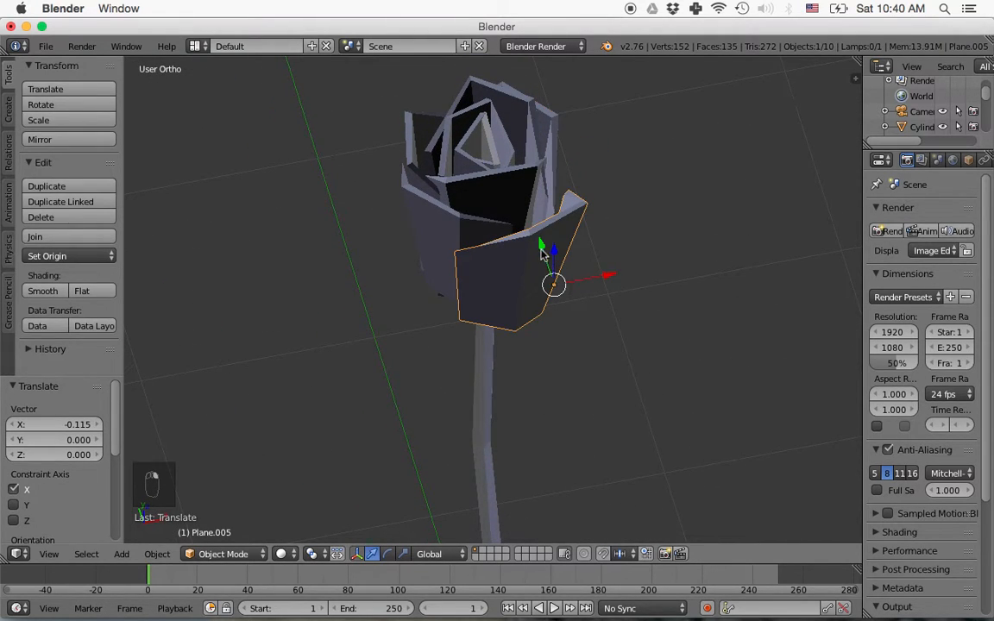
pyautogui.press('g')
pyautogui.press('y')
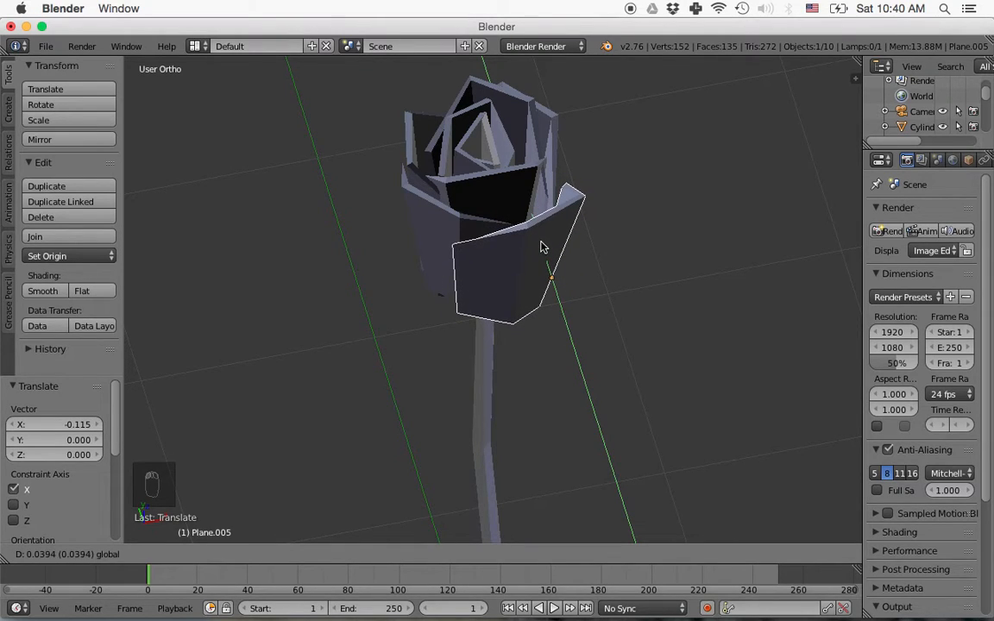
pyautogui.click(541, 248)
# Rotate the fifth outer petal slightly about Z, then shift it about 0.052 further along Y.
pyautogui.moveTo(604, 311); pyautogui.dragTo(510, 354, button='middle')
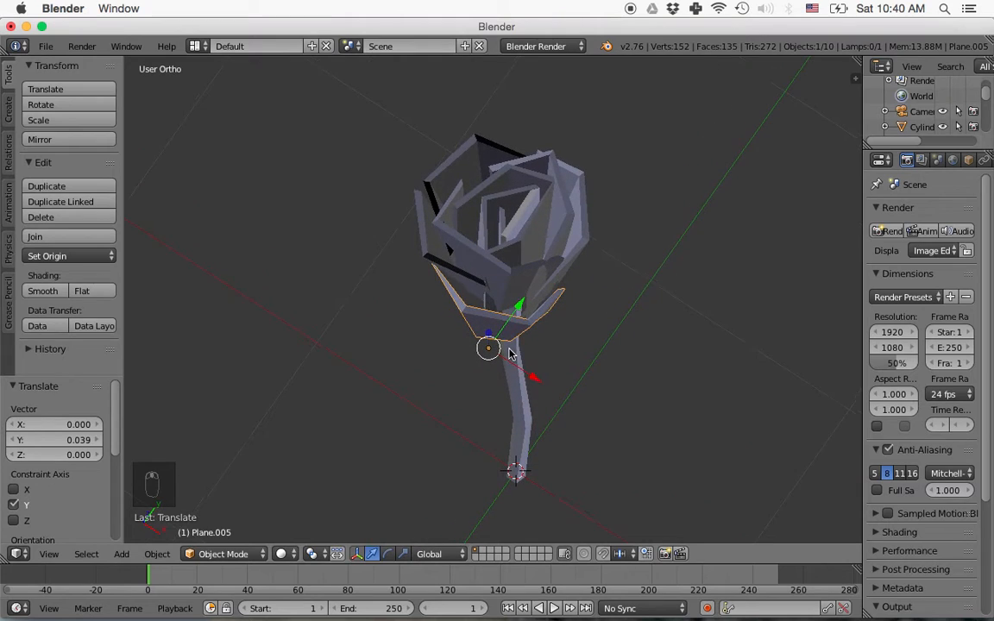
pyautogui.press('r')
pyautogui.press('z')
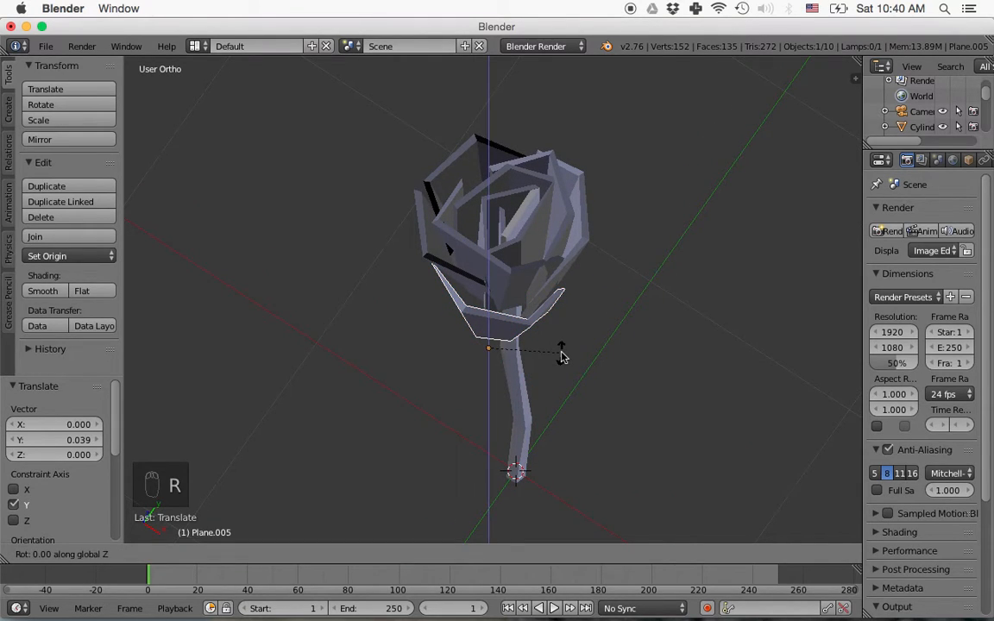
pyautogui.click(567, 354)
pyautogui.moveTo(566, 360); pyautogui.dragTo(557, 278, button='middle')
pyautogui.moveTo(532, 271); pyautogui.dragTo(536, 259)
pyautogui.moveTo(528, 329); pyautogui.dragTo(584, 291, button='middle')
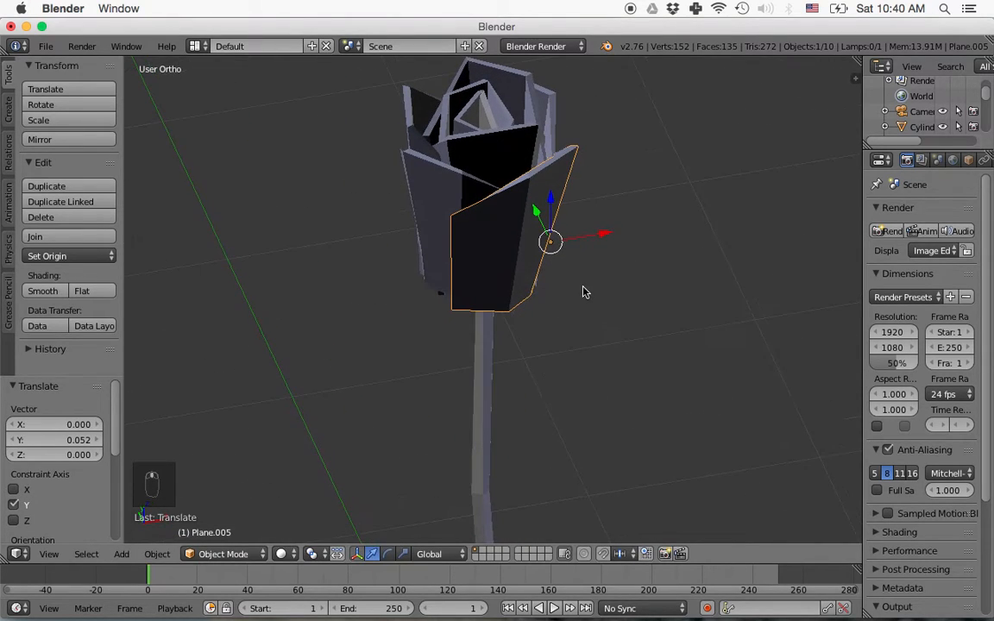
# Deselect the petal and examine the whole rose at an angle and from the front.
pyautogui.moveTo(594, 375); pyautogui.dragTo(573, 406, button='middle')
pyautogui.scroll(-2, 572, 405)
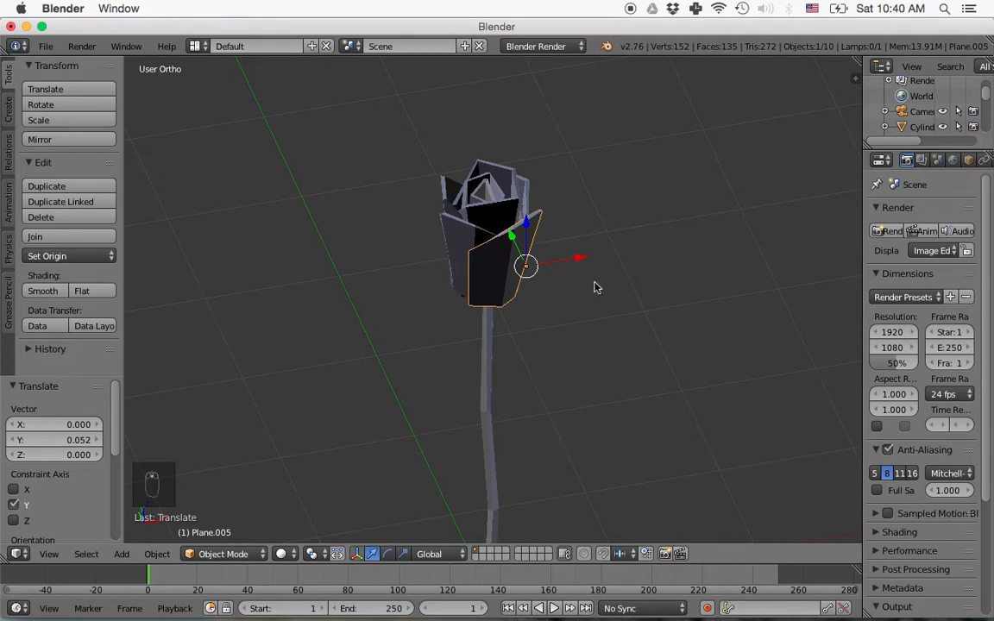
pyautogui.press('a')
pyautogui.scroll(-4, 574, 363)
pyautogui.scroll(4, 576, 366)
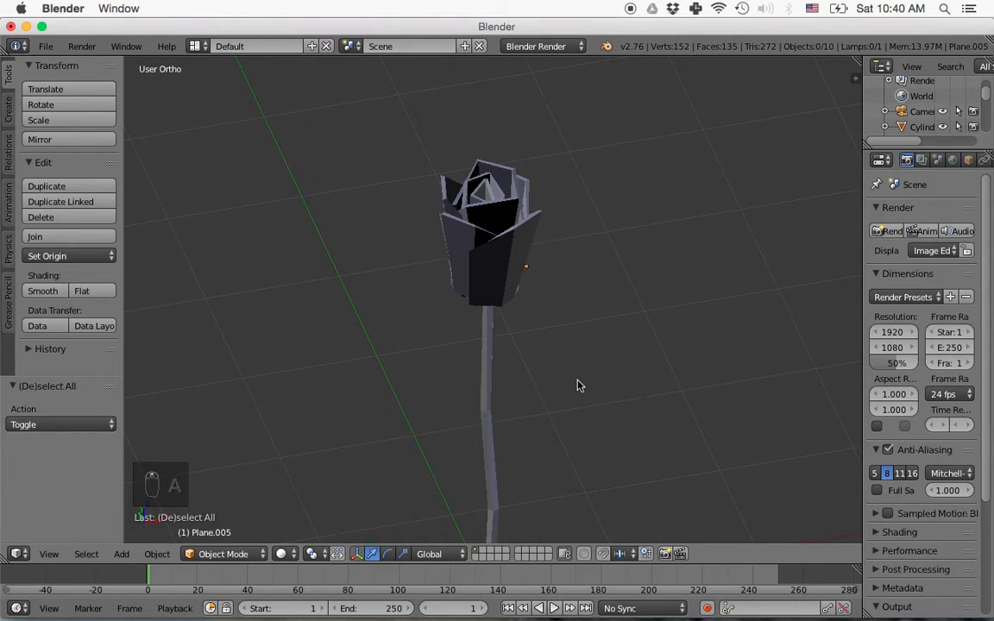
pyautogui.press('KP_1')
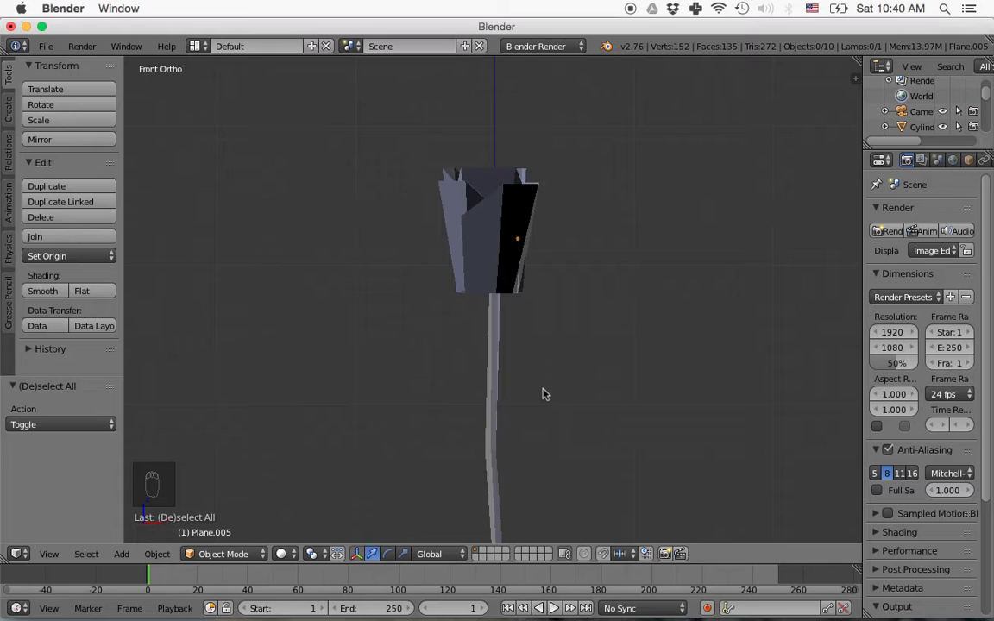
pyautogui.scroll(-3, 544, 396)
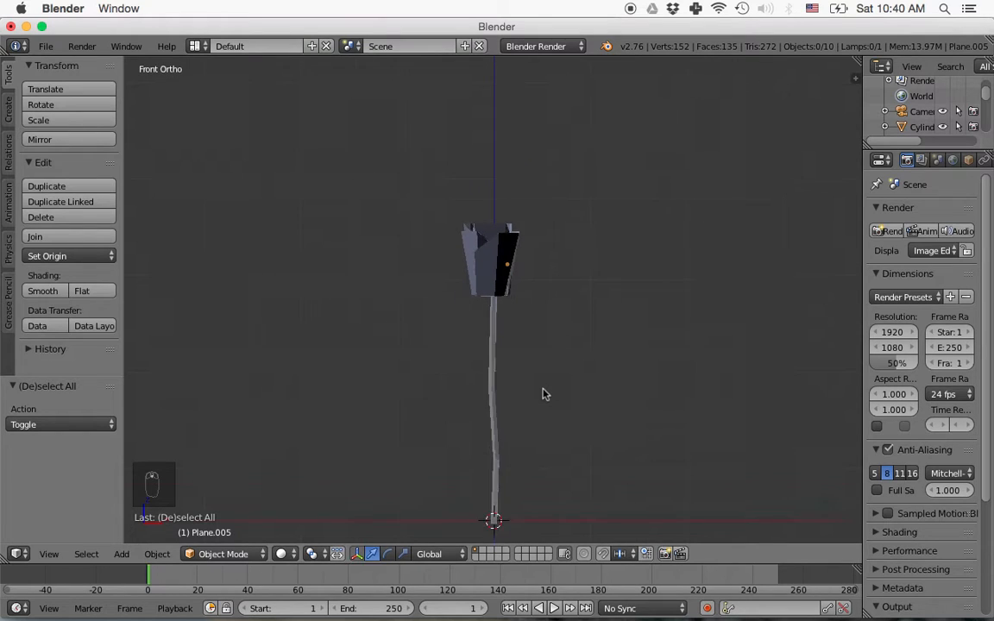
pyautogui.scroll(3, 544, 395)
pyautogui.scroll(-1, 542, 414)
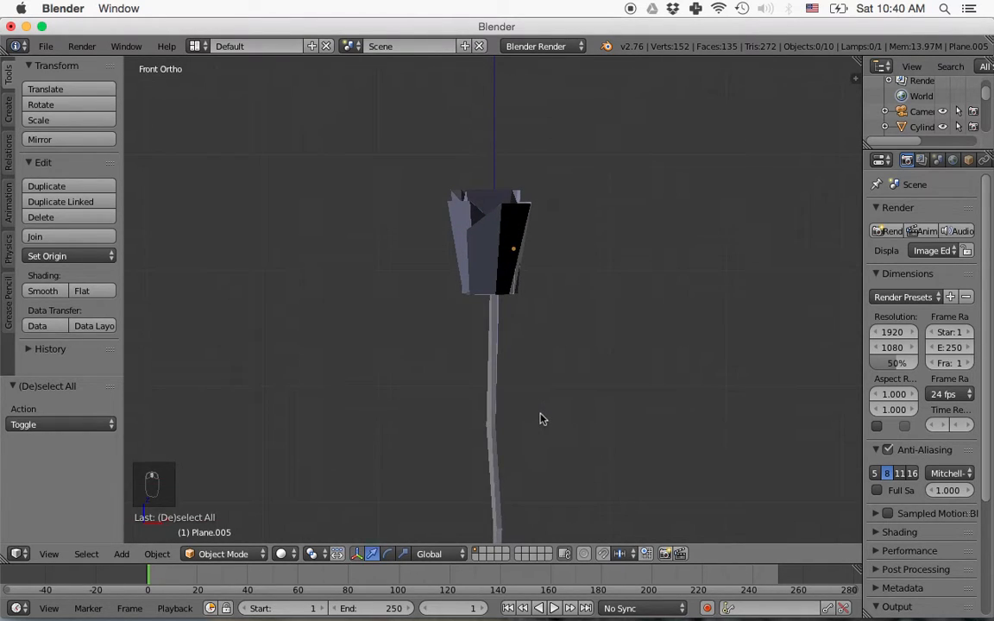
# In Edit Mode, raise the stem's upper bend edge loop about 0.181 along Z.
pyautogui.rightClick(497, 442)
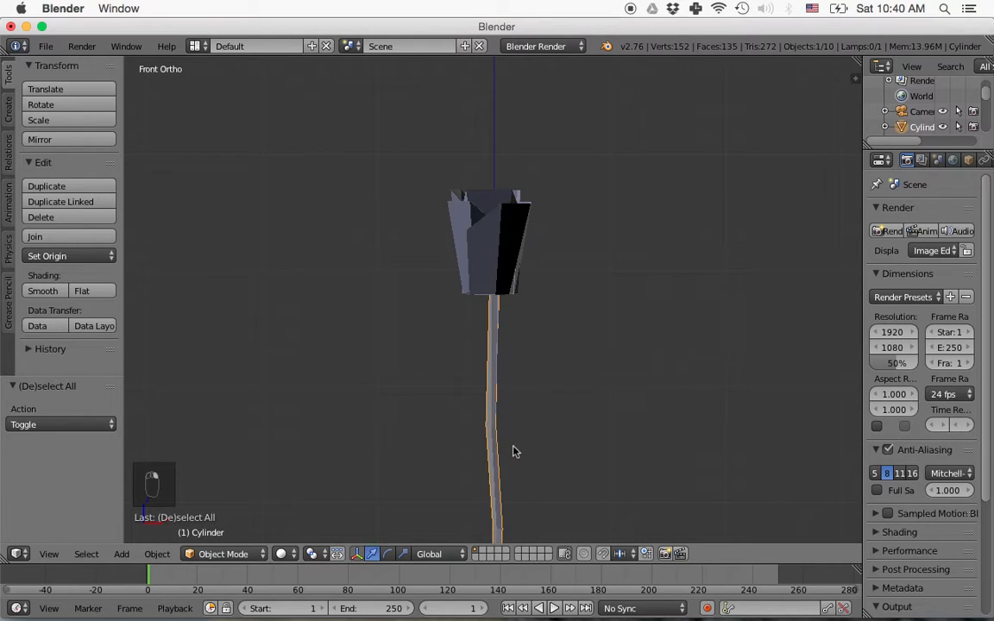
pyautogui.press('Tab')
pyautogui.scroll(-1, 531, 450)
pyautogui.keyDown('shift'); pyautogui.moveTo(534, 449); pyautogui.dragTo(529, 343, button='middle'); pyautogui.keyUp('shift')
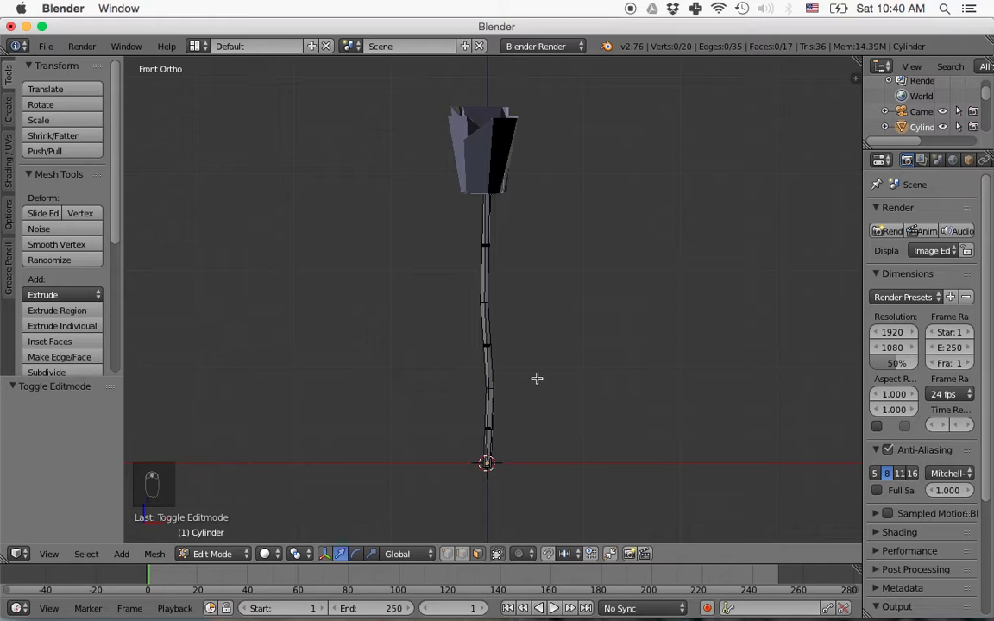
pyautogui.scroll(2, 537, 378)
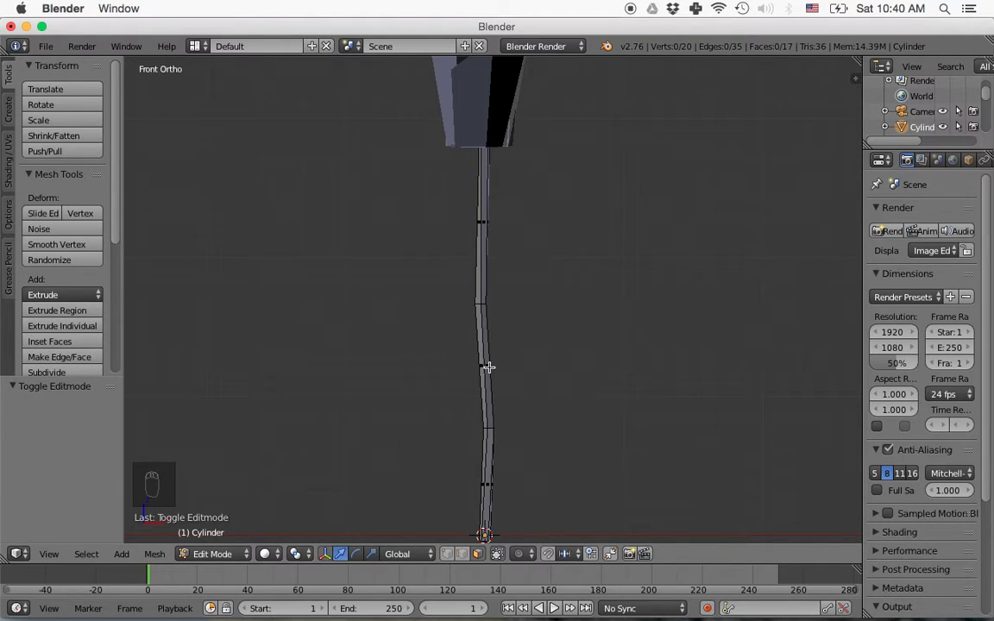
pyautogui.scroll(2, 489, 368)
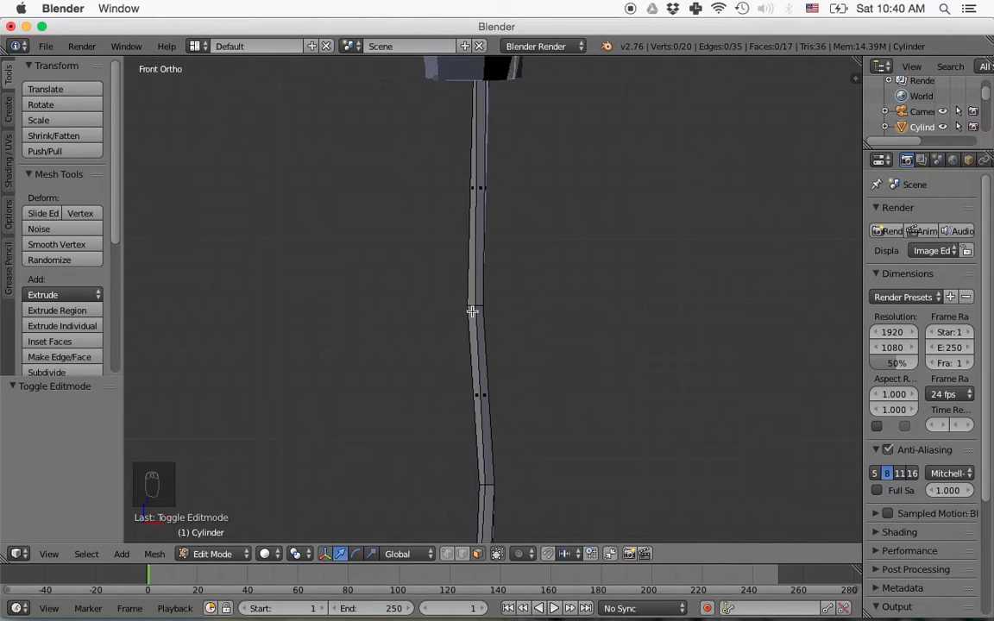
pyautogui.scroll(-3, 514, 452)
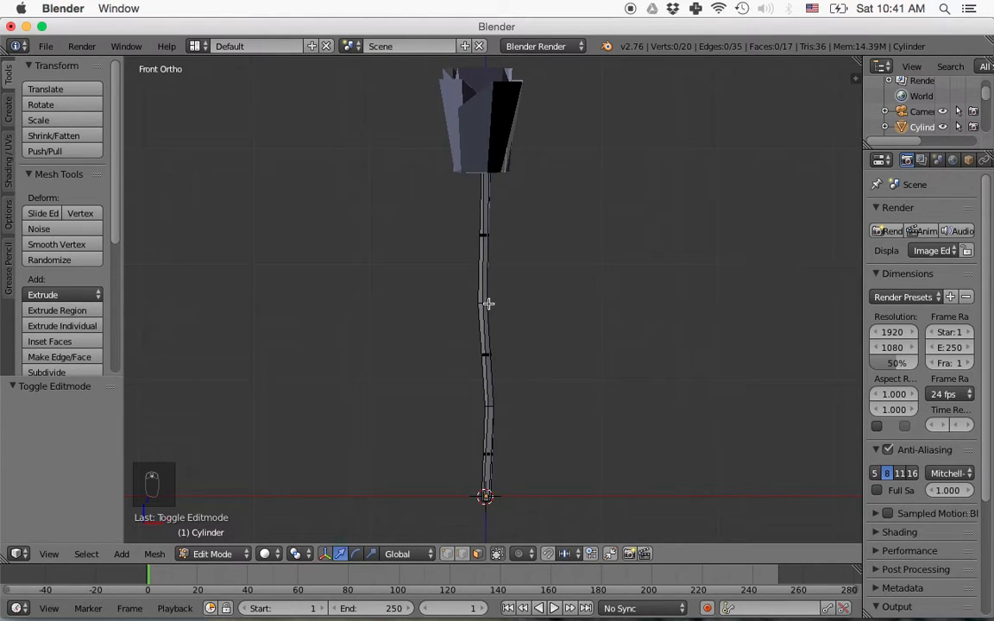
pyautogui.click(462, 553)
pyautogui.keyDown('alt'); pyautogui.rightClick(483, 303); pyautogui.keyUp('alt')
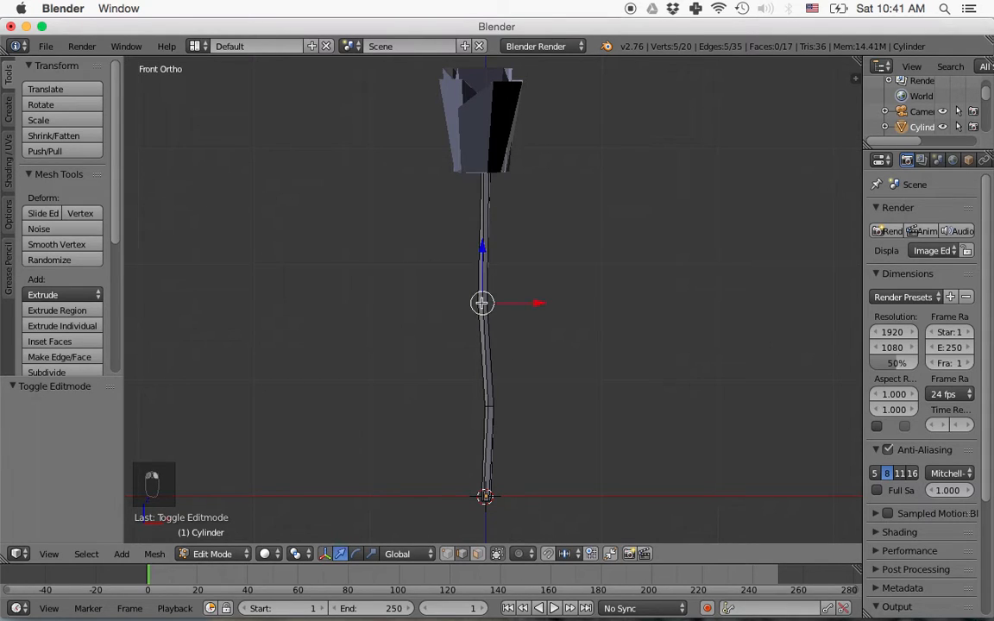
pyautogui.moveTo(485, 268); pyautogui.dragTo(484, 248)
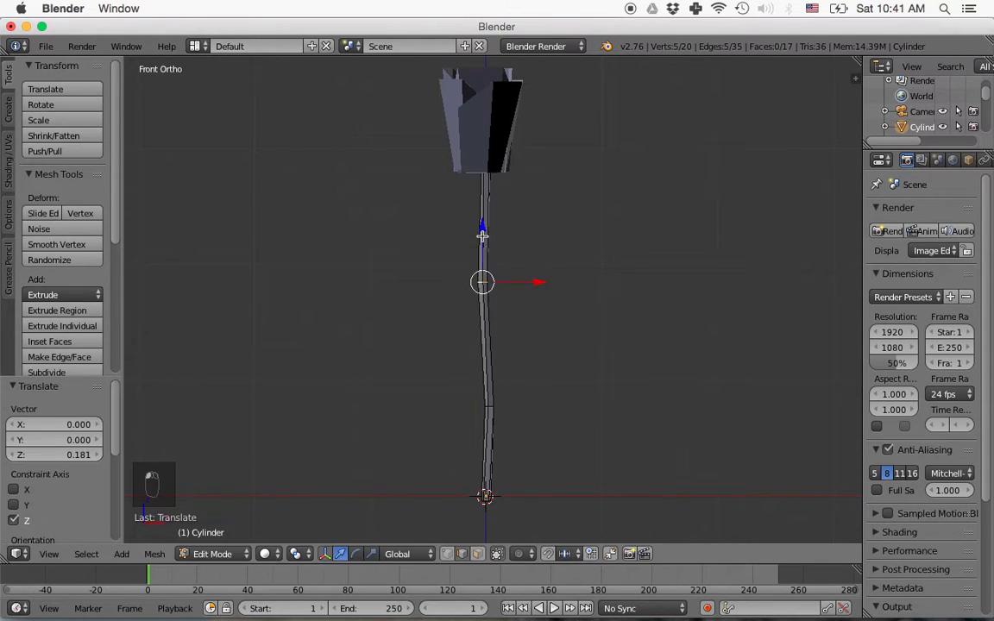
# Raise the stem's lower bend edge loop about 0.168 along Z.
pyautogui.rightClick(491, 407)
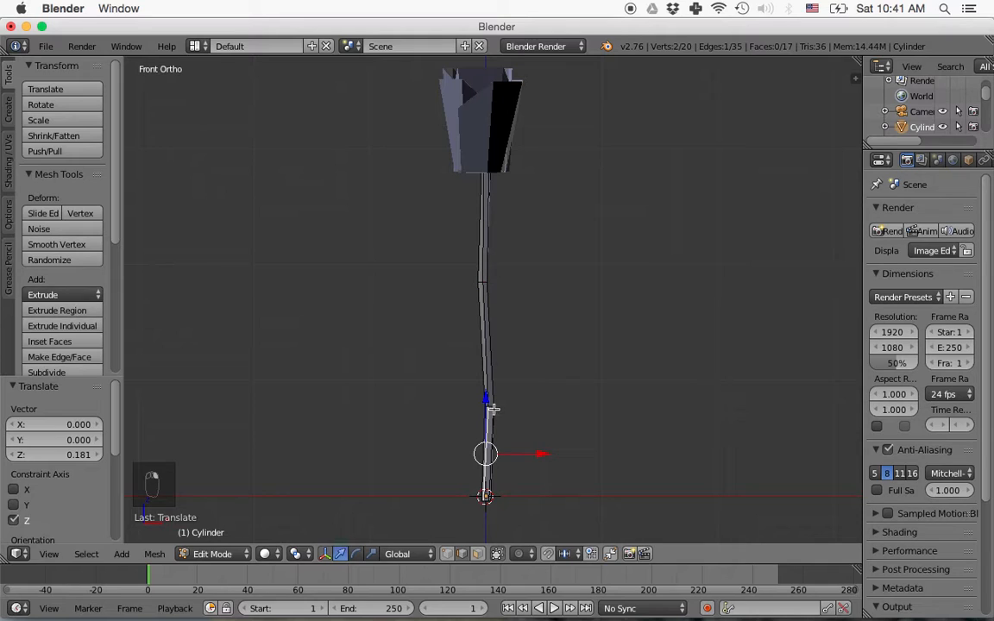
pyautogui.press('a')
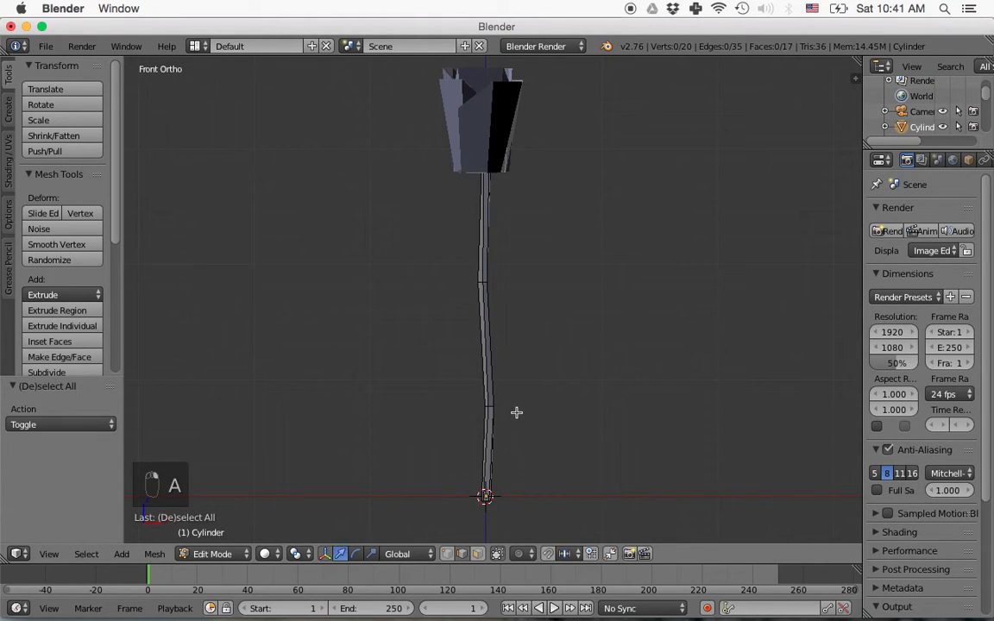
pyautogui.scroll(2, 506, 412)
pyautogui.keyDown('alt'); pyautogui.rightClick(490, 454); pyautogui.keyUp('alt')
pyautogui.press('g')
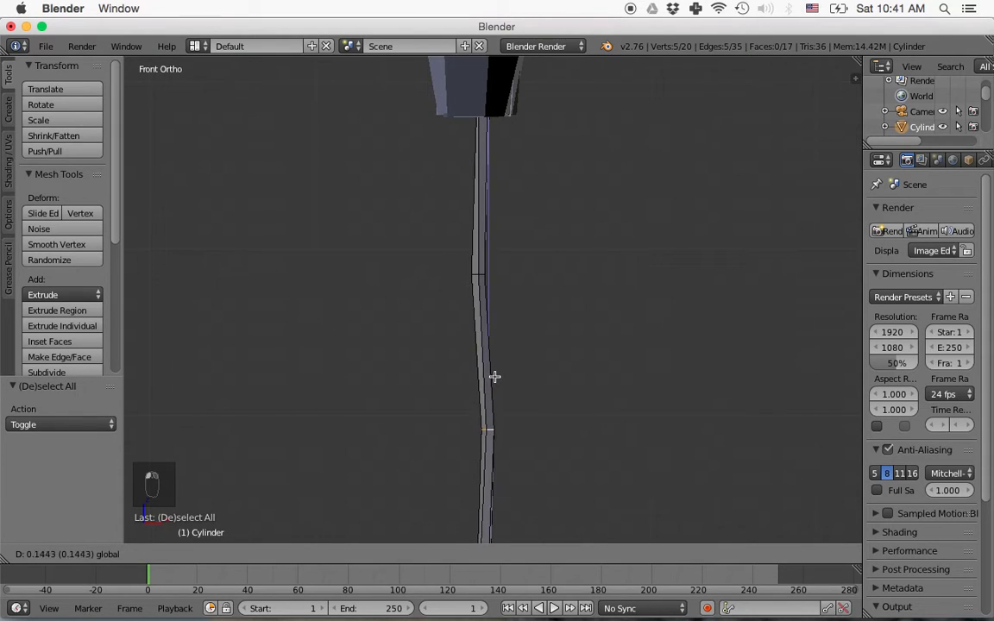
pyautogui.click(510, 397)
pyautogui.scroll(-3, 566, 454)
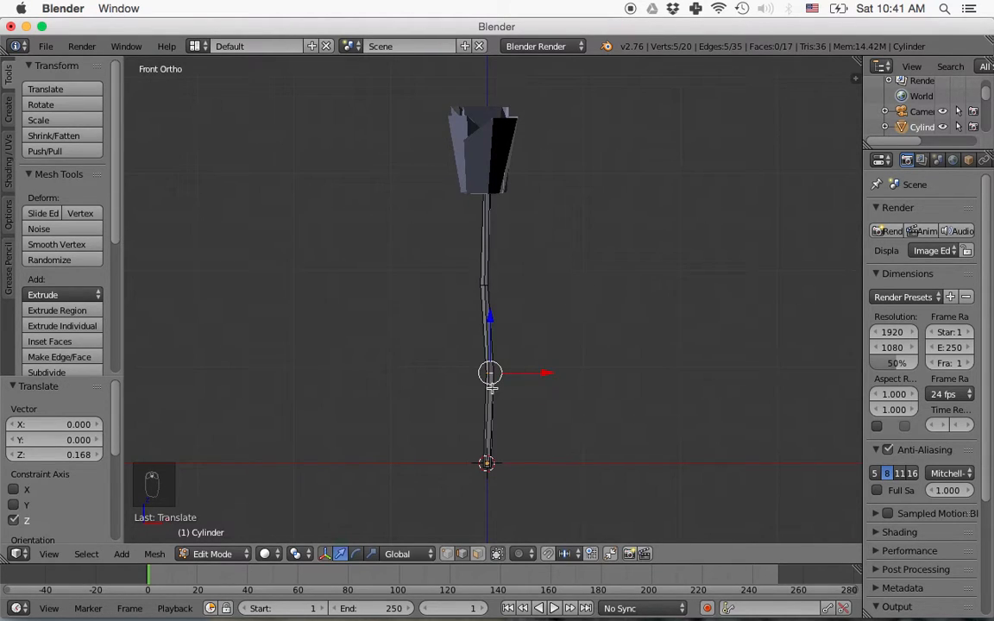
# Raise the same lower bend edge loop another 0.153 or so along Z.
pyautogui.press('g')
pyautogui.click(524, 361)
pyautogui.scroll(1, 532, 403)
pyautogui.scroll(1, 531, 403)
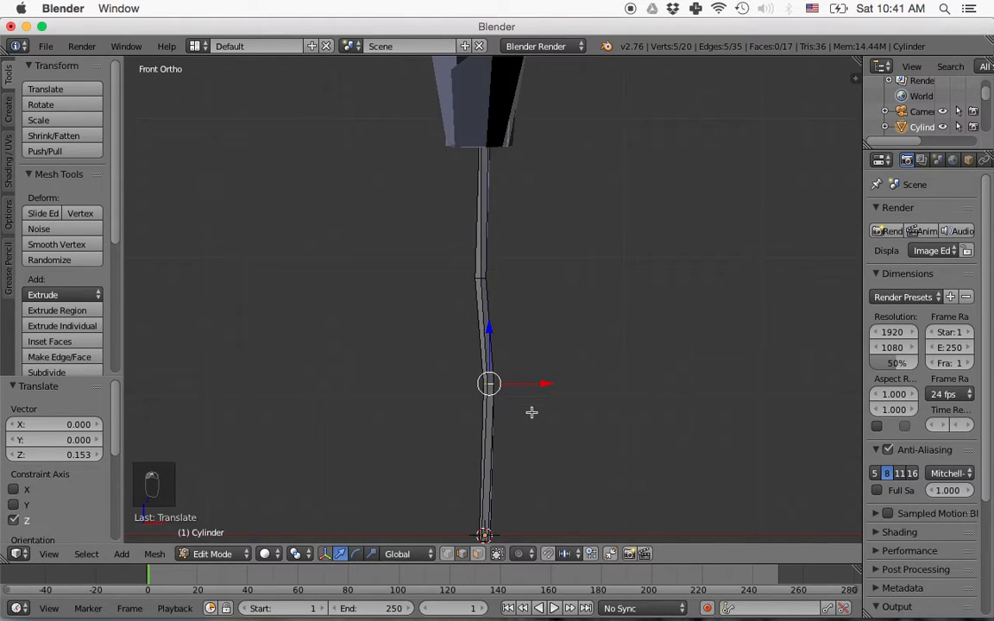
pyautogui.scroll(3, 533, 408)
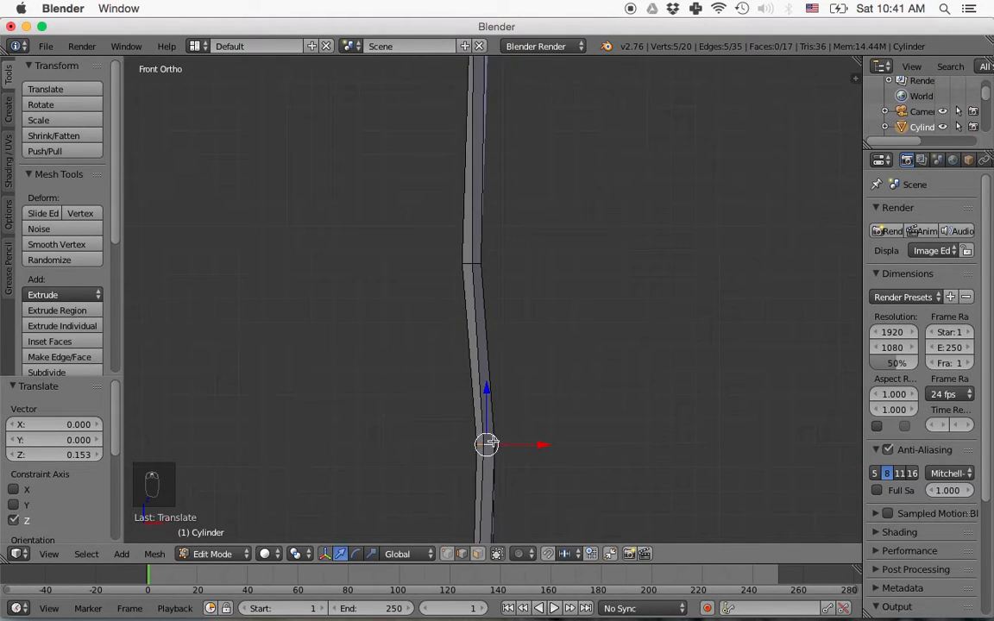
# Add a single loop cut around the stem and slide it down to just above the lower bend.
pyautogui.press('a')
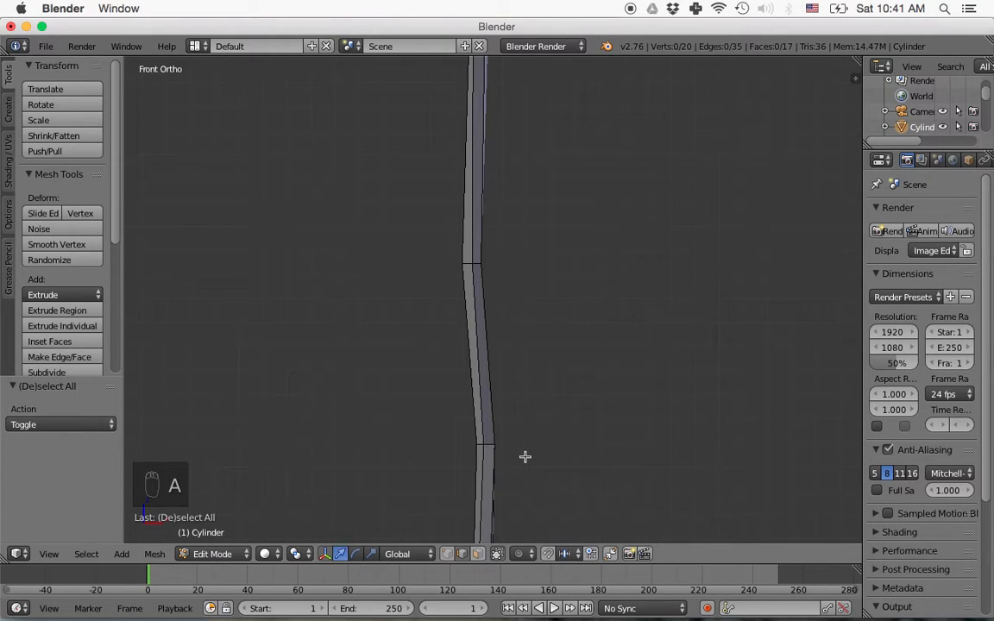
pyautogui.hotkey('ctrl', 'r')
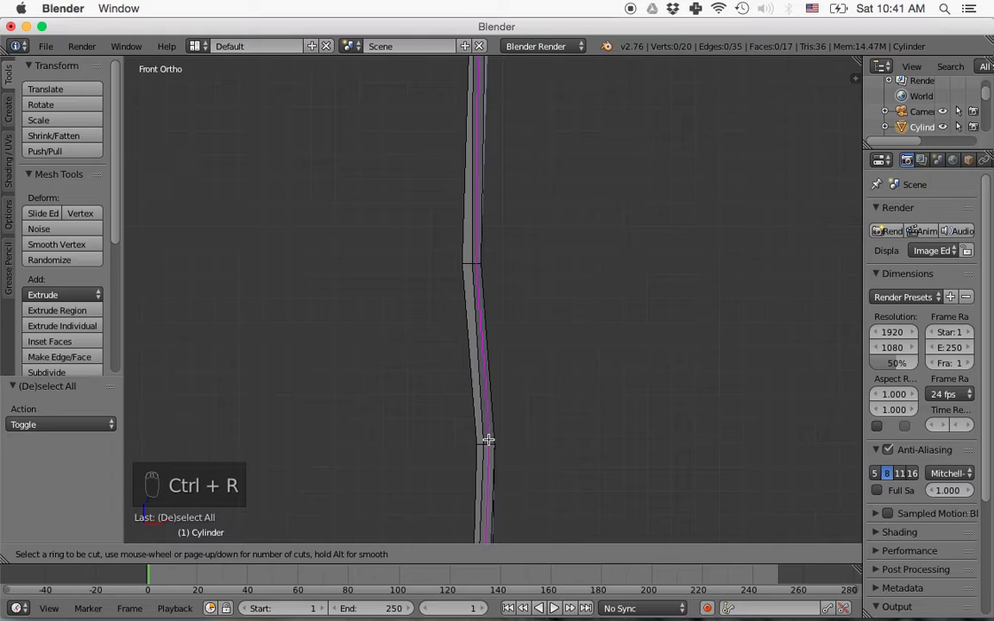
pyautogui.click(473, 363)
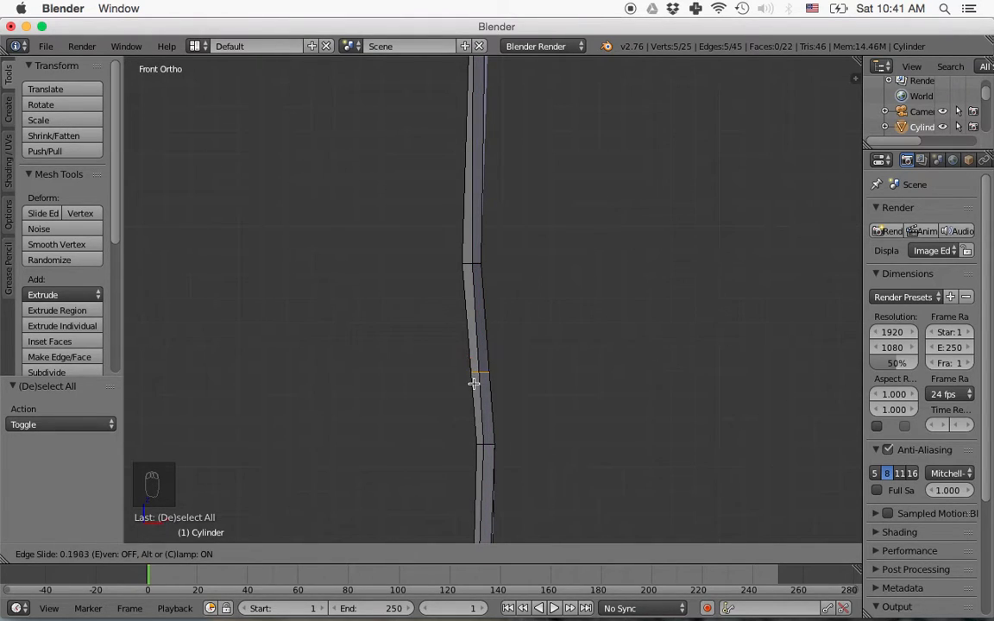
pyautogui.click(479, 447)
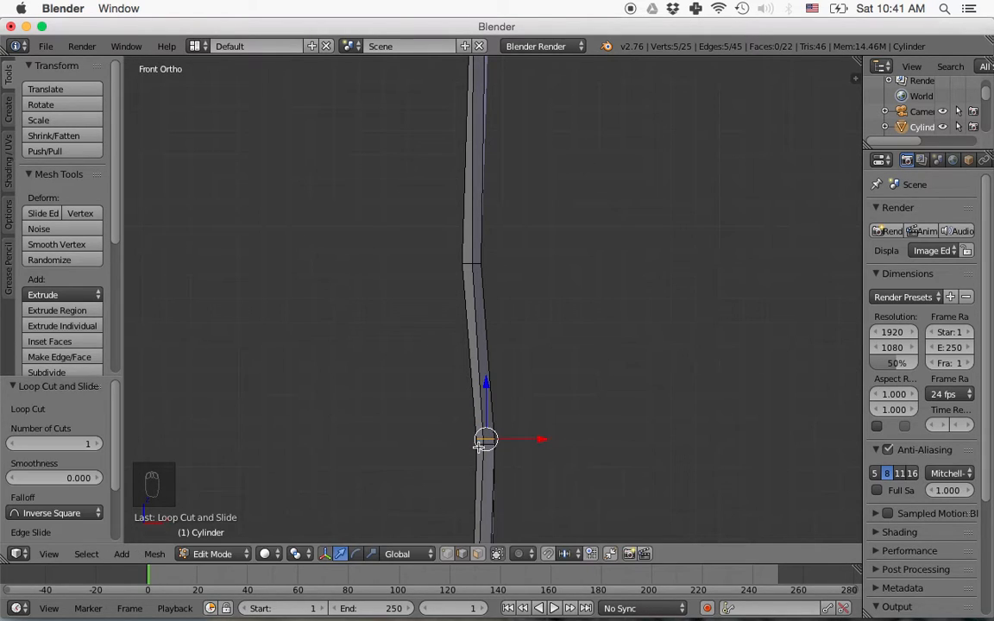
pyautogui.scroll(-4, 552, 481)
pyautogui.scroll(3, 545, 461)
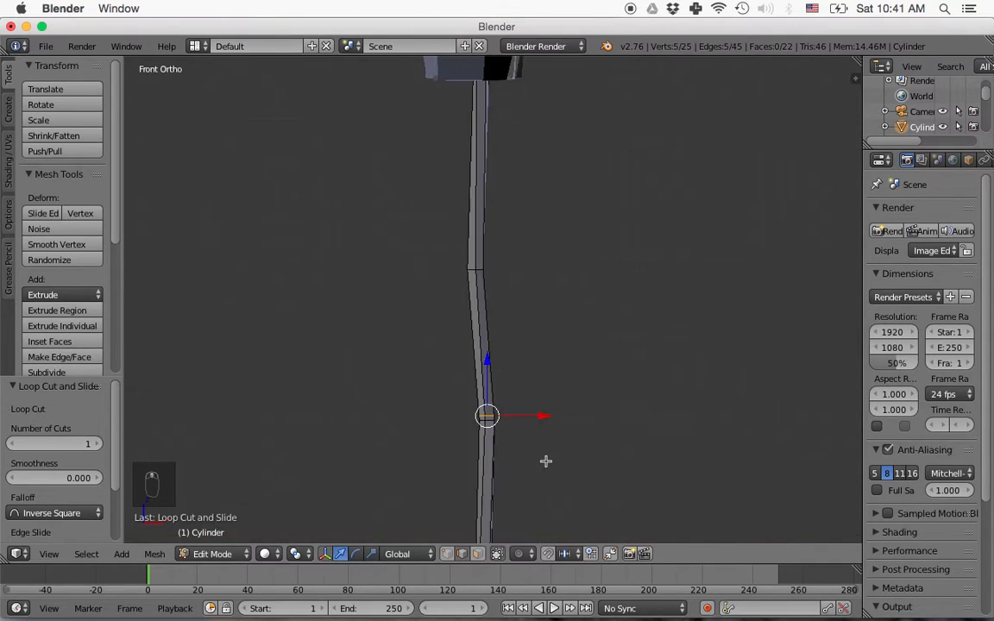
# With face selection active, select the small stem face just above the lower bend and extrude it outward about 0.35.
pyautogui.moveTo(556, 462); pyautogui.dragTo(412, 461, button='middle')
pyautogui.scroll(2, 551, 466)
pyautogui.keyDown('shift'); pyautogui.moveTo(566, 476); pyautogui.dragTo(561, 350, button='middle'); pyautogui.keyUp('shift')
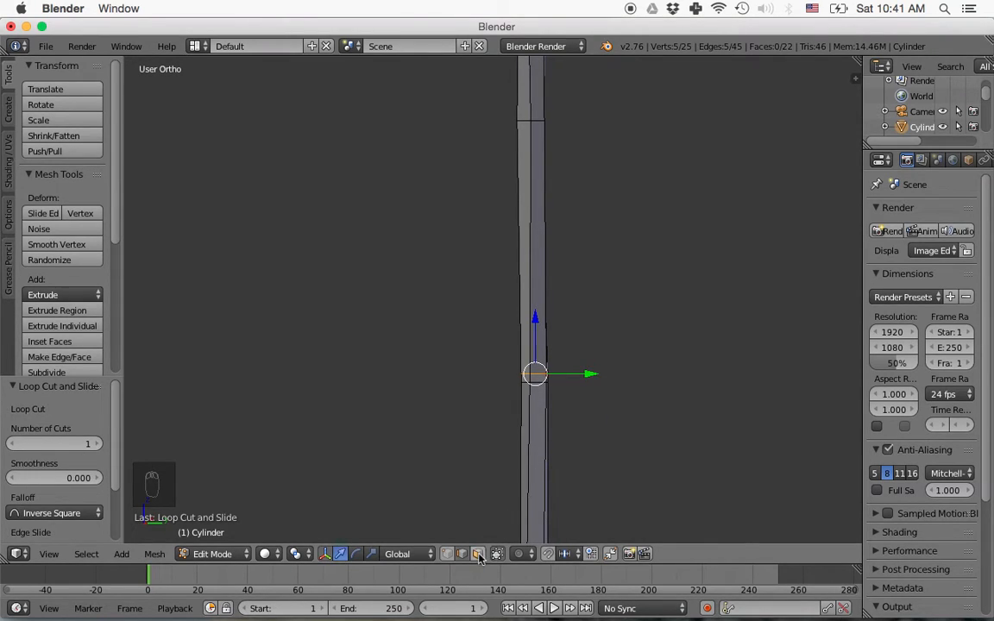
pyautogui.press('a')
pyautogui.keyDown('alt'); pyautogui.rightClick(537, 380); pyautogui.keyUp('alt')
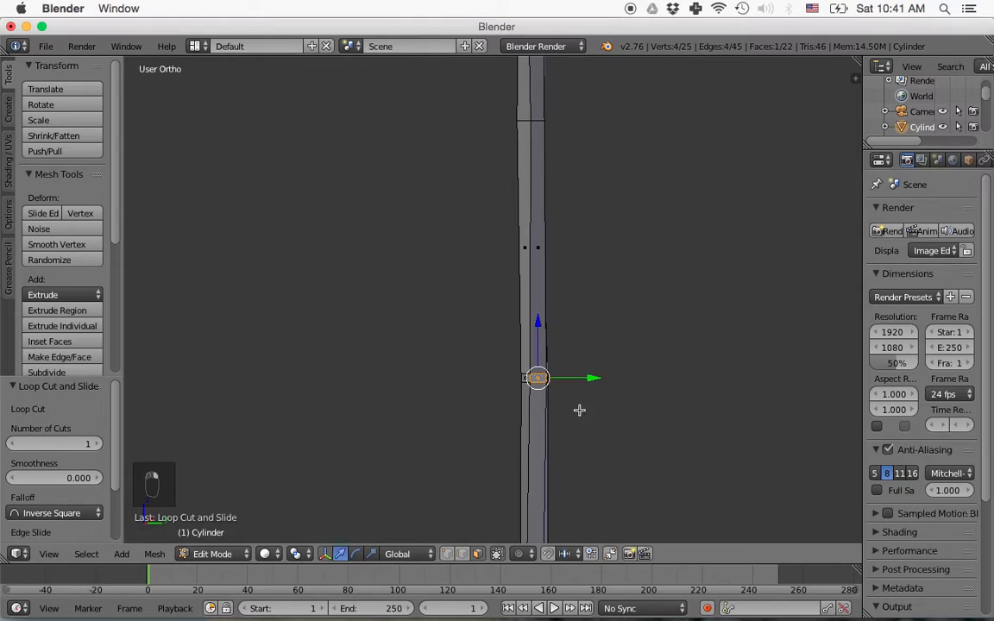
pyautogui.moveTo(570, 418); pyautogui.dragTo(641, 416, button='middle')
pyautogui.press('e')
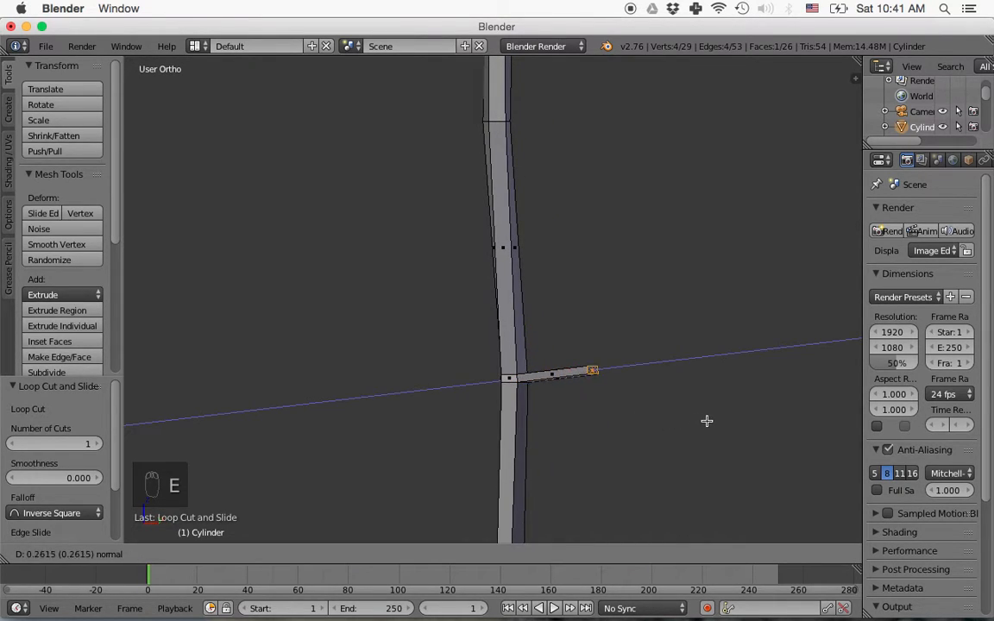
pyautogui.click(710, 432)
# Move the extruded branch end face back toward the stem by about 0.192 along X.
pyautogui.moveTo(710, 432); pyautogui.dragTo(635, 507, button='middle')
pyautogui.press('KP_1')
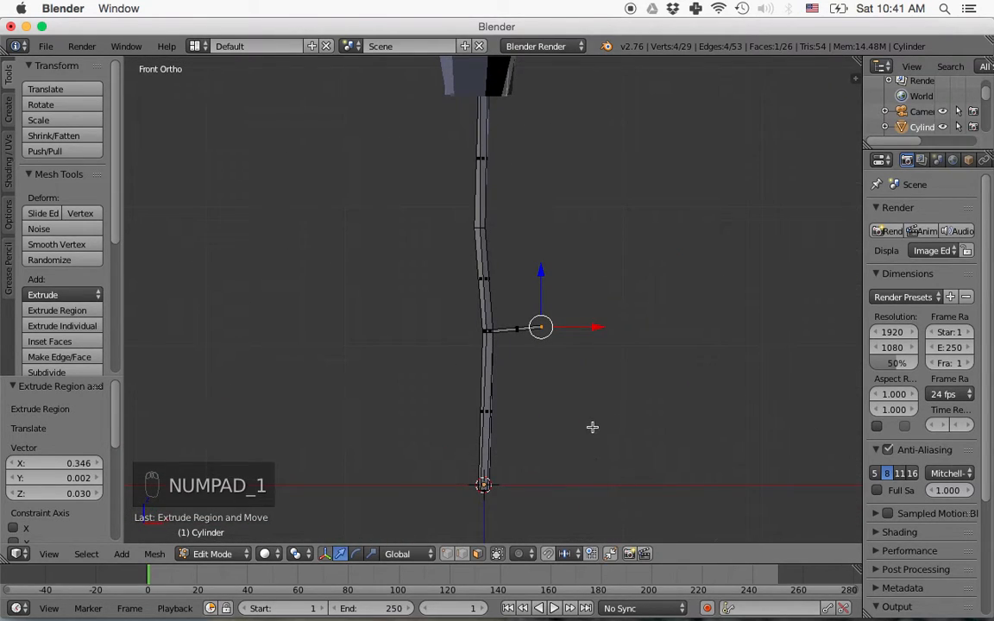
pyautogui.scroll(5, 598, 362)
pyautogui.moveTo(599, 362); pyautogui.dragTo(545, 411, button='middle')
pyautogui.press('g')
pyautogui.press('x')
pyautogui.click(614, 372)
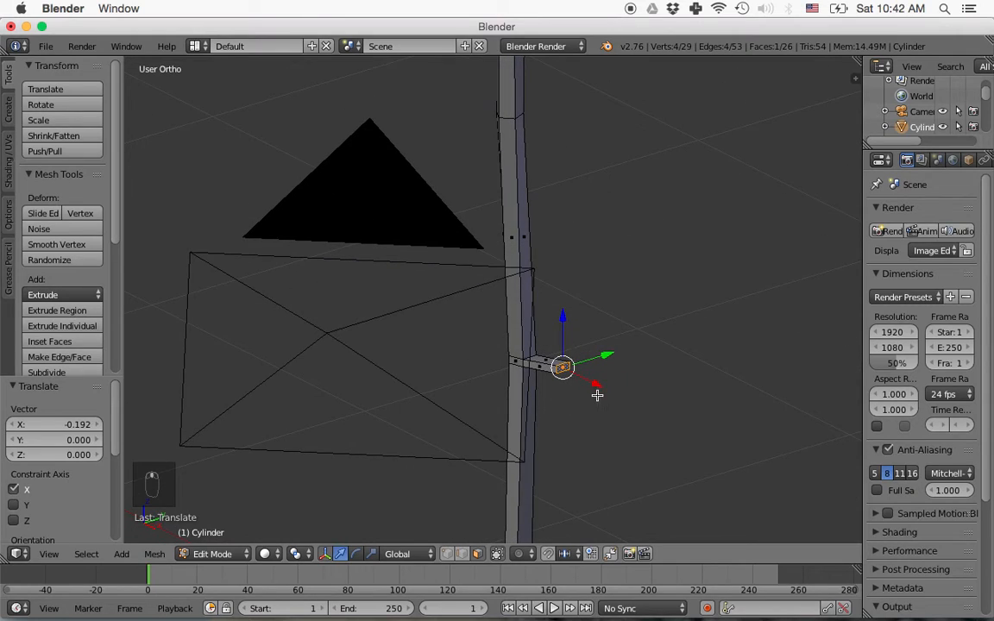
# Scale the branch end face to about 0.756 and move it another 0.086 or so toward the stem along X.
pyautogui.press('s')
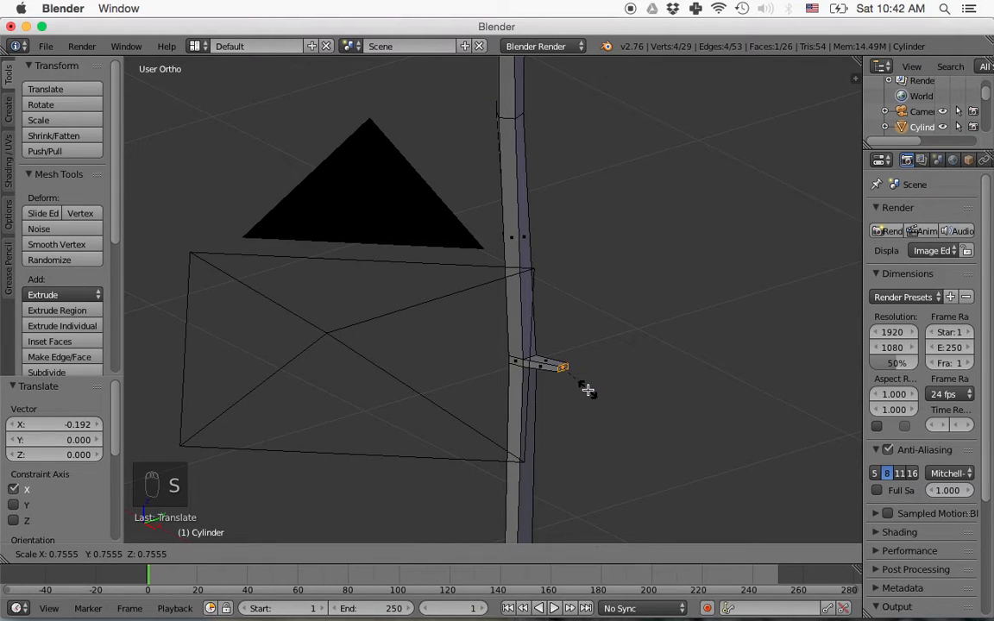
pyautogui.click(588, 391)
pyautogui.press('g')
pyautogui.press('x')
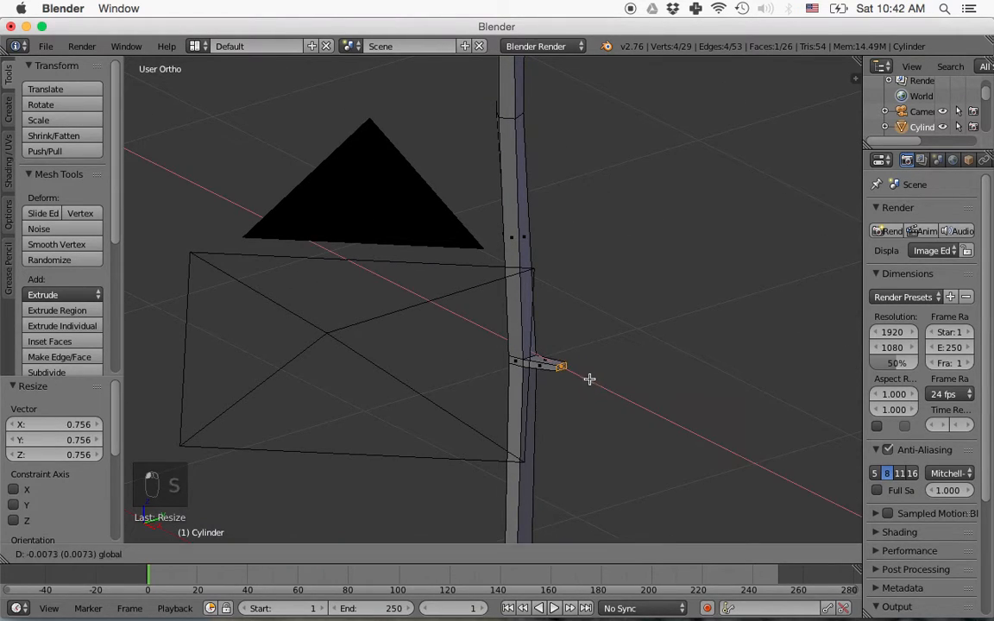
pyautogui.click(575, 377)
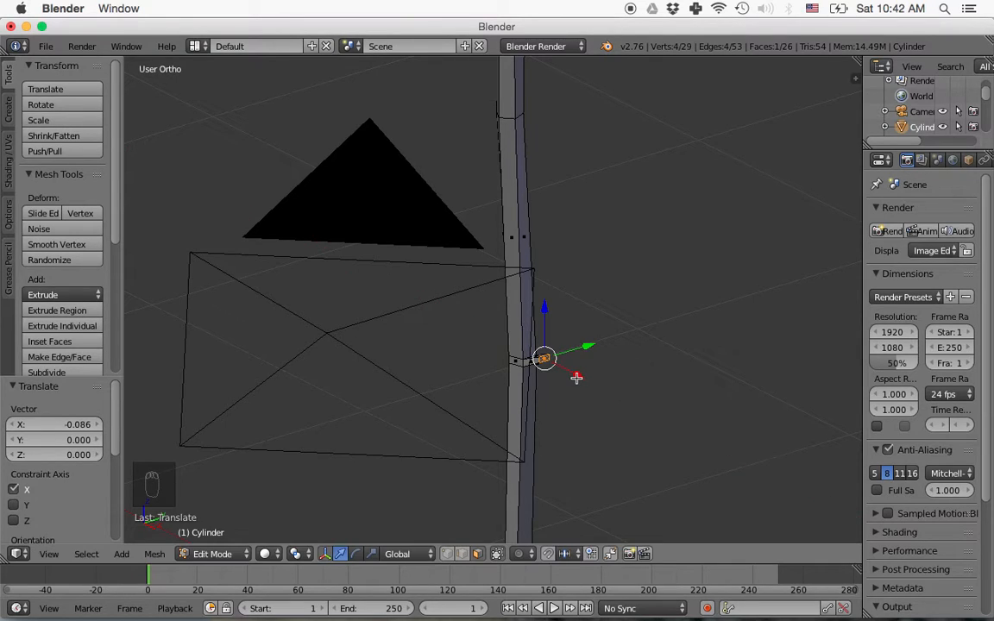
# Extrude the branch end face outward about 0.56 and raise it about 0.178 along Z.
pyautogui.press('e')
pyautogui.click(708, 403)
pyautogui.press('g')
pyautogui.press('z')
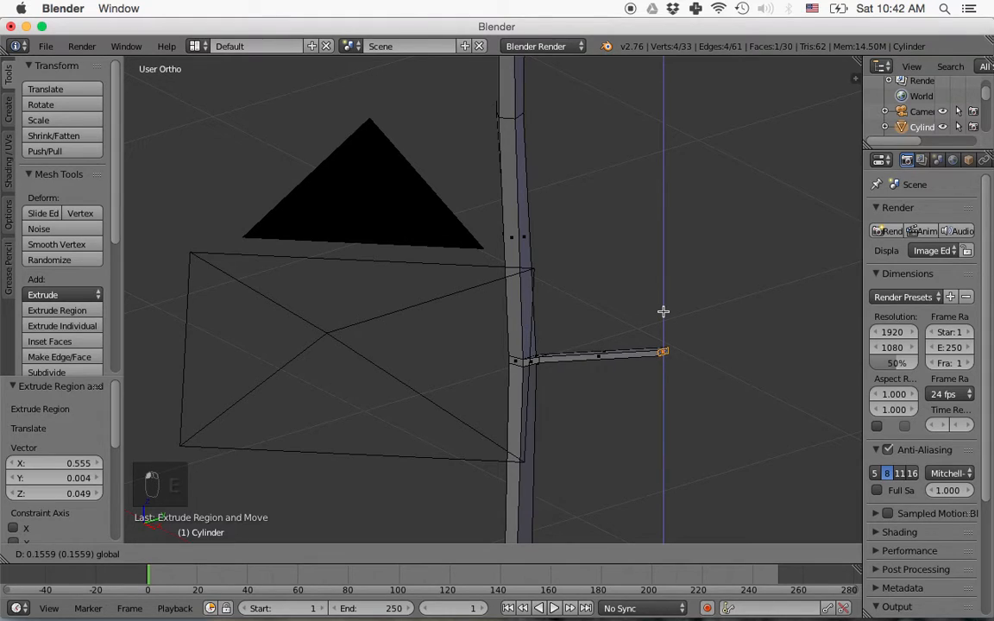
pyautogui.click(664, 306)
# Extrude a second long branch segment about 0.56 outward and shorten it by moving its end face about -0.275 along X.
pyautogui.moveTo(717, 391); pyautogui.dragTo(650, 425, button='middle')
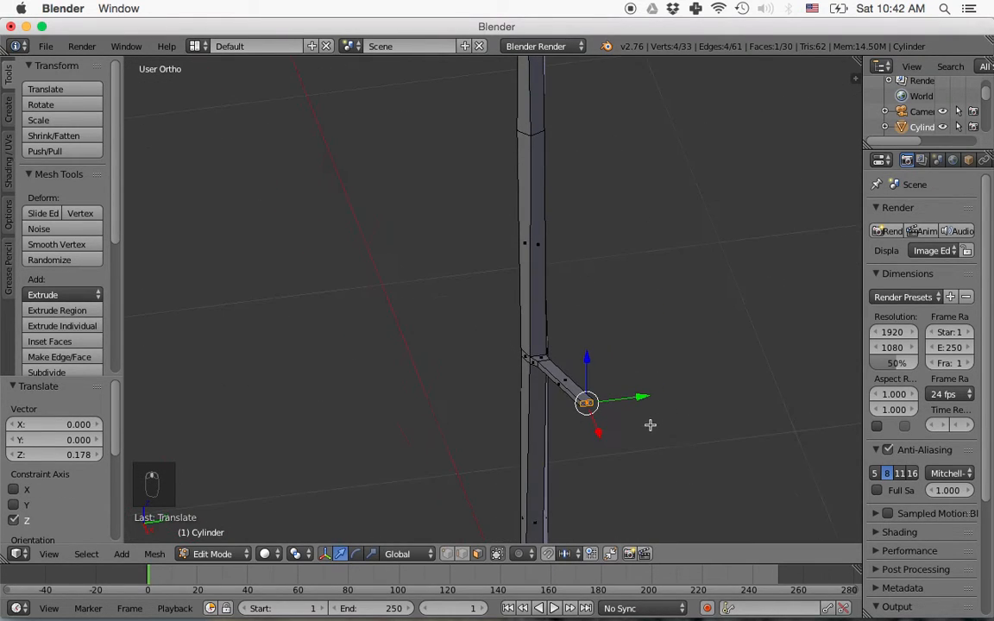
pyautogui.press('e')
pyautogui.click(725, 496)
pyautogui.moveTo(727, 499); pyautogui.dragTo(747, 420, button='middle')
pyautogui.scroll(-4, 747, 419)
pyautogui.moveTo(709, 380); pyautogui.dragTo(740, 429, button='middle')
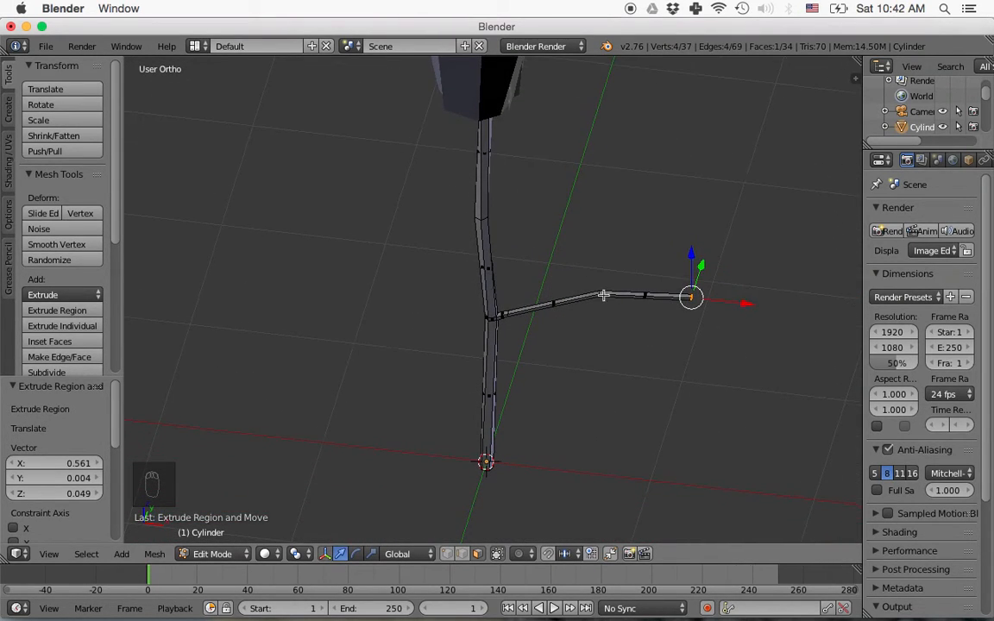
pyautogui.press('g')
pyautogui.press('x')
pyautogui.click(695, 307)
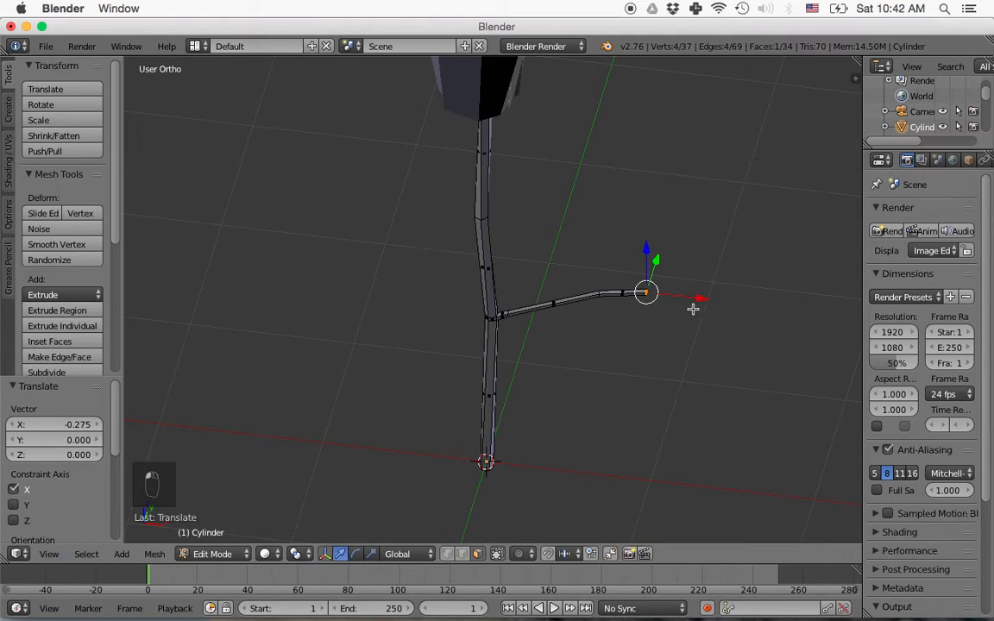
# In edge selection, select the edge loop at the branch's outer bend and lower it about 0.096 along Z.
pyautogui.keyDown('alt'); pyautogui.rightClick(598, 295); pyautogui.keyUp('alt')
pyautogui.scroll(4, 625, 335)
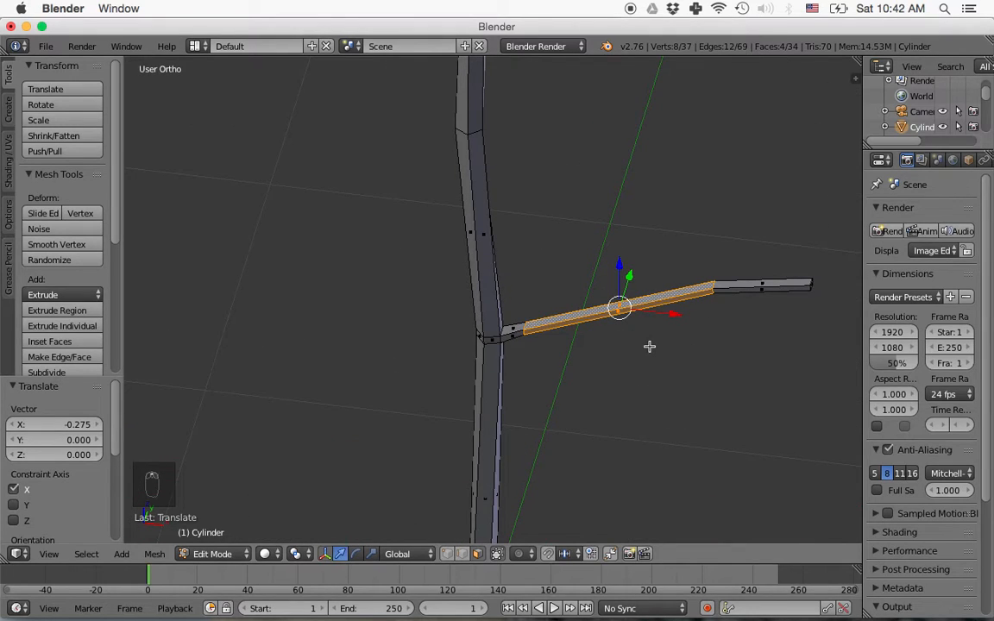
pyautogui.press('a')
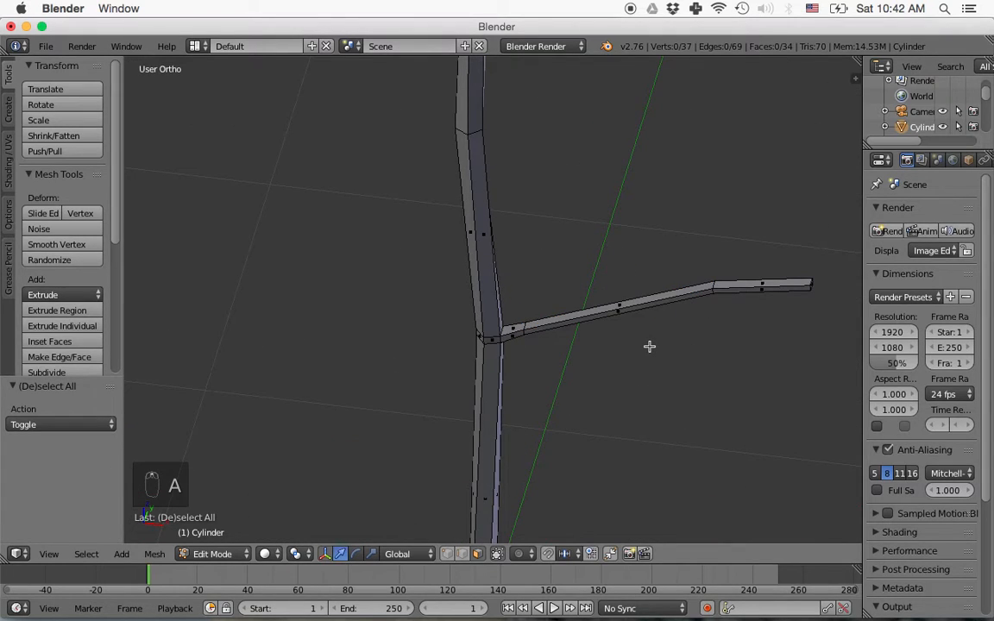
pyautogui.keyDown('alt'); pyautogui.rightClick(715, 285); pyautogui.keyUp('alt')
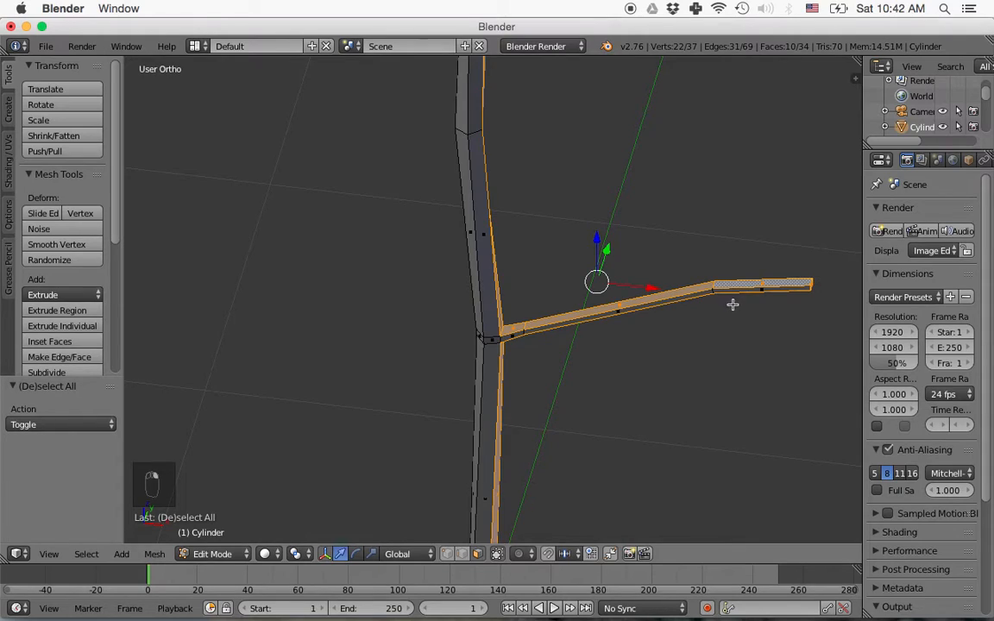
pyautogui.click(466, 557)
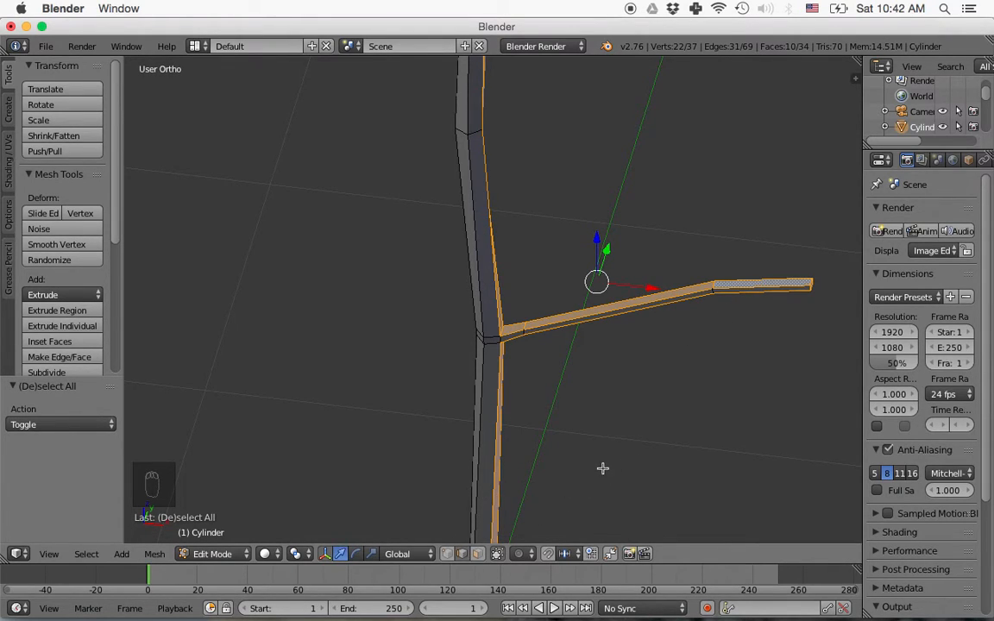
pyautogui.press('a')
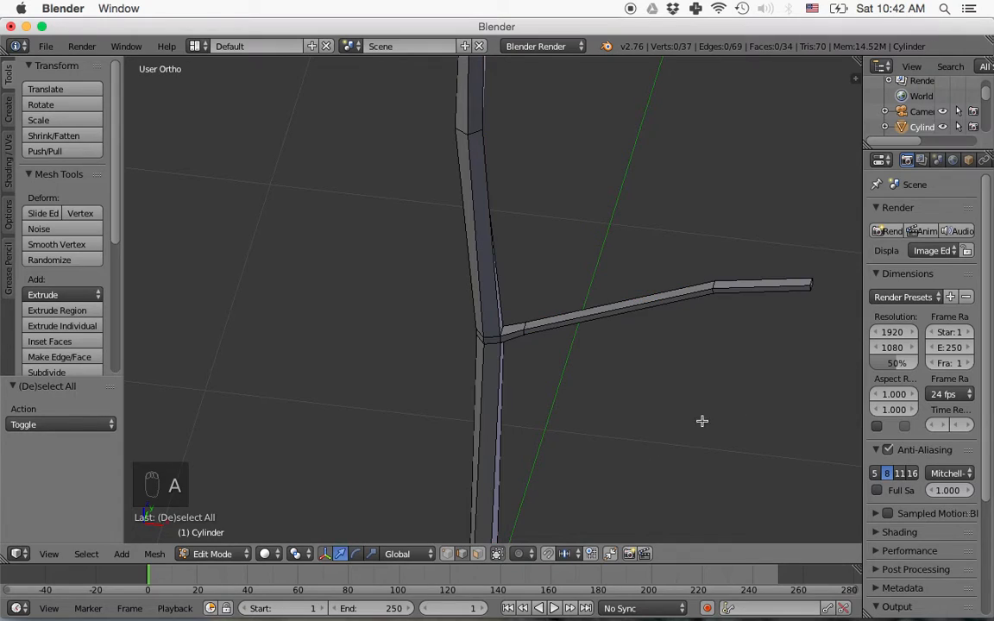
pyautogui.keyDown('alt'); pyautogui.rightClick(712, 286); pyautogui.keyUp('alt')
pyautogui.press('g')
pyautogui.press('z')
pyautogui.click(713, 293)
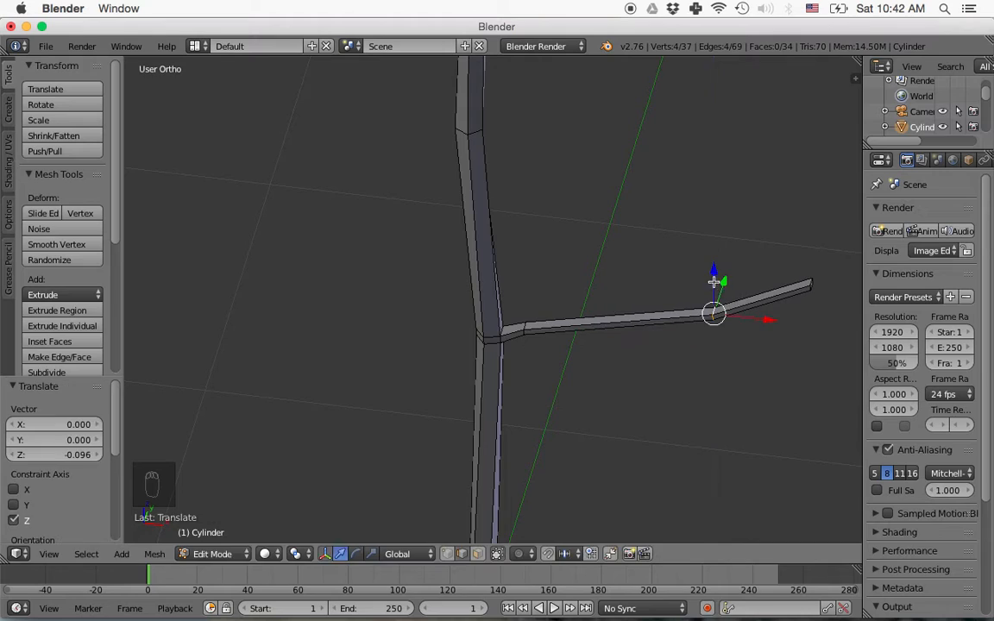
# Move the branch's bend loop about 0.150 toward the stem along X and lower it about 0.011 along Z.
pyautogui.press('g')
pyautogui.press('x')
pyautogui.click(710, 323)
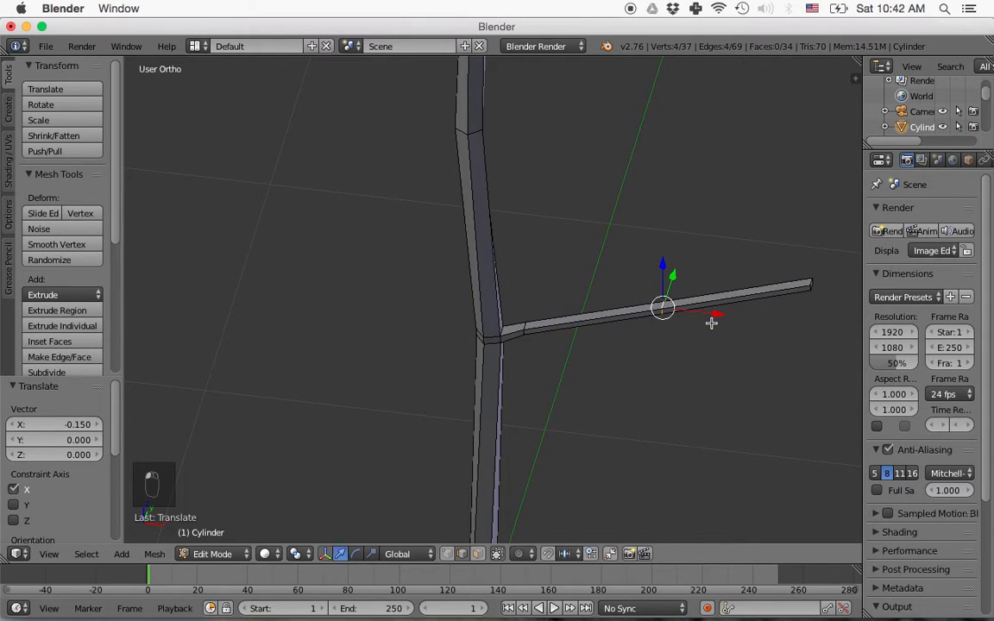
pyautogui.moveTo(662, 267); pyautogui.dragTo(663, 271)
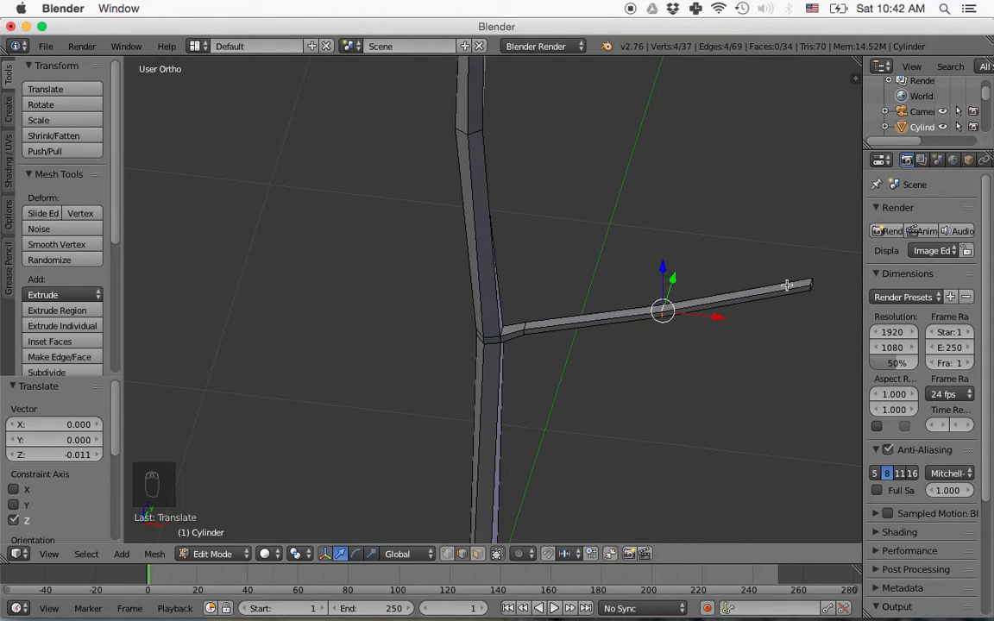
# In face selection, select the branch's tip face, adjust its position along X, and lower it about 0.052 along Z.
pyautogui.rightClick(811, 285)
pyautogui.click(479, 554)
pyautogui.moveTo(815, 295); pyautogui.dragTo(768, 339, button='middle')
pyautogui.rightClick(780, 374)
pyautogui.press('g')
pyautogui.press('x')
pyautogui.click(785, 382)
pyautogui.press('g')
pyautogui.press('z')
pyautogui.click(702, 425)
# Taper the branch by scaling its tip face to about 0.78.
pyautogui.moveTo(702, 425)
pyautogui.mouseDown(button='middle')
pyautogui.moveTo(761, 405)
pyautogui.moveTo(690, 418)
pyautogui.moveTo(584, 412)
pyautogui.moveTo(647, 380)
pyautogui.moveTo(696, 412)
pyautogui.mouseUp(button='middle')
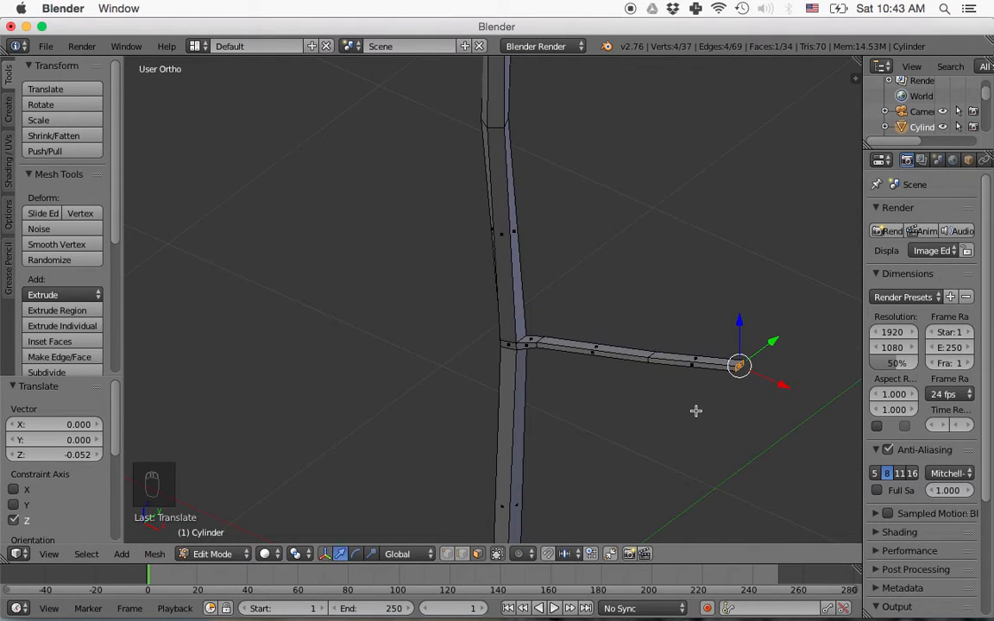
pyautogui.press('s')
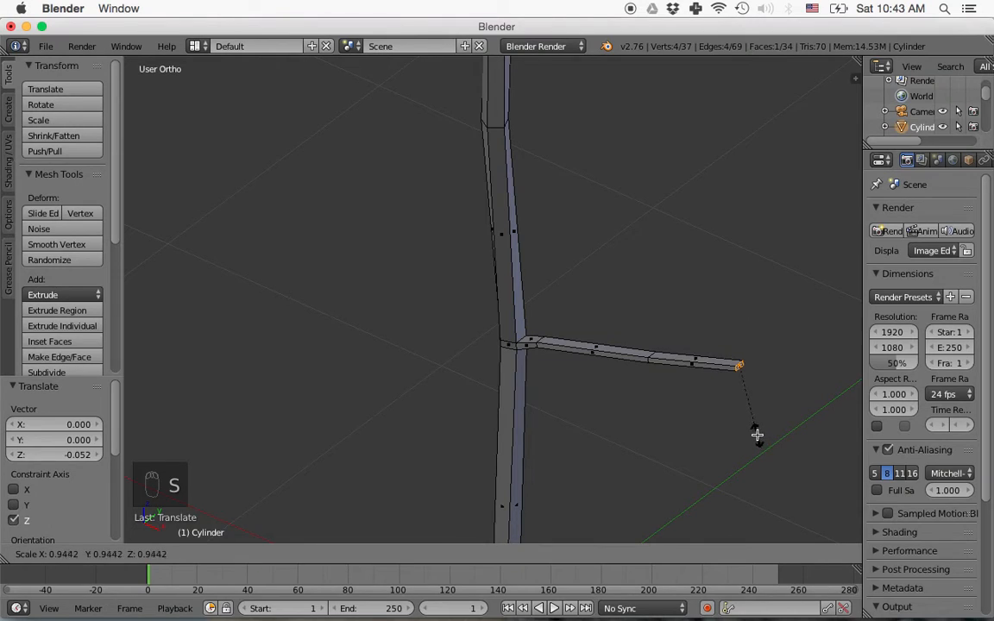
pyautogui.click(740, 425)
# Add a single loop cut to the branch segment nearer the stem and slide it to just before the outer bend.
pyautogui.moveTo(666, 420); pyautogui.dragTo(695, 417, button='middle')
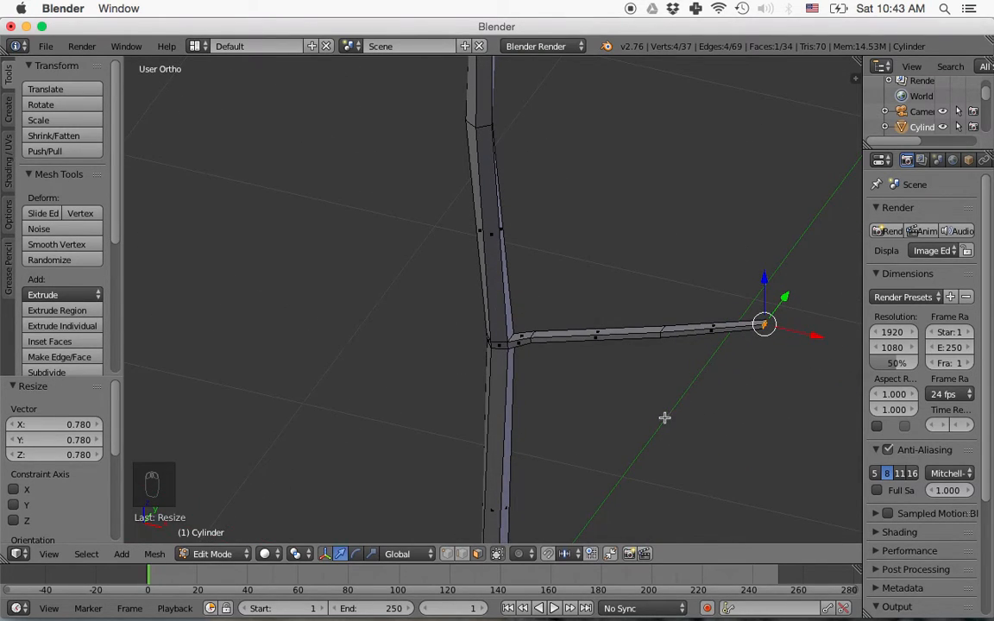
pyautogui.press('a')
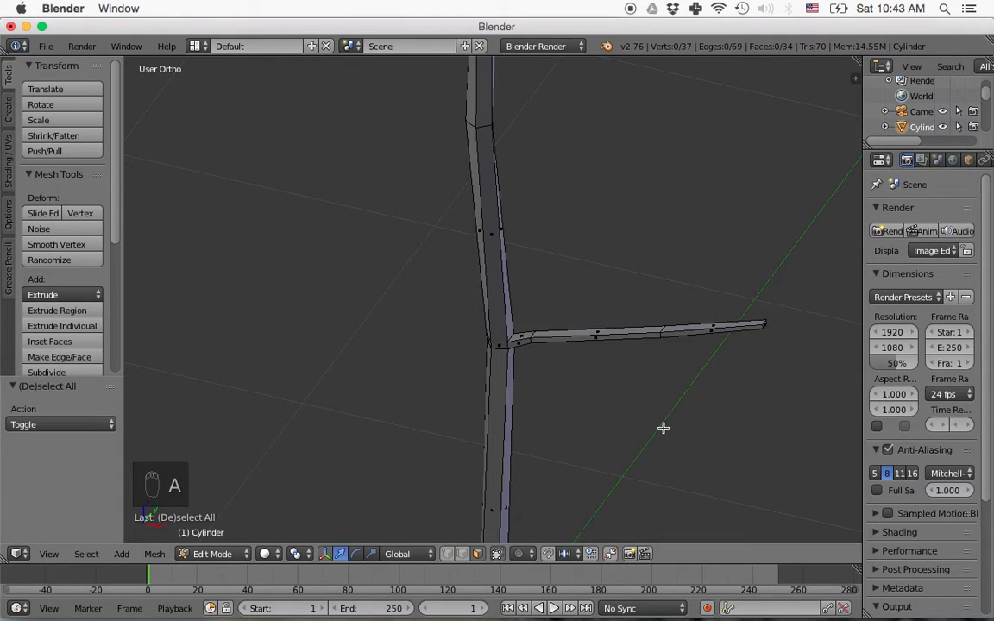
pyautogui.hotkey('ctrl', 'r')
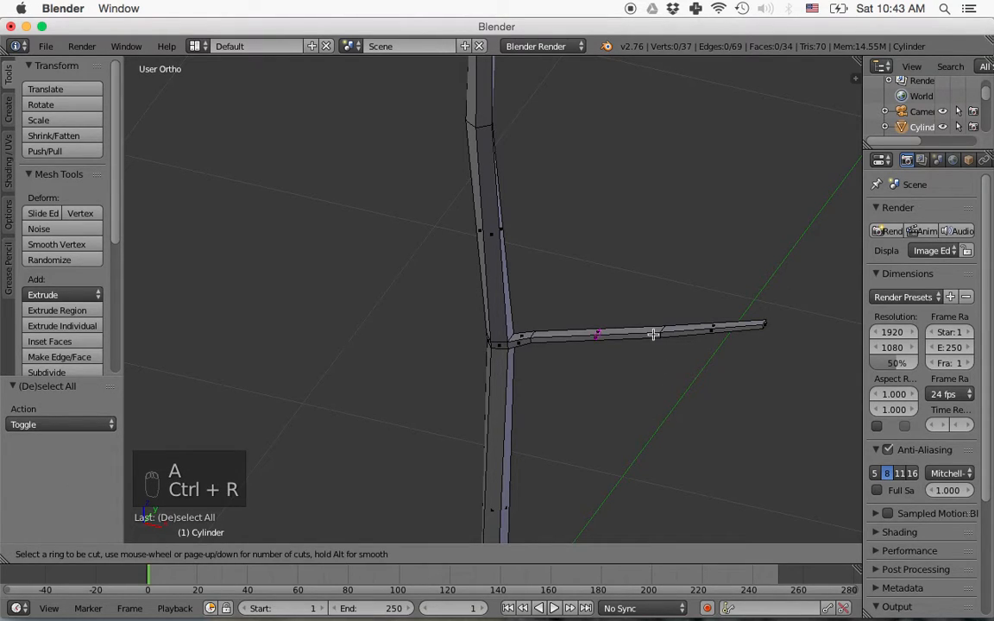
pyautogui.click(609, 332)
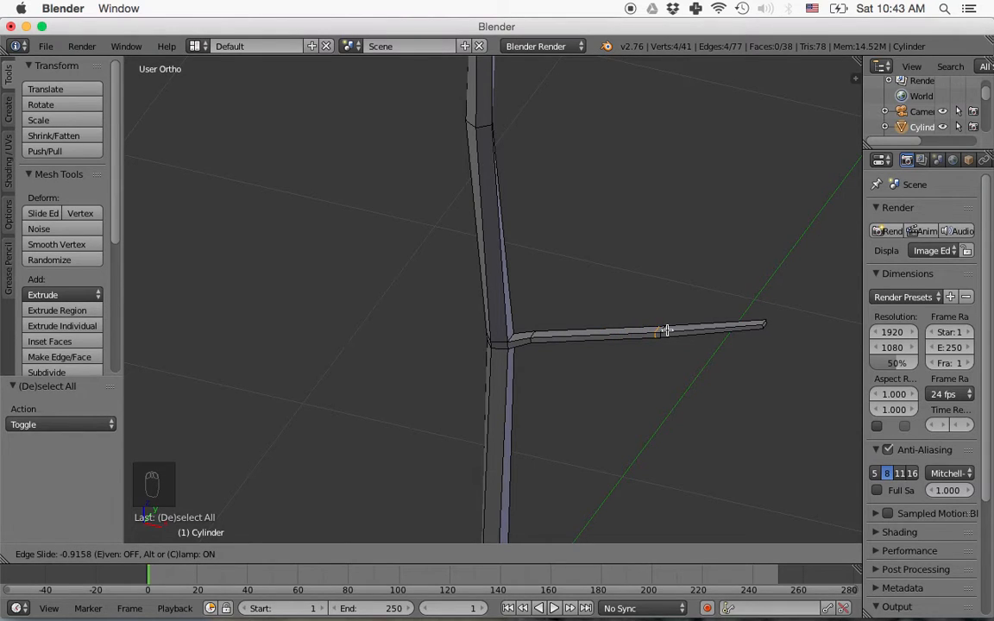
pyautogui.click(666, 331)
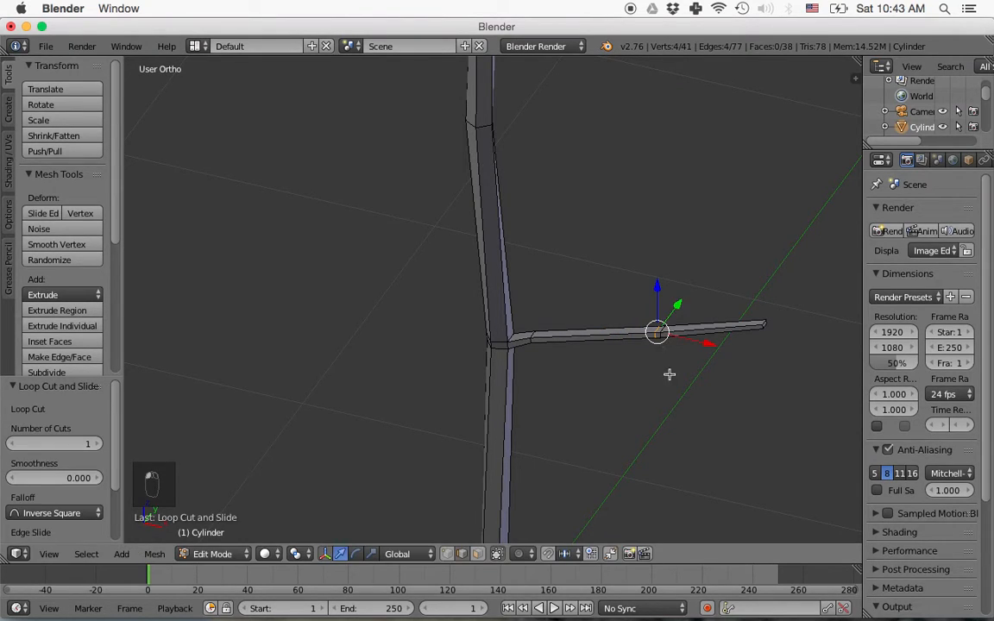
# In face selection, select the small side face between the new loop and the branch's bend and extrude it about 0.018 outward.
pyautogui.click(478, 553)
pyautogui.rightClick(658, 336)
pyautogui.press('e')
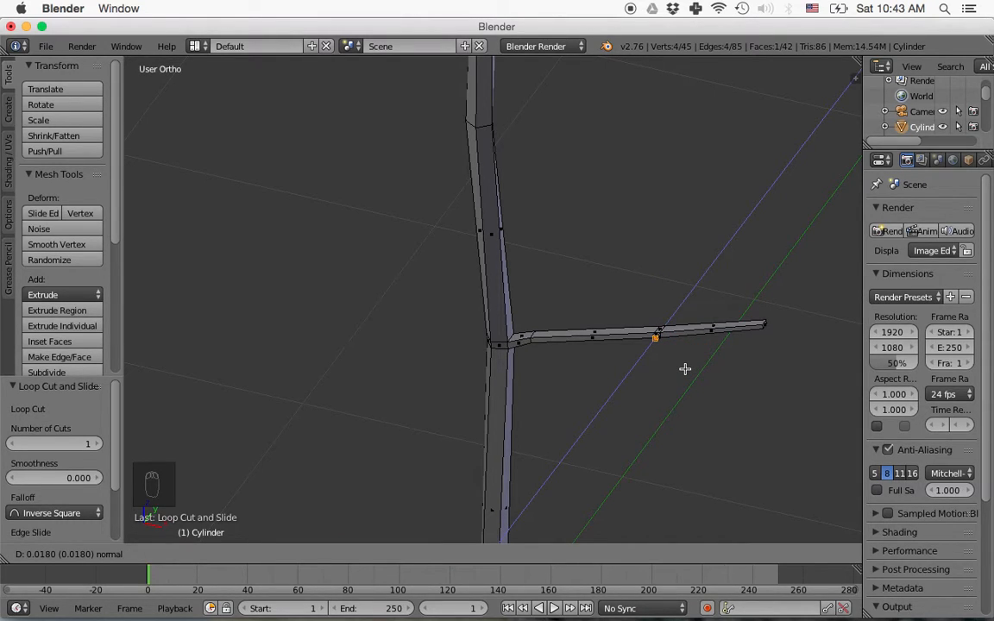
pyautogui.click(684, 369)
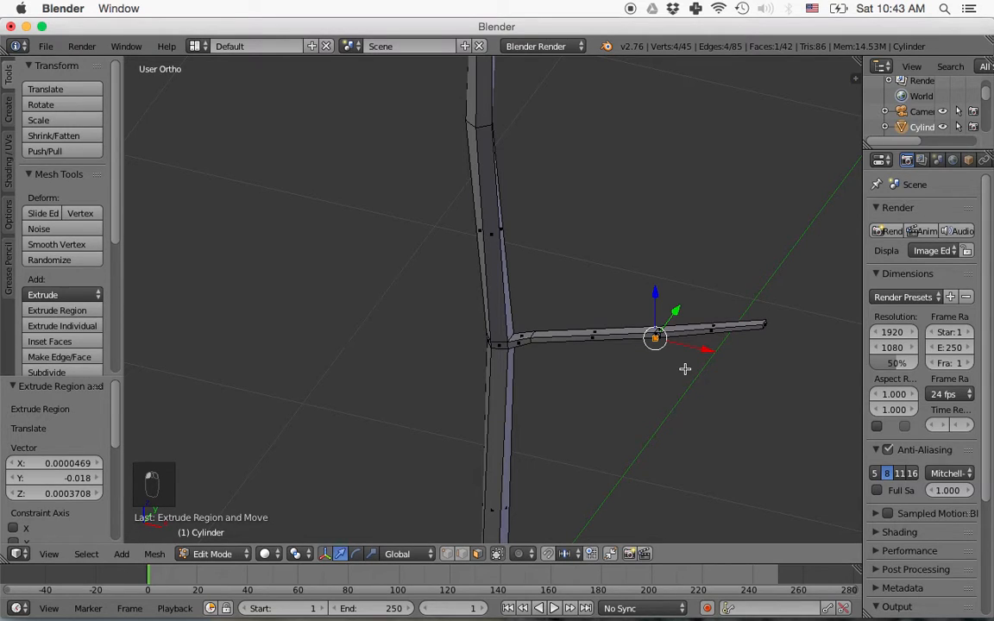
pyautogui.press('s')
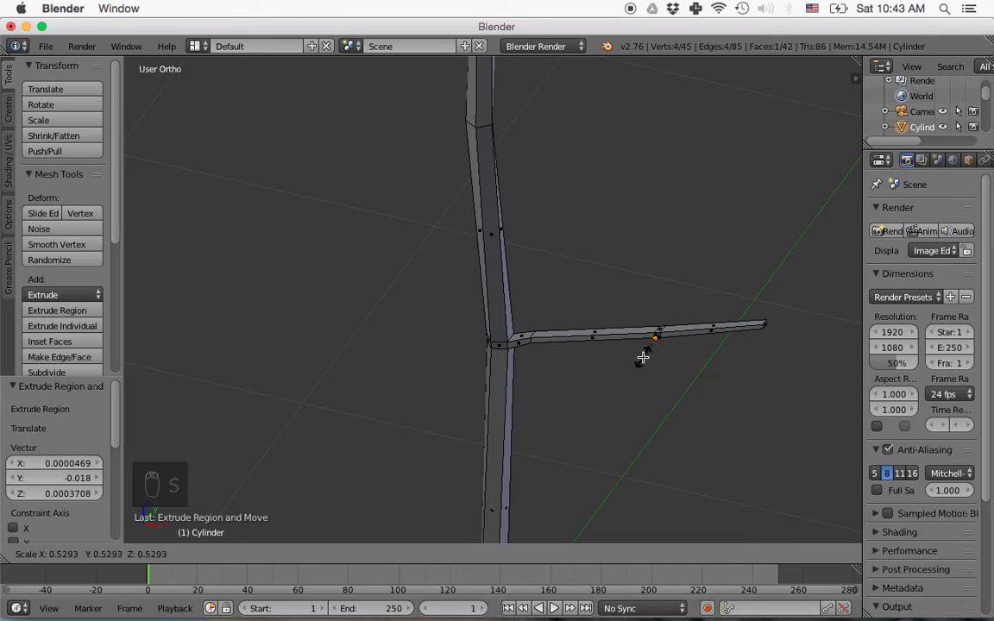
pyautogui.click(679, 365)
pyautogui.press('super+z')
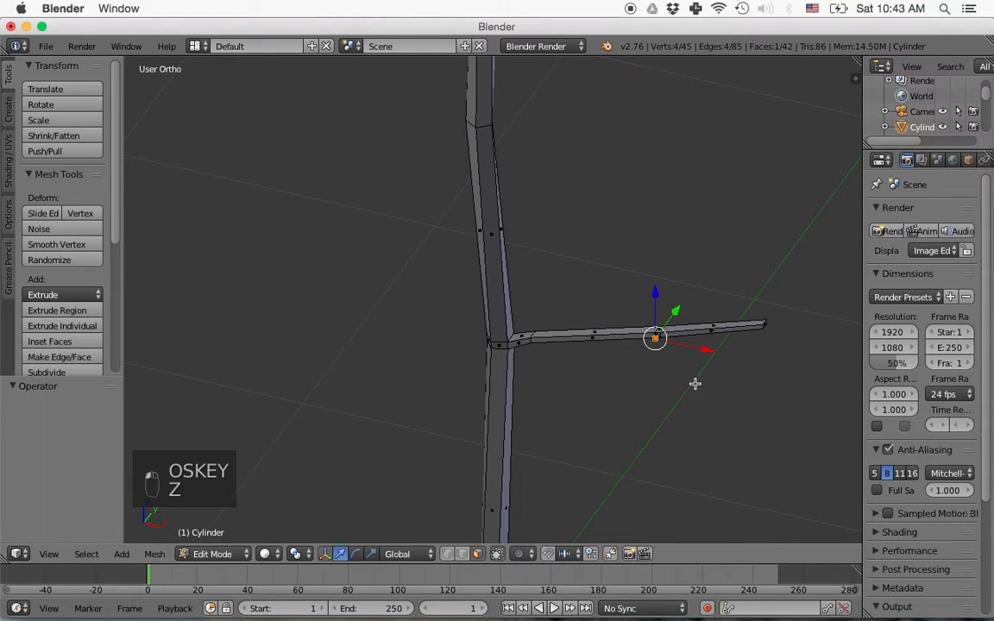
# Extrude the small stub's end face in place on the side branch and scale it along X to about 7.44.
pyautogui.scroll(2, 728, 382)
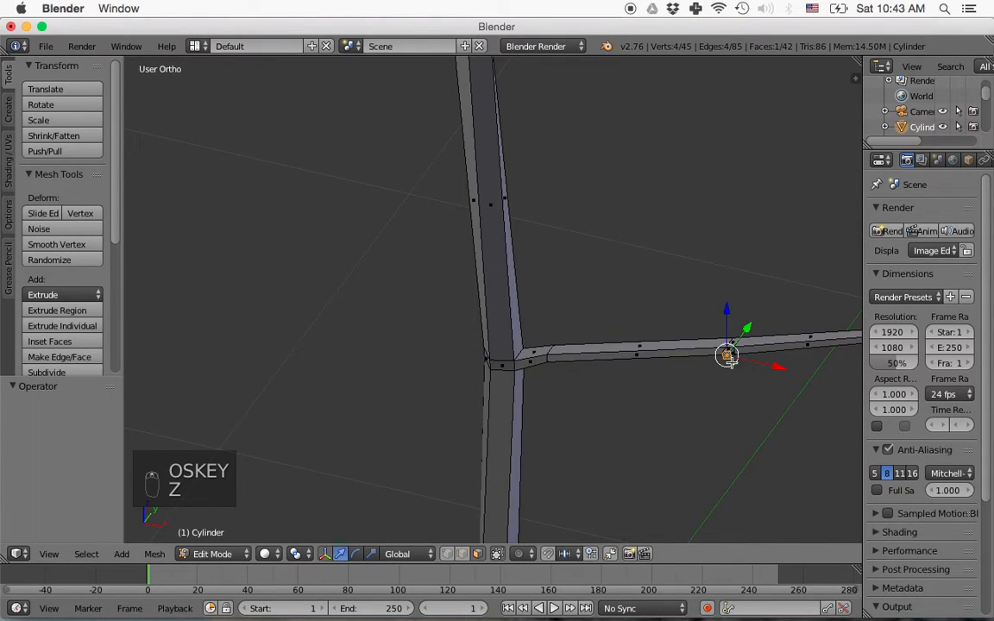
pyautogui.press('e')
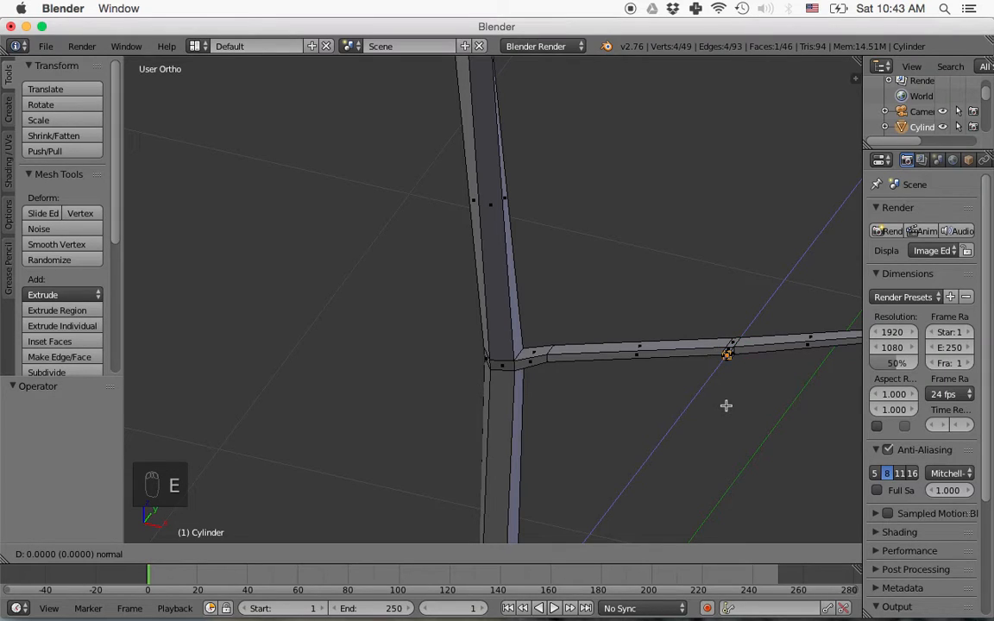
pyautogui.click(727, 406)
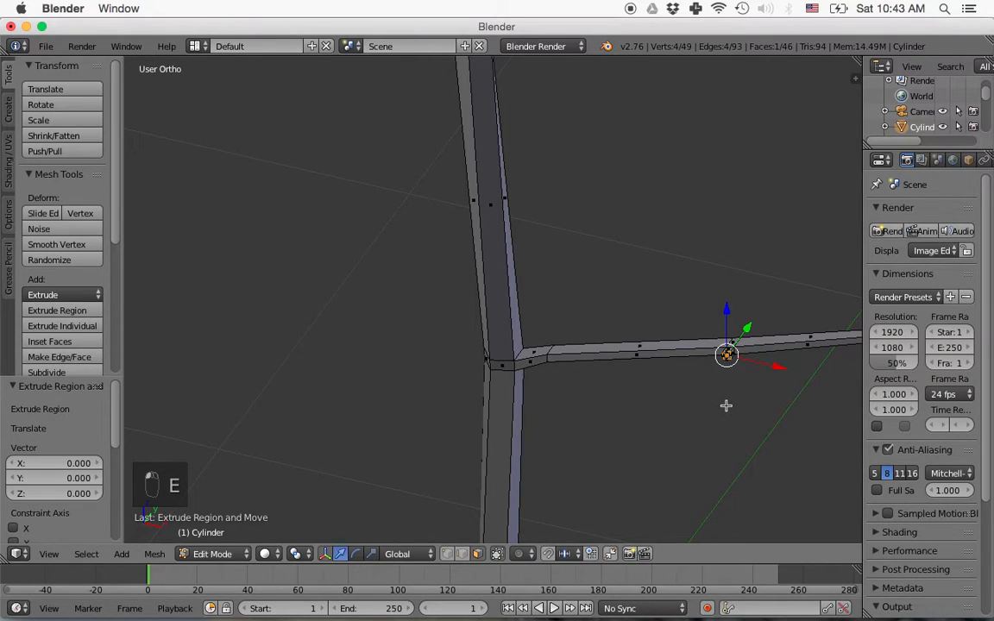
pyautogui.press('s')
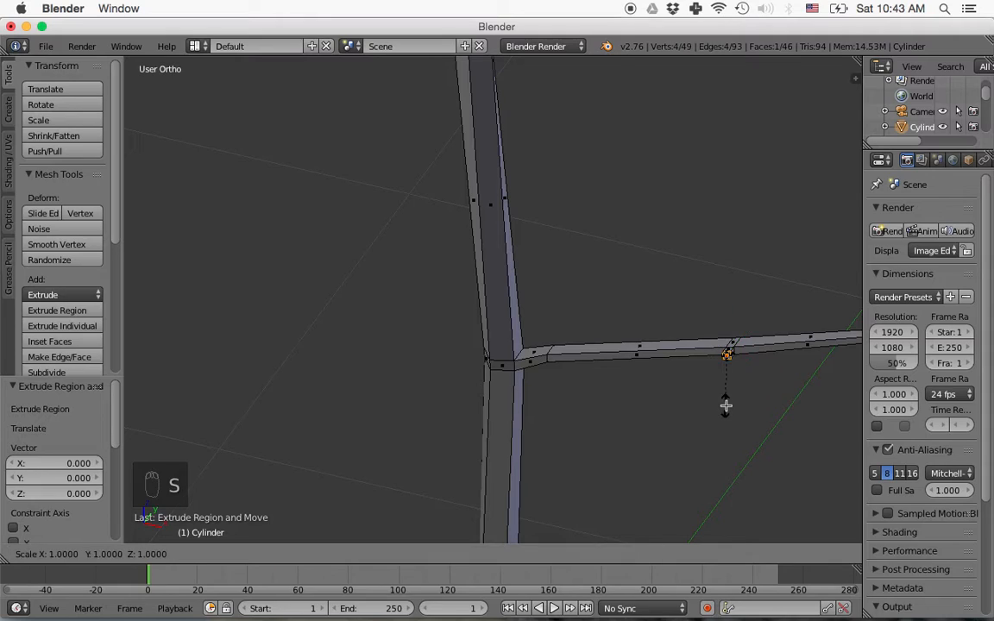
pyautogui.press('x')
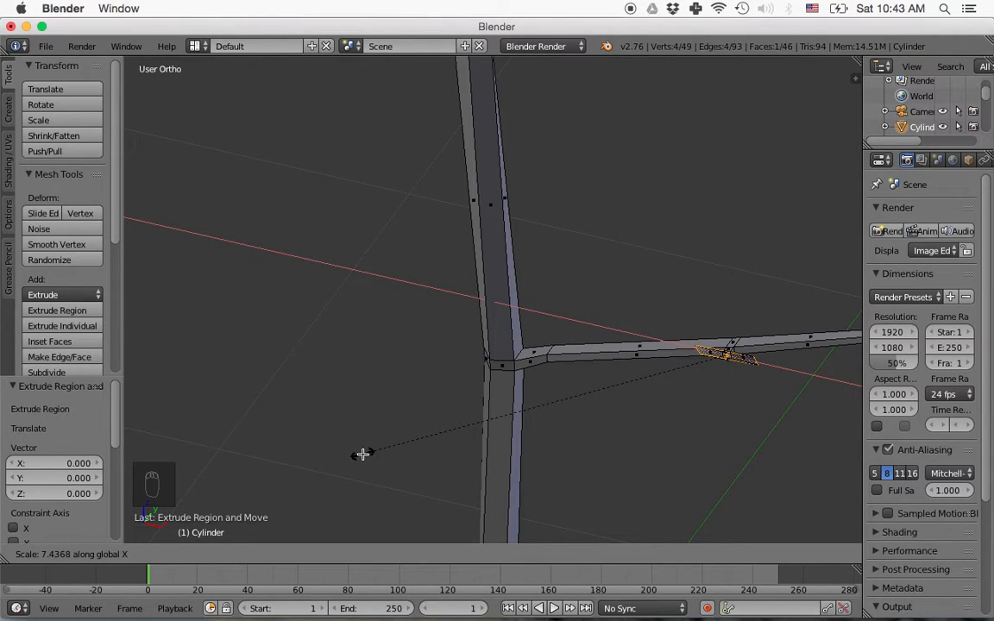
pyautogui.click(362, 454)
# Extrude the widened leaf base outward about 0.024 and scale the new end face along X to about 1.61.
pyautogui.moveTo(665, 398); pyautogui.dragTo(694, 388, button='middle')
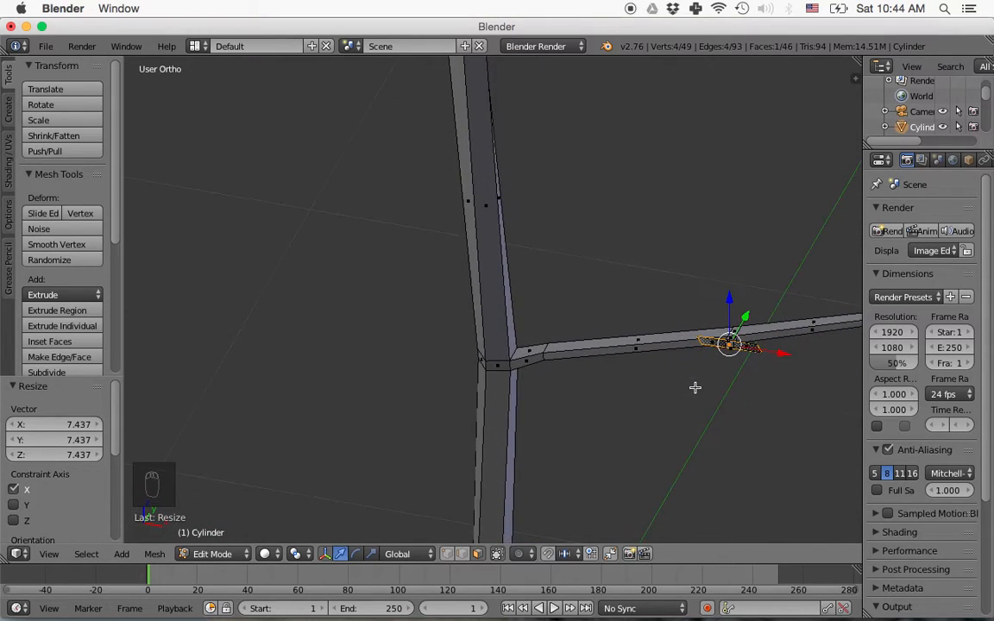
pyautogui.press('e')
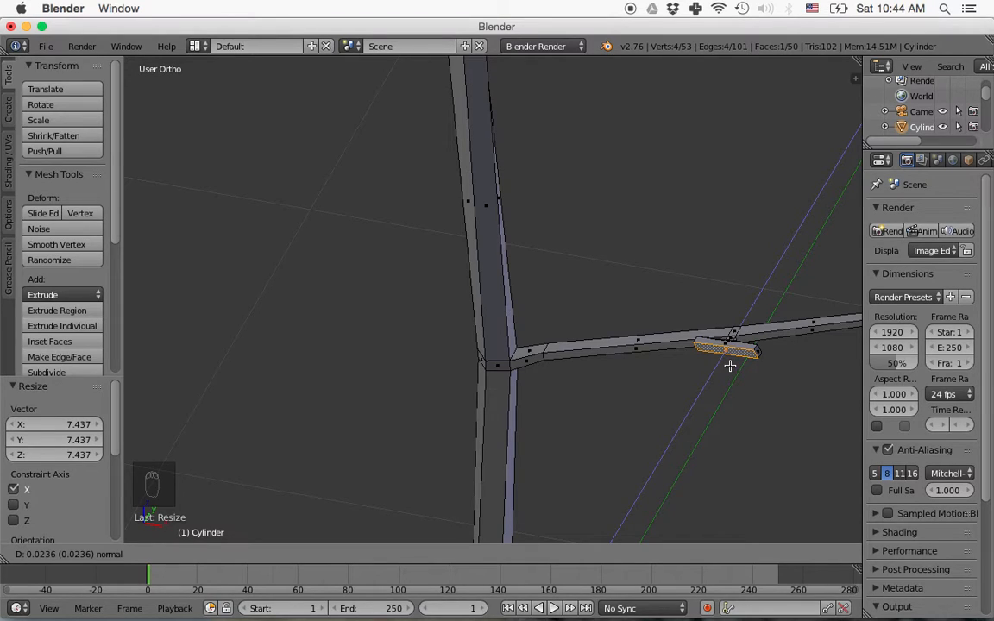
pyautogui.click(730, 366)
pyautogui.press('s')
pyautogui.press('x')
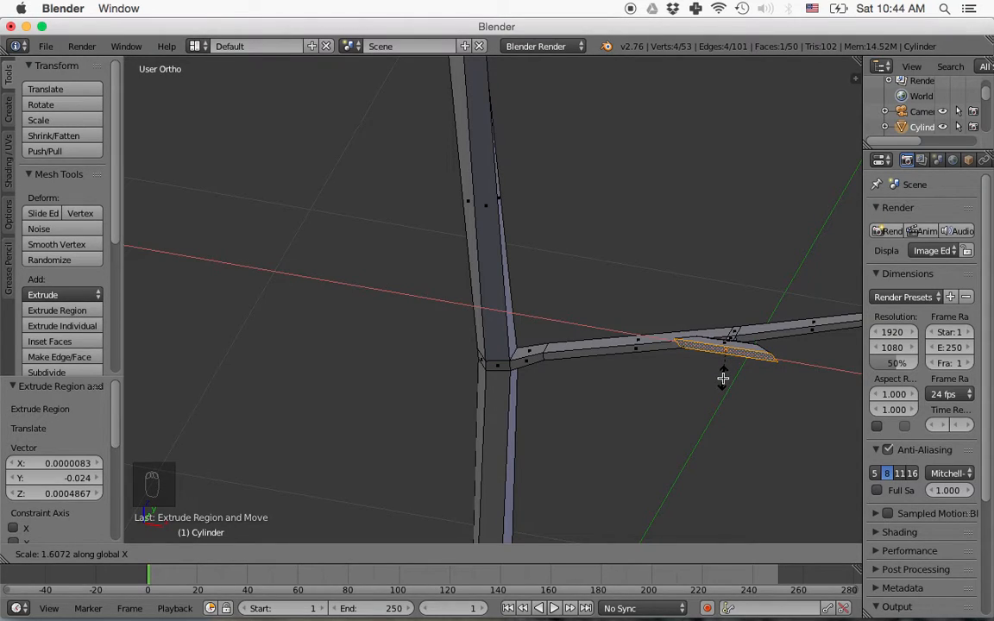
pyautogui.click(723, 378)
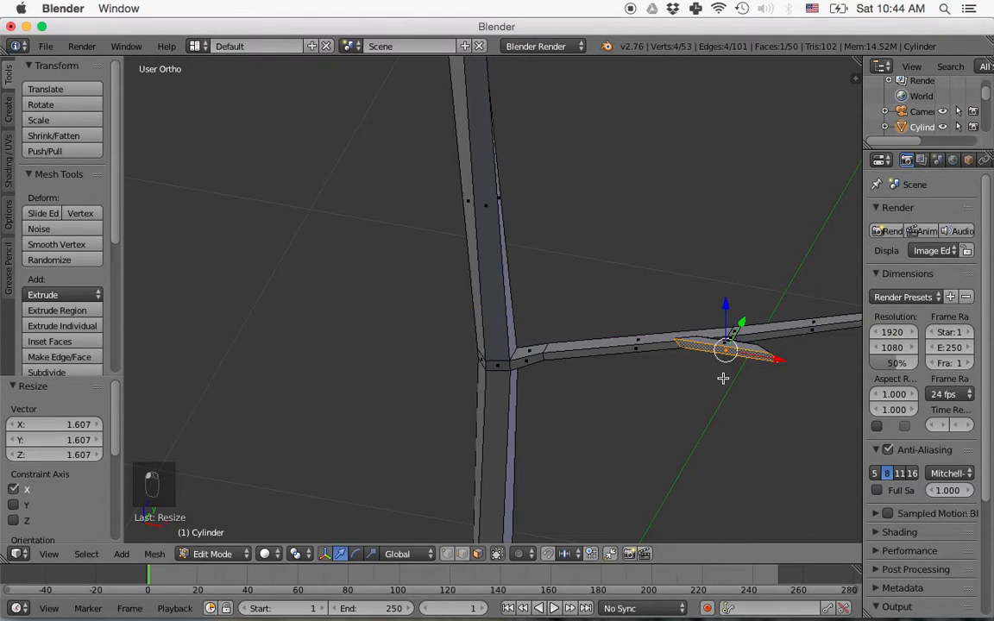
# Extrude the leaf's end face outward twice, about 0.16 each, and narrow the last end face along X to about 0.39.
pyautogui.press('e')
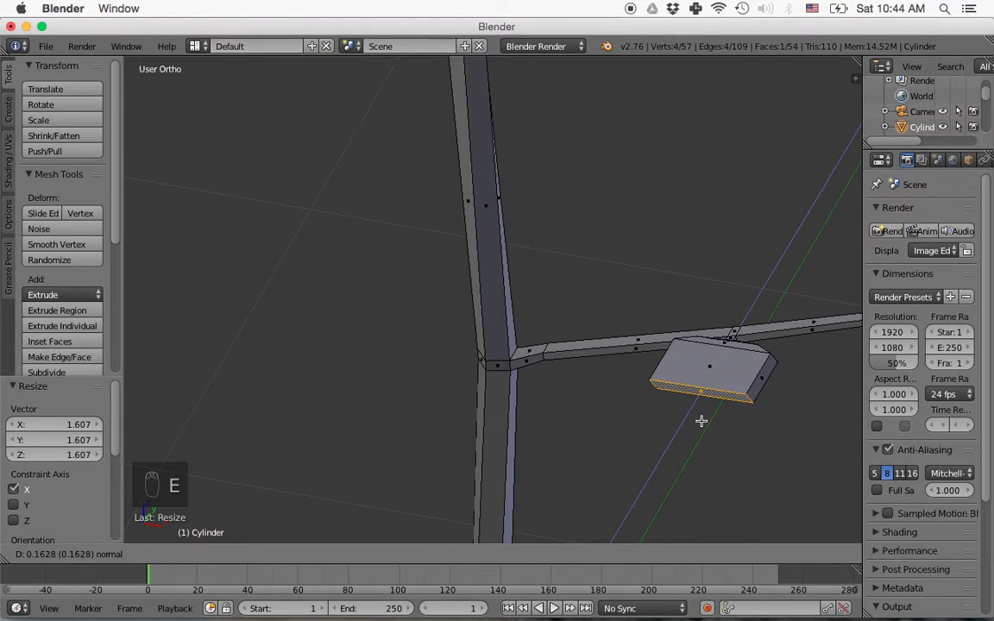
pyautogui.click(700, 420)
pyautogui.press('e')
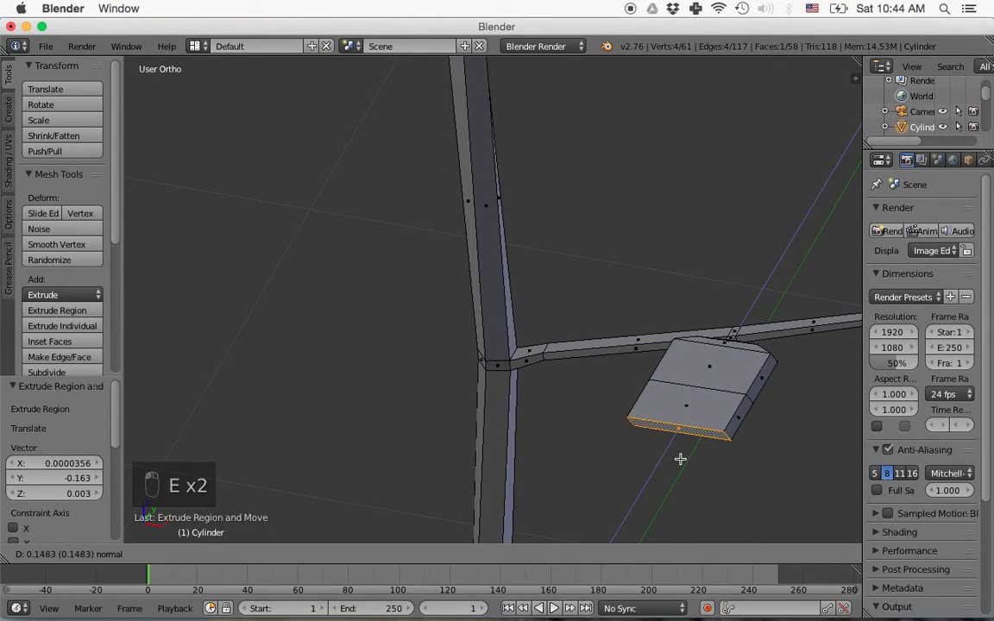
pyautogui.click(679, 462)
pyautogui.press('s')
pyautogui.press('x')
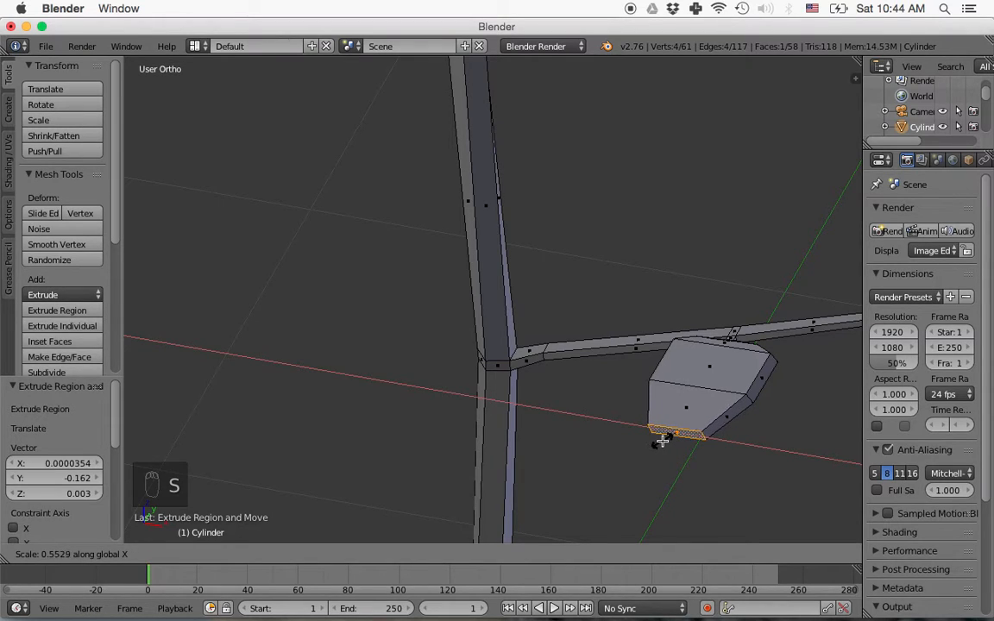
pyautogui.click(668, 440)
# Extrude the leaf's narrow end about 0.074 and scale it uniformly to about 0.137 to form a pointed tip.
pyautogui.press('e')
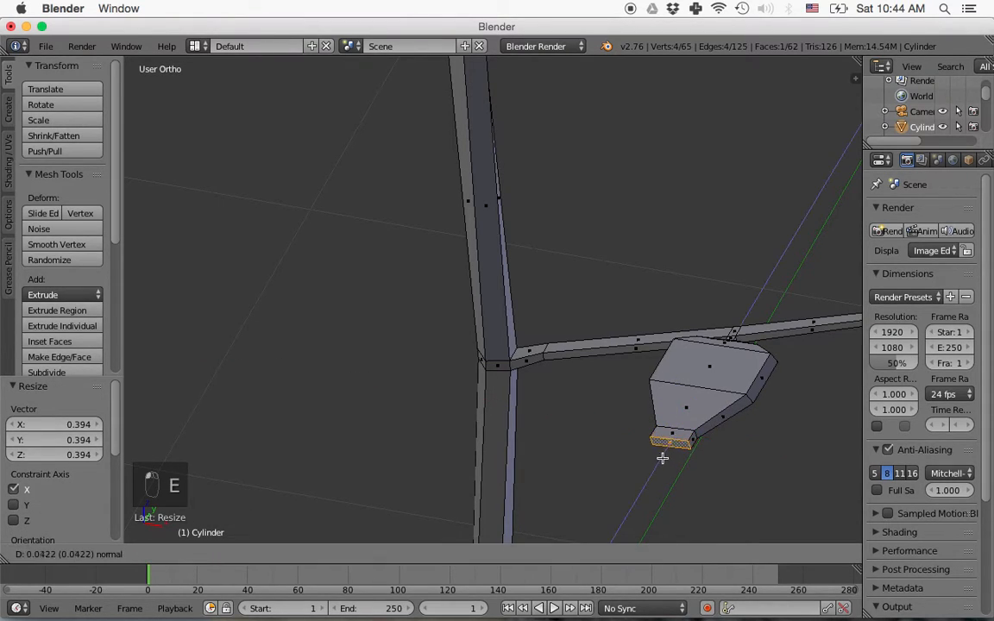
pyautogui.click(659, 464)
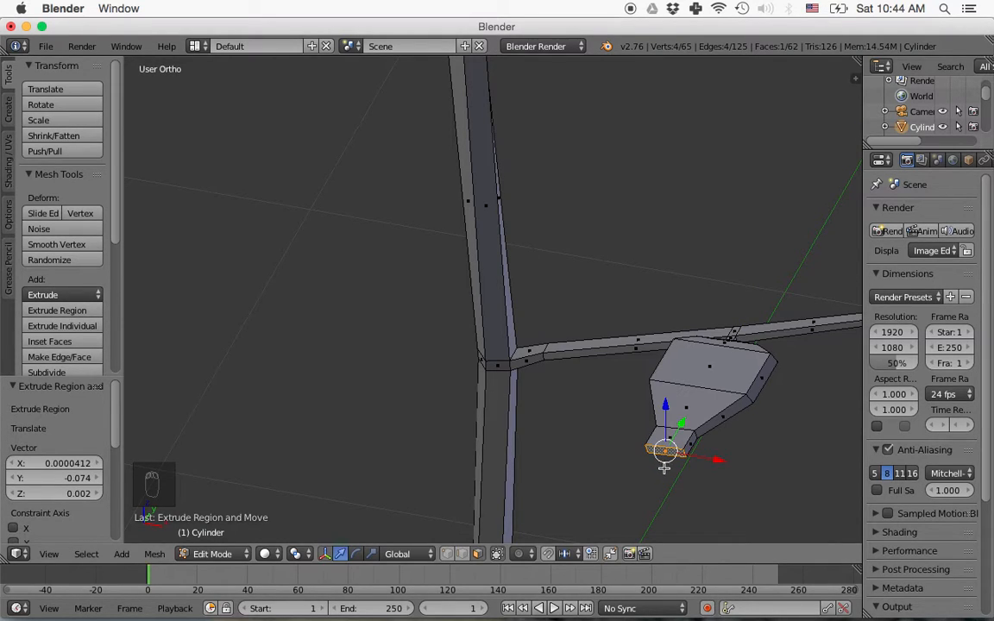
pyautogui.press('s')
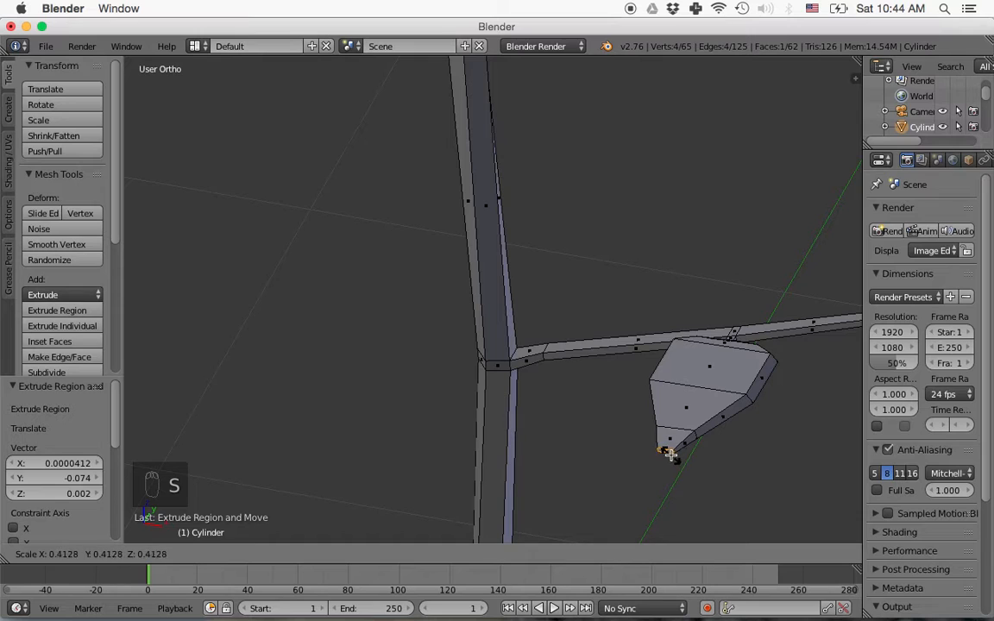
pyautogui.click(668, 451)
# Select the whole leaf in wireframe from the top view, rotate it about -20.4° around Y, and clear the selection in solid shading.
pyautogui.moveTo(692, 461); pyautogui.dragTo(557, 377, button='middle')
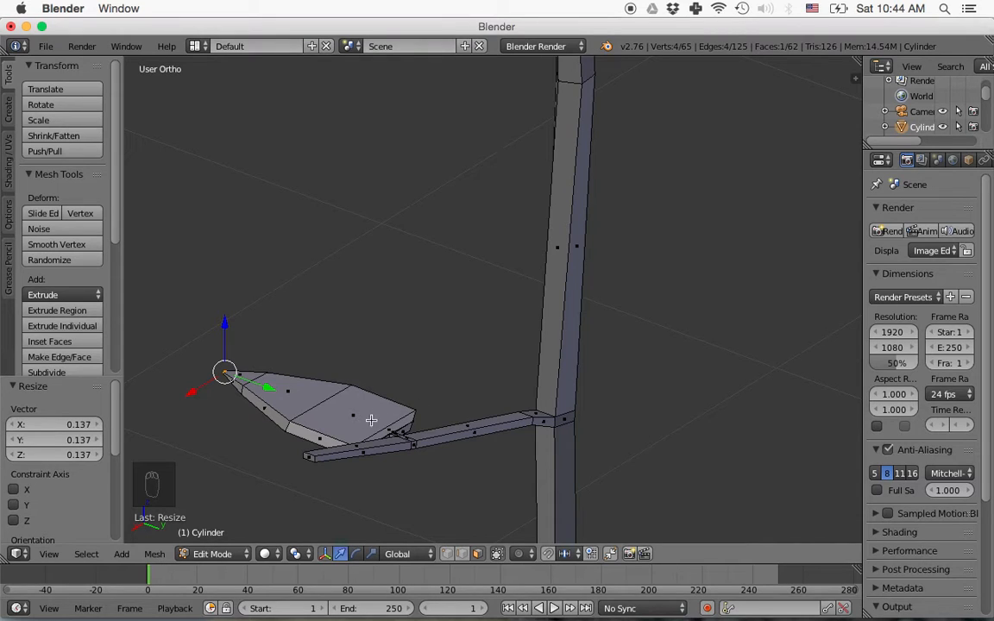
pyautogui.moveTo(429, 447); pyautogui.dragTo(629, 458, button='middle')
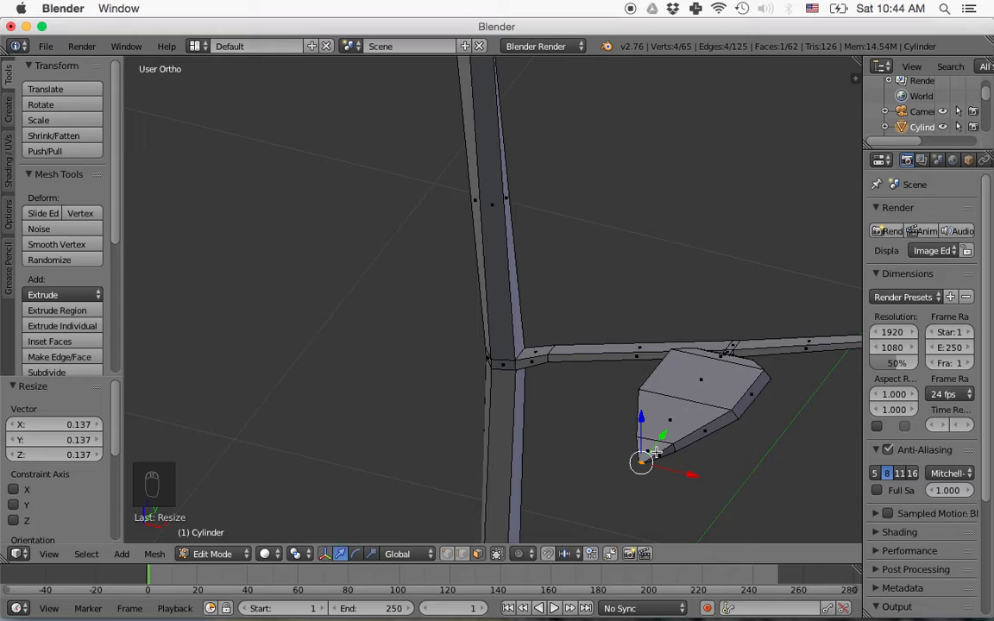
pyautogui.press('KP_7')
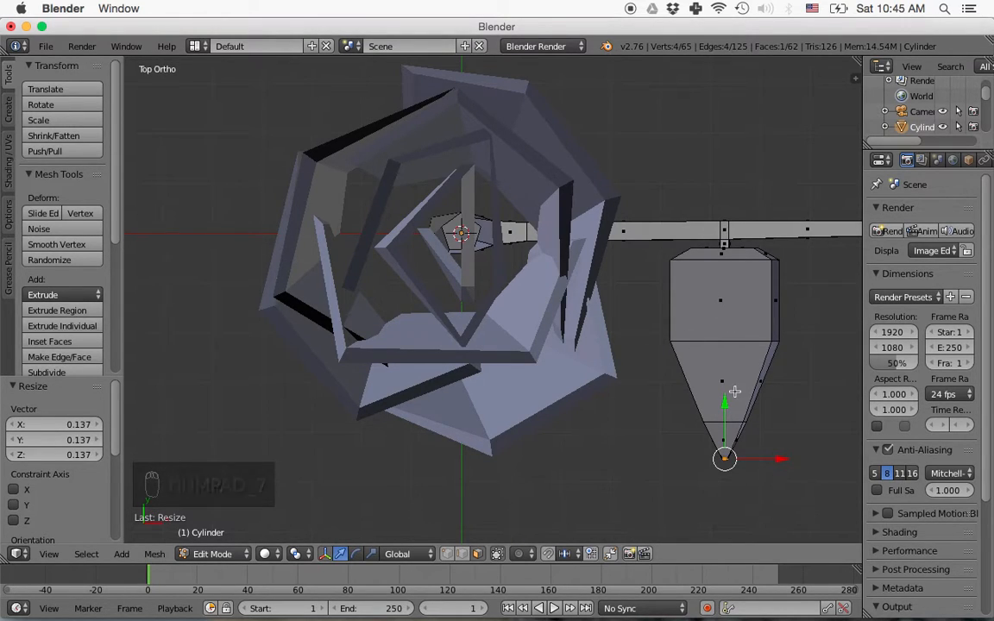
pyautogui.press('z')
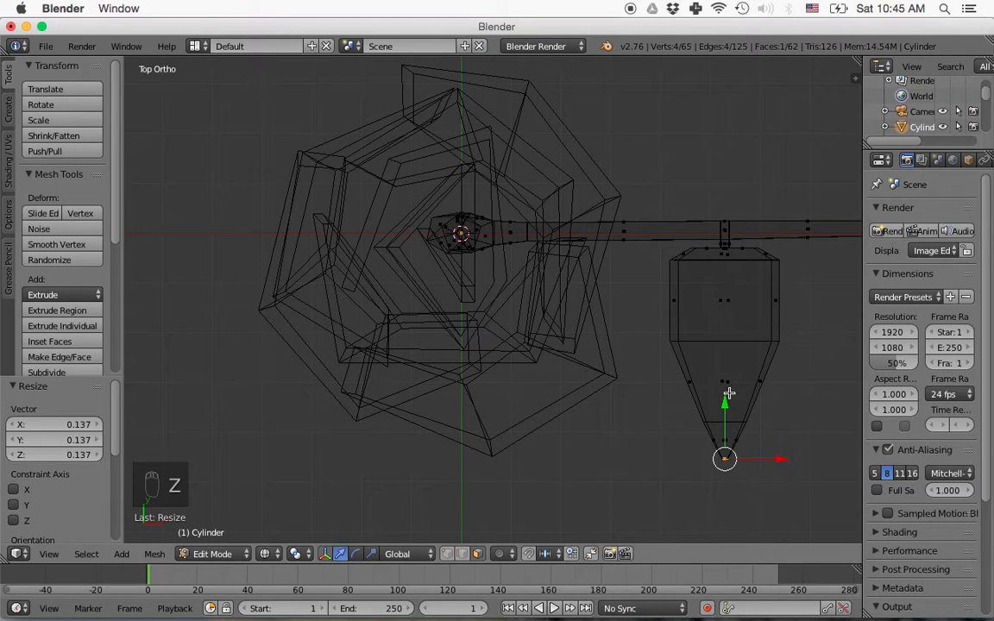
pyautogui.press('b')
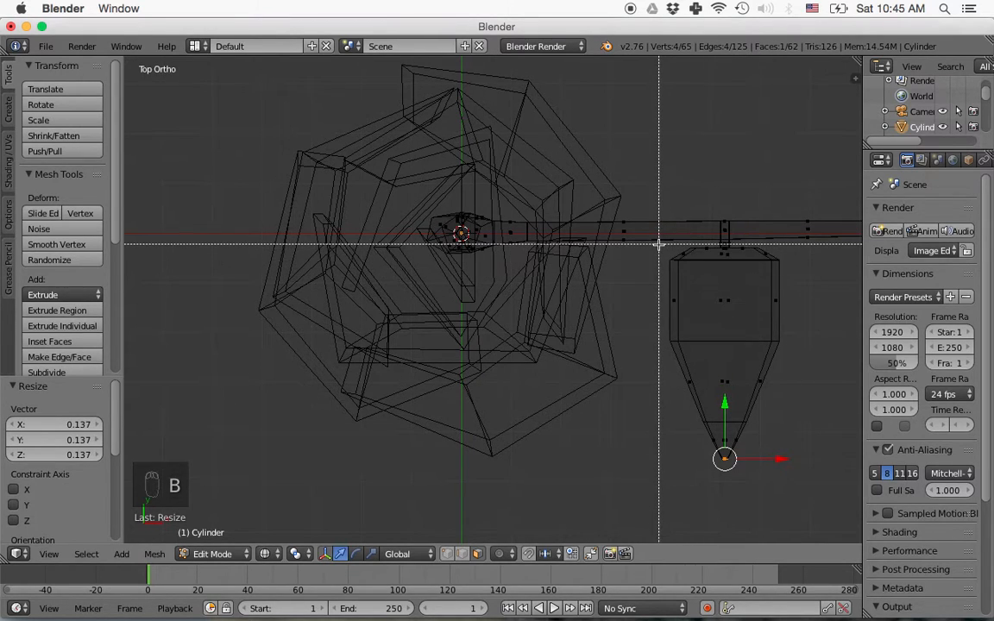
pyautogui.moveTo(664, 244); pyautogui.dragTo(785, 476)
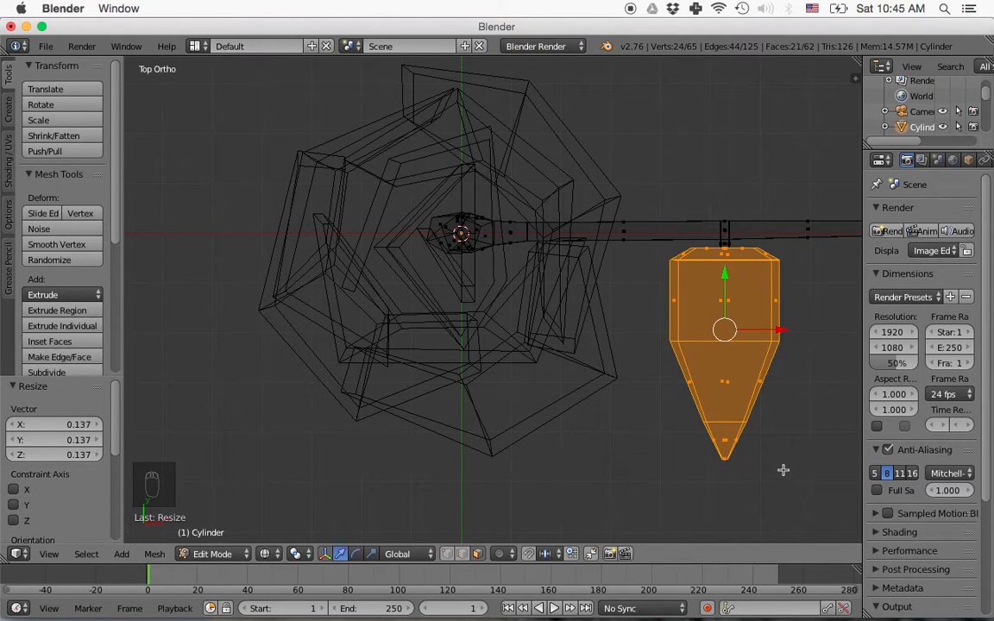
pyautogui.moveTo(781, 463); pyautogui.dragTo(778, 415, button='middle')
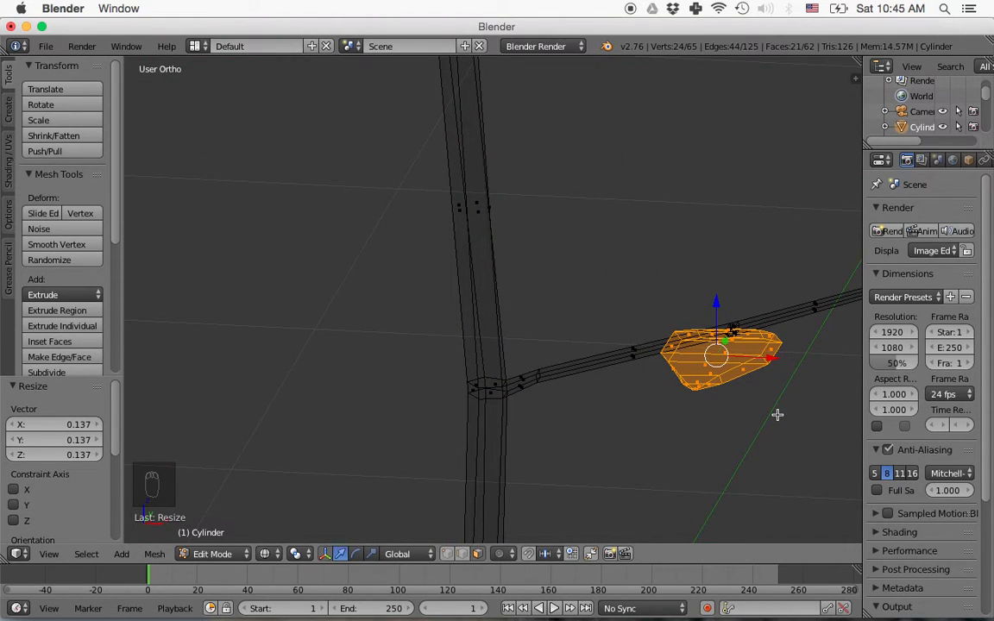
pyautogui.press('r')
pyautogui.press('y')
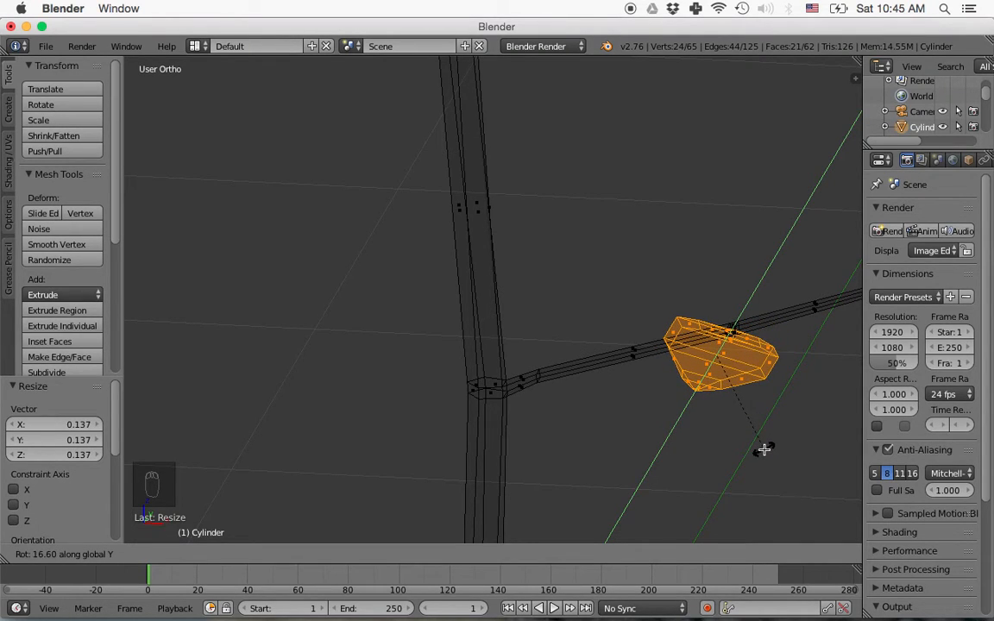
pyautogui.click(760, 388)
pyautogui.moveTo(761, 392); pyautogui.dragTo(549, 425, button='middle')
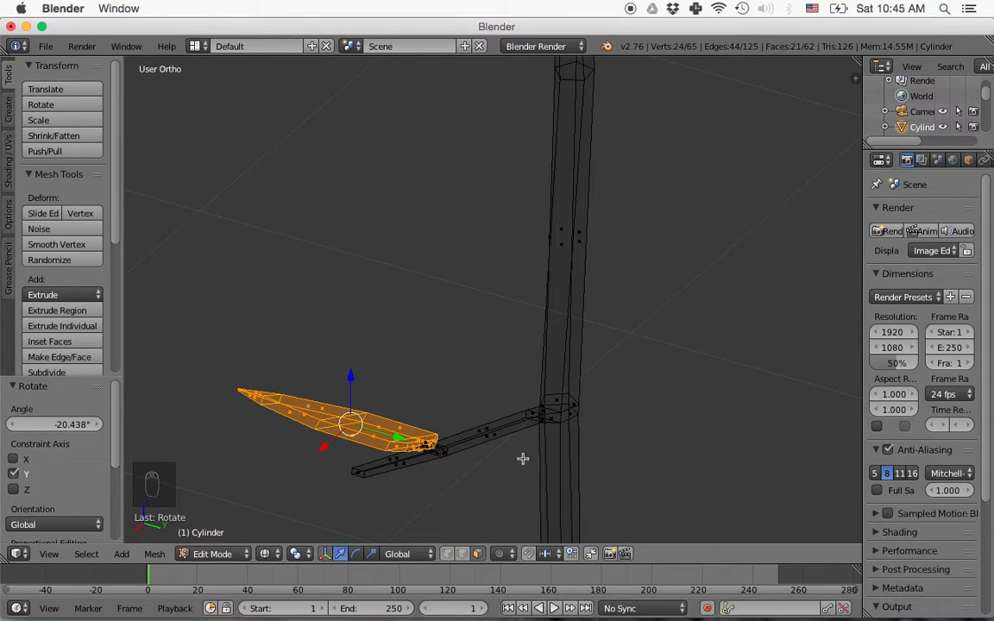
pyautogui.press('a')
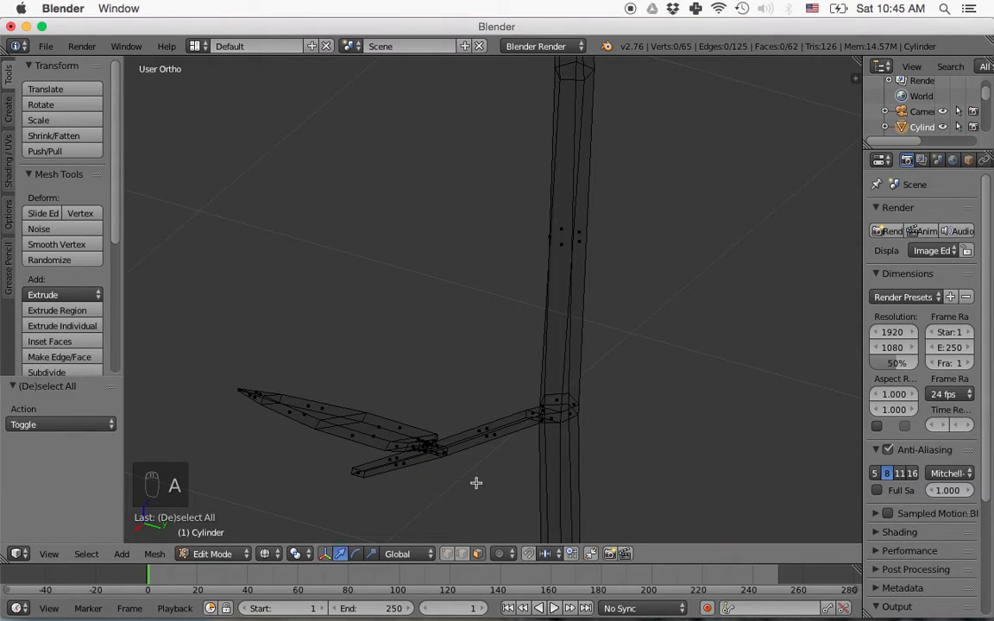
pyautogui.press('z')
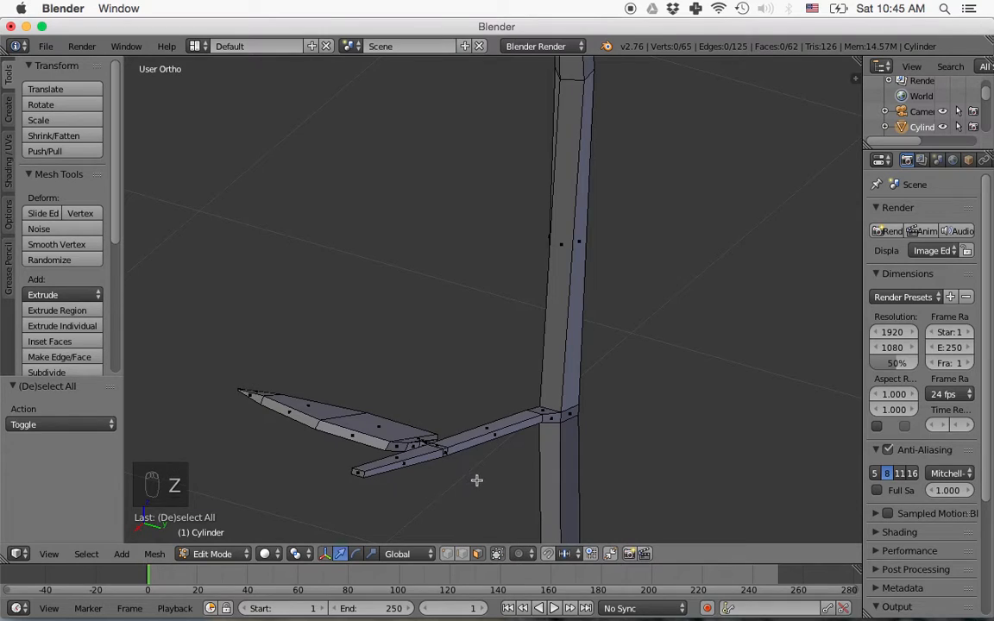
# Select the small branch face on the side opposite the leaf and extrude it outward about 0.021.
pyautogui.moveTo(462, 476); pyautogui.dragTo(330, 468, button='middle')
pyautogui.rightClick(357, 436)
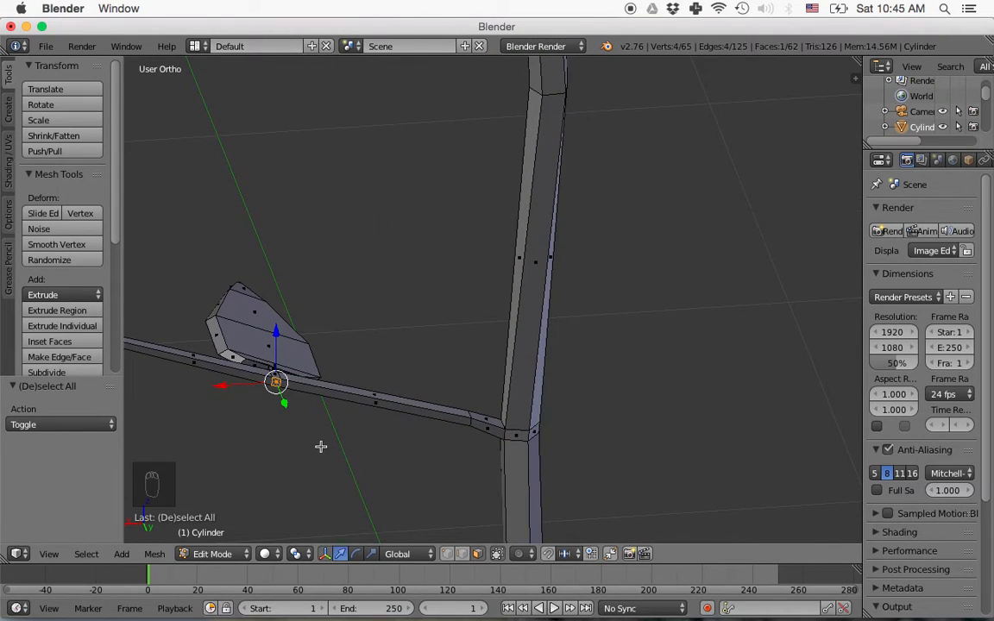
pyautogui.press('e')
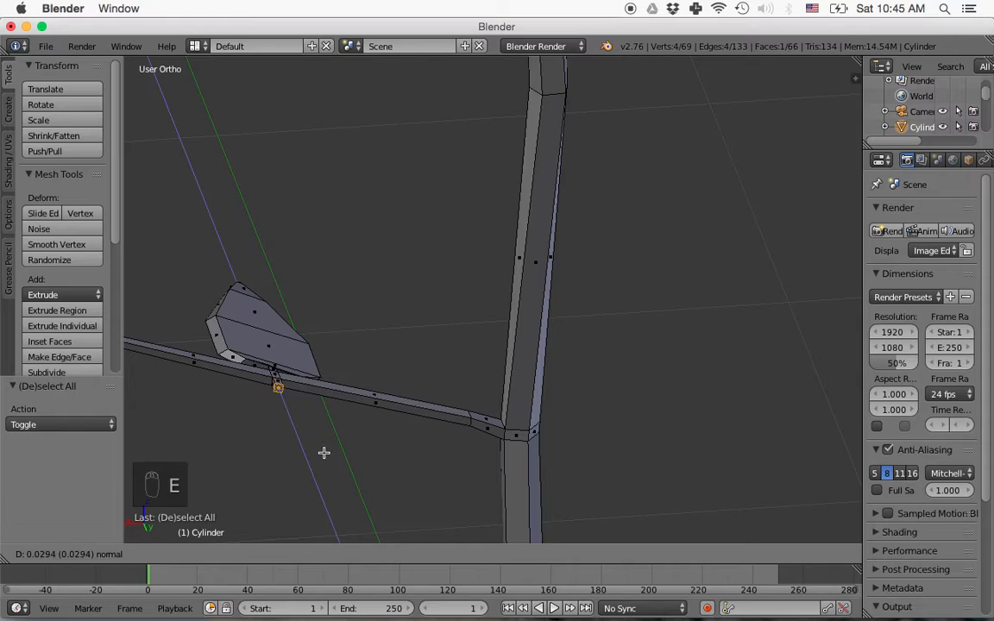
pyautogui.click(325, 451)
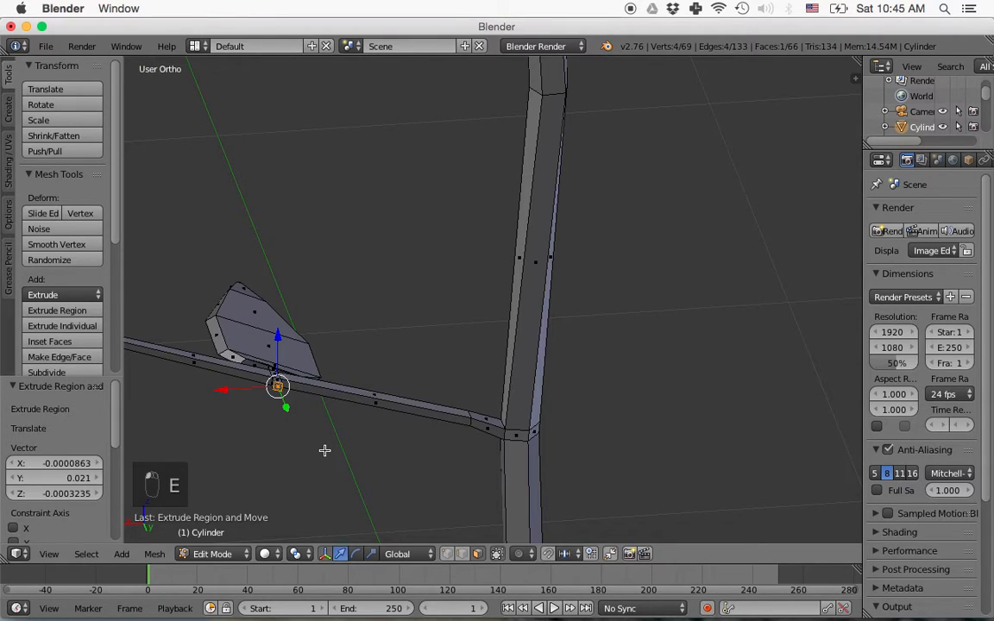
# Extrude the second stub's end face in place and scale it along X to about 6.17.
pyautogui.press('e')
pyautogui.click(325, 450)
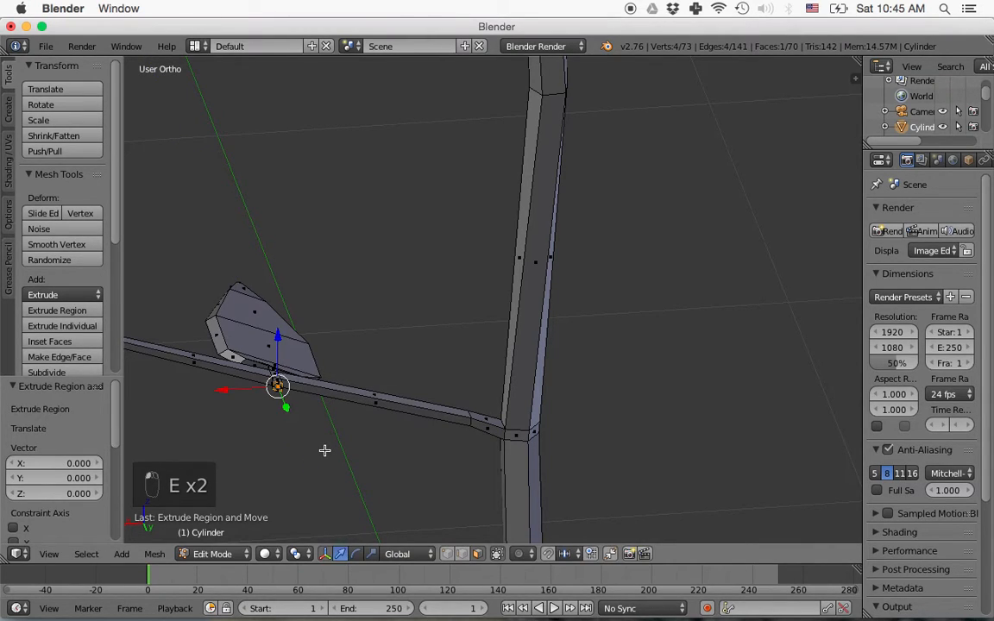
pyautogui.press('s')
pyautogui.press('x')
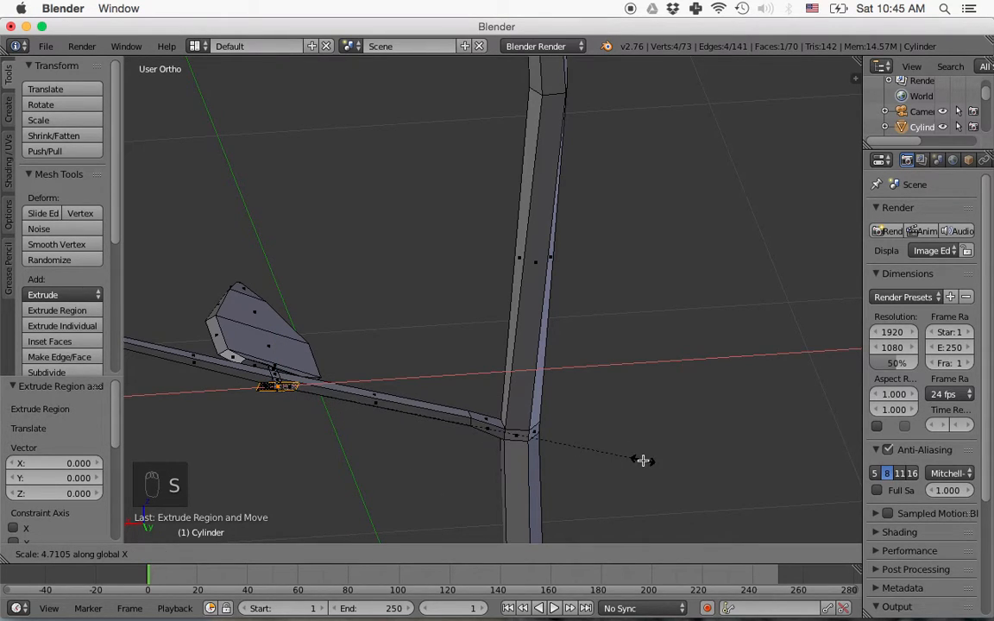
pyautogui.click(761, 459)
# Extrude the flared end face of the second leaf's stub about 0.035 and scale it along X to about 2.824.
pyautogui.press('e')
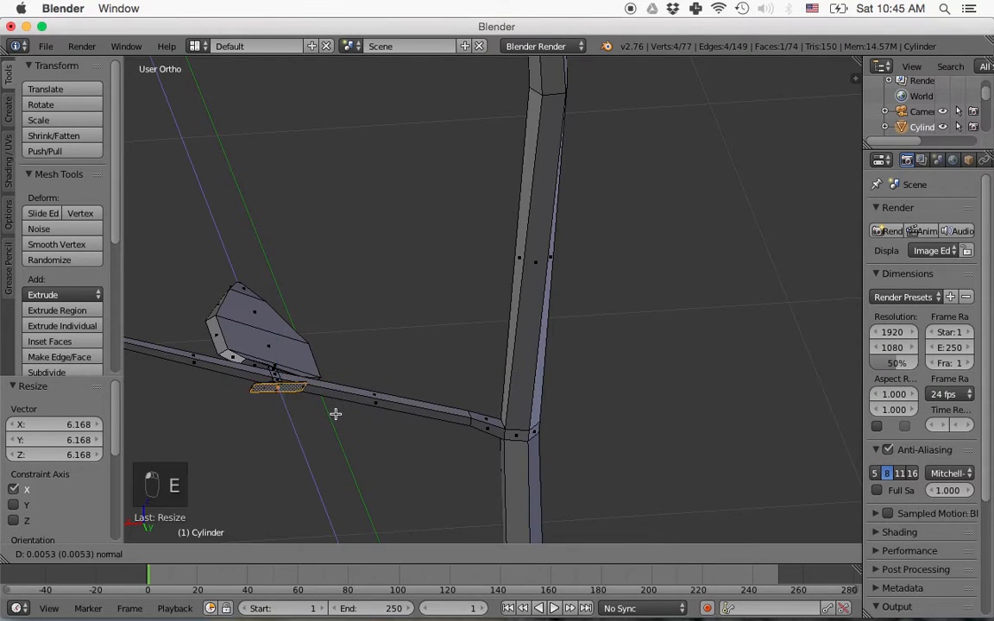
pyautogui.click(335, 416)
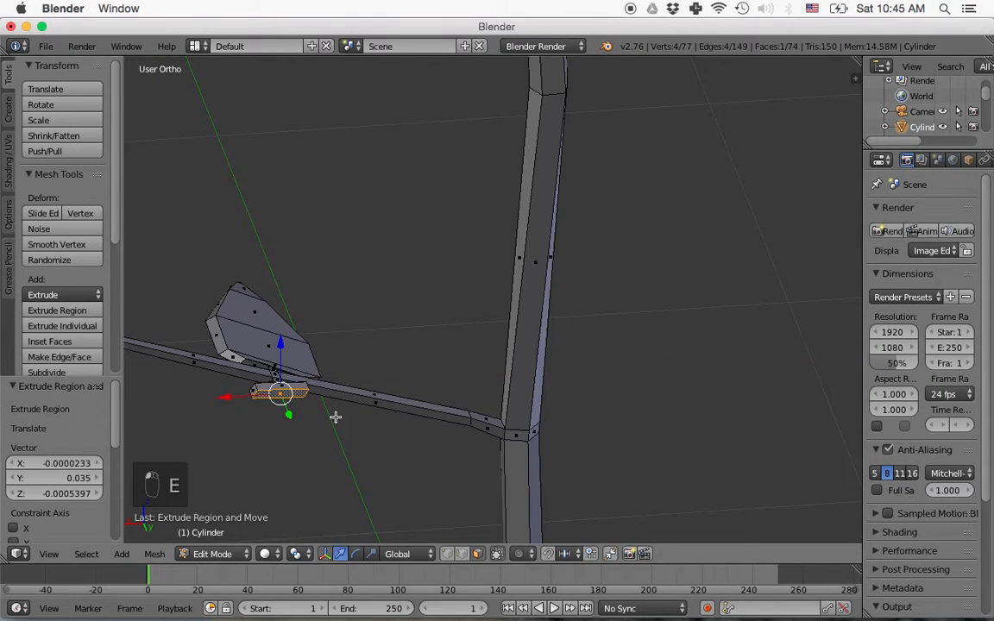
pyautogui.press('s')
pyautogui.press('x')
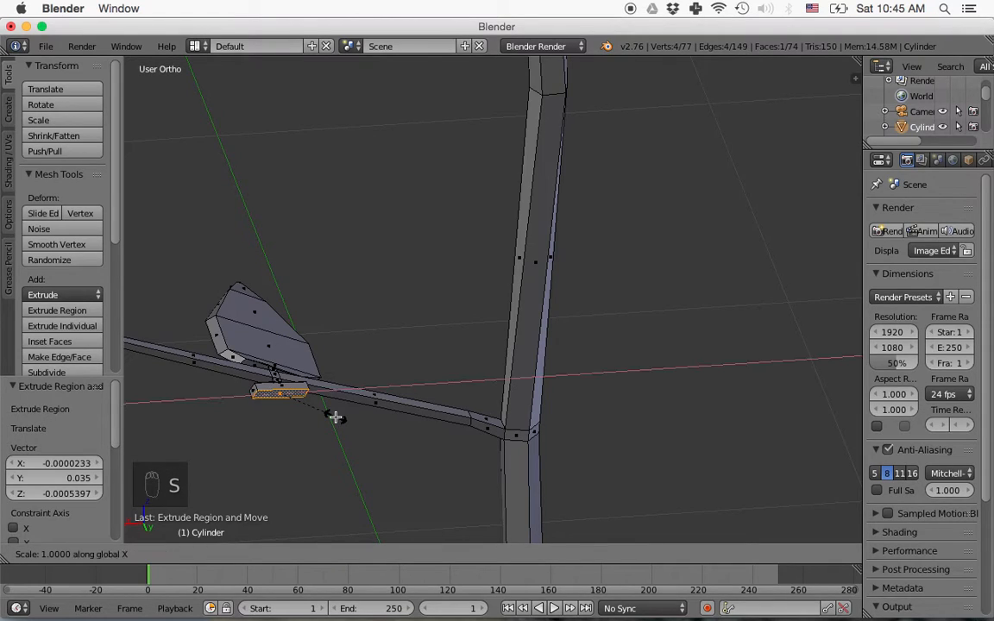
pyautogui.click(442, 439)
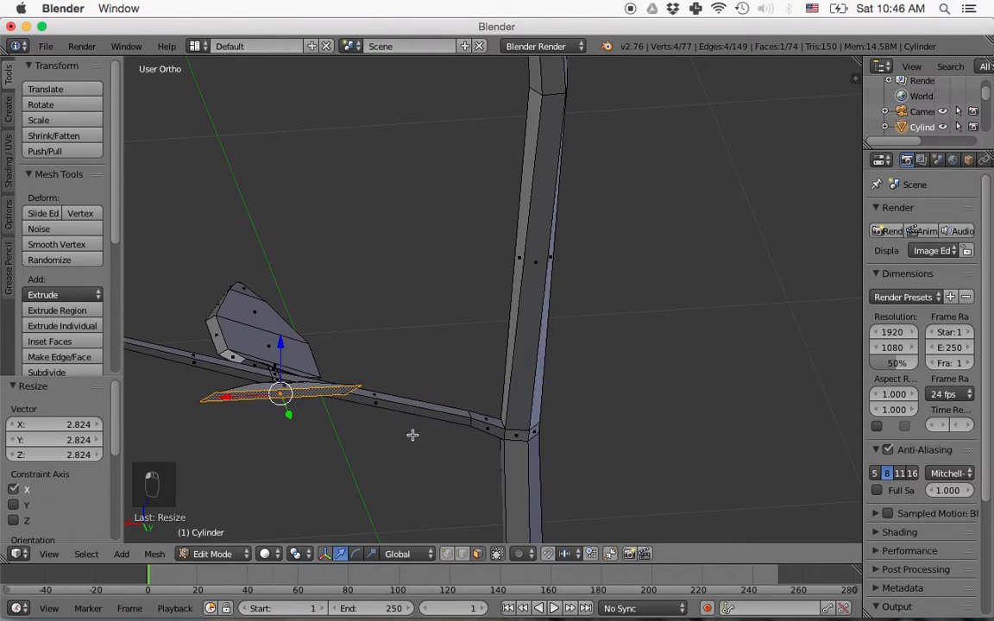
# Extend the second leaf's body by extruding its end face twice, about 0.189 and about 0.379.
pyautogui.press('e')
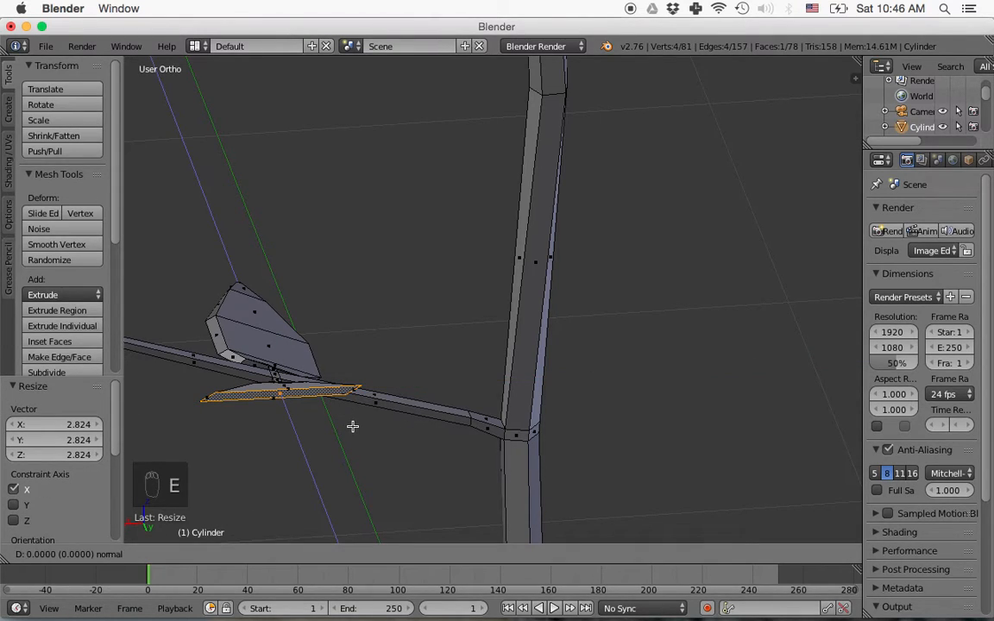
pyautogui.click(366, 467)
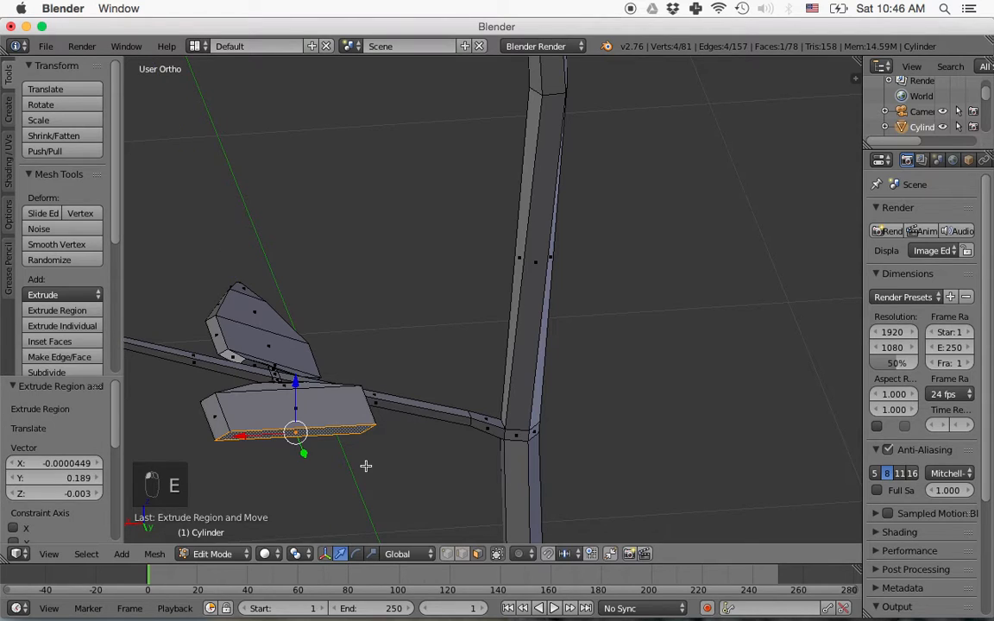
pyautogui.moveTo(370, 463); pyautogui.dragTo(341, 441, button='middle')
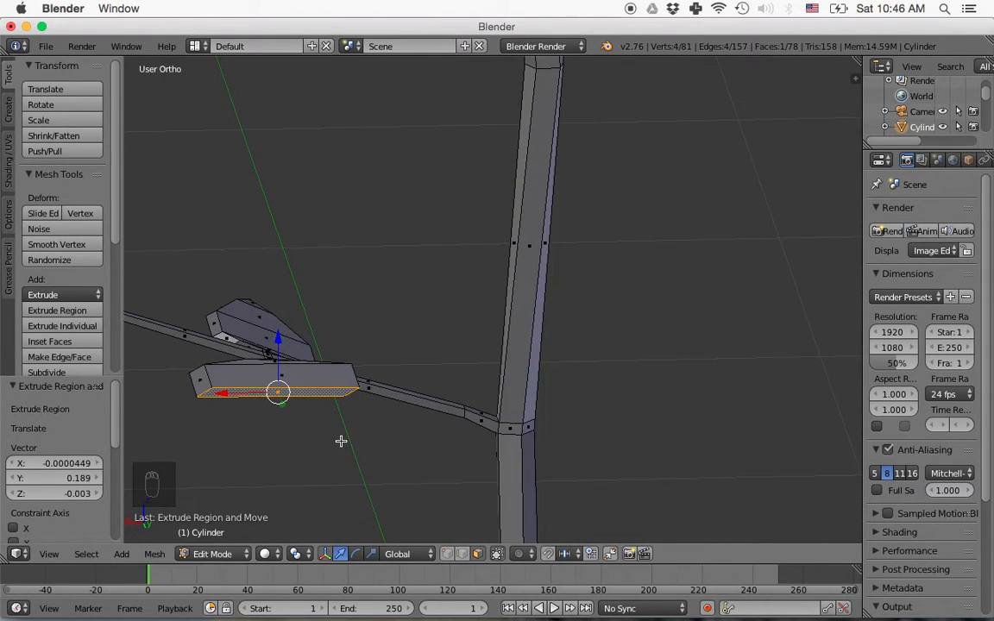
pyautogui.press('e')
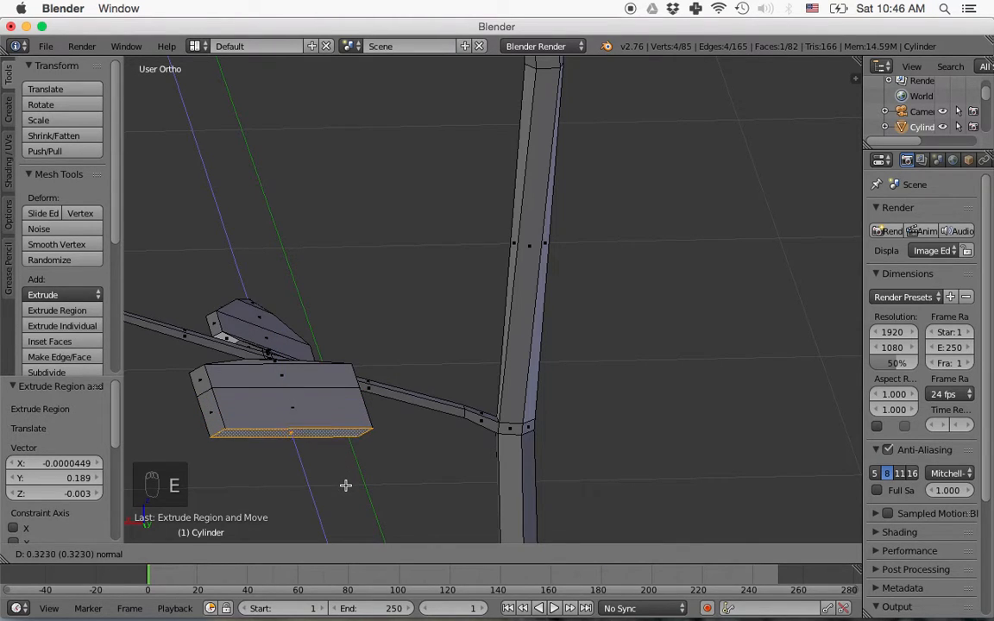
pyautogui.click(345, 492)
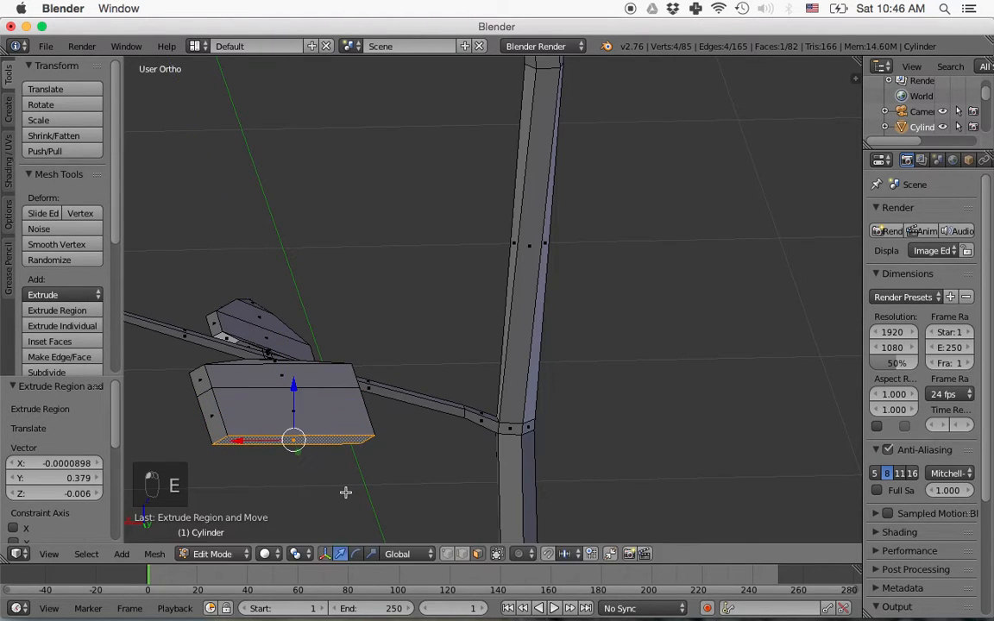
# Taper the leaf's end face uniformly to about 0.739, extrude it about 0.323, and scale the new end to about 0.263.
pyautogui.press('s')
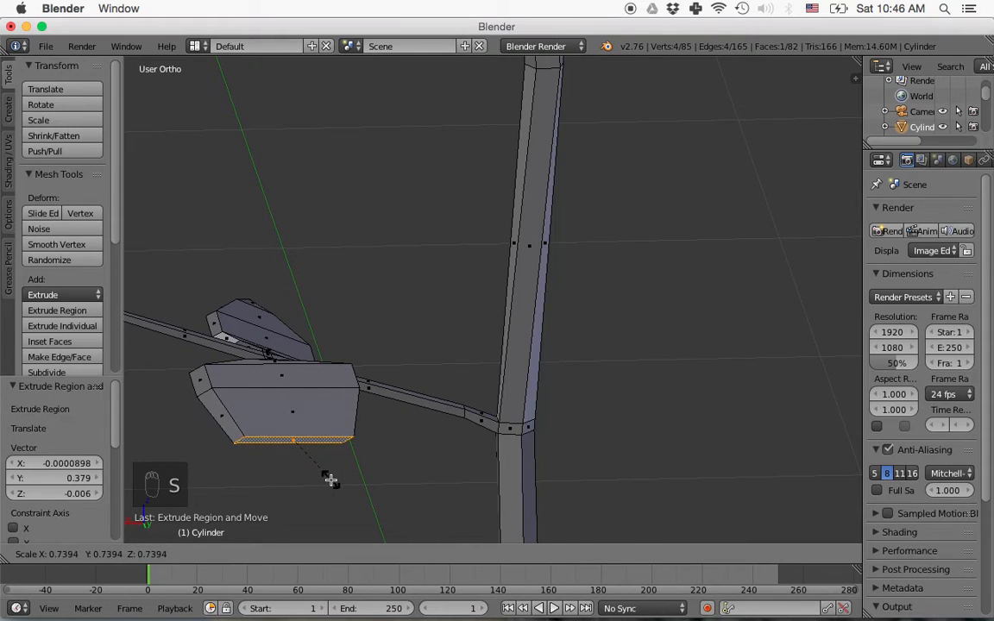
pyautogui.click(331, 478)
pyautogui.press('e')
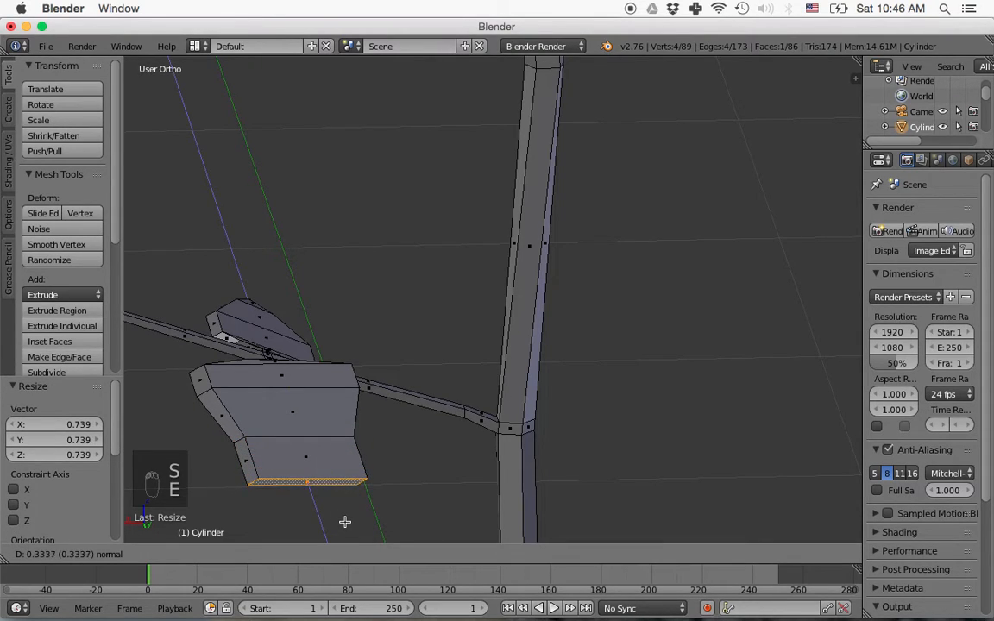
pyautogui.click(344, 522)
pyautogui.press('s')
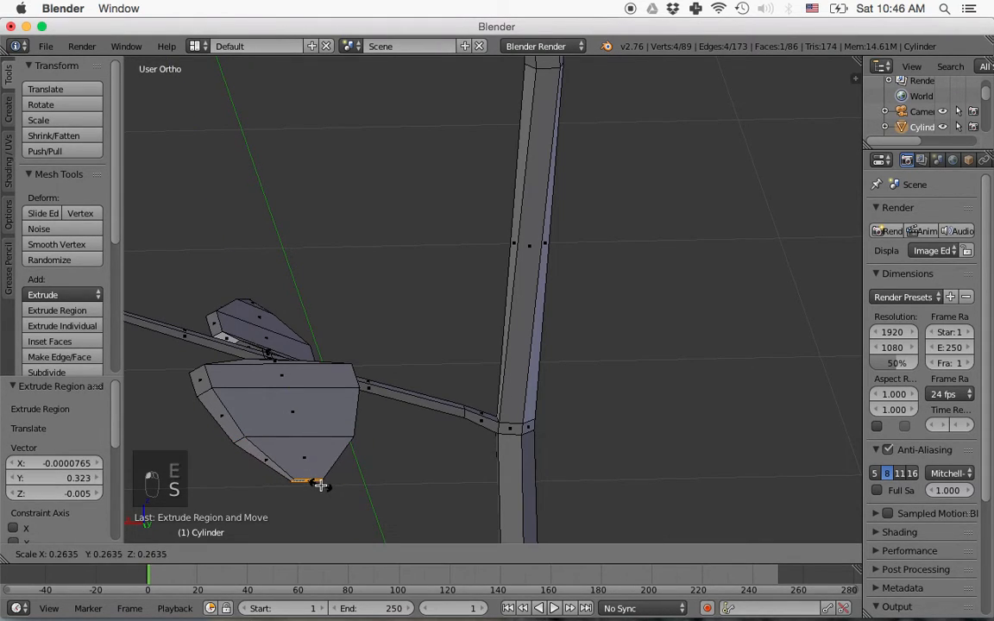
pyautogui.click(320, 486)
# Extrude the leaf's narrow end about 0.096 and scale it uniformly to about 0.269 to form a pointed tip.
pyautogui.scroll(-2, 362, 486)
pyautogui.press('e')
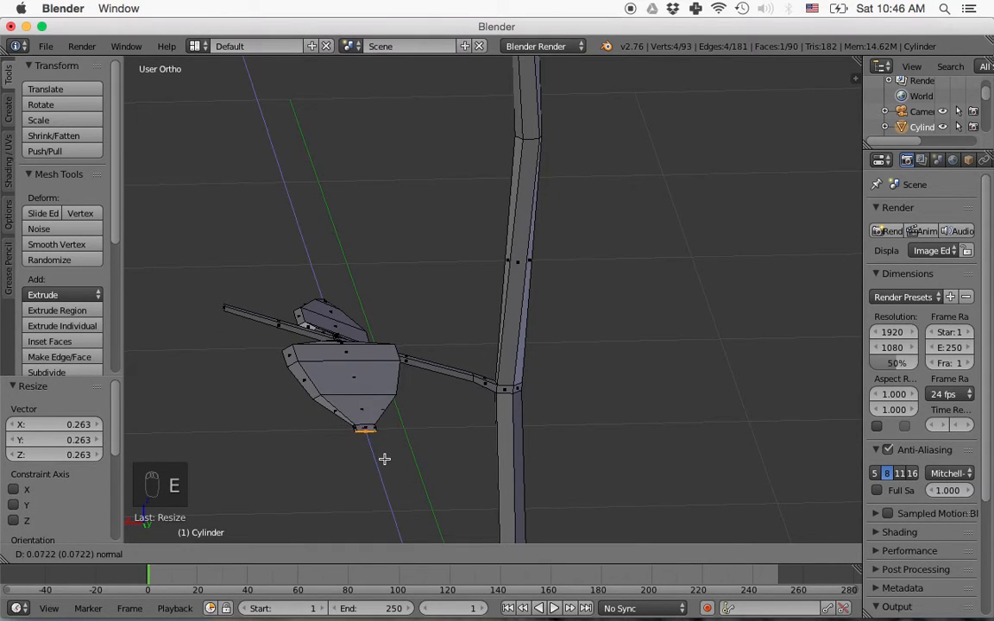
pyautogui.click(384, 460)
pyautogui.press('s')
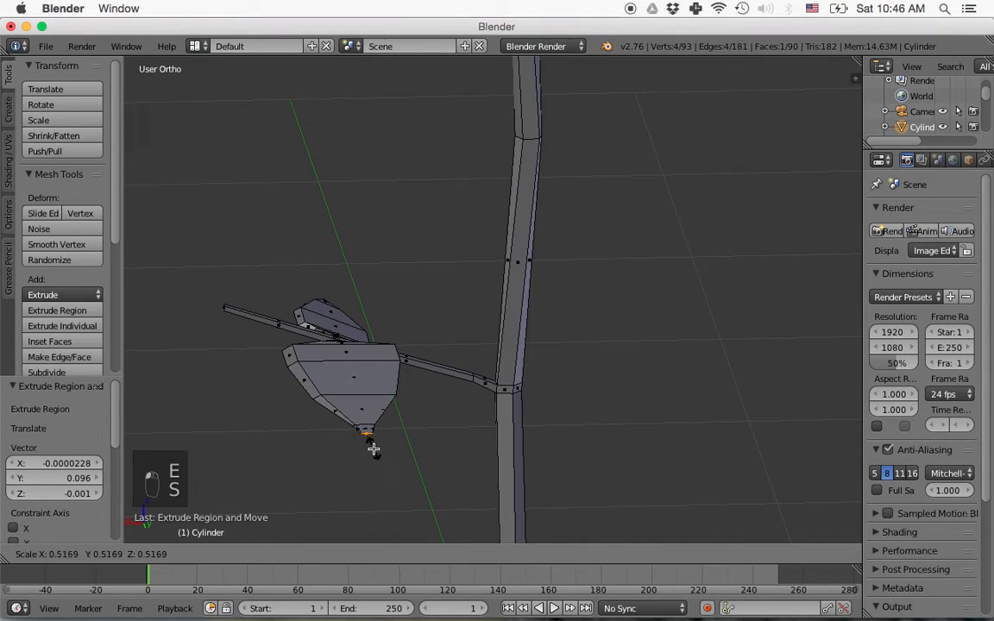
pyautogui.click(371, 442)
pyautogui.moveTo(371, 442); pyautogui.dragTo(603, 425, button='middle')
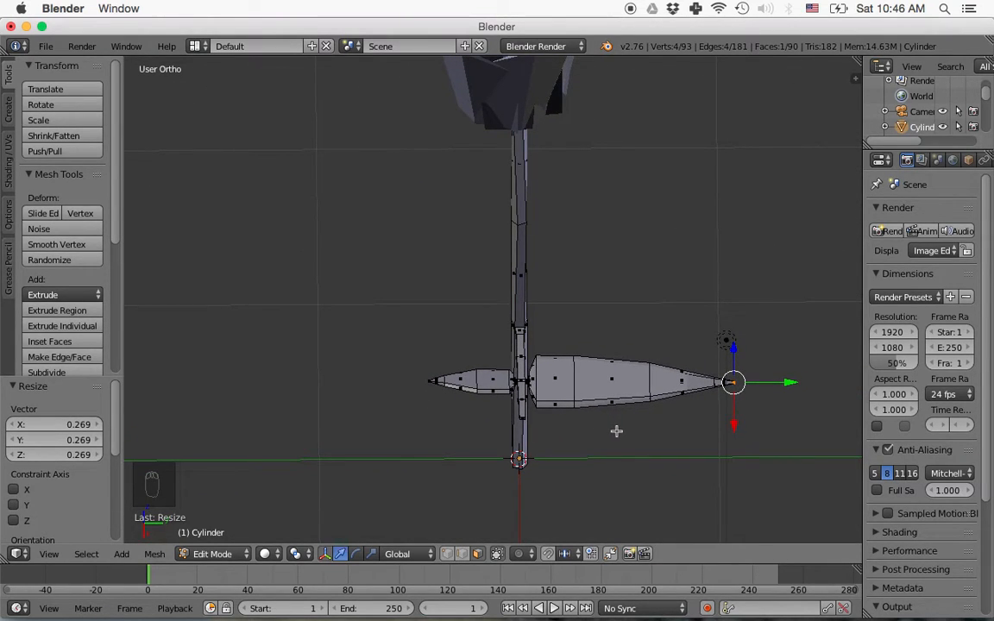
pyautogui.moveTo(620, 418)
pyautogui.mouseDown(button='middle')
pyautogui.moveTo(623, 354)
pyautogui.moveTo(620, 422)
pyautogui.mouseUp(button='middle')
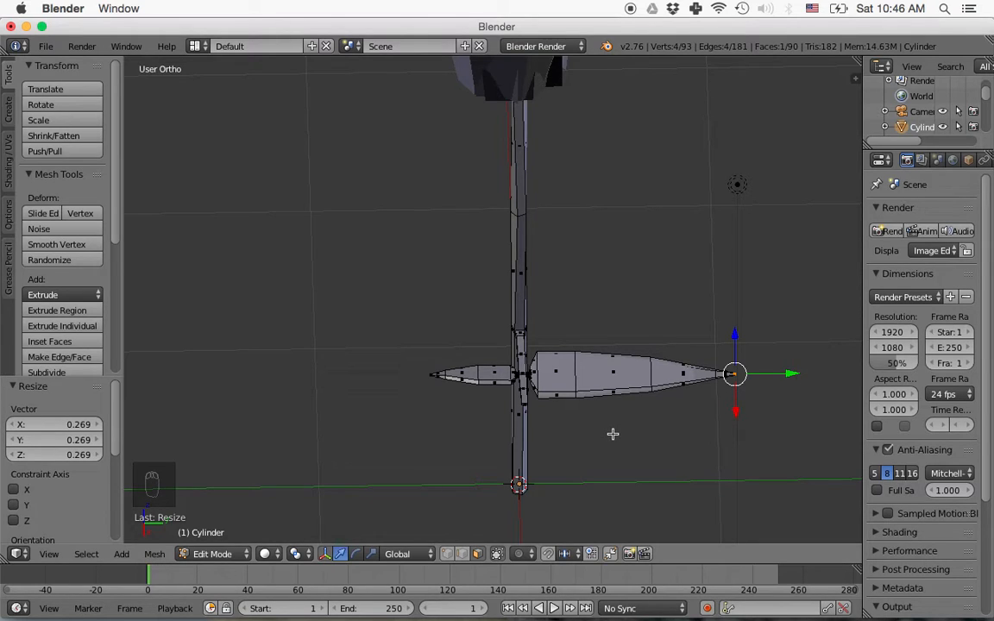
# Select the whole second leaf in wireframe from the top view and scale it along Y to about 0.513.
pyautogui.press('KP_7')
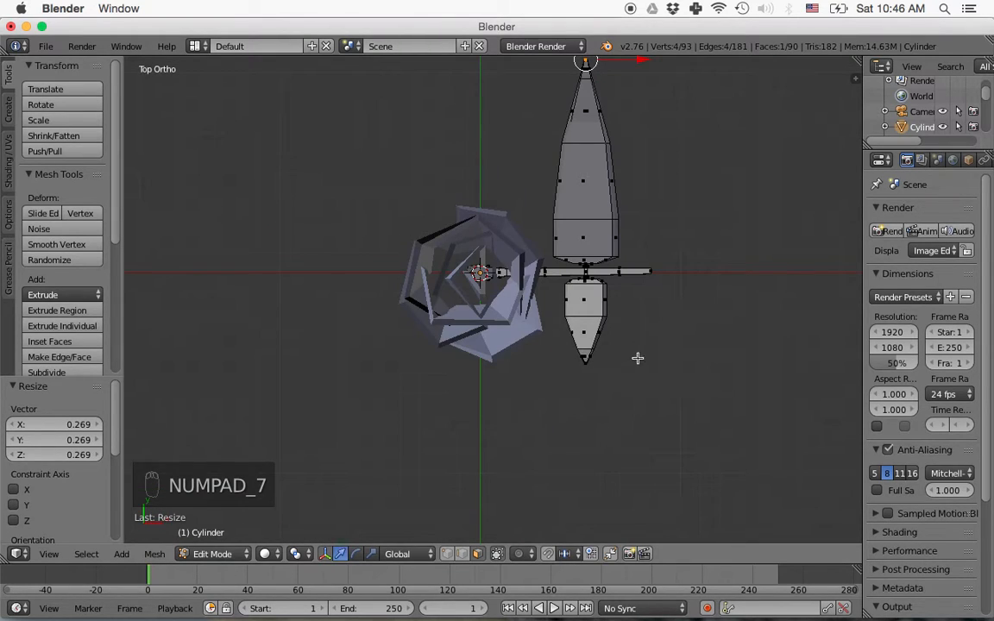
pyautogui.keyDown('shift'); pyautogui.moveTo(682, 265); pyautogui.dragTo(670, 354, button='middle'); pyautogui.keyUp('shift')
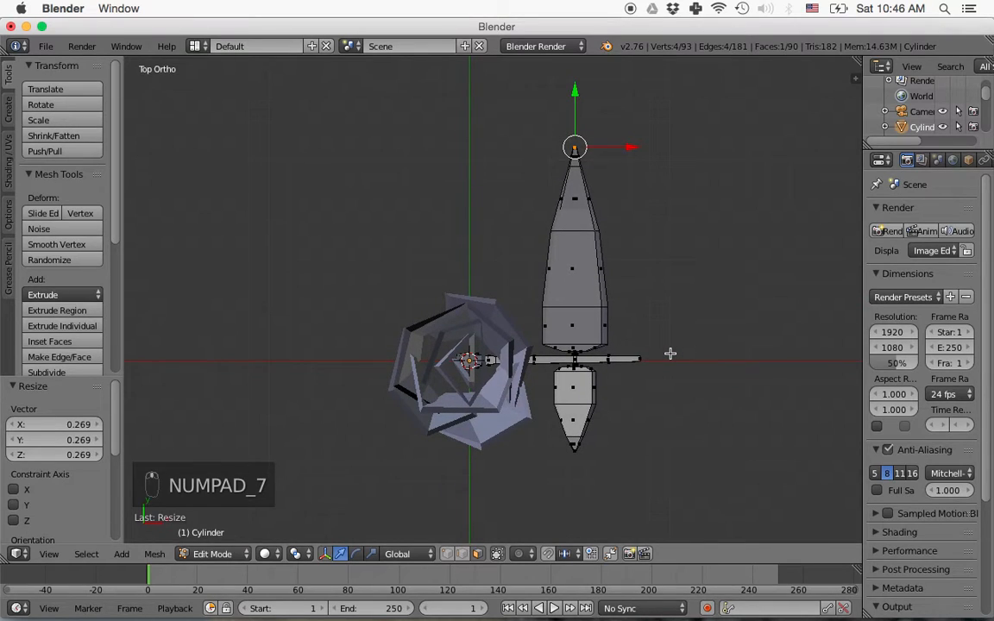
pyautogui.press('z')
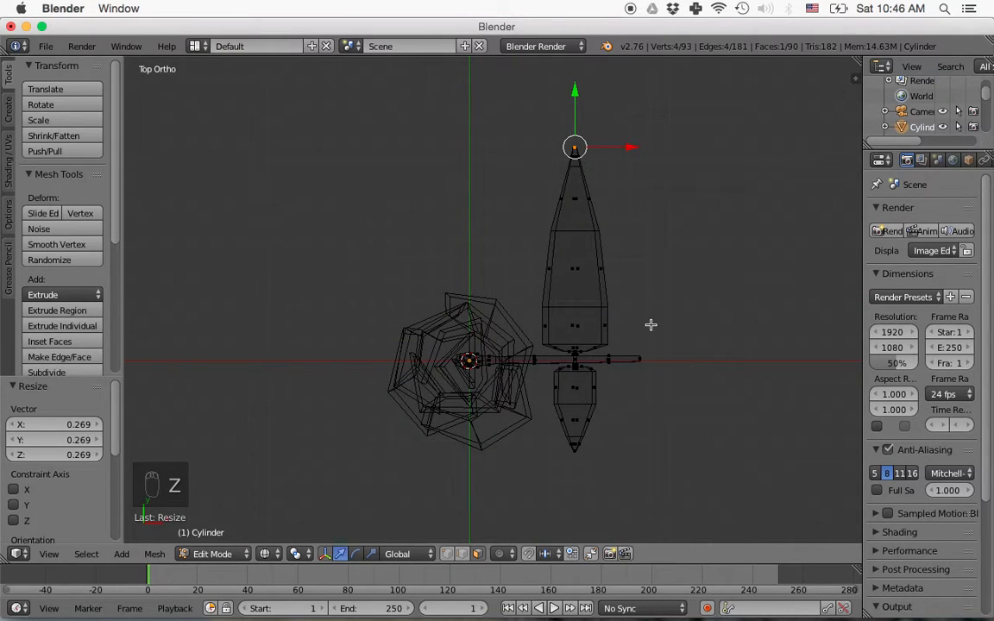
pyautogui.press('b')
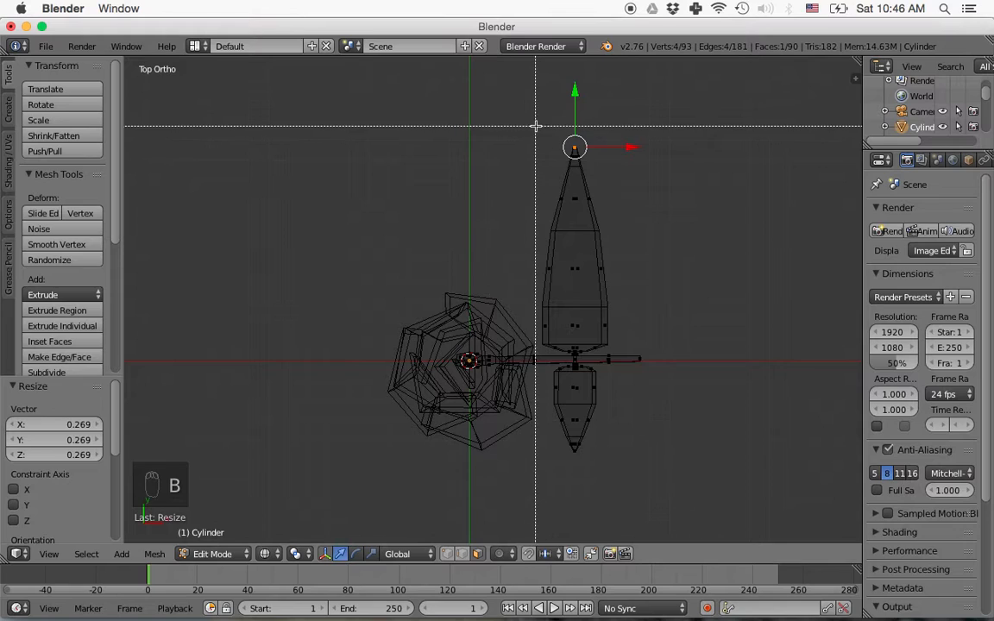
pyautogui.moveTo(539, 125); pyautogui.dragTo(629, 352)
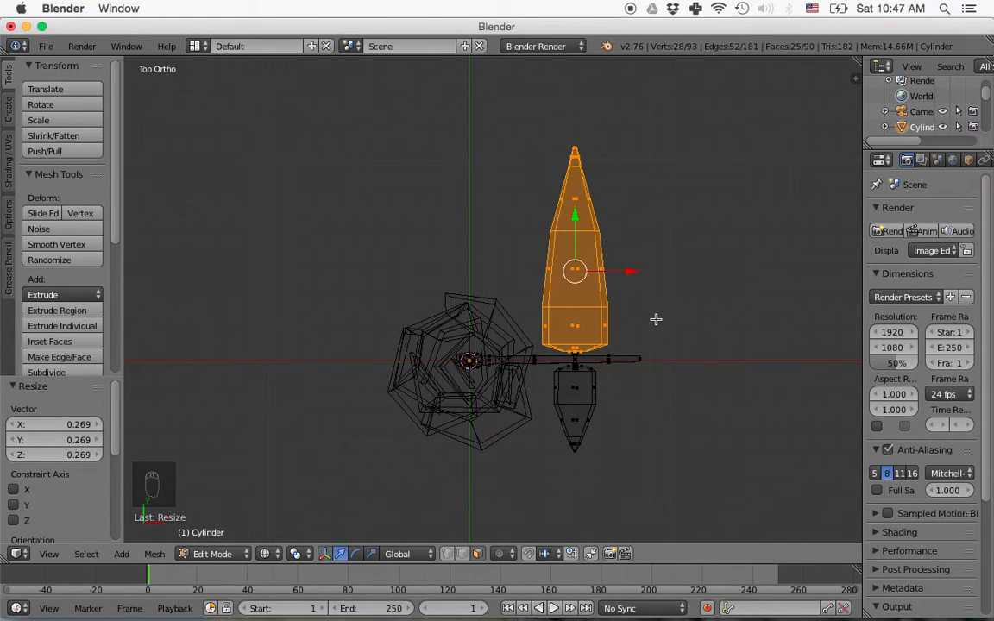
pyautogui.press('s')
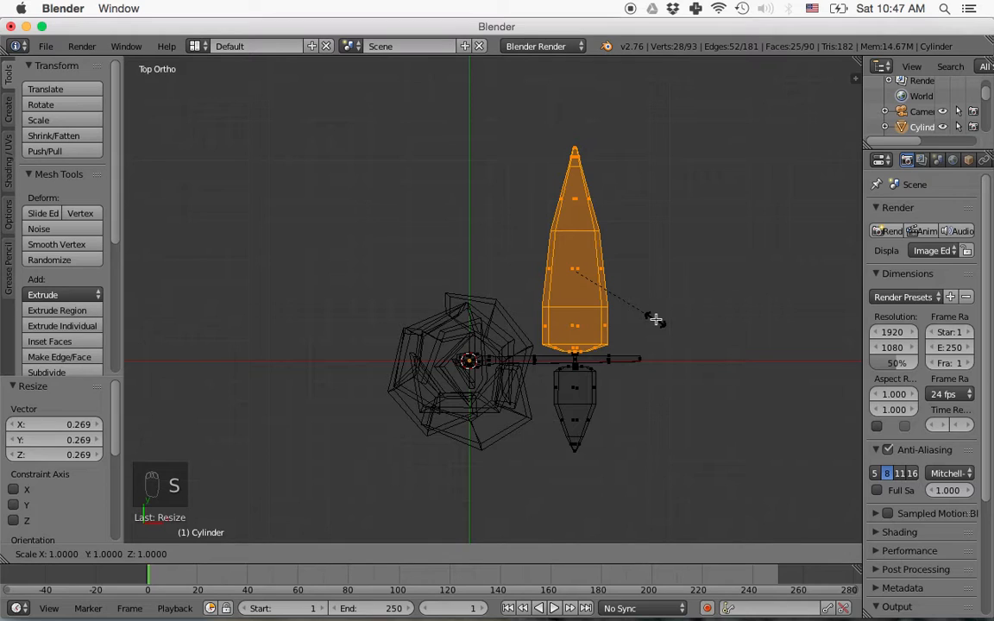
pyautogui.press('y')
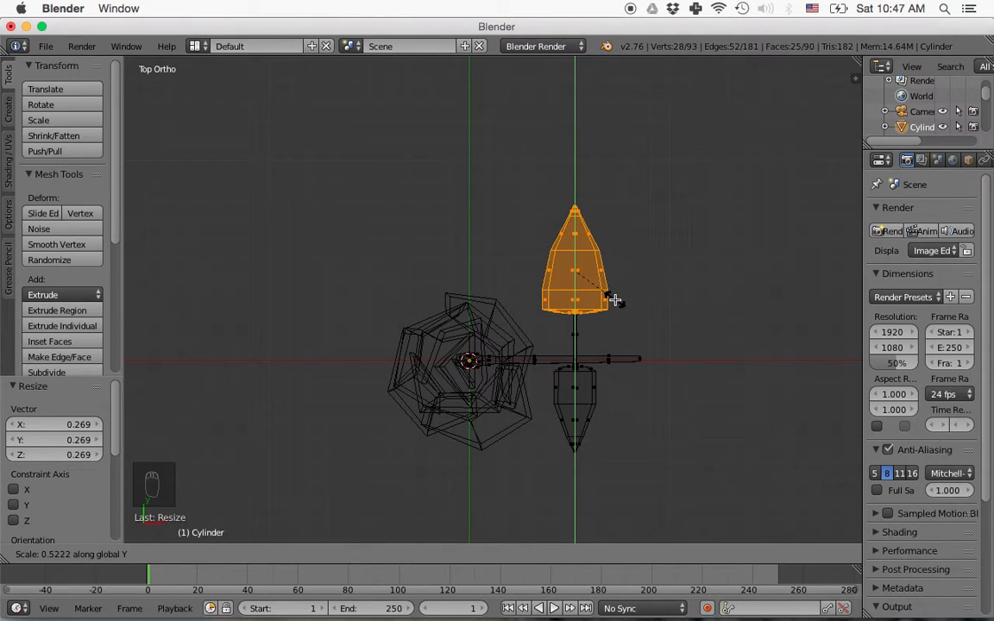
pyautogui.click(615, 299)
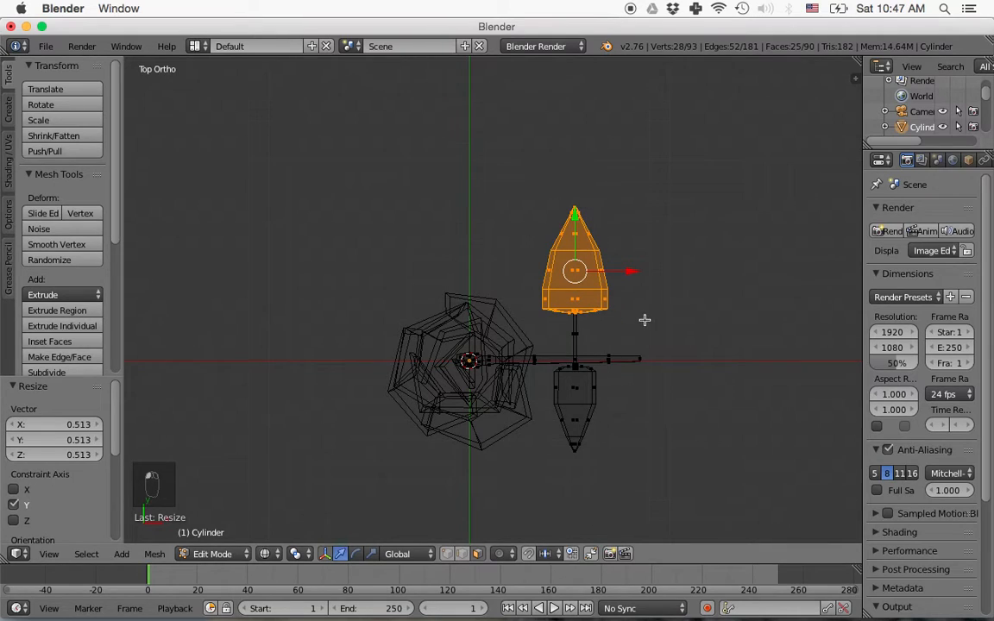
# Narrow the selected leaf slightly along X and move it about -0.186 along Y toward the branch.
pyautogui.press('x')
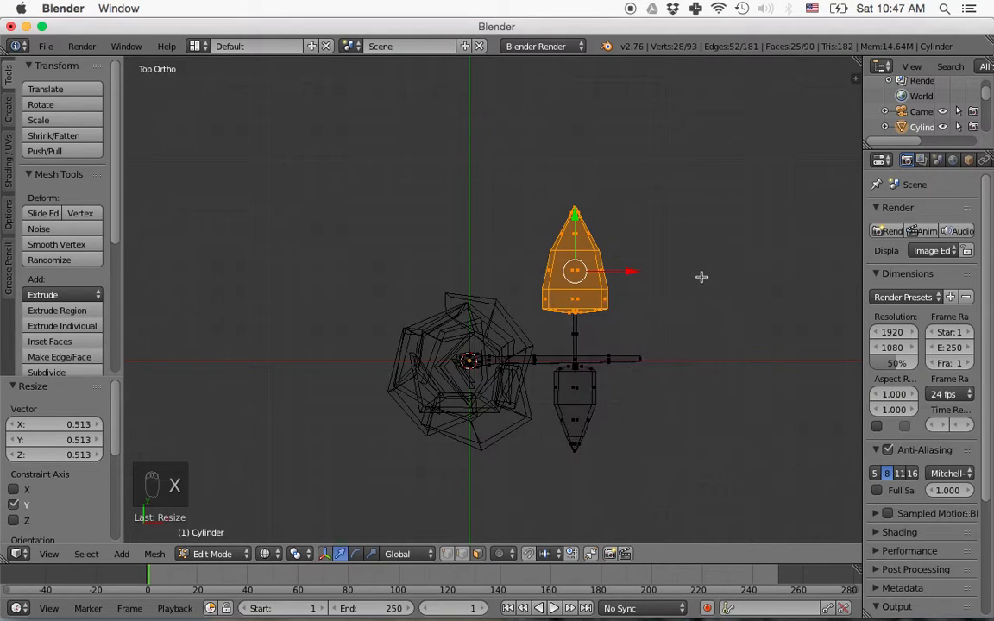
pyautogui.press('s')
pyautogui.press('x')
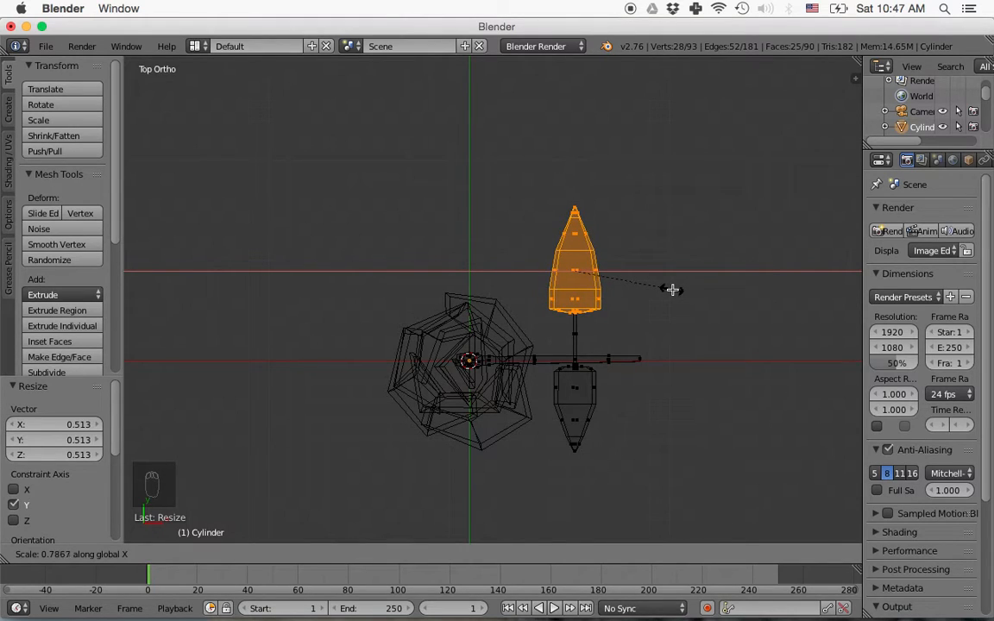
pyautogui.click(680, 290)
pyautogui.moveTo(576, 216); pyautogui.dragTo(580, 255)
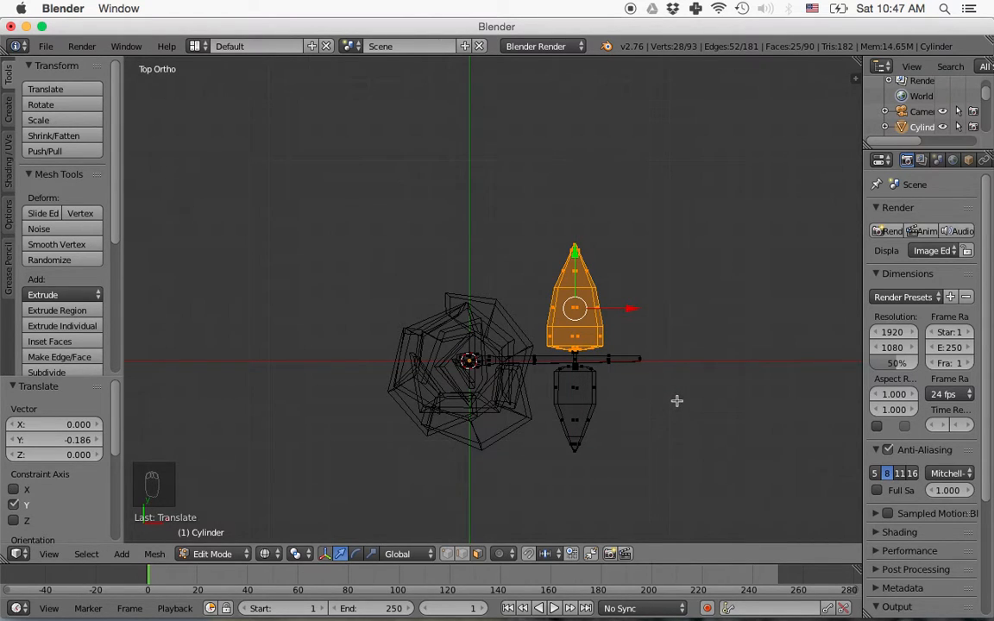
# In solid shading, replace the leaf selection with the edge loop at its base and scale that loop along X to about 0.901.
pyautogui.press('z')
pyautogui.moveTo(676, 401); pyautogui.dragTo(579, 339, button='middle')
pyautogui.moveTo(478, 293); pyautogui.dragTo(448, 274, button='middle')
pyautogui.scroll(5, 493, 323)
pyautogui.moveTo(484, 345); pyautogui.dragTo(543, 343, button='middle')
pyautogui.moveTo(540, 422); pyautogui.dragTo(538, 457, button='middle')
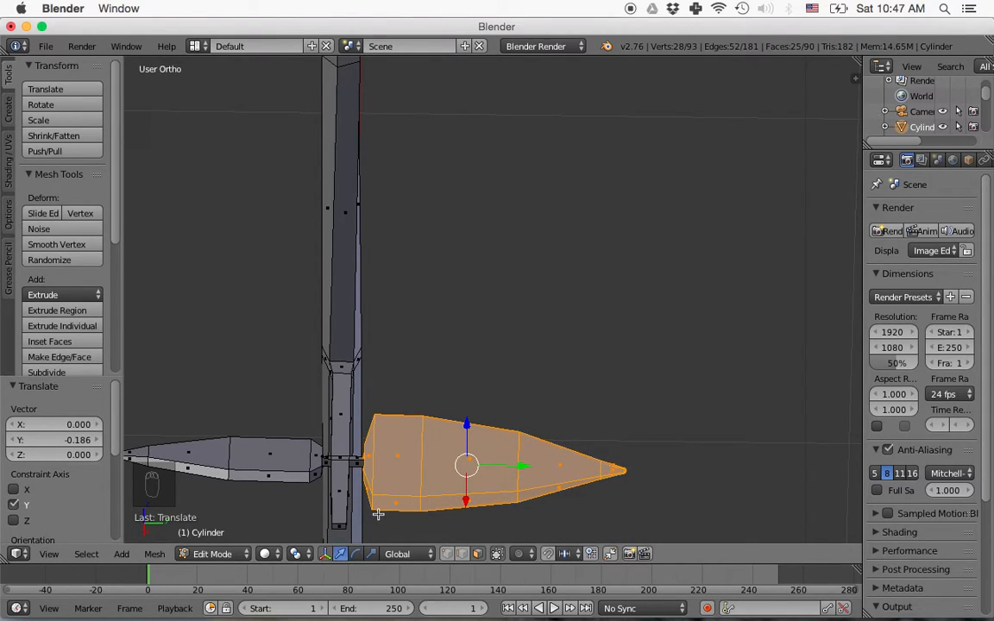
pyautogui.press('a')
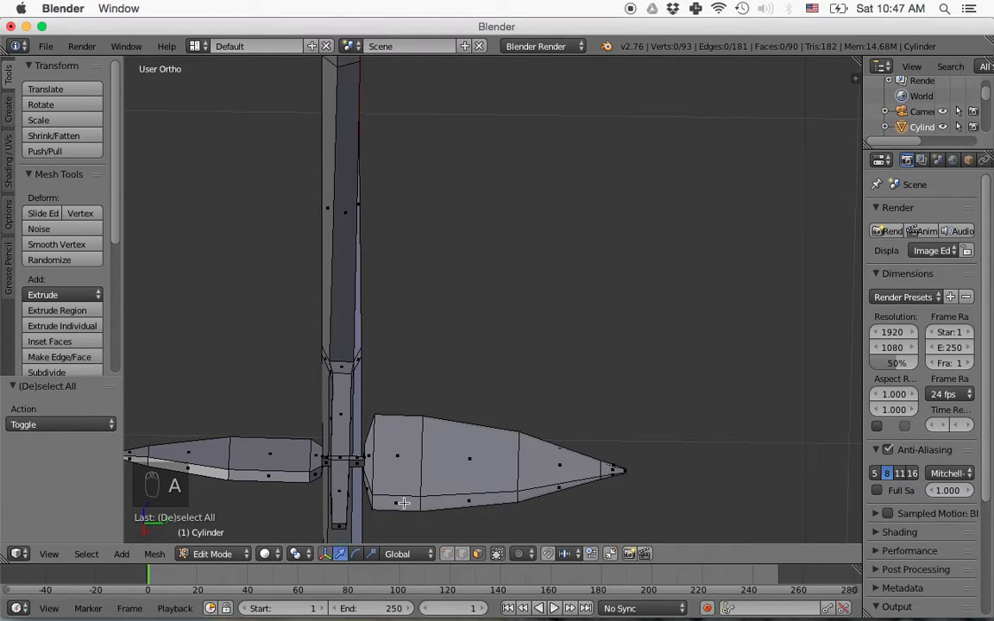
pyautogui.click(462, 554)
pyautogui.keyDown('alt'); pyautogui.rightClick(369, 475); pyautogui.keyUp('alt')
pyautogui.press('s')
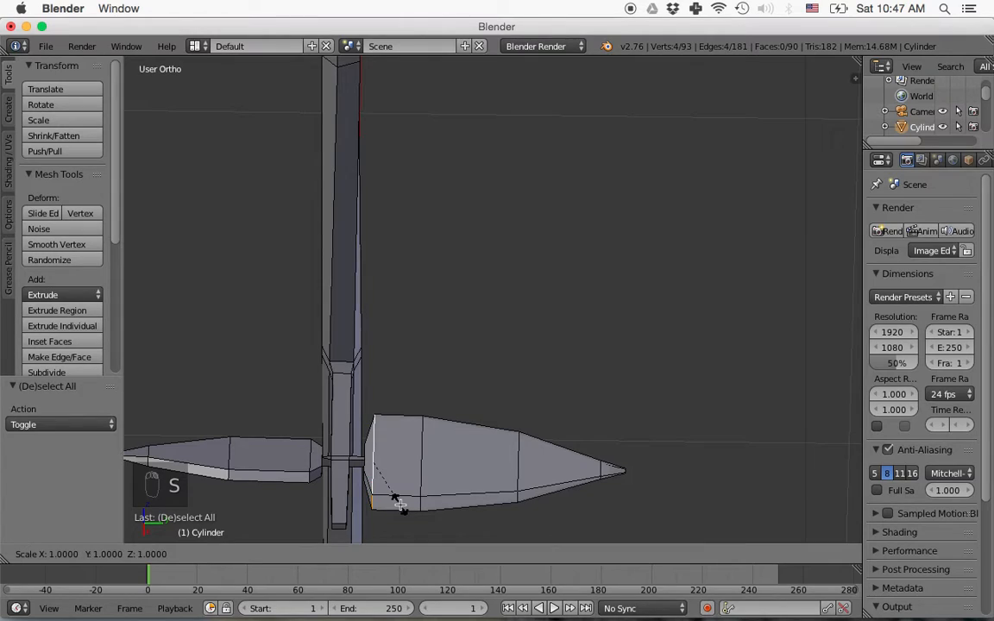
pyautogui.press('x')
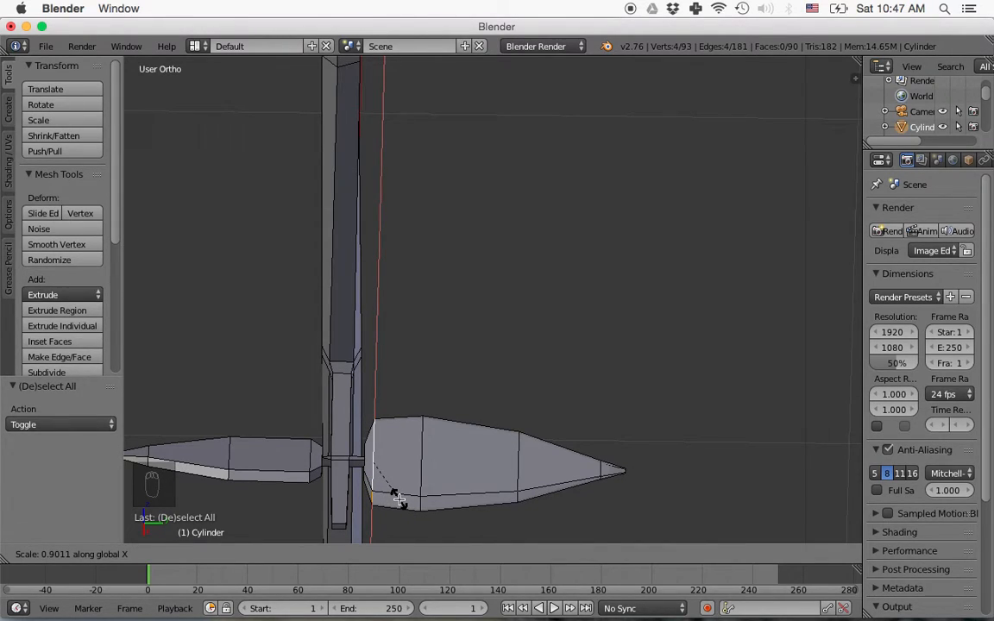
pyautogui.click(398, 499)
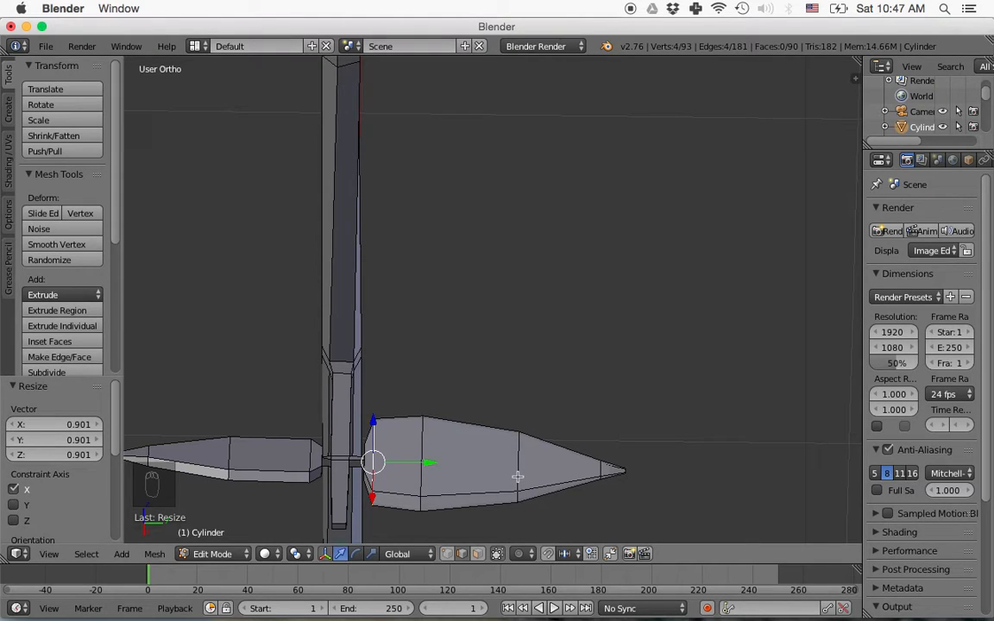
# Move the edge loop nearest the leaf's tip about 0.061 along Y, and select an edge loop running through the tip.
pyautogui.hotkey('ctrl', 'r')
pyautogui.click(561, 470)
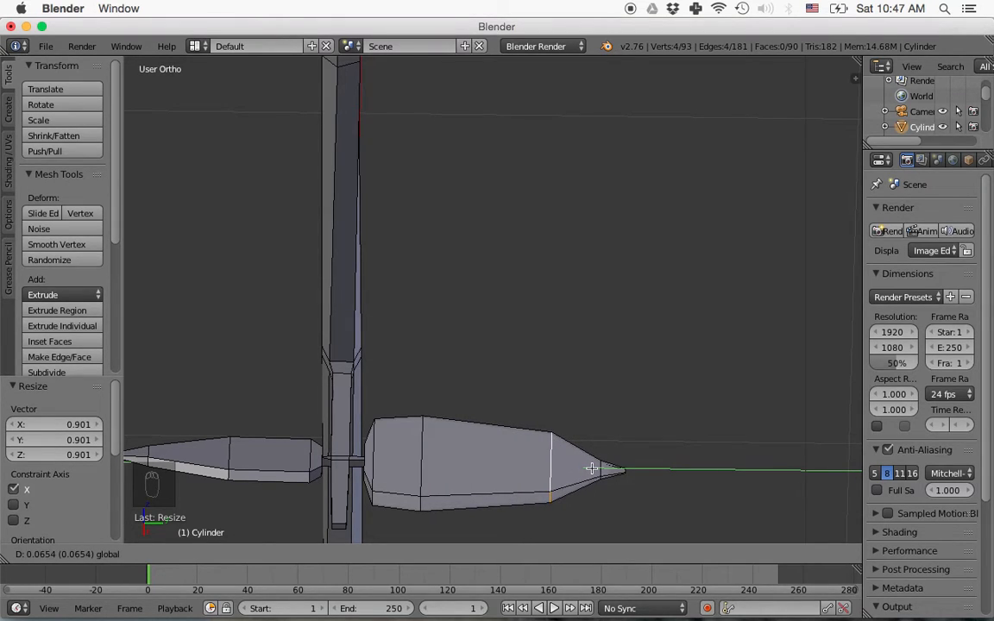
pyautogui.click(611, 477)
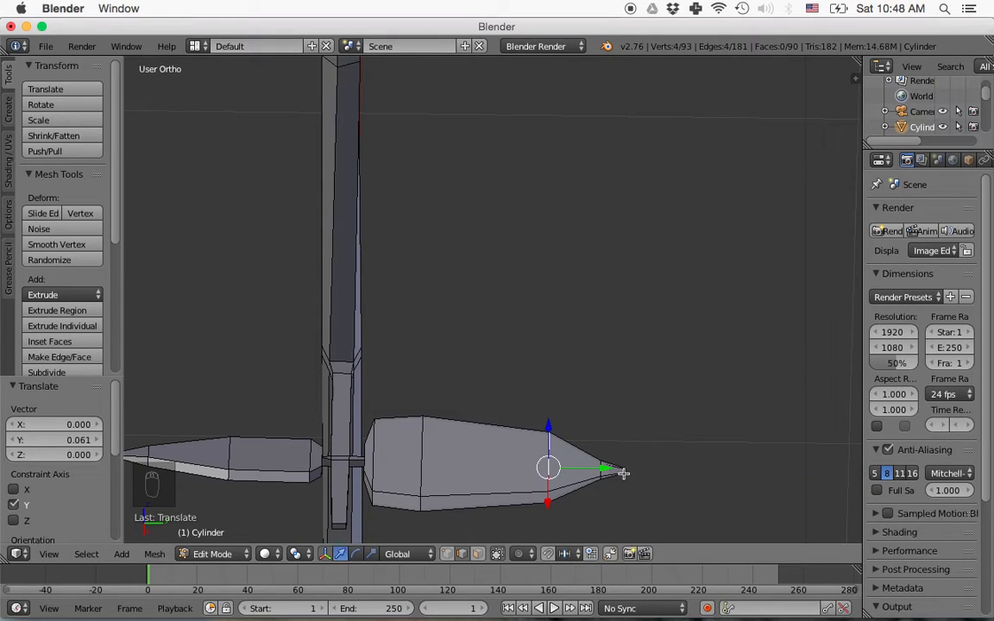
pyautogui.keyDown('alt'); pyautogui.rightClick(624, 472); pyautogui.keyUp('alt')
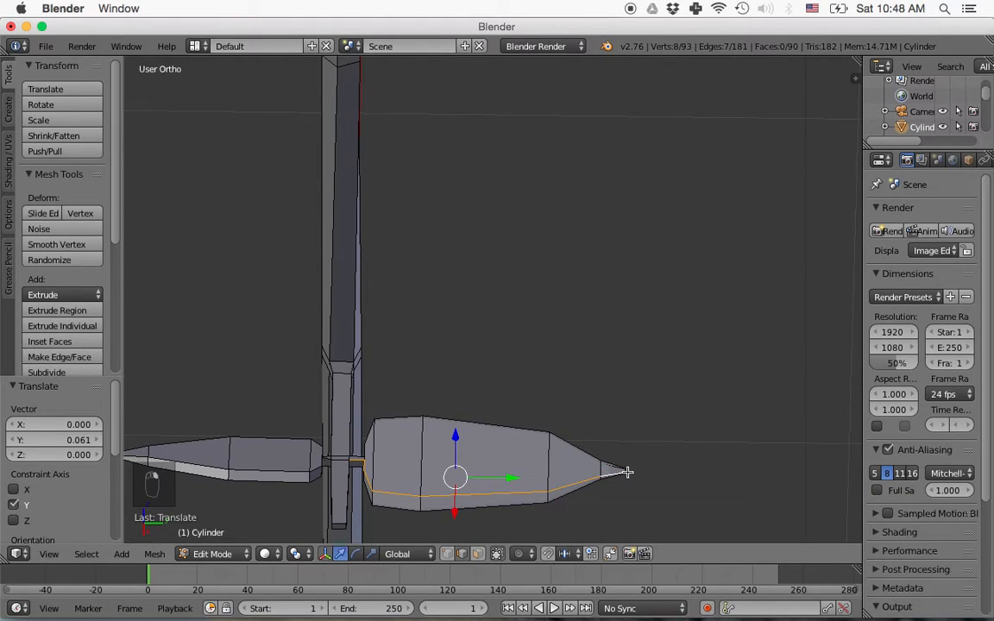
# Select the second leaf's tip vertices in wireframe and move them about -0.034 along Y.
pyautogui.rightClick(627, 471)
pyautogui.scroll(-2, 643, 488)
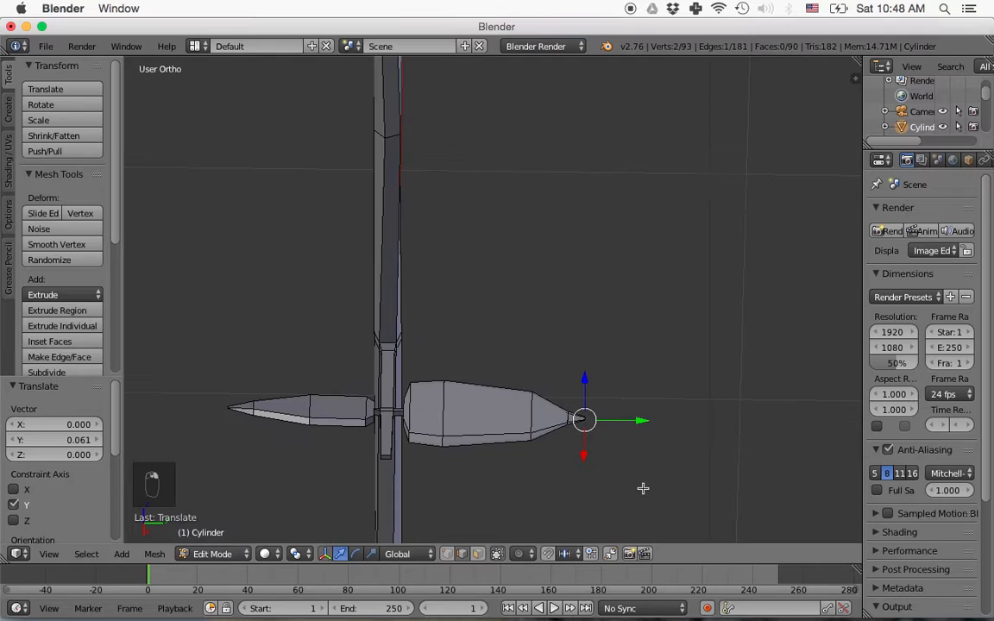
pyautogui.scroll(3, 643, 488)
pyautogui.keyDown('shift'); pyautogui.moveTo(672, 492); pyautogui.dragTo(598, 472, button='middle'); pyautogui.keyUp('shift')
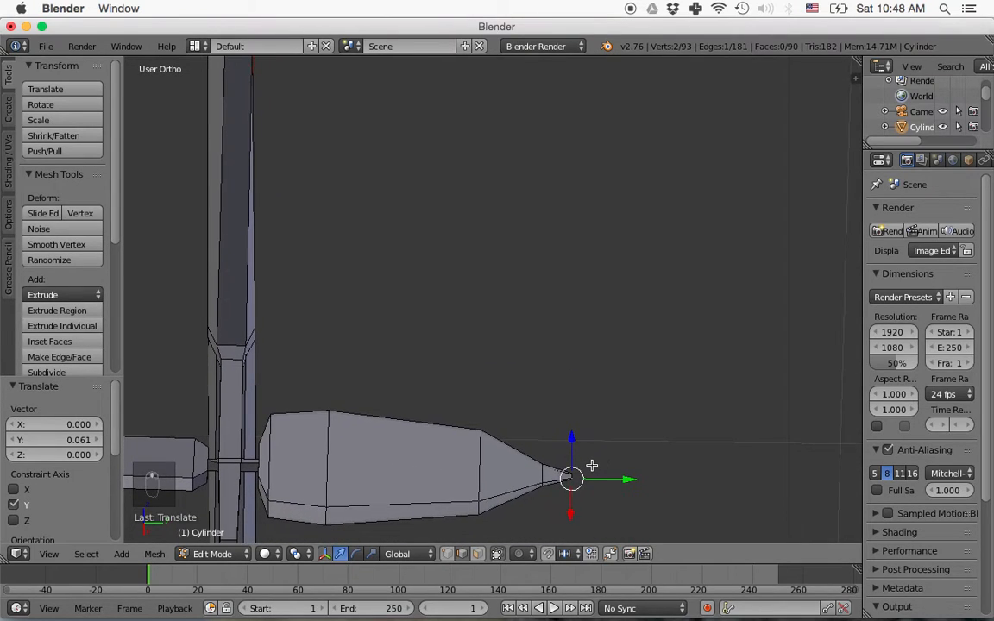
pyautogui.press('z')
pyautogui.press('b')
pyautogui.moveTo(560, 461); pyautogui.dragTo(604, 476)
pyautogui.scroll(-3, 507, 483)
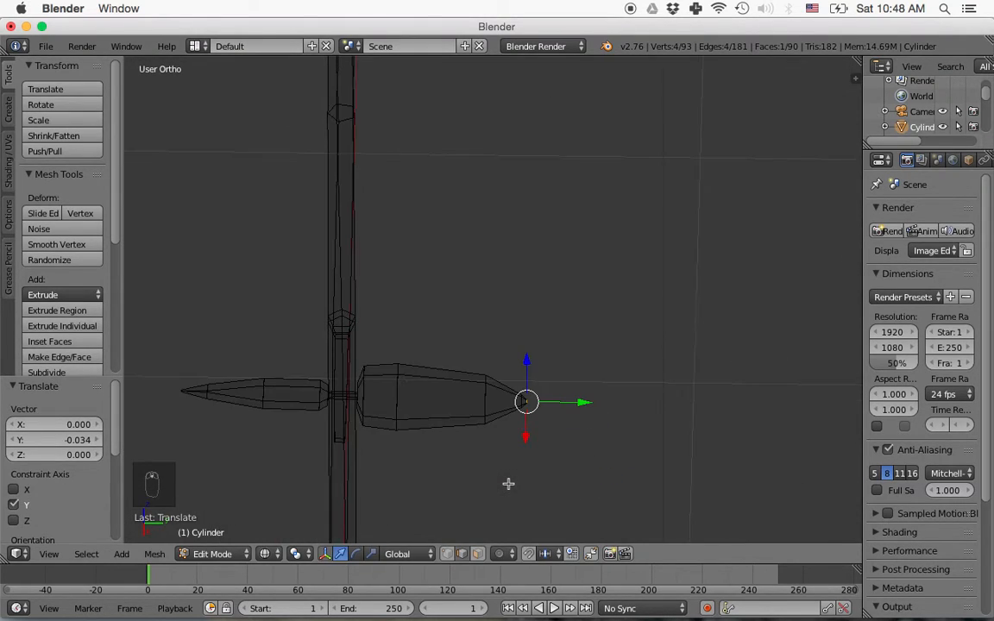
# In solid shading with face selection, select the side branch's end face and move it about -0.062 along Z.
pyautogui.moveTo(474, 470); pyautogui.dragTo(524, 435, button='middle')
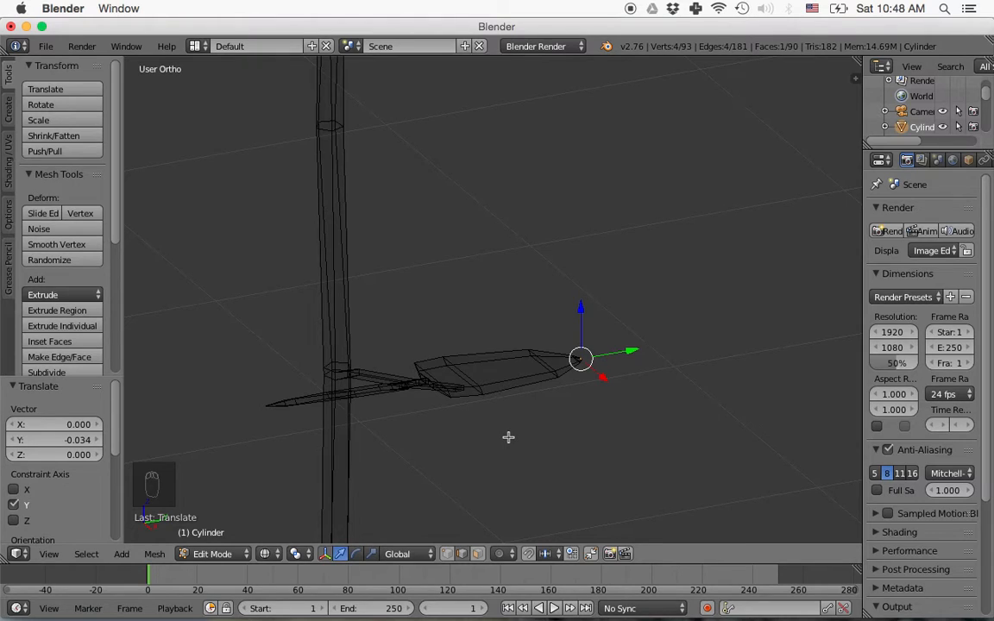
pyautogui.press('z')
pyautogui.click(479, 554)
pyautogui.moveTo(462, 390); pyautogui.dragTo(522, 425, button='middle')
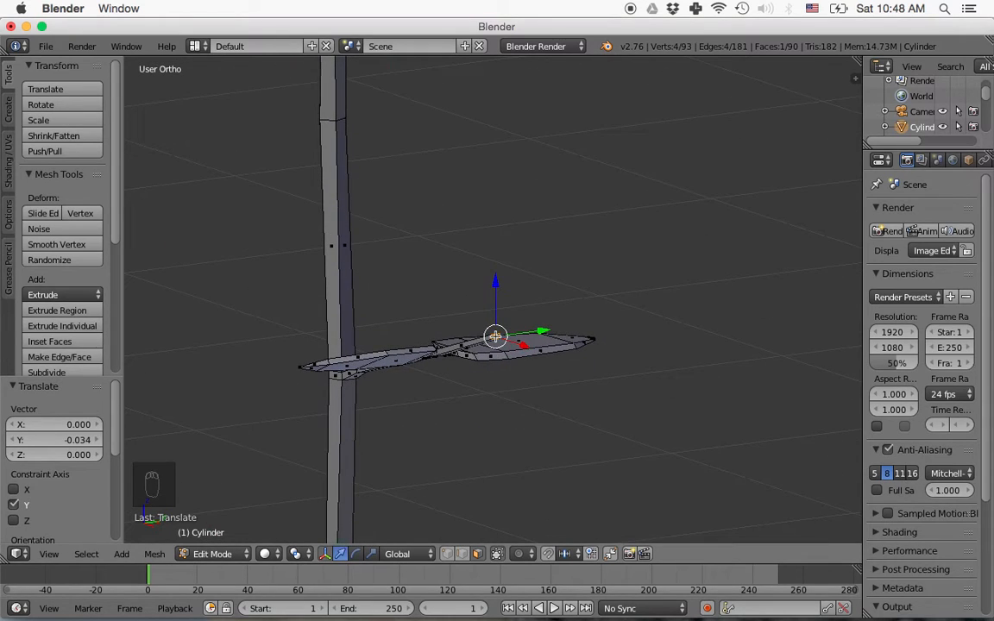
pyautogui.moveTo(541, 372); pyautogui.dragTo(466, 378, button='middle')
pyautogui.press('g')
pyautogui.press('z')
pyautogui.click(444, 373)
# Extrude the branch's end face about 0.056 outward and widen it along Y by factors of about 4.803 and 1.741.
pyautogui.press('e')
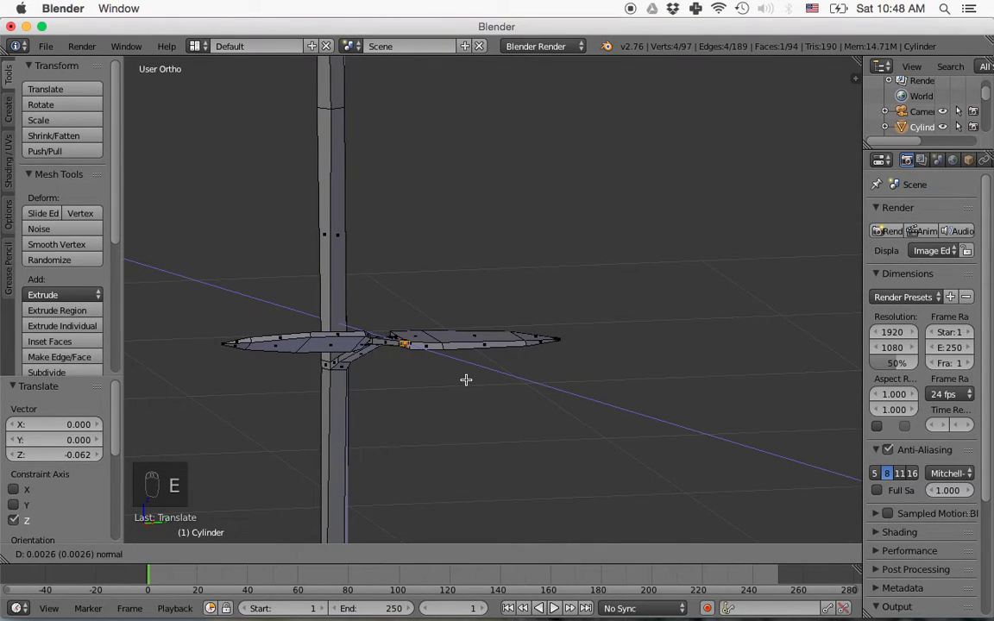
pyautogui.click(469, 382)
pyautogui.moveTo(469, 382); pyautogui.dragTo(448, 417, button='middle')
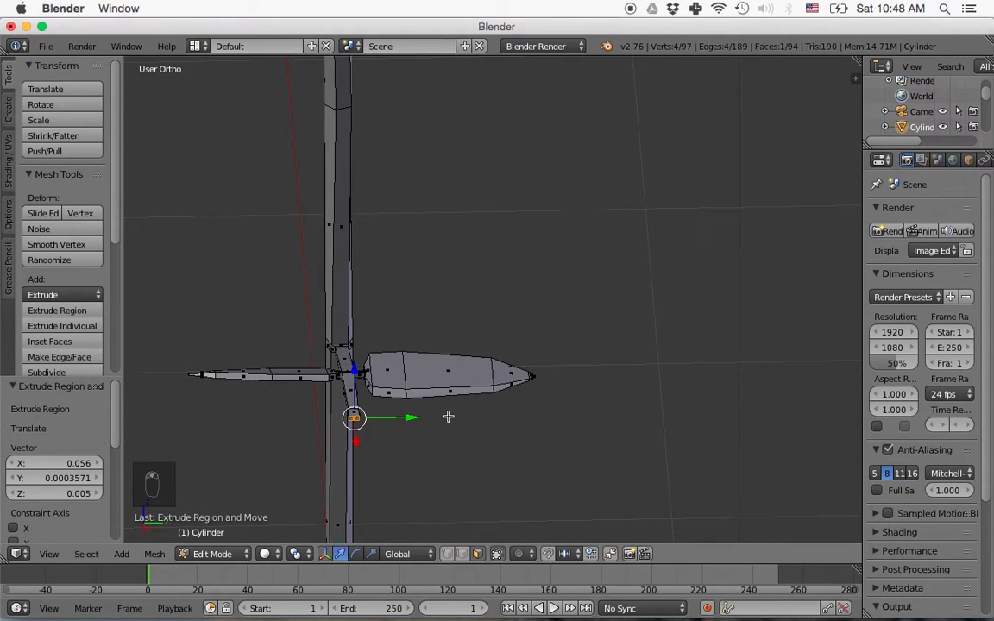
pyautogui.press('s')
pyautogui.press('y')
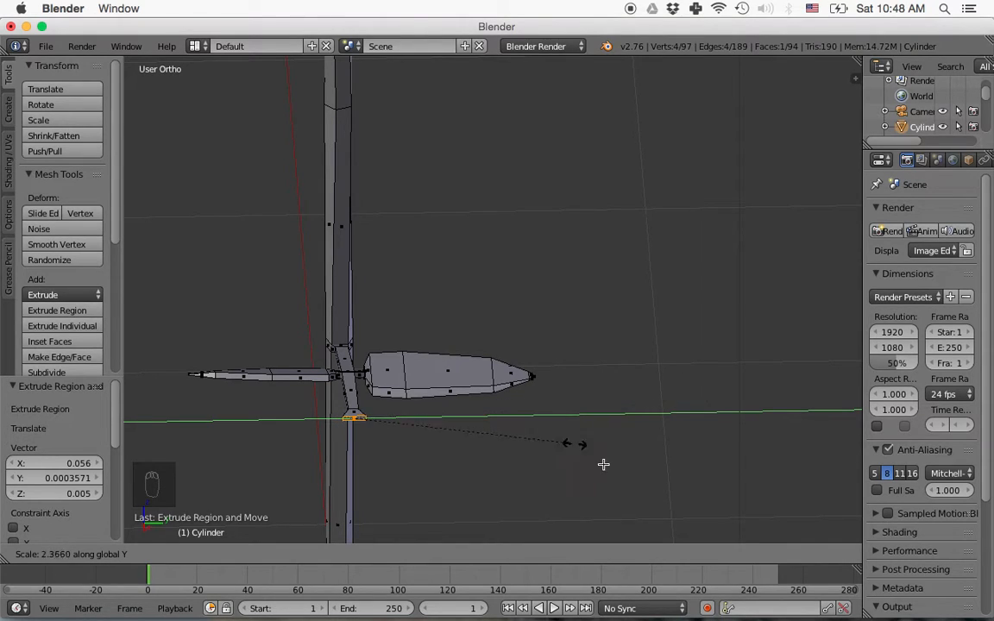
pyautogui.click(796, 507)
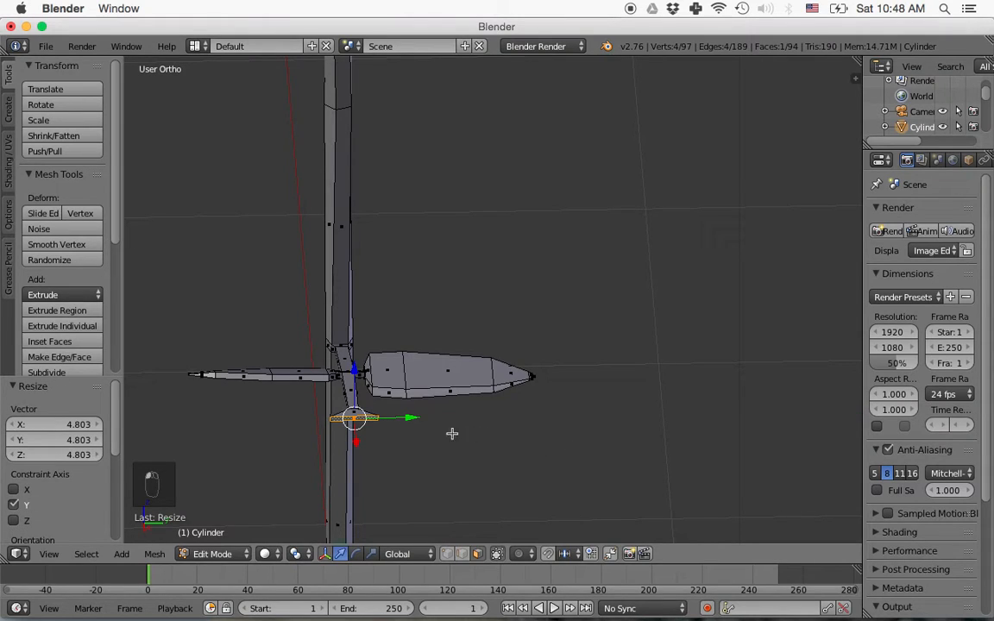
pyautogui.press('s')
pyautogui.press('y')
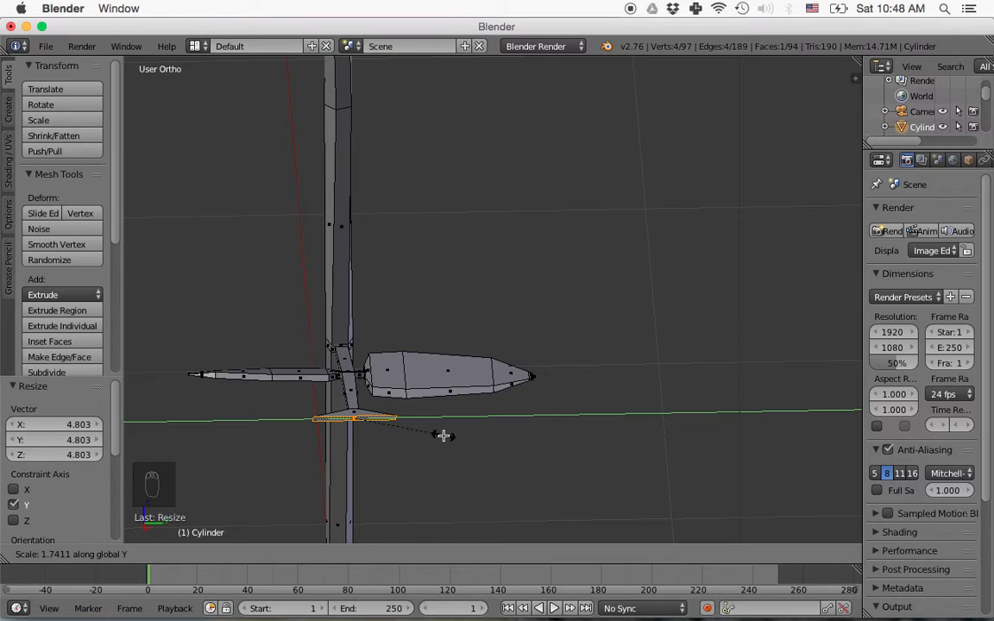
pyautogui.click(442, 436)
# Extrude the widened face twice, about 0.096 and 0.097 outward, and scale the new end along Y to about 0.642.
pyautogui.press('e')
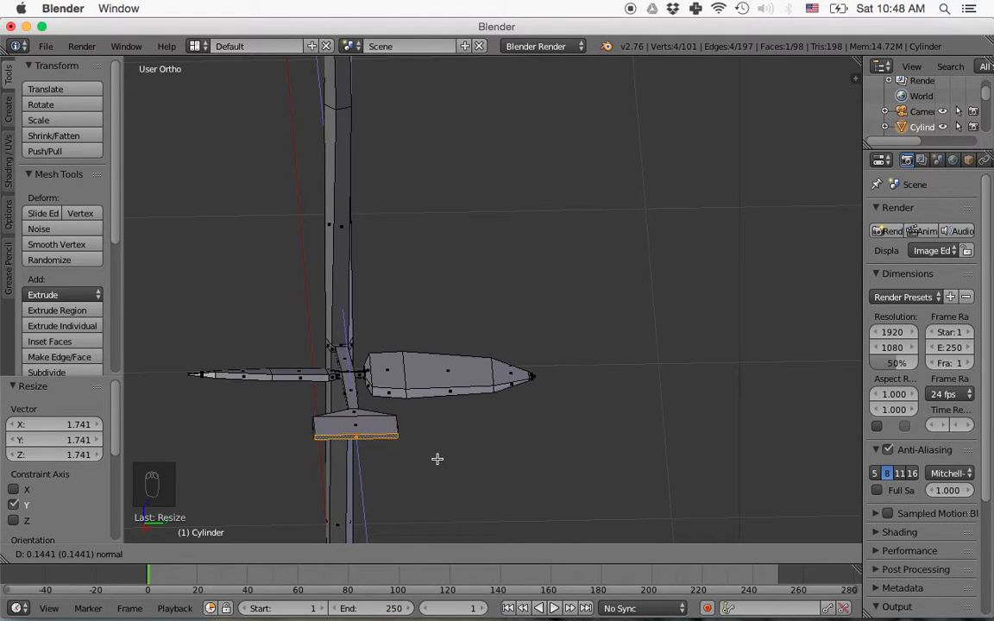
pyautogui.click(437, 452)
pyautogui.moveTo(435, 458); pyautogui.dragTo(542, 486, button='middle')
pyautogui.press('e')
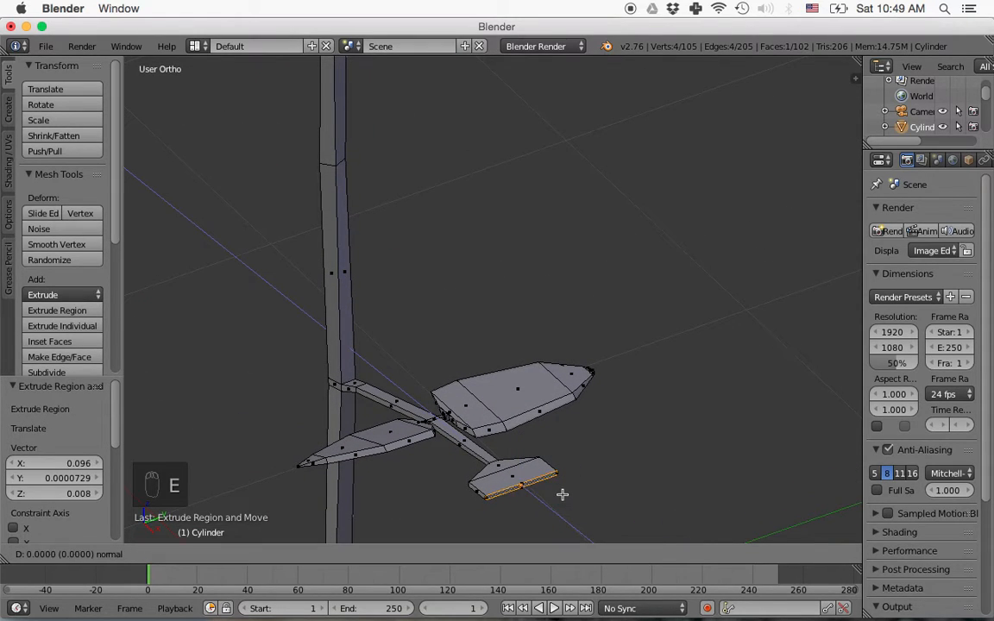
pyautogui.click(583, 506)
pyautogui.press('s')
pyautogui.press('y')
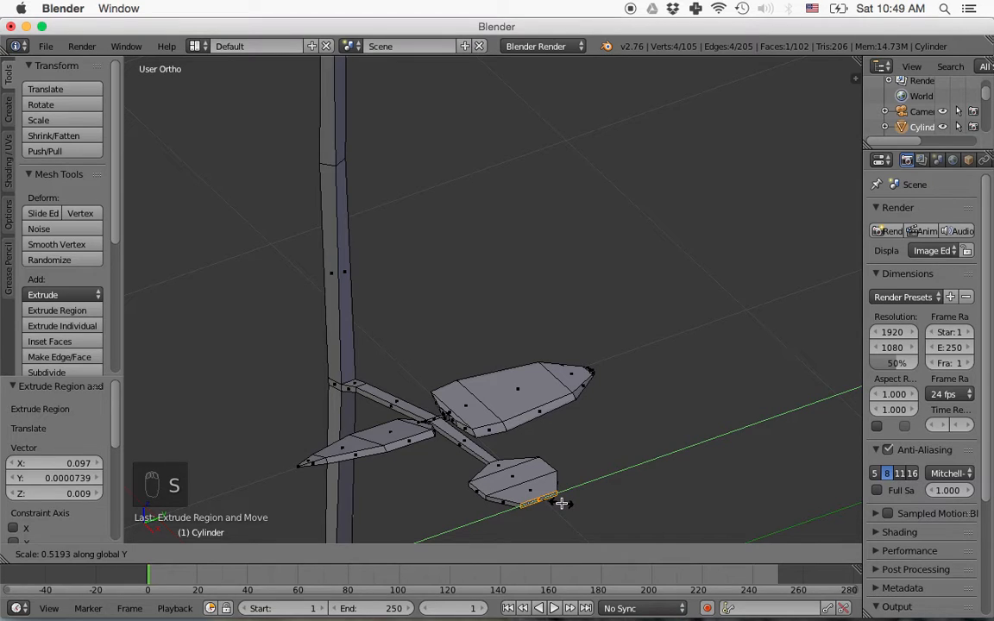
pyautogui.click(566, 503)
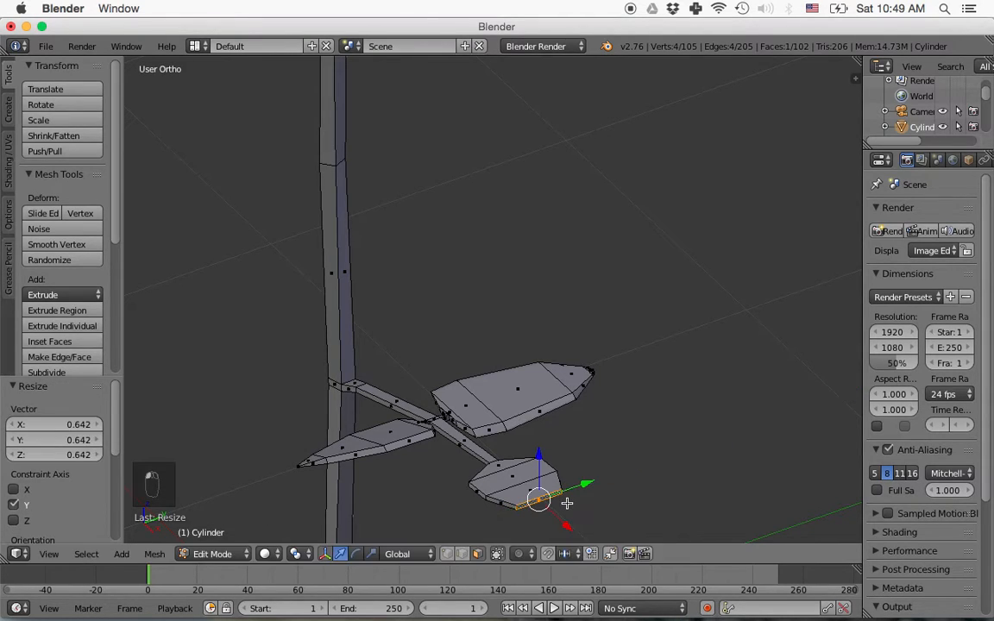
# Extrude the end leaf's outer face about 0.059 further and scale it along Y to about 0.360.
pyautogui.press('e')
pyautogui.click(575, 509)
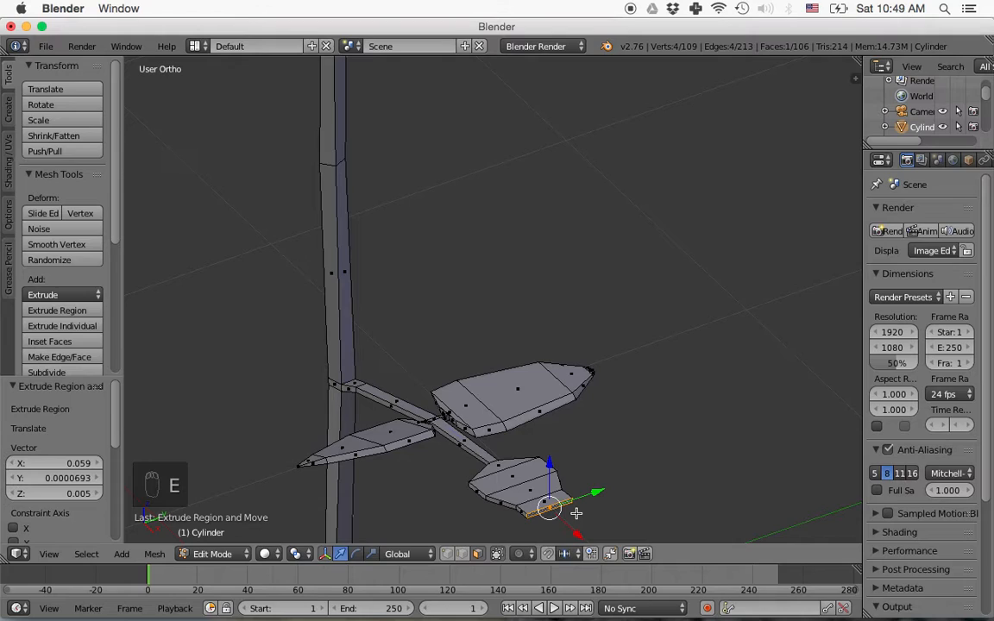
pyautogui.press('s')
pyautogui.press('y')
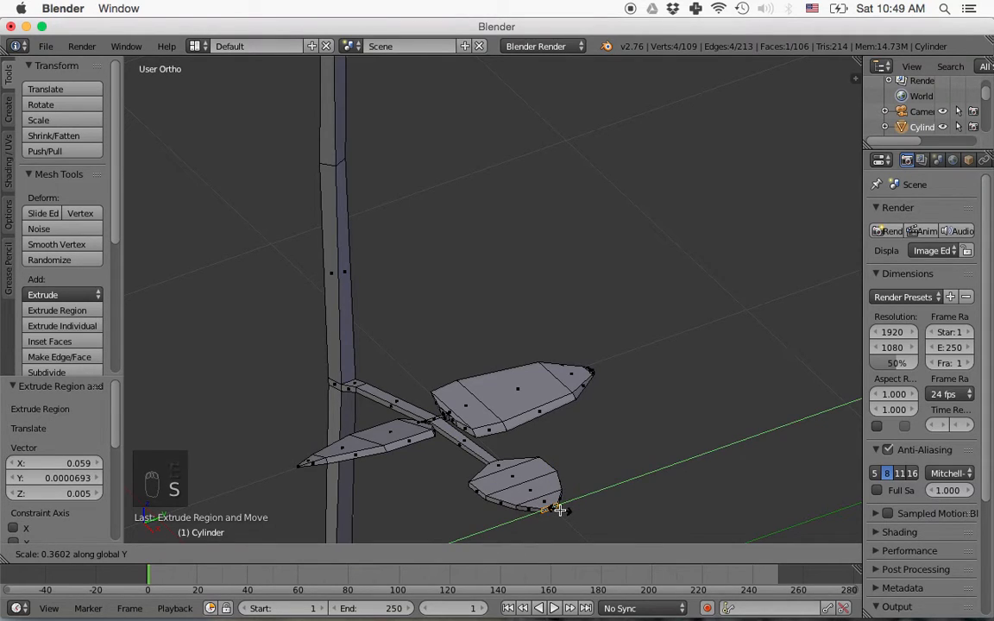
pyautogui.click(561, 511)
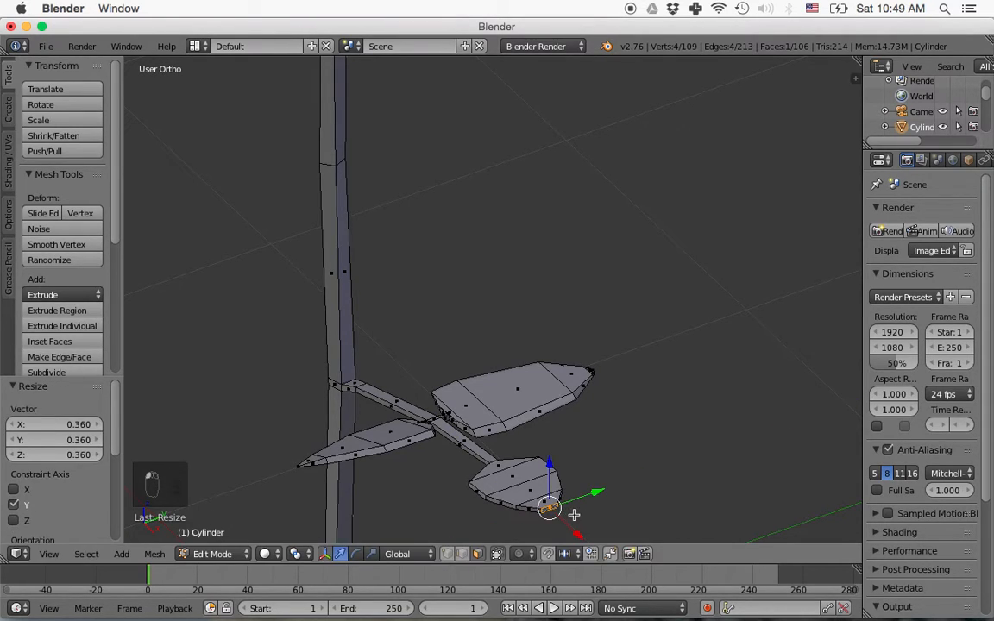
# Extrude the end leaf's tip about 0.021 and scale it uniformly to about 0.356 to form a point.
pyautogui.press('e')
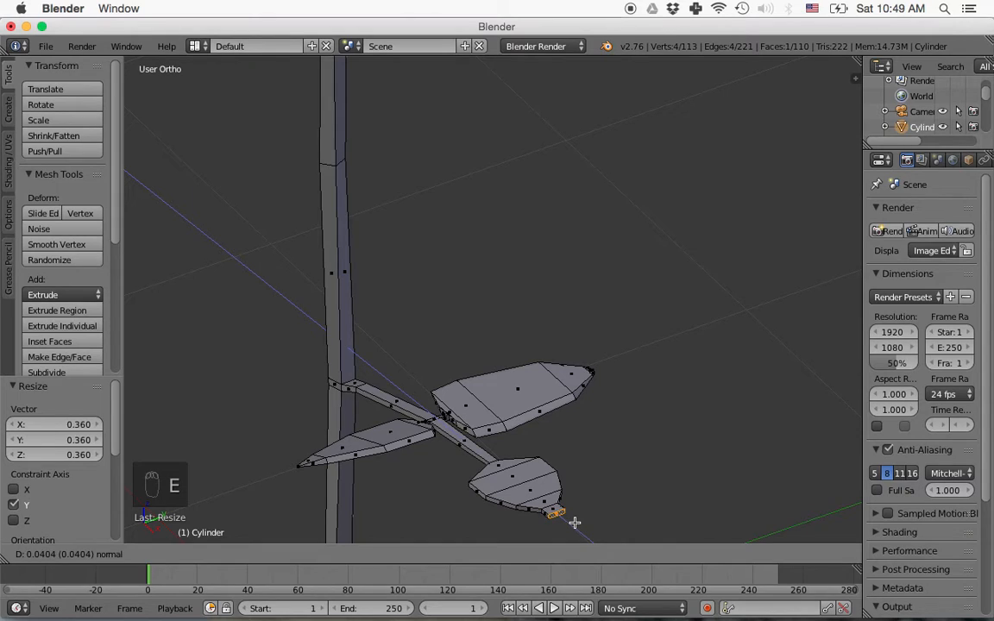
pyautogui.click(572, 519)
pyautogui.press('s')
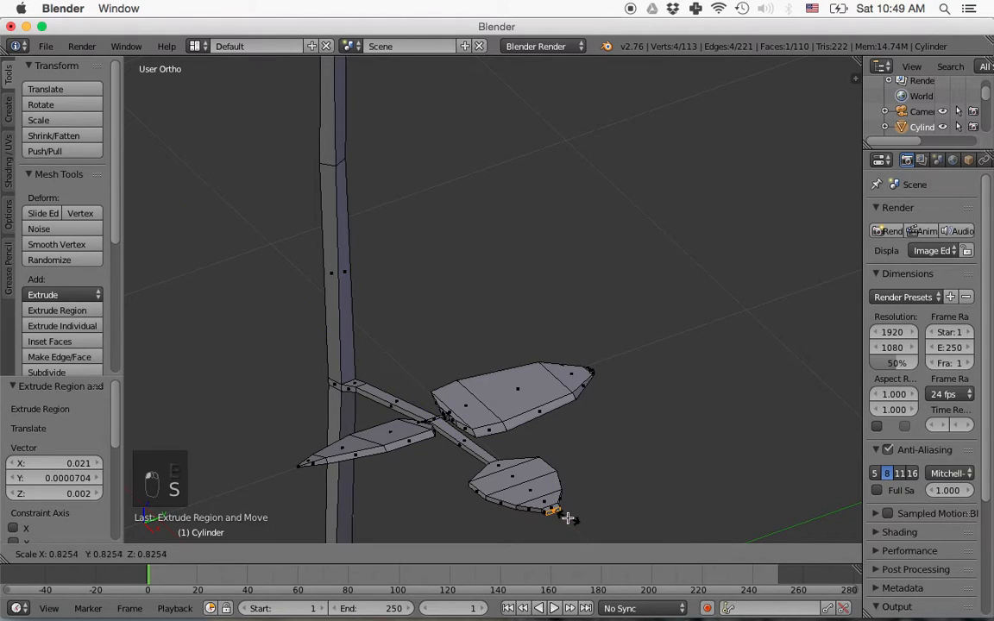
pyautogui.click(573, 512)
# Examine the new end leaf and the whole rose from several angles and distances.
pyautogui.moveTo(573, 512); pyautogui.dragTo(683, 447, button='middle')
pyautogui.scroll(2, 684, 447)
pyautogui.scroll(-3, 684, 449)
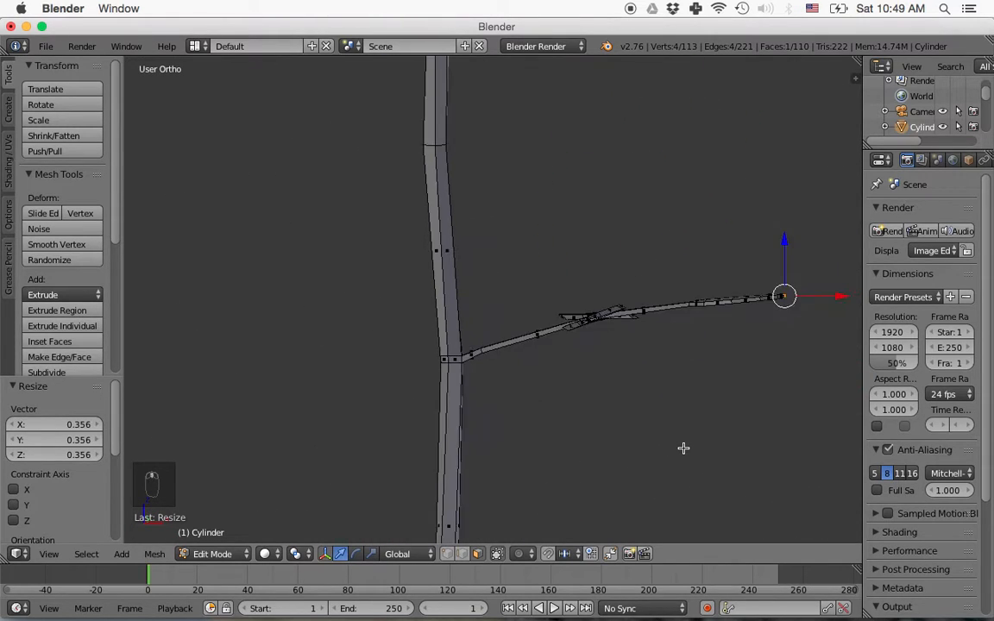
pyautogui.moveTo(597, 382); pyautogui.dragTo(629, 435, button='middle')
pyautogui.scroll(-4, 623, 428)
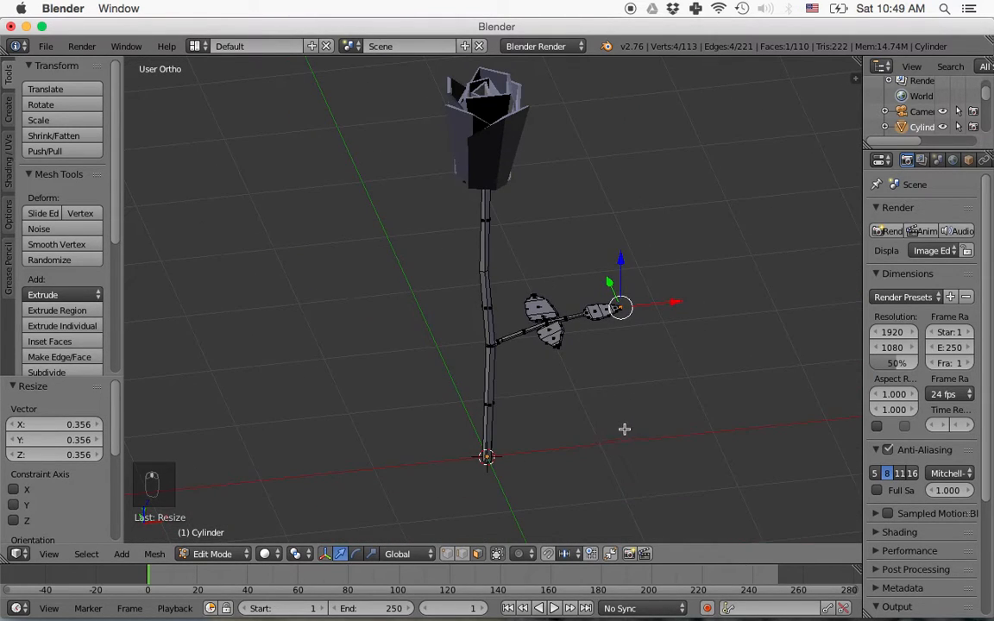
pyautogui.scroll(2, 595, 402)
pyautogui.moveTo(594, 403); pyautogui.dragTo(634, 408, button='middle')
pyautogui.scroll(2, 606, 419)
pyautogui.scroll(2, 606, 420)
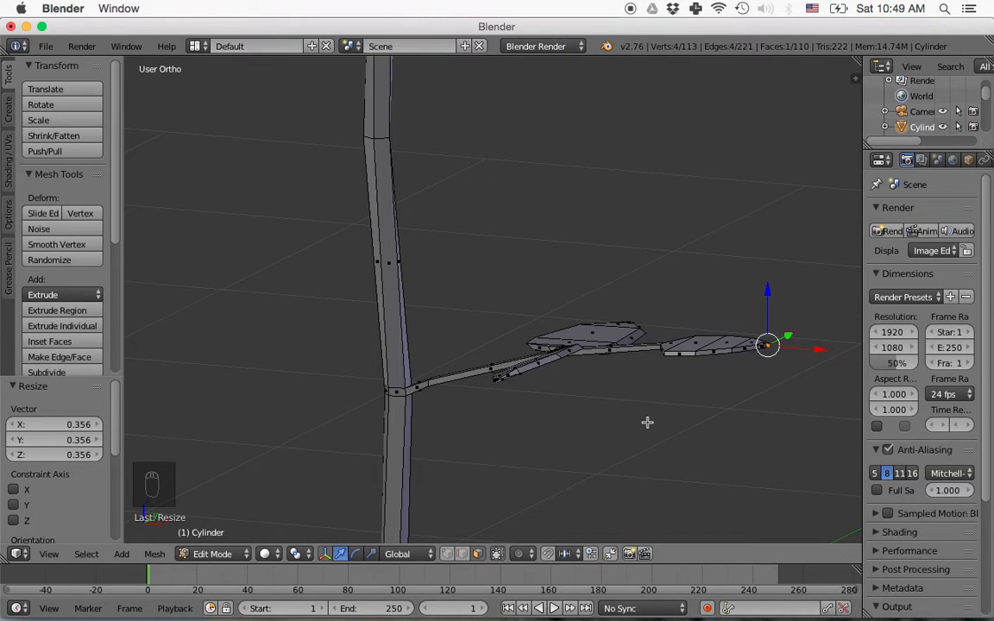
# Select the whole end leaf in wireframe from the top view, rotate it about 26.089° around Y, and clear the selection.
pyautogui.press('KP_7')
pyautogui.keyDown('shift'); pyautogui.moveTo(692, 448); pyautogui.dragTo(604, 340, button='middle'); pyautogui.keyUp('shift')
pyautogui.press('z')
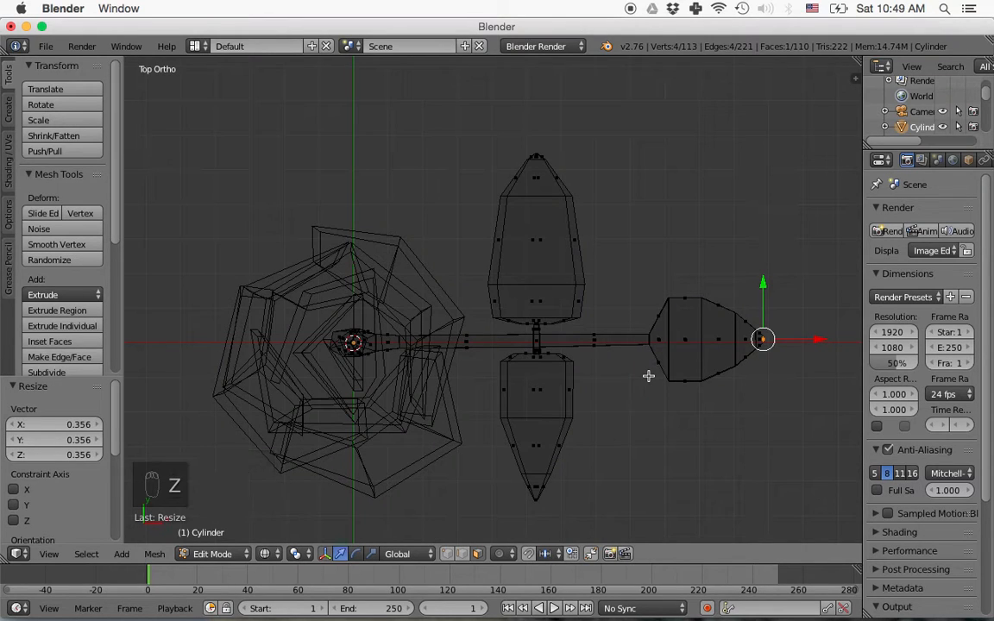
pyautogui.press('b')
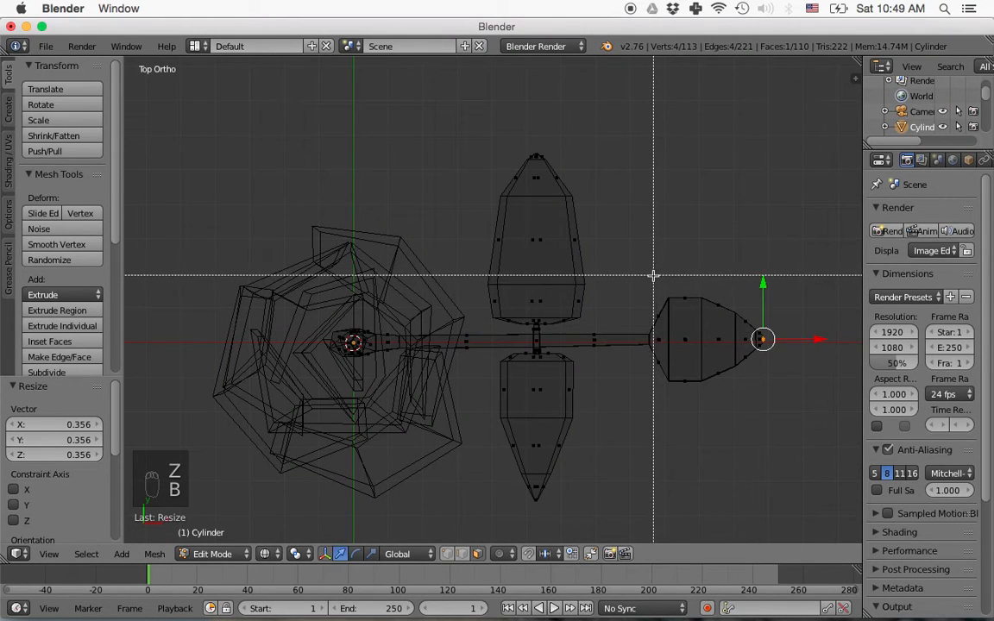
pyautogui.moveTo(660, 271); pyautogui.dragTo(775, 421)
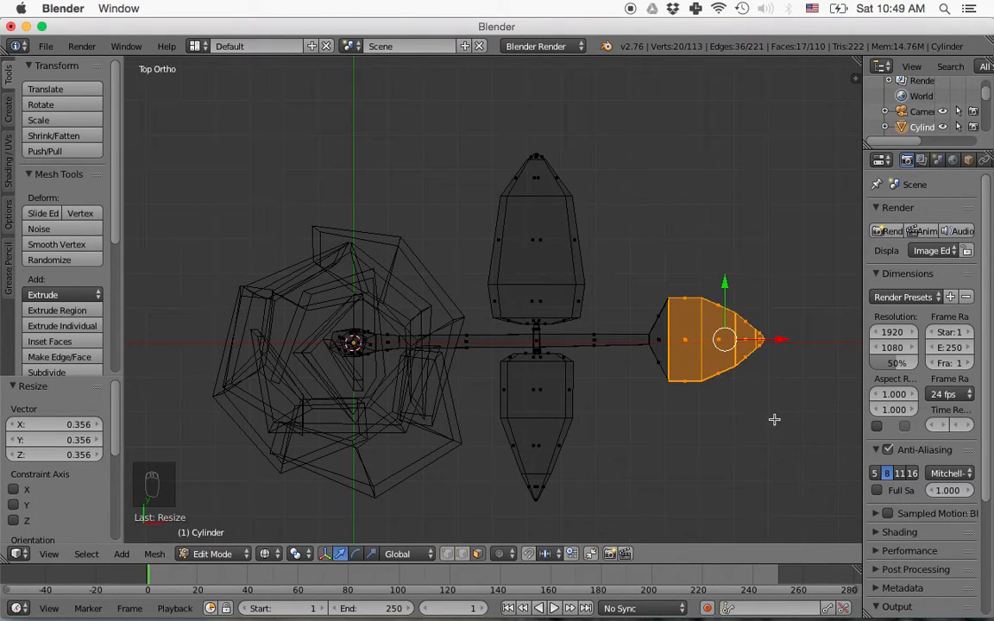
pyautogui.press('b')
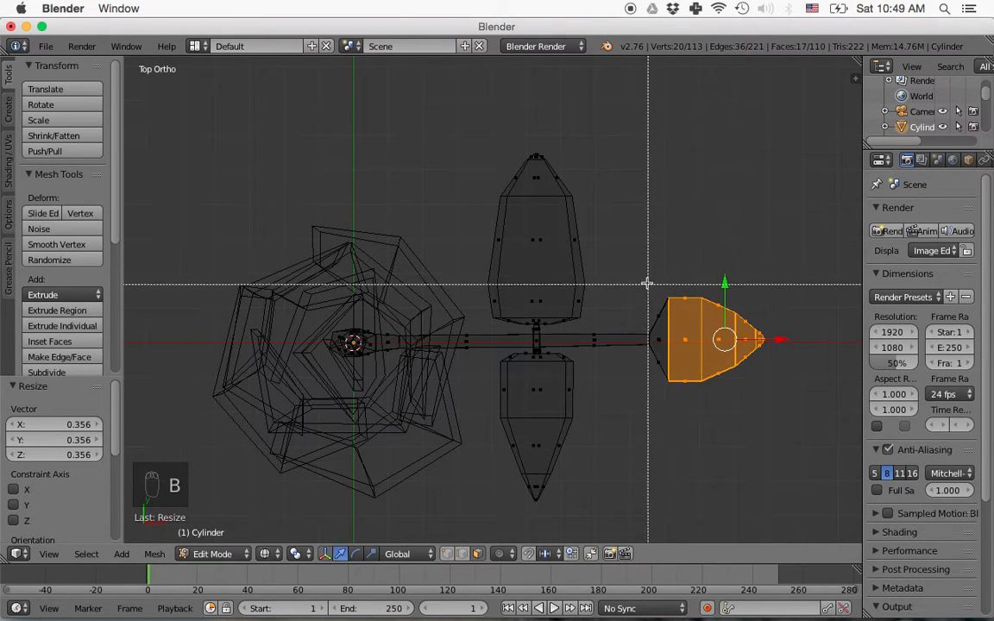
pyautogui.moveTo(640, 271); pyautogui.dragTo(786, 438)
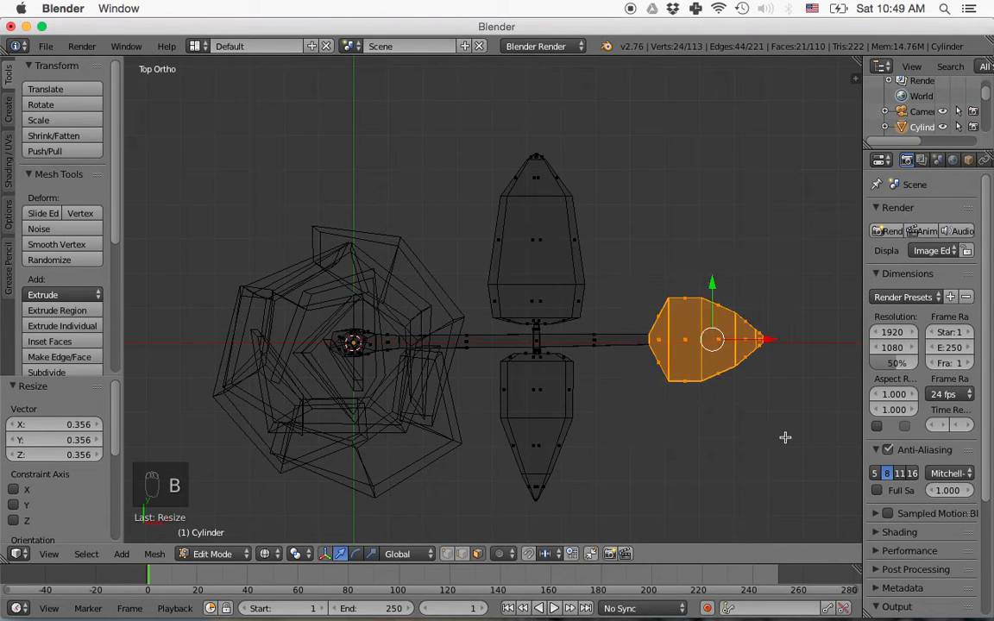
pyautogui.moveTo(763, 438); pyautogui.dragTo(752, 306, button='middle')
pyautogui.press('r')
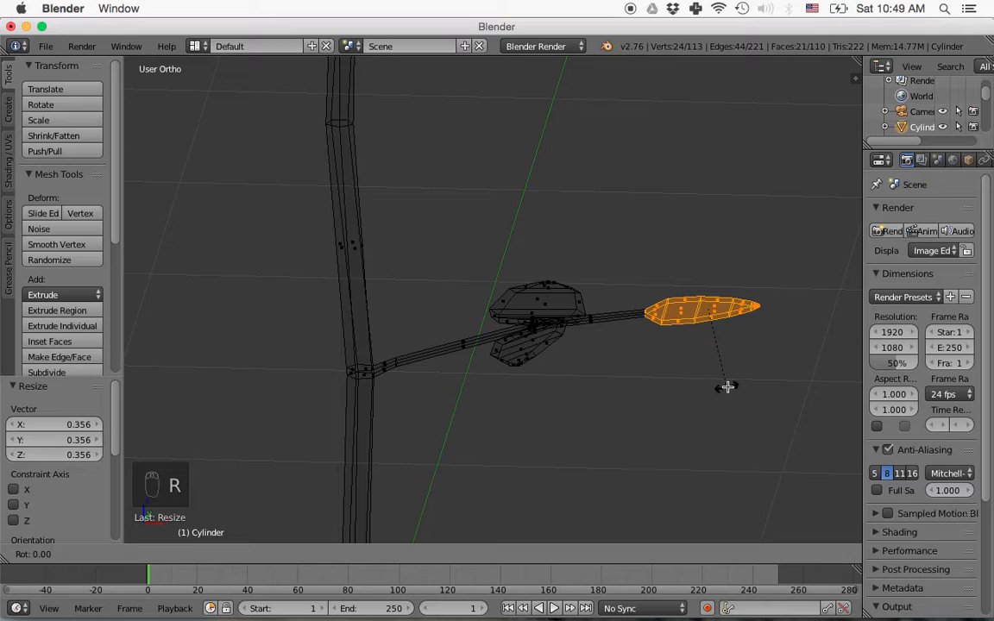
pyautogui.press('y')
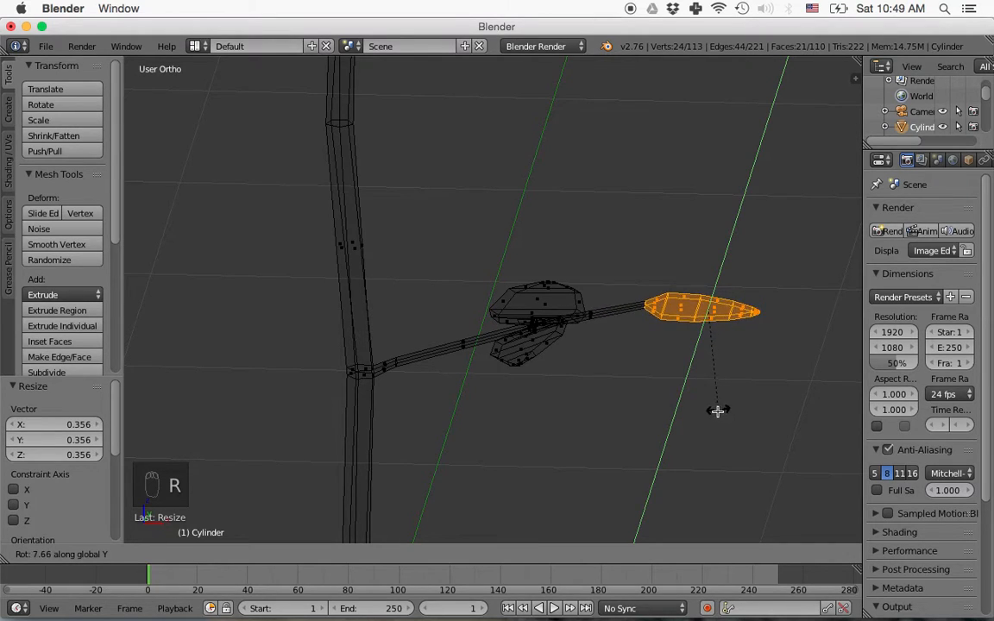
pyautogui.click(675, 443)
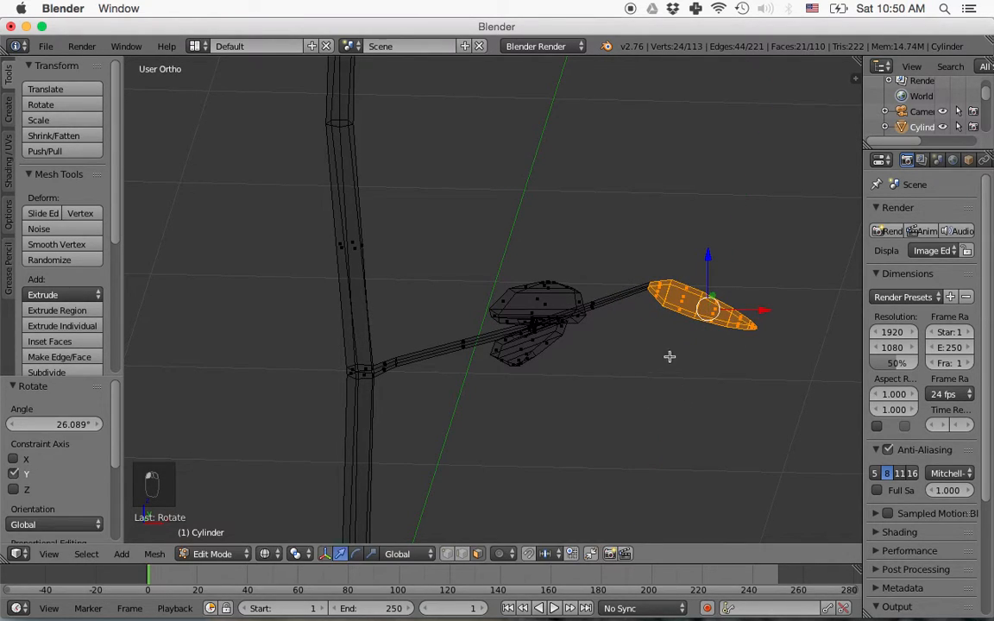
pyautogui.press('a')
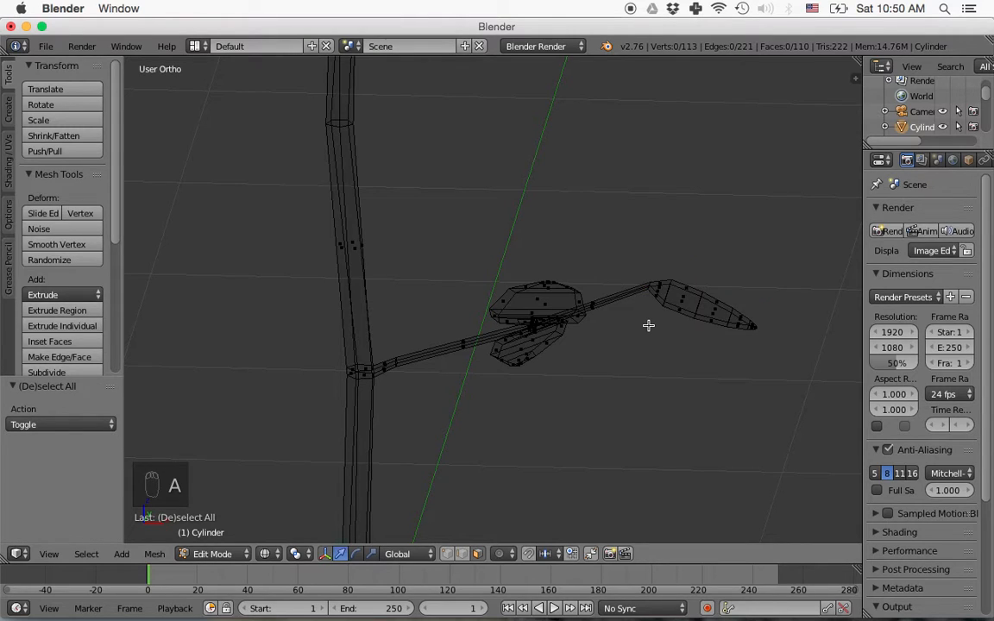
# With edge selection, try to lower the edge loop at the end leaf's base about 0.049 along Z, and undo the move.
pyautogui.click(461, 555)
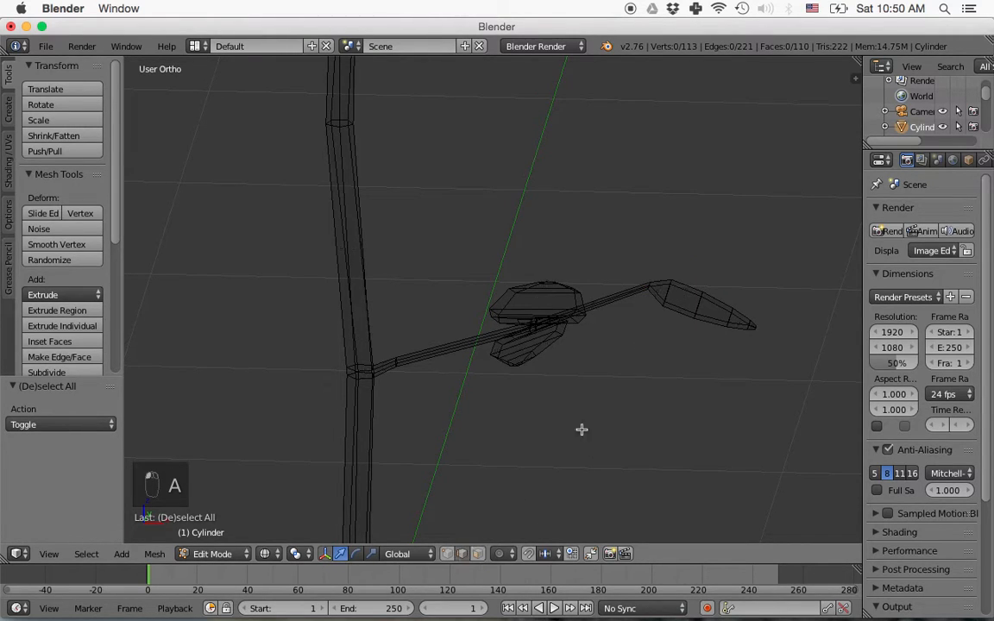
pyautogui.keyDown('alt'); pyautogui.rightClick(649, 286); pyautogui.keyUp('alt')
pyautogui.scroll(3, 664, 315)
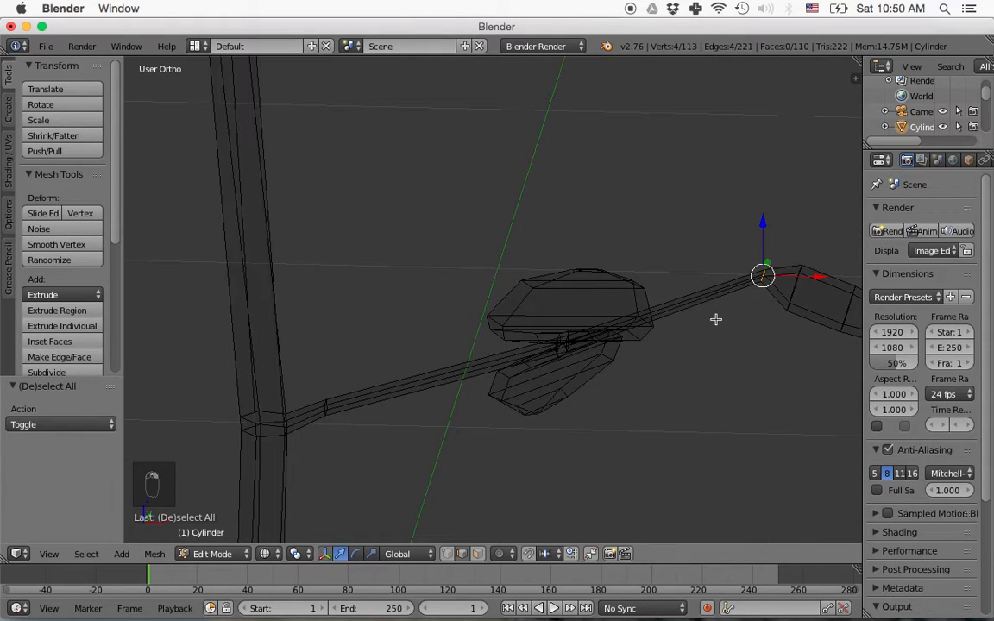
pyautogui.scroll(1, 703, 321)
pyautogui.moveTo(721, 225); pyautogui.dragTo(727, 253)
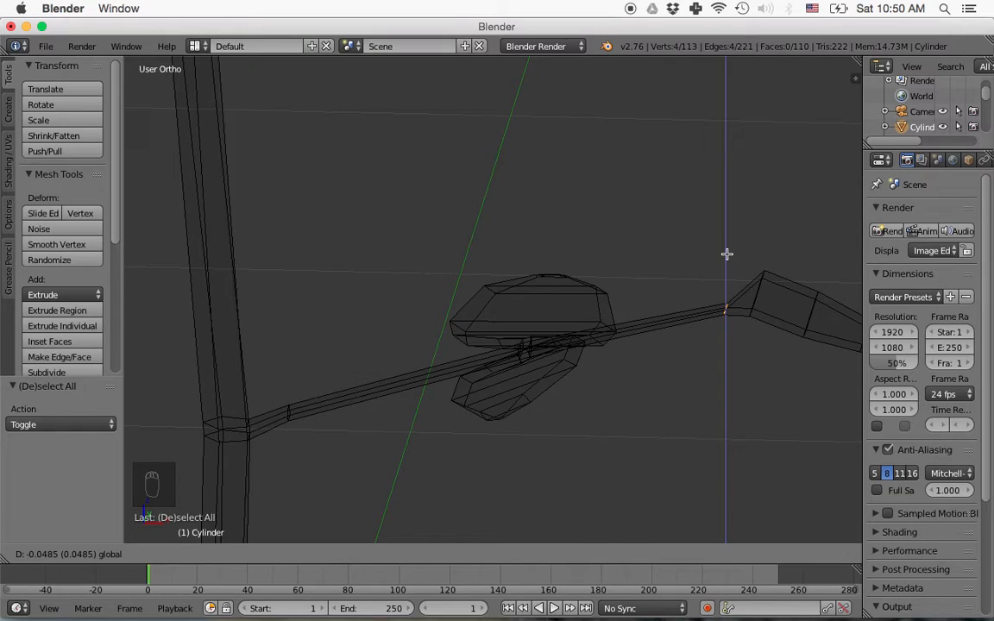
pyautogui.press('super+z')
pyautogui.press('super+z')
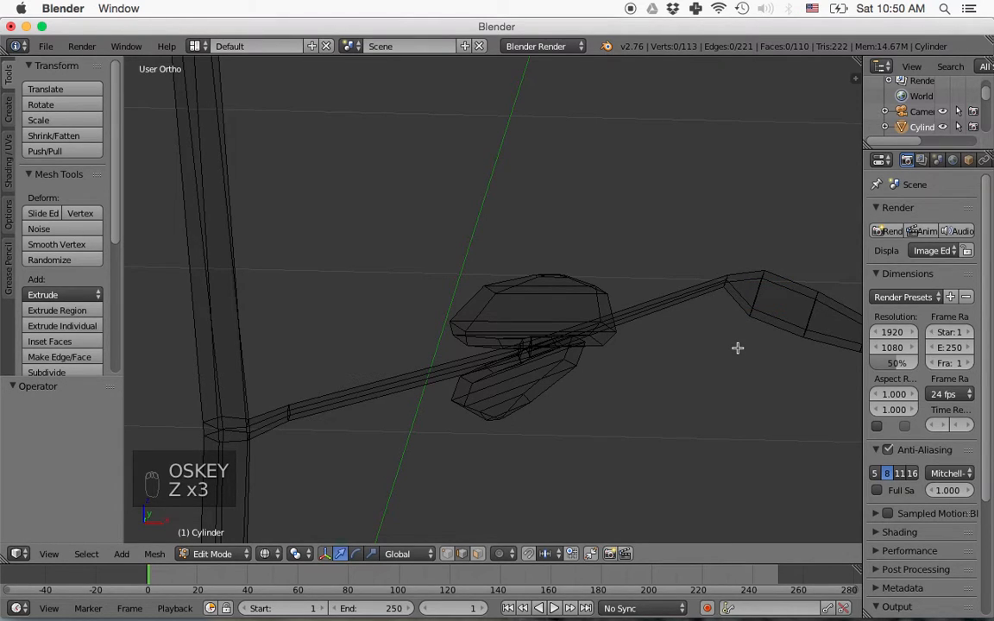
# Undo back to the end leaf's selection, lower the leaf along Z, and rotate it about 19.828° around Y.
pyautogui.press('super+z')
pyautogui.press('super+z')
pyautogui.moveTo(737, 349); pyautogui.dragTo(697, 338, button='middle')
pyautogui.moveTo(772, 267); pyautogui.dragTo(765, 302)
pyautogui.press('r')
pyautogui.press('y')
pyautogui.click(757, 319)
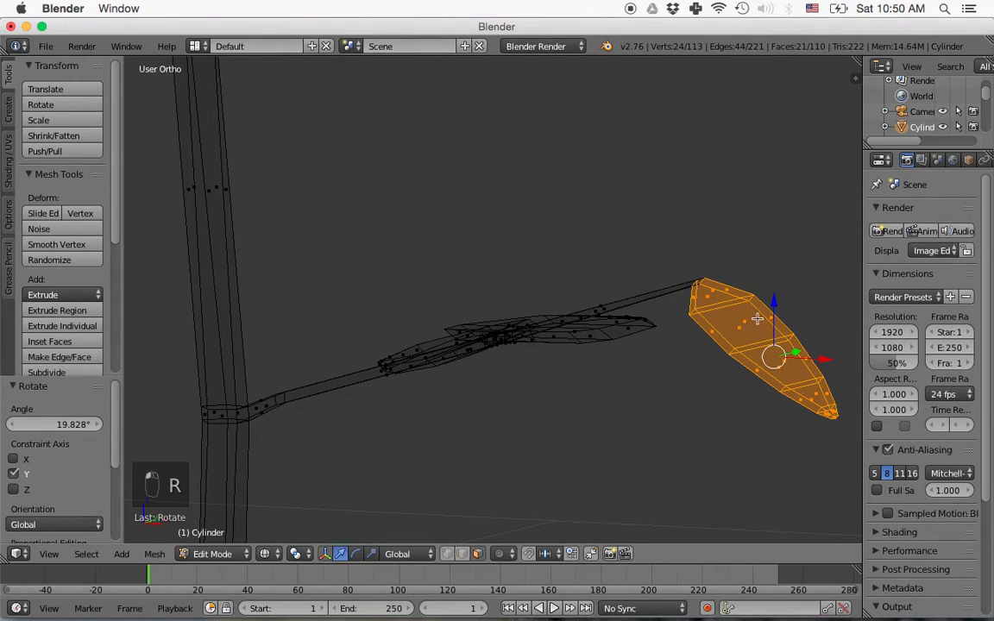
# Lower the end leaf further along Z, shift it back along X to the branch tip, and clear the selection.
pyautogui.moveTo(772, 302); pyautogui.dragTo(772, 338)
pyautogui.moveTo(820, 389); pyautogui.dragTo(768, 391)
pyautogui.scroll(-2, 623, 404)
pyautogui.moveTo(570, 391); pyautogui.dragTo(637, 412, button='middle')
pyautogui.moveTo(749, 349); pyautogui.dragTo(713, 353)
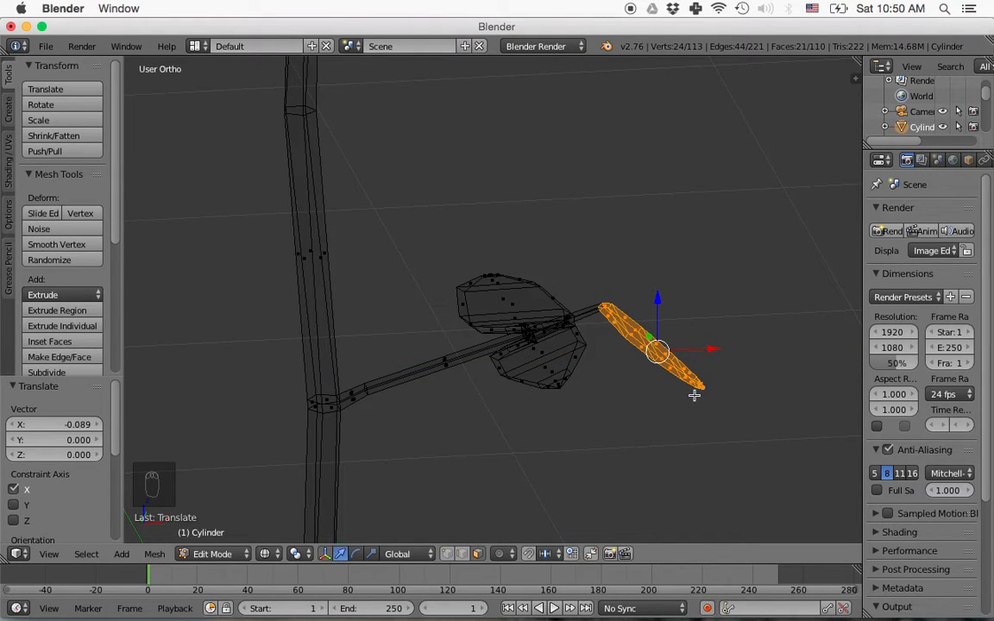
pyautogui.press('a')
pyautogui.press('a')
pyautogui.press('a')
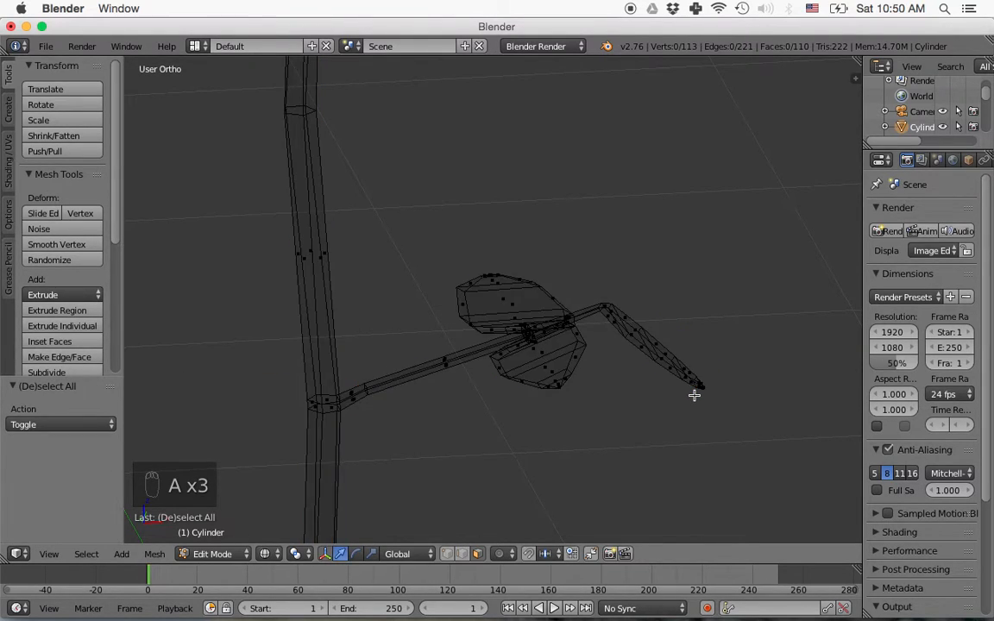
# Select all three leaves in wireframe, move them about -0.206 along X toward the stem, and clear the selection.
pyautogui.press('z')
pyautogui.scroll(-4, 694, 396)
pyautogui.moveTo(576, 337); pyautogui.dragTo(554, 434, button='middle')
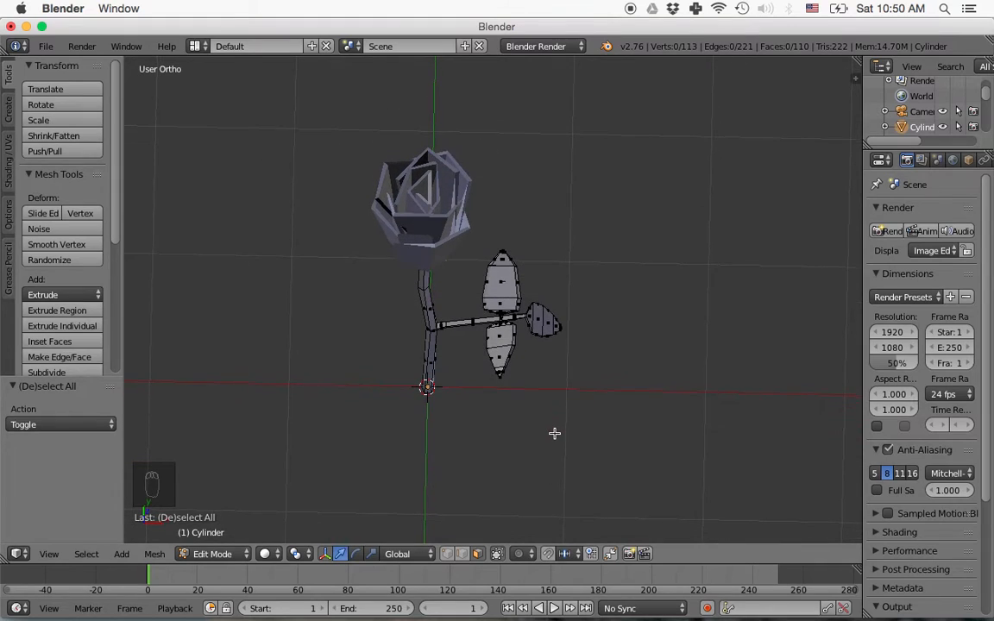
pyautogui.press('z')
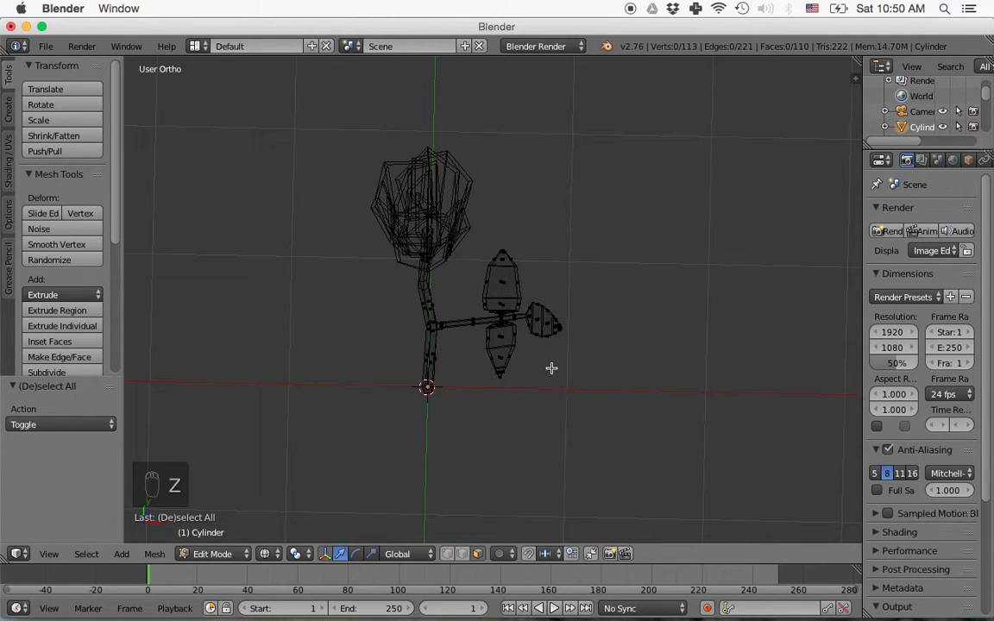
pyautogui.press('b')
pyautogui.moveTo(475, 228); pyautogui.dragTo(578, 409)
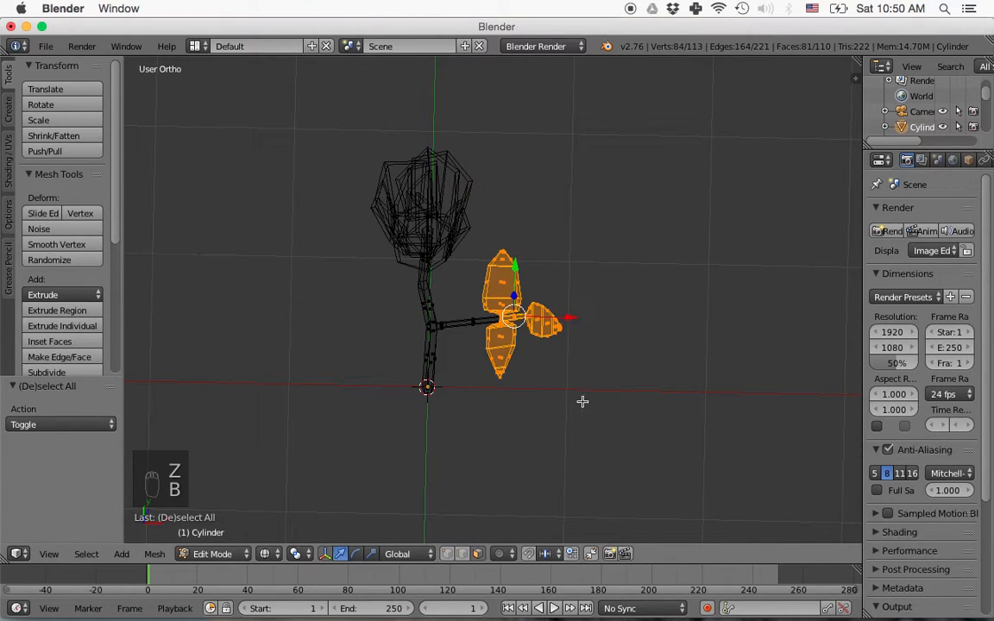
pyautogui.press('g')
pyautogui.press('x')
pyautogui.click(540, 323)
pyautogui.moveTo(533, 377); pyautogui.dragTo(540, 308, button='middle')
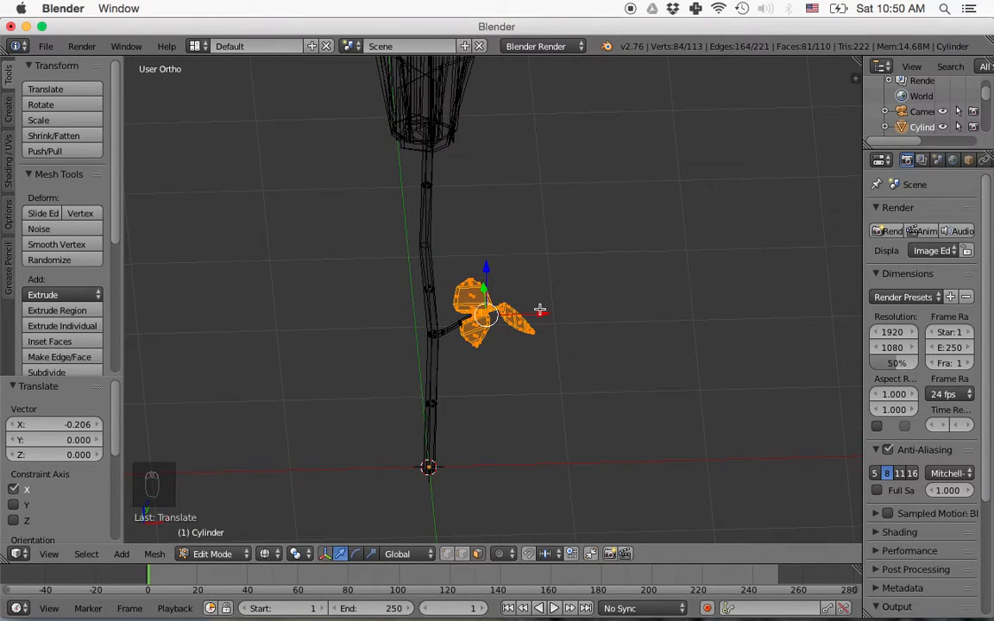
pyautogui.scroll(5, 540, 308)
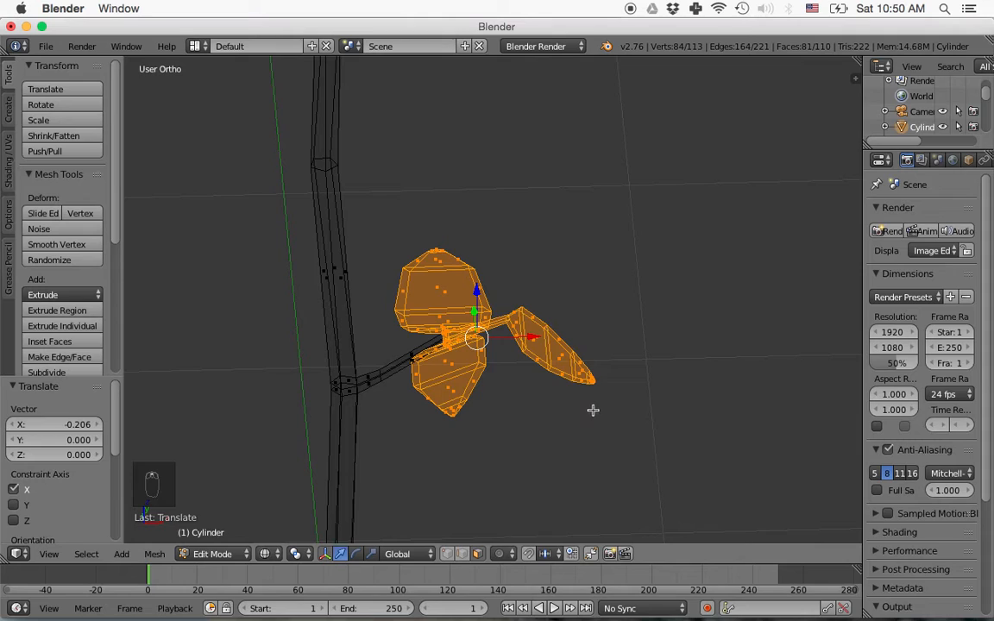
pyautogui.press('a')
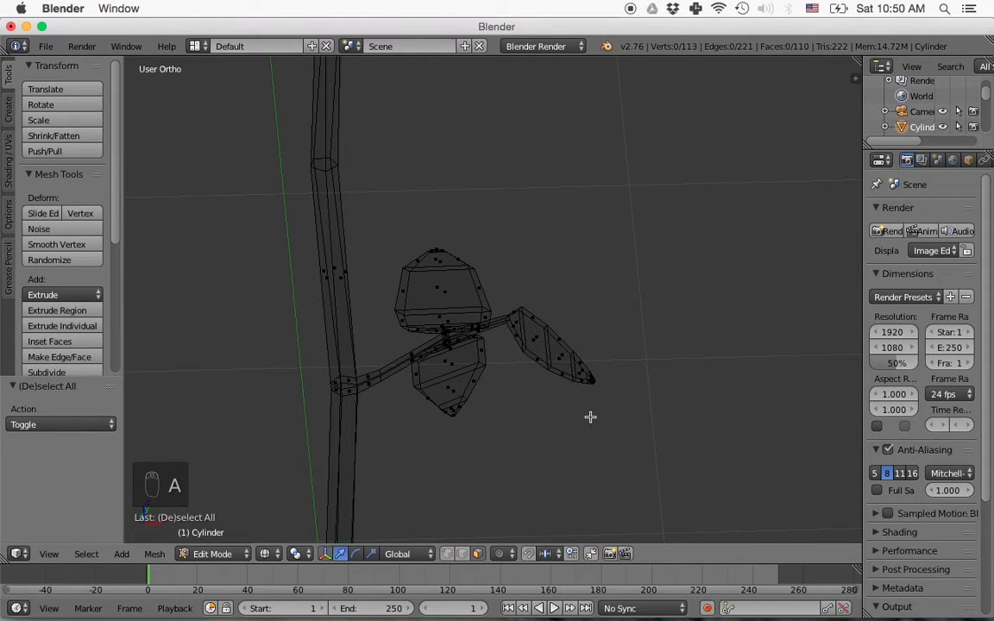
# Select only the end leaf and rotate it about -13.671° around Y.
pyautogui.press('b')
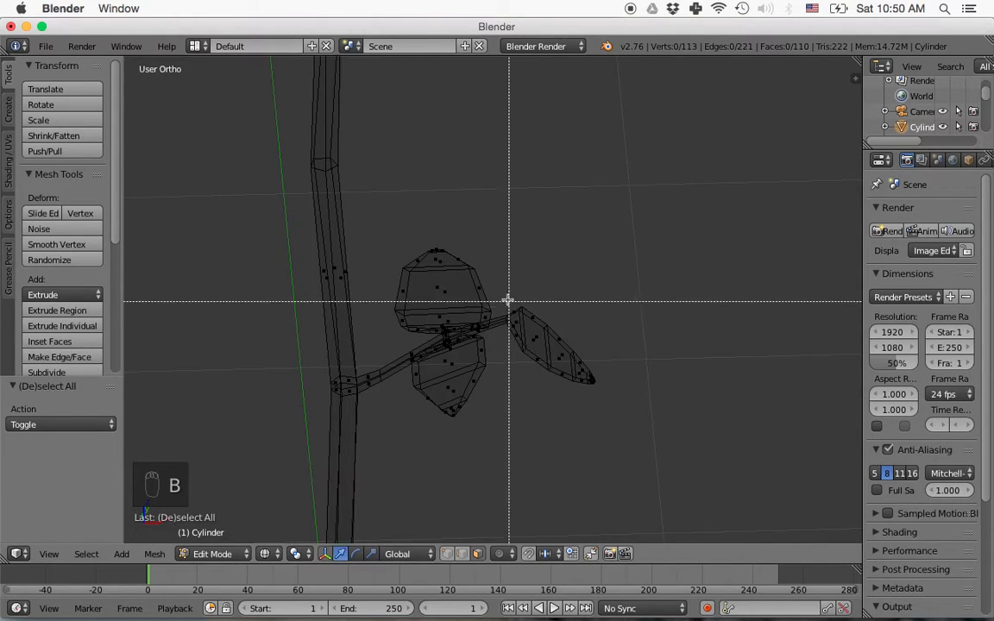
pyautogui.moveTo(504, 291); pyautogui.dragTo(634, 415)
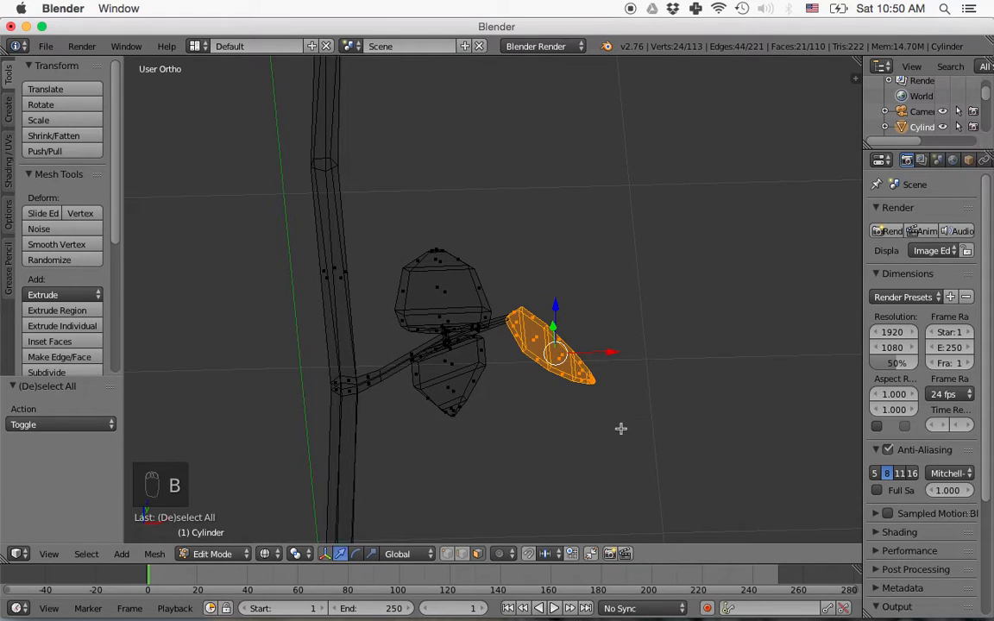
pyautogui.press('r')
pyautogui.press('y')
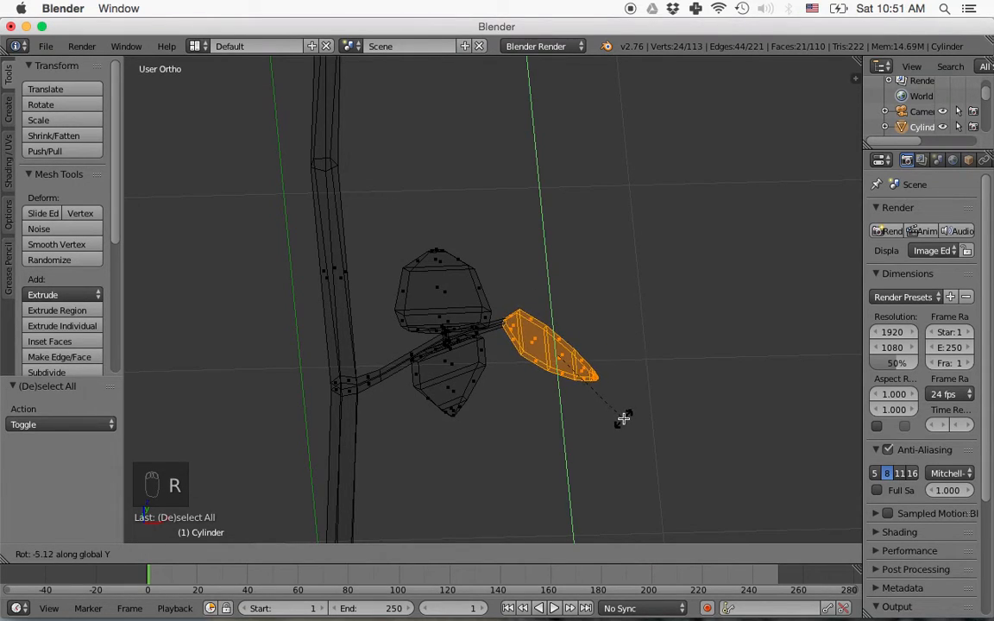
pyautogui.click(623, 402)
pyautogui.moveTo(623, 401); pyautogui.dragTo(657, 463, button='middle')
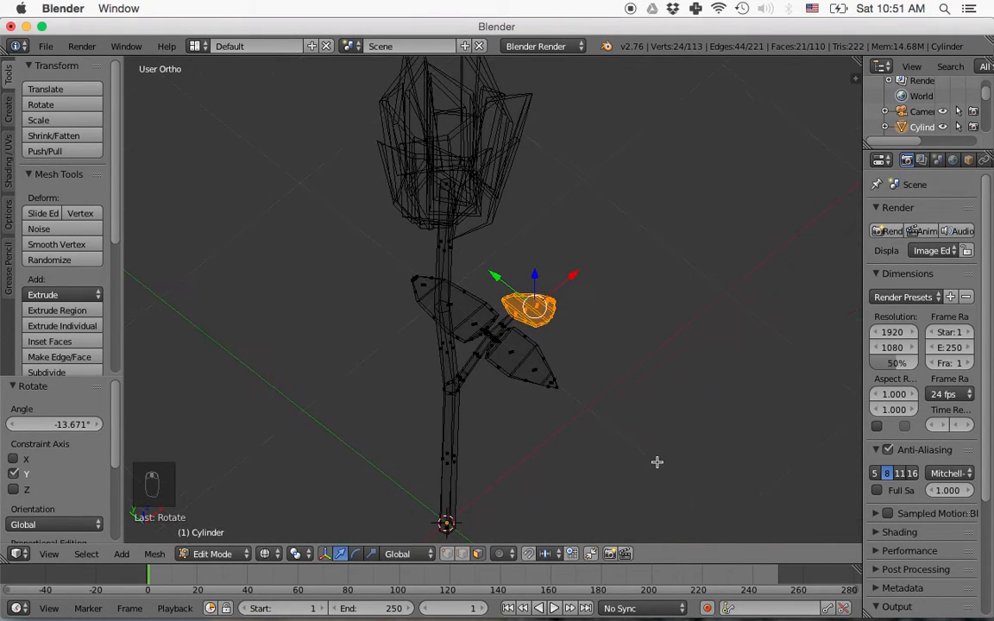
# From the top view, select the side leaf on the negative Y side and rotate it about 45.818° around X.
pyautogui.press('KP_7')
pyautogui.scroll(5, 531, 412)
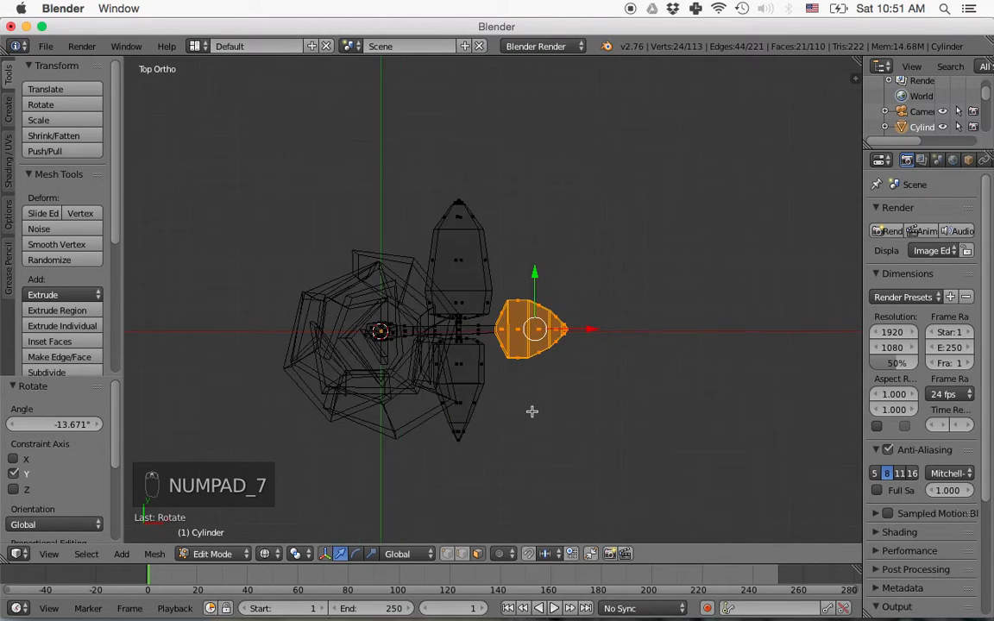
pyautogui.keyDown('shift'); pyautogui.moveTo(525, 416); pyautogui.dragTo(566, 318, button='middle'); pyautogui.keyUp('shift')
pyautogui.press('a')
pyautogui.press('b')
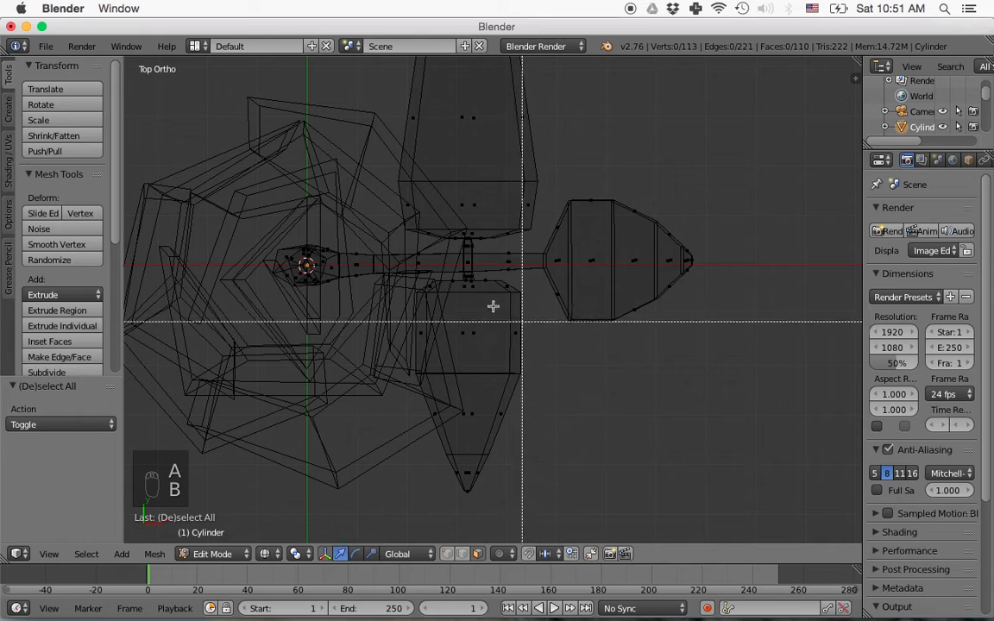
pyautogui.moveTo(406, 277); pyautogui.dragTo(531, 512)
pyautogui.moveTo(532, 493); pyautogui.dragTo(384, 359, button='middle')
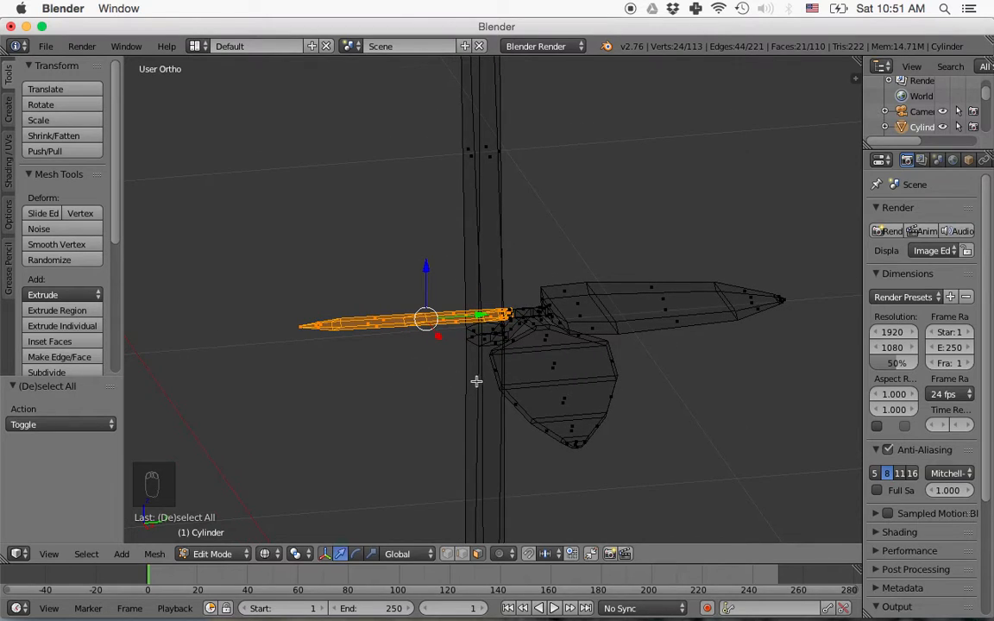
pyautogui.press('r')
pyautogui.press('x')
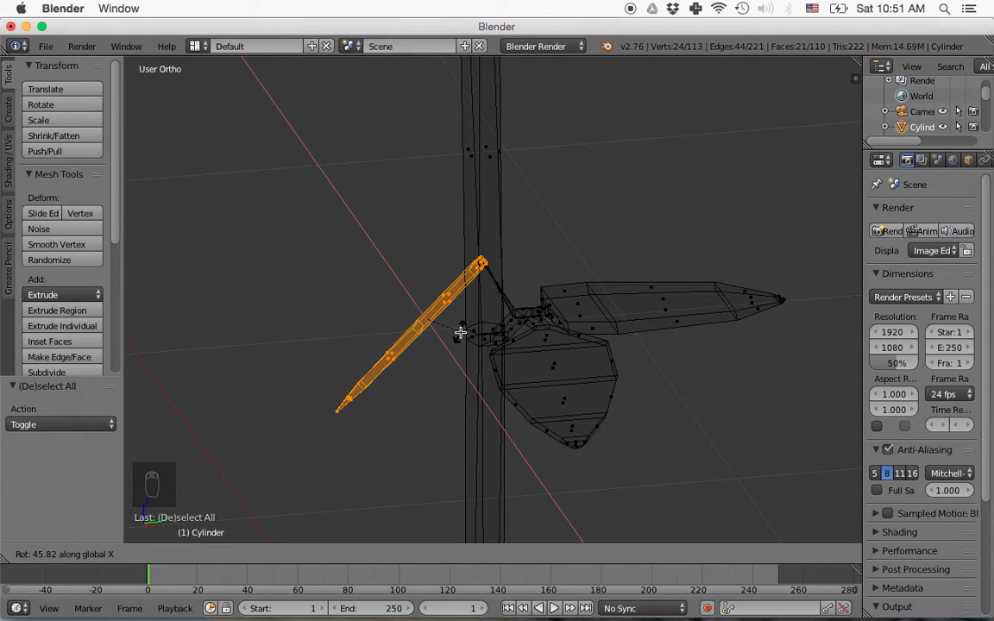
pyautogui.click(460, 333)
# Lower the tilted side leaf about 0.133 along Z to meet the branch, and clear the selection.
pyautogui.press('g')
pyautogui.press('z')
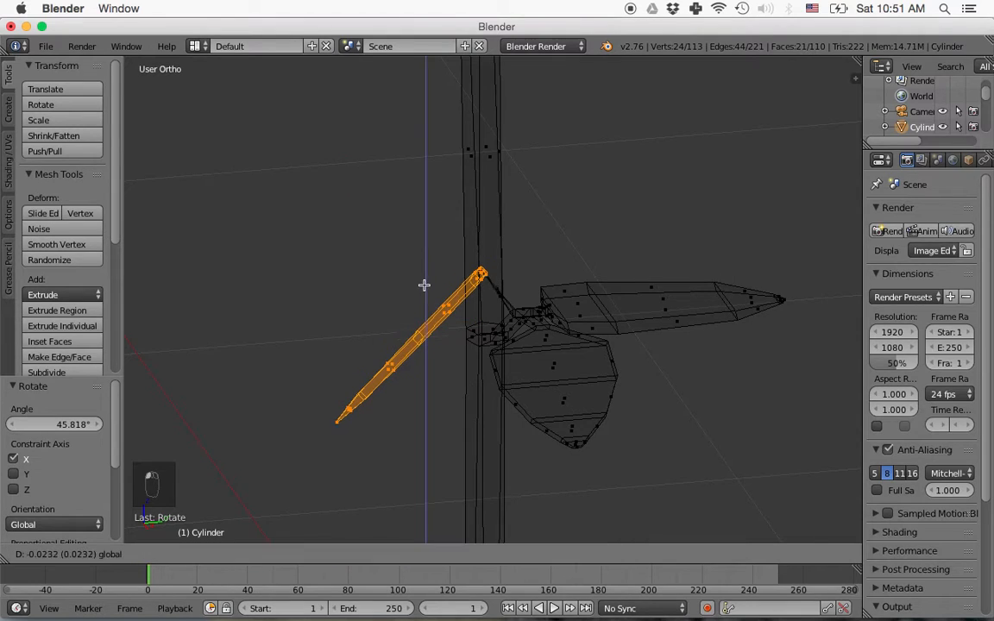
pyautogui.click(443, 351)
pyautogui.moveTo(443, 351); pyautogui.dragTo(619, 382, button='middle')
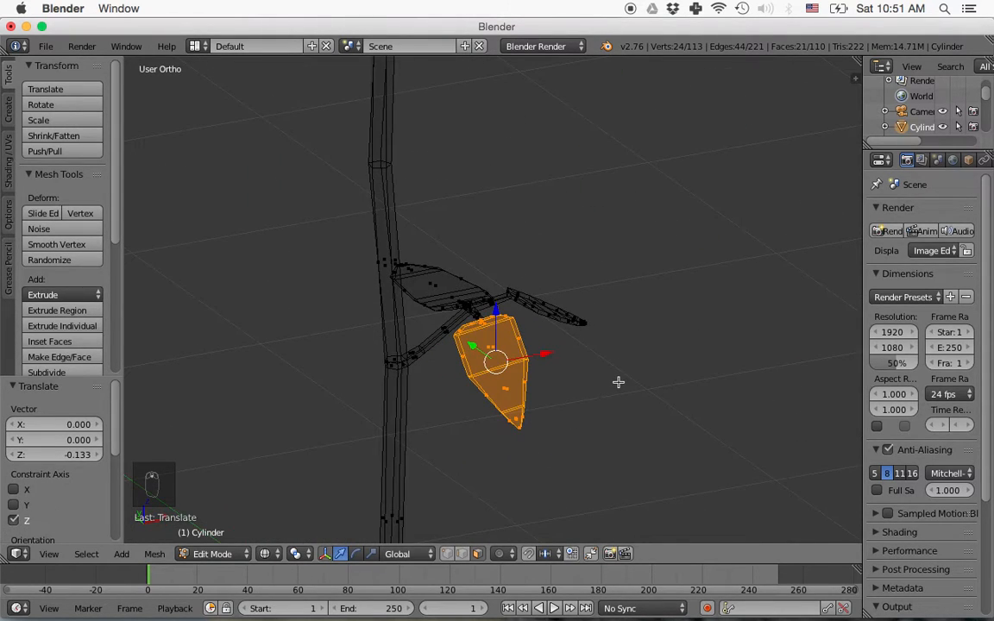
pyautogui.press('a')
# Check the whole rose in solid shading from the front and at an angle, and return to Object Mode.
pyautogui.press('z')
pyautogui.scroll(-4, 602, 358)
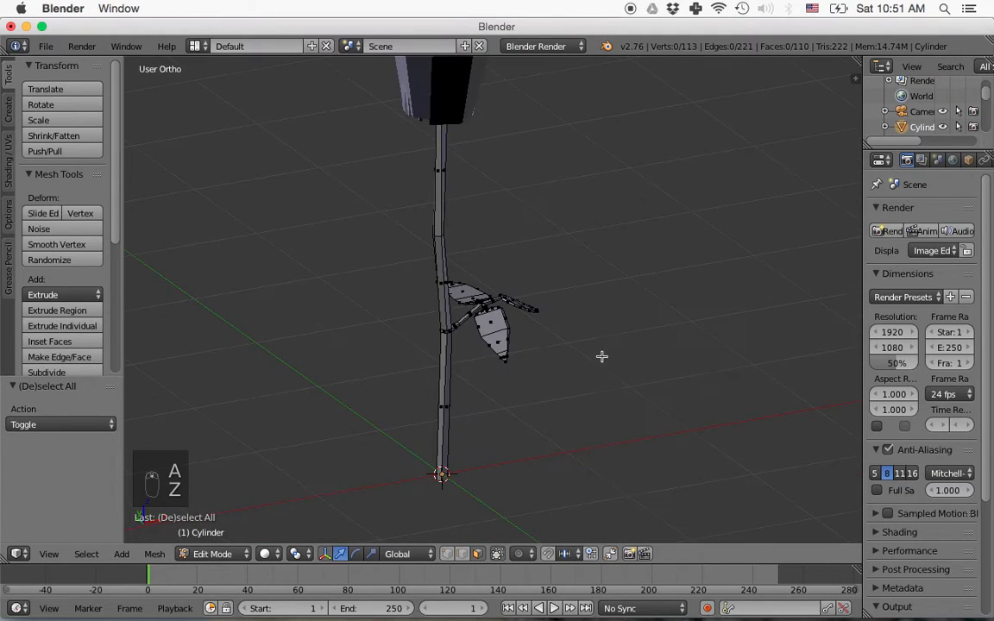
pyautogui.press('KP_1')
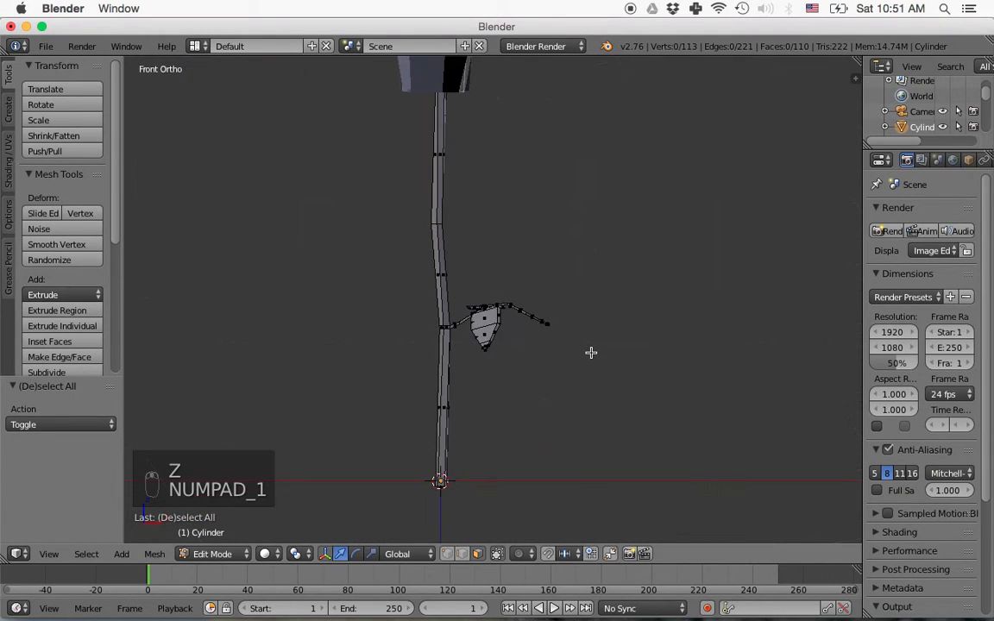
pyautogui.moveTo(572, 349); pyautogui.dragTo(584, 319, button='middle')
pyautogui.moveTo(566, 275); pyautogui.dragTo(570, 346, button='middle')
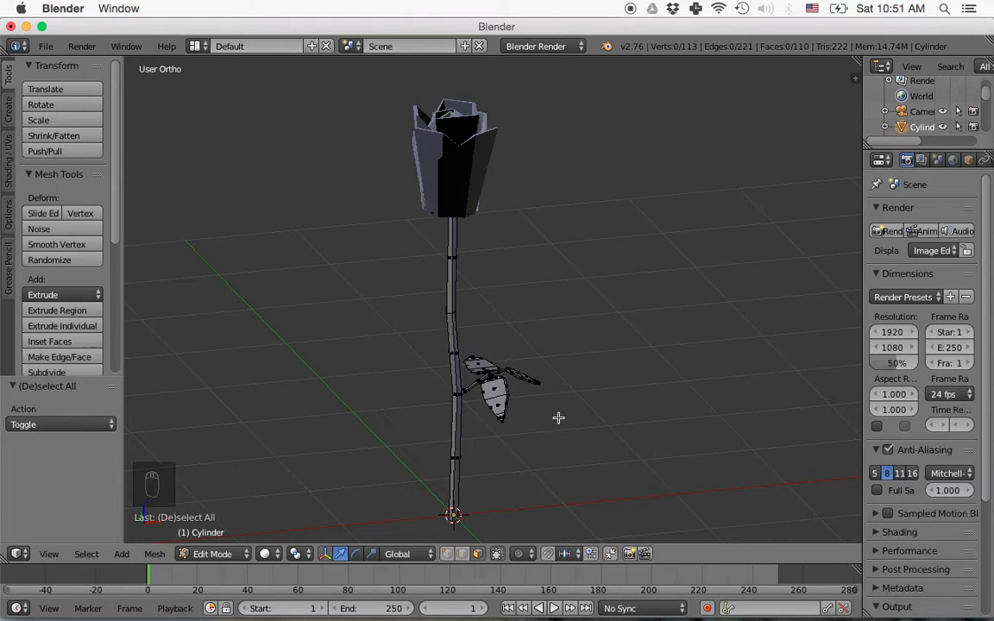
pyautogui.press('Tab')
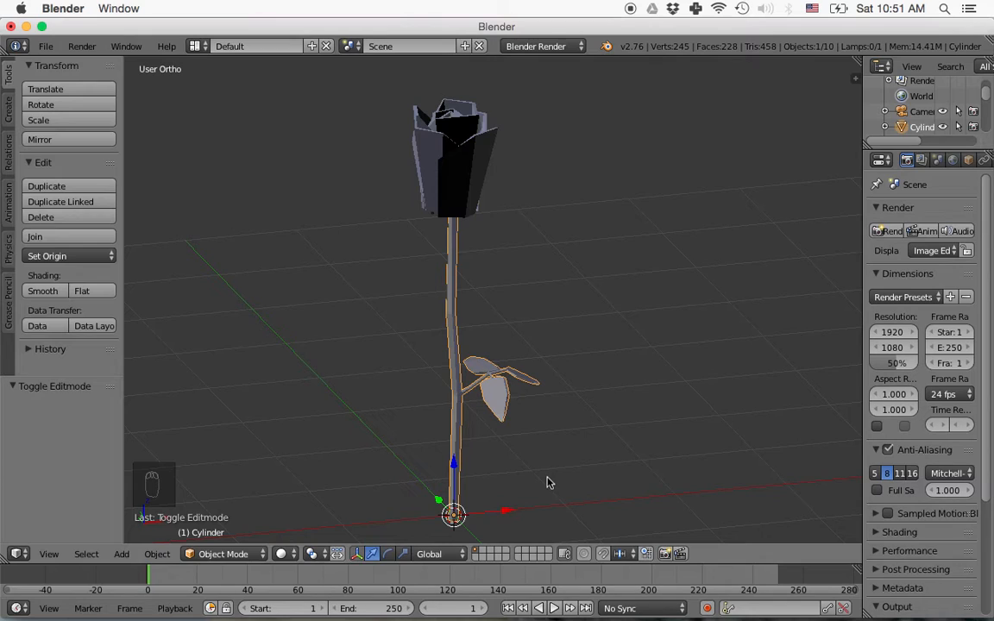
# Add a plane at the rose's base and scale it uniformly to about 7.138 as a floor.
pyautogui.hotkey('shift', 'a')
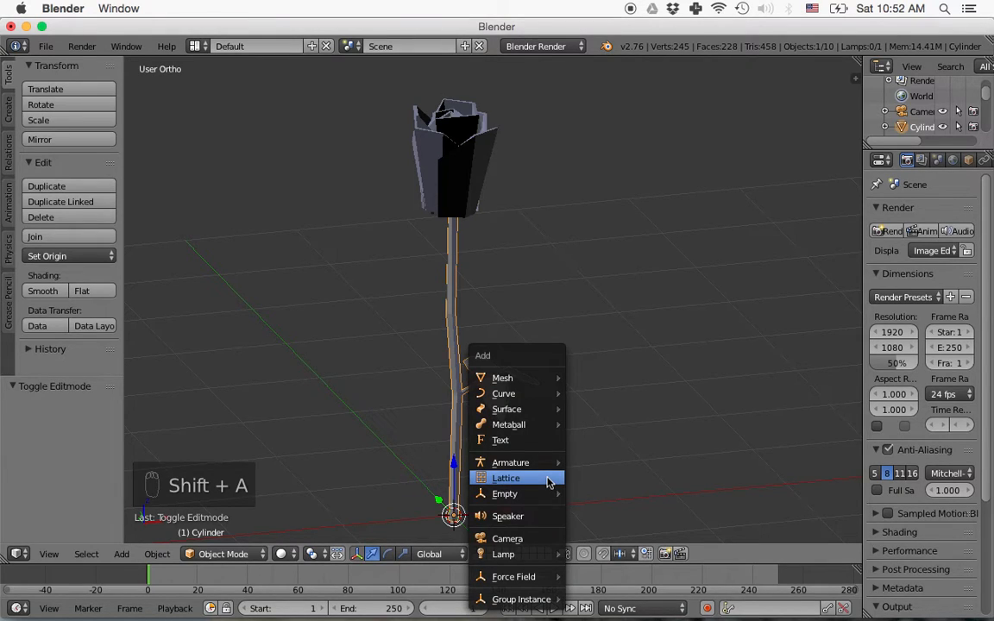
pyautogui.moveTo(518, 378)
pyautogui.click(652, 385)
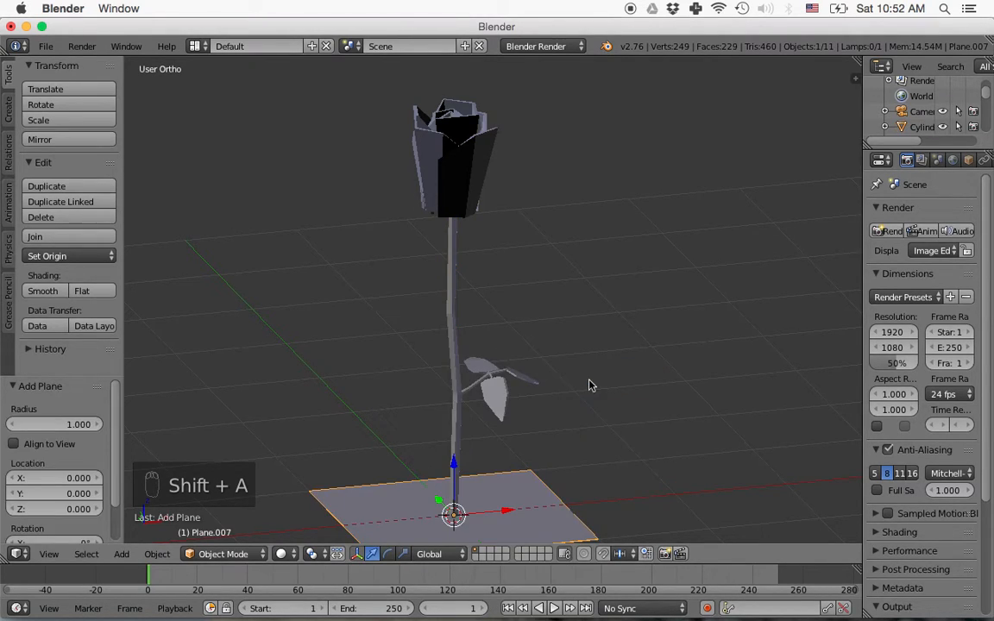
pyautogui.scroll(-6, 562, 463)
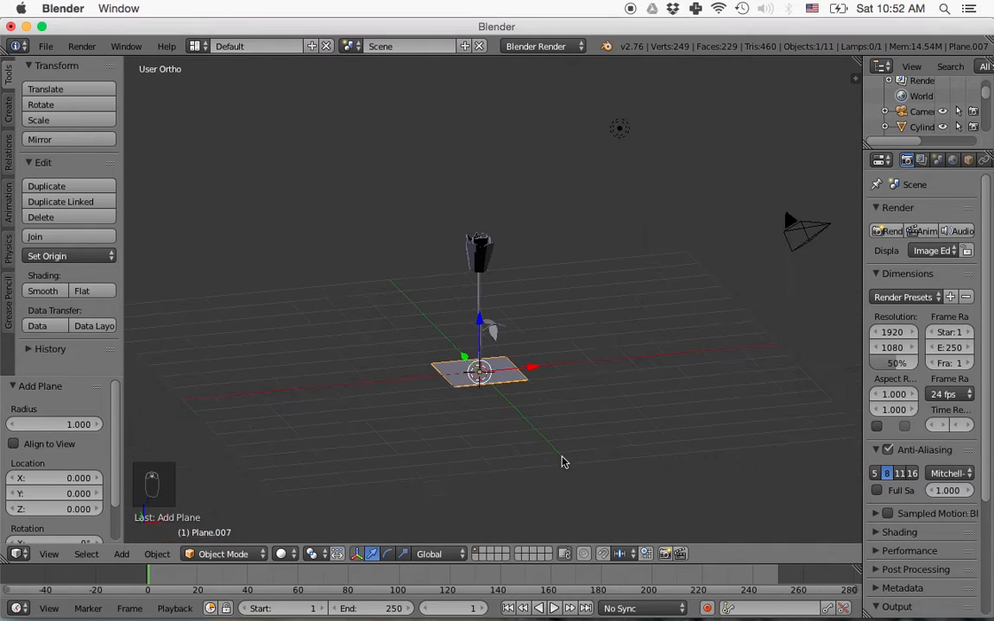
pyautogui.press('s')
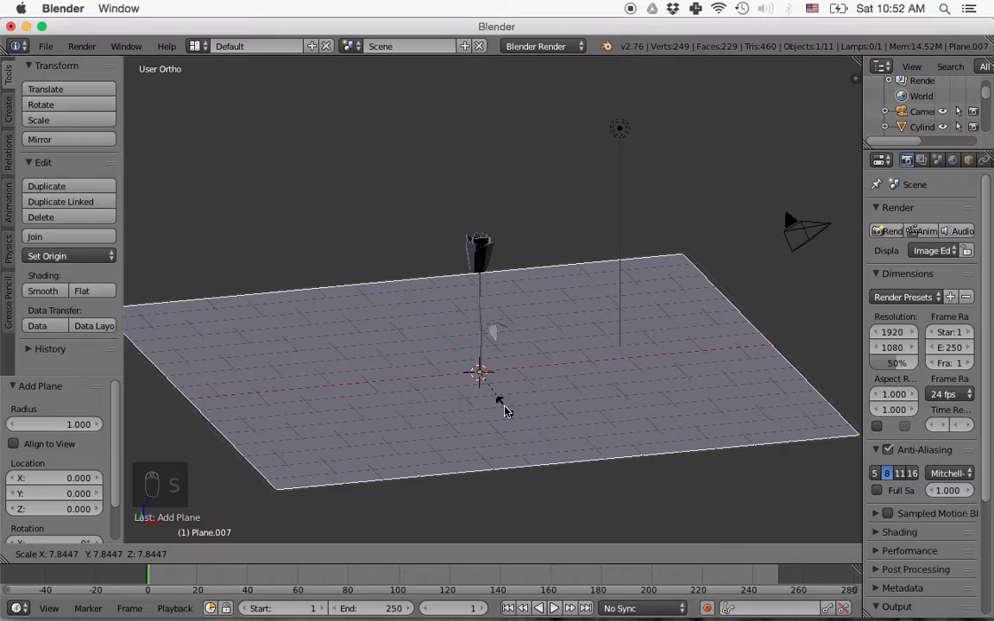
pyautogui.click(500, 403)
# In Edit Mode, select the floor plane's positive Y edge and extrude it about 2.190 along Y and 0.721 along Z.
pyautogui.press('KP_1')
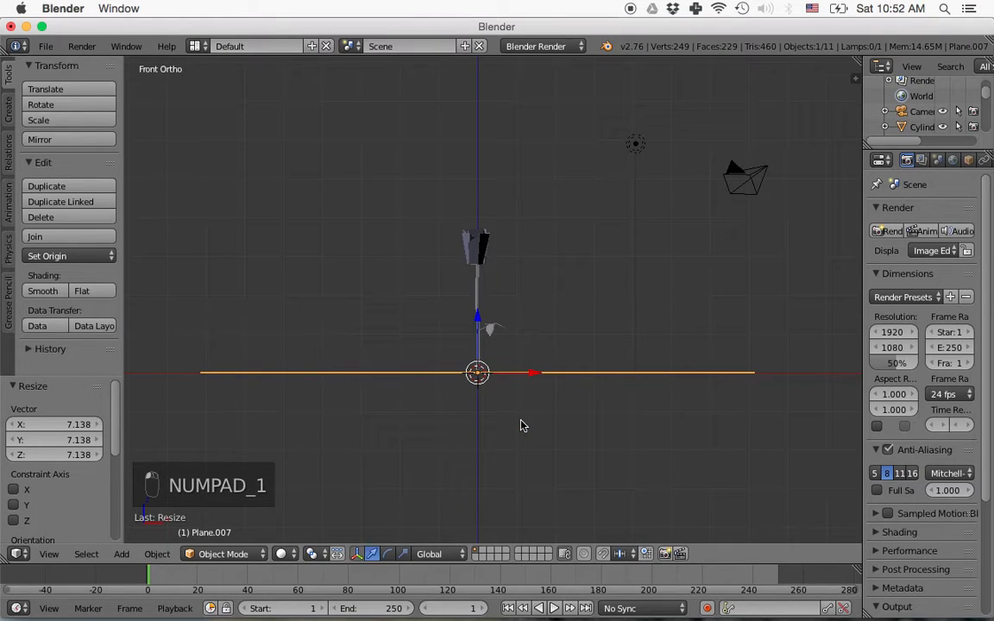
pyautogui.moveTo(525, 405); pyautogui.dragTo(380, 474, button='middle')
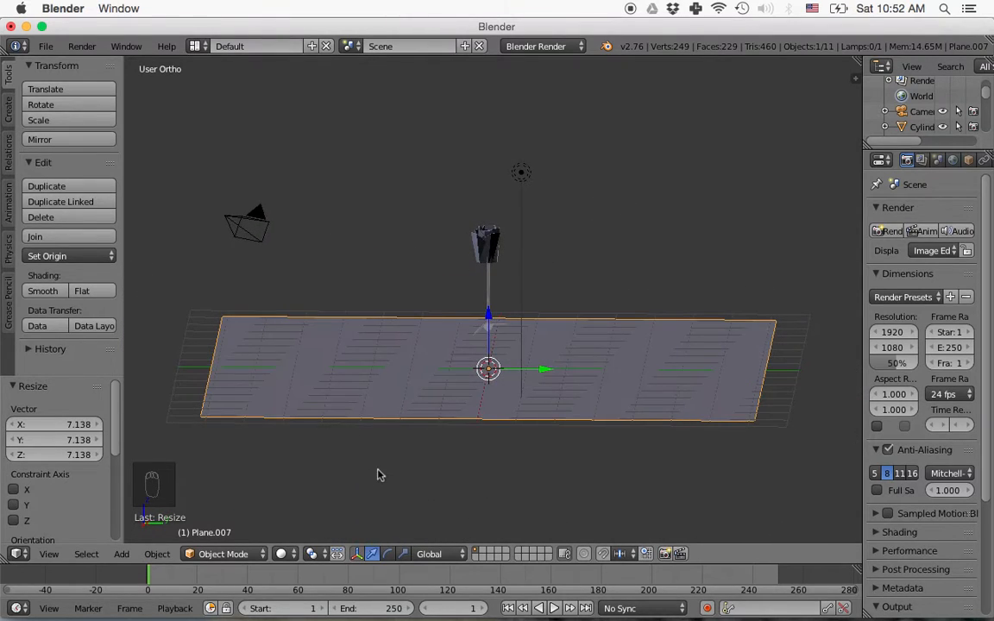
pyautogui.press('Tab')
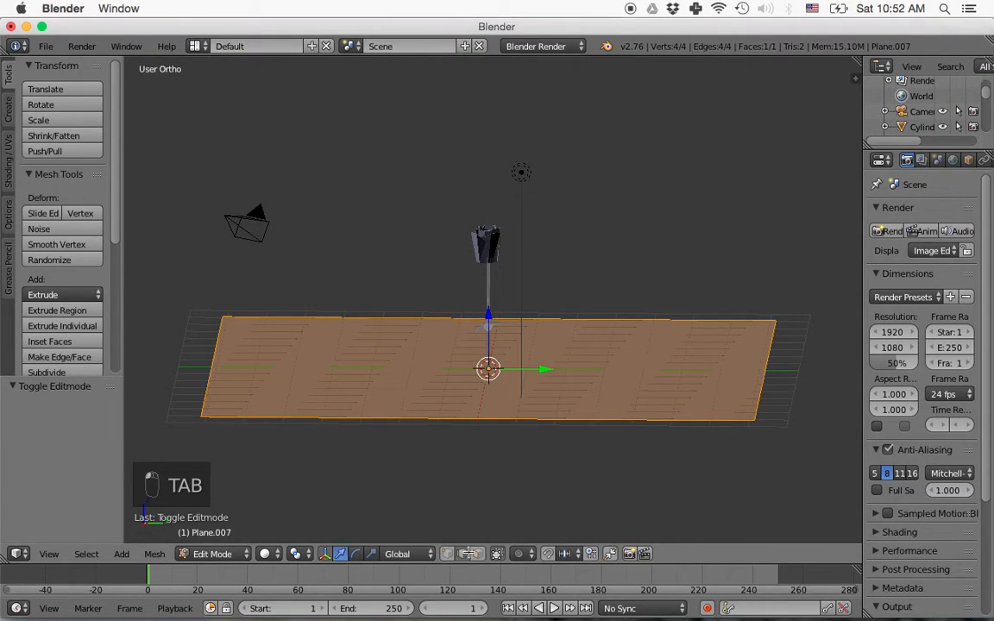
pyautogui.rightClick(757, 395)
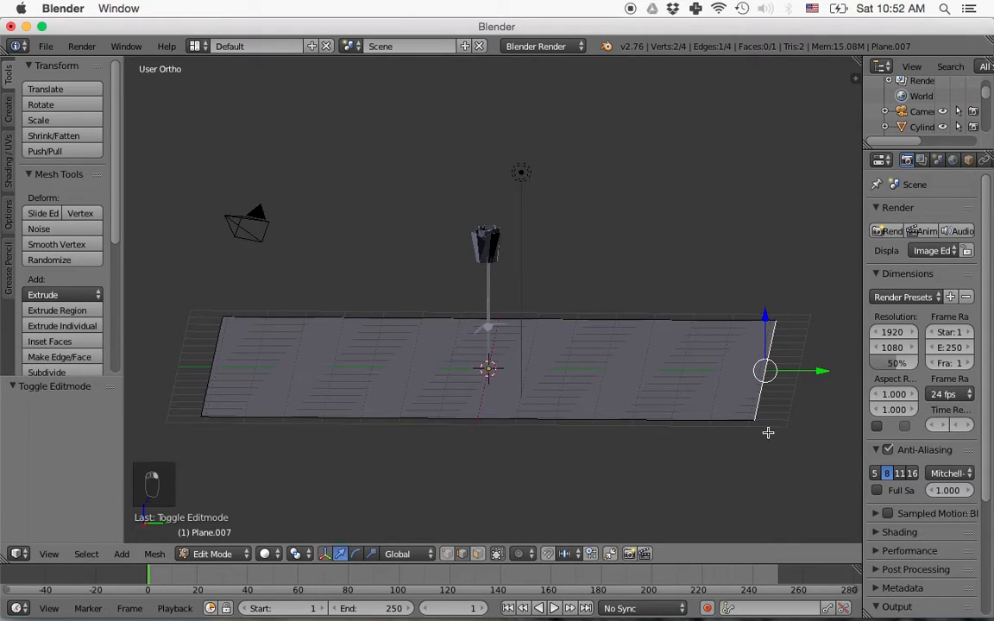
pyautogui.press('KP_3')
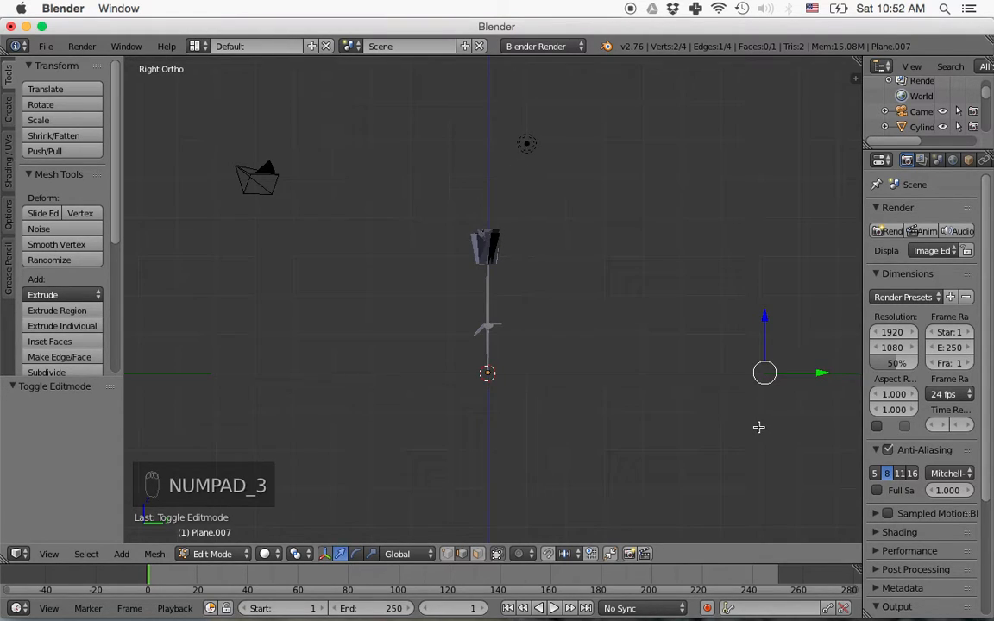
pyautogui.scroll(-2, 758, 427)
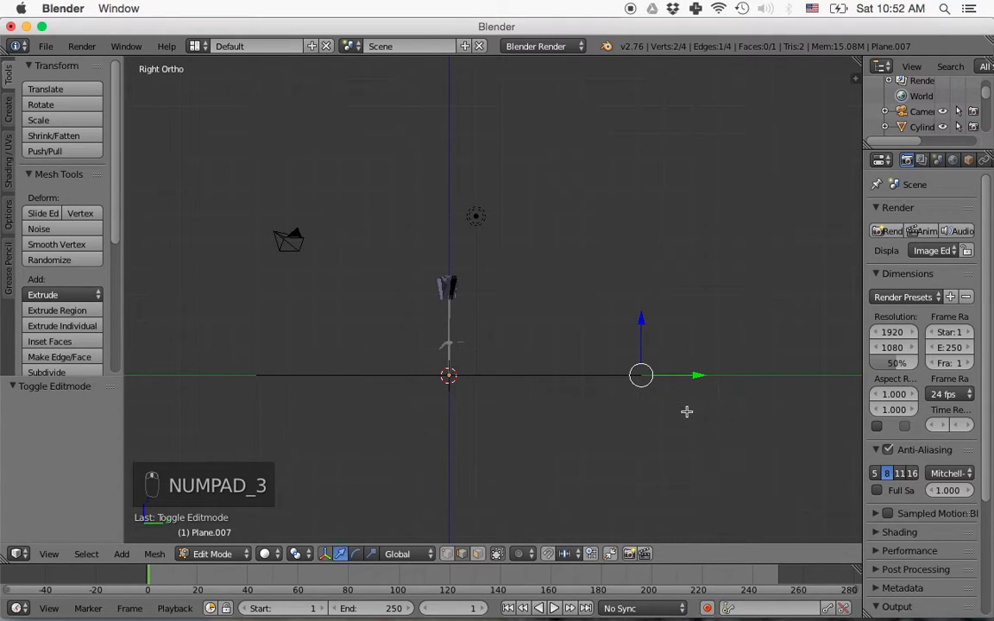
pyautogui.press('e')
pyautogui.click(746, 393)
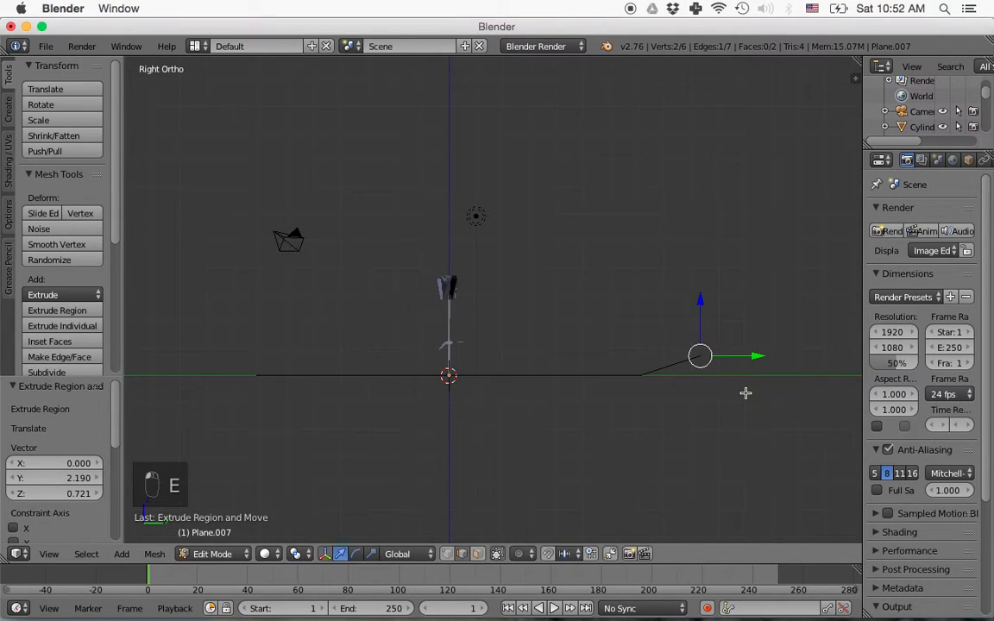
# Extrude the edge three more times in a steepening curve, ending with a nearly vertical section about 2.796 high.
pyautogui.press('e')
pyautogui.click(787, 350)
pyautogui.press('e')
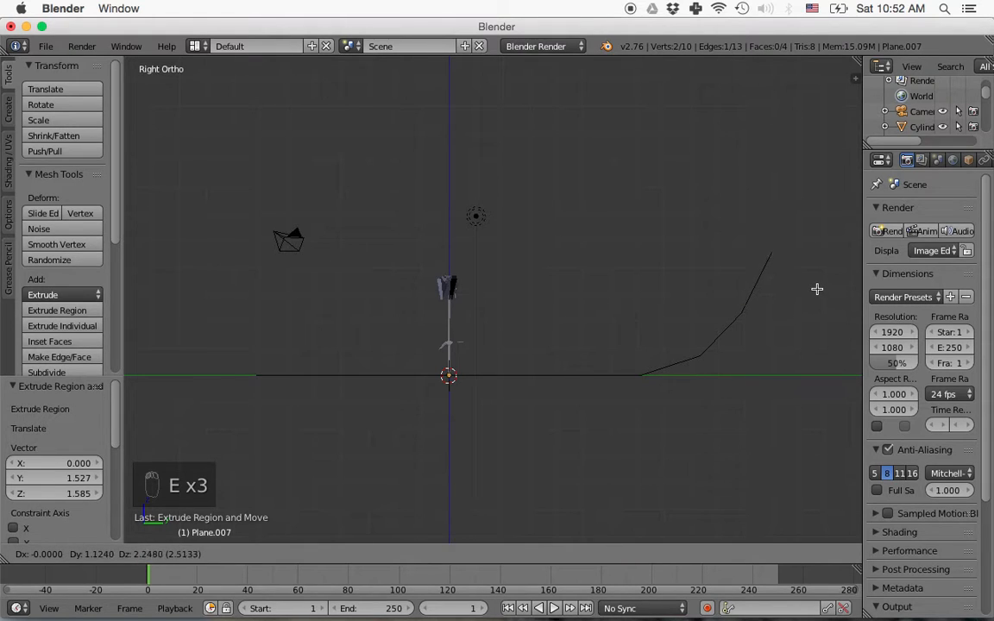
pyautogui.click(812, 289)
pyautogui.press('e')
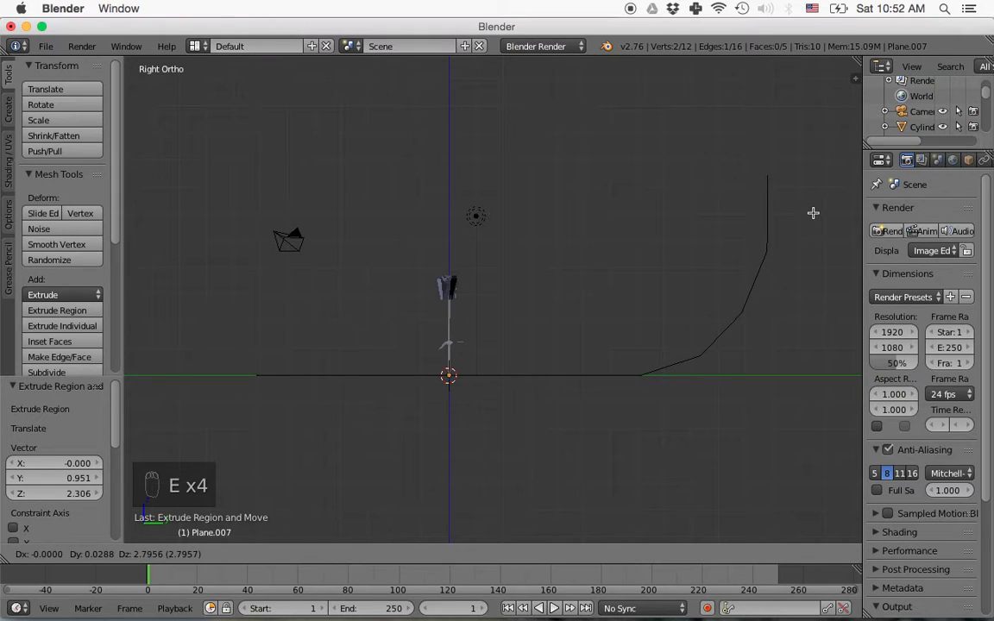
pyautogui.click(812, 214)
pyautogui.moveTo(745, 356); pyautogui.dragTo(795, 386, button='middle')
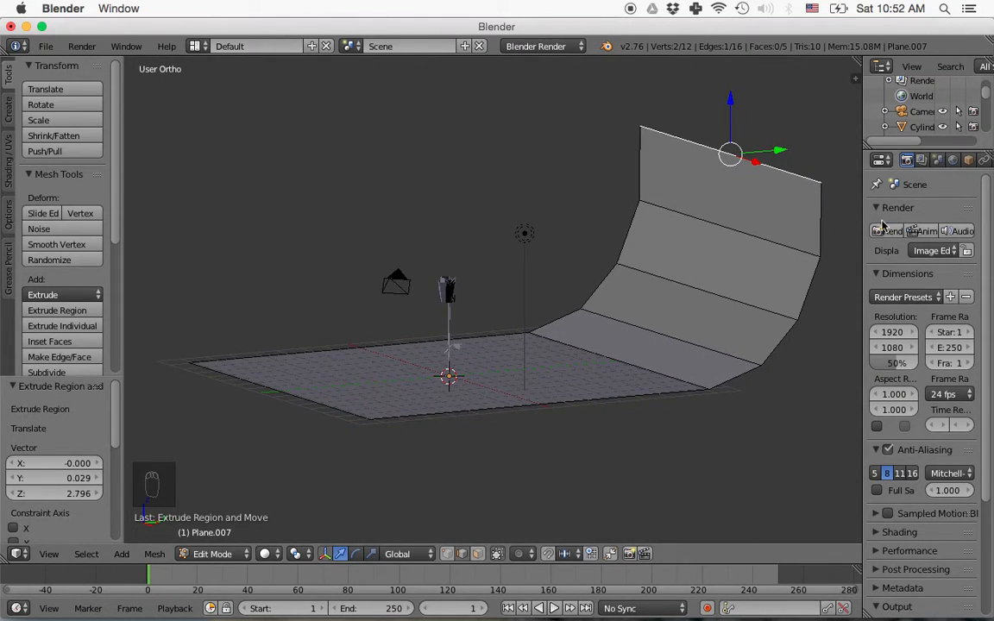
# Add a Subdivision Surface modifier with a view level of 2 to the backdrop and shade it smooth in Object Mode.
pyautogui.moveTo(864, 223); pyautogui.dragTo(819, 224)
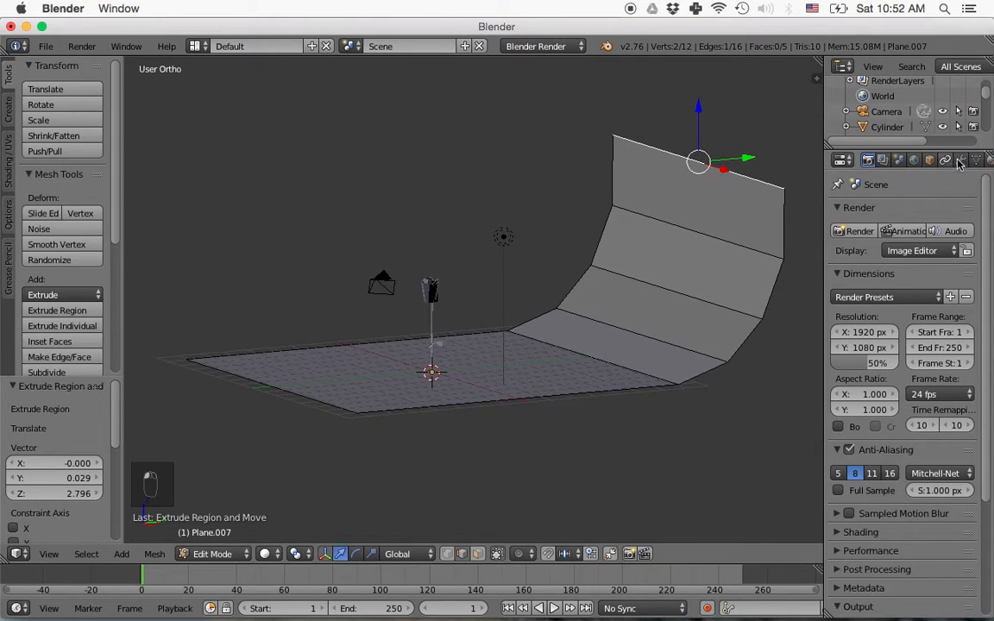
pyautogui.click(960, 160)
pyautogui.click(939, 213)
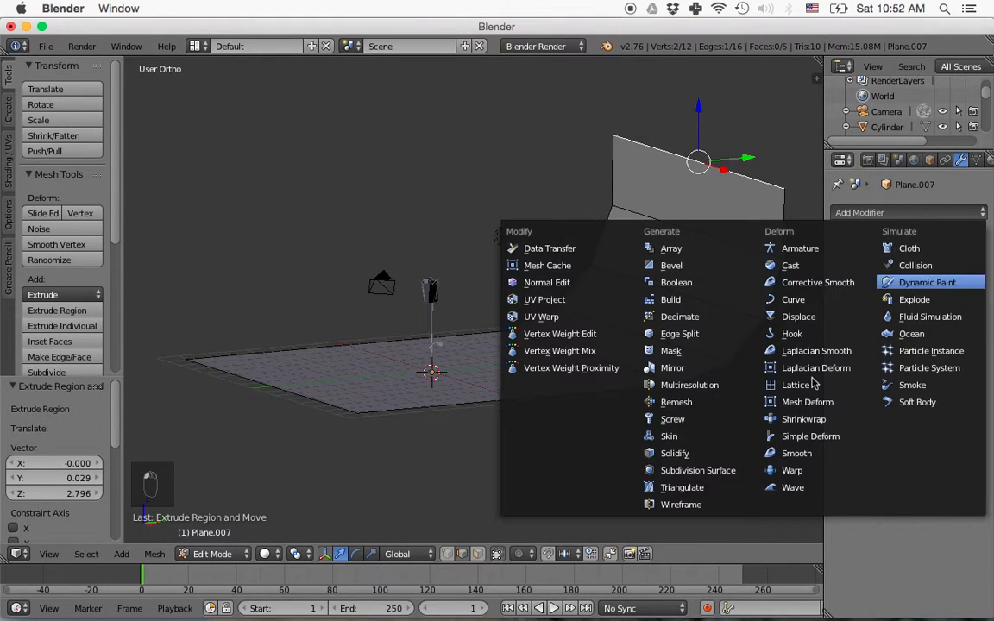
pyautogui.click(682, 471)
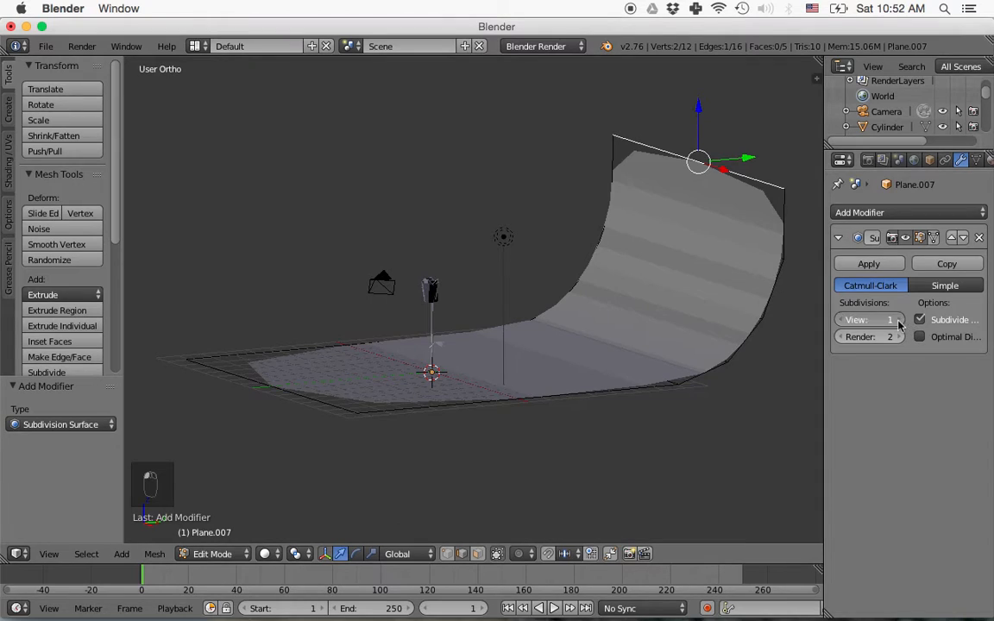
pyautogui.click(899, 321)
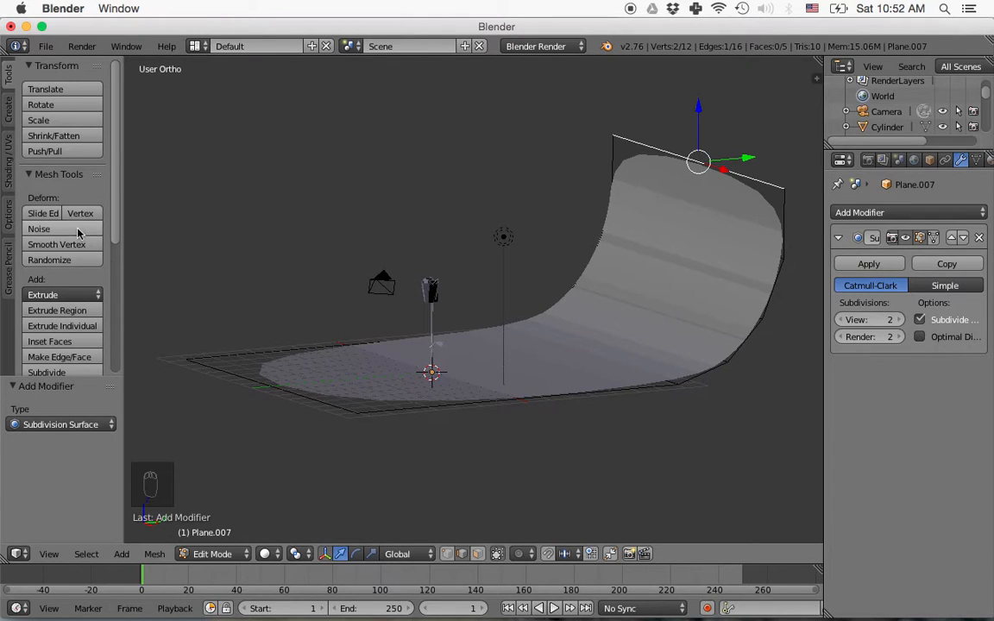
pyautogui.press('Tab')
pyautogui.click(58, 290)
# Widen the backdrop by scaling it about 2.041 along the X axis.
pyautogui.moveTo(162, 334); pyautogui.dragTo(395, 389, button='middle')
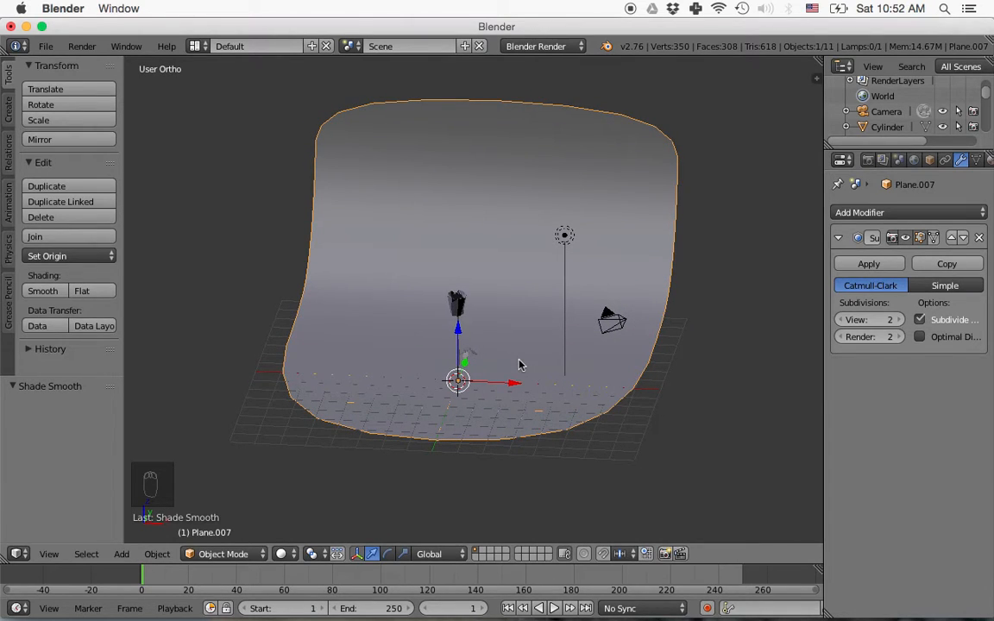
pyautogui.press('s')
pyautogui.press('x')
pyautogui.click(566, 370)
pyautogui.moveTo(566, 369); pyautogui.dragTo(516, 348, button='middle')
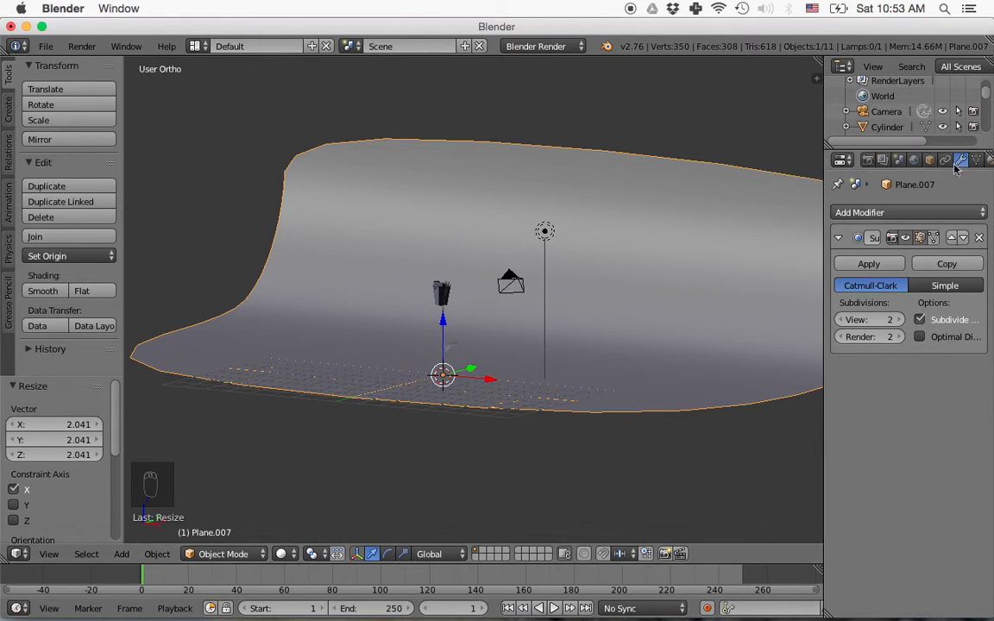
# Switch the render engine to Cycles and give the backdrop a new Diffuse BSDF material in light green.
pyautogui.click(988, 160)
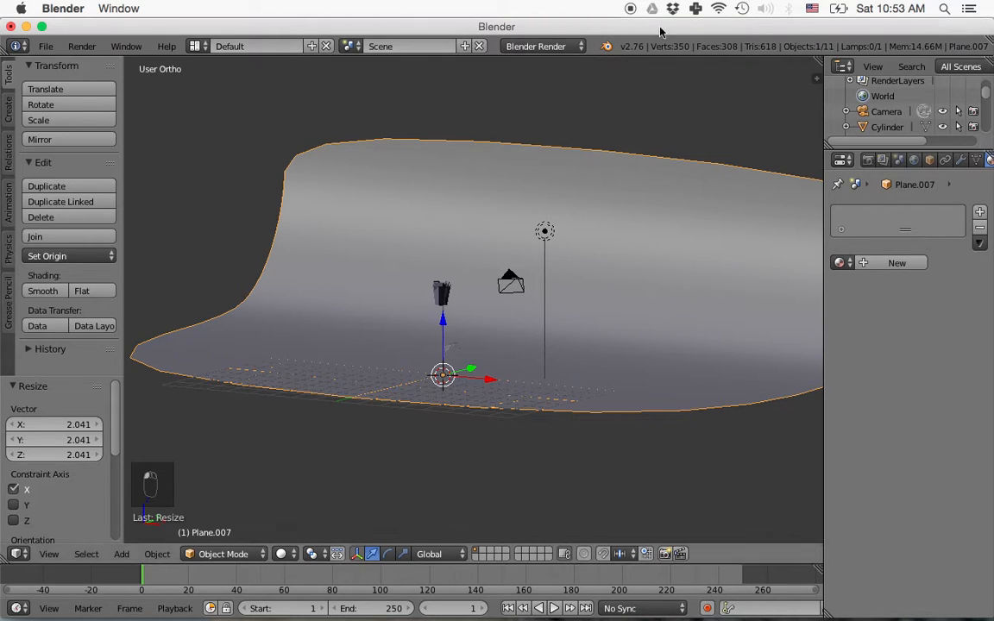
pyautogui.click(578, 46)
pyautogui.click(557, 98)
pyautogui.click(881, 262)
pyautogui.click(925, 376)
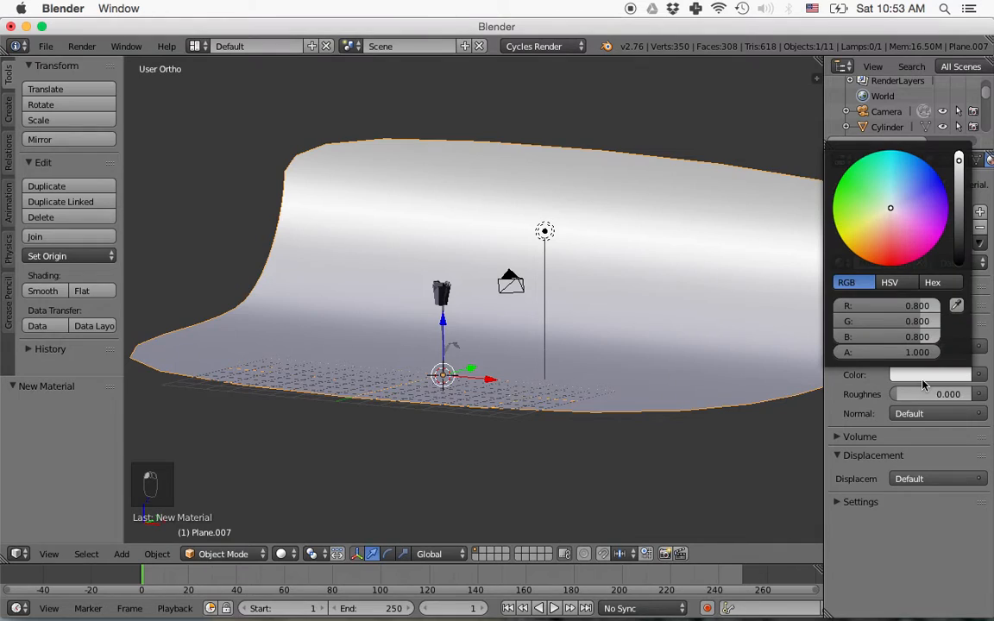
pyautogui.moveTo(890, 207); pyautogui.dragTo(873, 185)
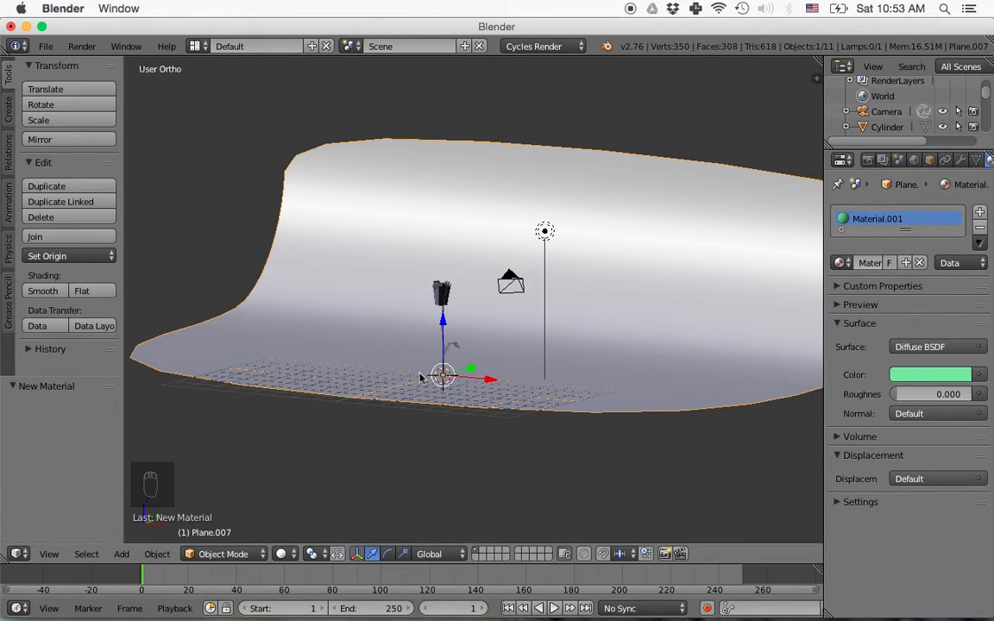
# Select the rose's stem and leaves object and enter Edit Mode on it.
pyautogui.scroll(2, 448, 370)
pyautogui.scroll(4, 448, 370)
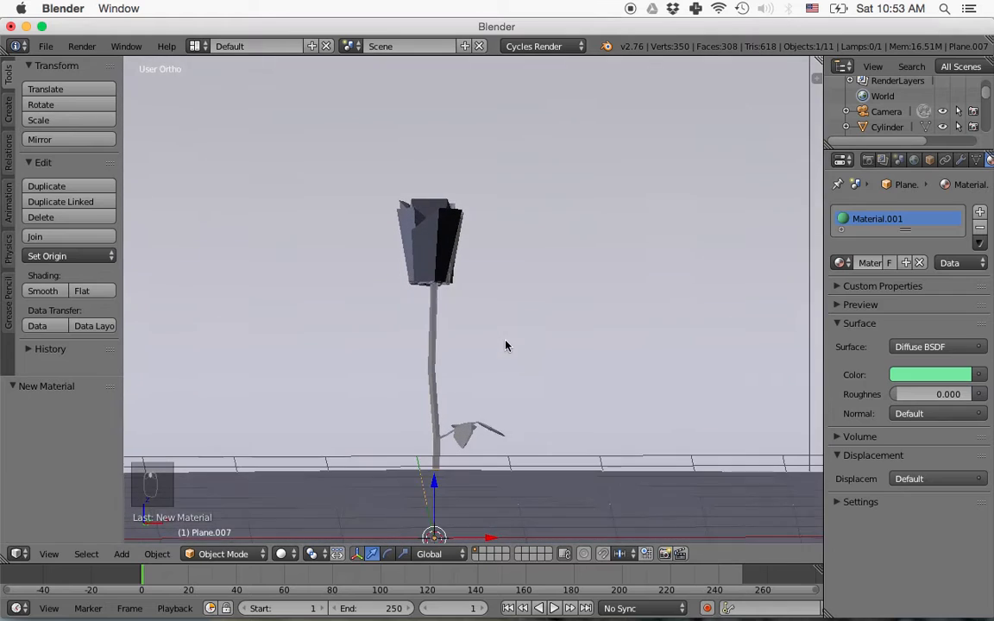
pyautogui.moveTo(484, 374); pyautogui.dragTo(517, 277, button='middle')
pyautogui.scroll(3, 510, 338)
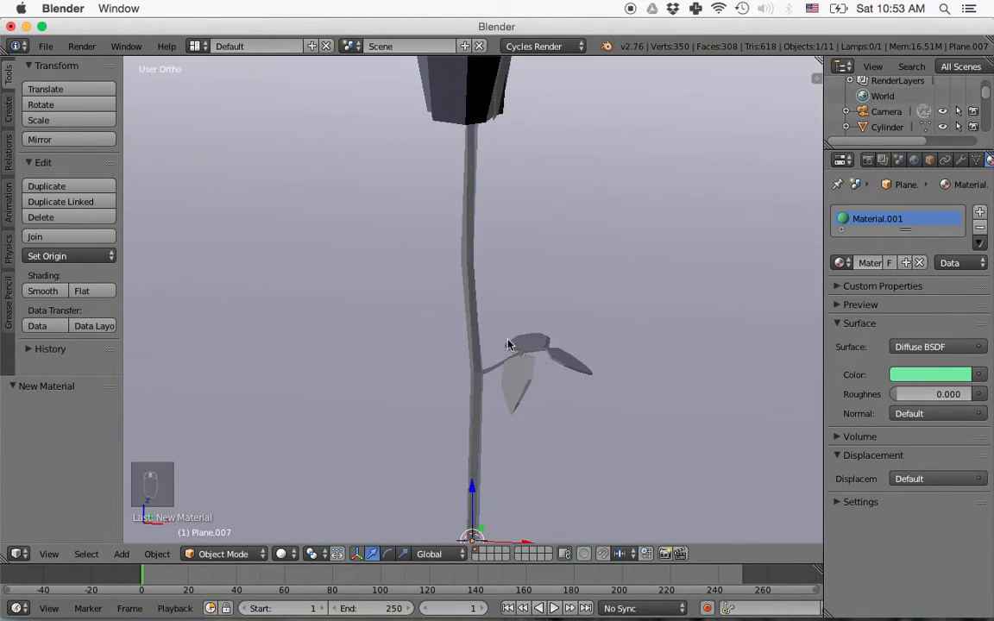
pyautogui.keyDown('shift'); pyautogui.moveTo(540, 436); pyautogui.dragTo(543, 387, button='middle'); pyautogui.keyUp('shift')
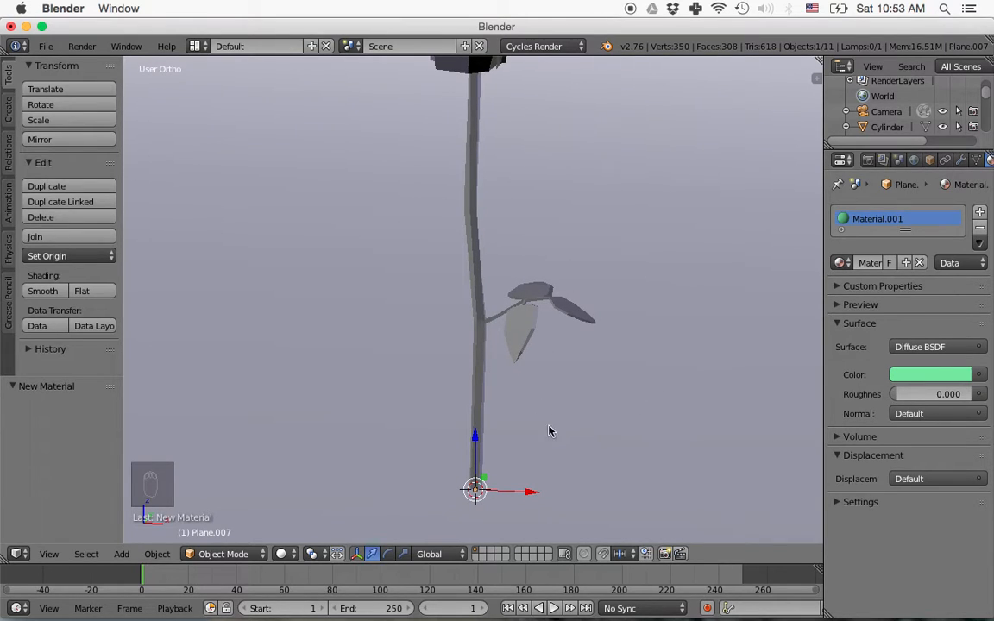
pyautogui.press('Tab')
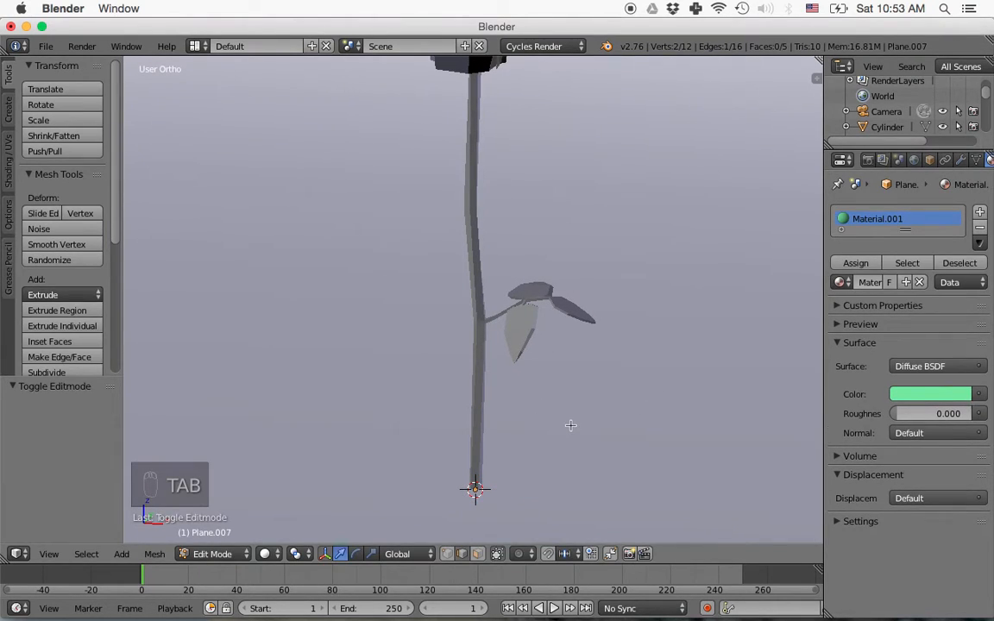
pyautogui.press('Tab')
pyautogui.rightClick(480, 352)
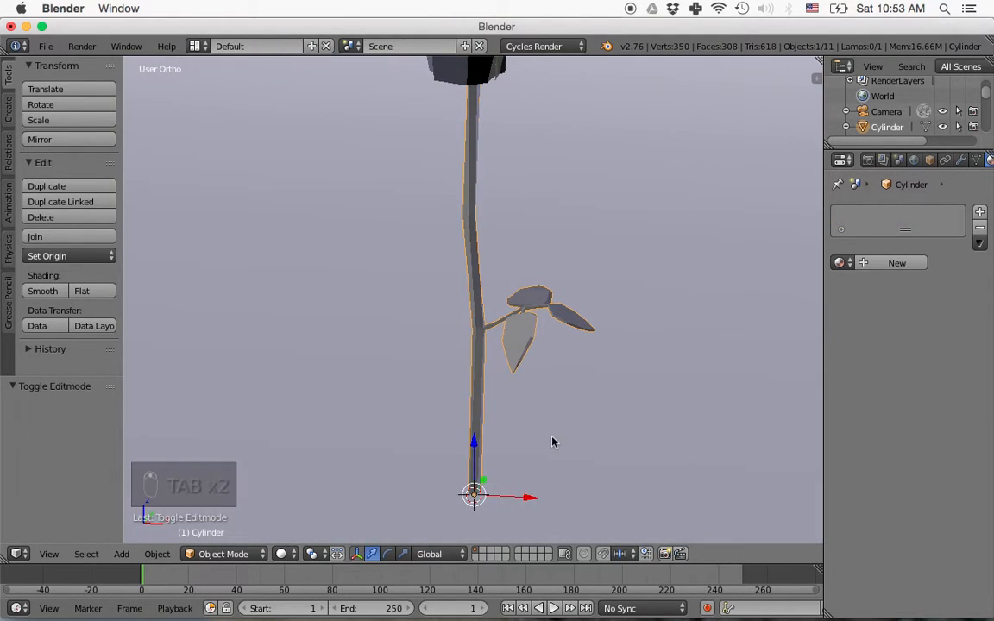
pyautogui.press('Tab')
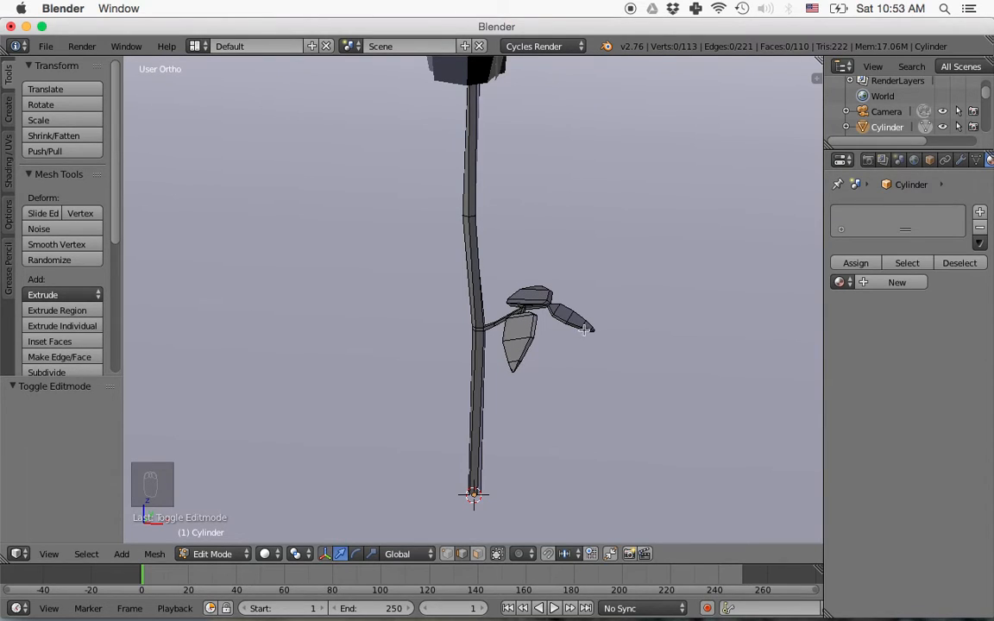
# Create a new Diffuse BSDF material for the stem and darken its color to a deep green.
pyautogui.click(877, 284)
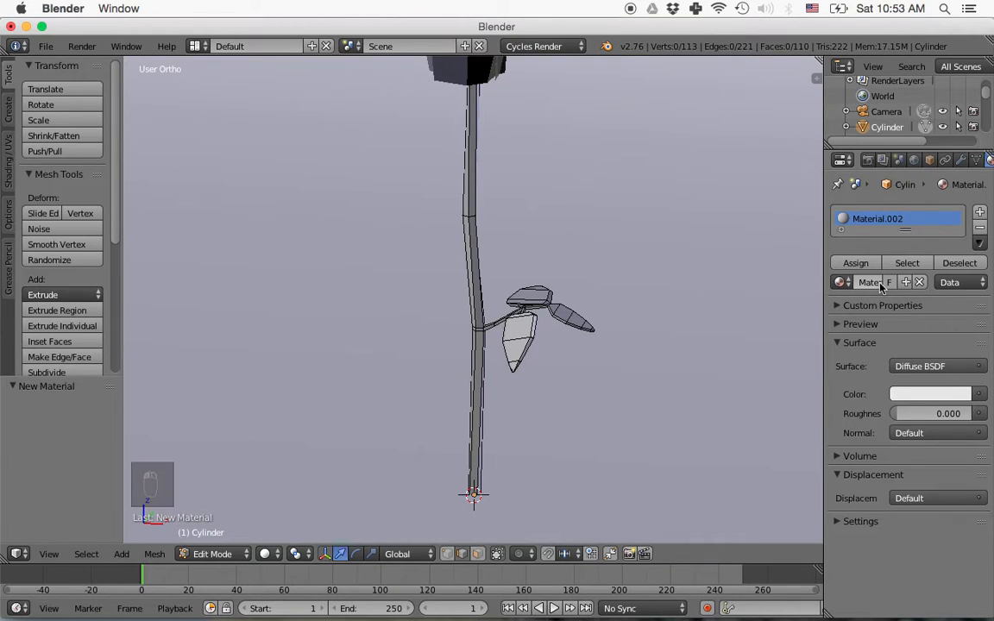
pyautogui.click(928, 395)
pyautogui.moveTo(916, 271); pyautogui.dragTo(853, 192)
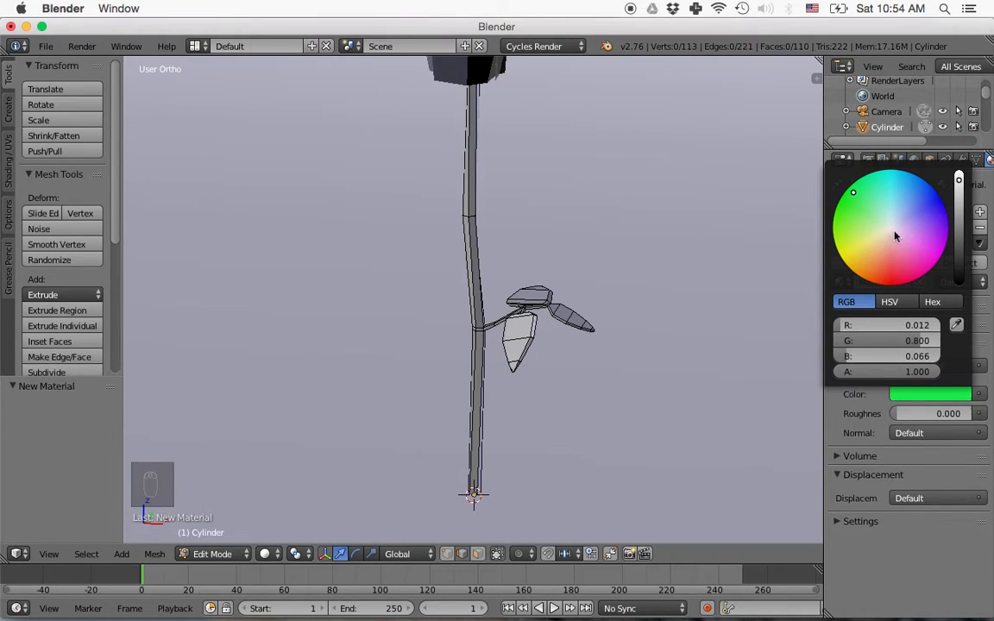
pyautogui.moveTo(959, 182); pyautogui.dragTo(959, 211)
pyautogui.moveTo(863, 192); pyautogui.dragTo(863, 218)
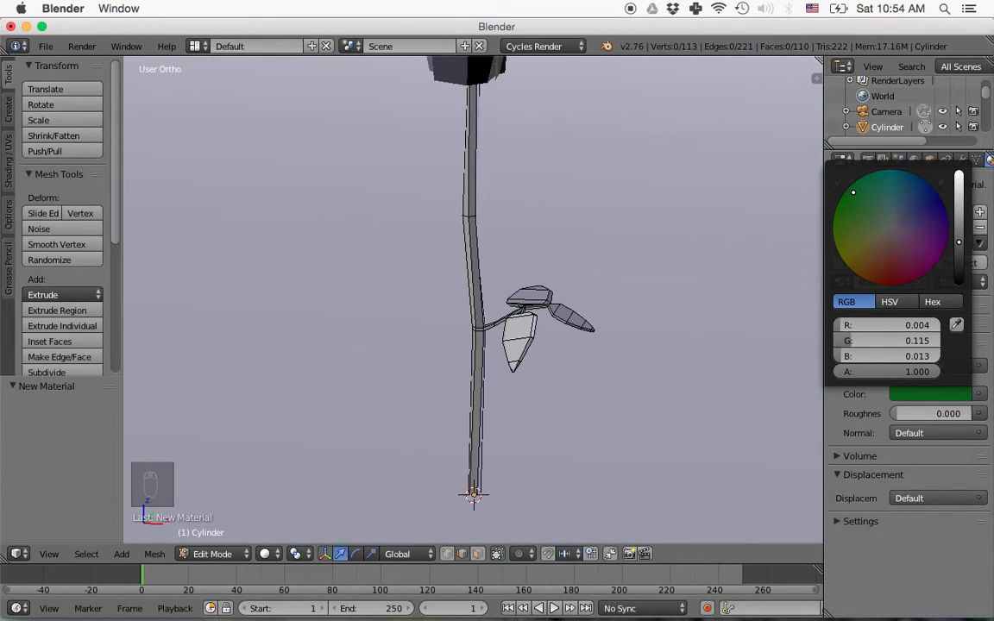
pyautogui.moveTo(959, 249); pyautogui.dragTo(958, 246)
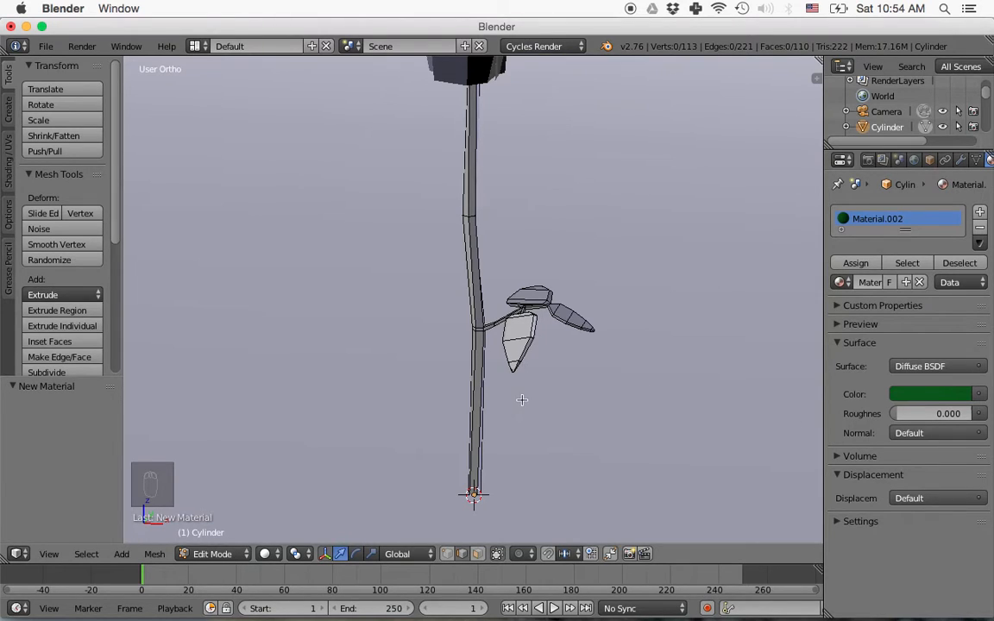
# Switch to face selection and select the top edge face and the two large front faces of the lower leaf.
pyautogui.scroll(1, 521, 400)
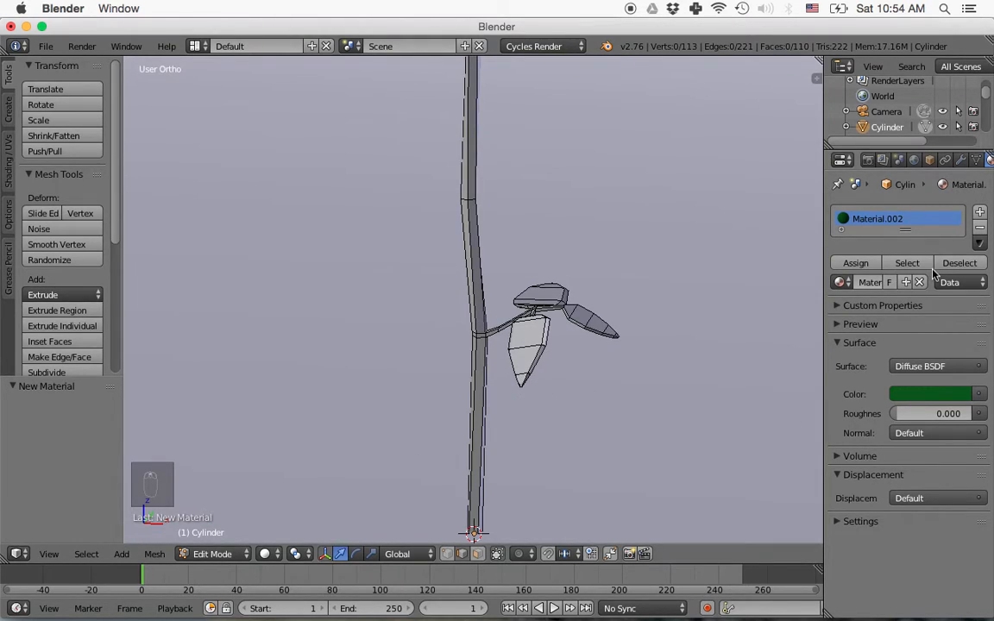
pyautogui.scroll(4, 670, 336)
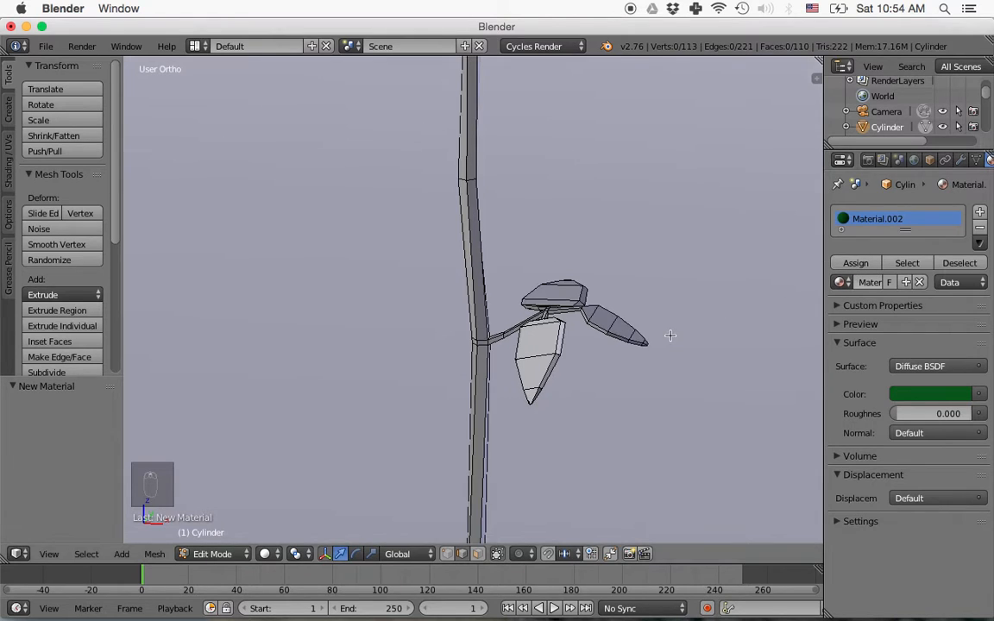
pyautogui.moveTo(706, 376)
pyautogui.mouseDown(button='middle')
pyautogui.moveTo(671, 354)
pyautogui.moveTo(706, 370)
pyautogui.mouseUp(button='middle')
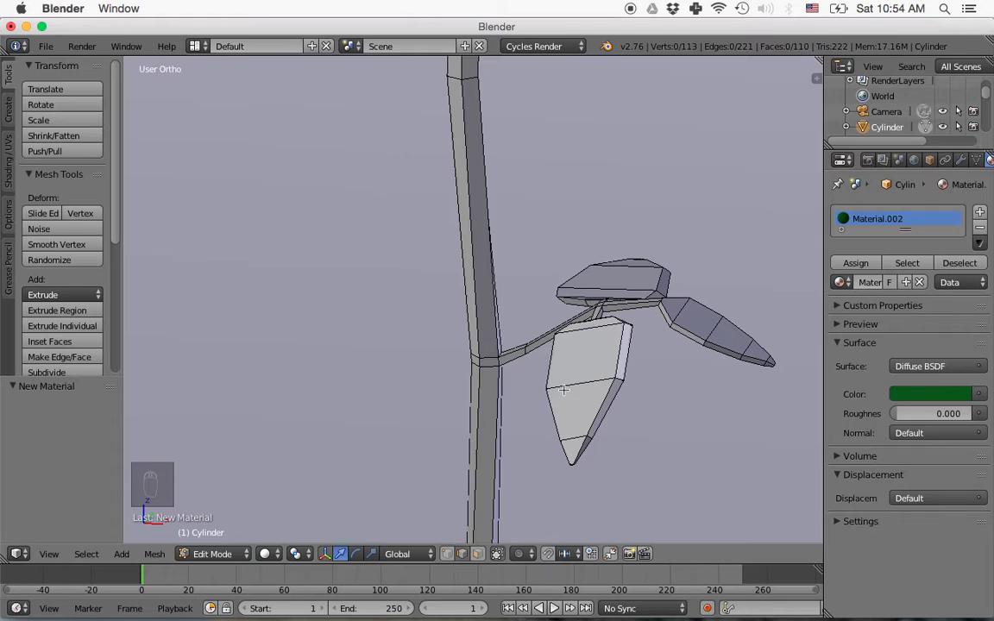
pyautogui.press('3')
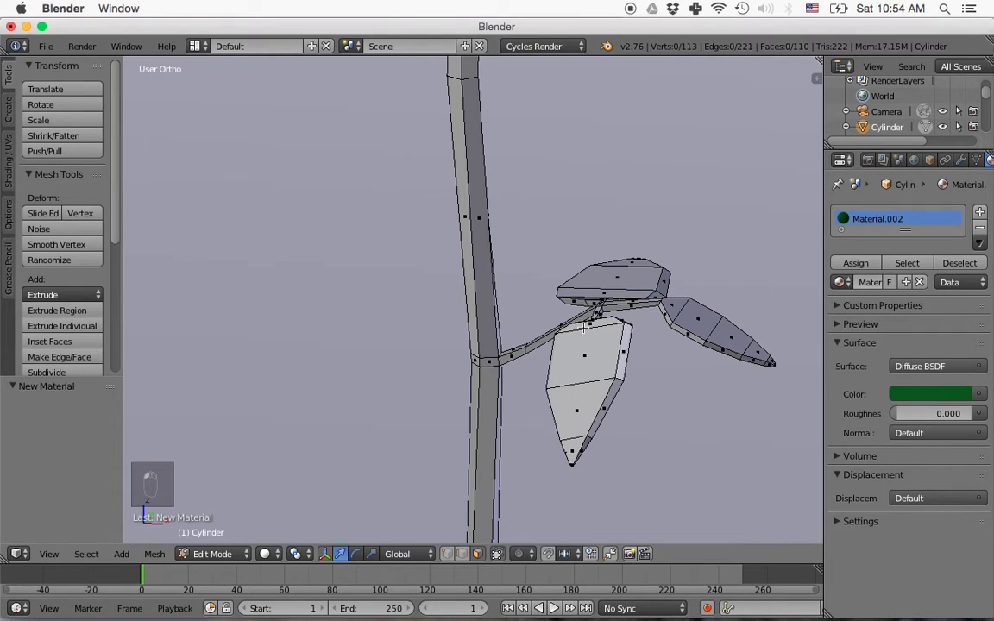
pyautogui.moveTo(586, 330); pyautogui.dragTo(595, 399, button='middle')
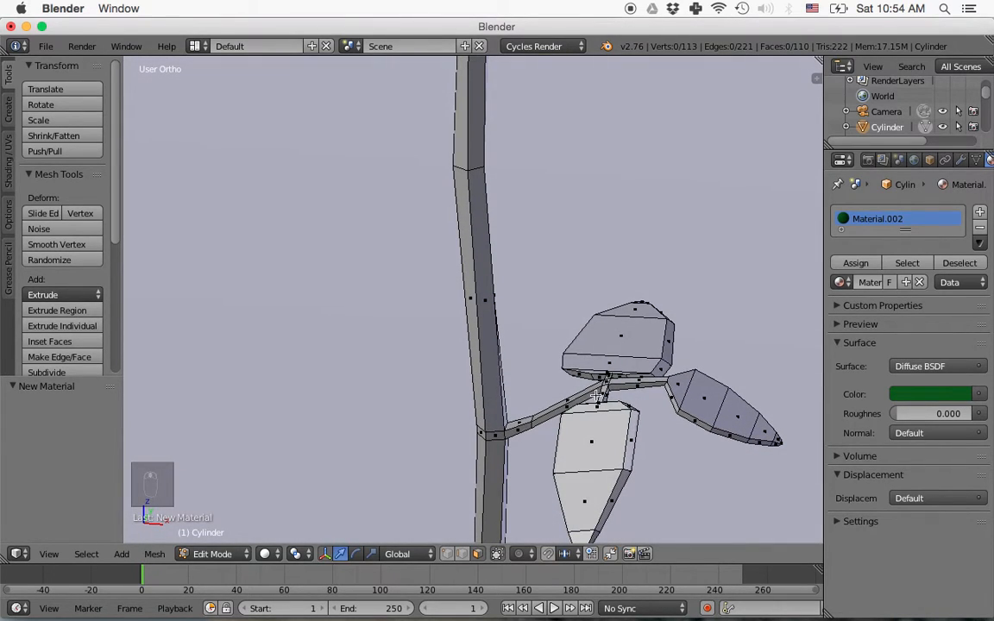
pyautogui.rightClick(597, 406)
pyautogui.keyDown('shift'); pyautogui.rightClick(593, 435); pyautogui.keyUp('shift')
pyautogui.keyDown('shift'); pyautogui.rightClick(586, 498); pyautogui.keyUp('shift')
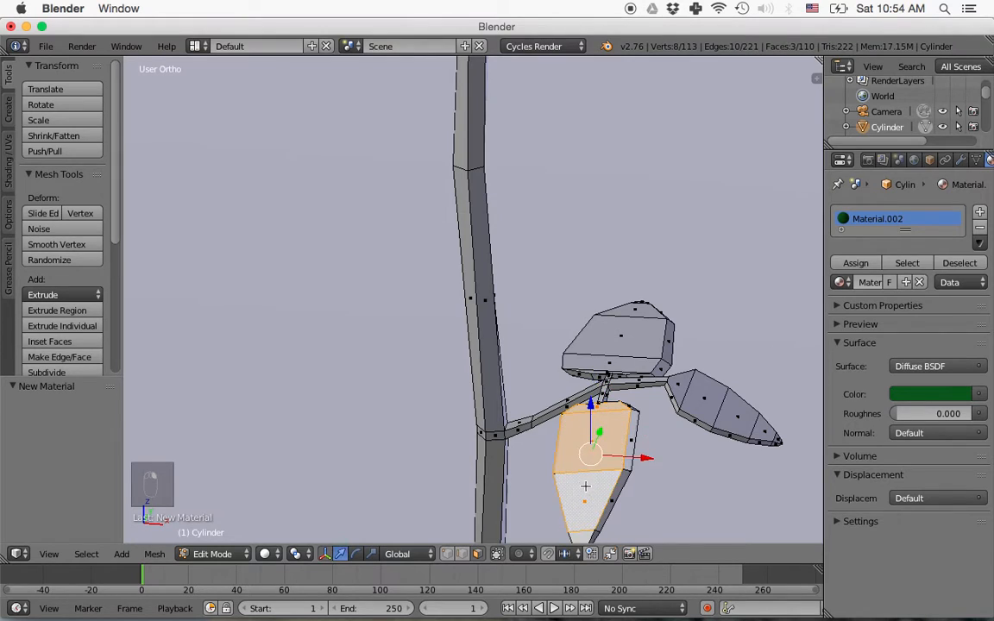
pyautogui.scroll(-2, 585, 487)
pyautogui.scroll(2, 586, 417)
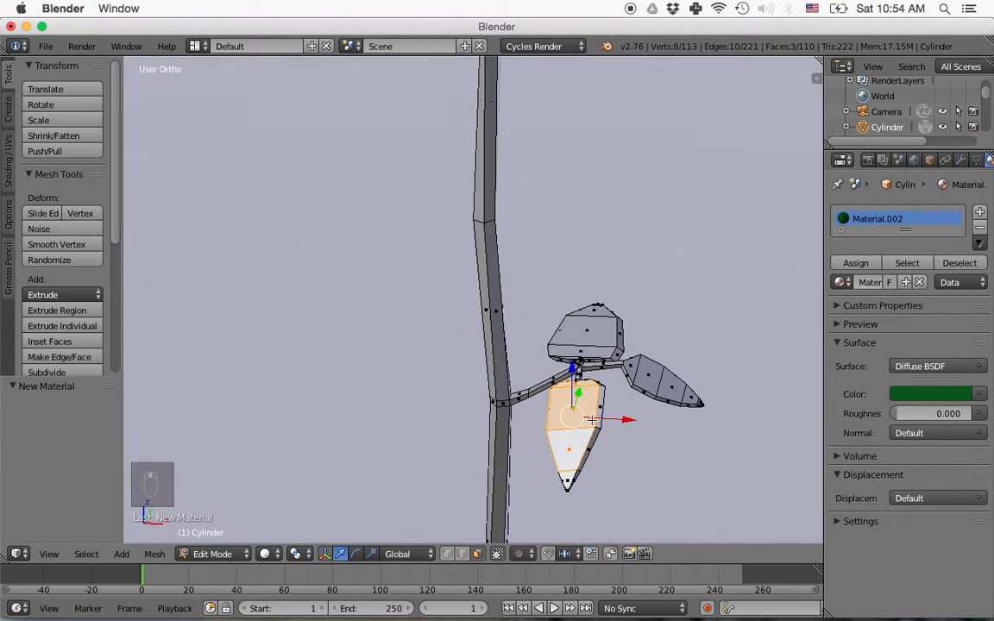
# In the top view, hide the rose petal objects Plane through Plane.006, keeping the backdrop Plane.007 visible.
pyautogui.press('KP_7')
pyautogui.keyDown('shift'); pyautogui.moveTo(604, 437); pyautogui.dragTo(571, 212, button='middle'); pyautogui.keyUp('shift')
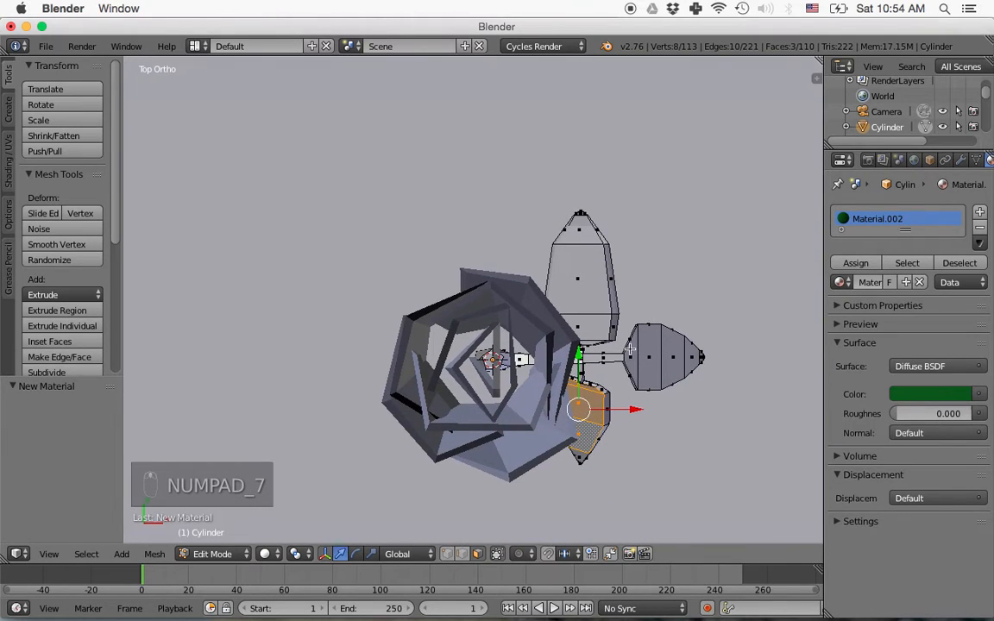
pyautogui.scroll(2, 630, 349)
pyautogui.keyDown('shift'); pyautogui.moveTo(629, 349); pyautogui.dragTo(509, 235, button='middle'); pyautogui.keyUp('shift')
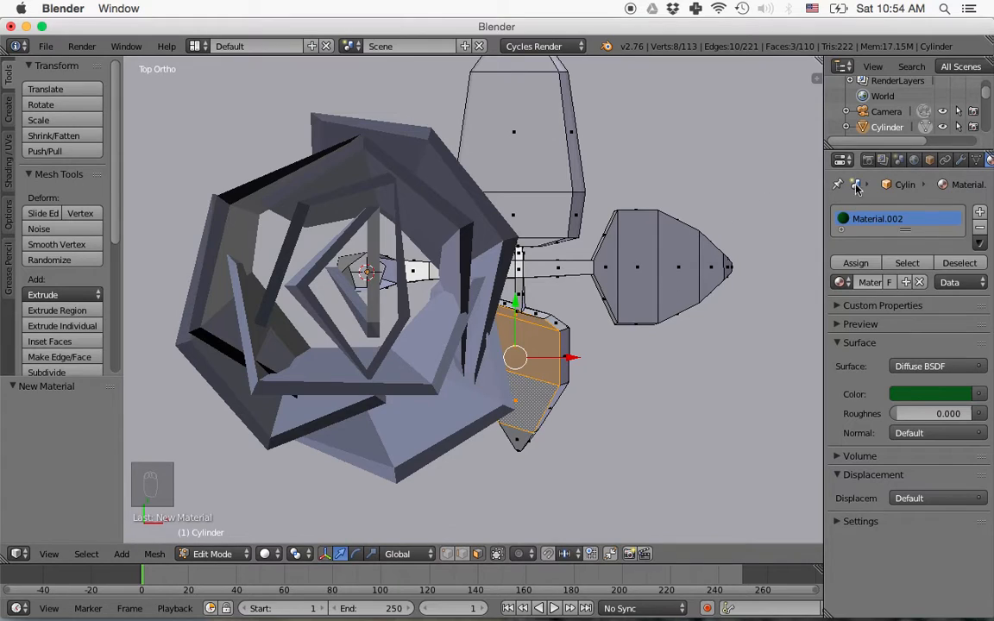
pyautogui.moveTo(831, 149); pyautogui.dragTo(852, 323)
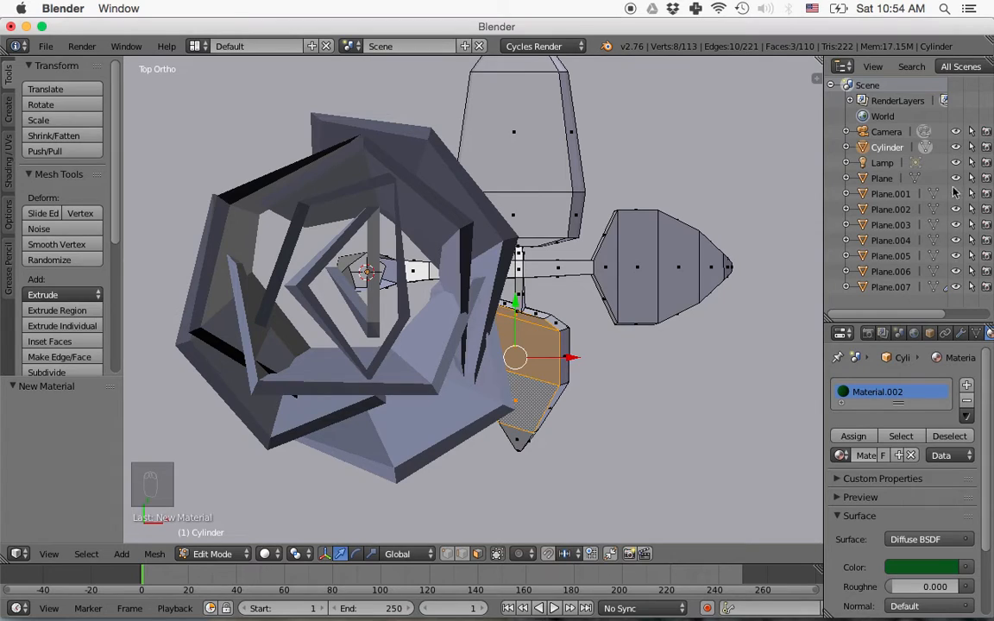
pyautogui.click(955, 193)
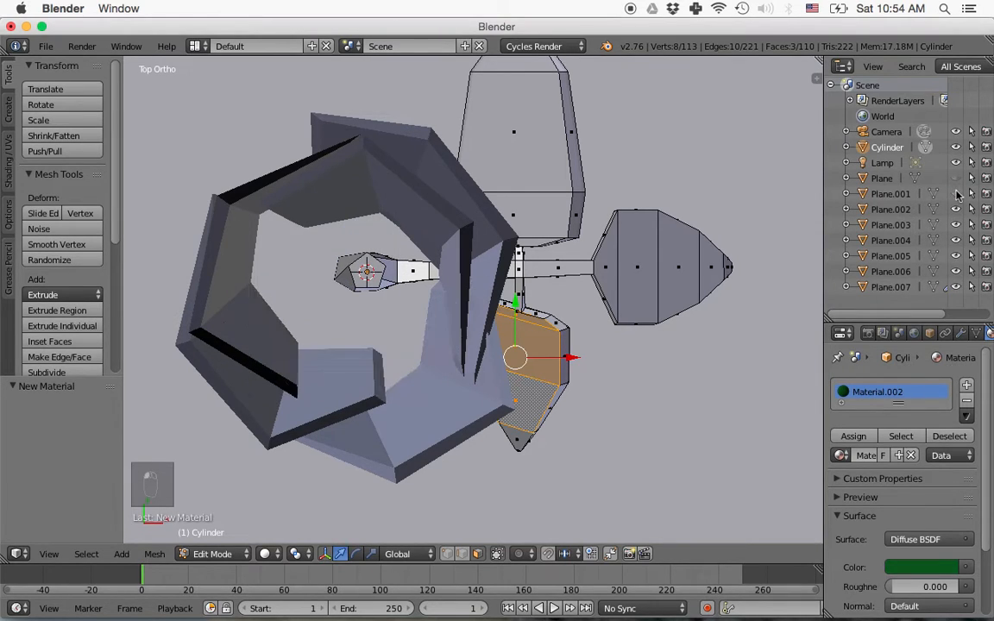
pyautogui.click(955, 209)
pyautogui.click(955, 224)
pyautogui.click(956, 240)
pyautogui.click(955, 256)
pyautogui.click(955, 271)
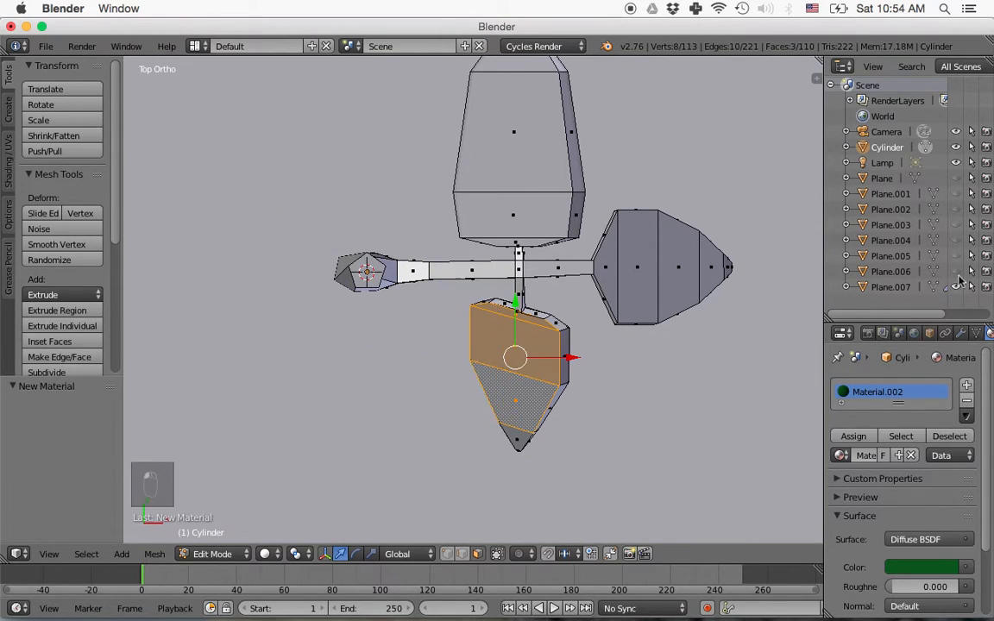
pyautogui.click(955, 286)
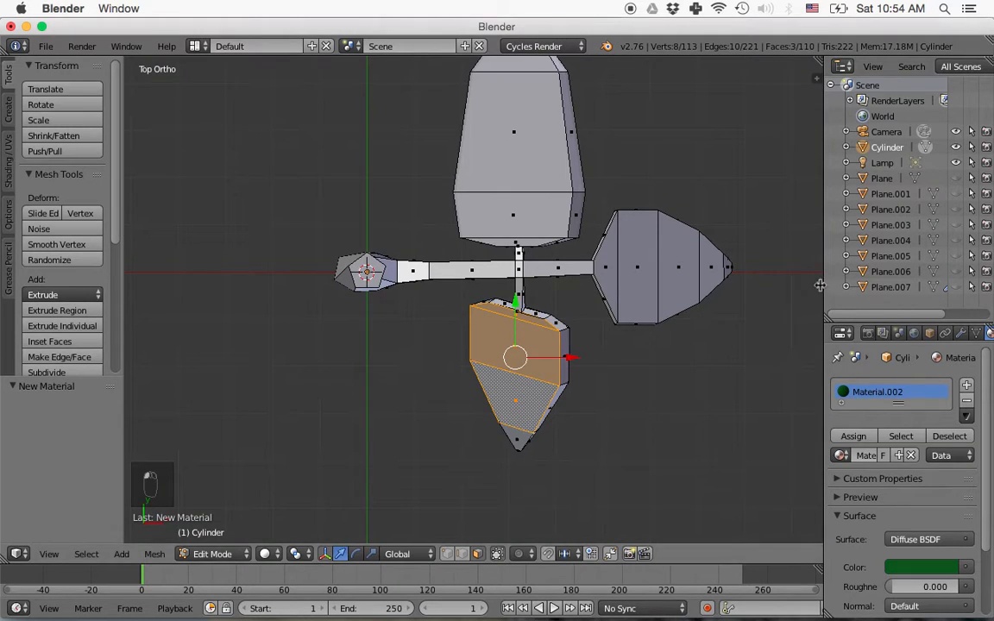
pyautogui.click(956, 288)
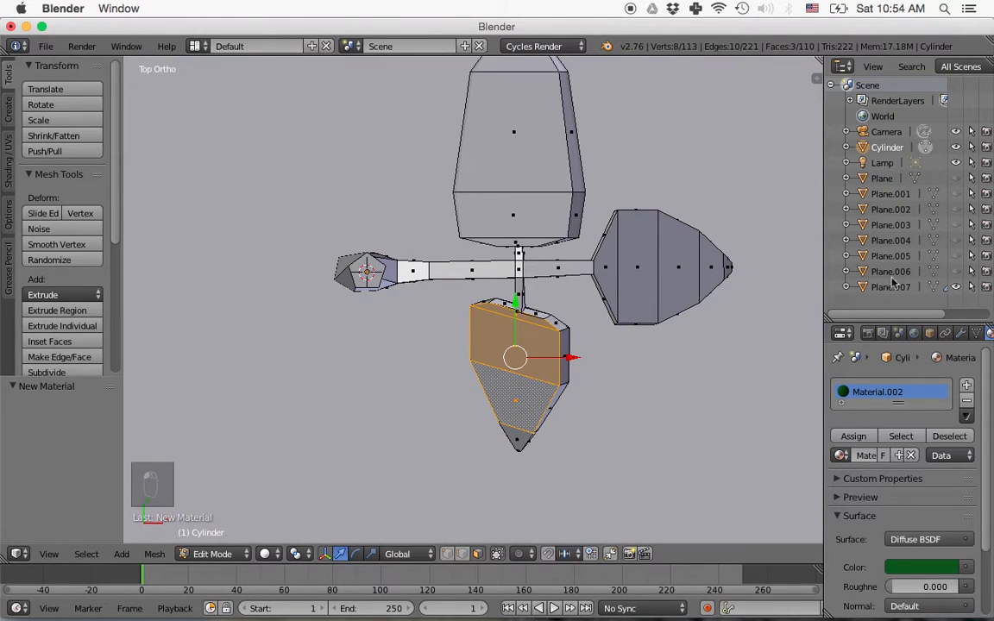
# Clear the selection, switch to wireframe display and box-select only the largest leaf, leaving out the neighboring leaf's faces.
pyautogui.keyDown('shift'); pyautogui.moveTo(718, 192); pyautogui.dragTo(675, 242, button='middle'); pyautogui.keyUp('shift')
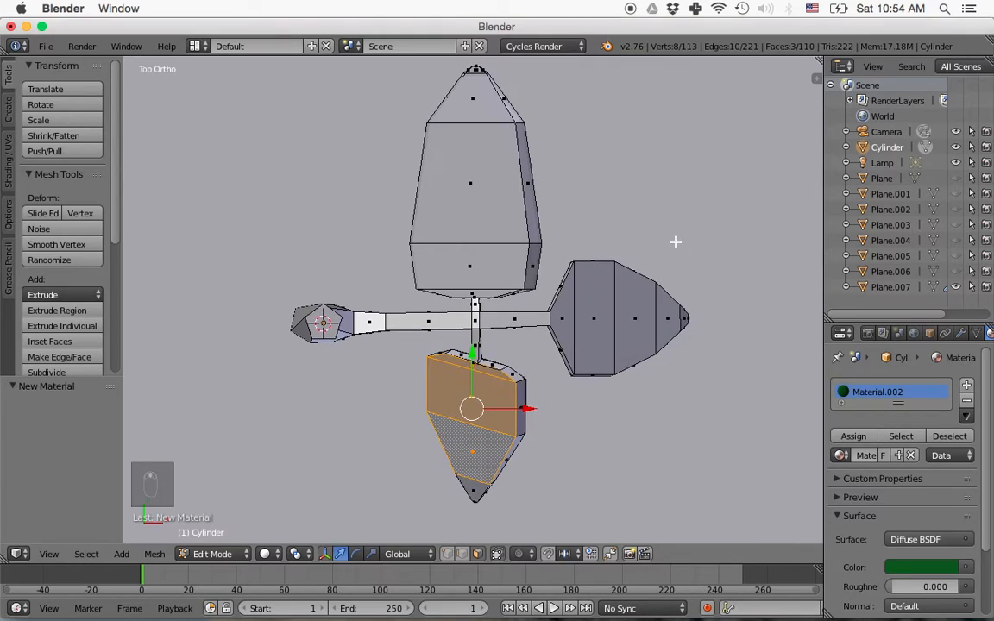
pyautogui.press('a')
pyautogui.press('z')
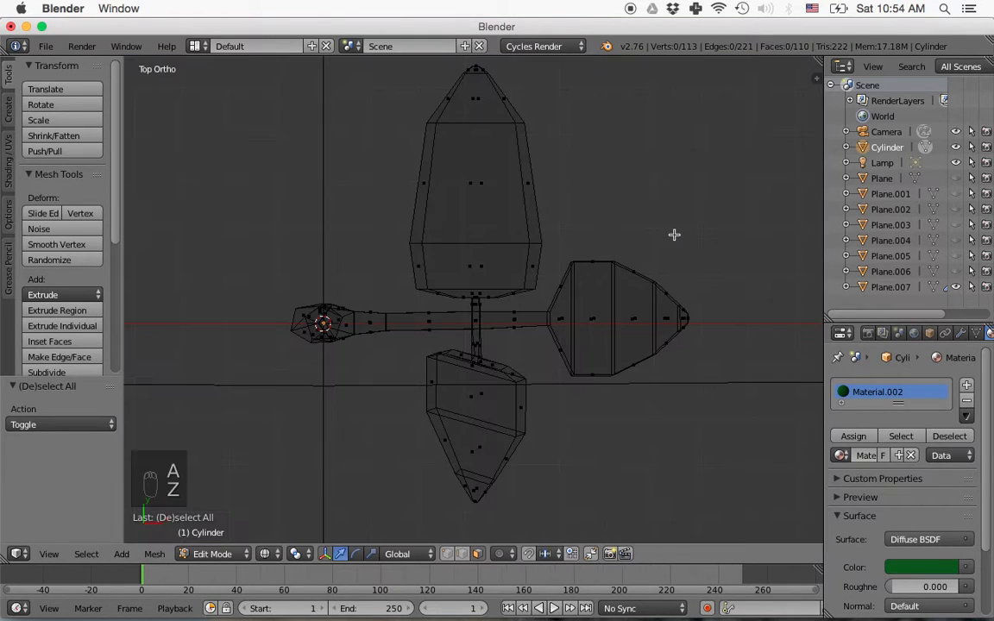
pyautogui.press('b')
pyautogui.moveTo(394, 59); pyautogui.dragTo(585, 303)
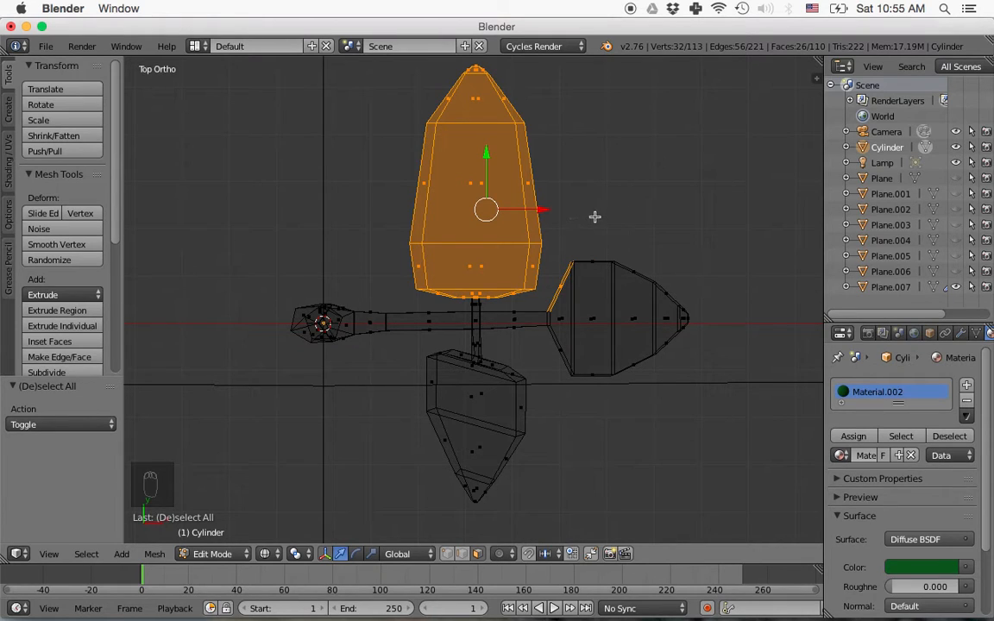
pyautogui.press('b')
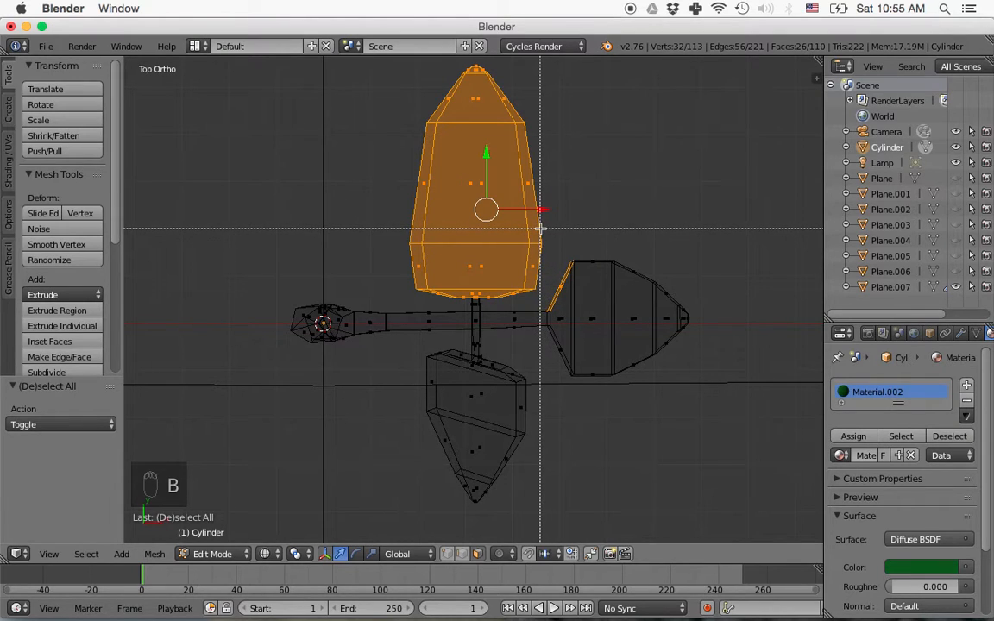
pyautogui.moveTo(545, 228); pyautogui.dragTo(693, 395)
pyautogui.moveTo(693, 394); pyautogui.dragTo(735, 401, button='middle')
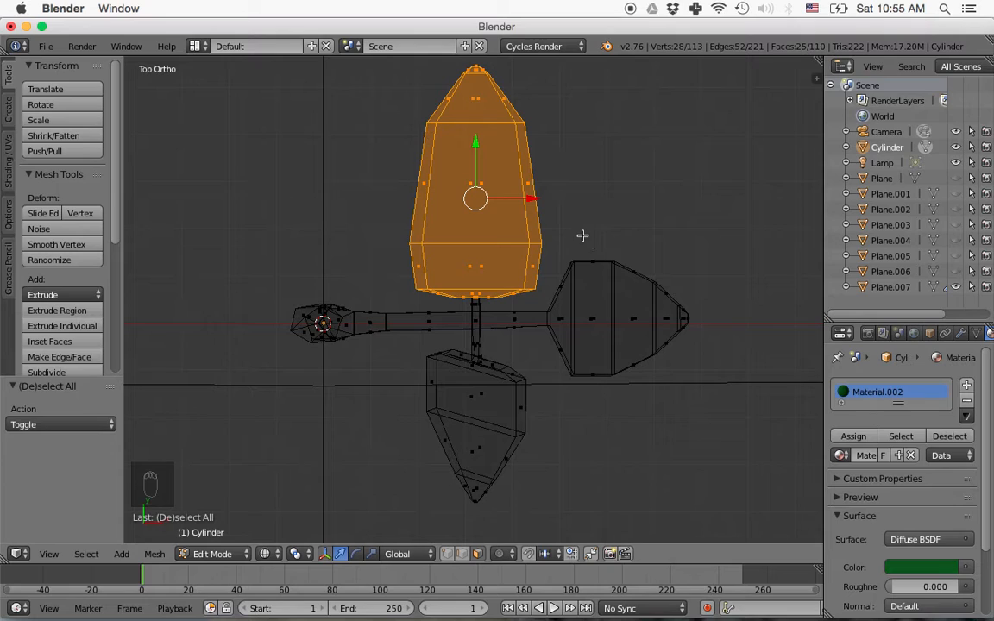
# Try to box-select the leaf at the branch tip and add one of its large faces to the selection.
pyautogui.press('b')
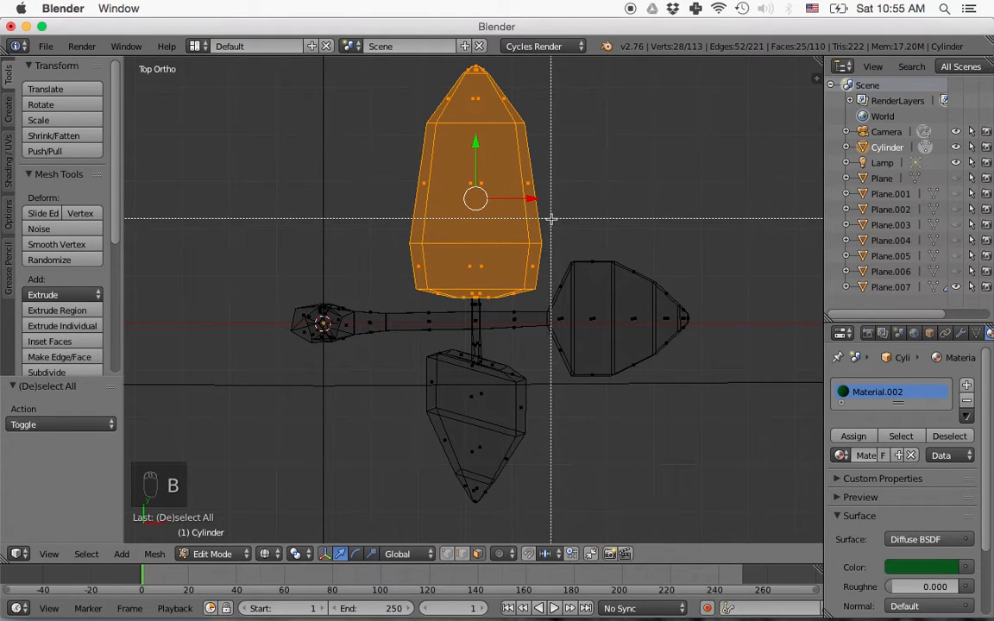
pyautogui.moveTo(546, 218); pyautogui.dragTo(724, 417)
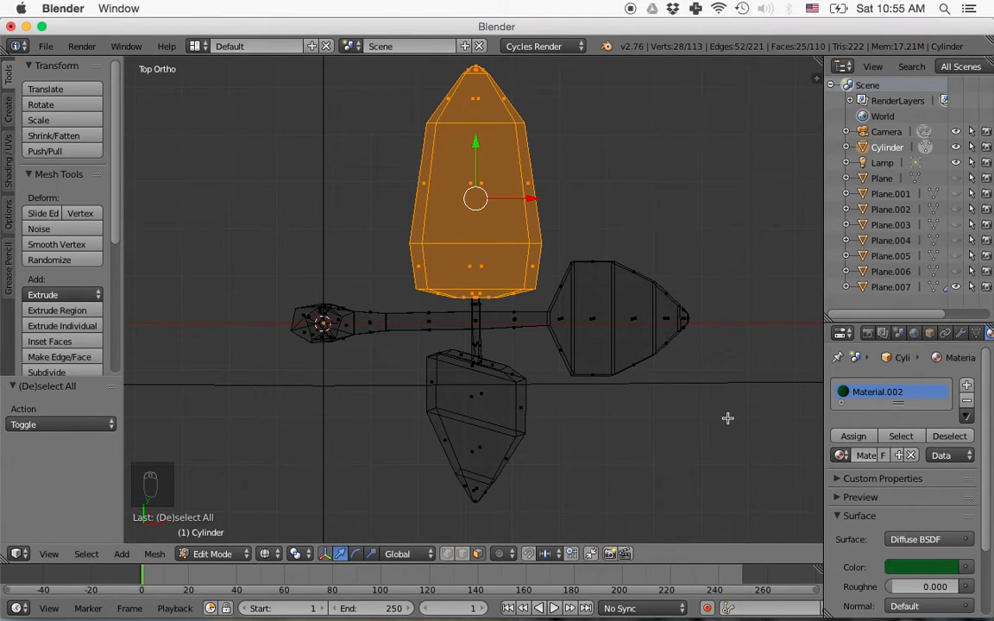
pyautogui.keyDown('shift'); pyautogui.rightClick(599, 344); pyautogui.keyUp('shift')
pyautogui.moveTo(603, 354); pyautogui.dragTo(608, 269, button='middle')
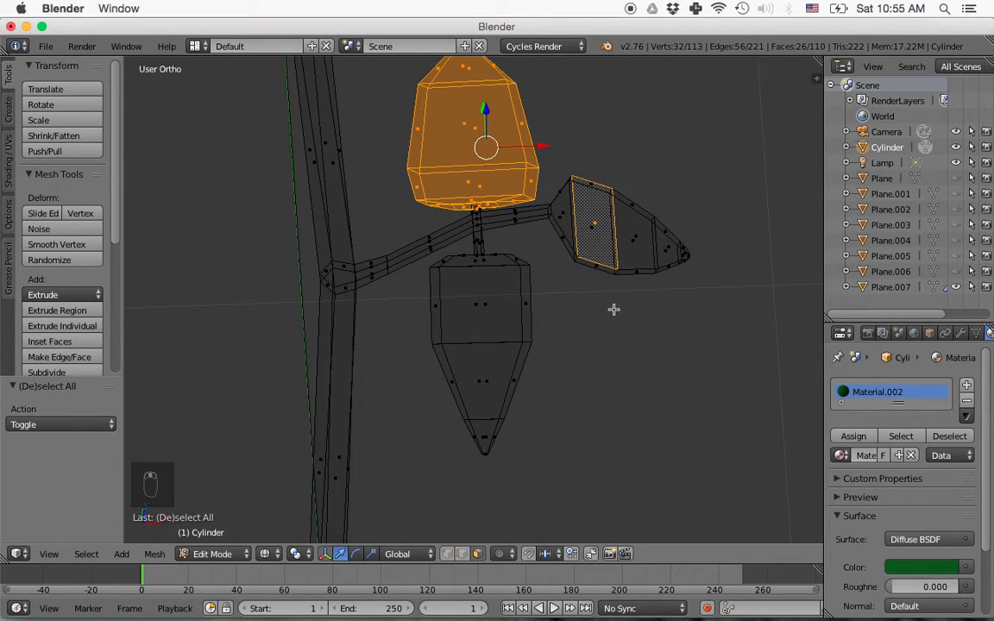
pyautogui.press('c')
pyautogui.rightClick(626, 242)
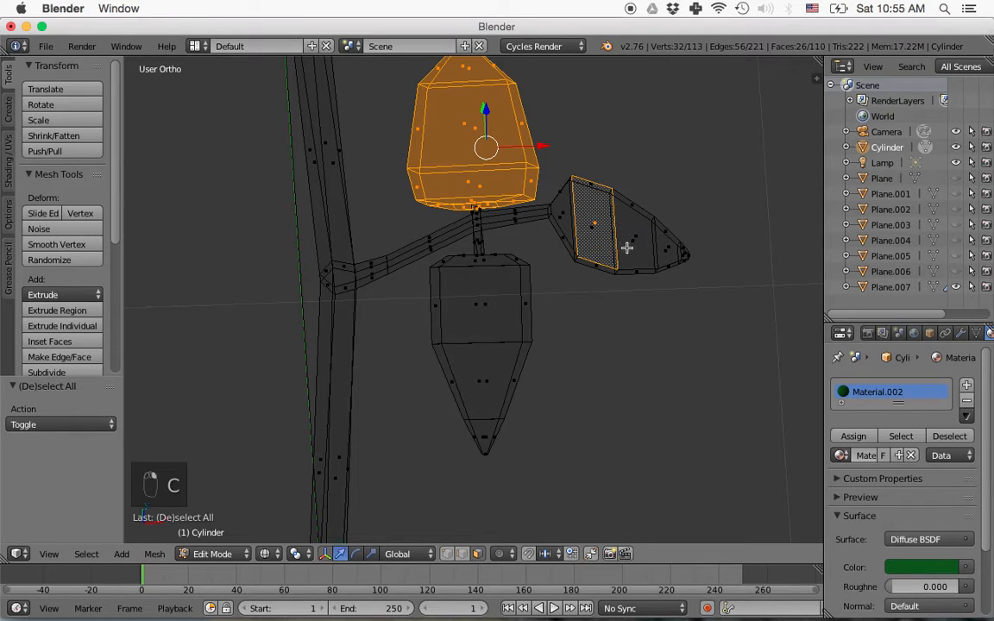
# Add the remaining faces of the branch-tip leaf and the whole lower leaf to the selection with Circle Select.
pyautogui.press('c')
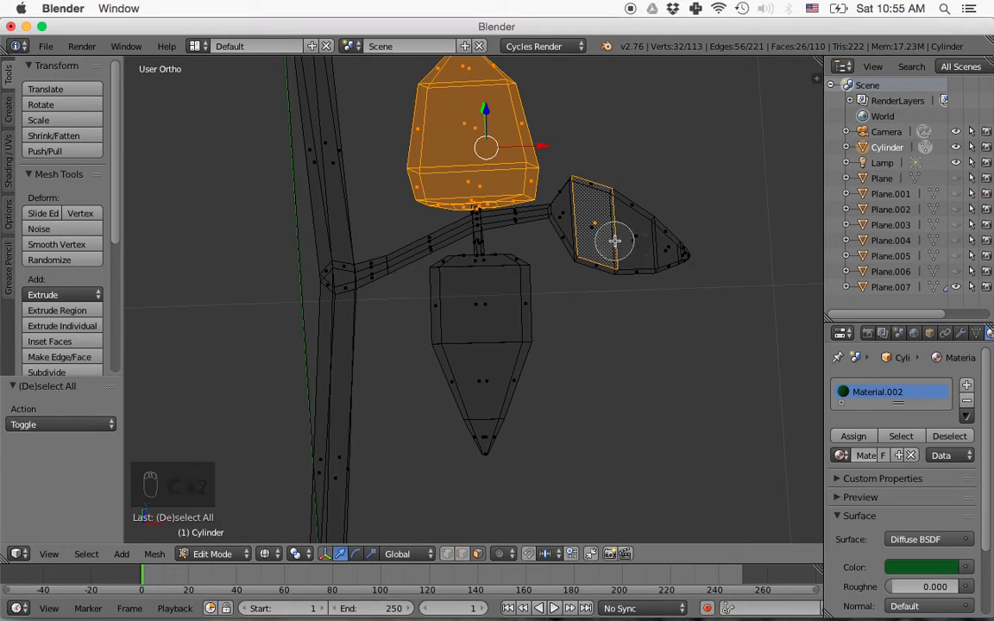
pyautogui.click(637, 242)
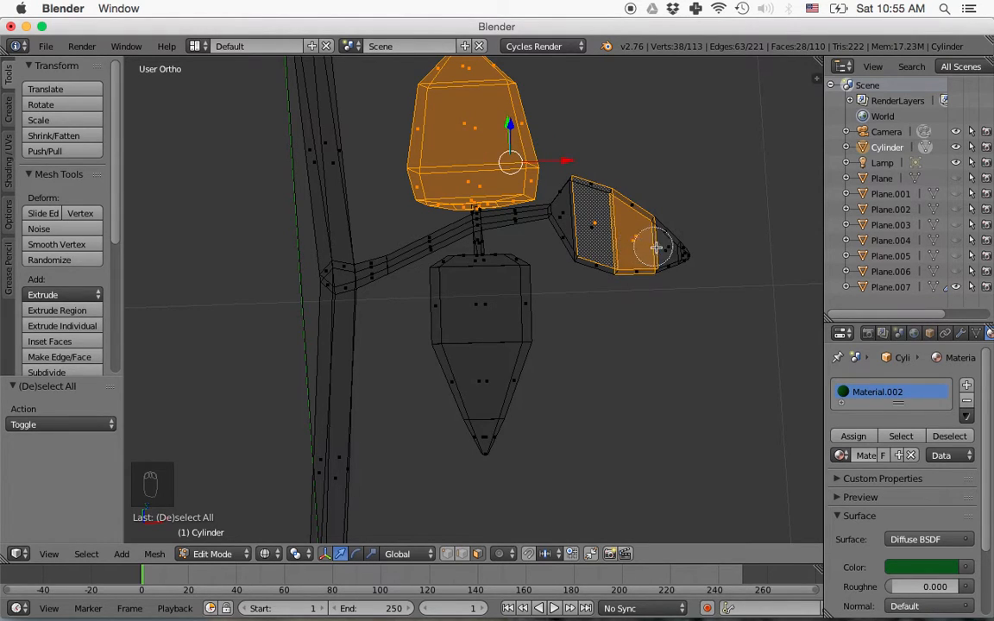
pyautogui.click(666, 255)
pyautogui.click(600, 264)
pyautogui.middleClick(624, 238)
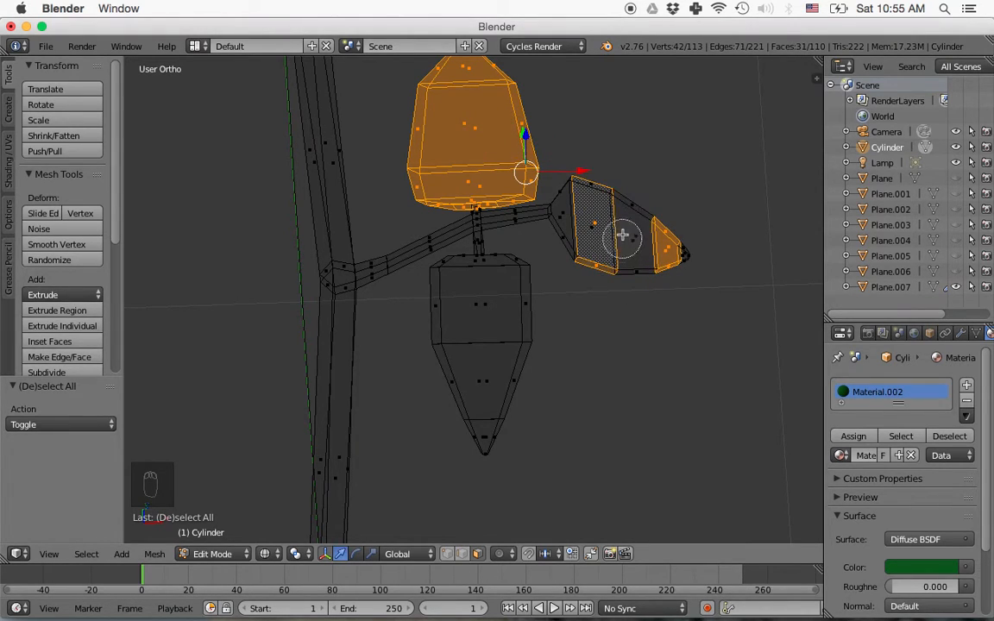
pyautogui.click(632, 239)
pyautogui.click(574, 225)
pyautogui.moveTo(573, 247)
pyautogui.mouseDown()
pyautogui.moveTo(661, 261)
pyautogui.moveTo(647, 215)
pyautogui.moveTo(590, 186)
pyautogui.moveTo(568, 202)
pyautogui.moveTo(594, 226)
pyautogui.moveTo(537, 284)
pyautogui.moveTo(477, 292)
pyautogui.moveTo(442, 382)
pyautogui.moveTo(466, 435)
pyautogui.moveTo(525, 271)
pyautogui.moveTo(462, 269)
pyautogui.moveTo(539, 365)
pyautogui.mouseUp()
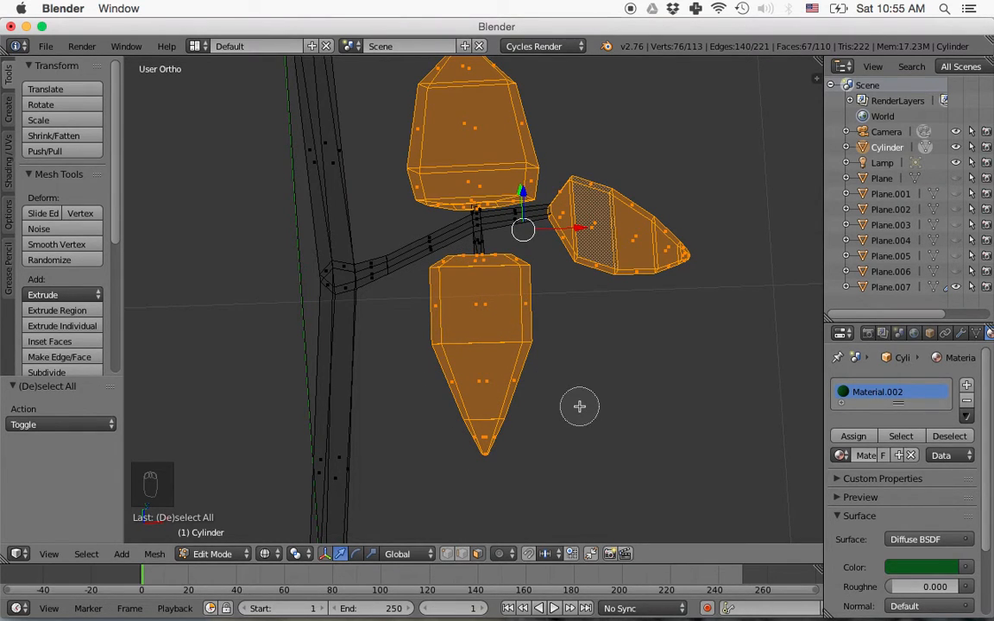
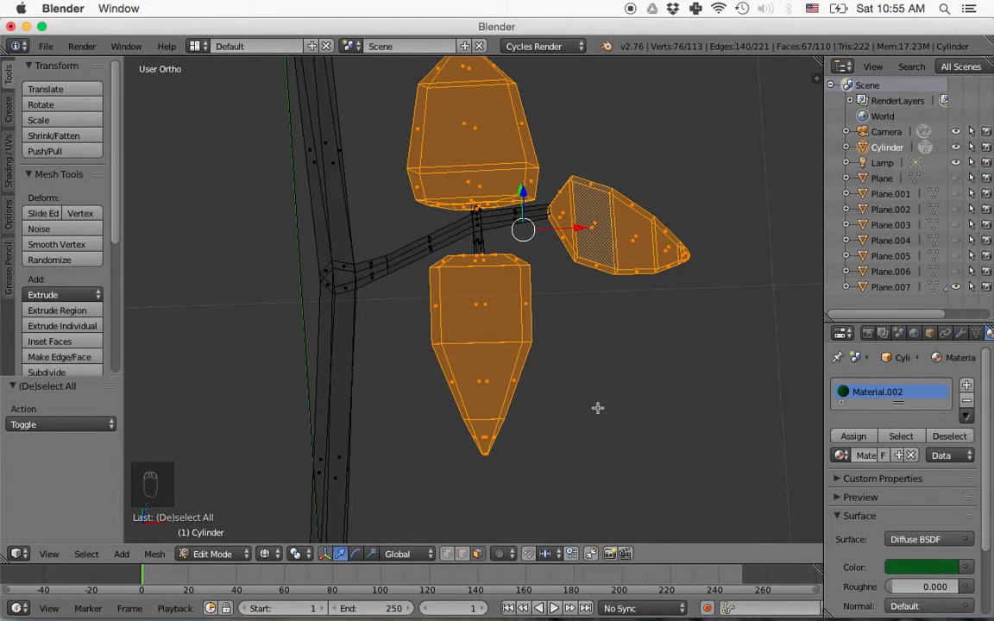
# Assign the deep green material, Material.002, to the three selected leaves and clear the selection.
pyautogui.moveTo(597, 406); pyautogui.dragTo(682, 388, button='middle')
pyautogui.click(854, 437)
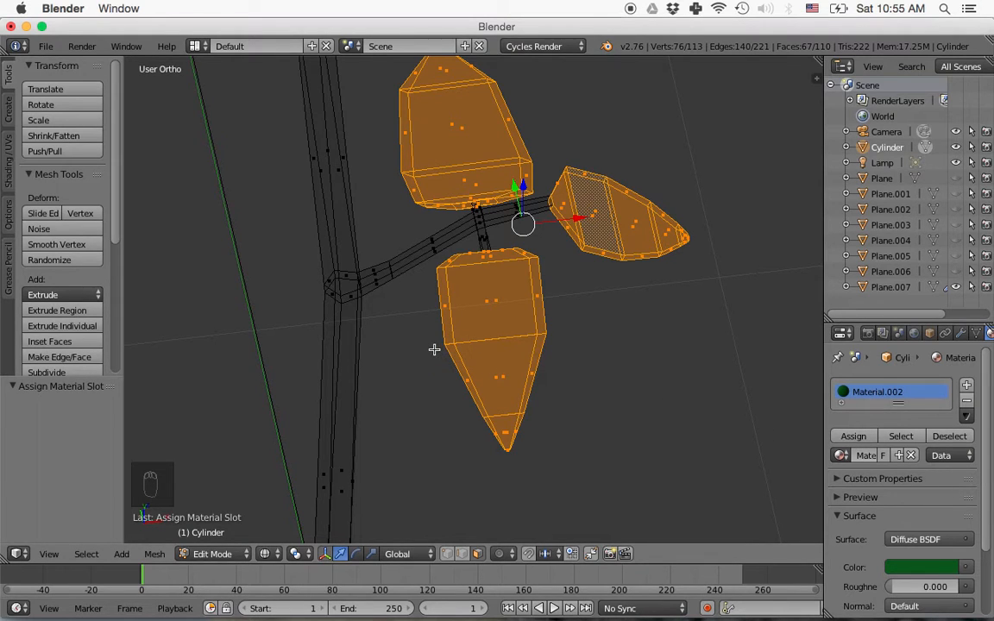
pyautogui.scroll(-5, 395, 392)
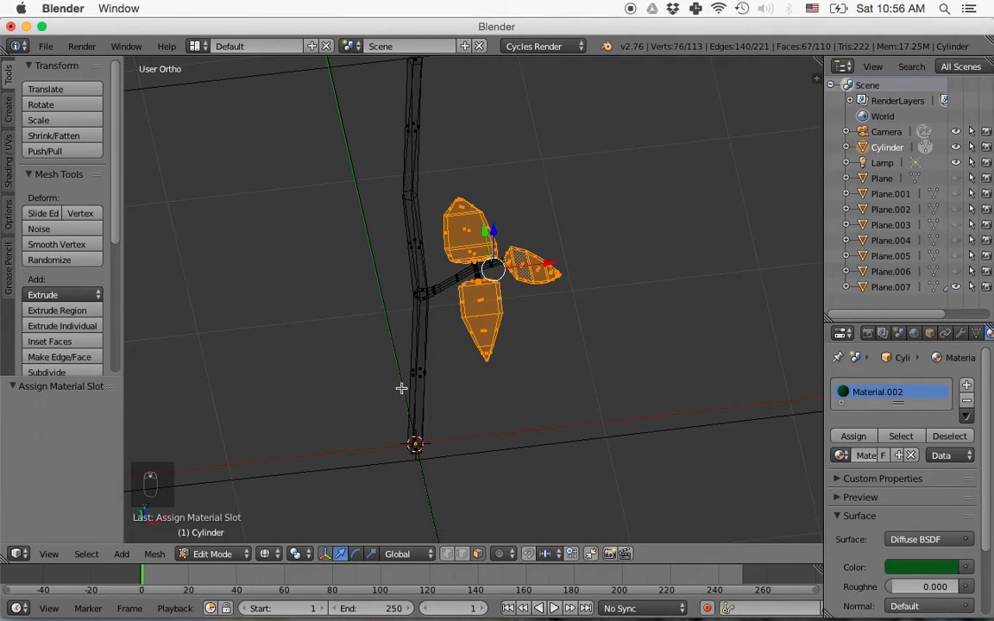
pyautogui.moveTo(455, 349); pyautogui.dragTo(512, 421, button='middle')
pyautogui.press('a')
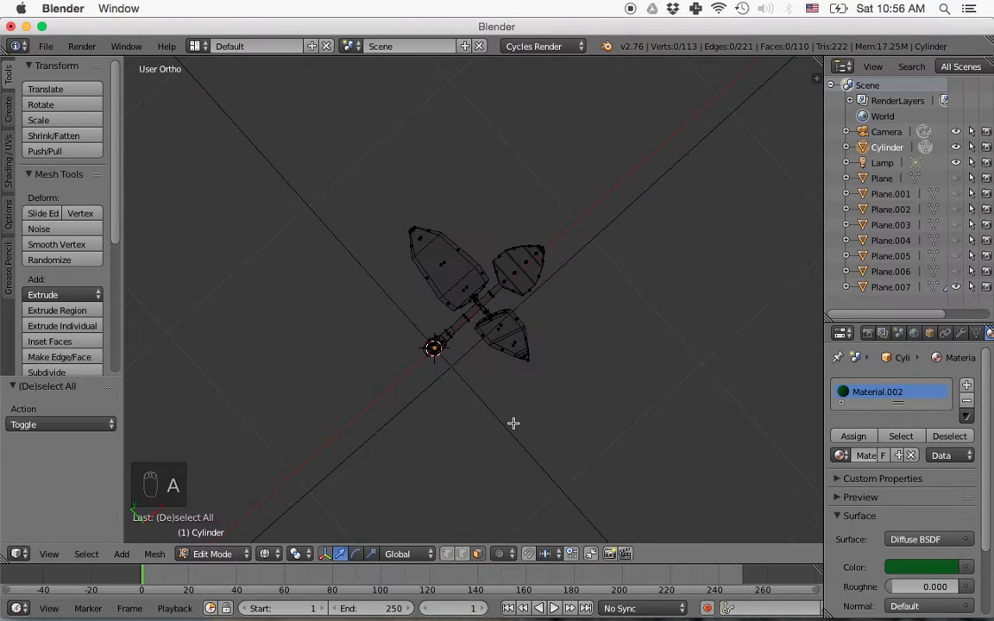
# Box-select the main stem from the overhead view, leaving the three leaves out of the selection.
pyautogui.press('b')
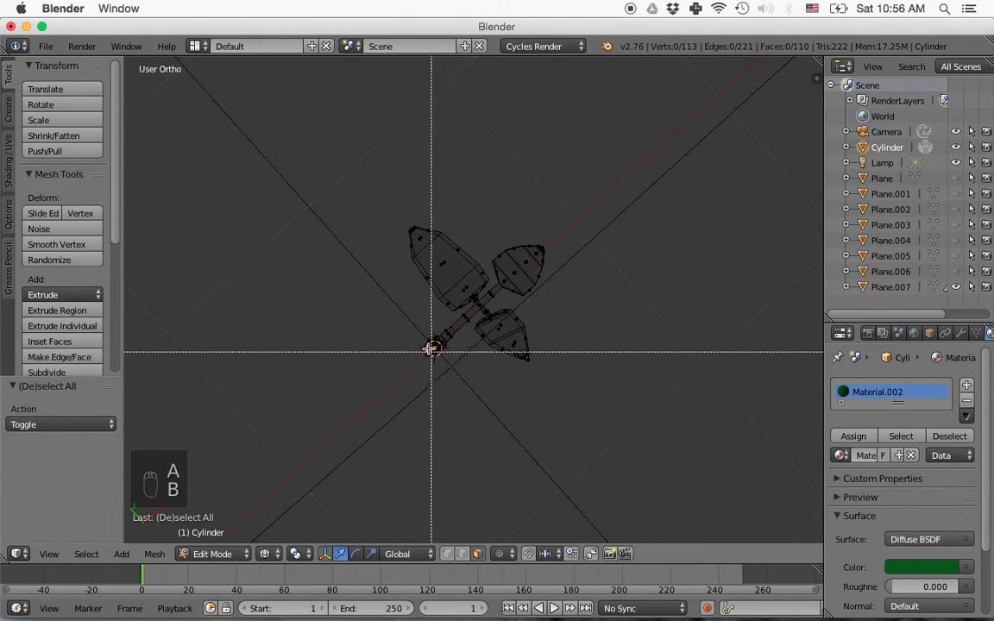
pyautogui.moveTo(408, 330); pyautogui.dragTo(453, 368)
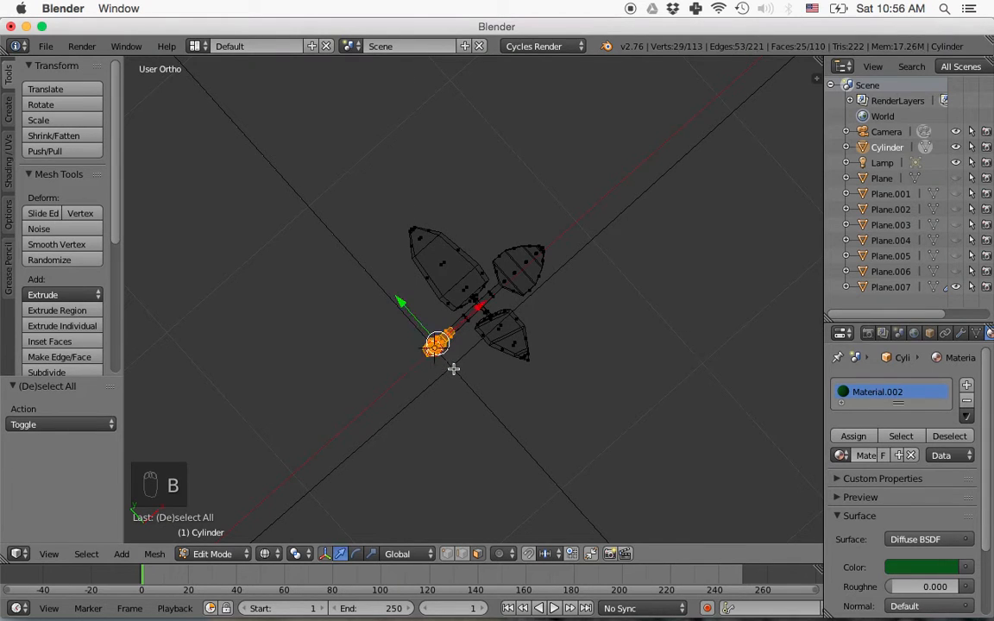
pyautogui.moveTo(463, 381); pyautogui.dragTo(402, 295, button='middle')
pyautogui.scroll(4, 459, 295)
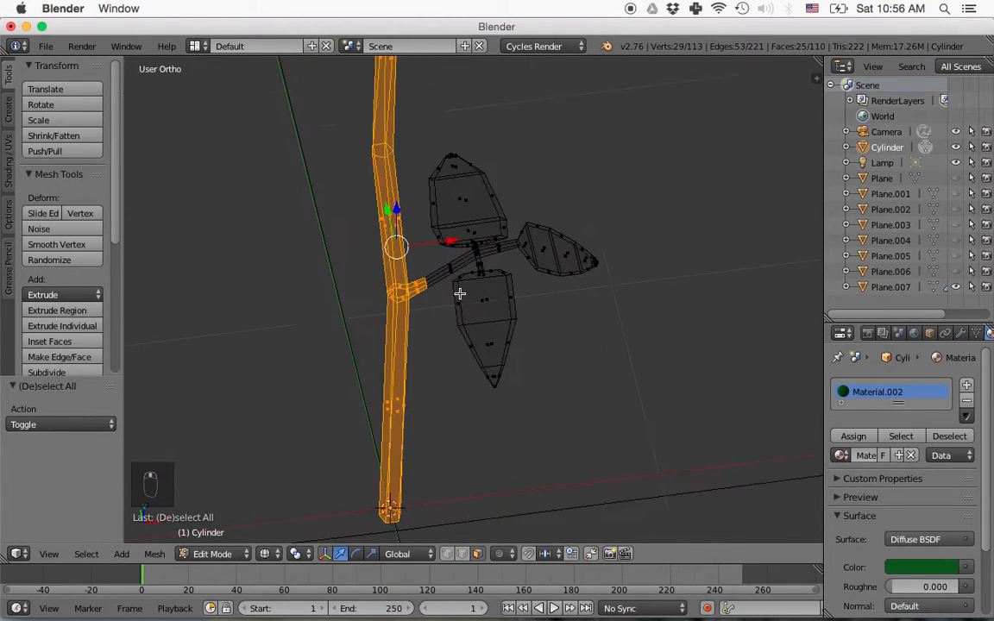
pyautogui.scroll(2, 459, 295)
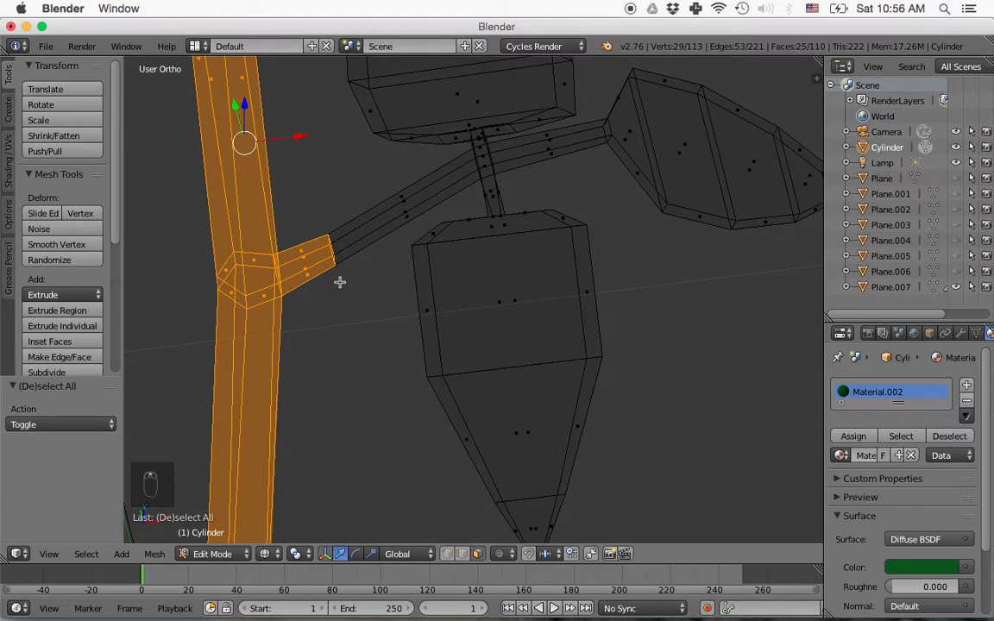
# Try to remove the faces of the branch's first segment from the stem selection in wireframe display.
pyautogui.keyDown('shift'); pyautogui.rightClick(307, 256); pyautogui.keyUp('shift')
pyautogui.keyDown('shift'); pyautogui.rightClick(308, 260); pyautogui.keyUp('shift')
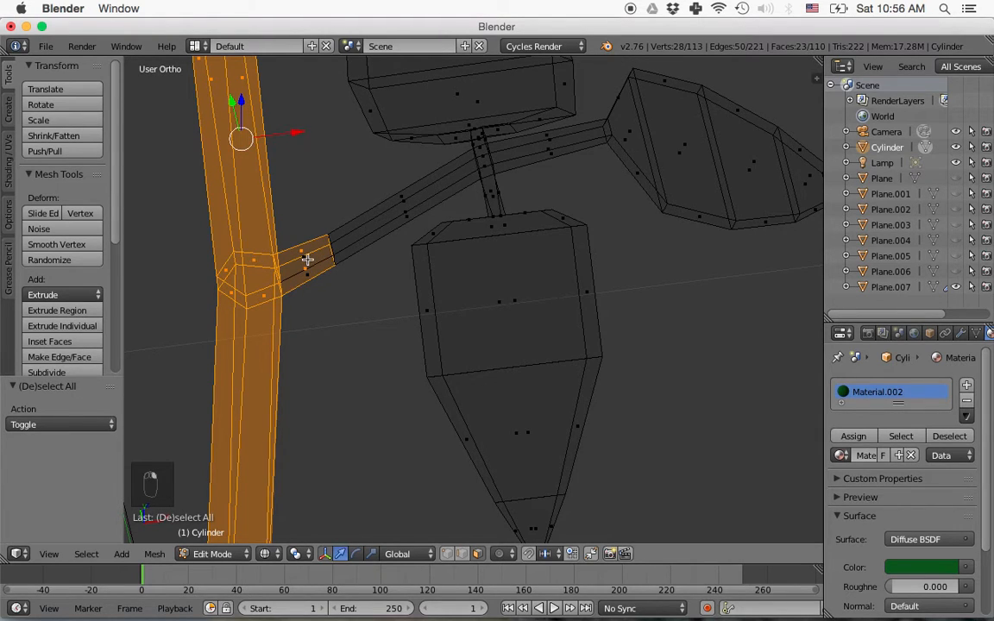
pyautogui.keyDown('shift'); pyautogui.rightClick(306, 251); pyautogui.keyUp('shift')
pyautogui.keyDown('shift'); pyautogui.moveTo(321, 294); pyautogui.dragTo(295, 226, button='middle'); pyautogui.keyUp('shift')
pyautogui.keyDown('shift'); pyautogui.rightClick(296, 233); pyautogui.keyUp('shift')
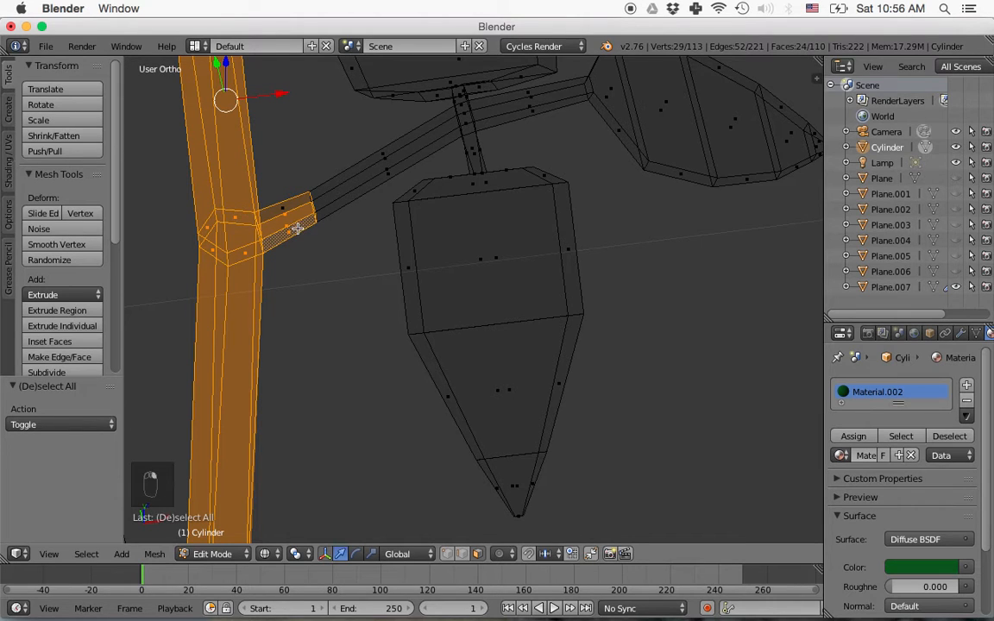
pyautogui.keyDown('shift'); pyautogui.rightClick(298, 233); pyautogui.keyUp('shift')
pyautogui.moveTo(303, 254); pyautogui.dragTo(298, 179, button='middle')
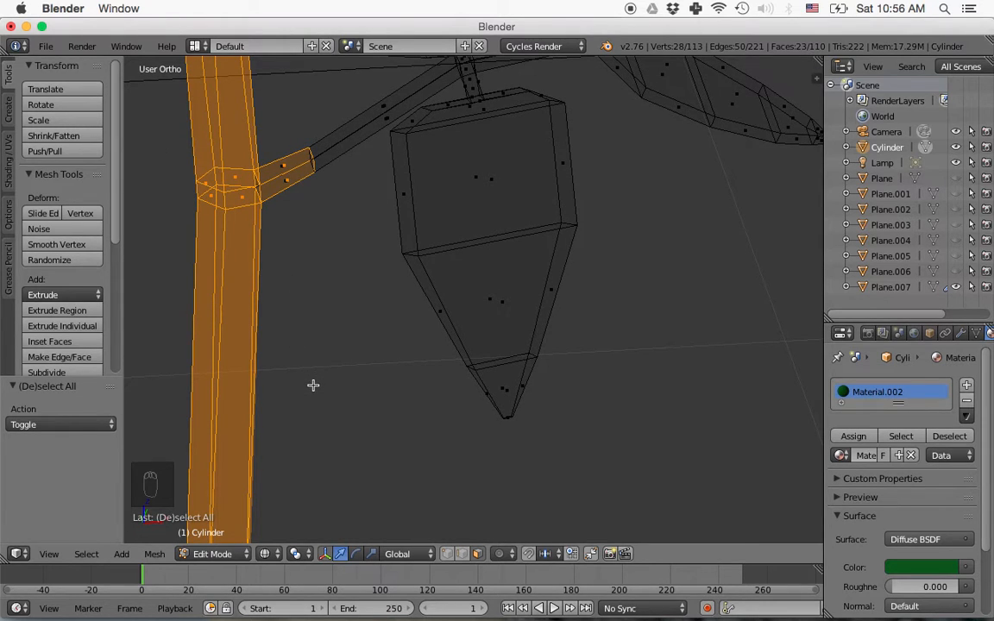
# Switch to solid display and deselect the remaining faces of the branch's first segment, keeping only the main stem selected.
pyautogui.press('z')
pyautogui.keyDown('shift'); pyautogui.rightClick(296, 176); pyautogui.keyUp('shift')
pyautogui.keyDown('shift'); pyautogui.rightClick(293, 162); pyautogui.keyUp('shift')
pyautogui.moveTo(319, 249); pyautogui.dragTo(321, 310, button='middle')
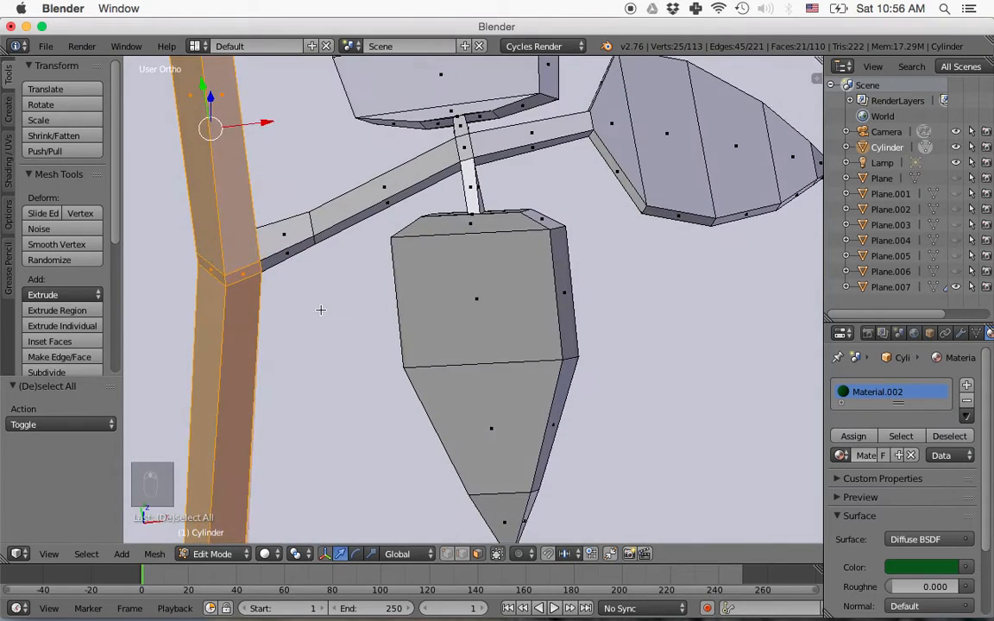
pyautogui.scroll(-6, 321, 309)
pyautogui.scroll(1, 402, 320)
pyautogui.moveTo(402, 320); pyautogui.dragTo(489, 377, button='middle')
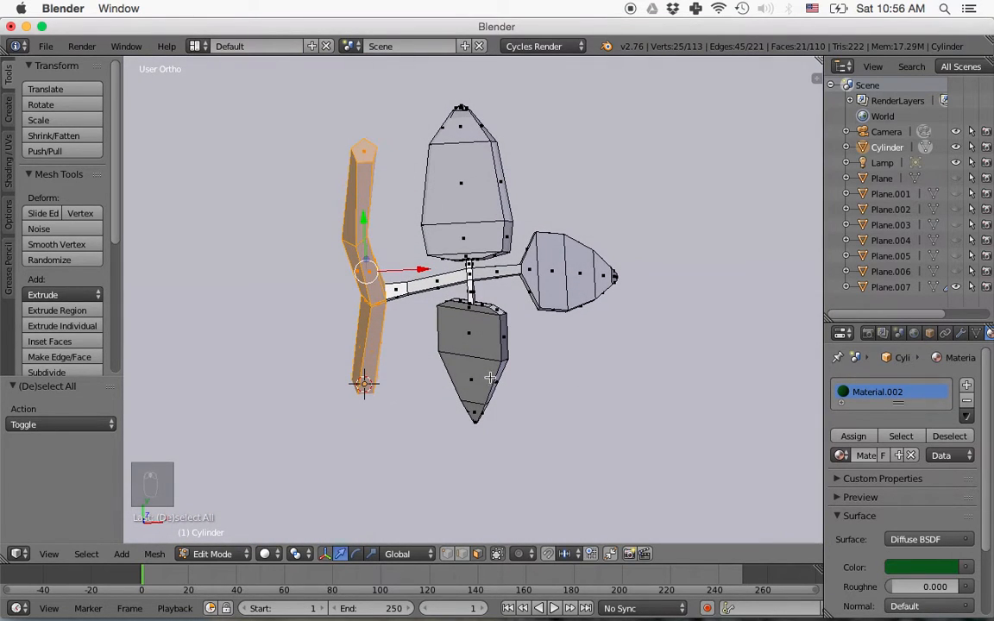
# Create a dark brown diffuse material (R 0.070, G 0.041, B 0.011) in a second slot and assign it to the selected main stem.
pyautogui.click(966, 385)
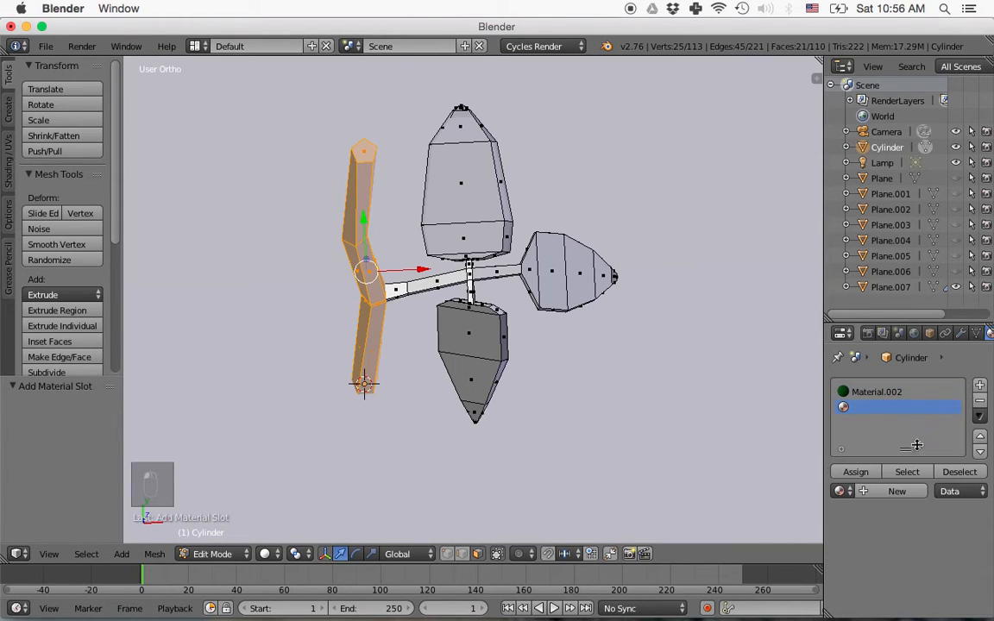
pyautogui.click(896, 491)
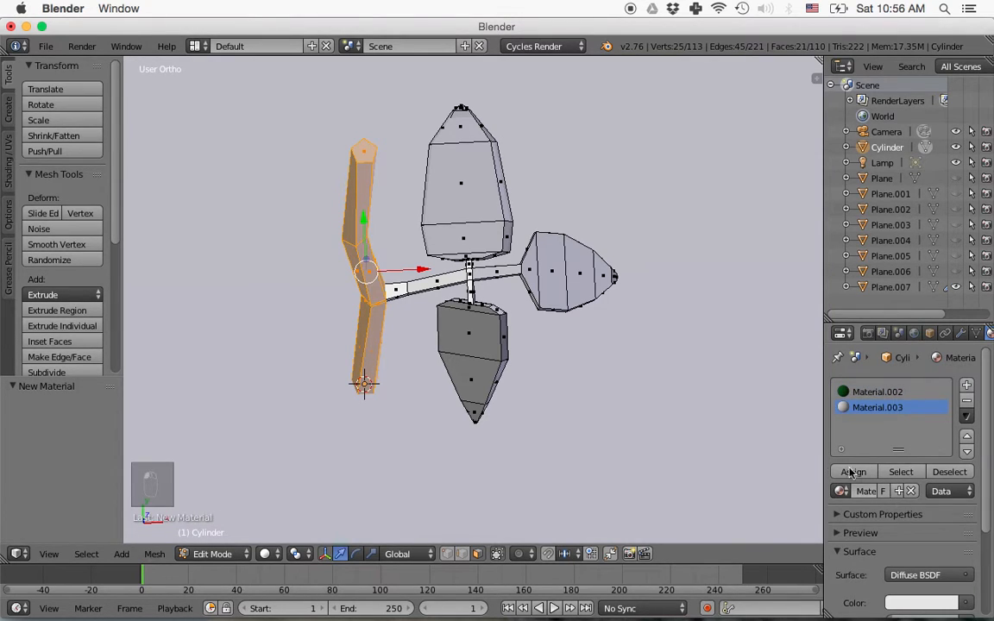
pyautogui.scroll(-4, 858, 475)
pyautogui.click(915, 481)
pyautogui.moveTo(882, 366)
pyautogui.mouseDown()
pyautogui.moveTo(860, 342)
pyautogui.moveTo(859, 360)
pyautogui.mouseUp()
pyautogui.moveTo(951, 293); pyautogui.dragTo(946, 317)
pyautogui.moveTo(860, 359); pyautogui.dragTo(857, 362)
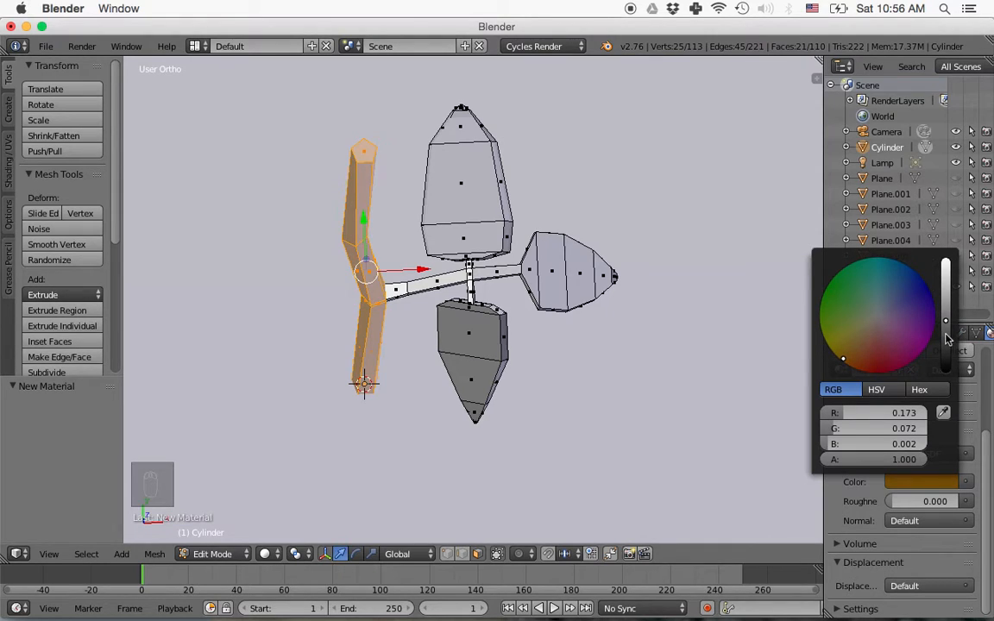
pyautogui.moveTo(859, 352); pyautogui.dragTo(854, 345)
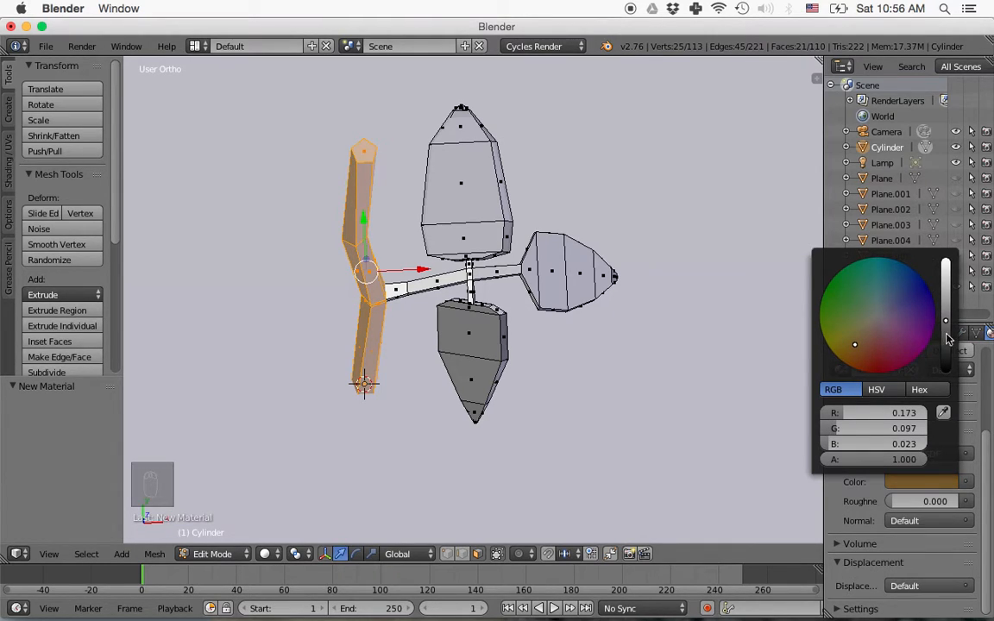
pyautogui.moveTo(947, 335); pyautogui.dragTo(945, 343)
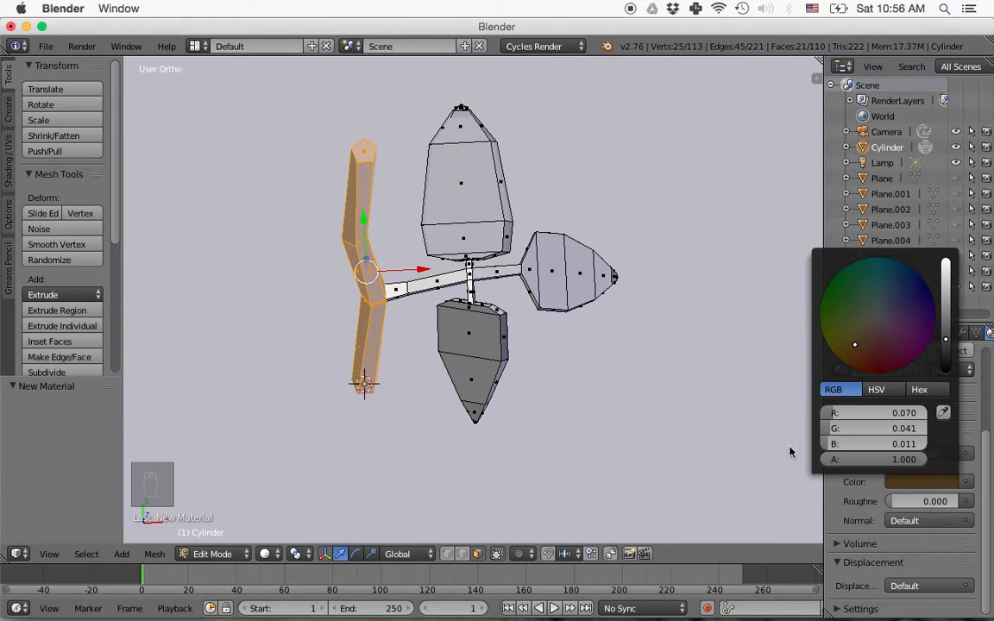
pyautogui.click(854, 350)
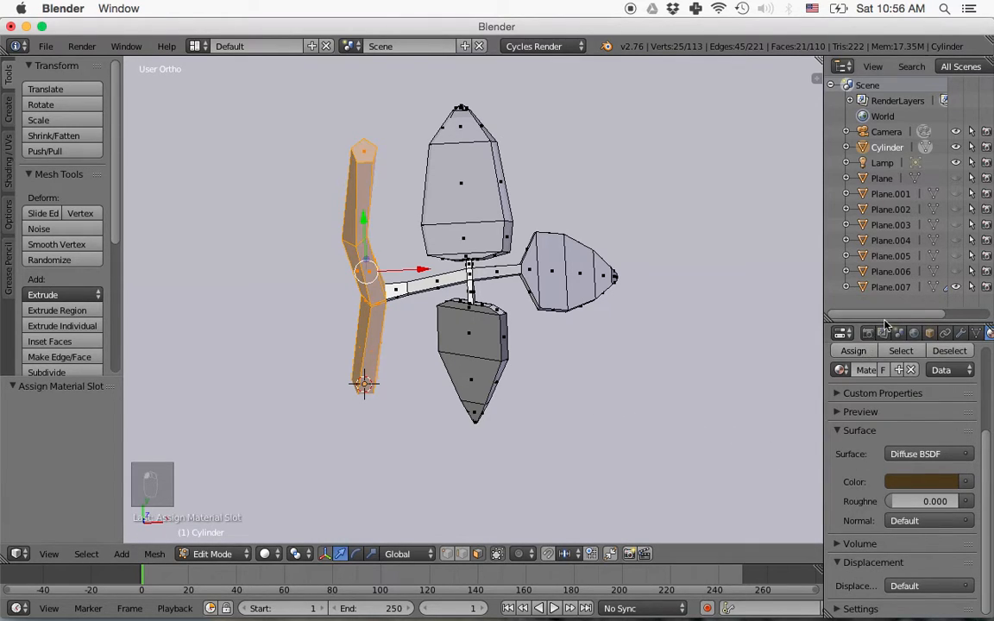
pyautogui.moveTo(883, 322); pyautogui.dragTo(884, 225)
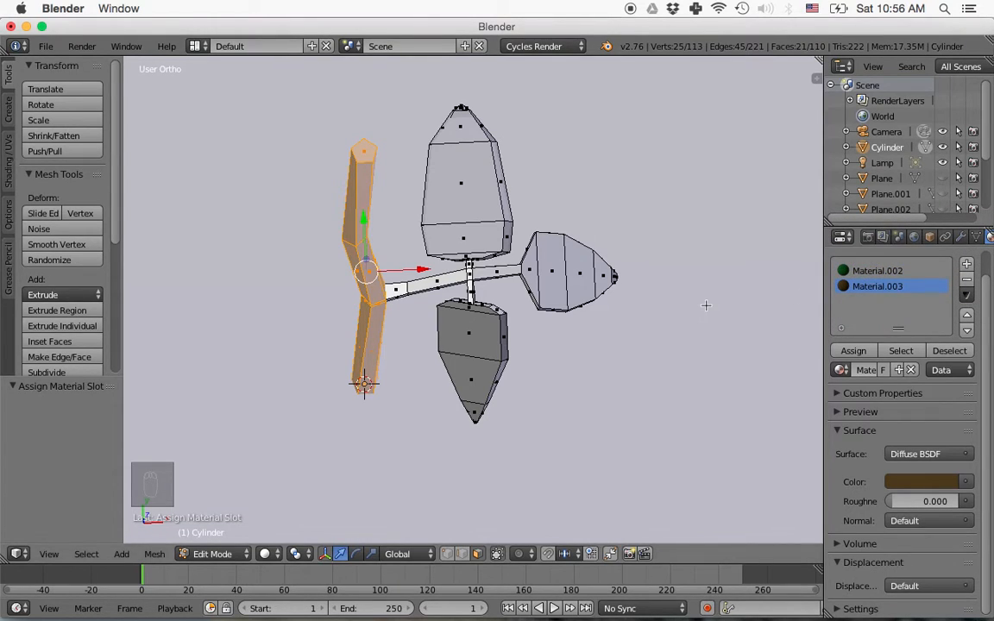
# Select the upper faces and first side faces of the branch, including the short stalks joining the leaves.
pyautogui.scroll(5, 415, 289)
pyautogui.rightClick(295, 267)
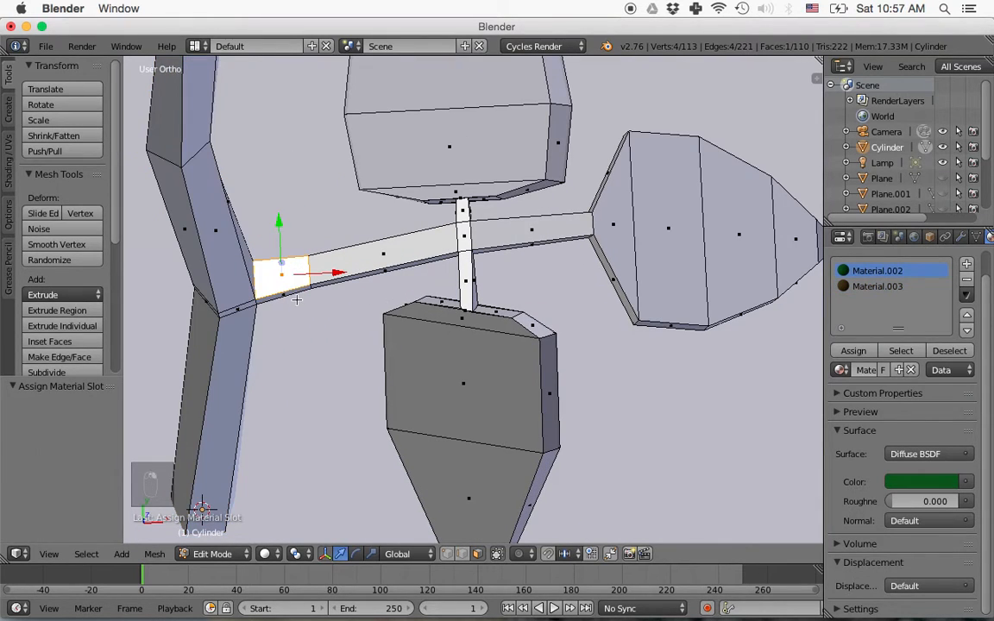
pyautogui.keyDown('shift'); pyautogui.rightClick(353, 280); pyautogui.keyUp('shift')
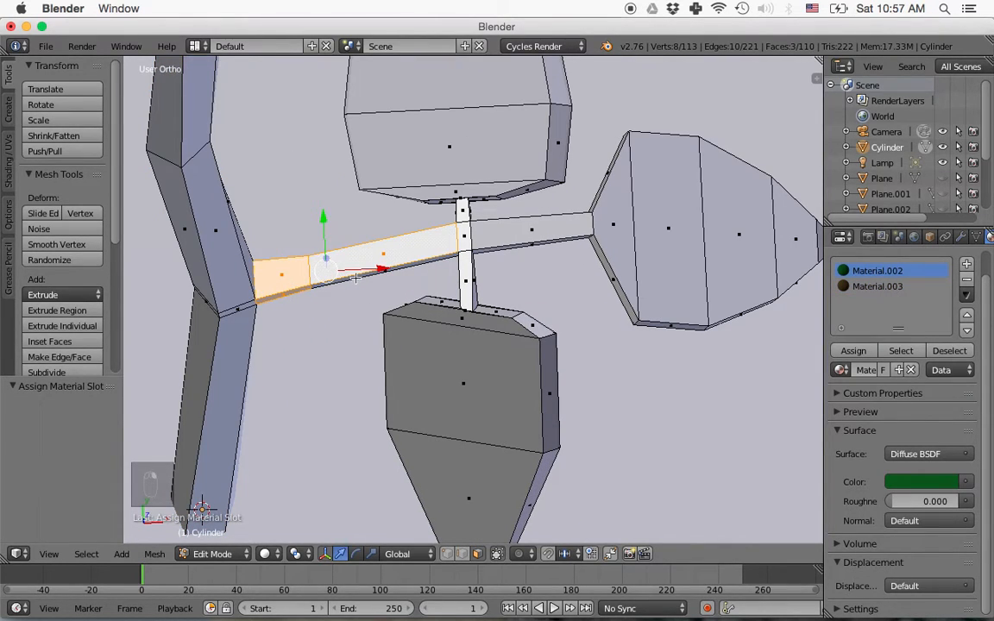
pyautogui.keyDown('shift'); pyautogui.rightClick(398, 271); pyautogui.keyUp('shift')
pyautogui.keyDown('shift'); pyautogui.rightClick(470, 246); pyautogui.keyUp('shift')
pyautogui.keyDown('shift'); pyautogui.rightClick(473, 260); pyautogui.keyUp('shift')
pyautogui.keyDown('shift'); pyautogui.rightClick(491, 235); pyautogui.keyUp('shift')
pyautogui.keyDown('shift'); pyautogui.rightClick(472, 218); pyautogui.keyUp('shift')
# Add the remaining side faces of the branch's outer segment and leaf stalks to the selection.
pyautogui.moveTo(491, 262); pyautogui.dragTo(475, 248, button='middle')
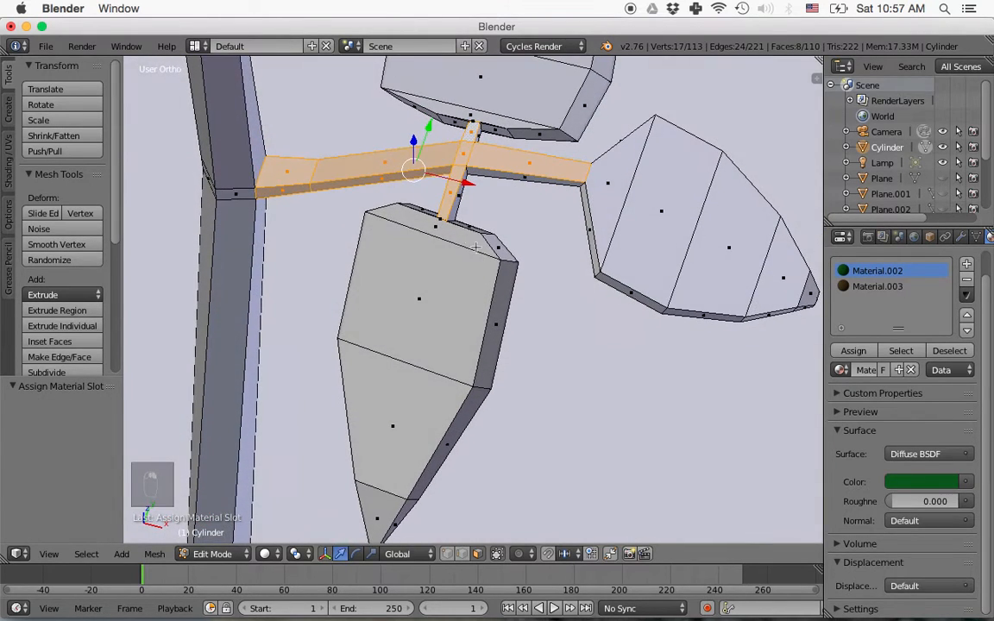
pyautogui.keyDown('shift'); pyautogui.rightClick(461, 201); pyautogui.keyUp('shift')
pyautogui.keyDown('shift'); pyautogui.rightClick(487, 173); pyautogui.keyUp('shift')
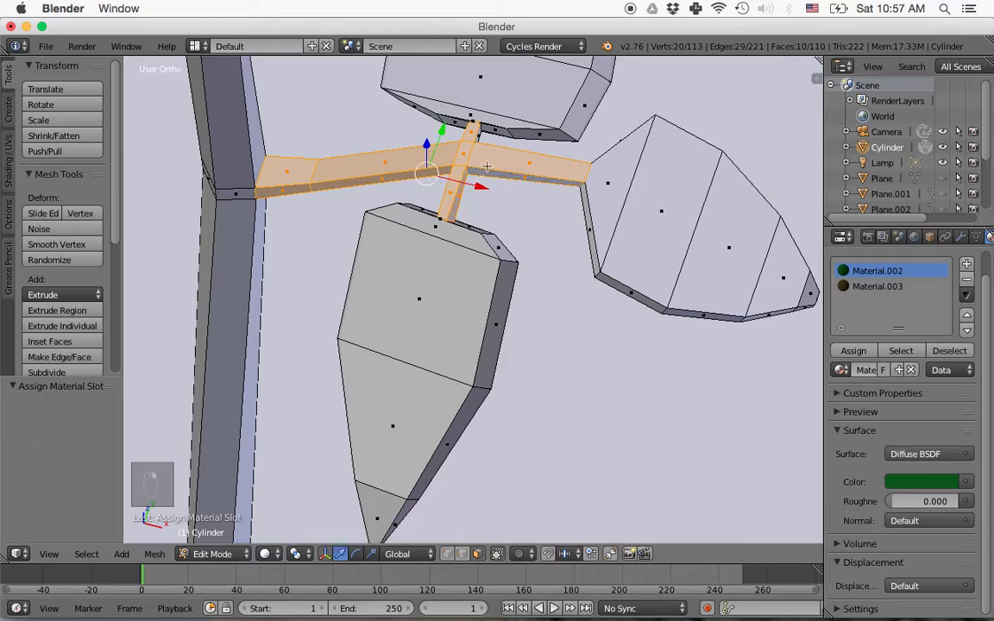
pyautogui.keyDown('shift'); pyautogui.rightClick(477, 136); pyautogui.keyUp('shift')
pyautogui.moveTo(478, 136); pyautogui.dragTo(615, 168, button='middle')
pyautogui.keyDown('shift'); pyautogui.rightClick(486, 125); pyautogui.keyUp('shift')
pyautogui.keyDown('shift'); pyautogui.rightClick(444, 102); pyautogui.keyUp('shift')
# Hide the backdrop, Plane.007, and add the underside faces of the branch and its leaf stalks to the selection.
pyautogui.moveTo(695, 274); pyautogui.dragTo(515, 148, button='middle')
pyautogui.scroll(-3, 917, 186)
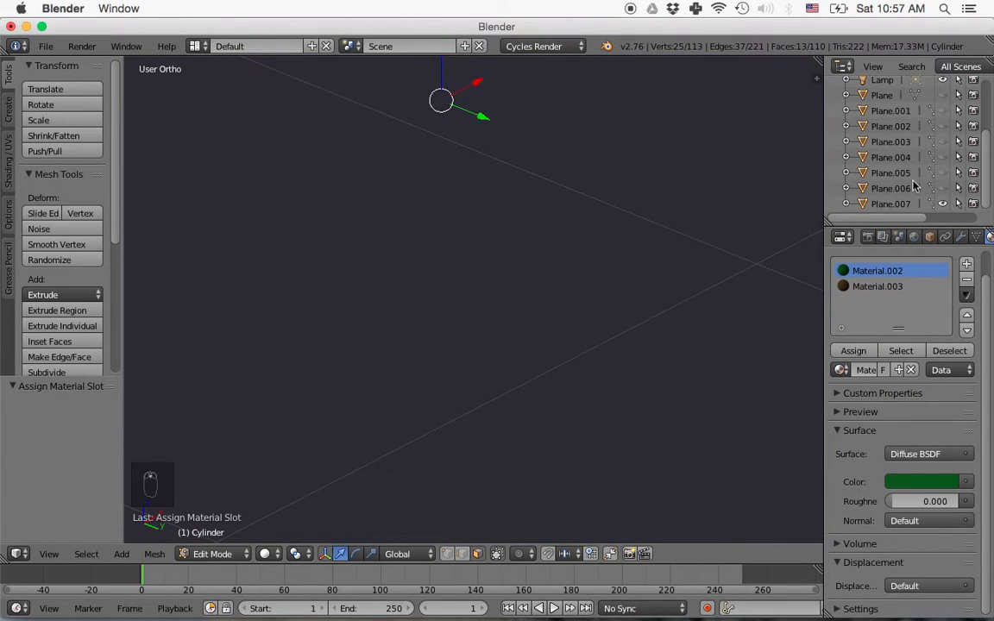
pyautogui.click(944, 205)
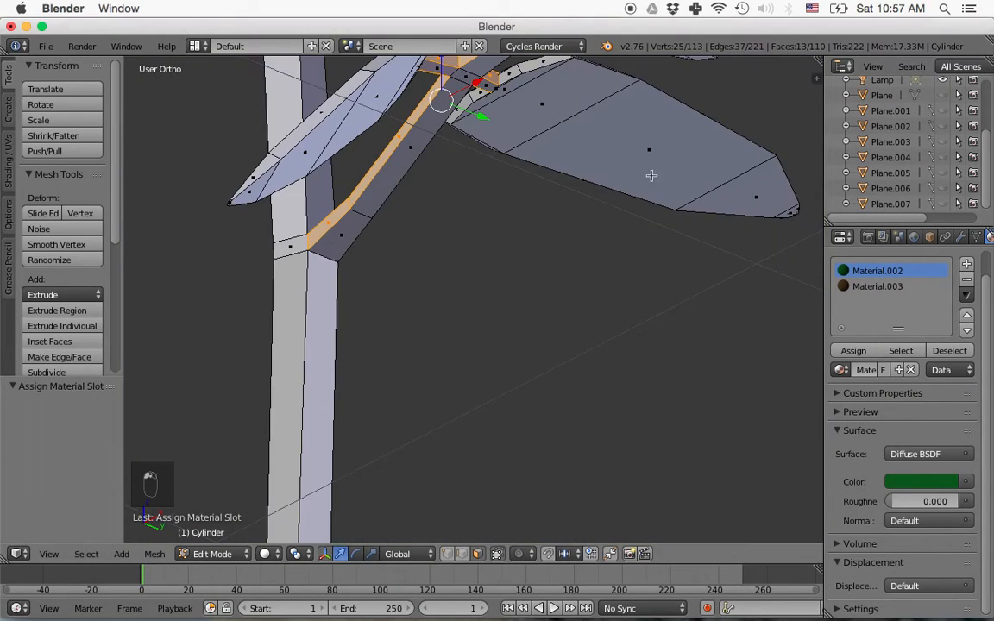
pyautogui.keyDown('shift'); pyautogui.moveTo(464, 186); pyautogui.dragTo(410, 308, button='middle'); pyautogui.keyUp('shift')
pyautogui.keyDown('shift'); pyautogui.rightClick(452, 174); pyautogui.keyUp('shift')
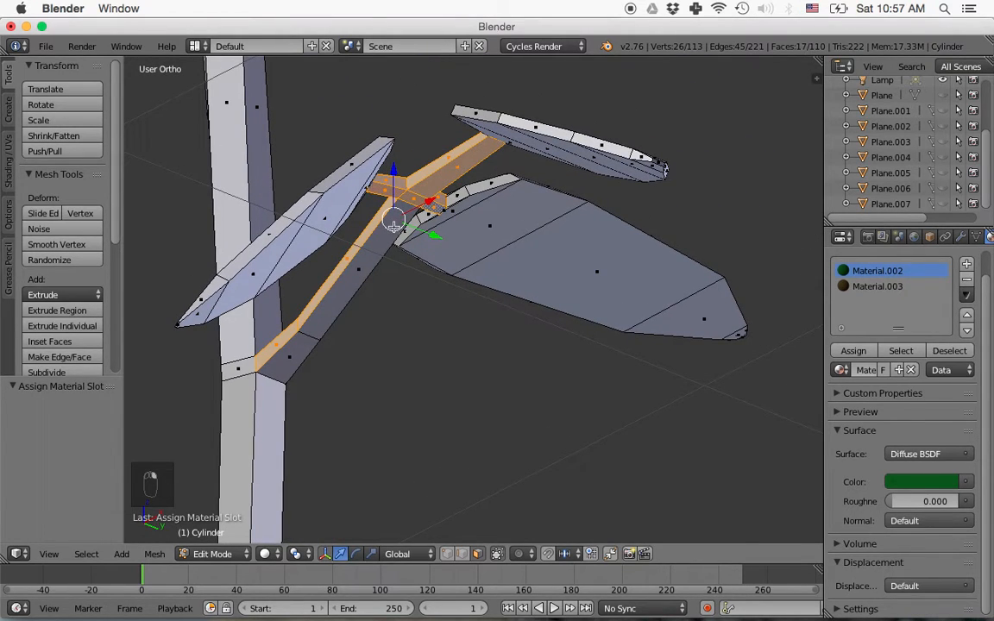
pyautogui.keyDown('shift'); pyautogui.rightClick(371, 258); pyautogui.keyUp('shift')
pyautogui.keyDown('shift'); pyautogui.rightClick(307, 342); pyautogui.keyUp('shift')
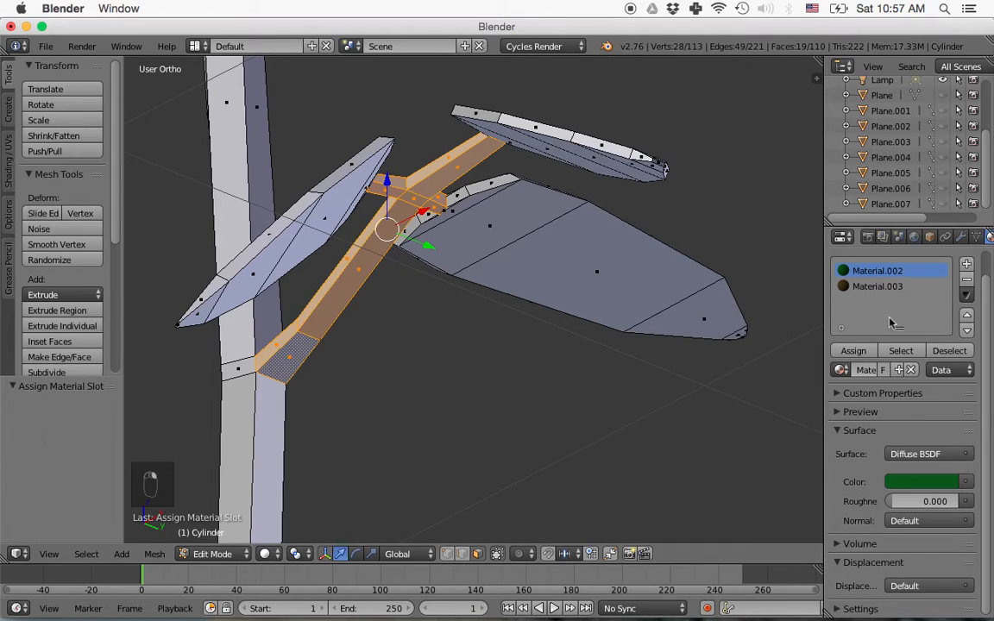
# Create an olive-green diffuse material in a third slot and assign it to the selected branch faces.
pyautogui.click(966, 266)
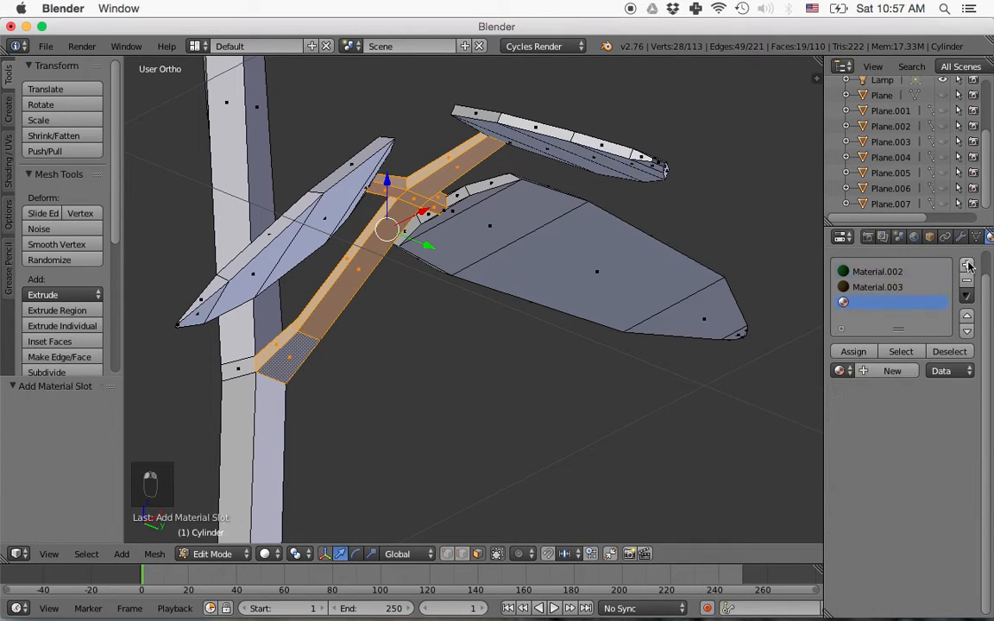
pyautogui.click(892, 371)
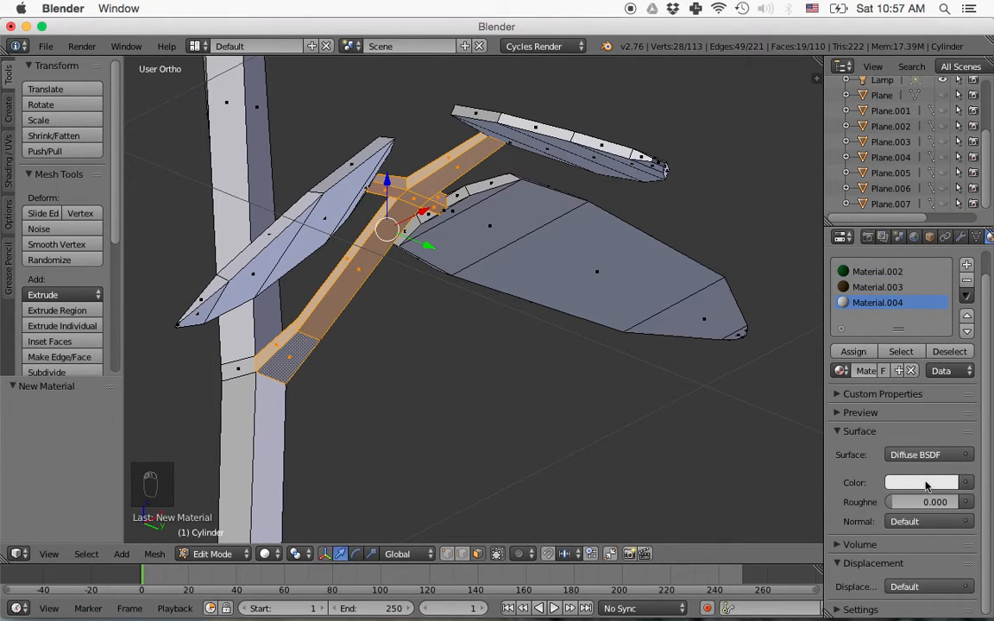
pyautogui.click(926, 486)
pyautogui.moveTo(877, 315); pyautogui.dragTo(859, 324)
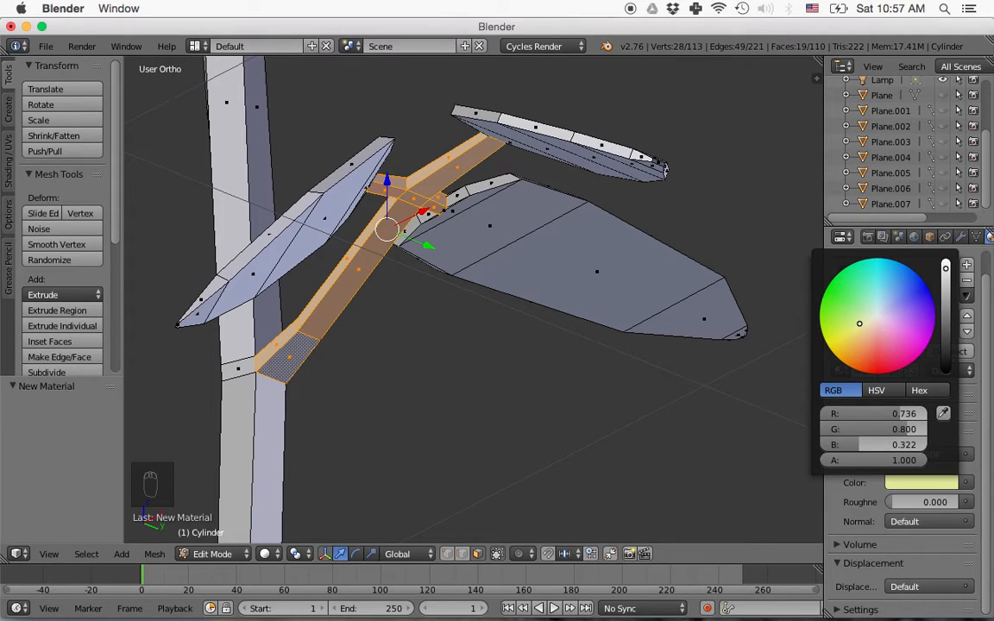
pyautogui.moveTo(859, 324)
pyautogui.mouseDown()
pyautogui.moveTo(841, 343)
pyautogui.moveTo(853, 337)
pyautogui.mouseUp()
pyautogui.moveTo(945, 289); pyautogui.dragTo(946, 297)
pyautogui.moveTo(847, 337); pyautogui.dragTo(845, 330)
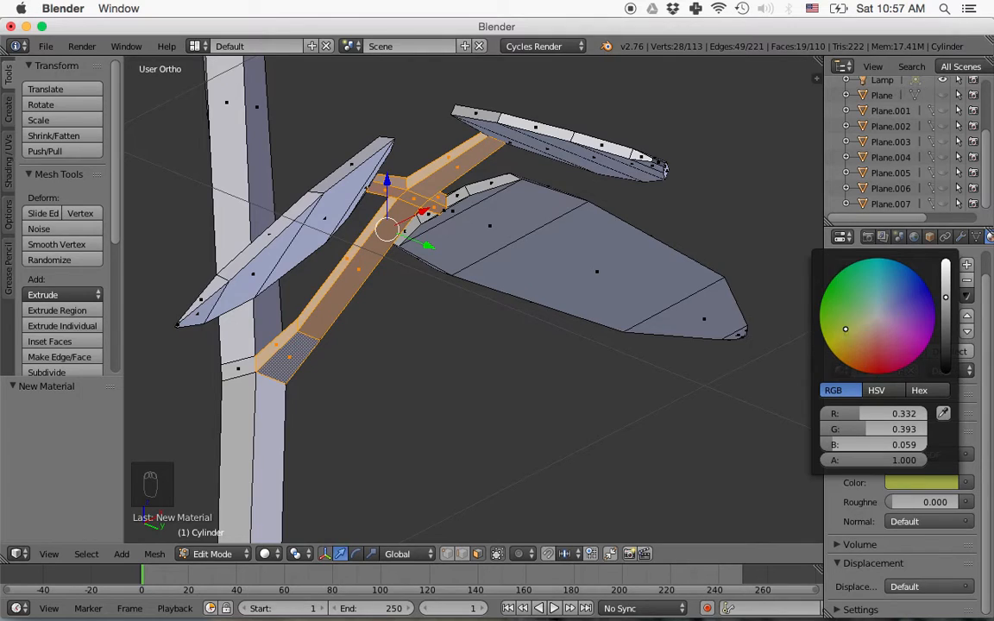
pyautogui.moveTo(847, 335); pyautogui.dragTo(842, 325)
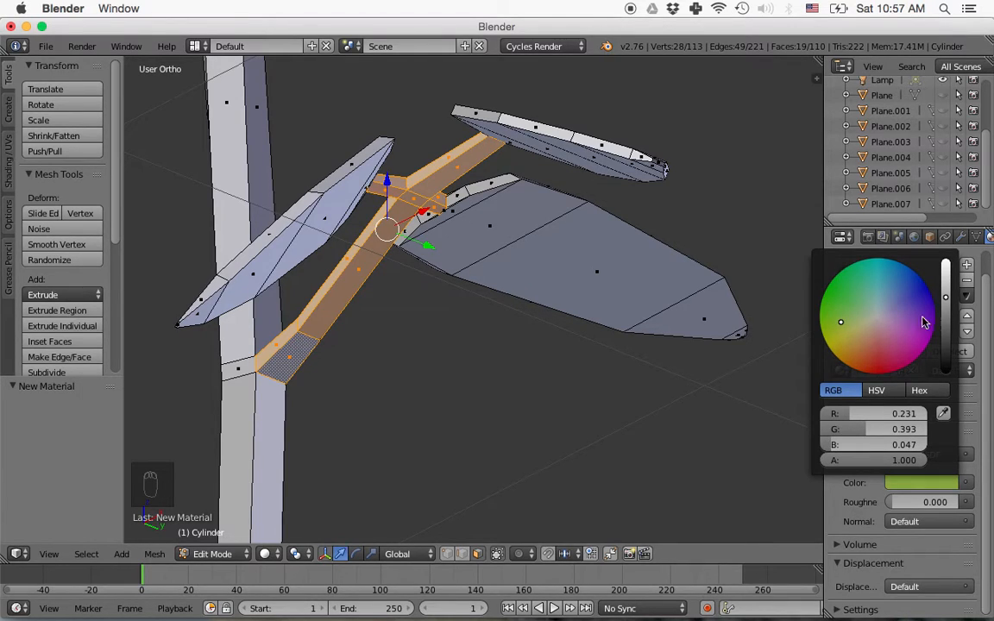
pyautogui.moveTo(945, 296); pyautogui.dragTo(945, 308)
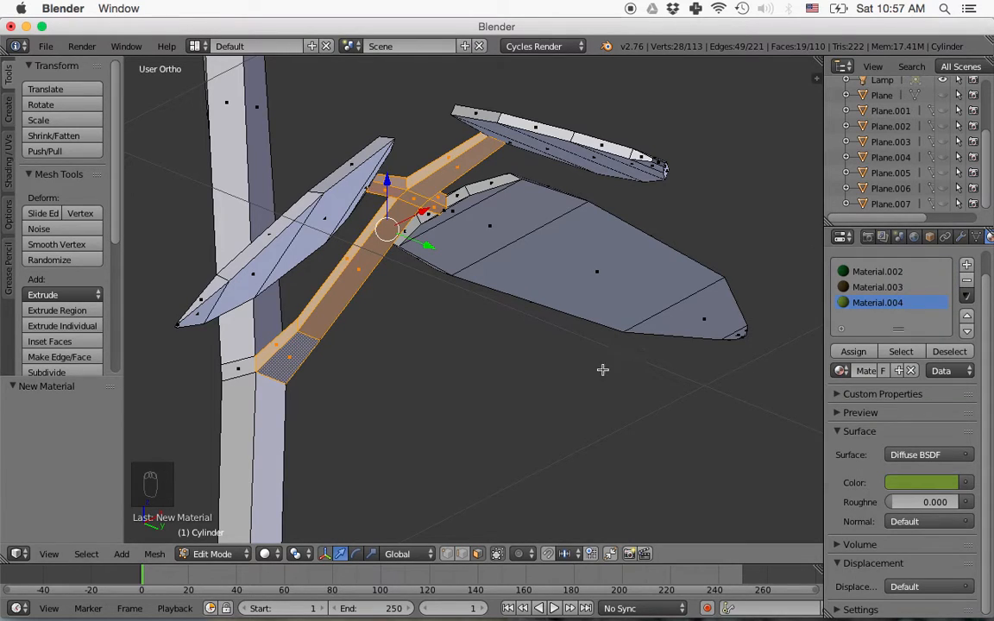
pyautogui.click(854, 353)
# Rename the three material slots to Leaf, Stem and leaf stem, in that order.
pyautogui.click(866, 273)
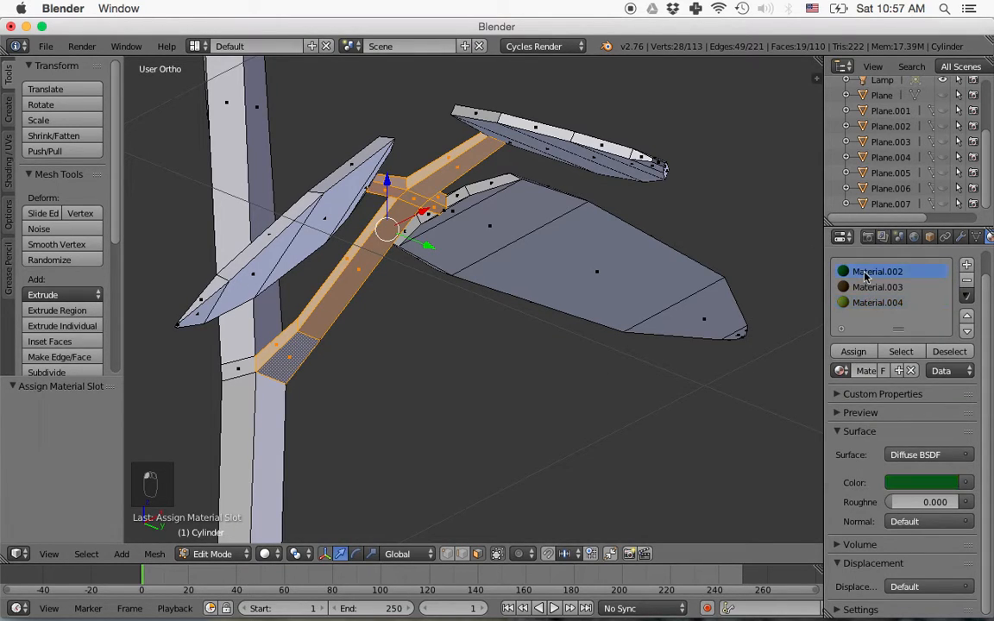
pyautogui.doubleClick(866, 273)
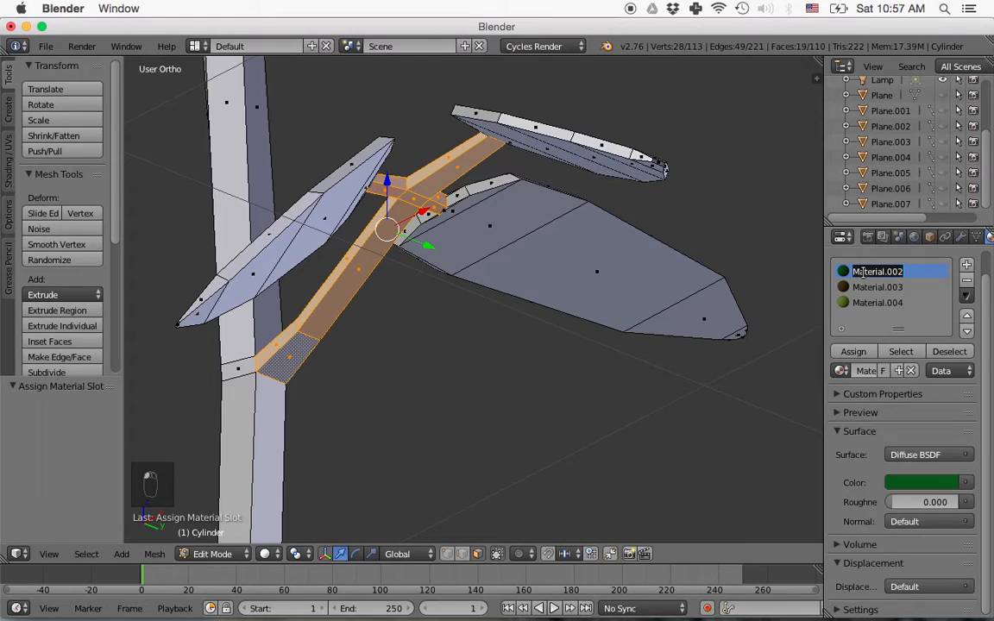
pyautogui.write('Leaf')
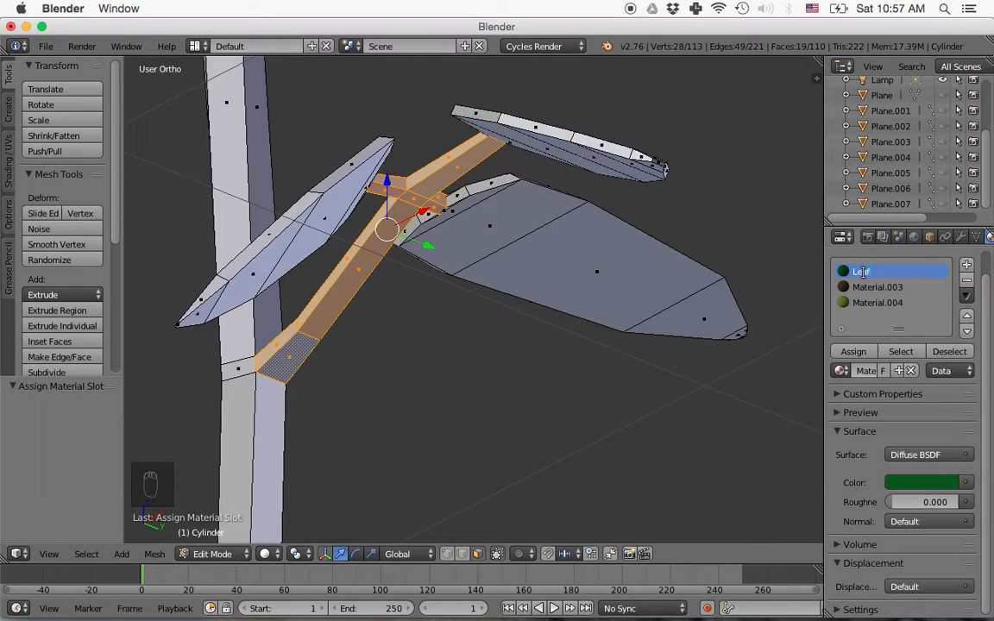
pyautogui.doubleClick(863, 288)
pyautogui.write('Stem')
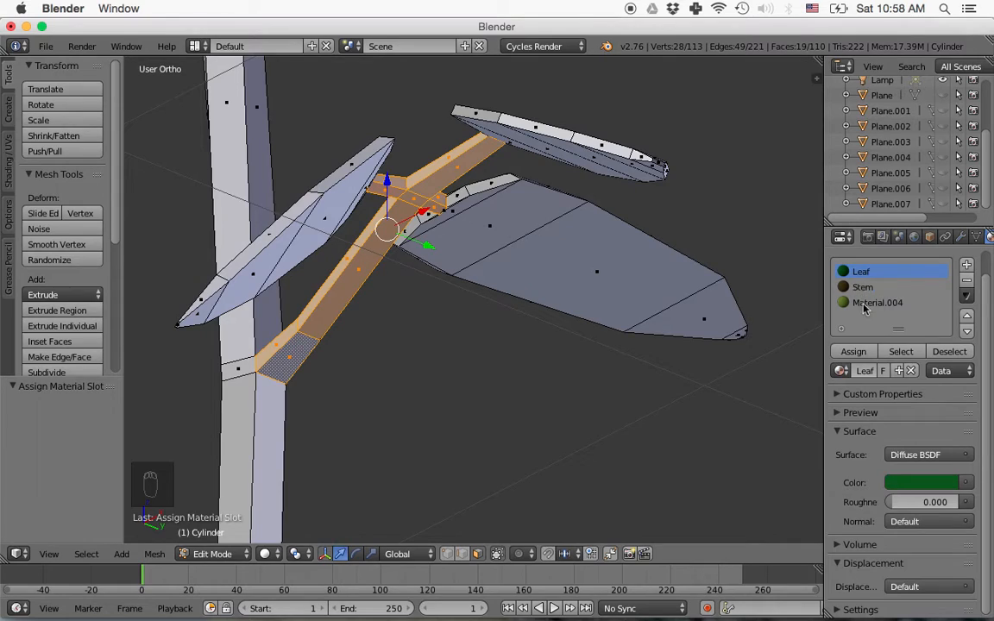
pyautogui.doubleClick(862, 303)
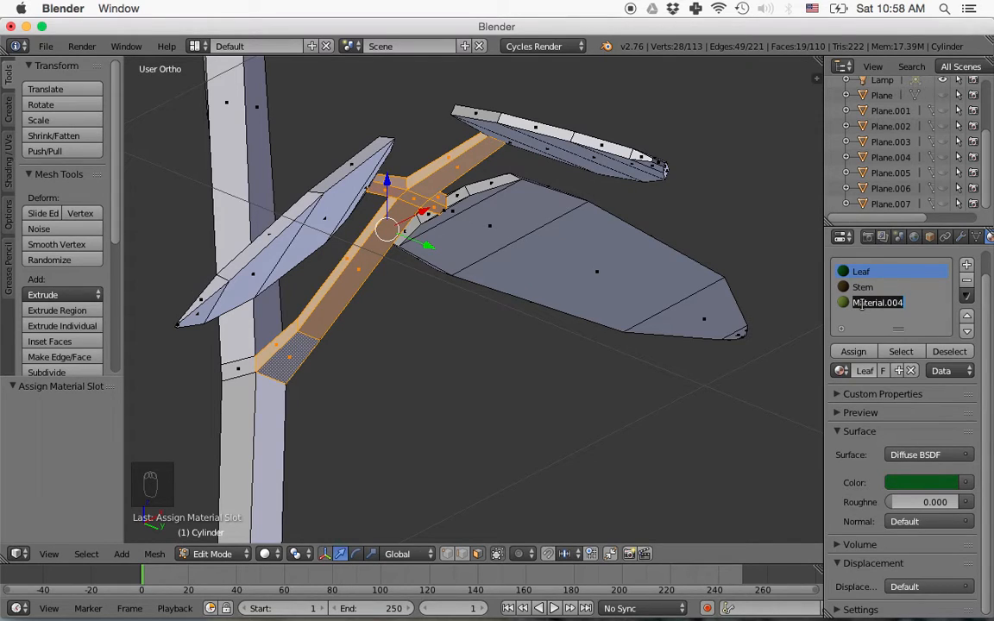
pyautogui.write('le')
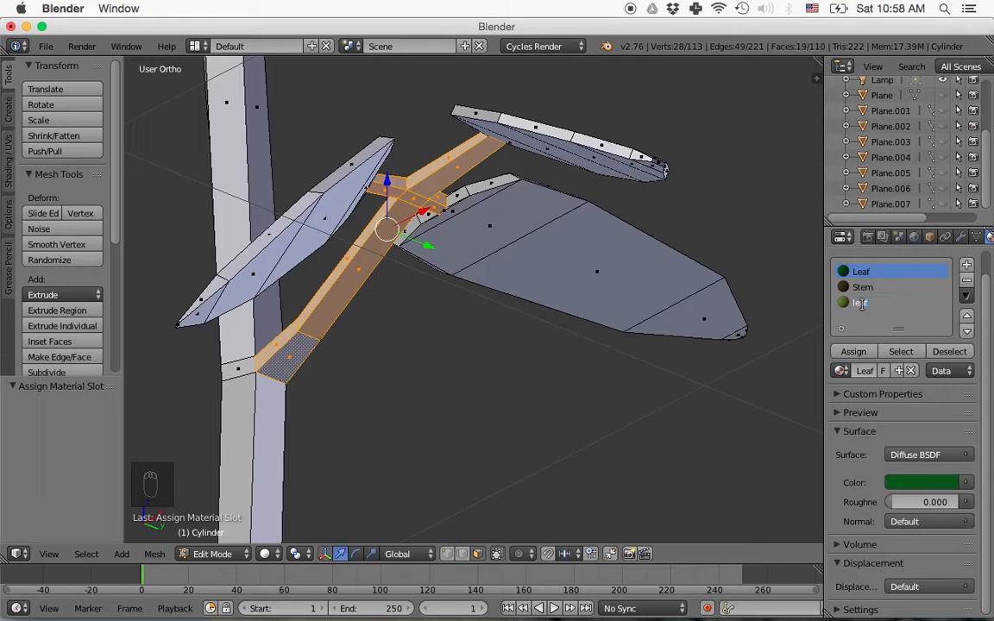
pyautogui.press('Return')
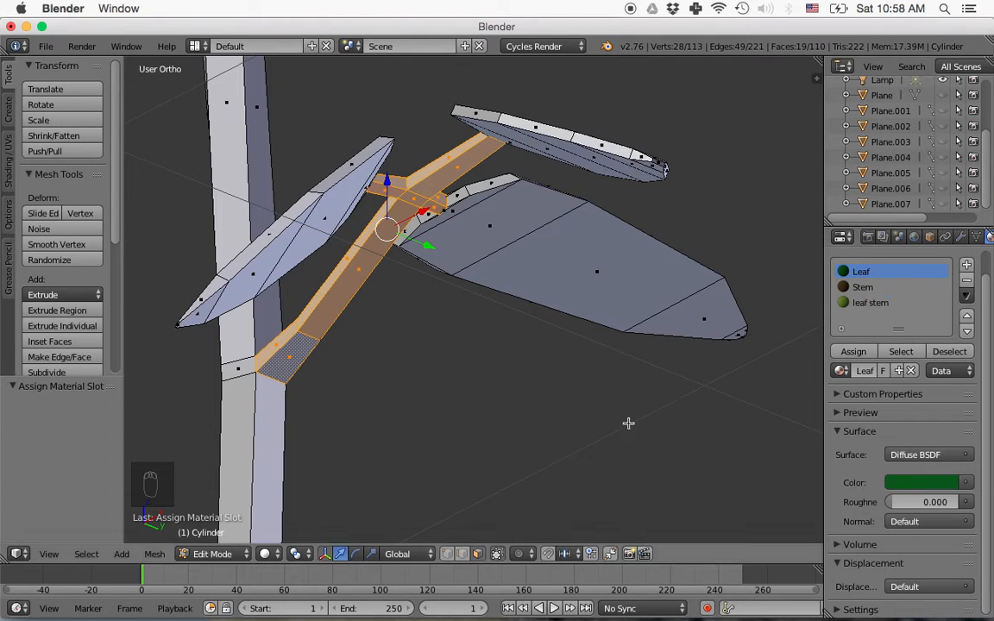
# Clear the face selection, unhide the objects Plane through Plane.007, and select the Plane object in Object Mode.
pyautogui.scroll(-4, 469, 424)
pyautogui.moveTo(482, 257); pyautogui.dragTo(690, 293, button='middle')
pyautogui.scroll(-2, 606, 390)
pyautogui.press('a')
pyautogui.moveTo(942, 204); pyautogui.dragTo(943, 95)
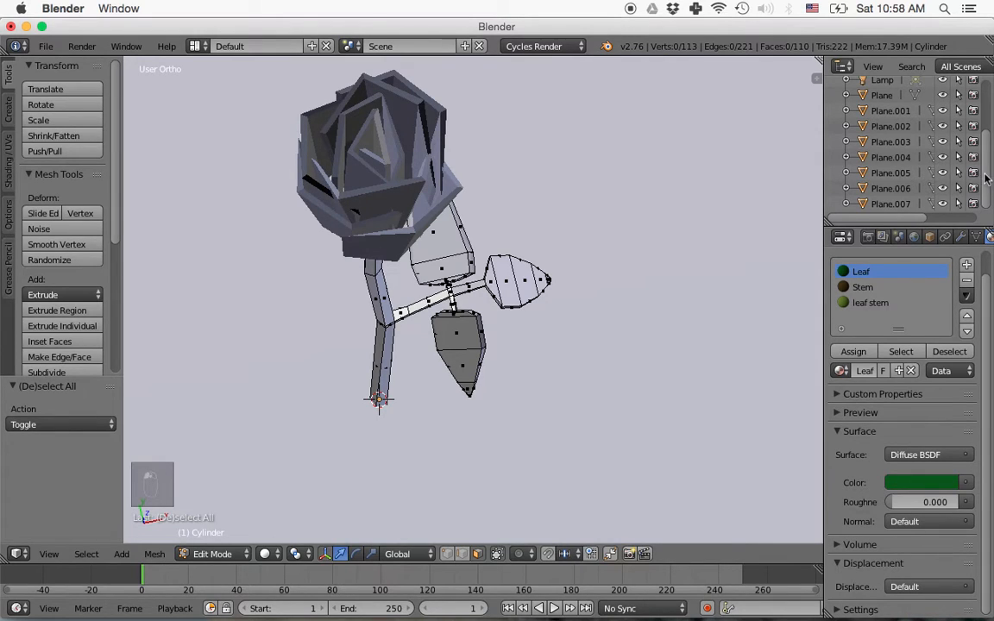
pyautogui.scroll(3, 949, 155)
pyautogui.scroll(-3, 949, 155)
pyautogui.moveTo(442, 270); pyautogui.dragTo(412, 309, button='middle')
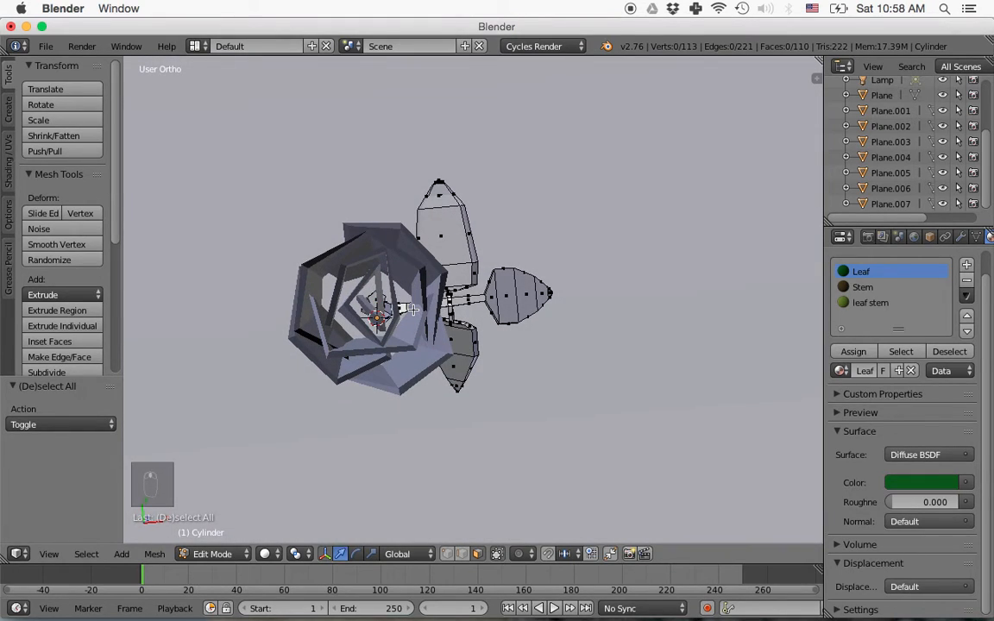
pyautogui.click(882, 95)
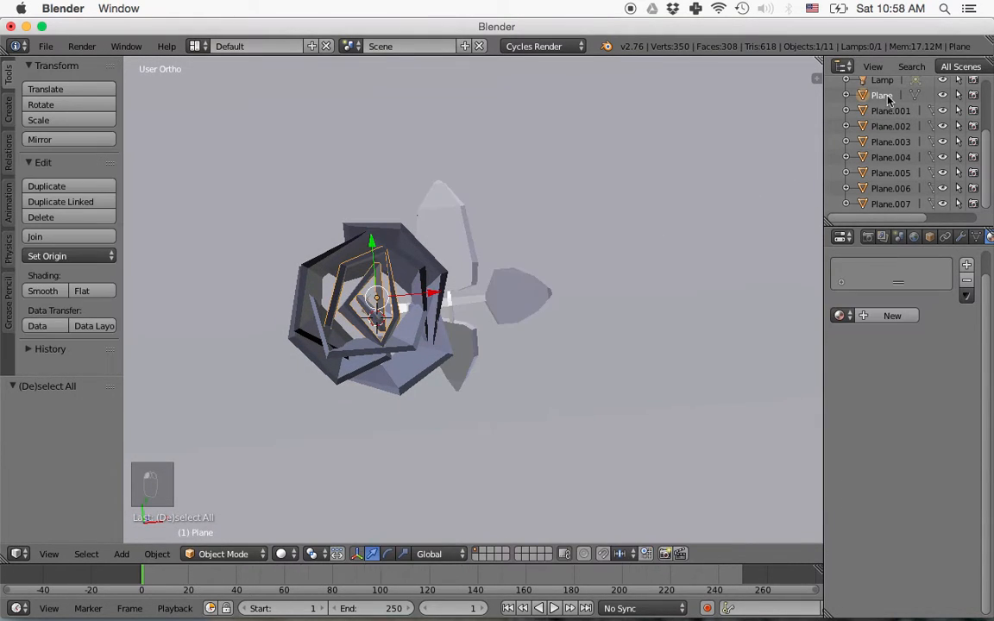
pyautogui.click(889, 204)
pyautogui.moveTo(638, 245)
pyautogui.mouseDown(button='middle')
pyautogui.moveTo(570, 204)
pyautogui.moveTo(489, 173)
pyautogui.moveTo(632, 264)
pyautogui.mouseUp(button='middle')
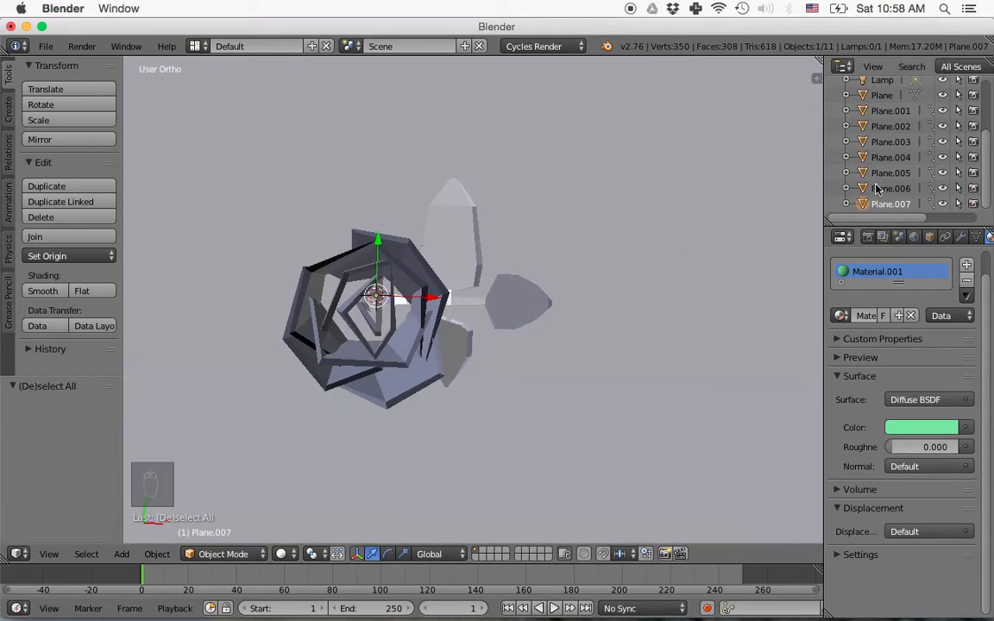
pyautogui.click(879, 189)
pyautogui.scroll(3, 888, 199)
pyautogui.keyDown('ctrl'); pyautogui.click(880, 152); pyautogui.keyUp('ctrl')
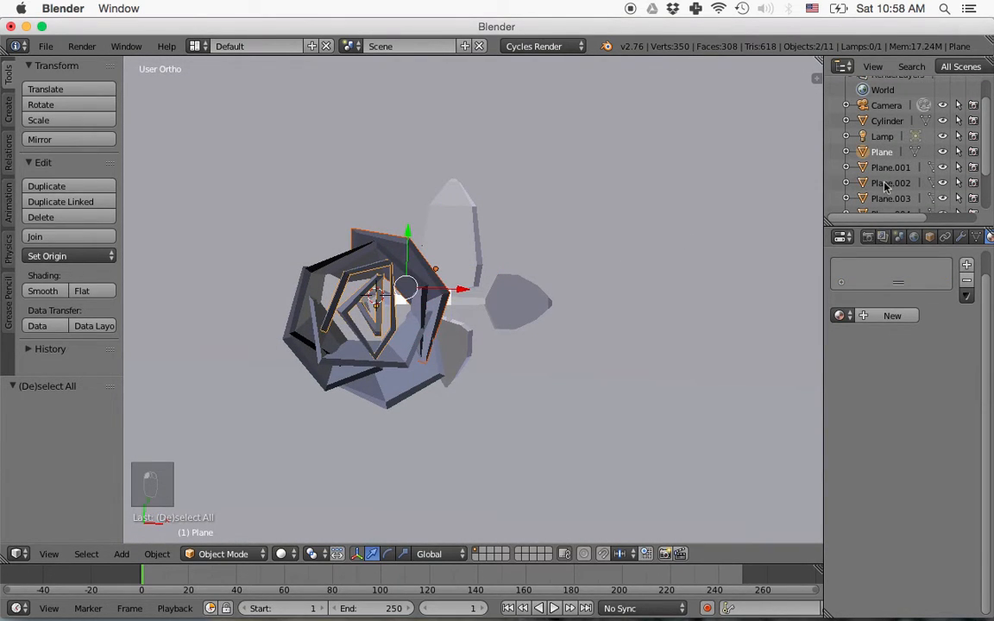
pyautogui.keyDown('ctrl'); pyautogui.click(888, 168); pyautogui.keyUp('ctrl')
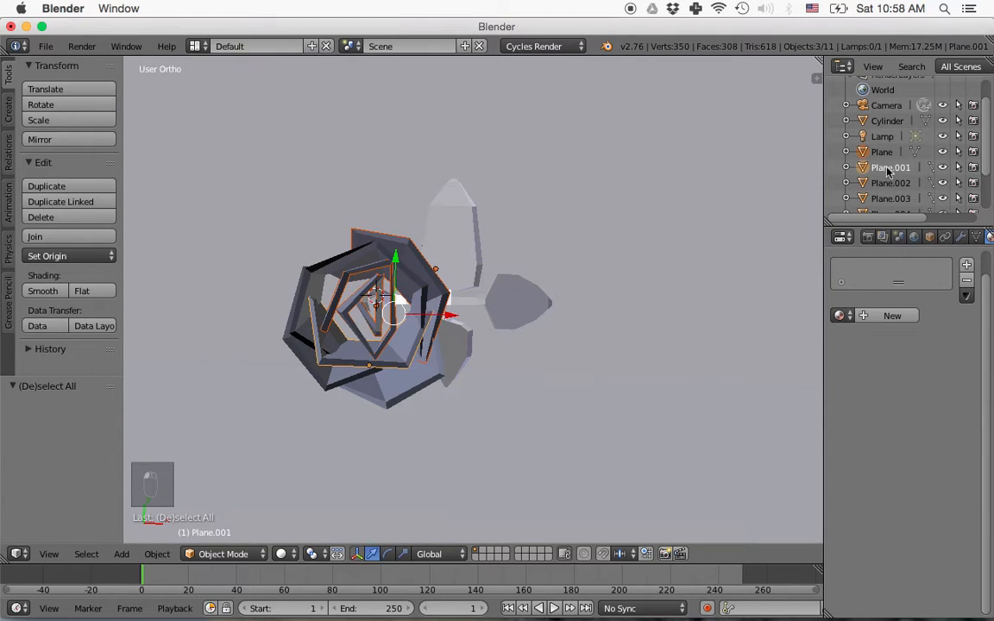
pyautogui.click(881, 152)
pyautogui.moveTo(455, 226); pyautogui.dragTo(434, 283, button='middle')
pyautogui.press('b')
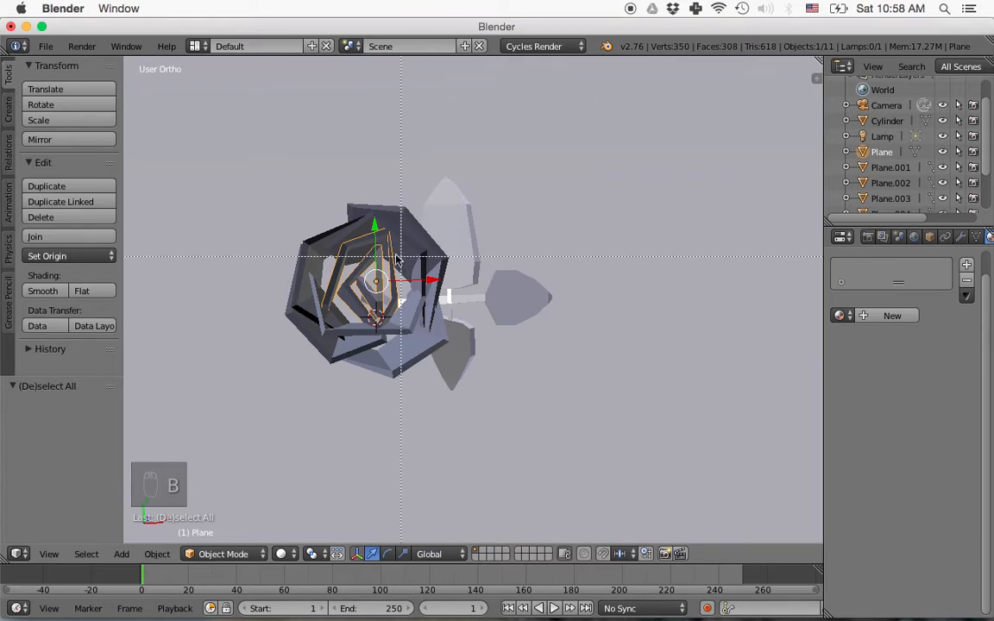
pyautogui.moveTo(292, 192); pyautogui.dragTo(421, 388)
pyautogui.moveTo(431, 323); pyautogui.dragTo(458, 262, button='middle')
pyautogui.keyDown('shift'); pyautogui.rightClick(385, 271); pyautogui.keyUp('shift')
pyautogui.keyDown('shift'); pyautogui.rightClick(385, 280); pyautogui.keyUp('shift')
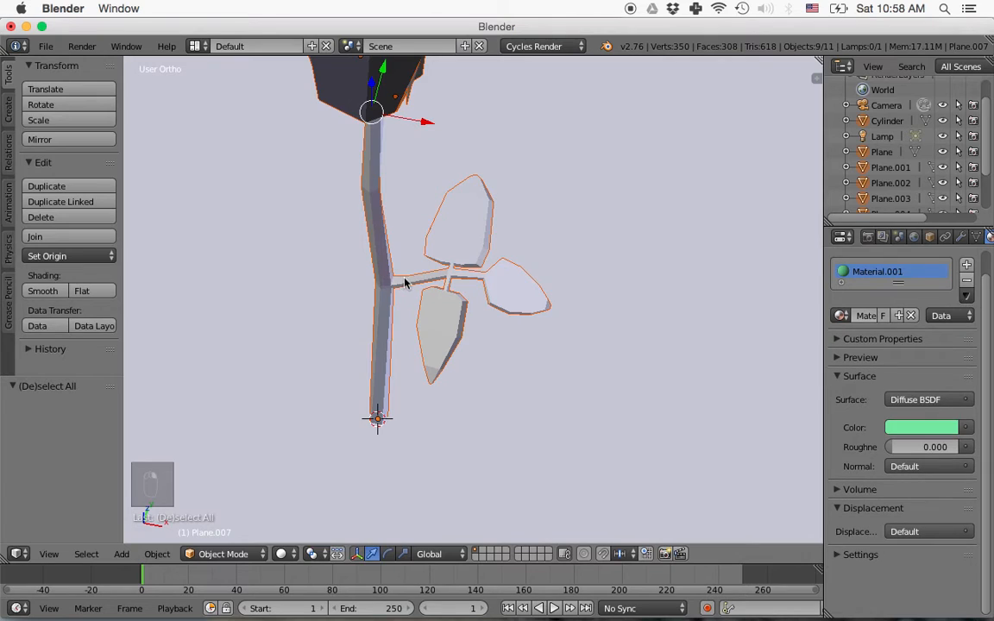
# Select all seven rose petal objects together, leaving out the stem and the backdrop.
pyautogui.moveTo(415, 267); pyautogui.dragTo(353, 303, button='middle')
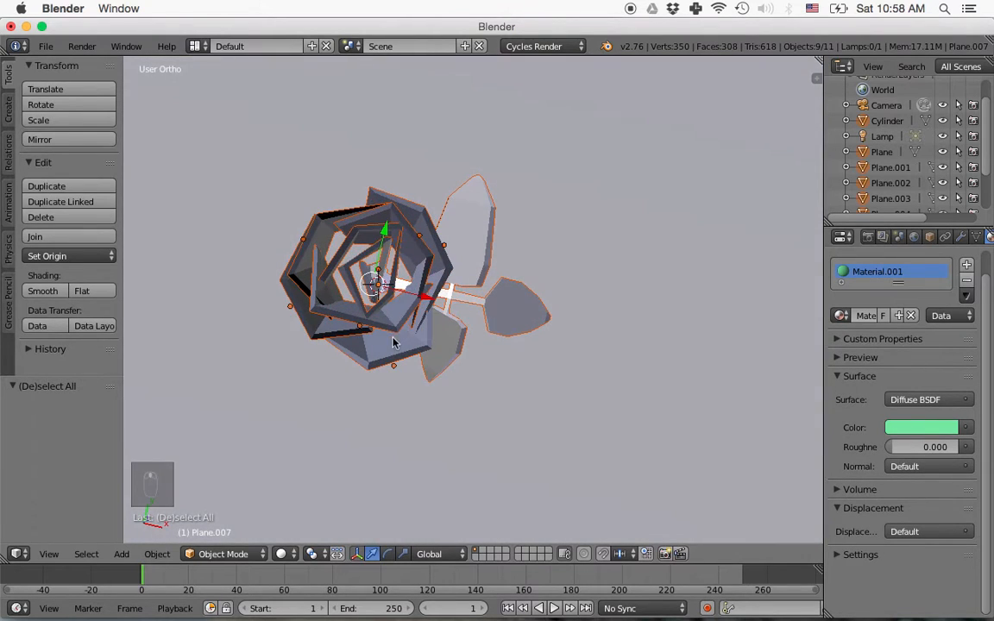
pyautogui.rightClick(393, 349)
pyautogui.keyDown('shift'); pyautogui.rightClick(302, 307); pyautogui.keyUp('shift')
pyautogui.keyDown('shift'); pyautogui.rightClick(298, 276); pyautogui.keyUp('shift')
pyautogui.keyDown('shift'); pyautogui.rightClick(302, 239); pyautogui.keyUp('shift')
pyautogui.keyDown('shift'); pyautogui.rightClick(322, 260); pyautogui.keyUp('shift')
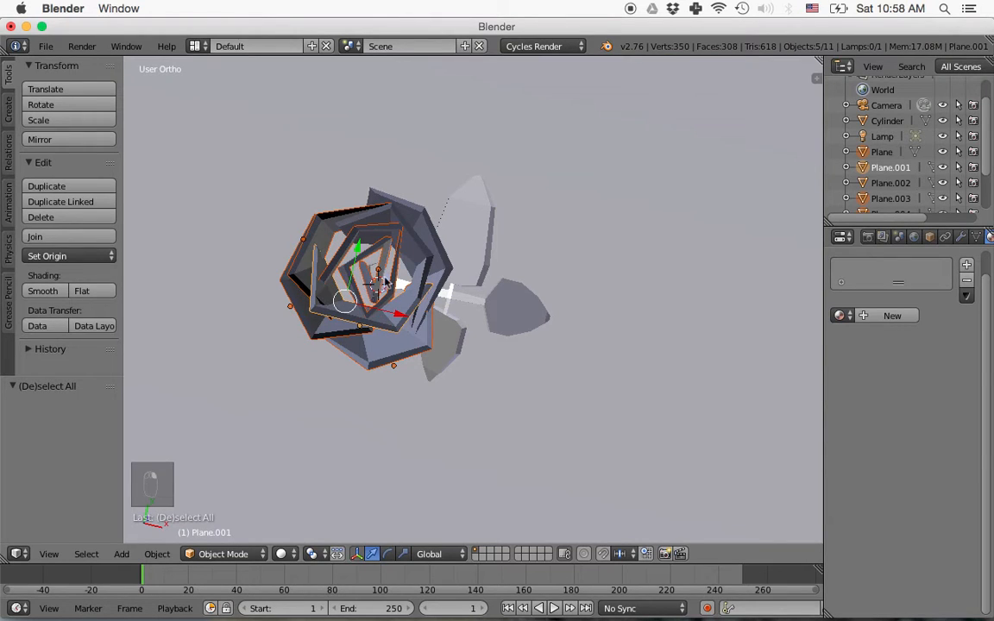
pyautogui.keyDown('shift'); pyautogui.rightClick(420, 259); pyautogui.keyUp('shift')
pyautogui.keyDown('shift'); pyautogui.rightClick(412, 214); pyautogui.keyUp('shift')
pyautogui.moveTo(456, 318); pyautogui.dragTo(419, 313, button='middle')
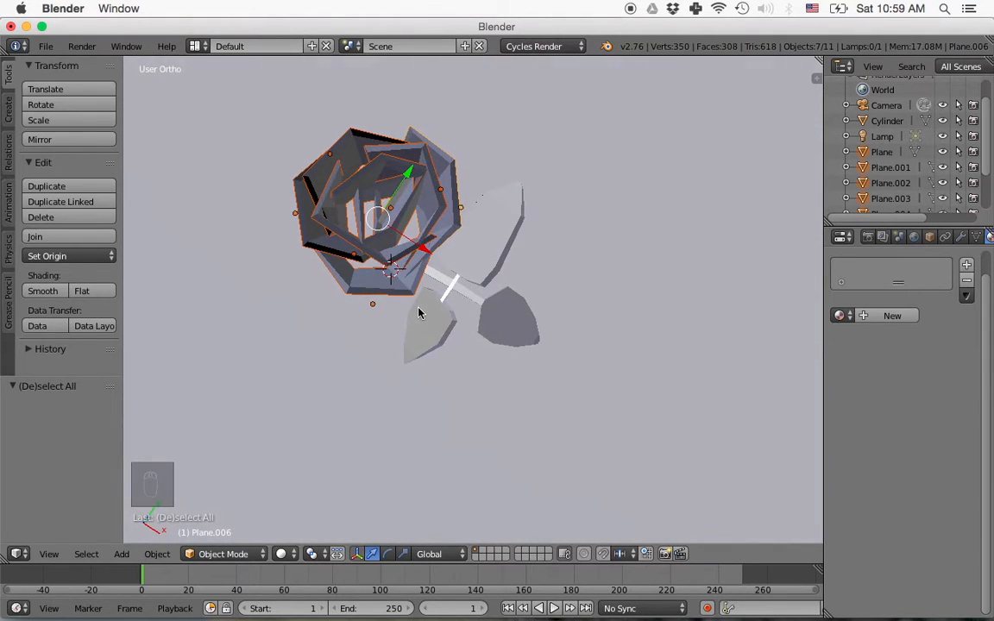
# Create a diffuse material named Rose Petal on the active petal and set its color to deep red.
pyautogui.click(889, 319)
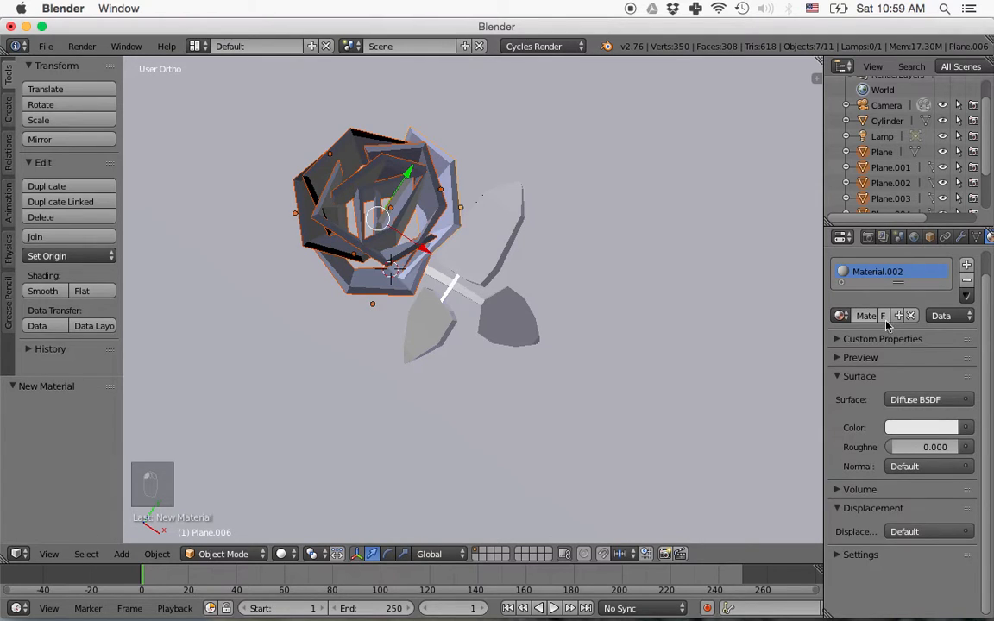
pyautogui.doubleClick(864, 274)
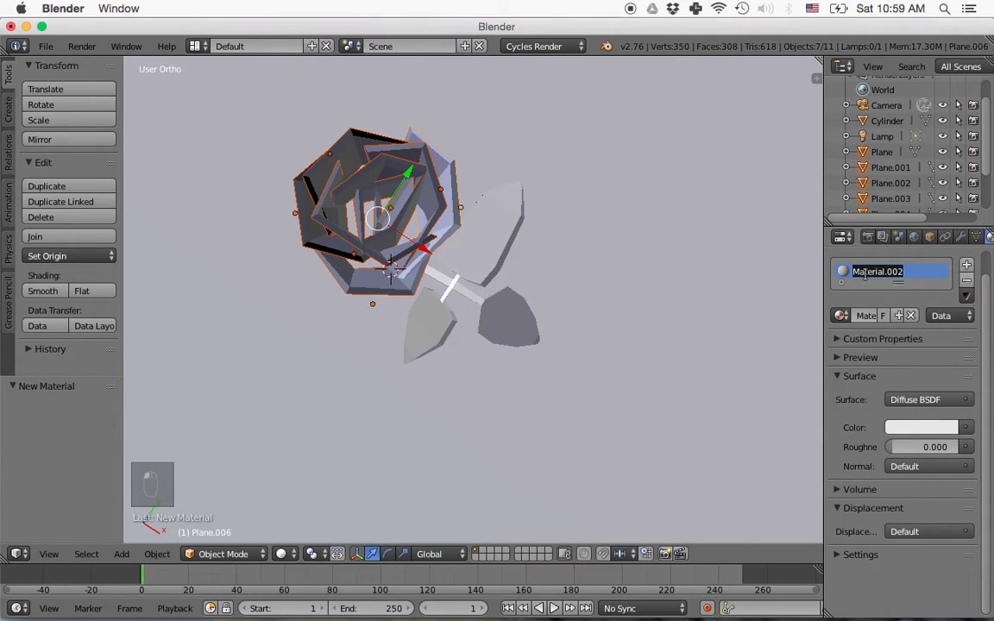
pyautogui.write('Rose Petal')
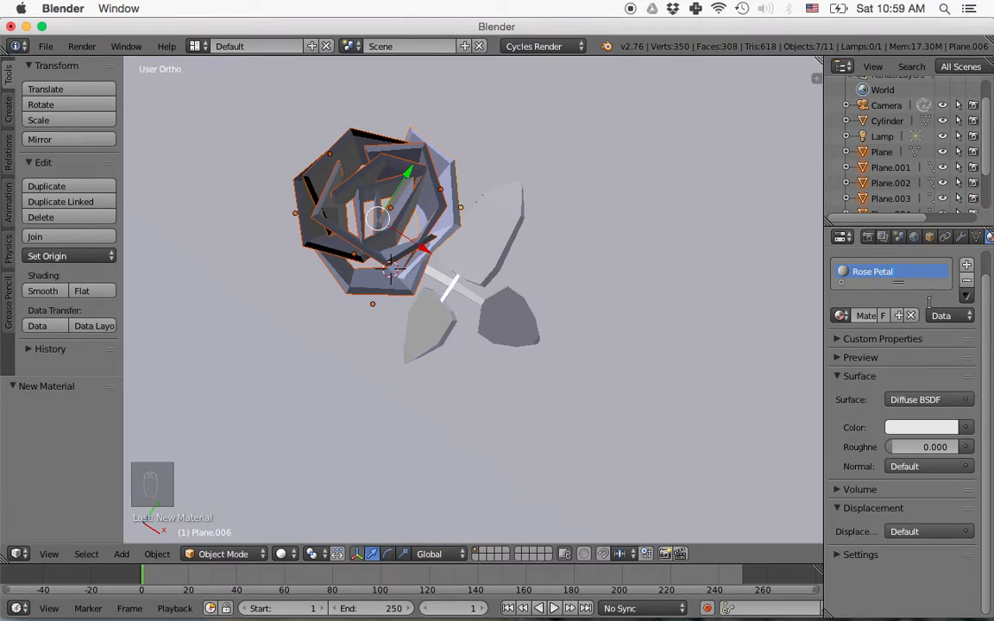
pyautogui.click(910, 431)
pyautogui.moveTo(895, 312)
pyautogui.mouseDown()
pyautogui.moveTo(871, 319)
pyautogui.moveTo(882, 319)
pyautogui.mouseUp()
pyautogui.moveTo(945, 237); pyautogui.dragTo(946, 250)
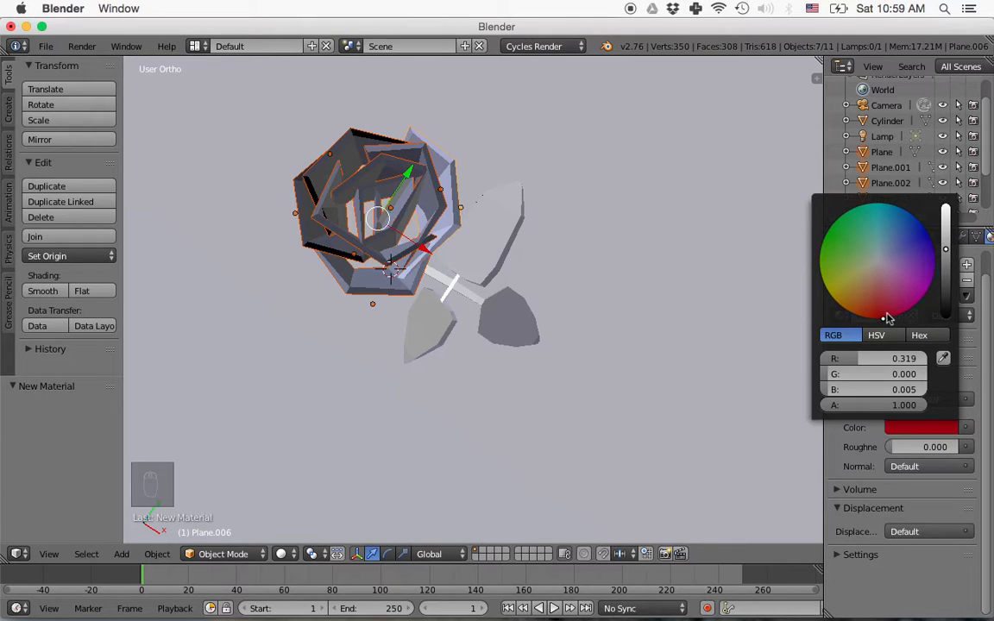
pyautogui.moveTo(888, 319); pyautogui.dragTo(898, 316)
pyautogui.moveTo(946, 254); pyautogui.dragTo(946, 261)
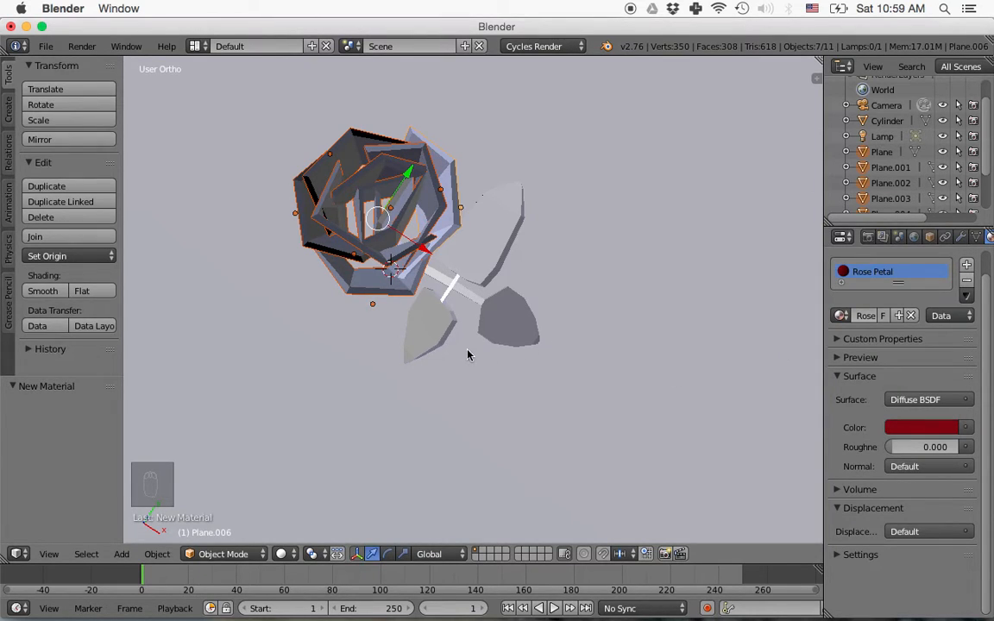
# Add a mesh plane, raise it above the ground, and move it about 5.6 units along negative Y in front of the rose.
pyautogui.press('KP_1')
pyautogui.moveTo(571, 234); pyautogui.dragTo(531, 267, button='middle')
pyautogui.scroll(-4, 544, 269)
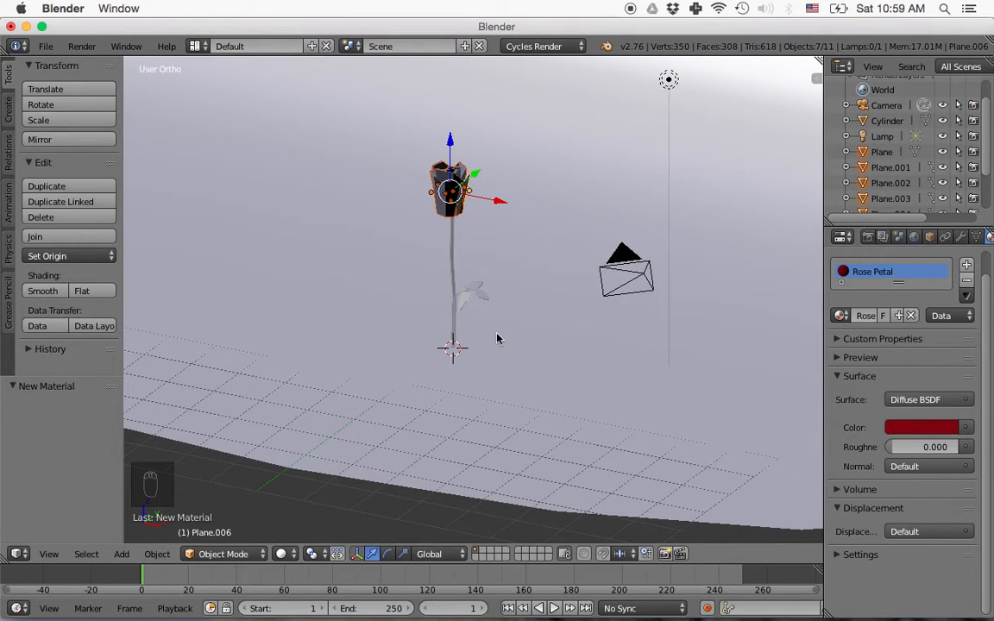
pyautogui.hotkey('shift', 'a')
pyautogui.moveTo(497, 336)
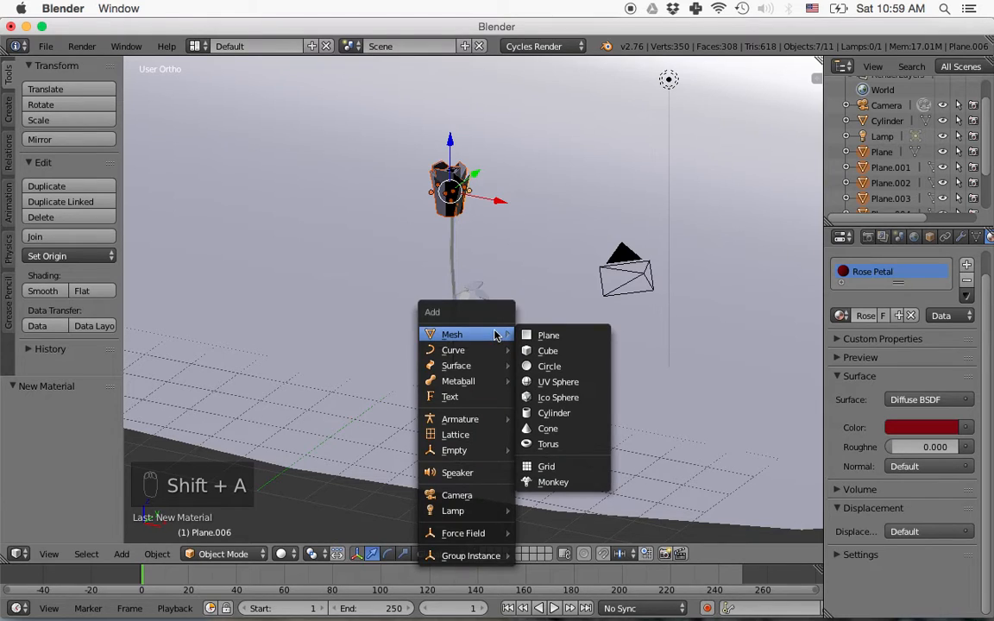
pyautogui.click(544, 335)
pyautogui.moveTo(453, 302); pyautogui.dragTo(501, 91)
pyautogui.moveTo(582, 178); pyautogui.dragTo(525, 223, button='middle')
pyautogui.moveTo(524, 223); pyautogui.dragTo(244, 166)
pyautogui.moveTo(244, 167); pyautogui.dragTo(425, 192, button='middle')
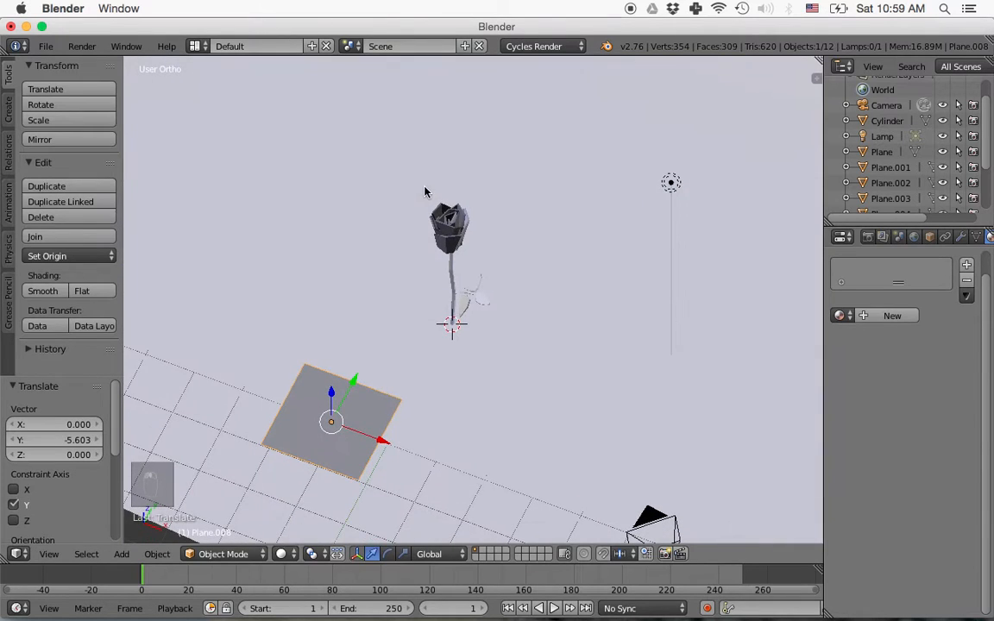
# Scale the new plane up by about 2.45 and rotate it about 50 degrees around X to tilt it toward the rose.
pyautogui.press('s')
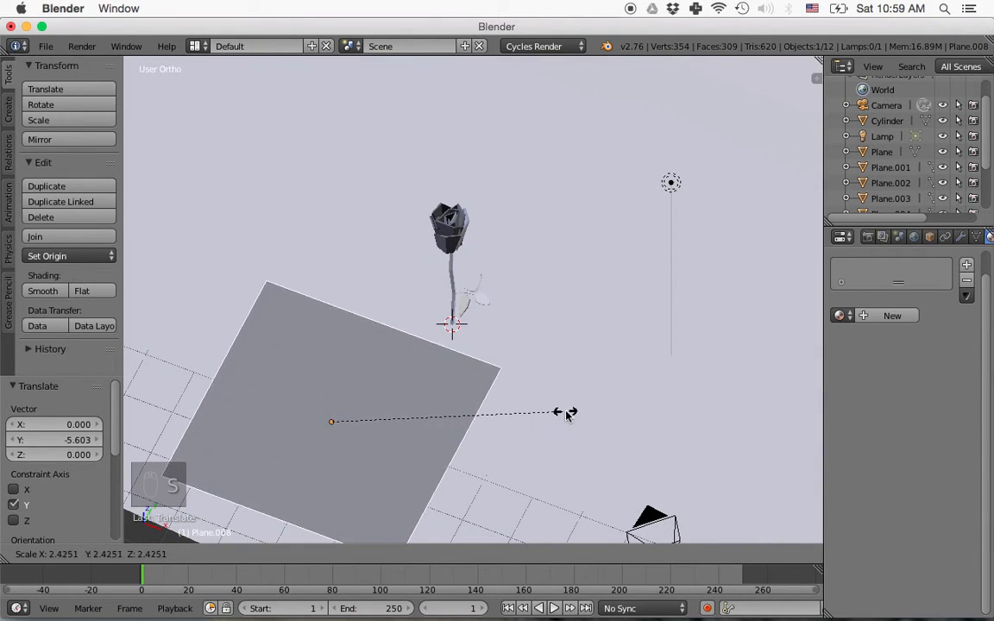
pyautogui.click(562, 414)
pyautogui.moveTo(564, 414); pyautogui.dragTo(484, 324, button='middle')
pyautogui.press('r')
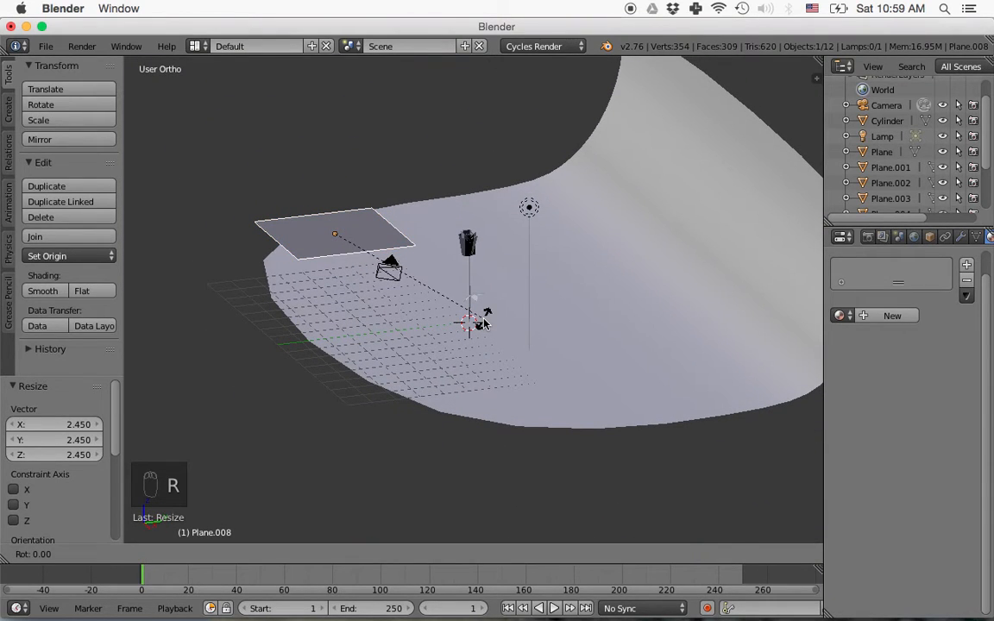
pyautogui.press('x')
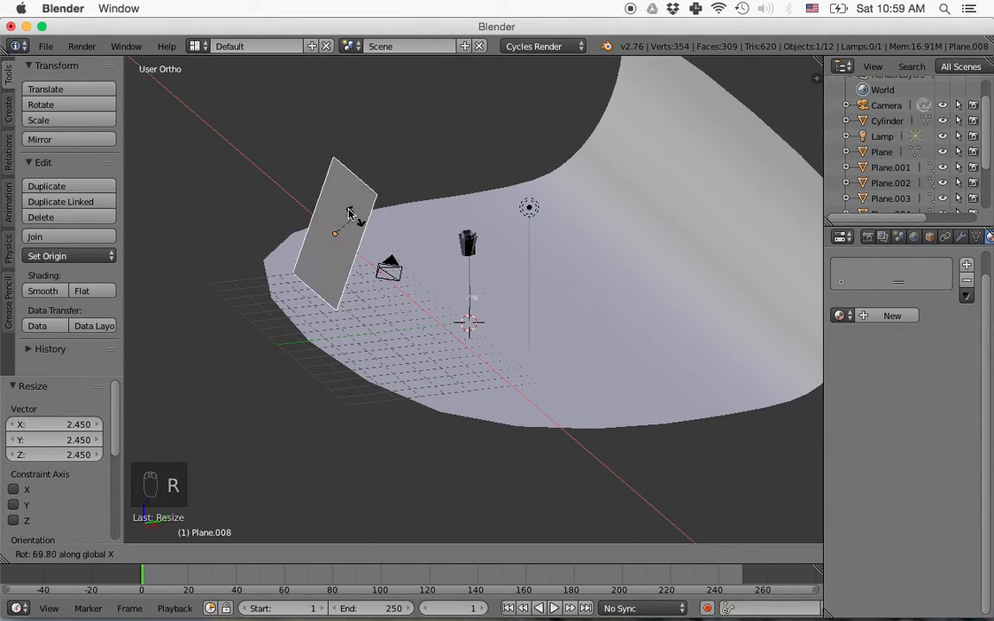
pyautogui.click(380, 222)
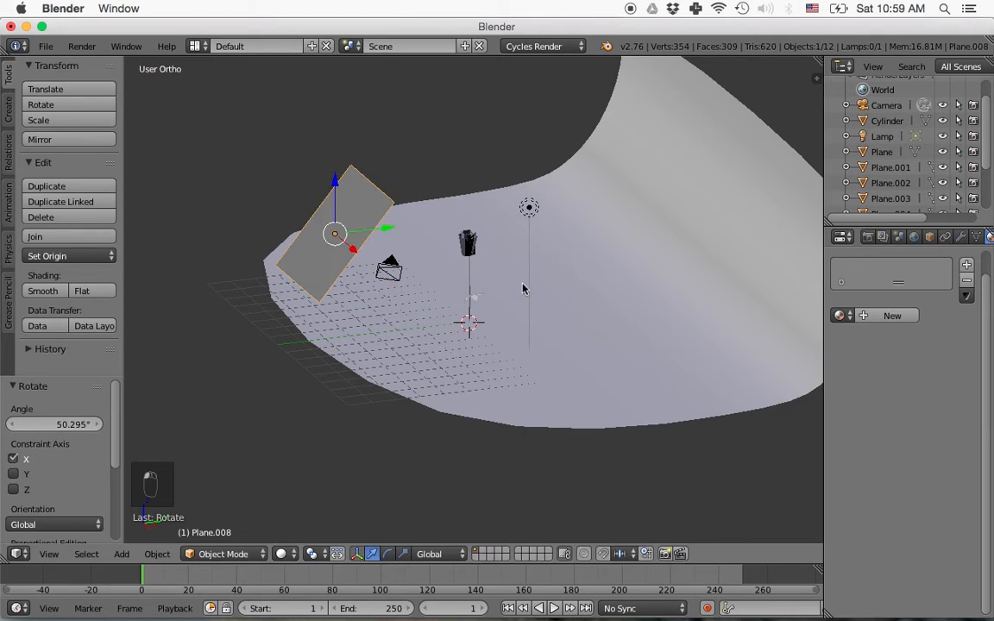
# Give the tilted plane a new material with an Emission surface and set its strength to 20.
pyautogui.click(888, 316)
pyautogui.click(915, 399)
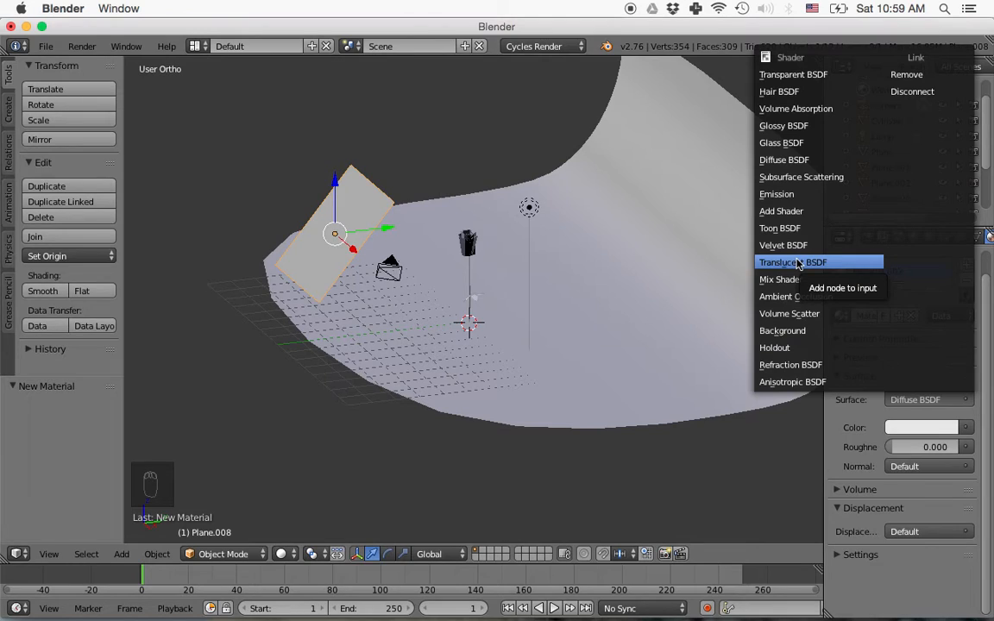
pyautogui.click(777, 194)
pyautogui.click(932, 447)
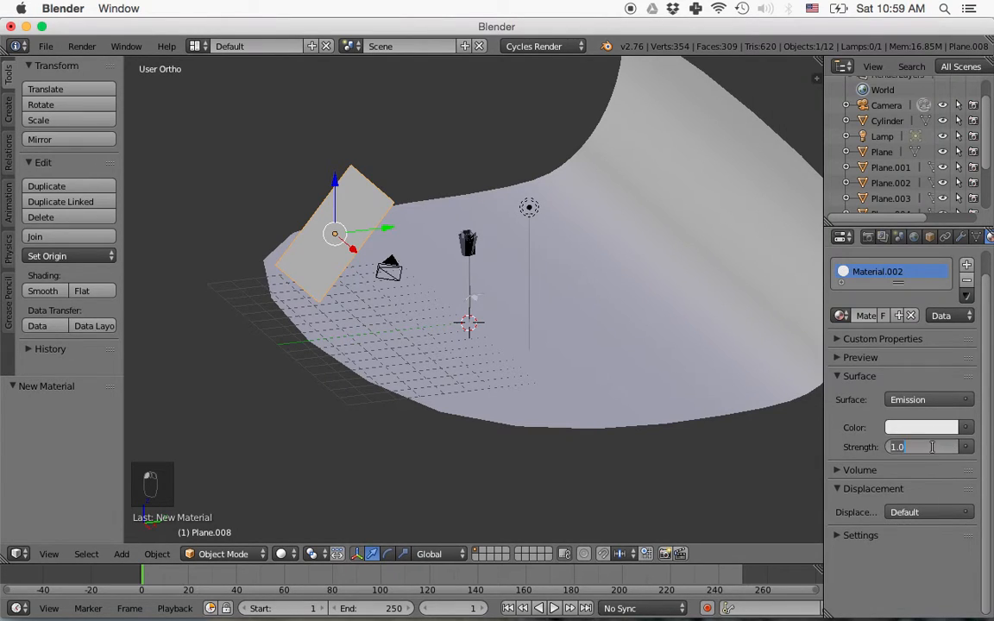
pyautogui.write('20')
pyautogui.press('Return')
# Check the framing of the rose through the scene camera.
pyautogui.moveTo(526, 395); pyautogui.dragTo(579, 392, button='middle')
pyautogui.press('KP_0')
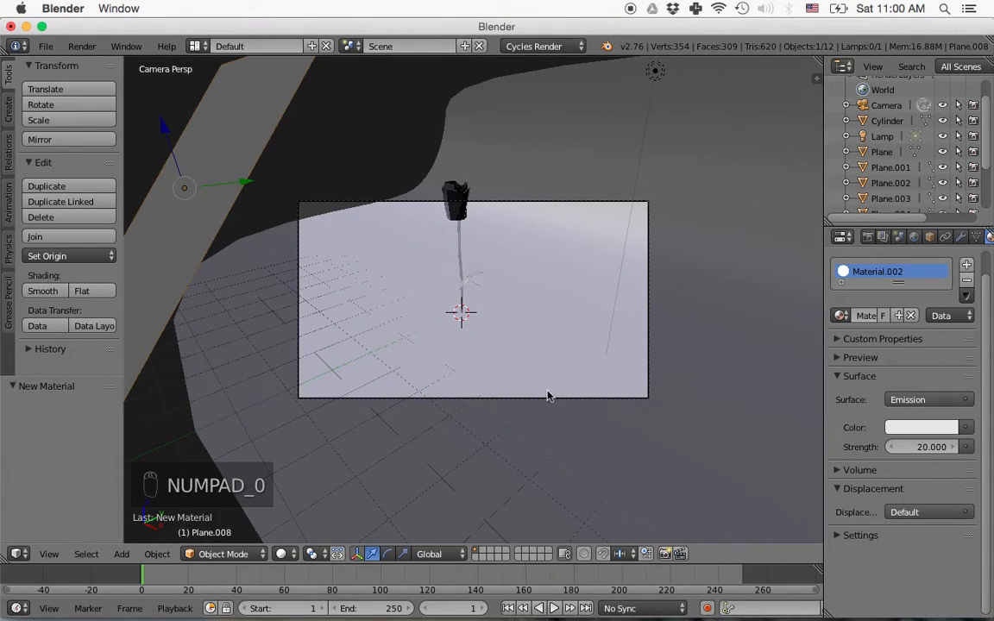
pyautogui.scroll(2, 547, 396)
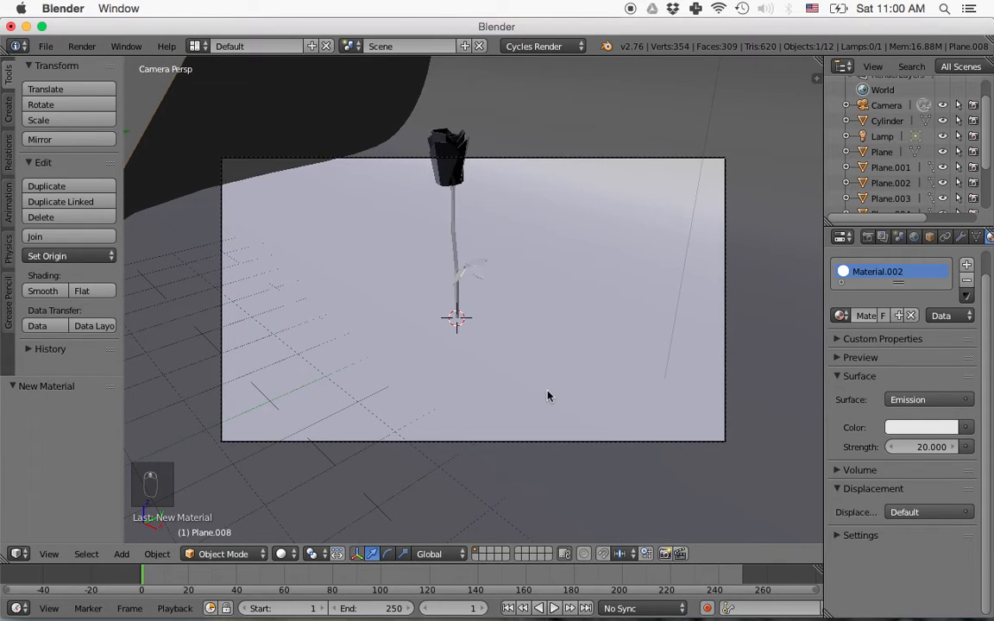
pyautogui.scroll(3, 548, 396)
pyautogui.scroll(-2, 548, 396)
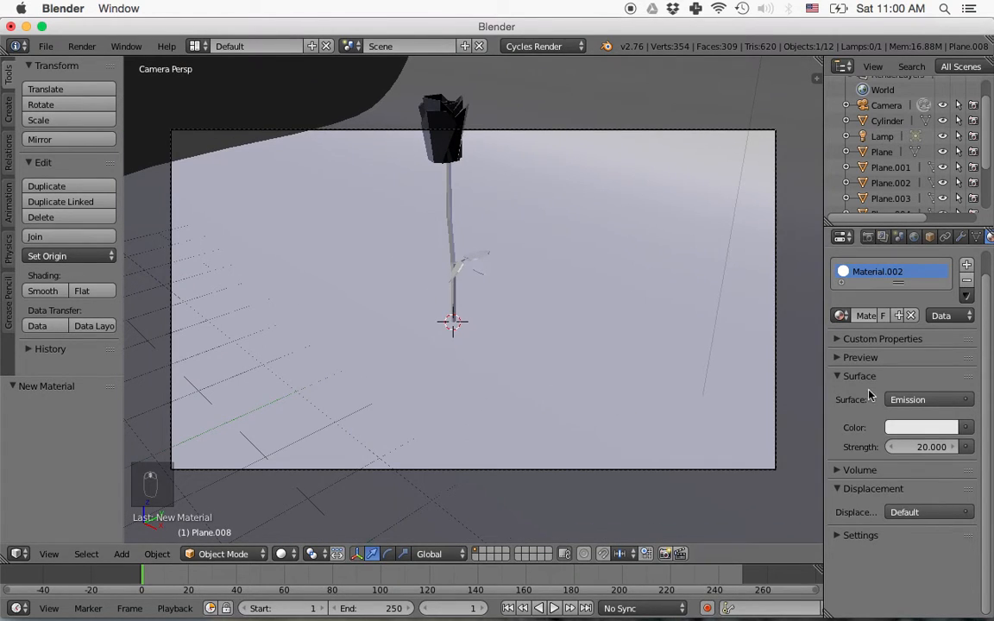
# Lock the camera to the view and orbit it around the rose for a new viewing angle.
pyautogui.moveTo(824, 390); pyautogui.dragTo(859, 397)
pyautogui.press('n')
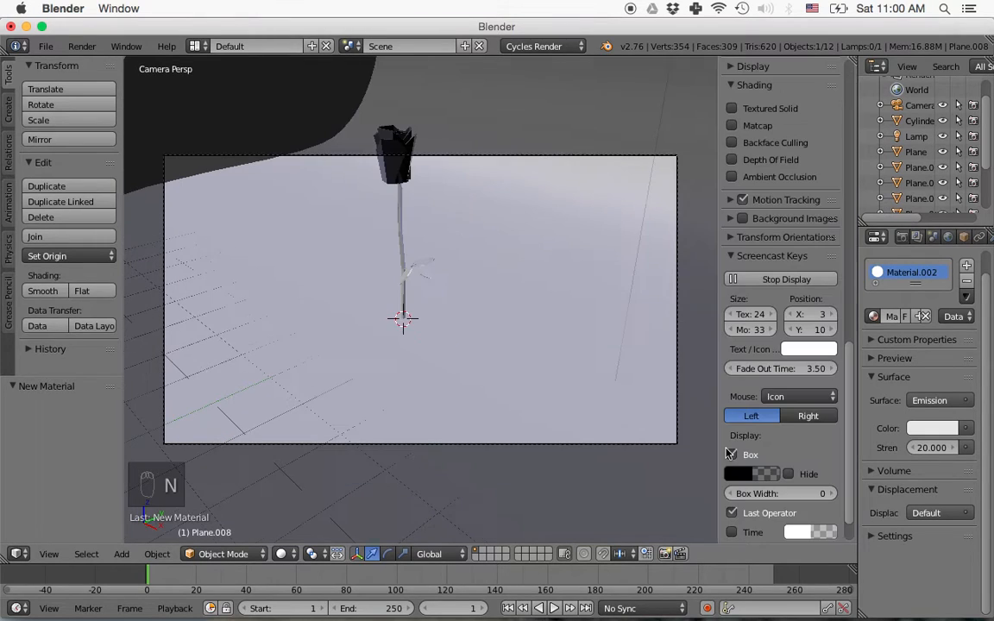
pyautogui.scroll(12, 759, 380)
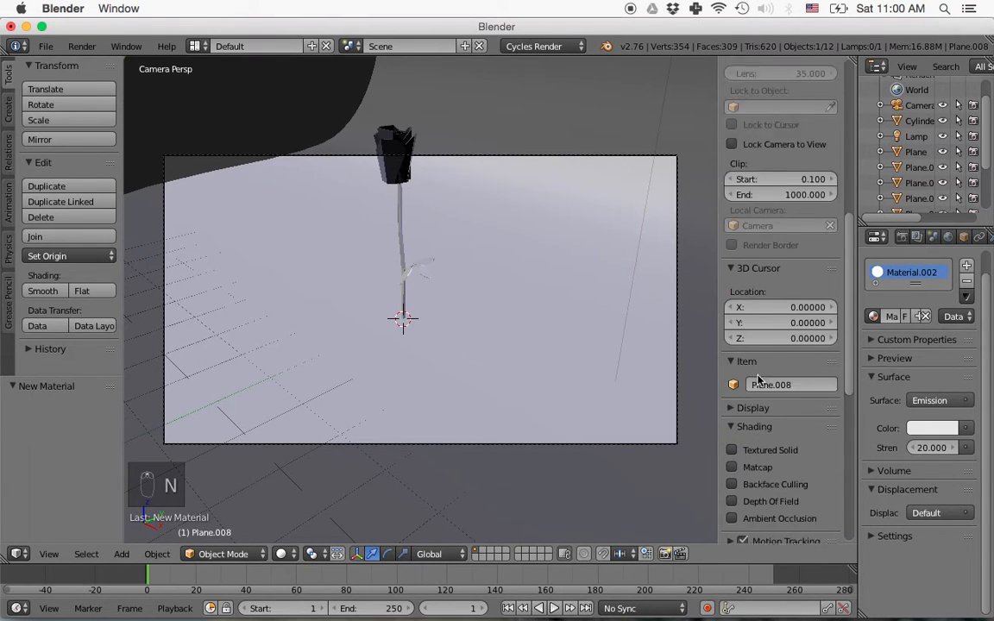
pyautogui.scroll(4, 755, 371)
pyautogui.click(731, 393)
pyautogui.moveTo(473, 362); pyautogui.dragTo(458, 347, button='middle')
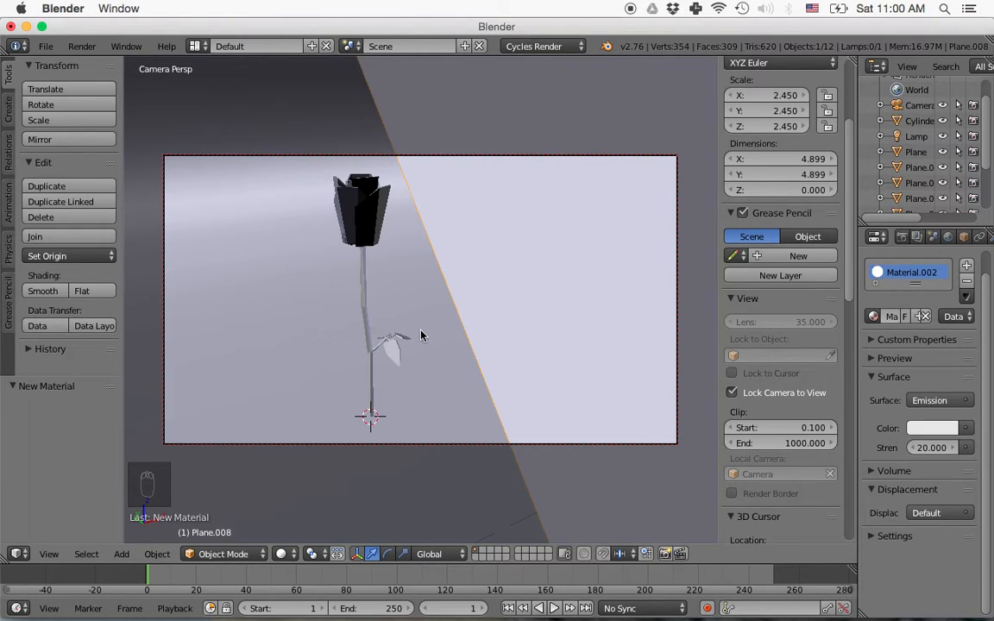
pyautogui.press('n')
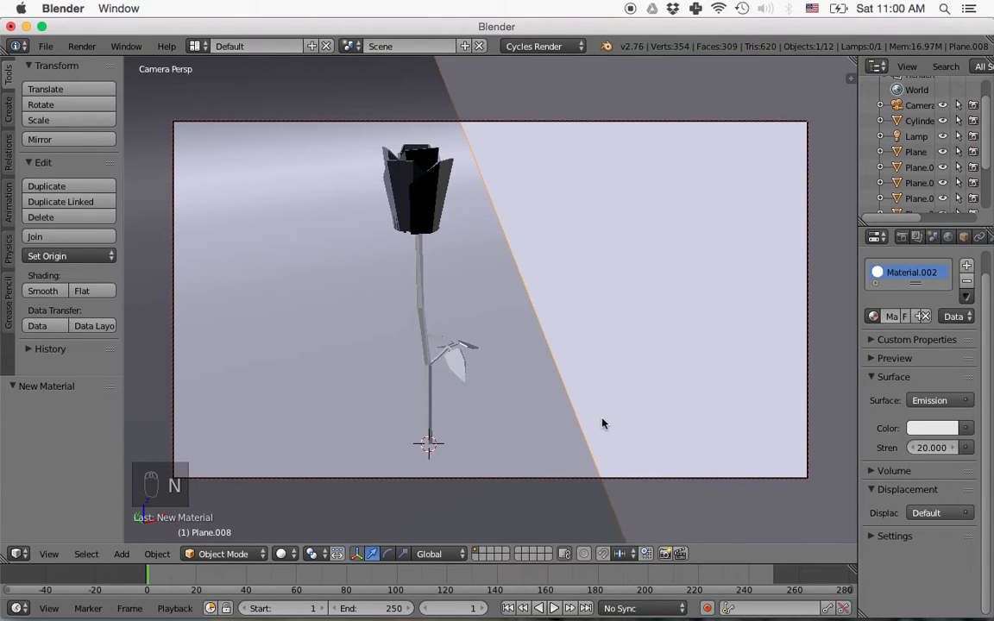
# Raise the emission plane and move it about 2.17 units along negative Y, farther from the rose.
pyautogui.press('KP_1')
pyautogui.moveTo(447, 127); pyautogui.dragTo(449, 61)
pyautogui.moveTo(643, 257); pyautogui.dragTo(480, 258, button='middle')
pyautogui.moveTo(274, 146); pyautogui.dragTo(177, 158)
pyautogui.moveTo(258, 241); pyautogui.dragTo(532, 292, button='middle')
pyautogui.press('KP_0')
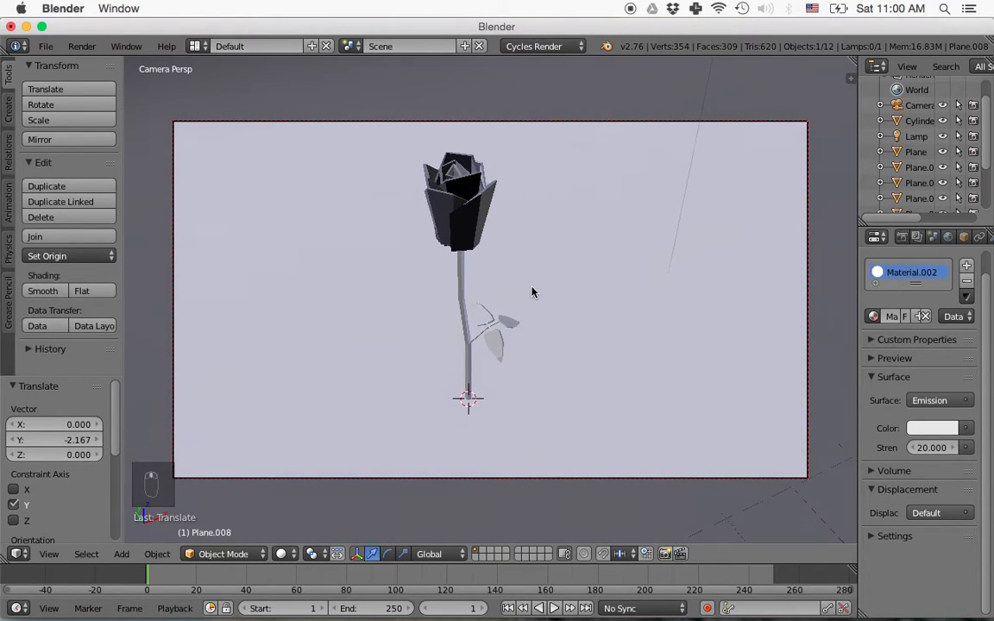
# Frame the whole rose closer in the camera, slightly off-center, with its base near the frame's lower edge.
pyautogui.scroll(1, 539, 302)
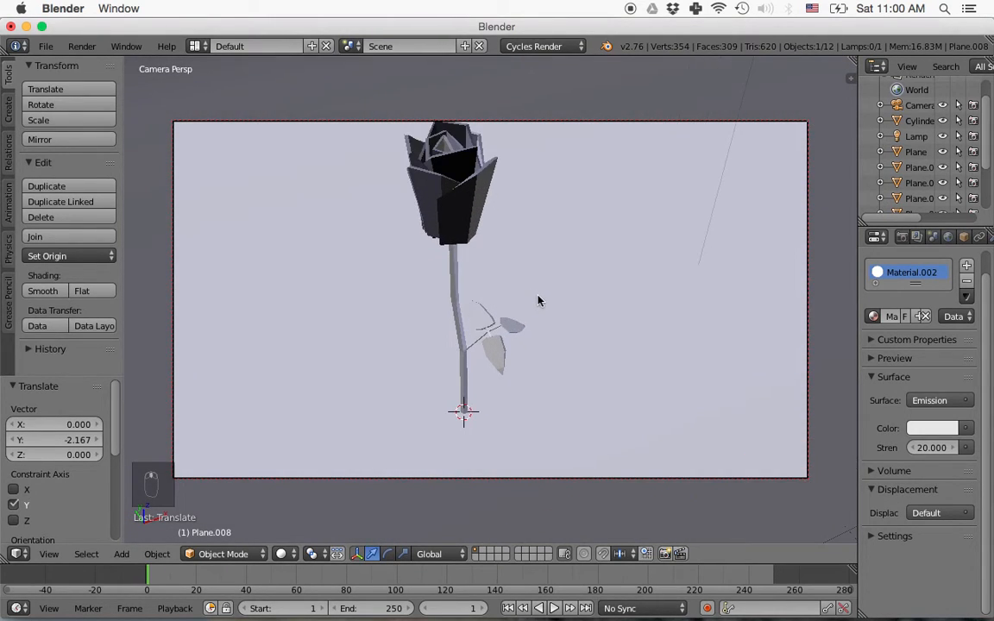
pyautogui.scroll(1, 539, 300)
pyautogui.keyDown('shift'); pyautogui.moveTo(524, 297); pyautogui.dragTo(524, 309, button='middle'); pyautogui.keyUp('shift')
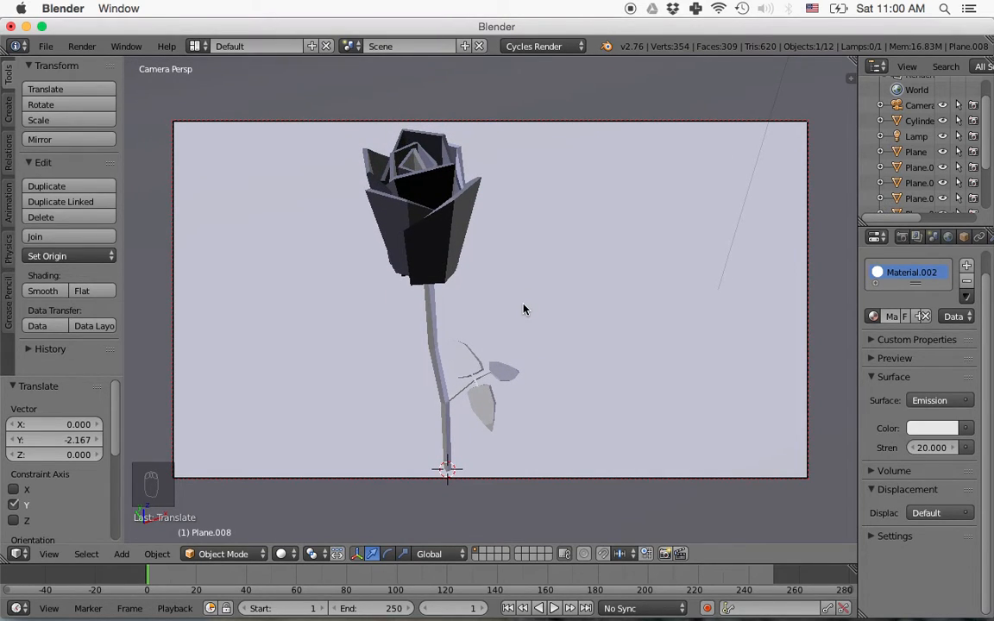
pyautogui.scroll(-1, 524, 309)
pyautogui.keyDown('shift'); pyautogui.moveTo(524, 300); pyautogui.dragTo(515, 316, button='middle'); pyautogui.keyUp('shift')
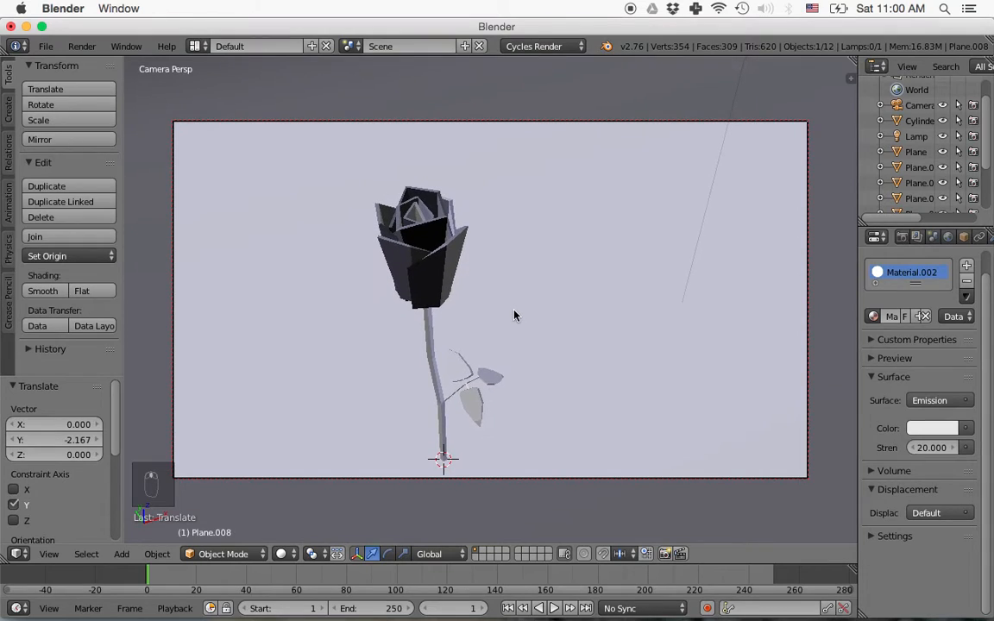
# Review the render sampling settings, then make a test render of the scene and return to the model.
pyautogui.click(904, 237)
pyautogui.scroll(-10, 919, 431)
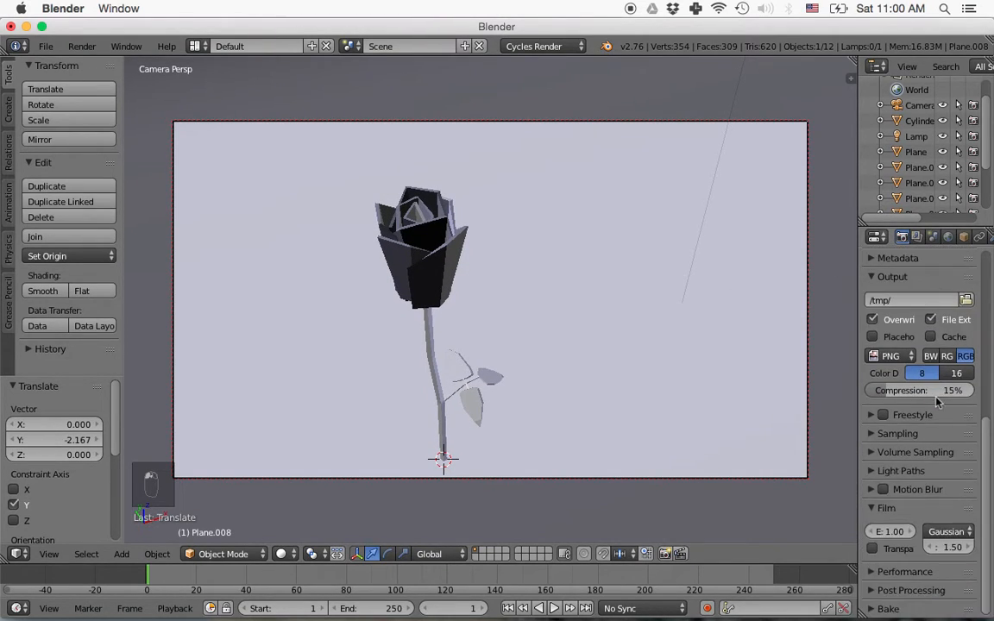
pyautogui.click(917, 434)
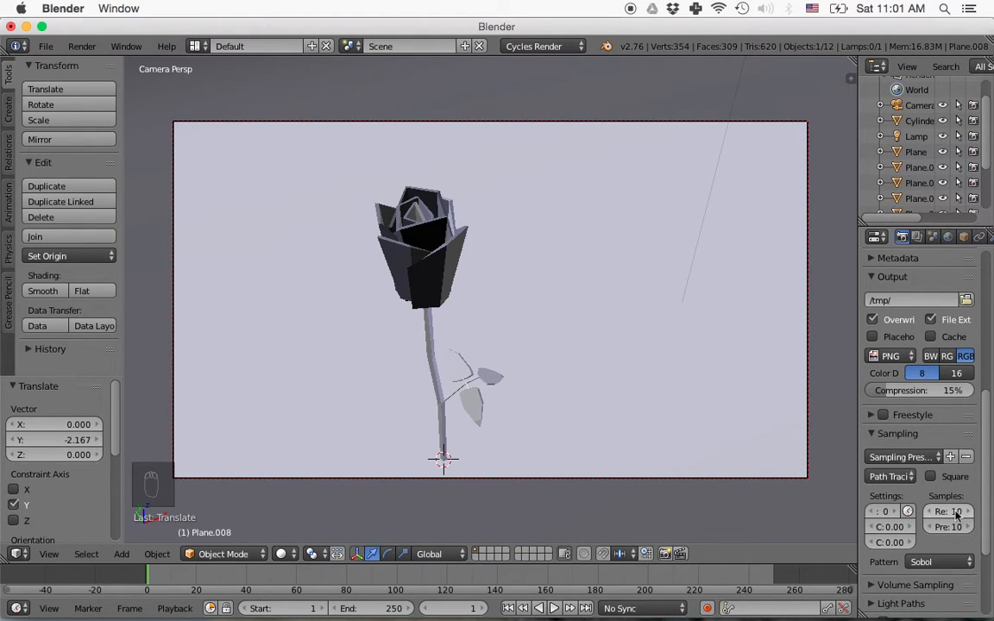
pyautogui.scroll(2, 907, 469)
pyautogui.scroll(8, 906, 469)
pyautogui.click(882, 308)
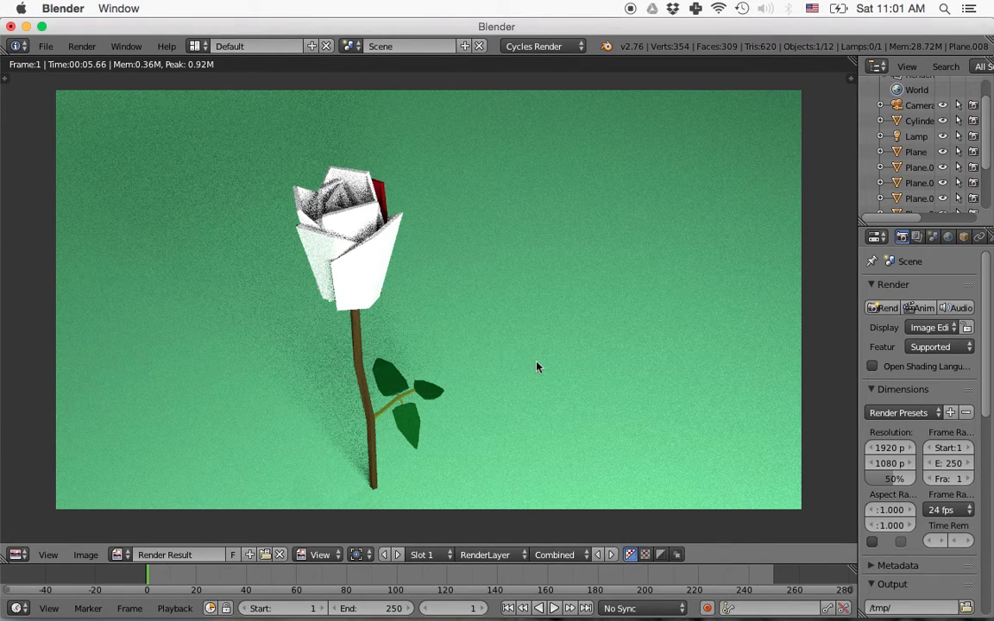
pyautogui.press('Escape')
# Assign the existing Rose Petal material to the two front outer petals.
pyautogui.rightClick(436, 280)
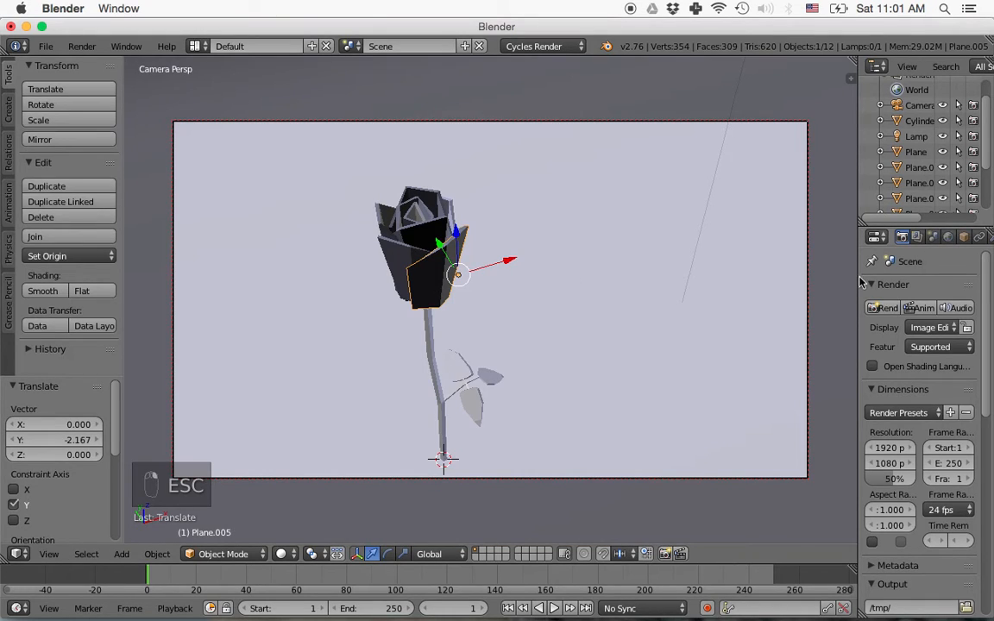
pyautogui.moveTo(861, 279); pyautogui.dragTo(819, 282)
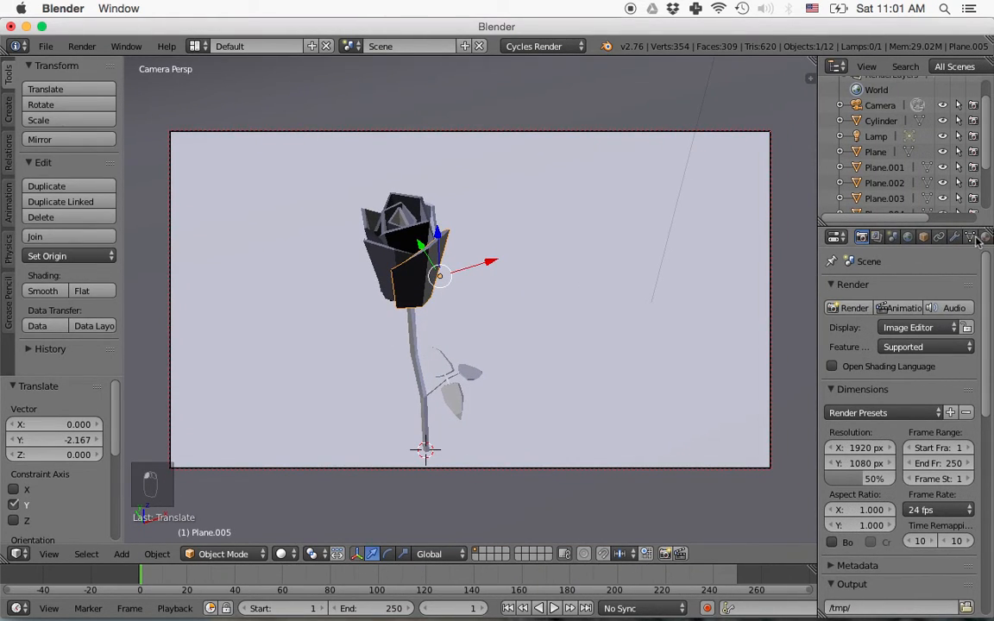
pyautogui.click(985, 237)
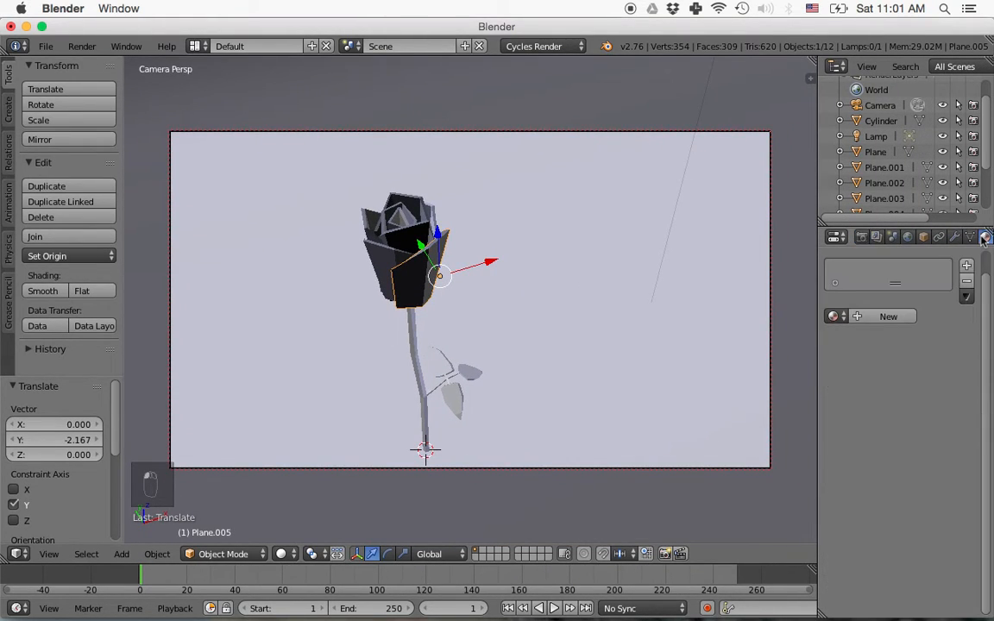
pyautogui.click(833, 315)
pyautogui.click(712, 415)
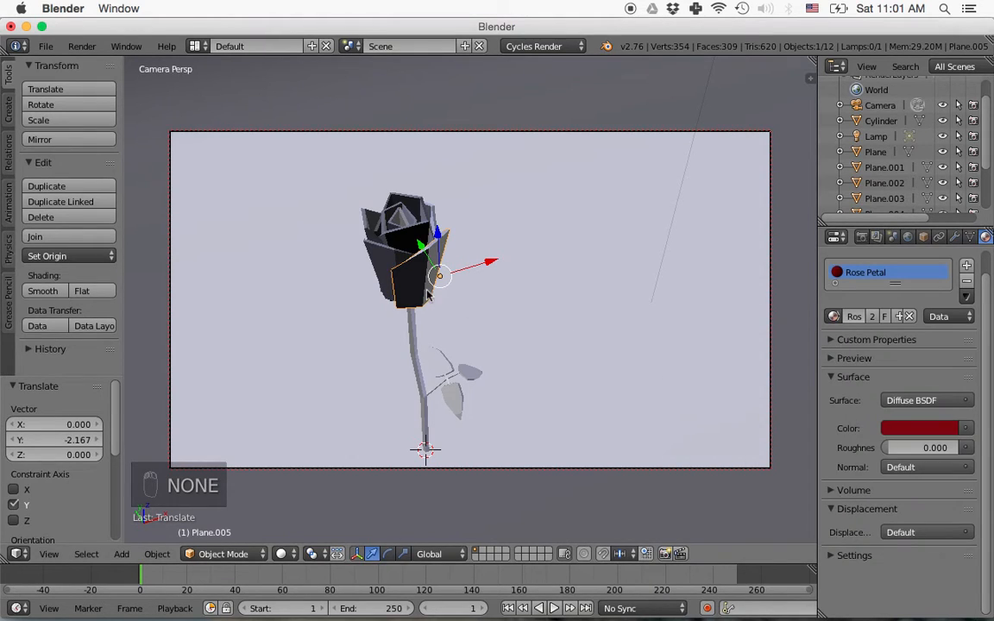
pyautogui.rightClick(391, 263)
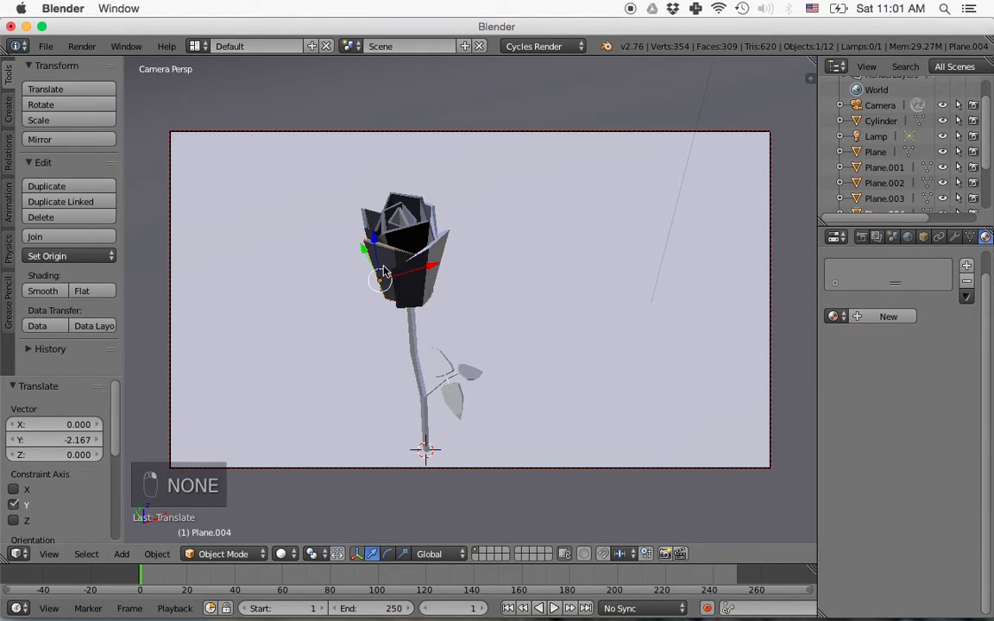
pyautogui.click(834, 316)
pyautogui.click(722, 416)
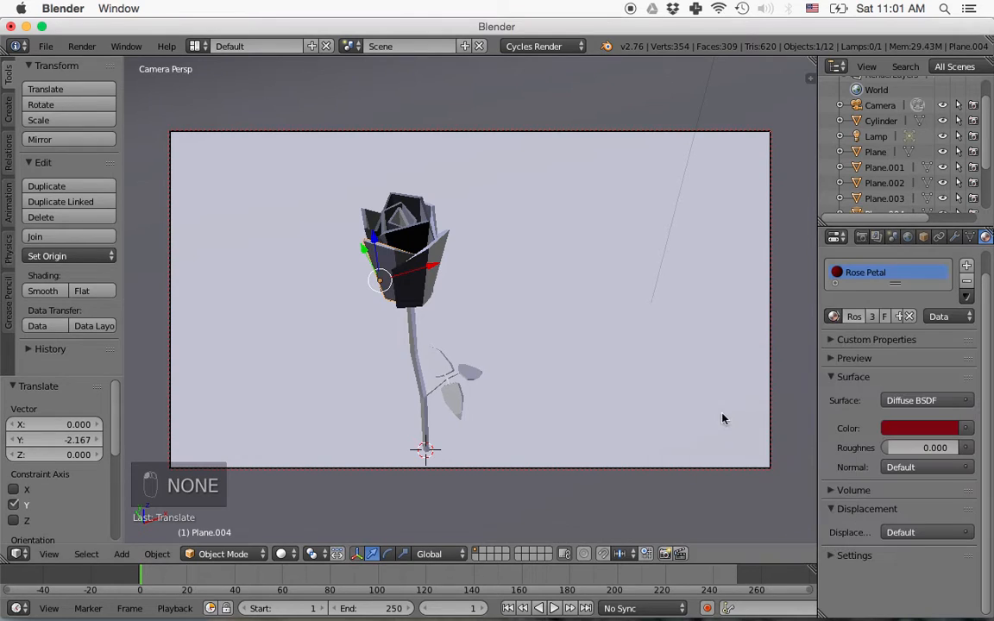
# Assign the Rose Petal material to the front inner petal and the middle-layer petal on the rose's left side.
pyautogui.rightClick(385, 220)
pyautogui.click(849, 317)
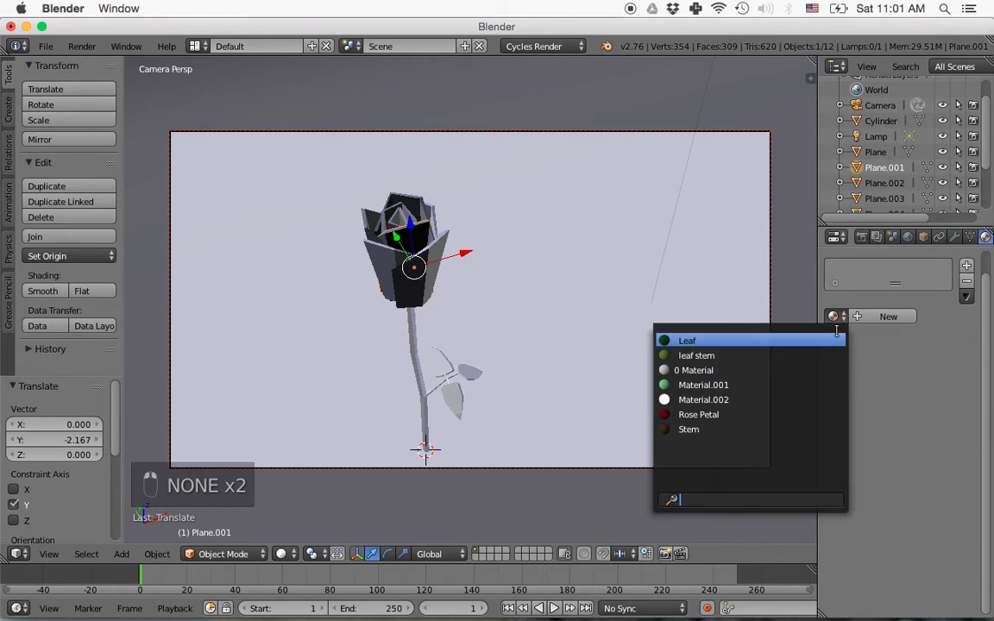
pyautogui.click(732, 413)
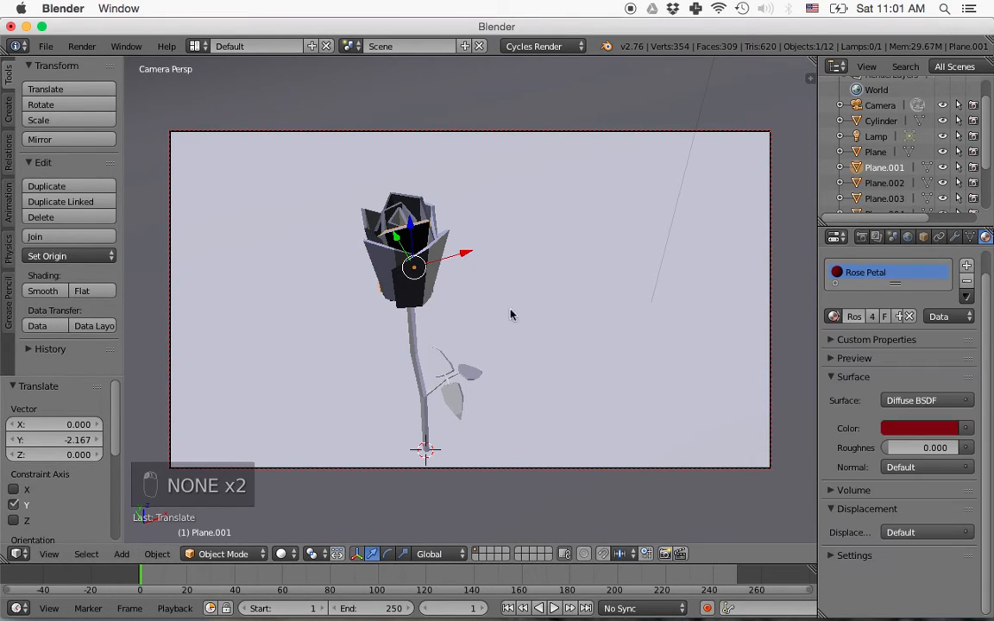
pyautogui.rightClick(367, 226)
pyautogui.click(833, 316)
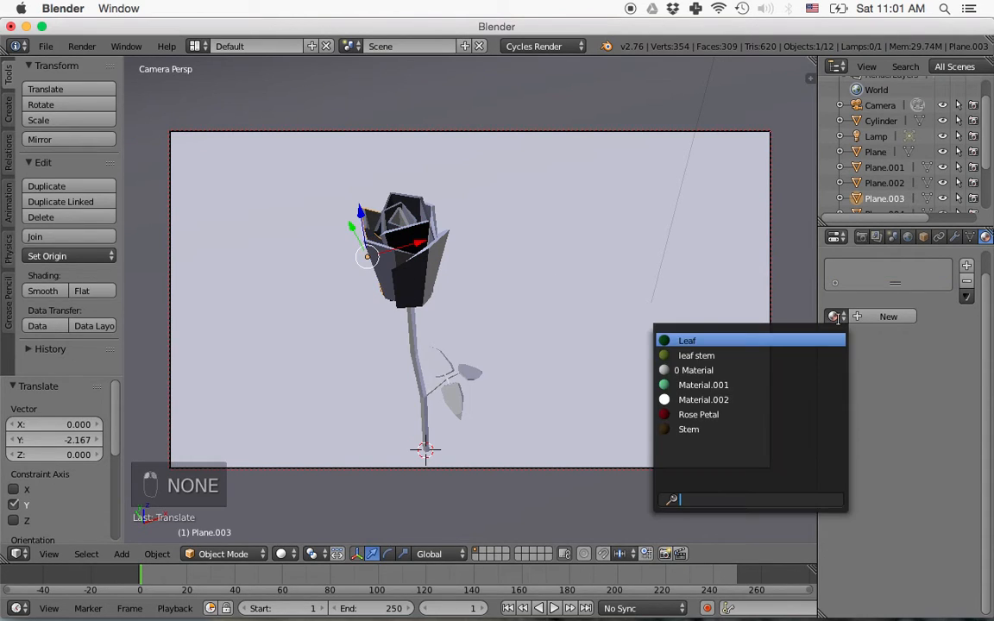
pyautogui.click(732, 411)
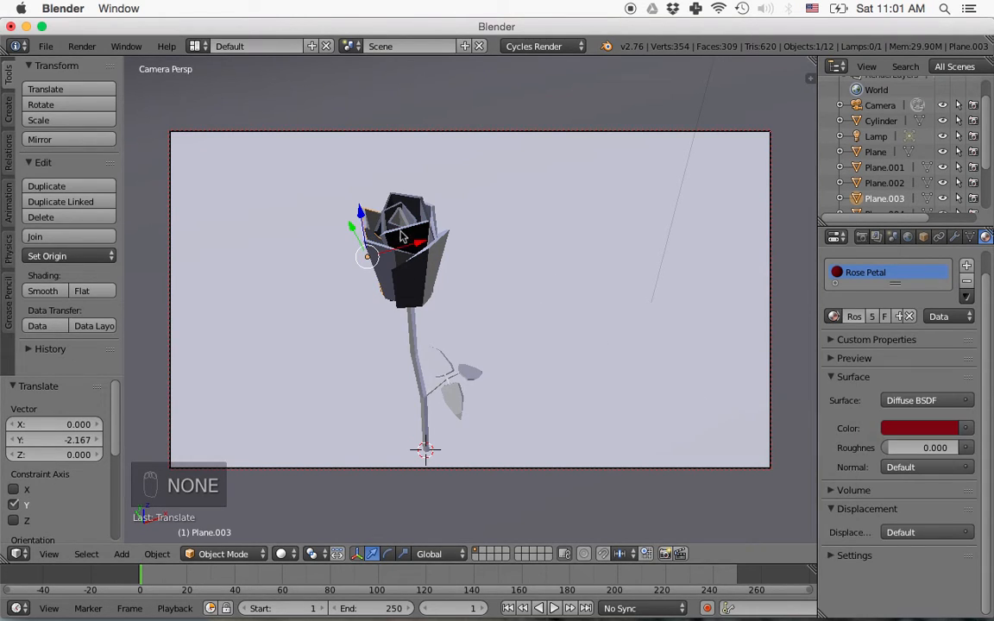
# Assign the Rose Petal material to the innermost bud petal and the back inner petal.
pyautogui.rightClick(363, 207)
pyautogui.click(835, 317)
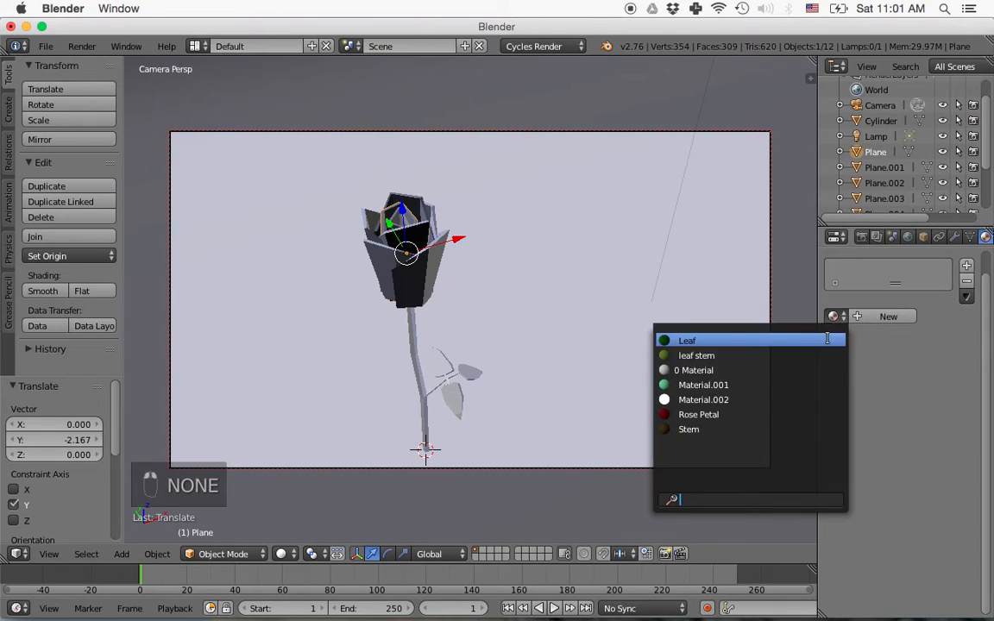
pyautogui.click(717, 412)
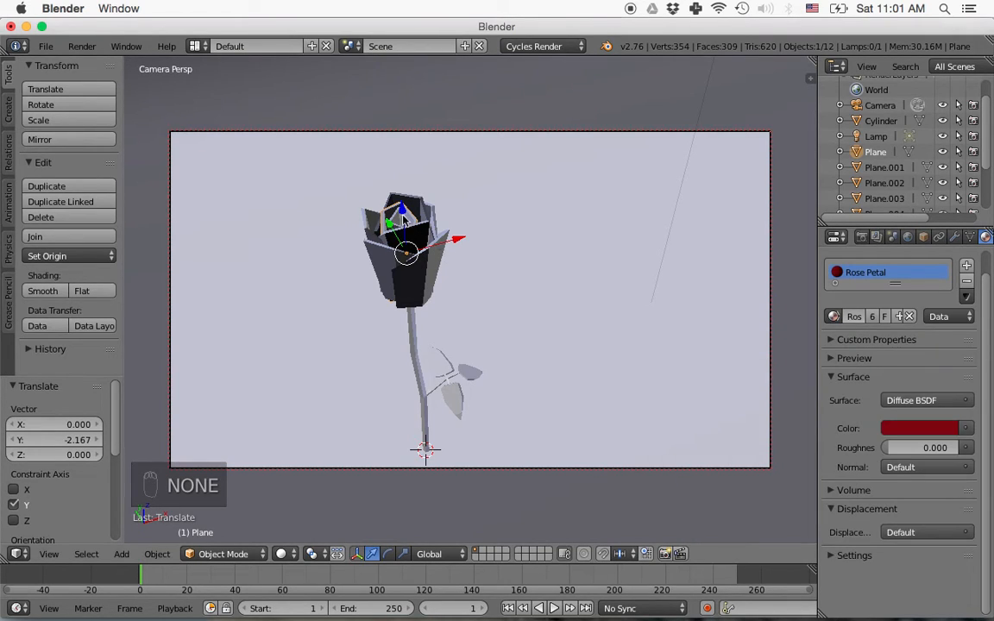
pyautogui.rightClick(395, 220)
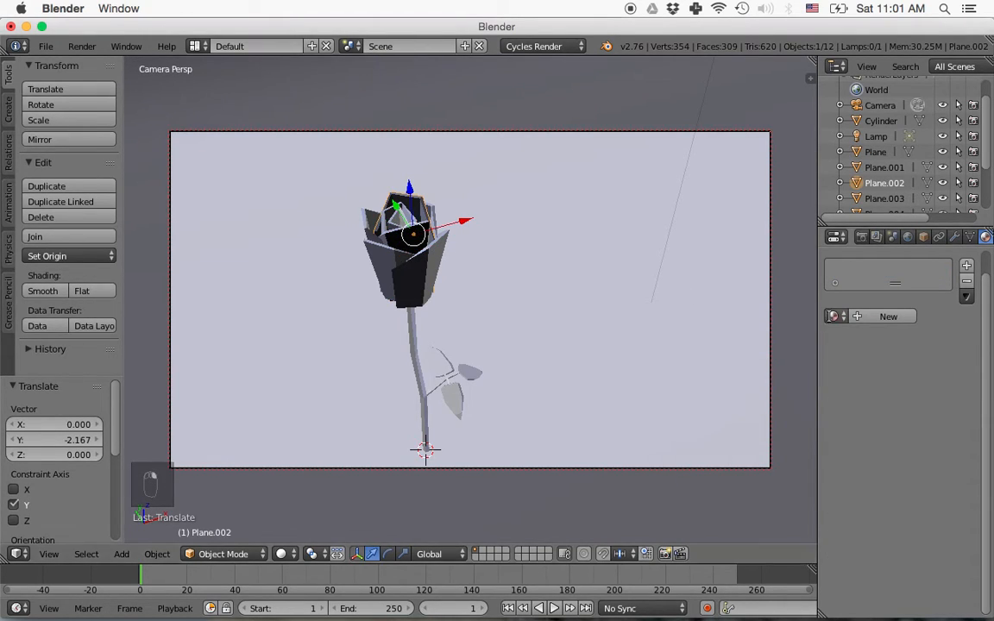
pyautogui.click(835, 316)
pyautogui.click(738, 414)
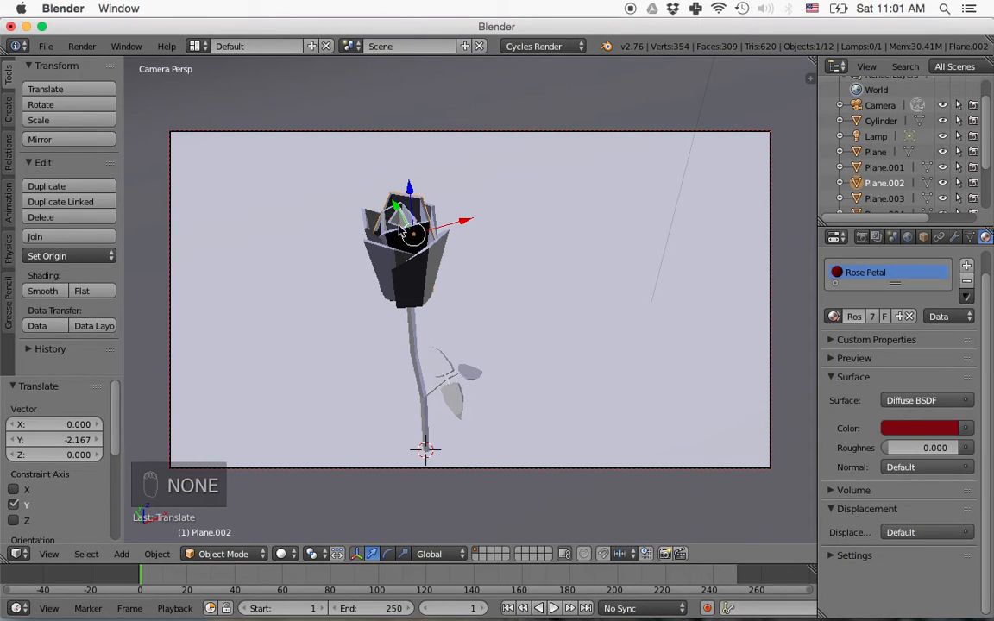
# Select the remaining petals one by one to check that each has the Rose Petal material.
pyautogui.rightClick(397, 231)
pyautogui.rightClick(395, 226)
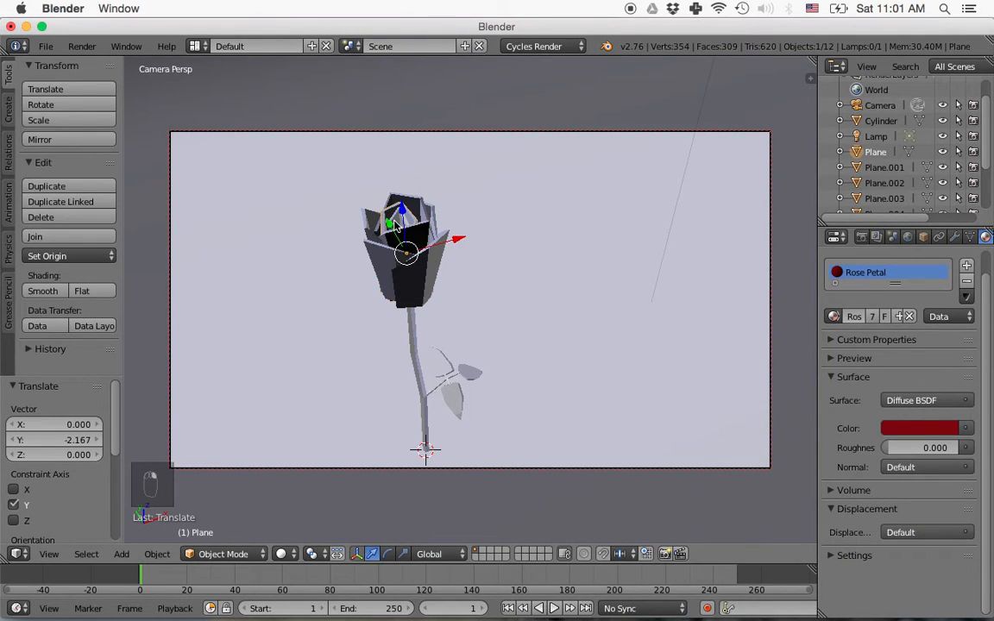
pyautogui.rightClick(384, 223)
pyautogui.rightClick(372, 187)
pyautogui.rightClick(430, 212)
pyautogui.rightClick(433, 215)
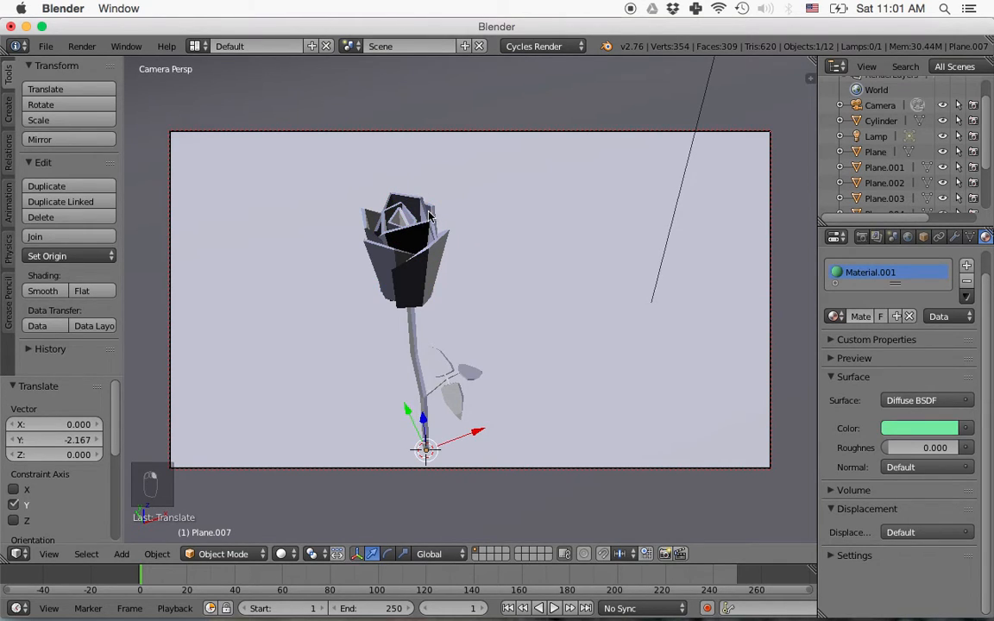
pyautogui.rightClick(432, 216)
# Preview the colored rose in Rendered viewport shading, then return to Solid shading.
pyautogui.click(280, 554)
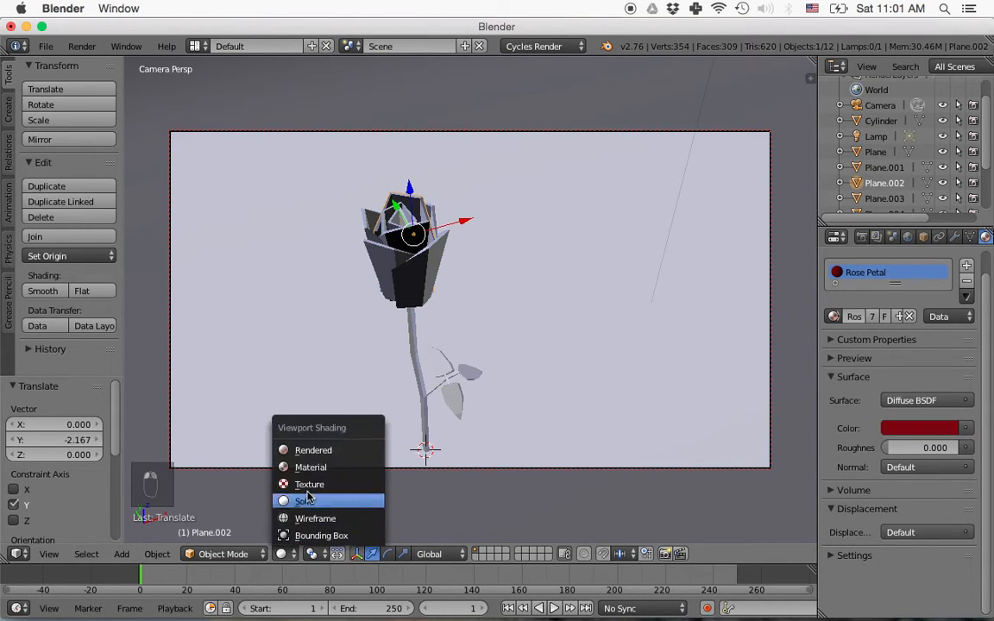
pyautogui.click(312, 450)
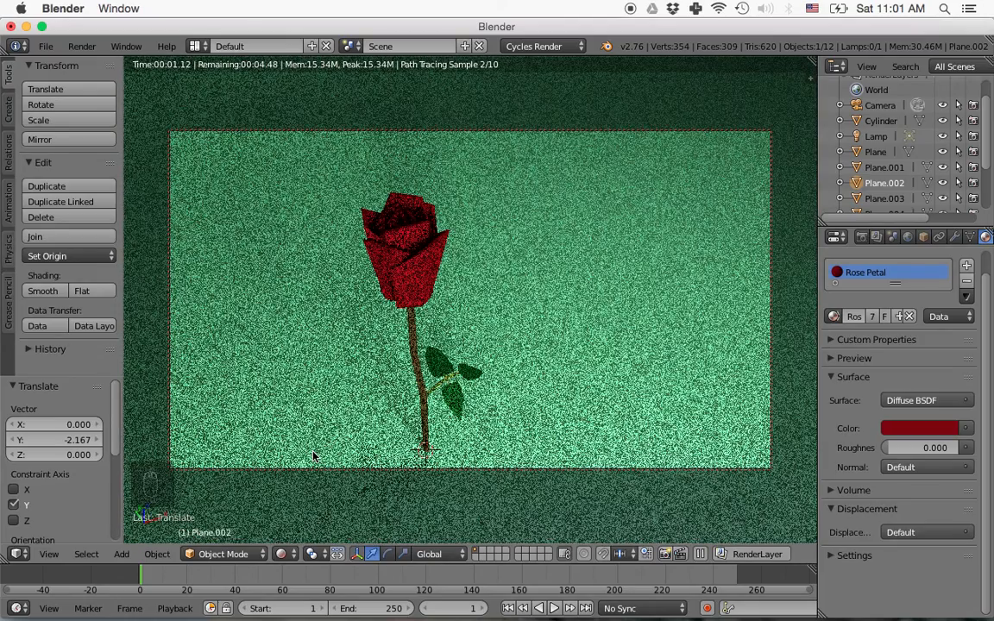
pyautogui.click(309, 554)
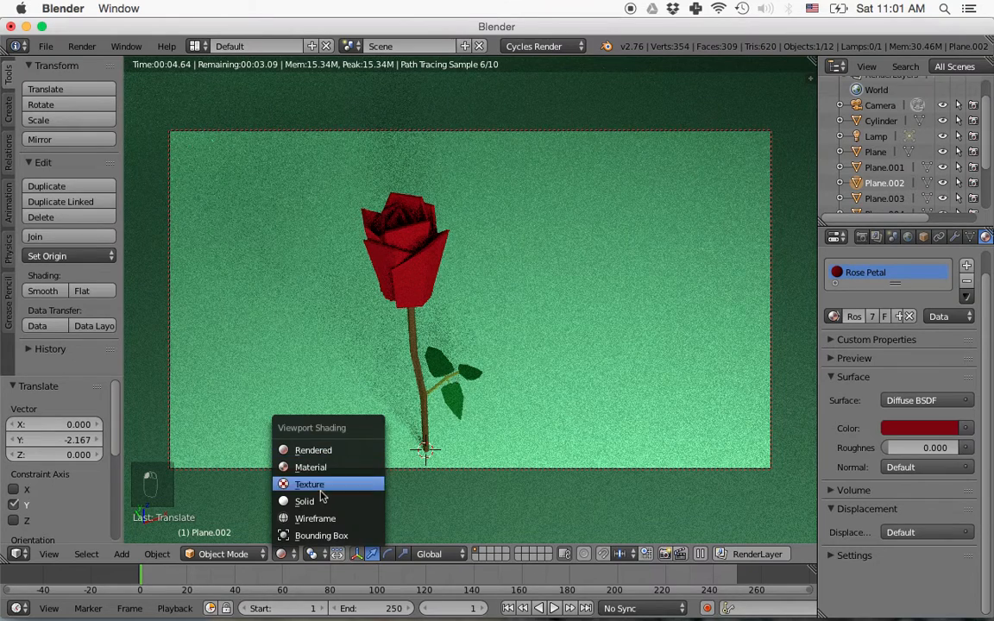
pyautogui.click(306, 501)
# Render the scene again to inspect the fully colored rose.
pyautogui.click(861, 238)
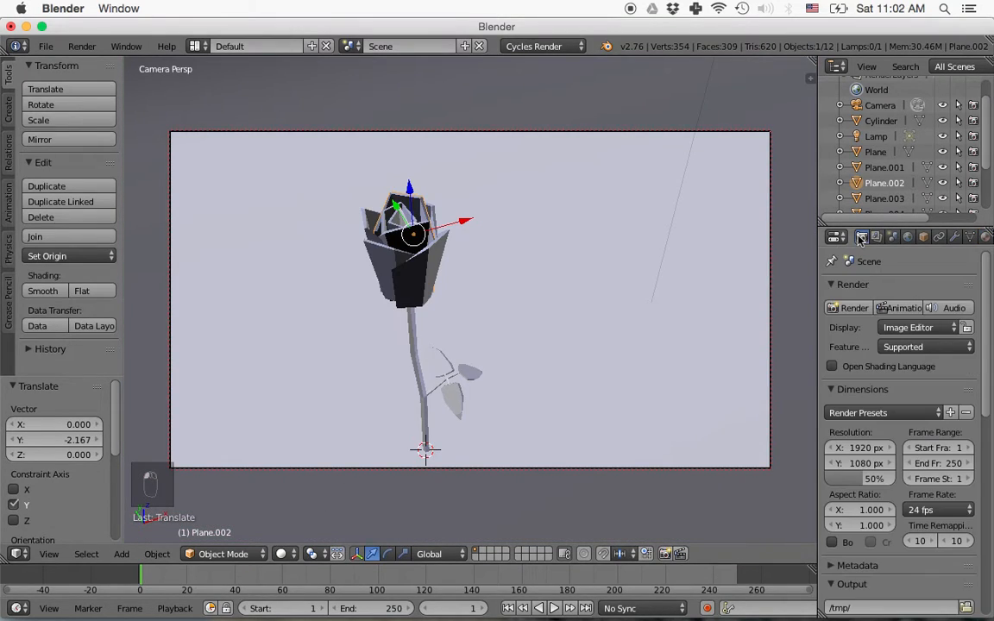
pyautogui.click(853, 308)
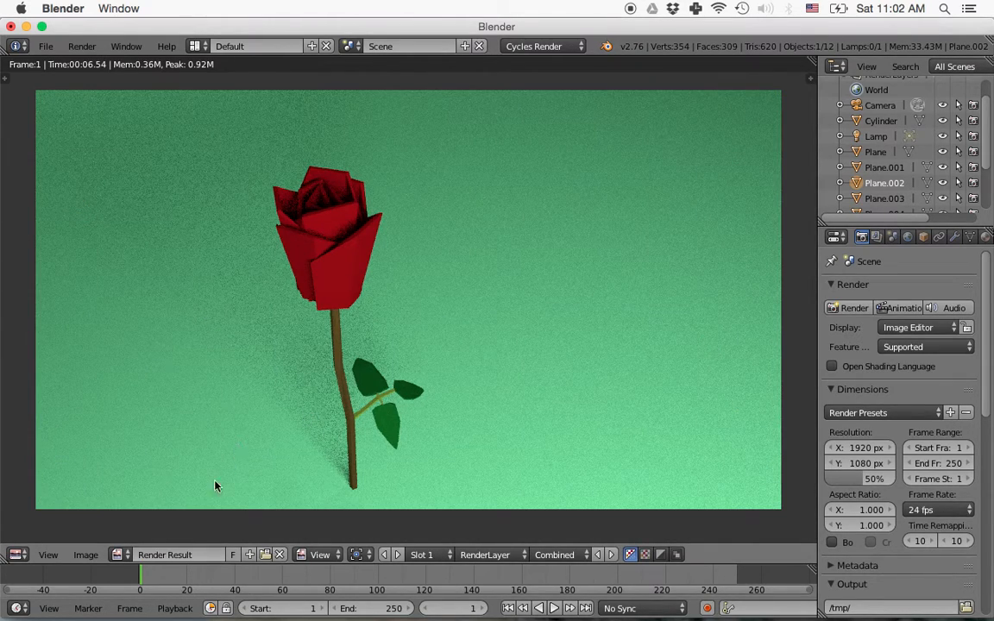
pyautogui.click(83, 555)
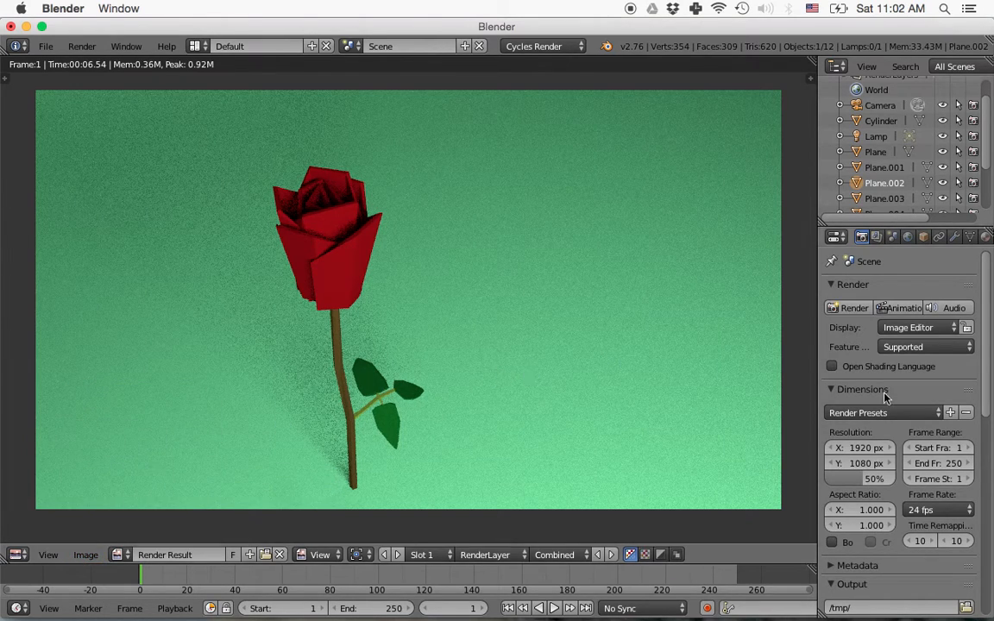
# Set the Cycles render samples to 100, keeping the preview samples at 10.
pyautogui.scroll(-2, 935, 347)
pyautogui.scroll(-10, 935, 347)
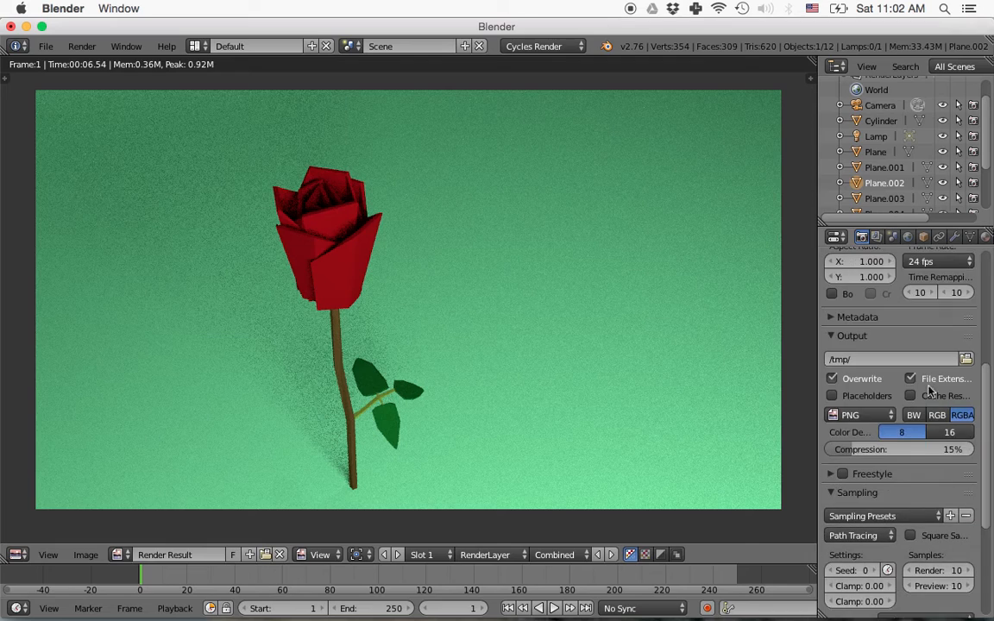
pyautogui.click(958, 446)
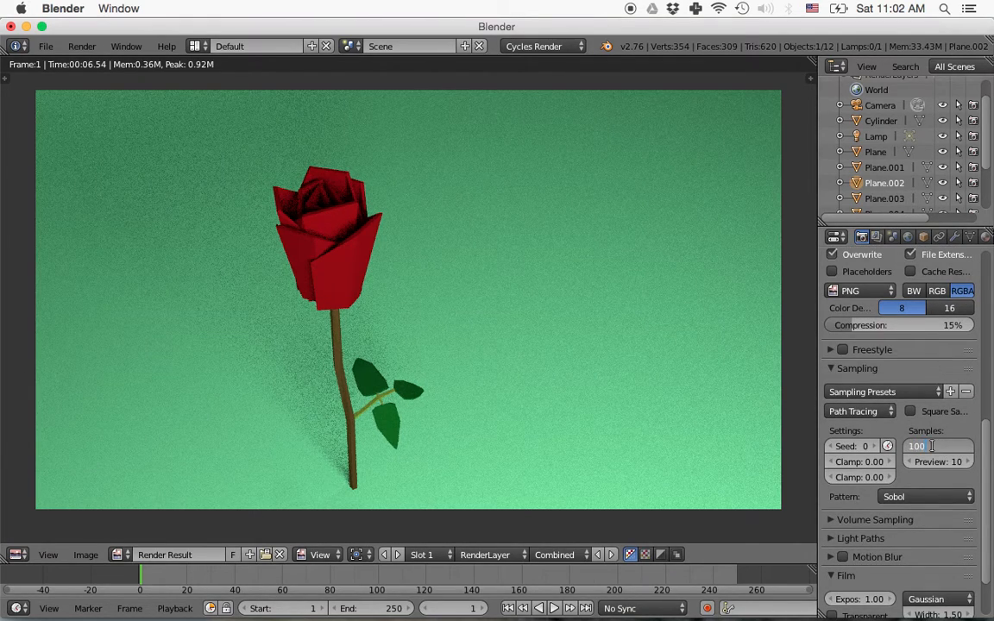
pyautogui.press('Tab')
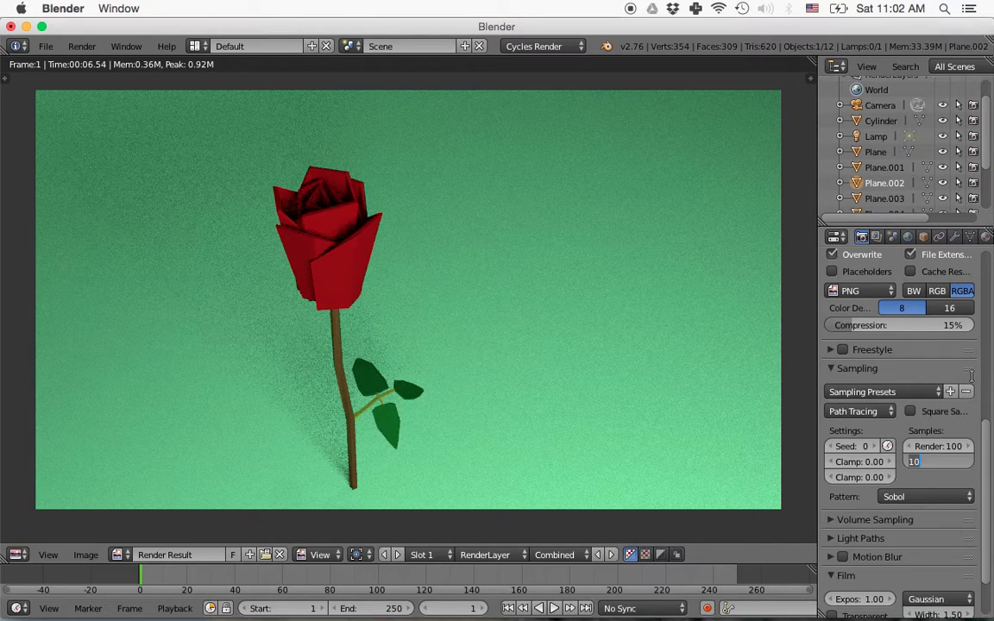
pyautogui.press('Return')
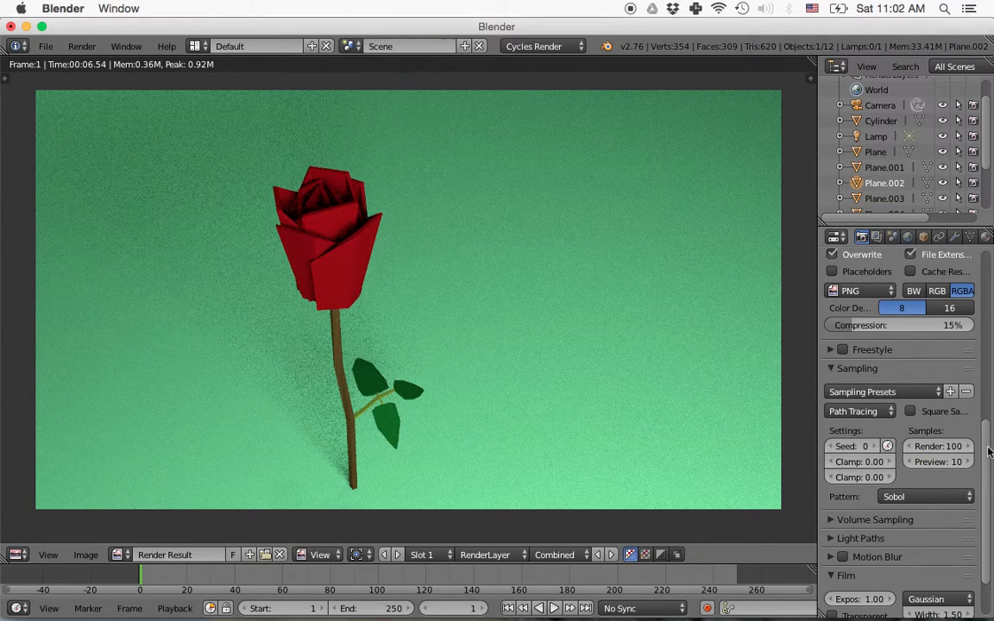
pyautogui.scroll(10, 990, 451)
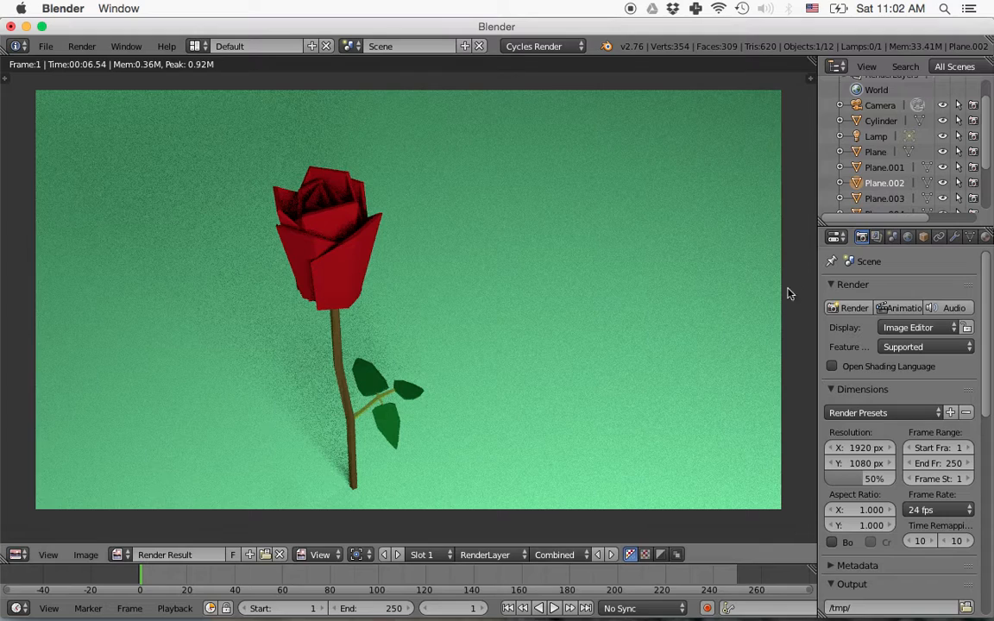
# Save the project as "rose tutorial" in the Blender Projects folder and start a new render of the scene.
pyautogui.press('Escape')
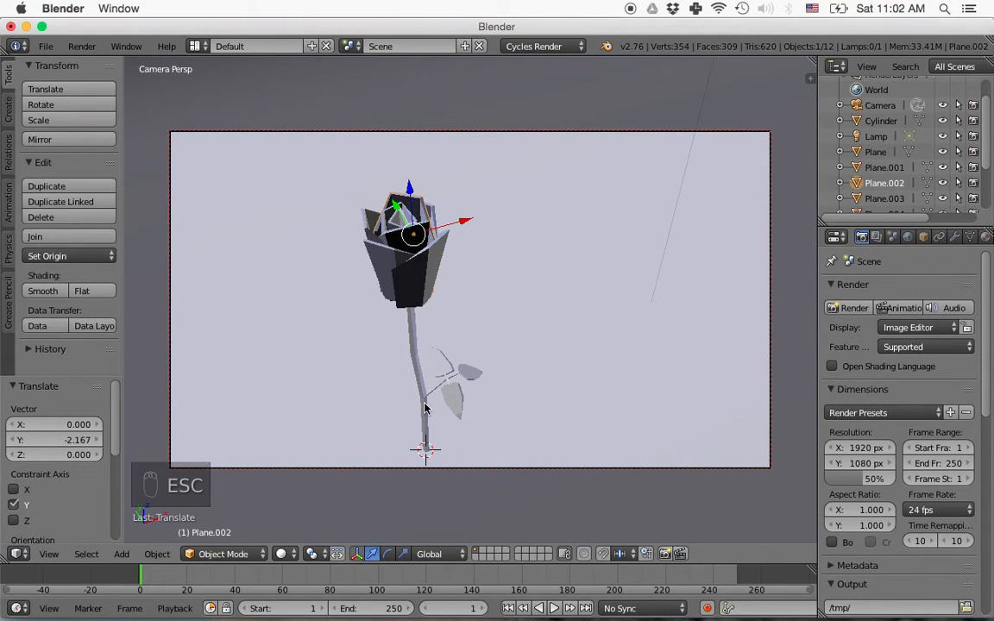
pyautogui.hotkey('ctrl', 's')
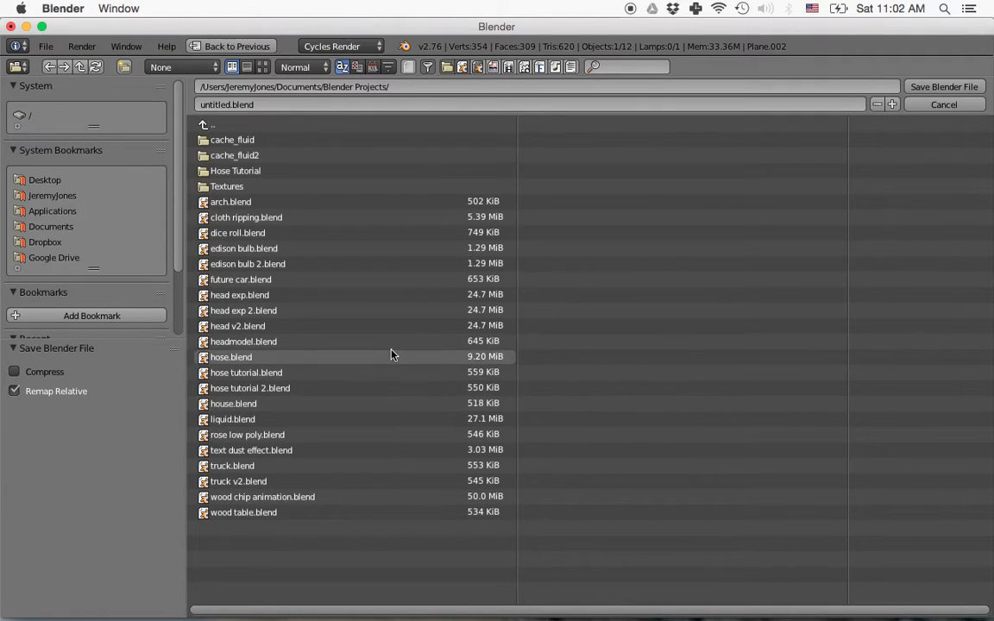
pyautogui.click(225, 105)
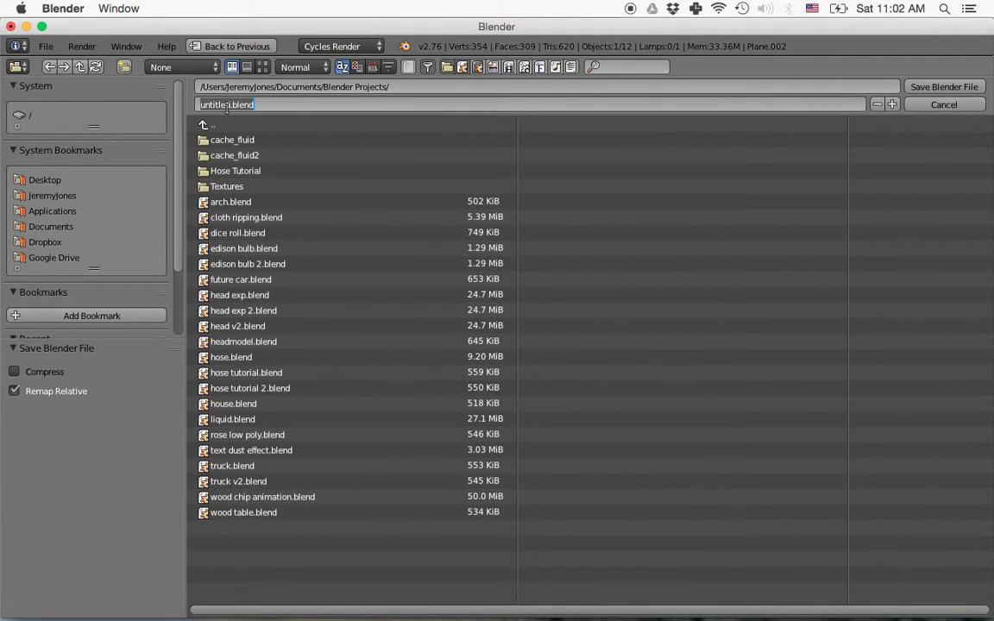
pyautogui.write('rose tutorial')
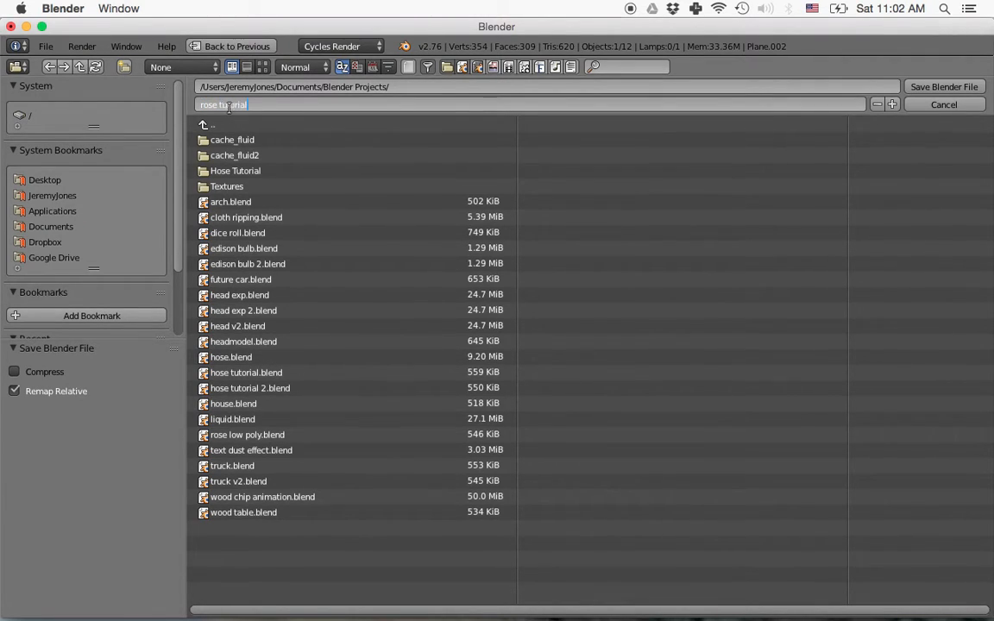
pyautogui.click(914, 88)
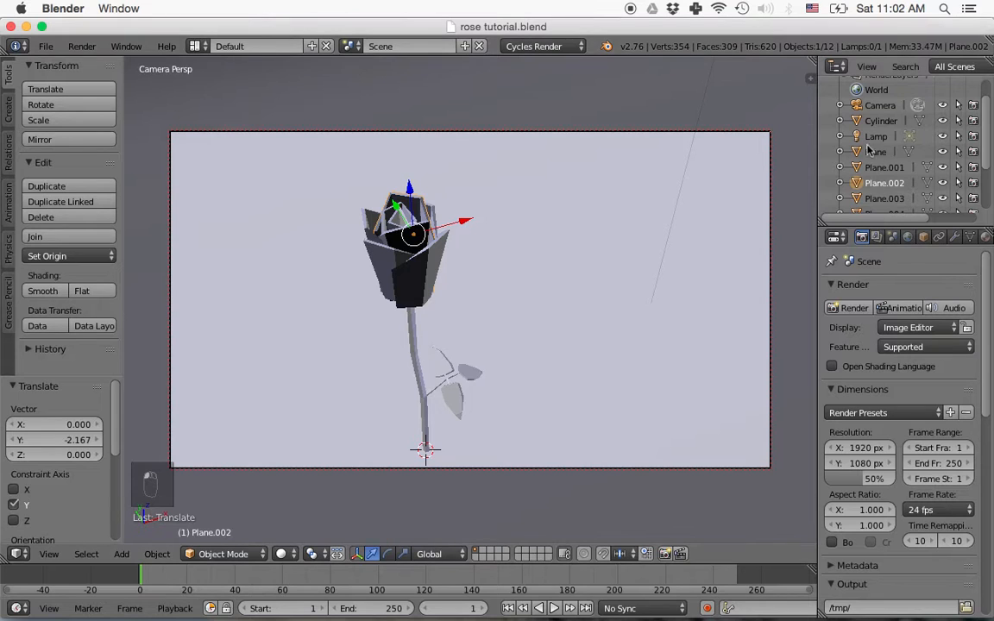
pyautogui.click(857, 309)
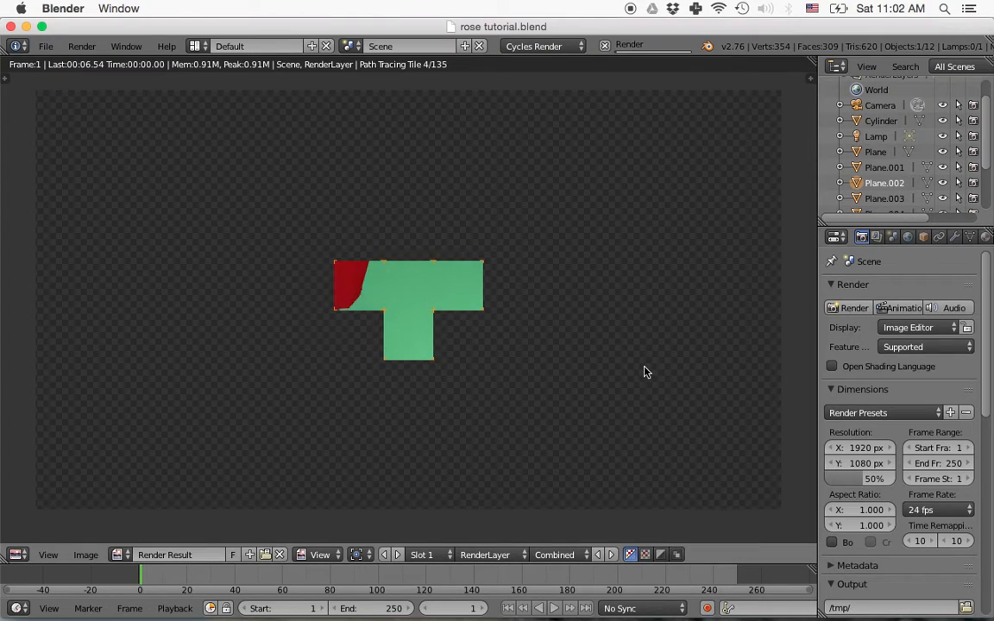